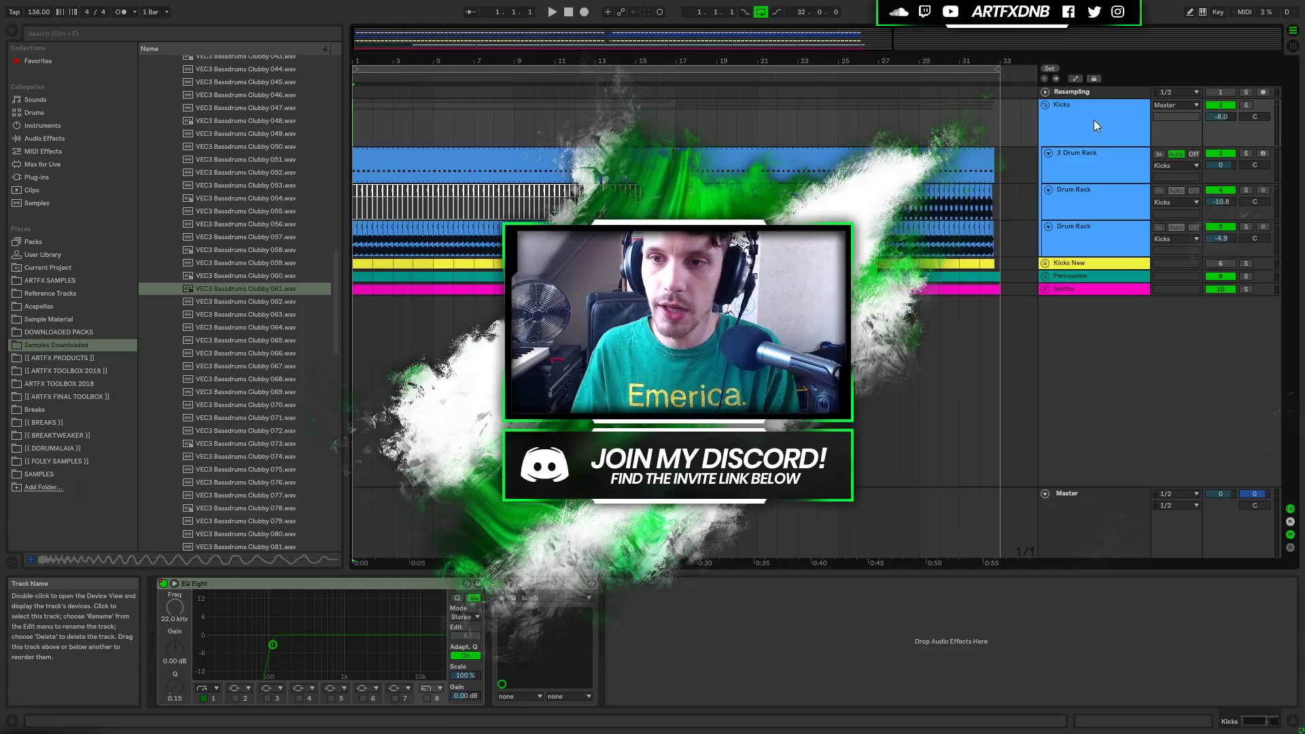
Play the arrangement and view the Techno Kick 24 sample waveform on the first drum rack of the Kicks group.
click(1078, 162)
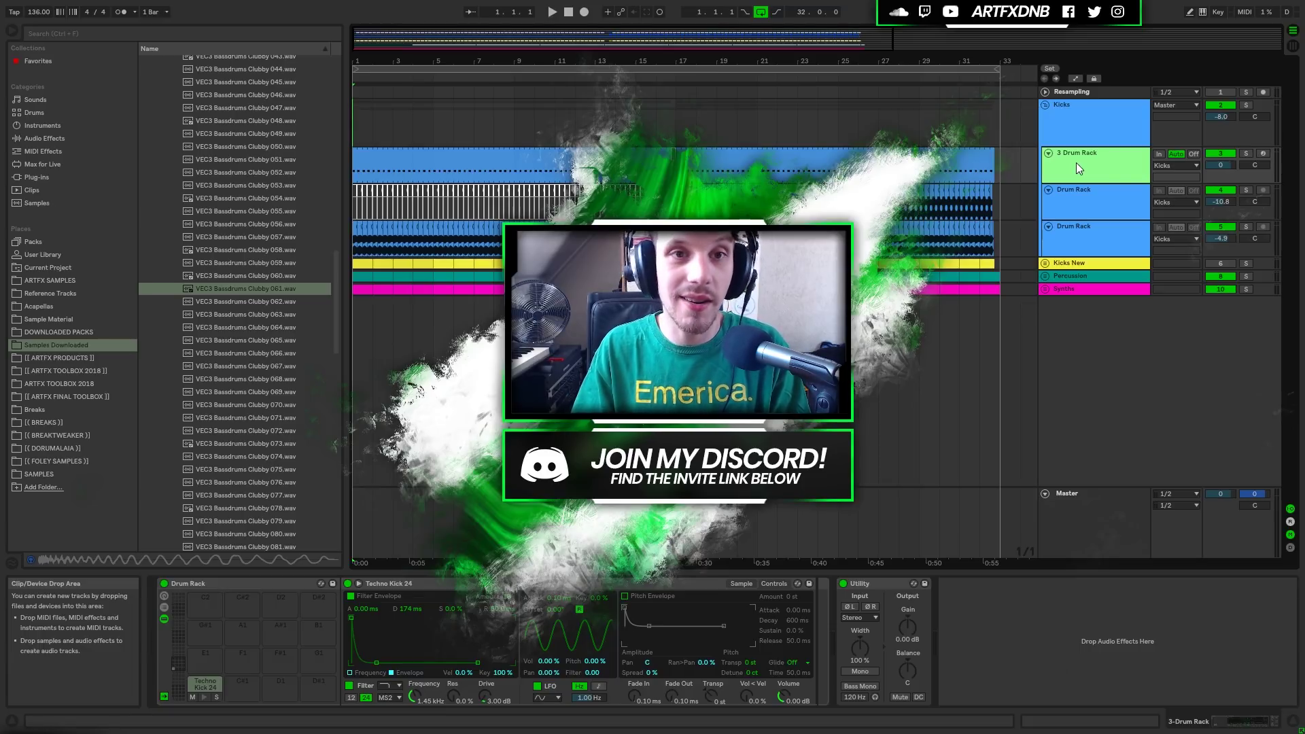
key(space)
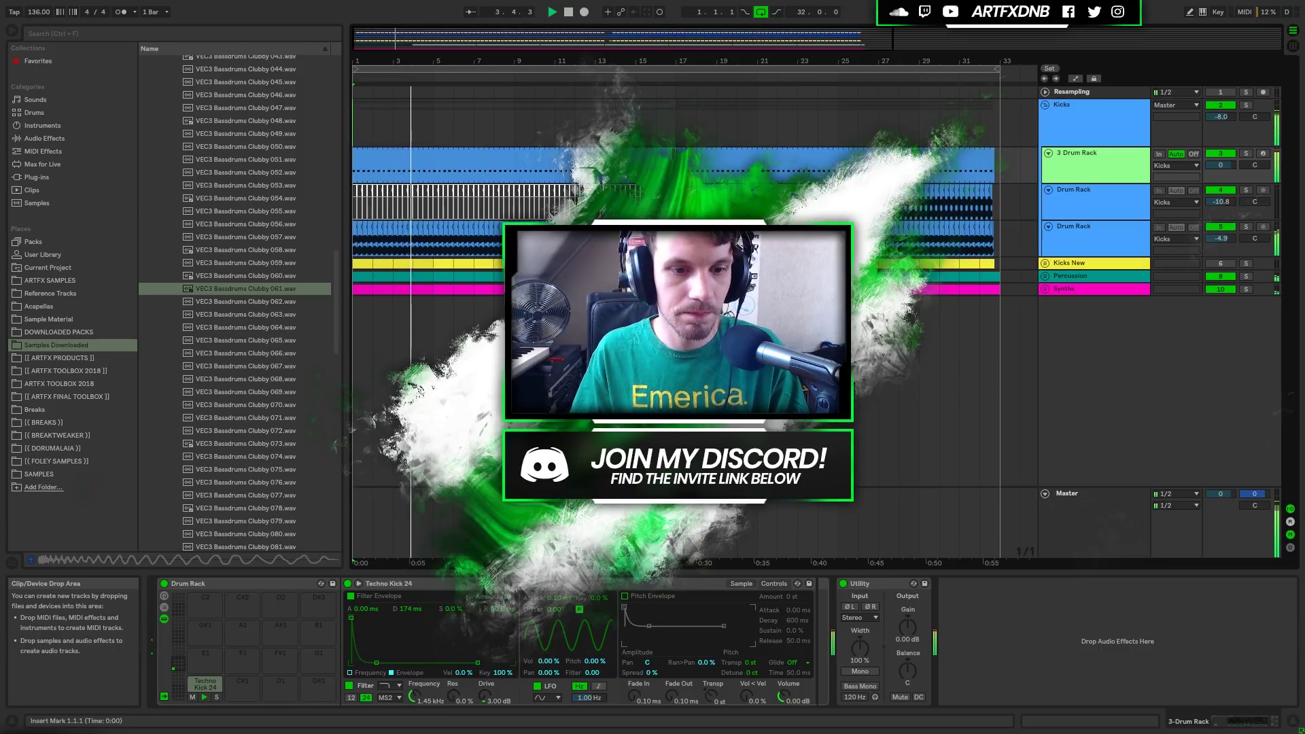
click(381, 583)
click(1115, 164)
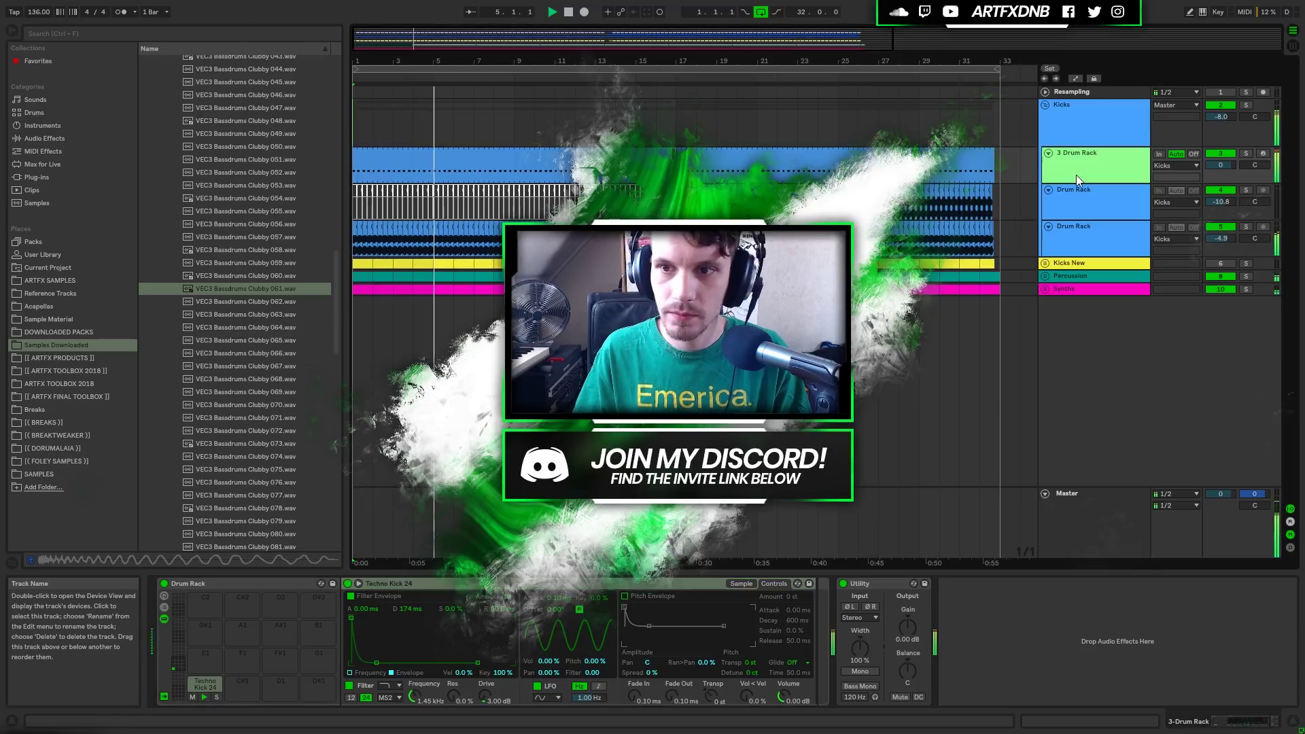
click(739, 583)
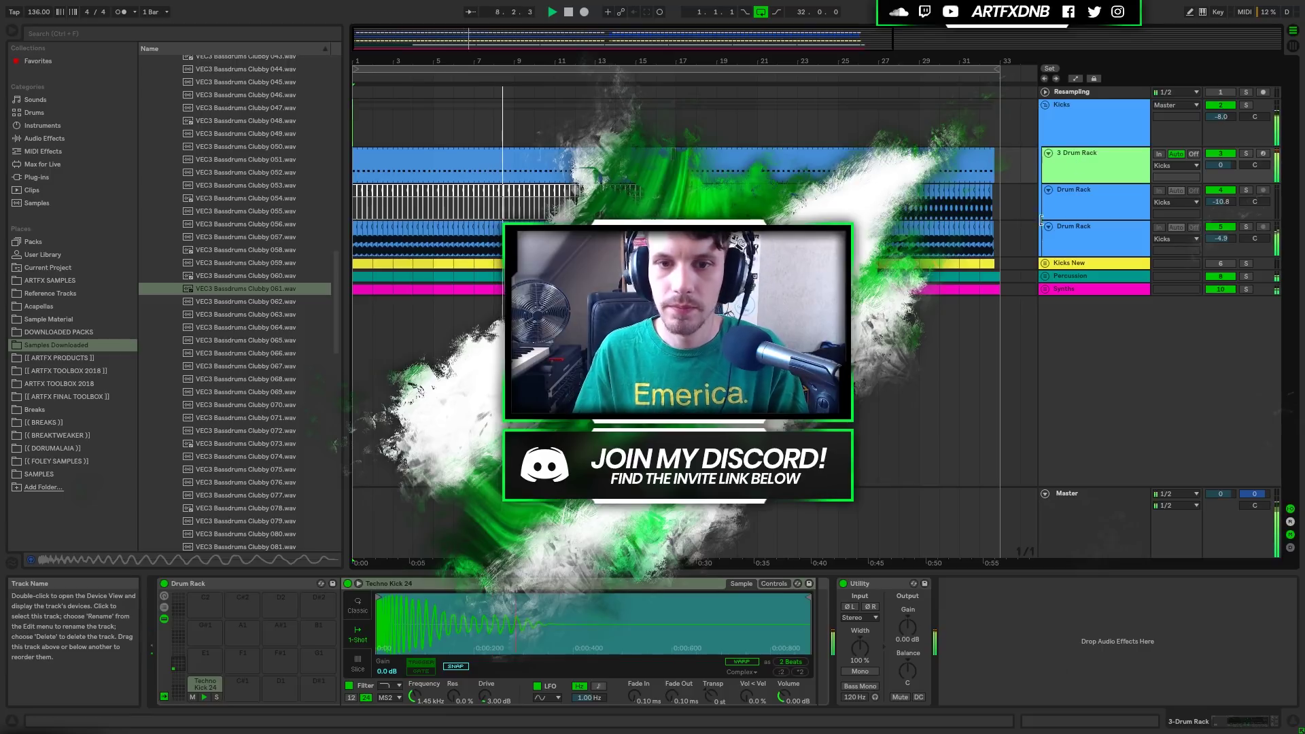
Unfold the Percussion and Synths groups, view the Master track's device chain, and stop playback.
click(1044, 276)
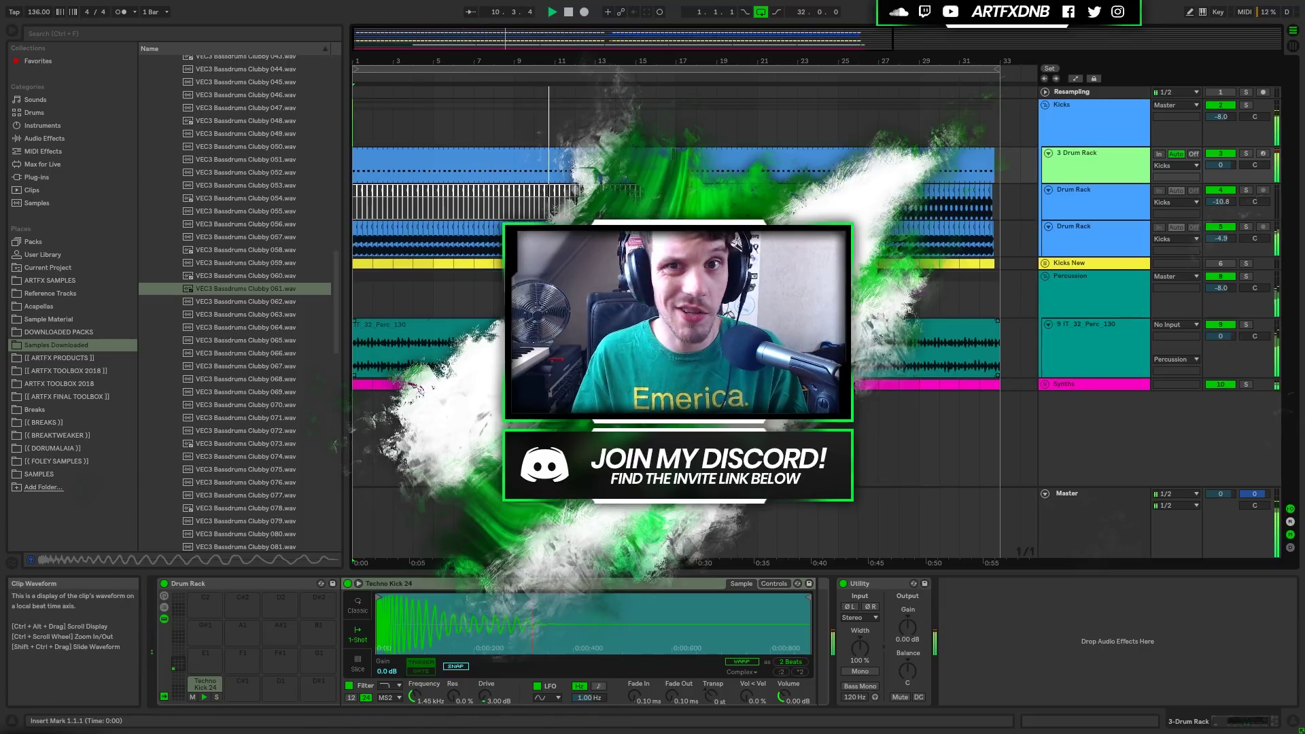
click(1044, 384)
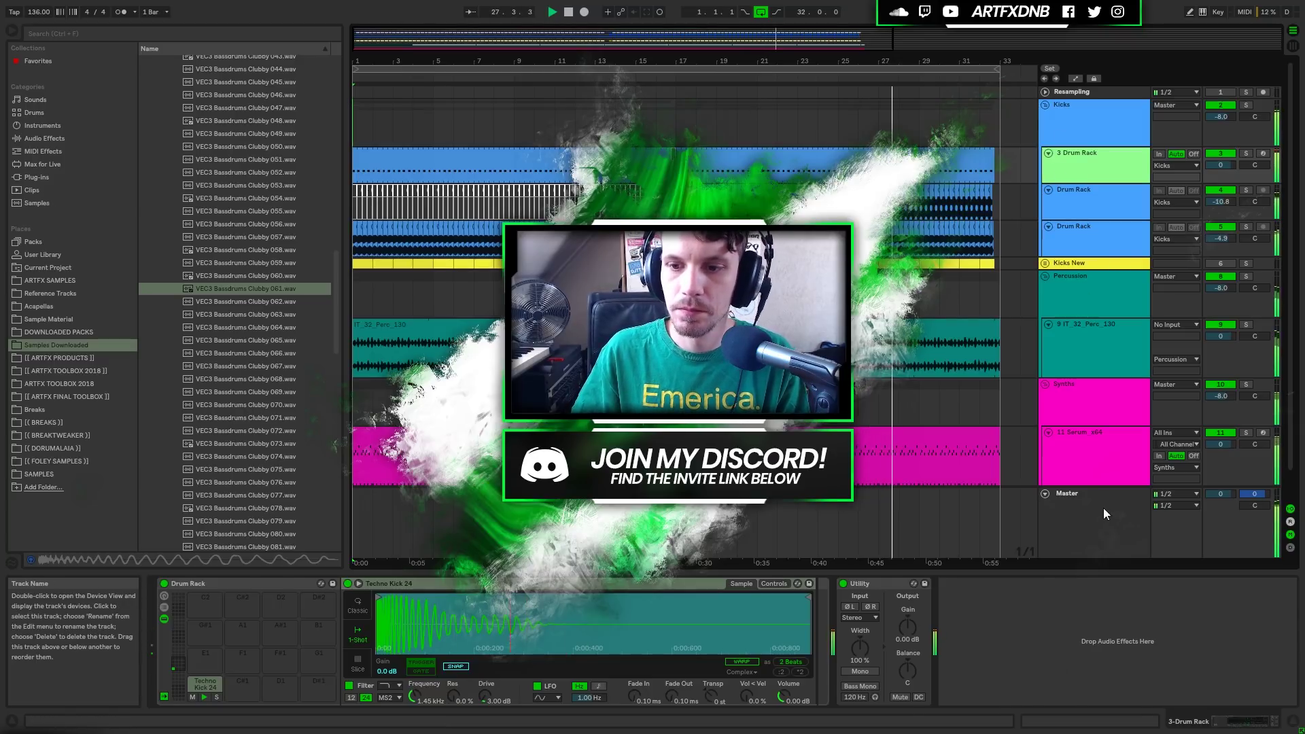
click(1055, 514)
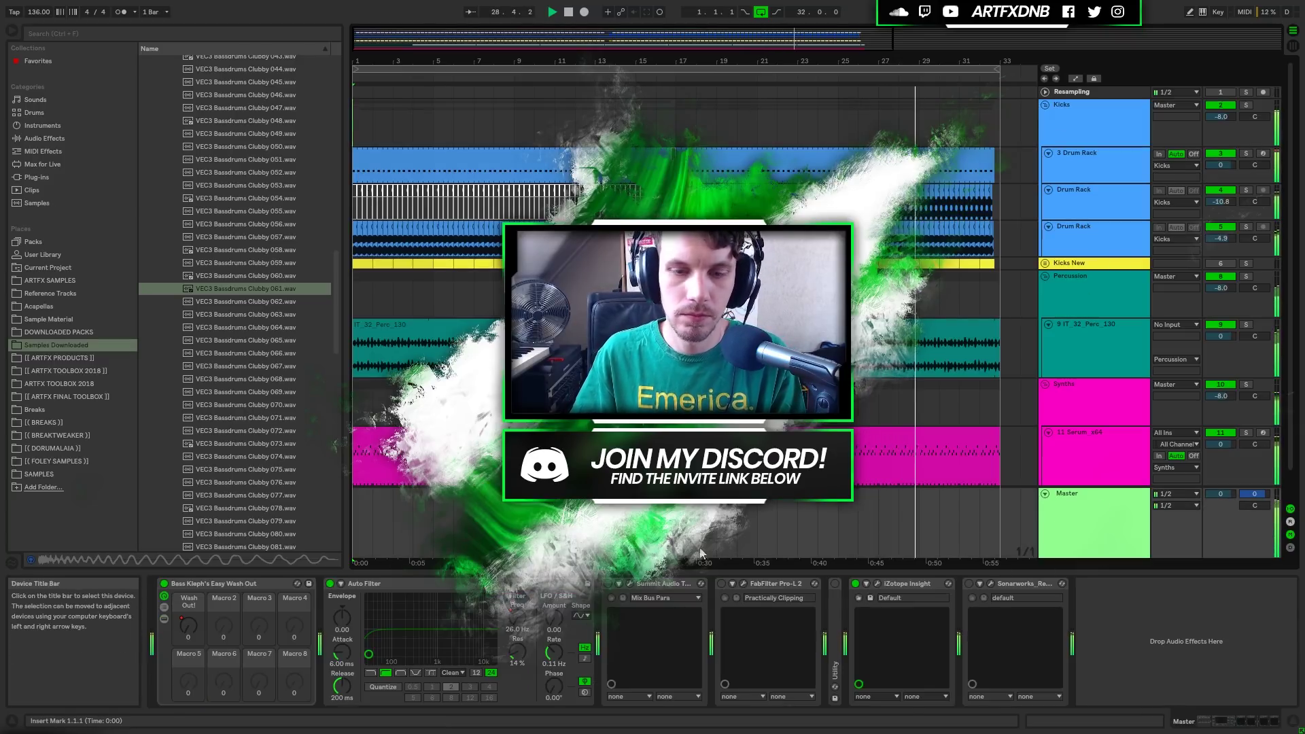
click(1045, 494)
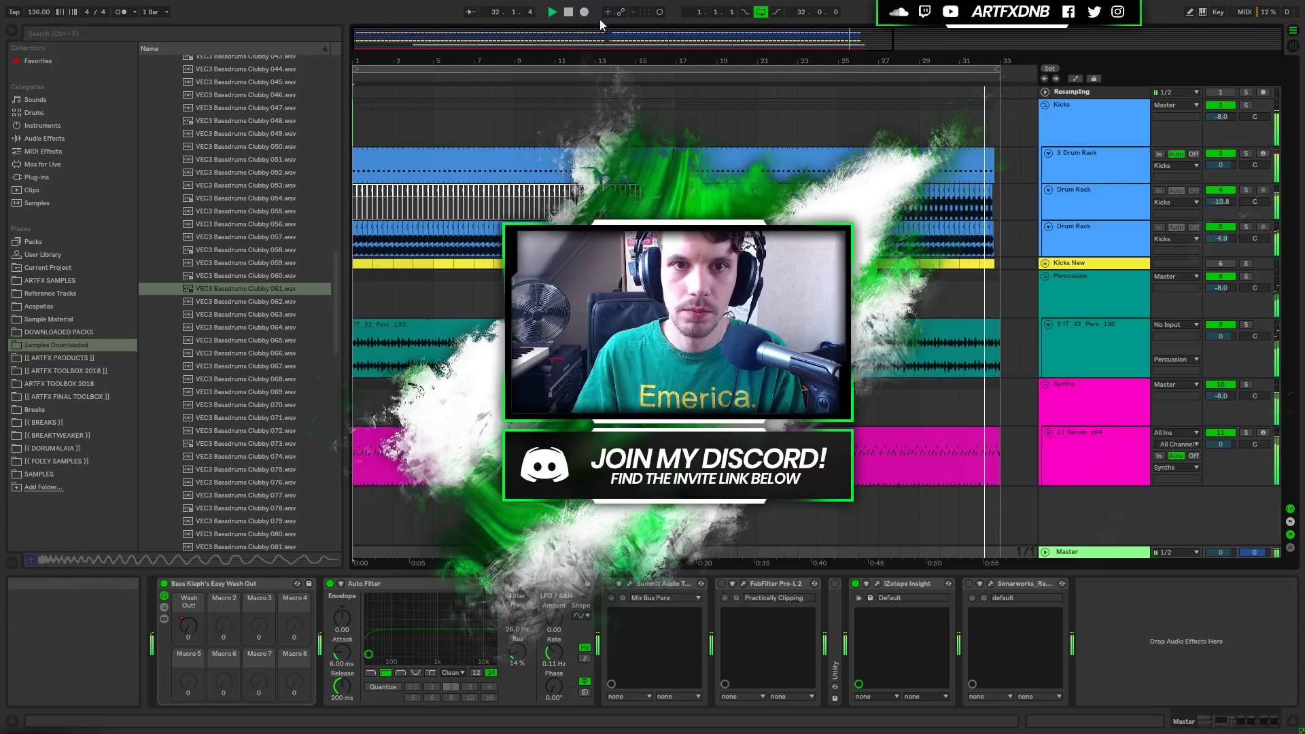
click(571, 16)
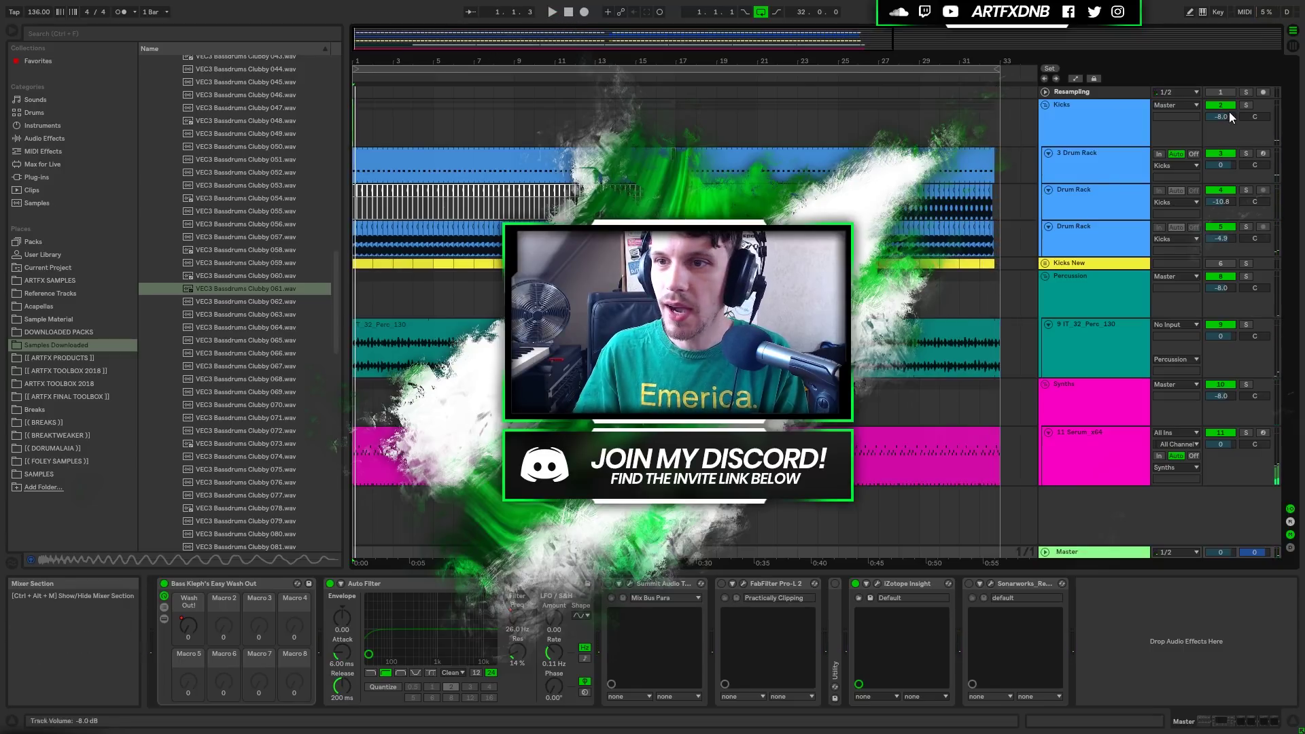
Deactivate and fold the Kicks group, and unfold Kicks New to show the devices of its 7 Drum Rack track.
click(1045, 105)
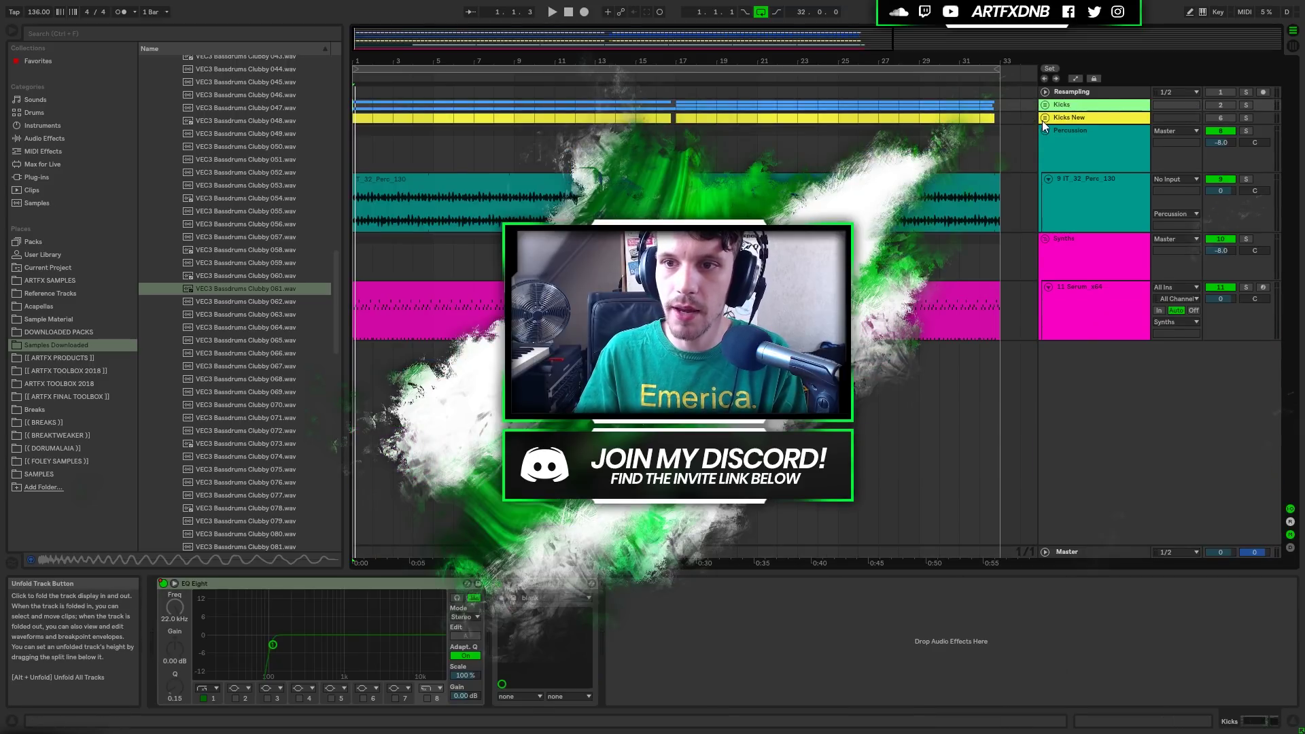
click(1046, 118)
click(1091, 124)
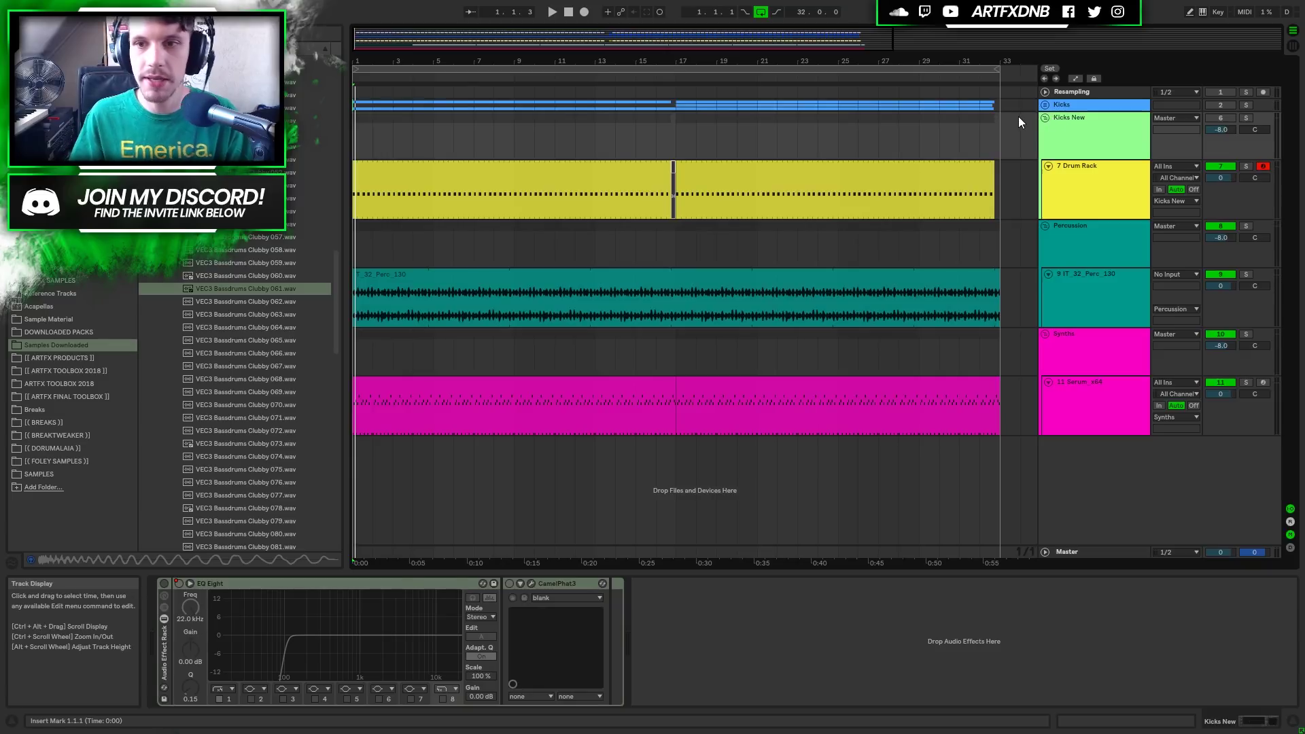
click(1082, 207)
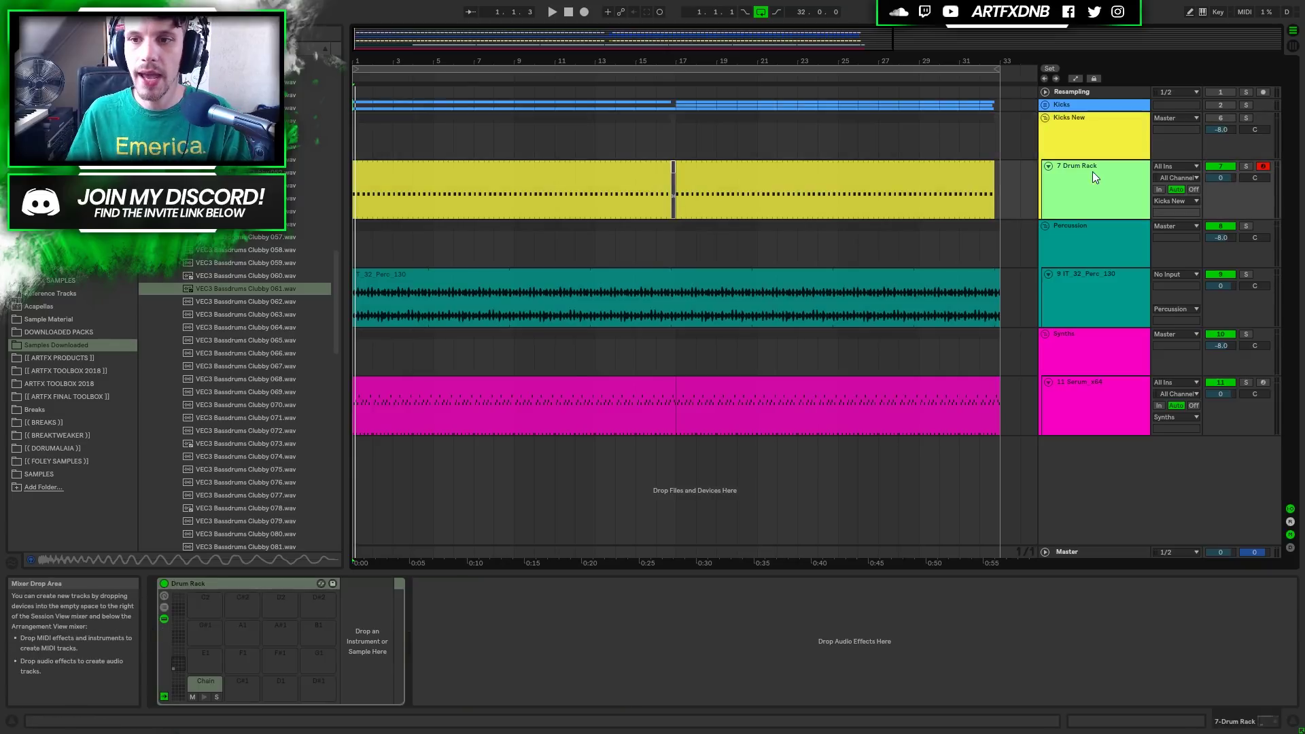
Fold the Percussion and Synths groups and view the devices on each.
click(1045, 225)
click(1045, 239)
click(1080, 224)
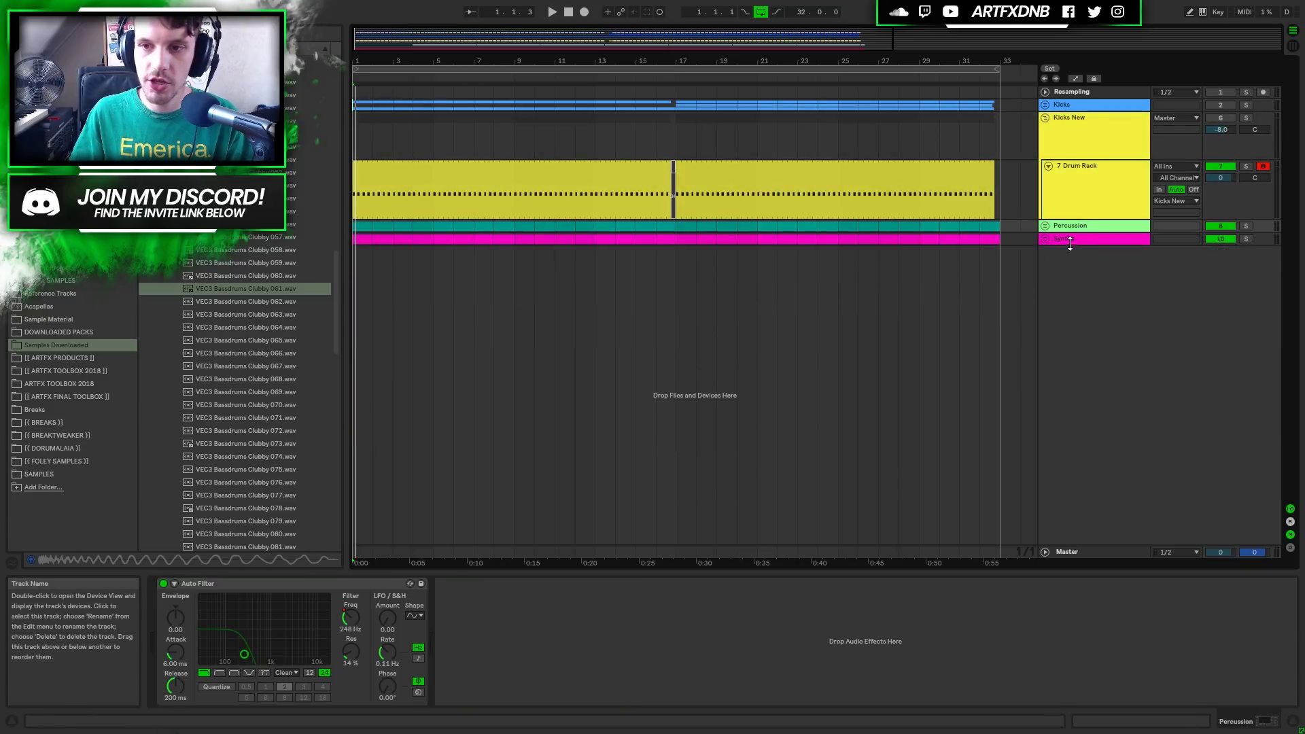
click(1069, 237)
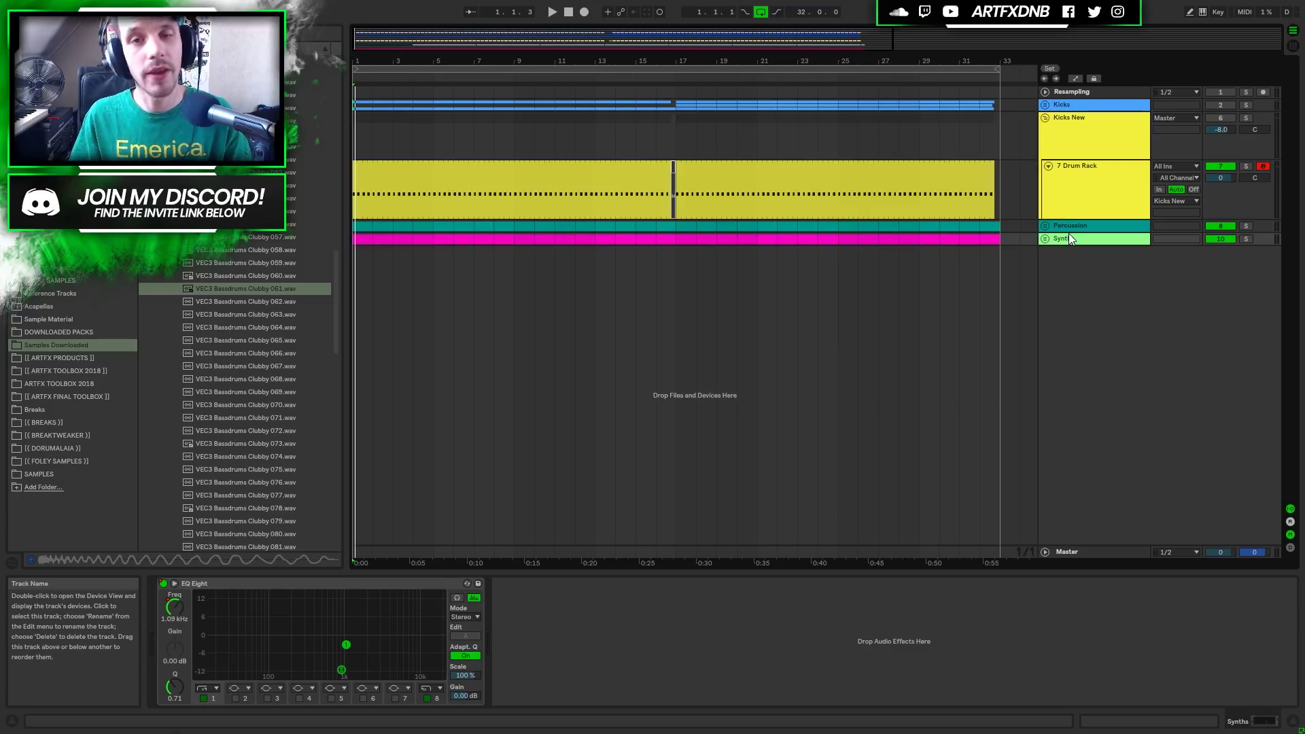
Load the sample VEC3 Bassdrums Clubby 061.wav onto the C1 pad of the 7 Drum Rack track.
click(1097, 168)
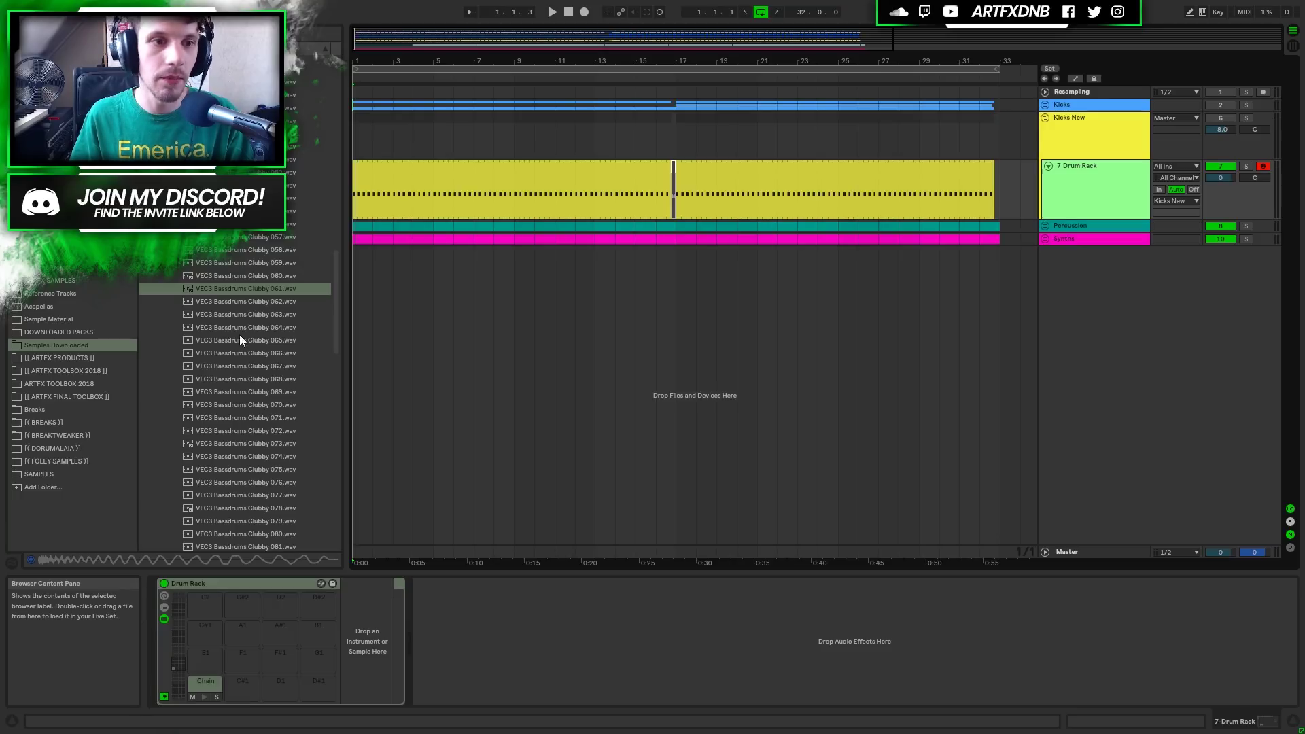
scroll(274, 424, up, 4)
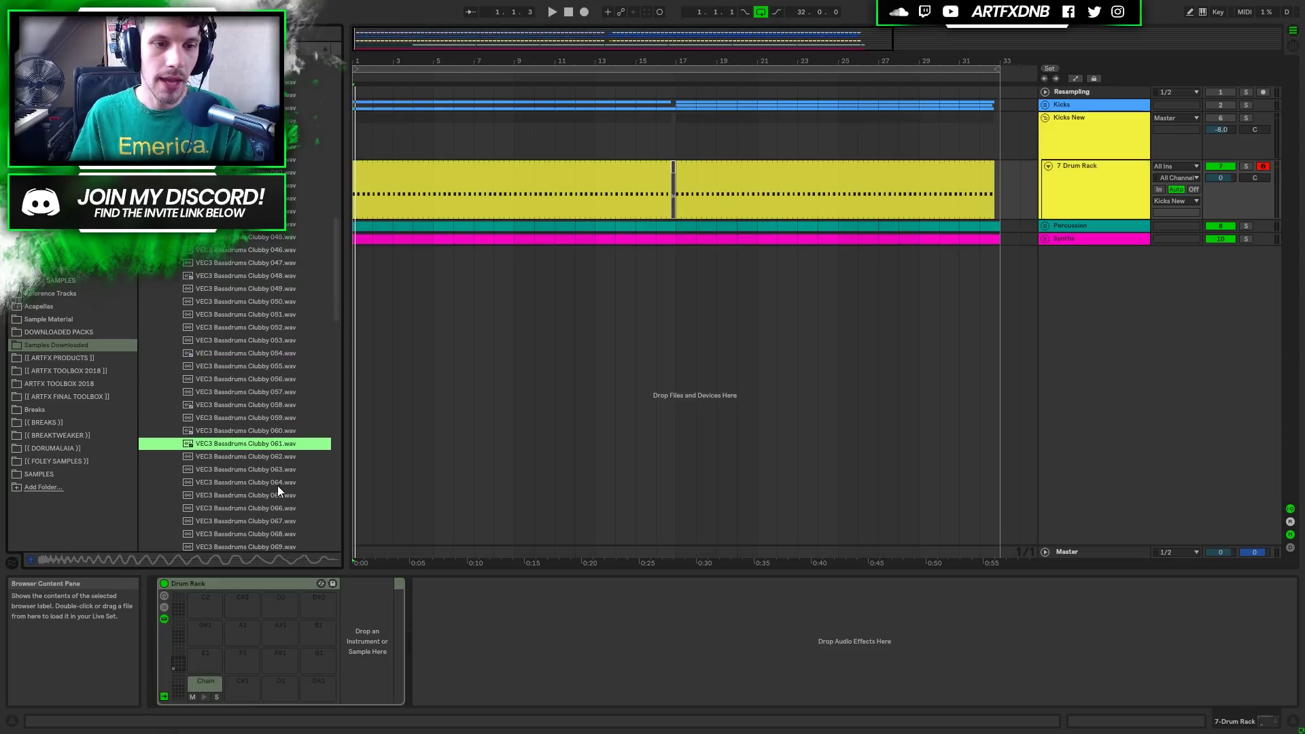
scroll(279, 382, up, 4)
scroll(280, 382, down, 4)
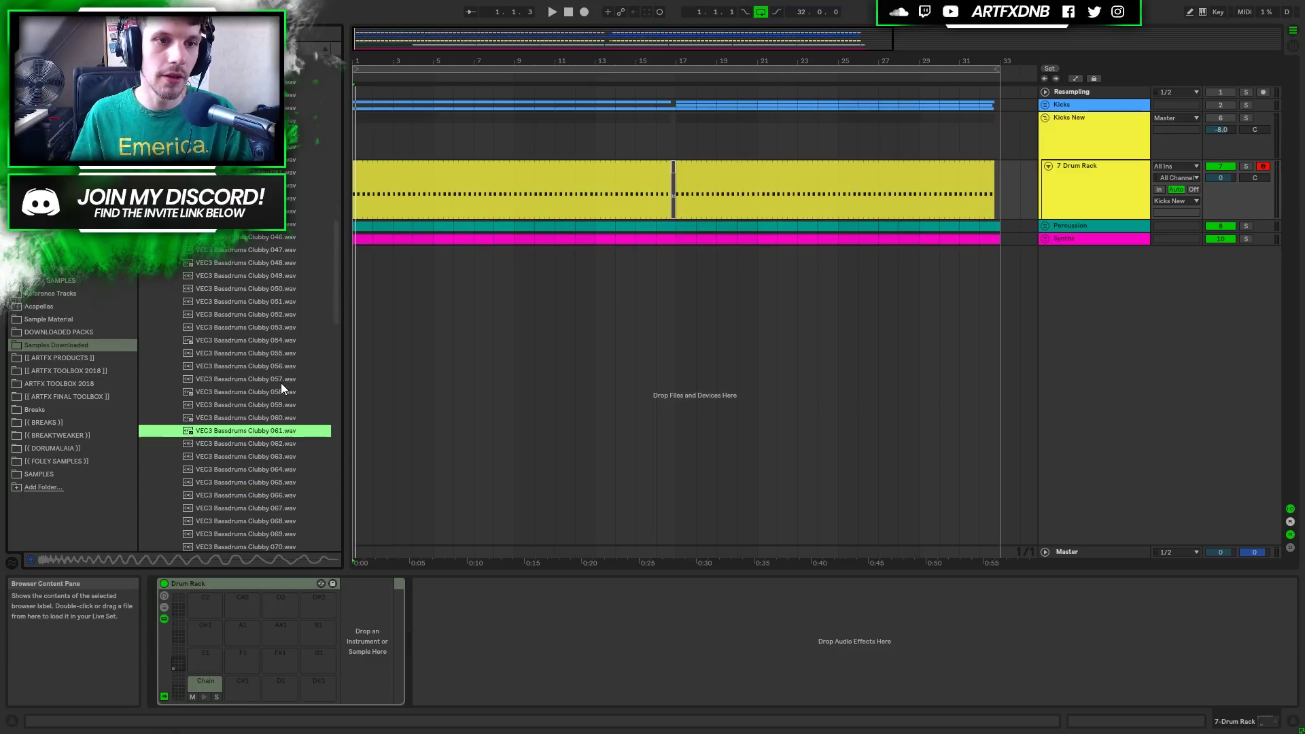
scroll(279, 384, up, 2)
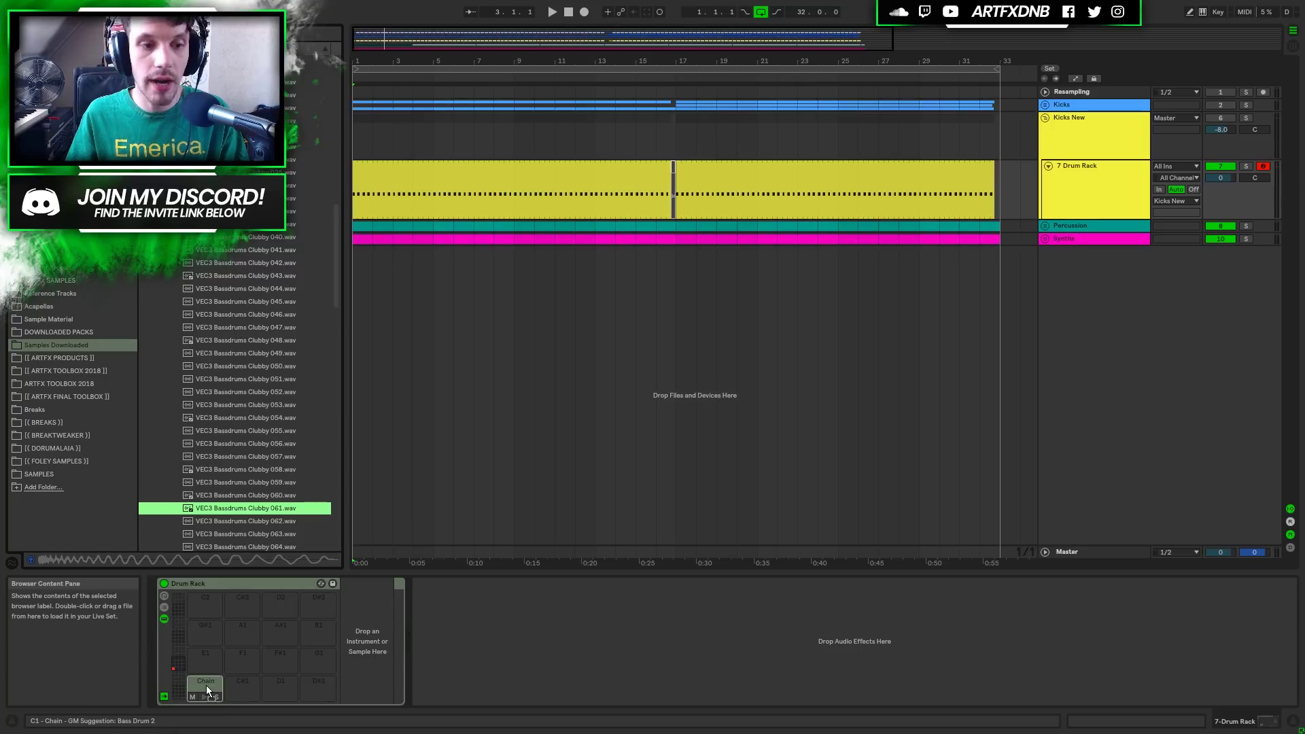
drag(206, 685, 206, 685)
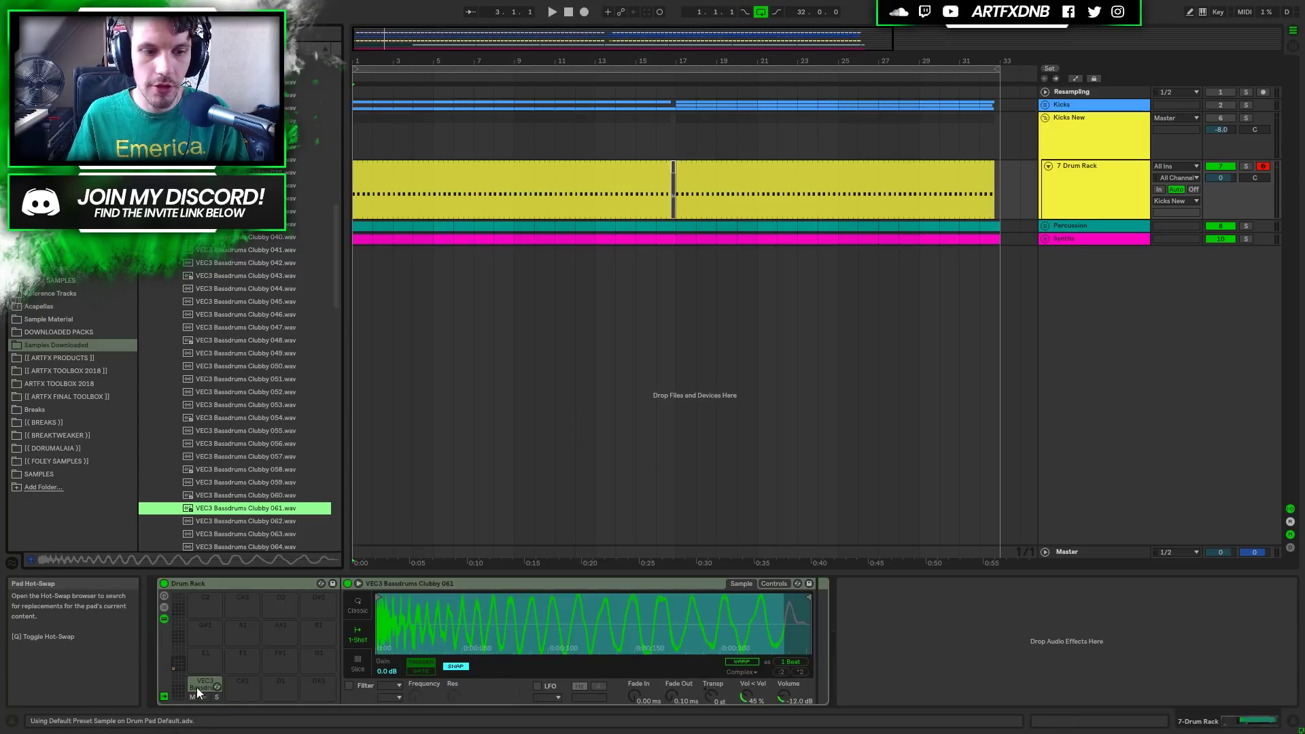
Examine the MIDI note in the first clip of the 7 Drum Rack track, and return to its devices.
click(1087, 177)
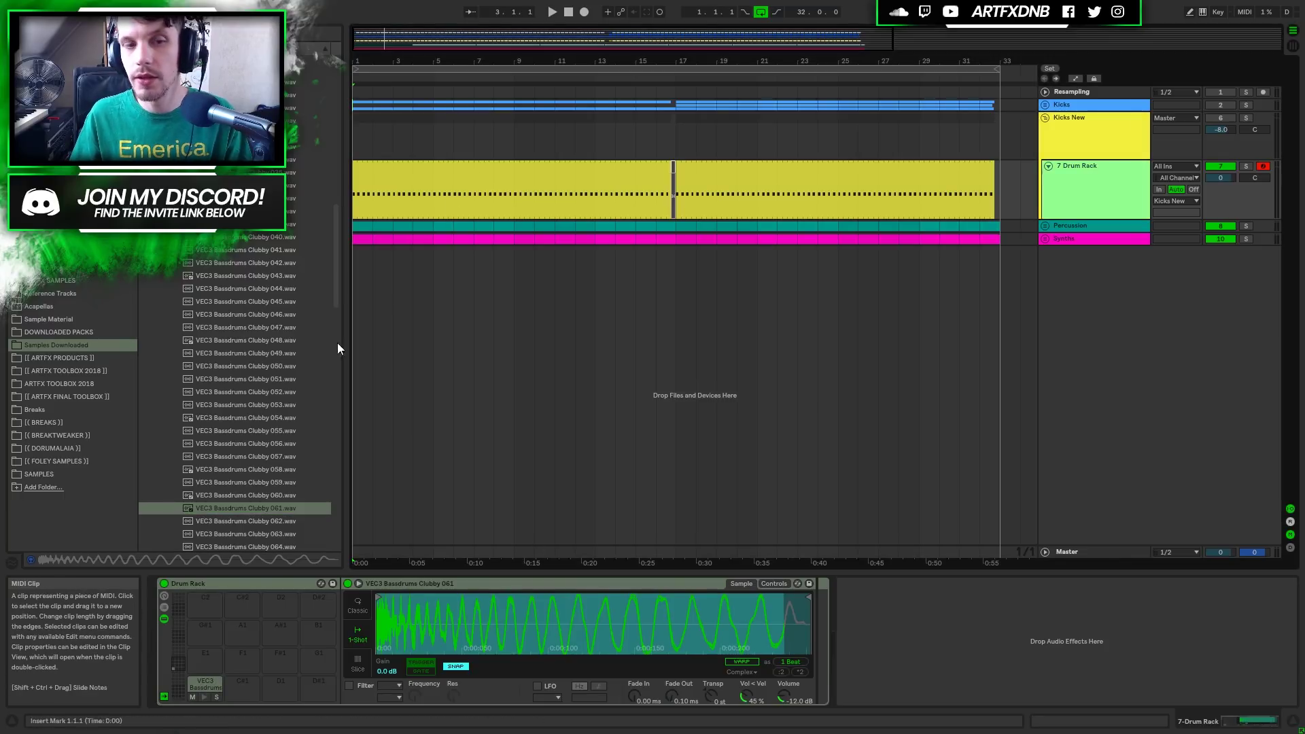
click(562, 182)
click(528, 624)
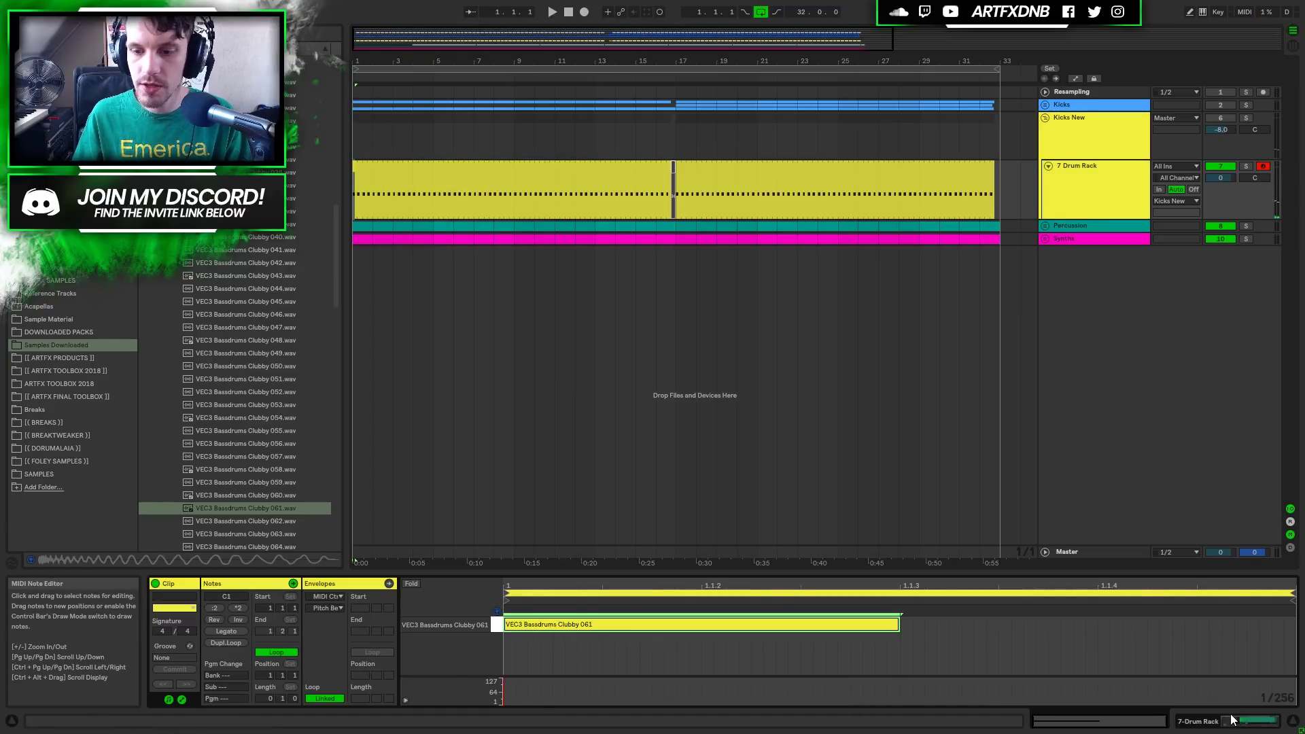
click(1255, 721)
Activate and solo the Kicks New group, leaving its drum rack track unsoloed, and play the kick pattern.
click(633, 172)
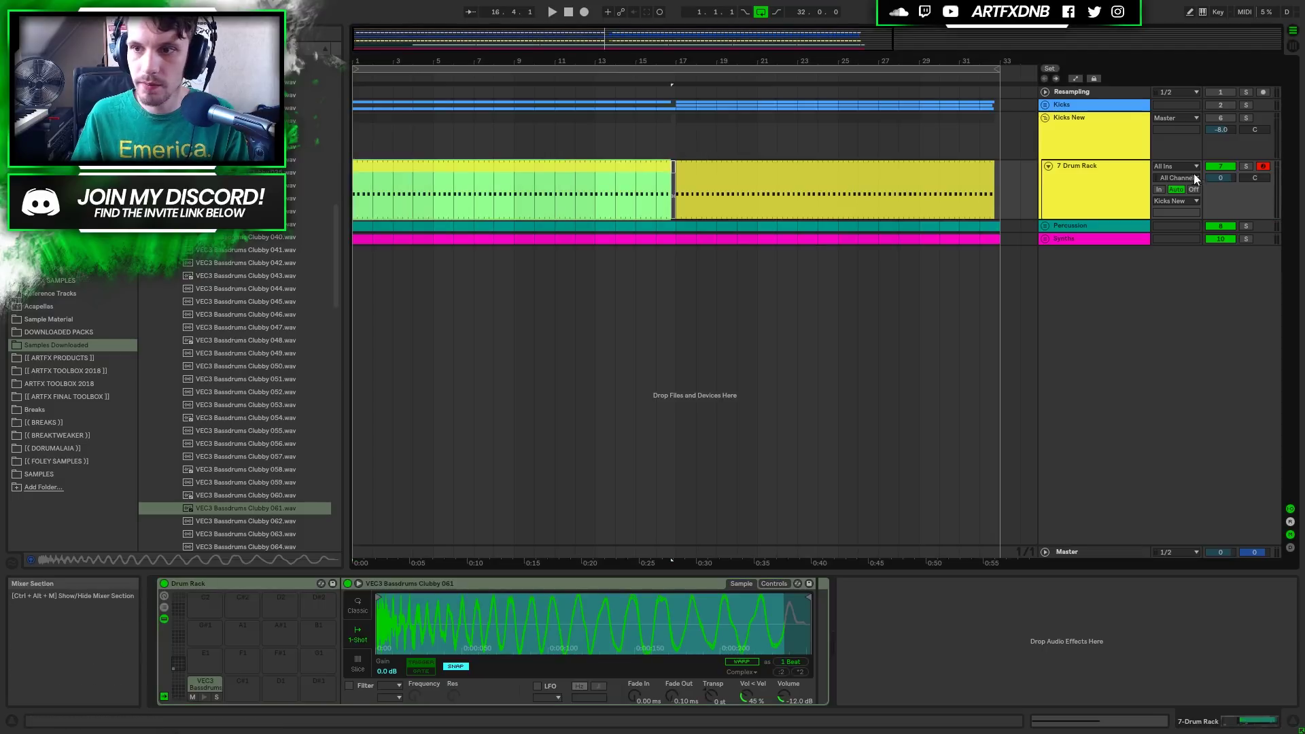
click(1245, 166)
key(space)
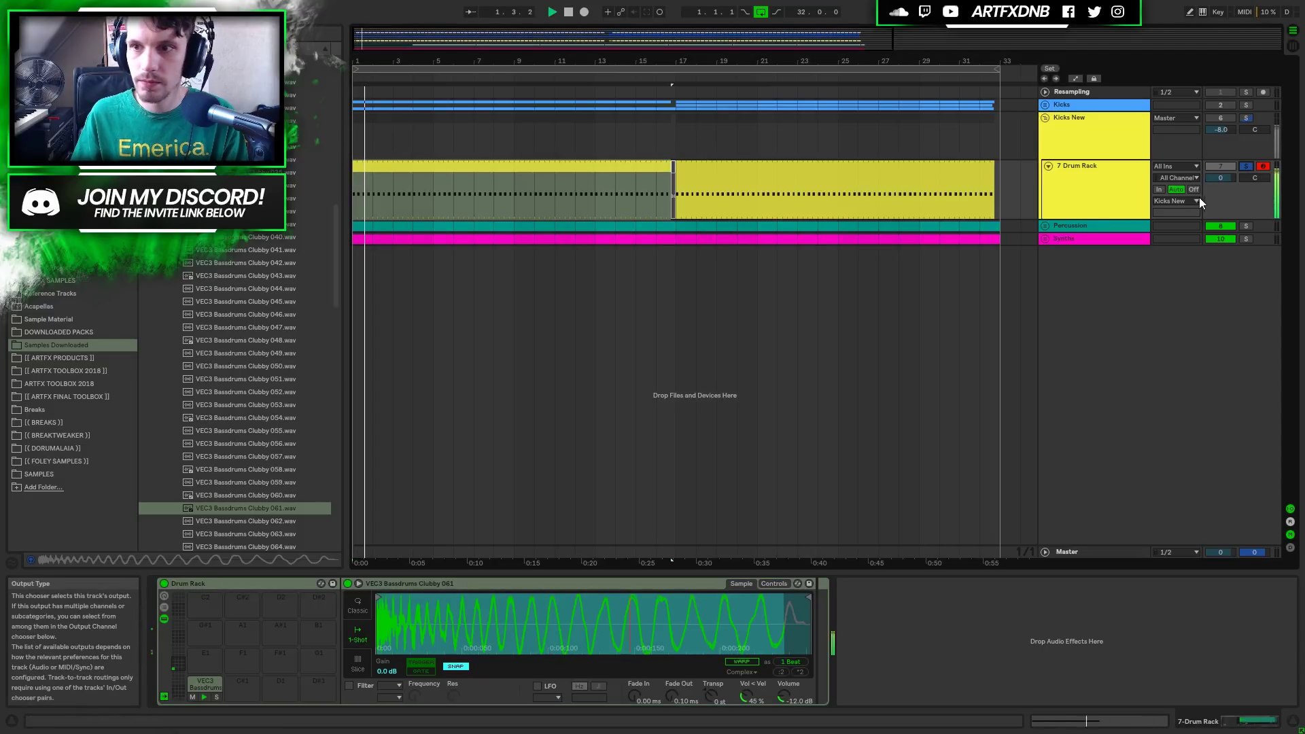
click(1220, 118)
click(1101, 146)
click(1246, 118)
key(space)
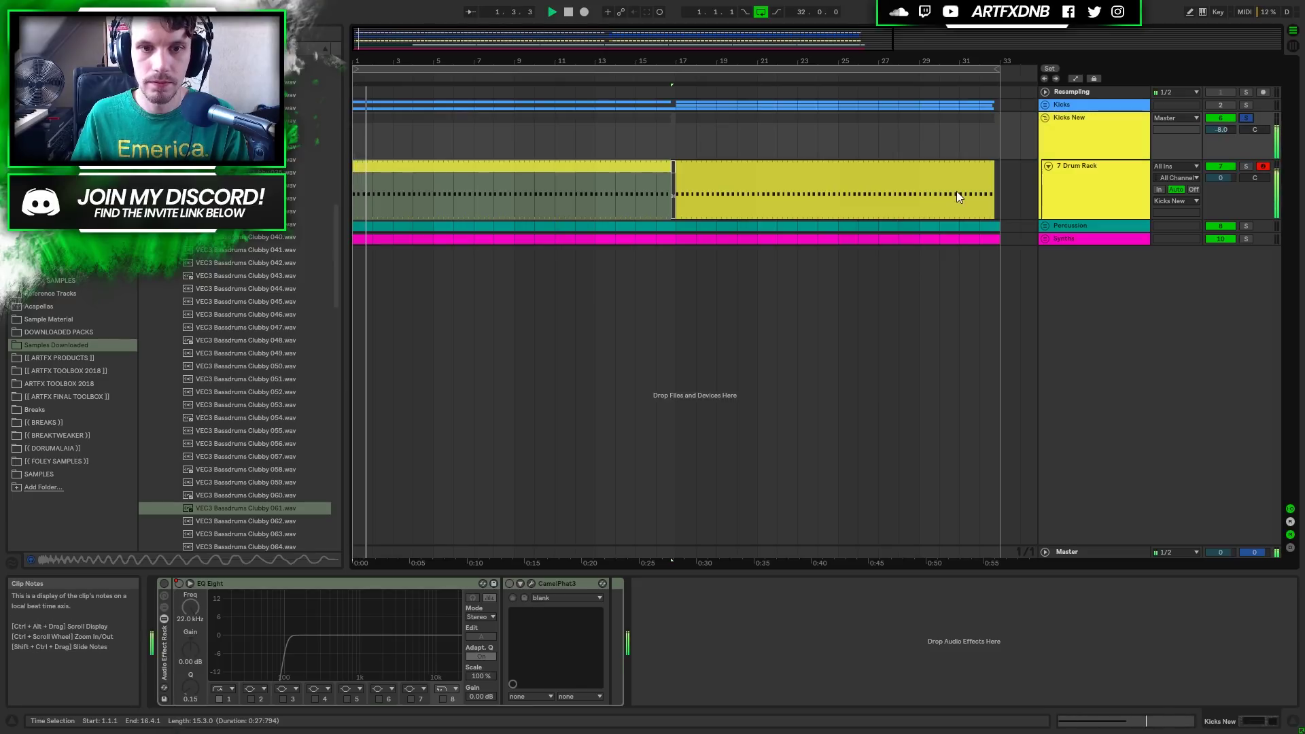
Turn off Snap for the VEC3 Bassdrums Clubby 061 sample in Simpler and try the Gate playback mode.
click(1070, 182)
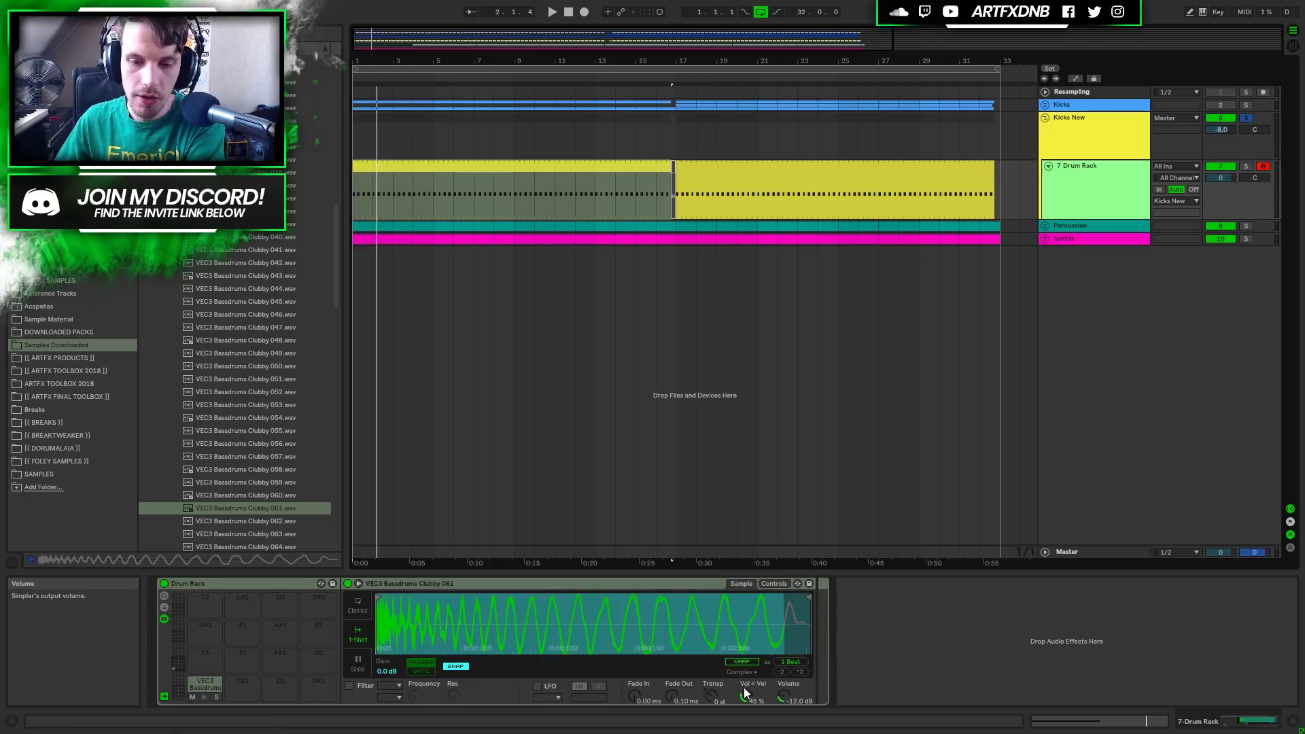
click(448, 666)
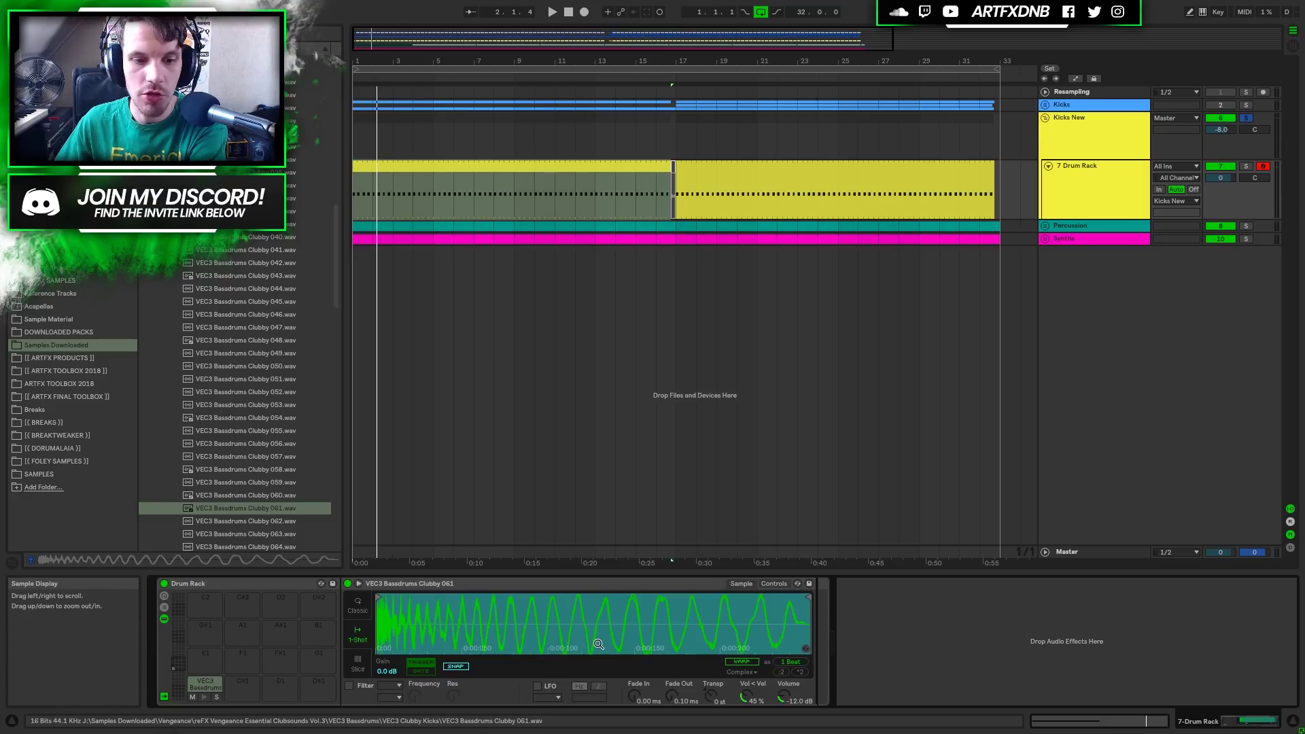
click(416, 660)
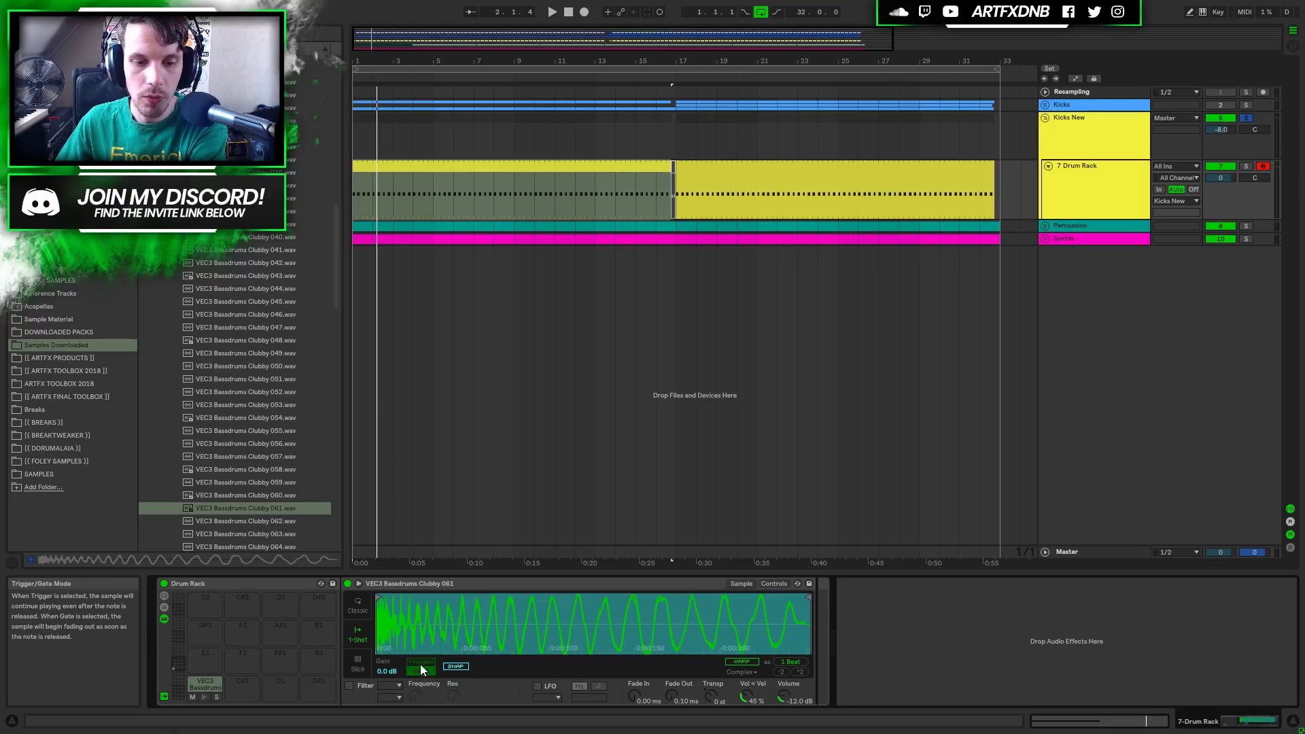
click(422, 673)
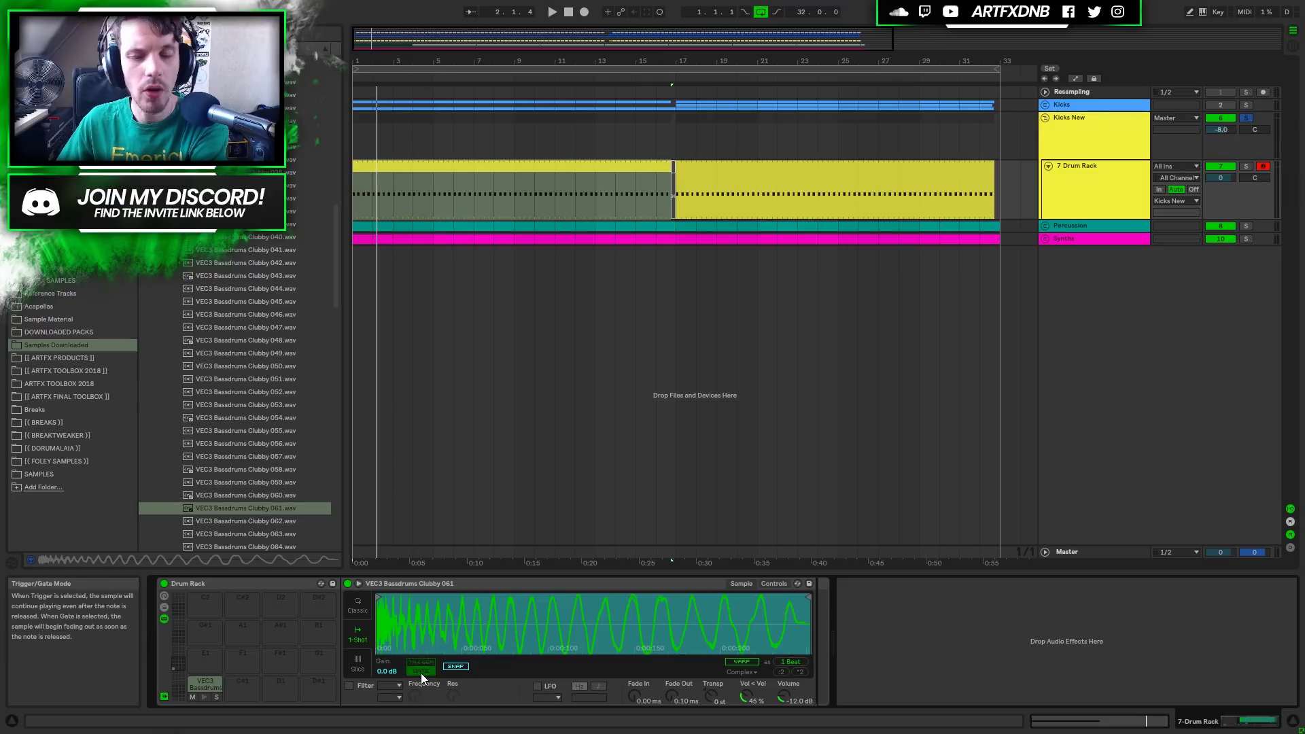
Shorten the kick note in the first 7 Drum Rack clip to about one 1/256 grid step.
click(364, 166)
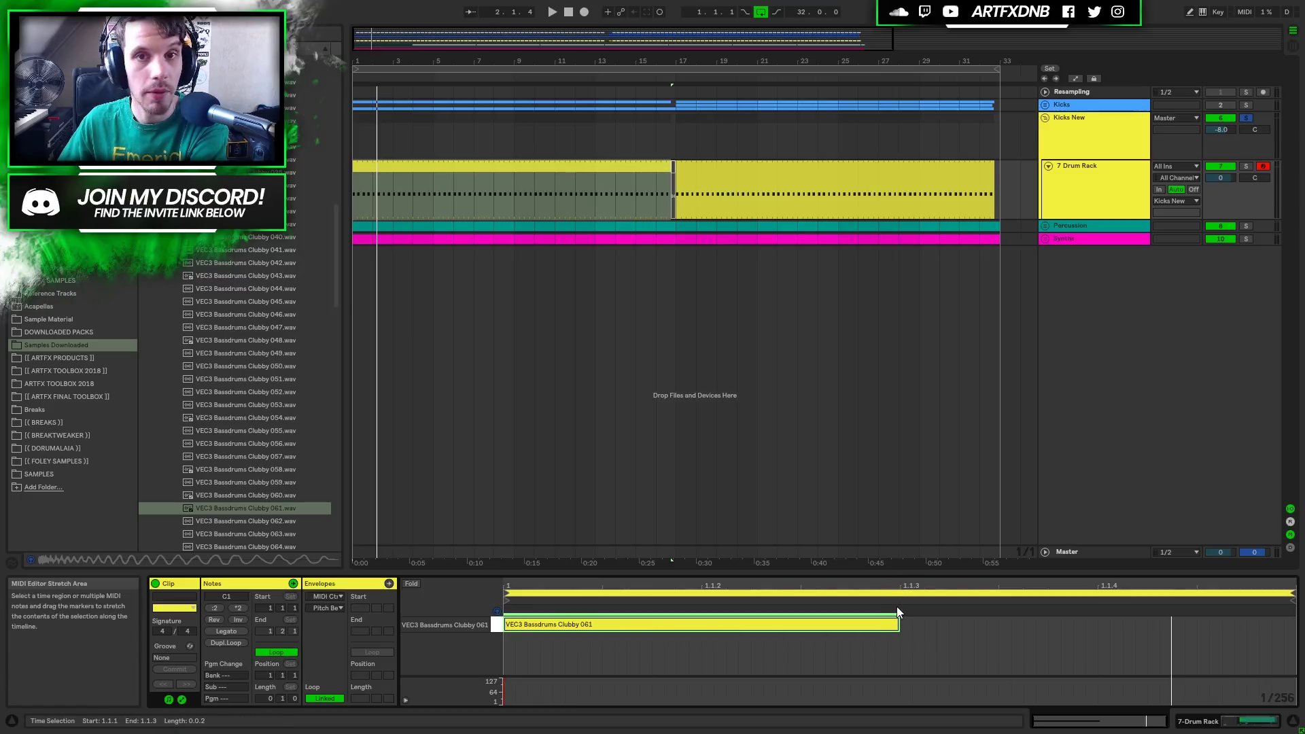
click(1196, 721)
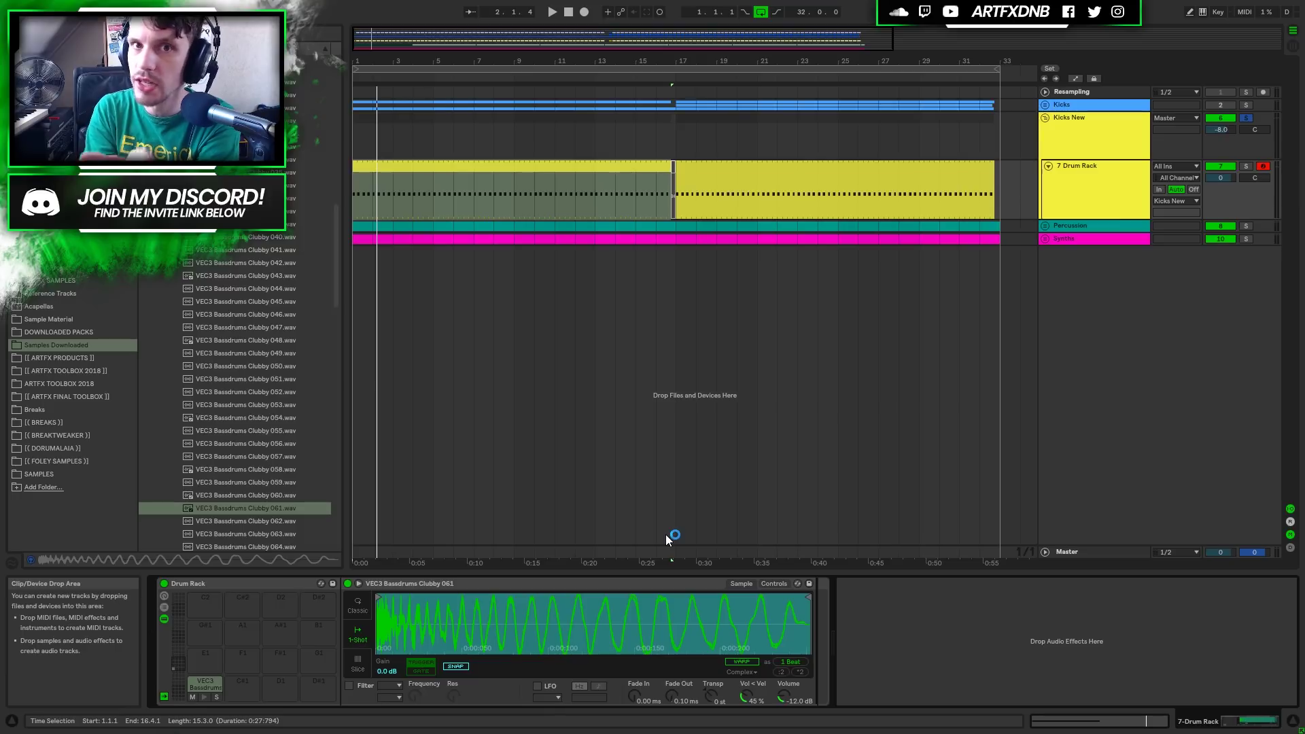
double_click(508, 163)
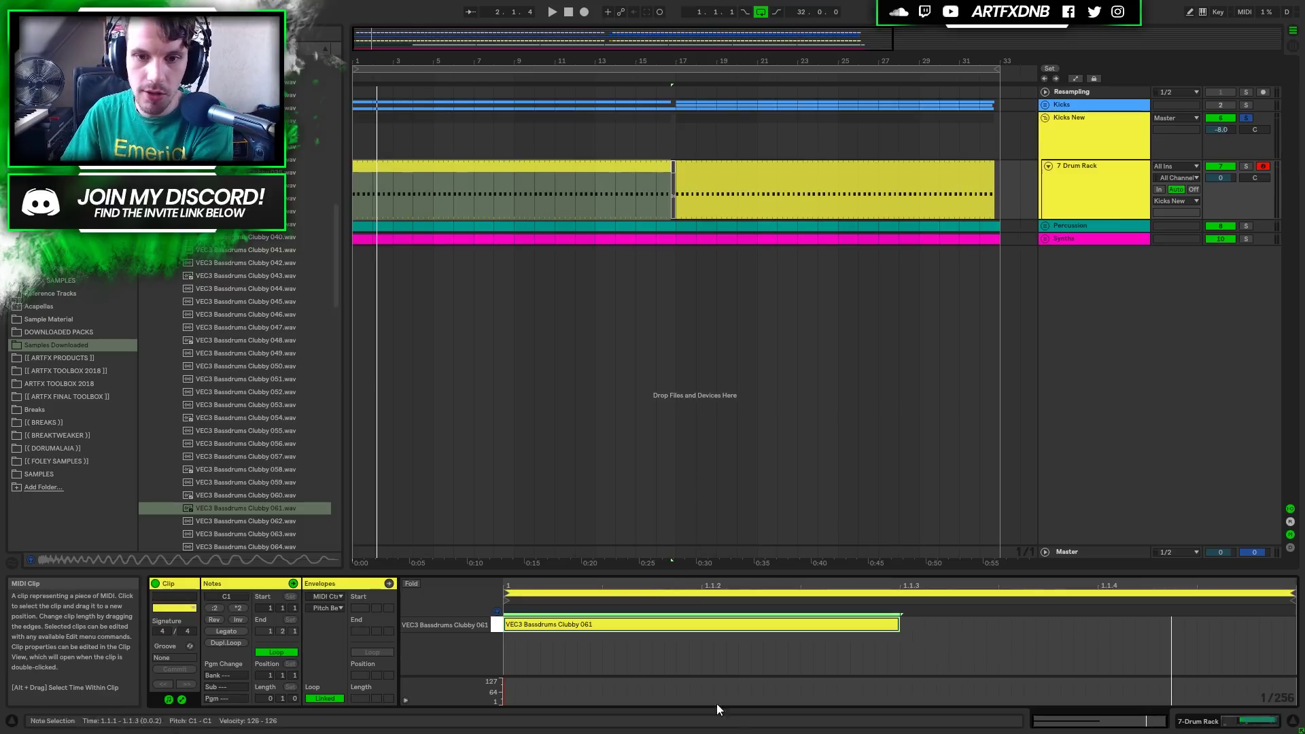
drag(899, 623, 514, 624)
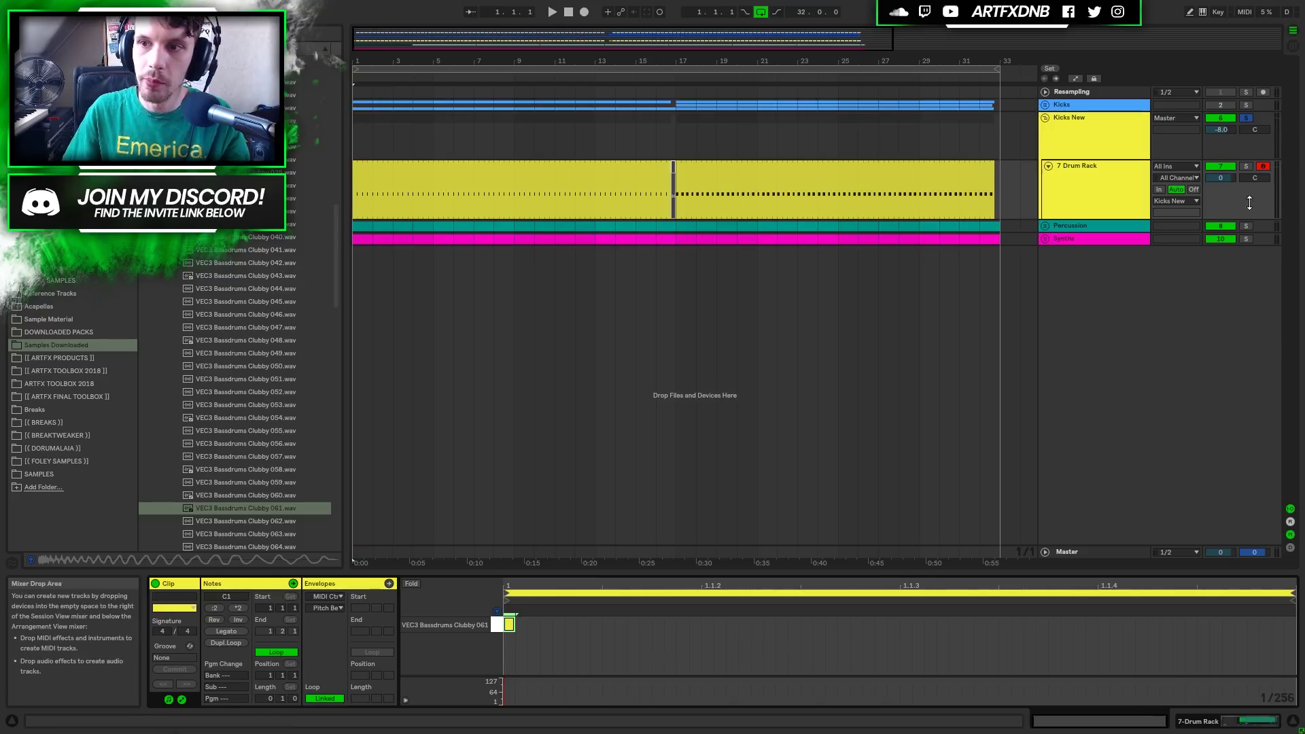
Solo the 7 Drum Rack track, play the shortened kick notes, and show the kick's Simpler waveform.
click(1245, 167)
key(space)
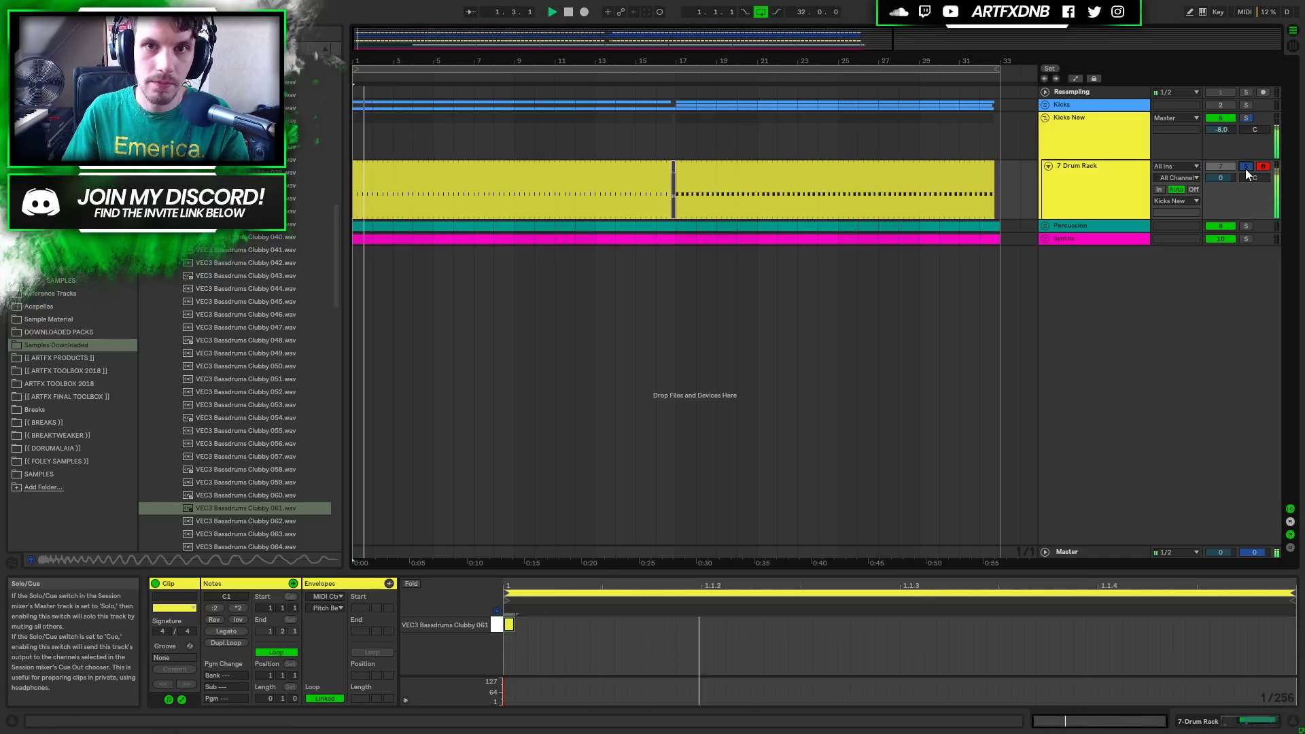
key(space)
click(1214, 721)
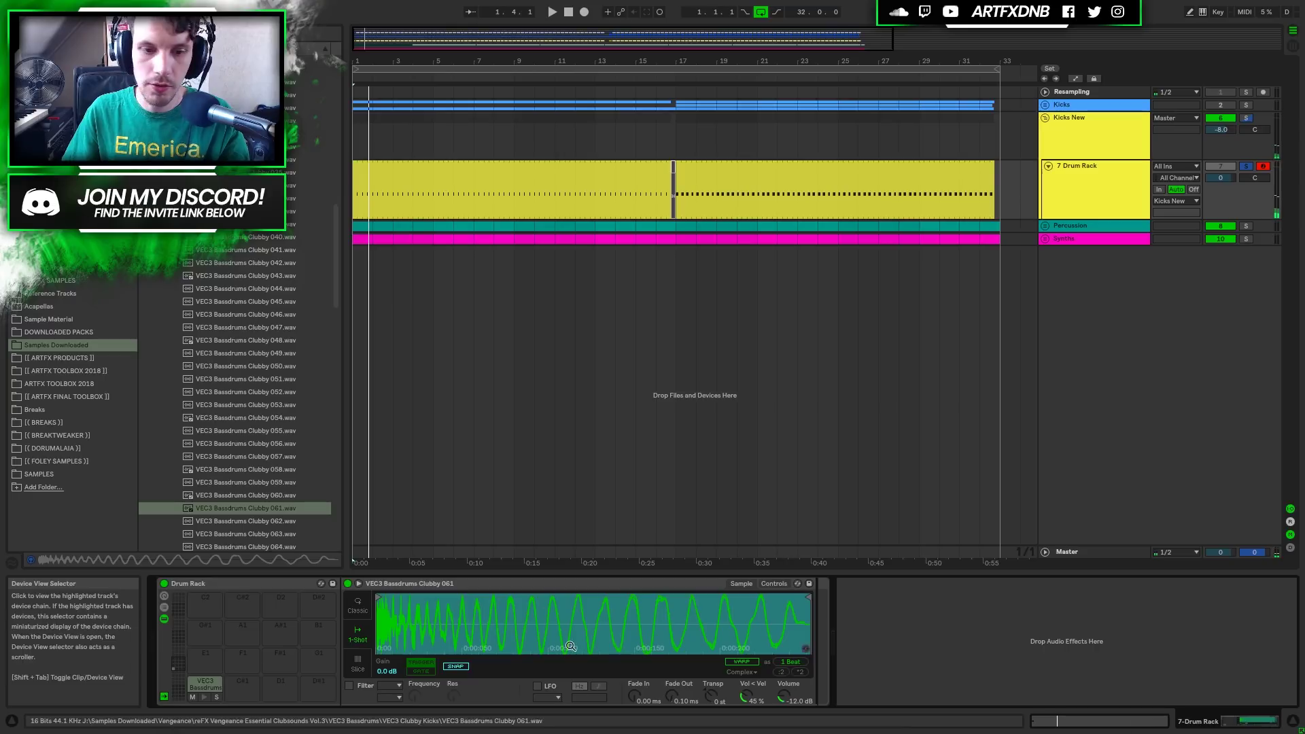
key(space)
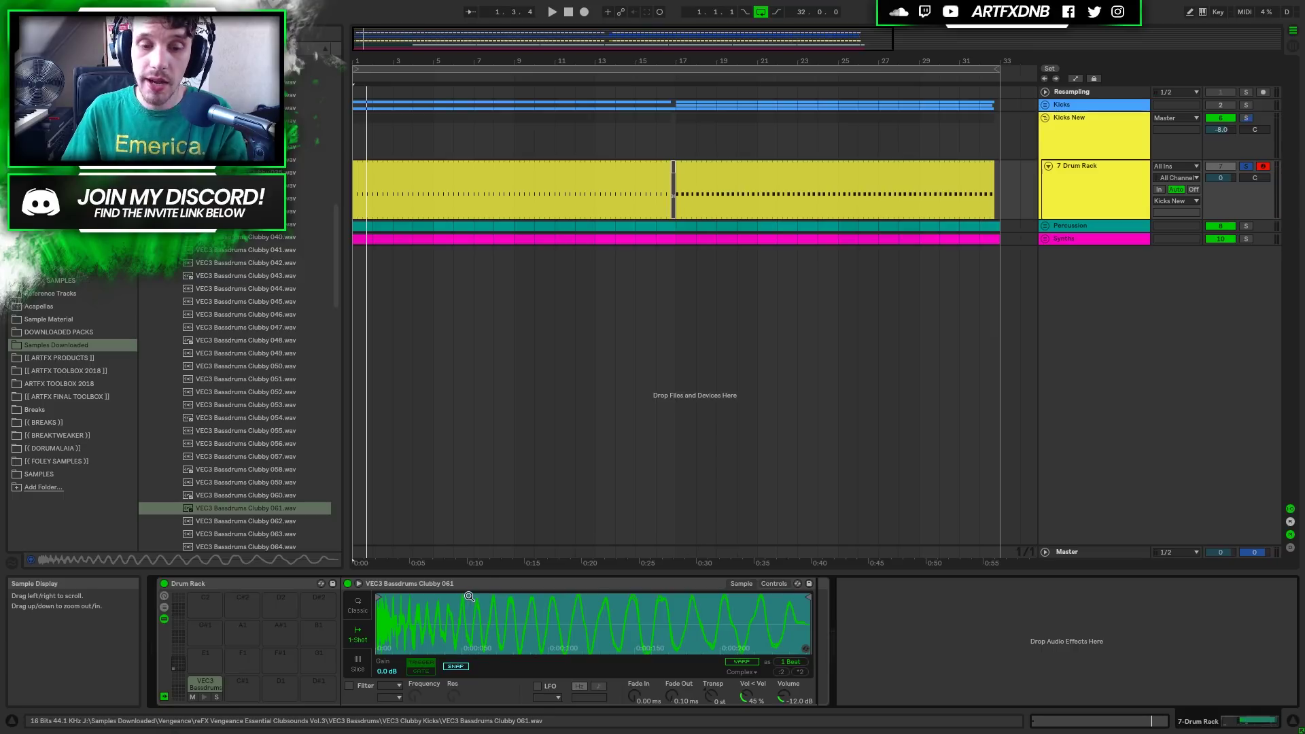
Set the kick Simpler's Vol < Vel to 0% and lengthen the 7 Drum Rack clip's kick note to two sixteenth notes.
key(space)
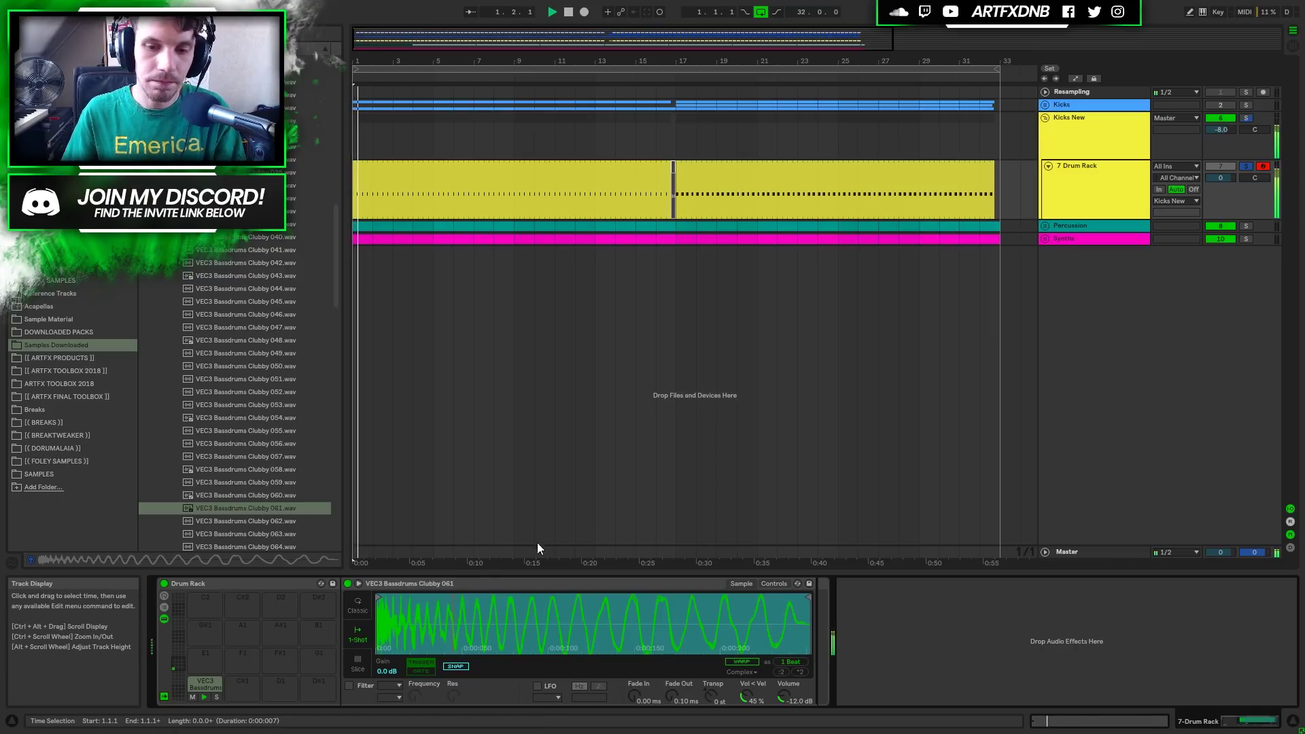
key(space)
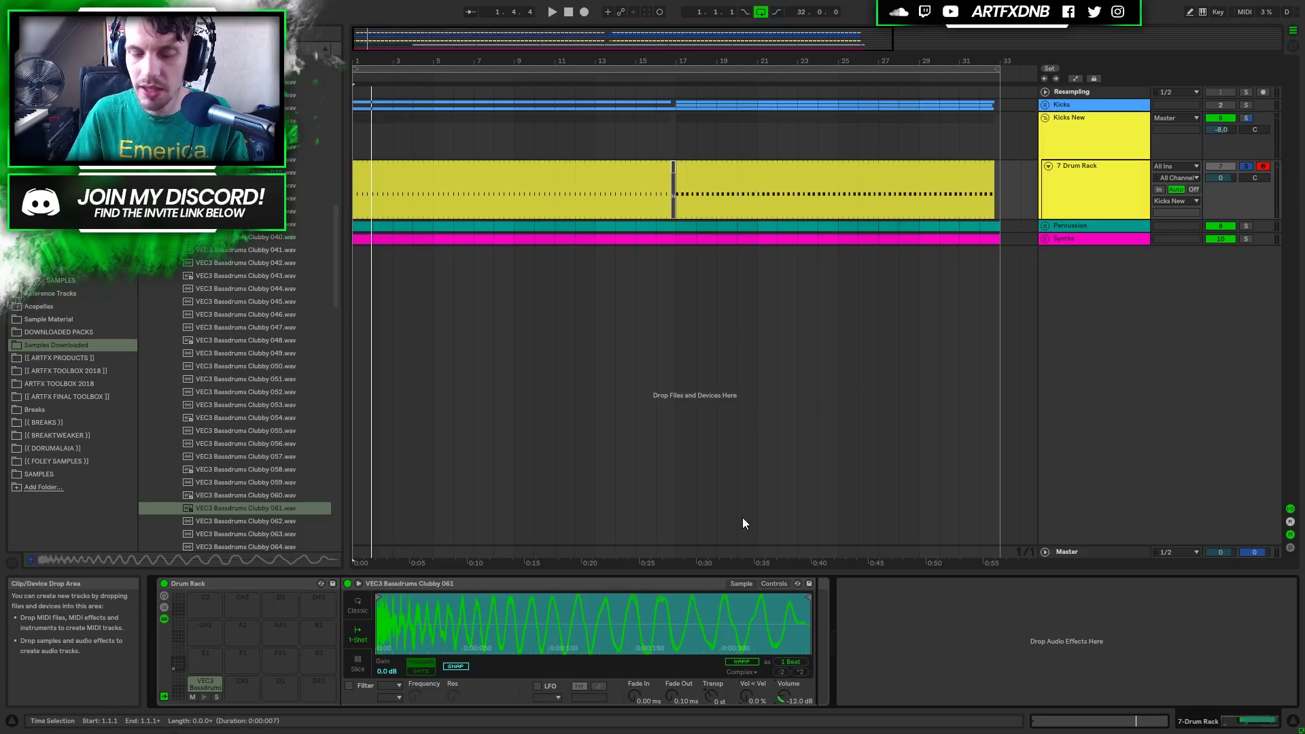
click(731, 170)
double_click(625, 178)
drag(521, 624, 898, 641)
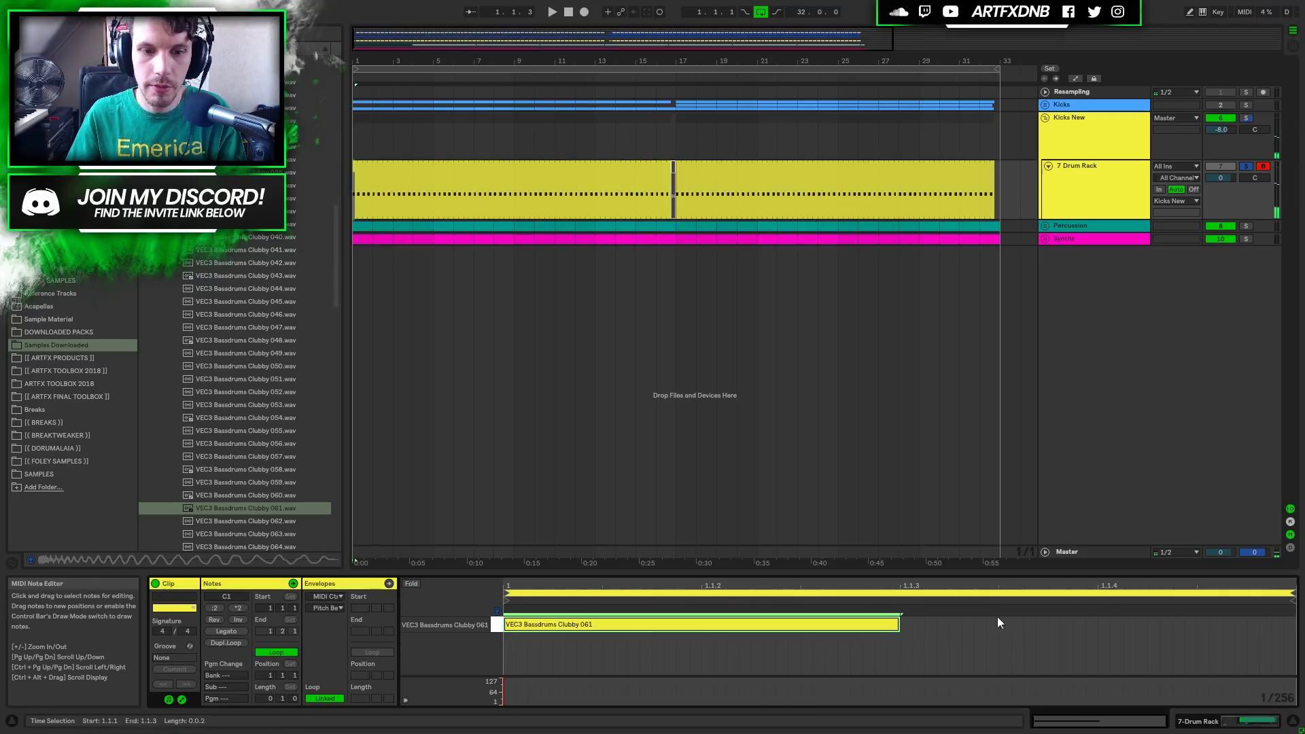
Set the kick Simpler's volume to 0 dB and play the lengthened kick notes.
click(1223, 725)
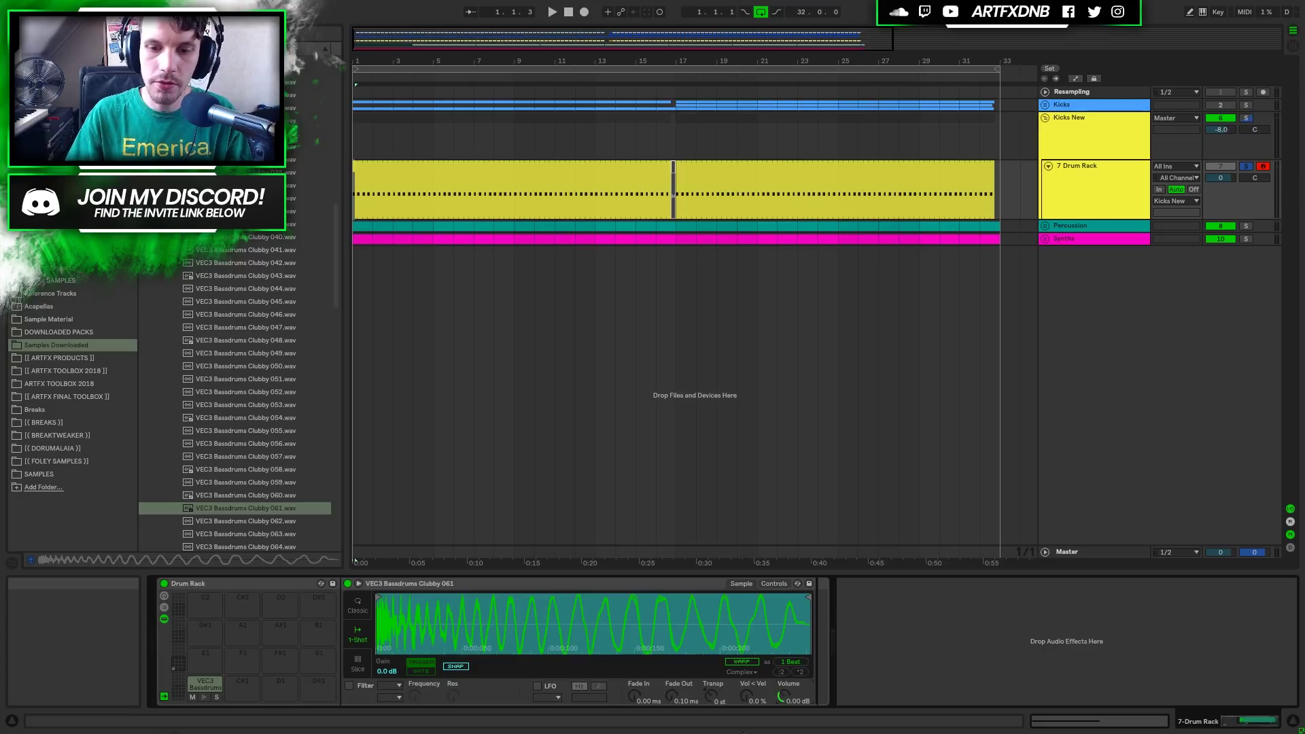
key(space)
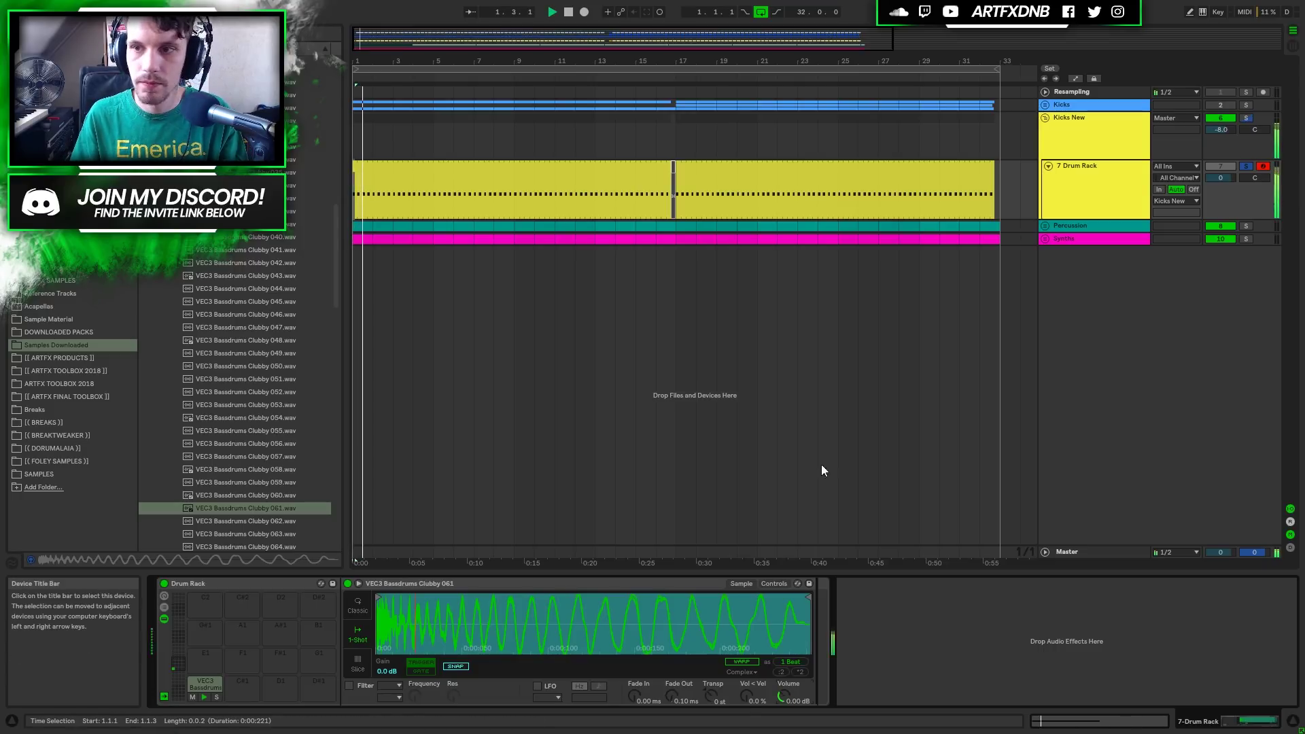
key(space)
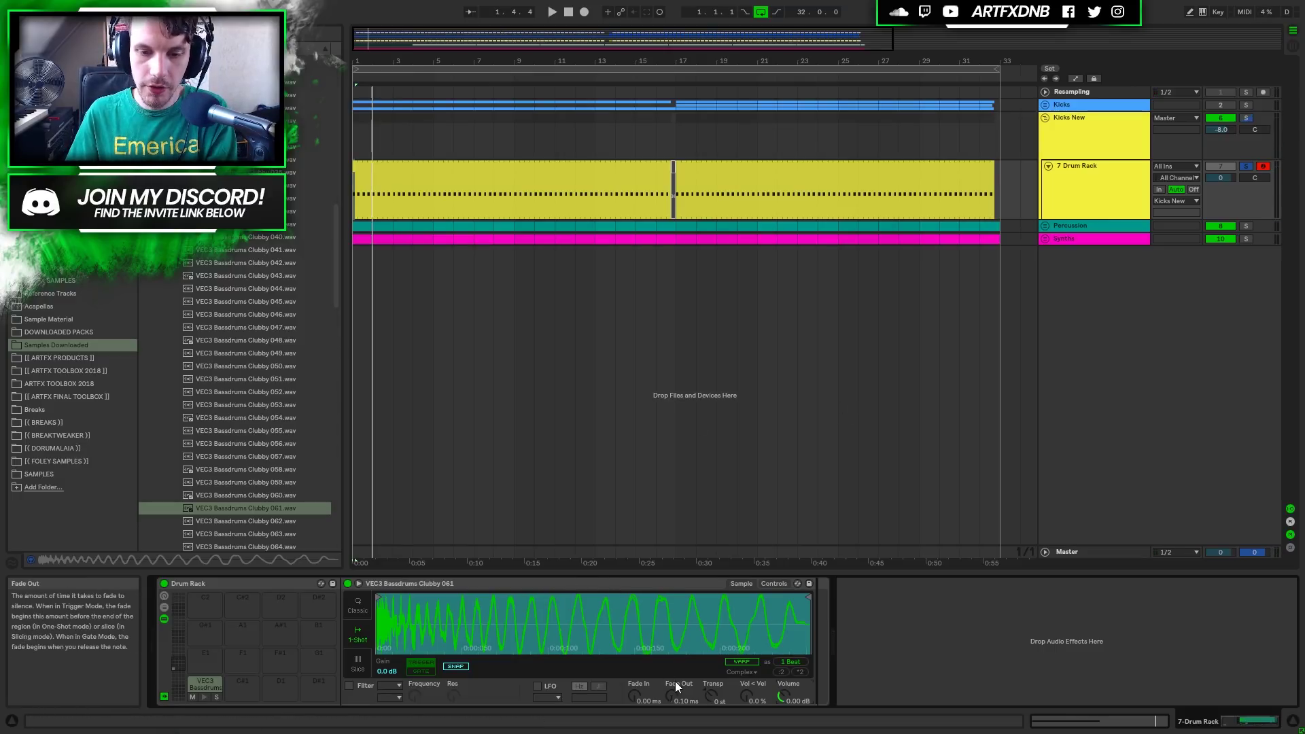
Set the kick Simpler's Fade Out to 142 ms, comparing different fade lengths and playing the pattern.
drag(675, 695, 676, 663)
key(space)
drag(669, 696, 669, 699)
key(space)
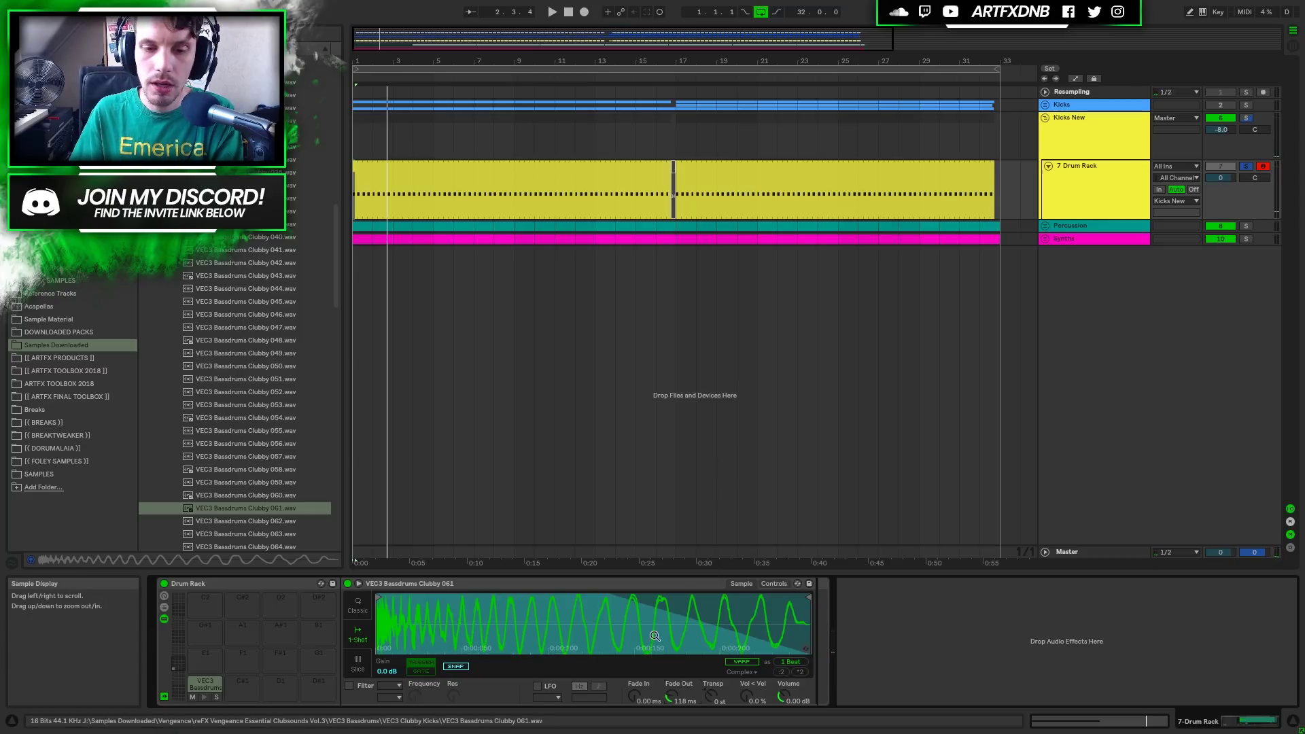
drag(671, 694, 672, 728)
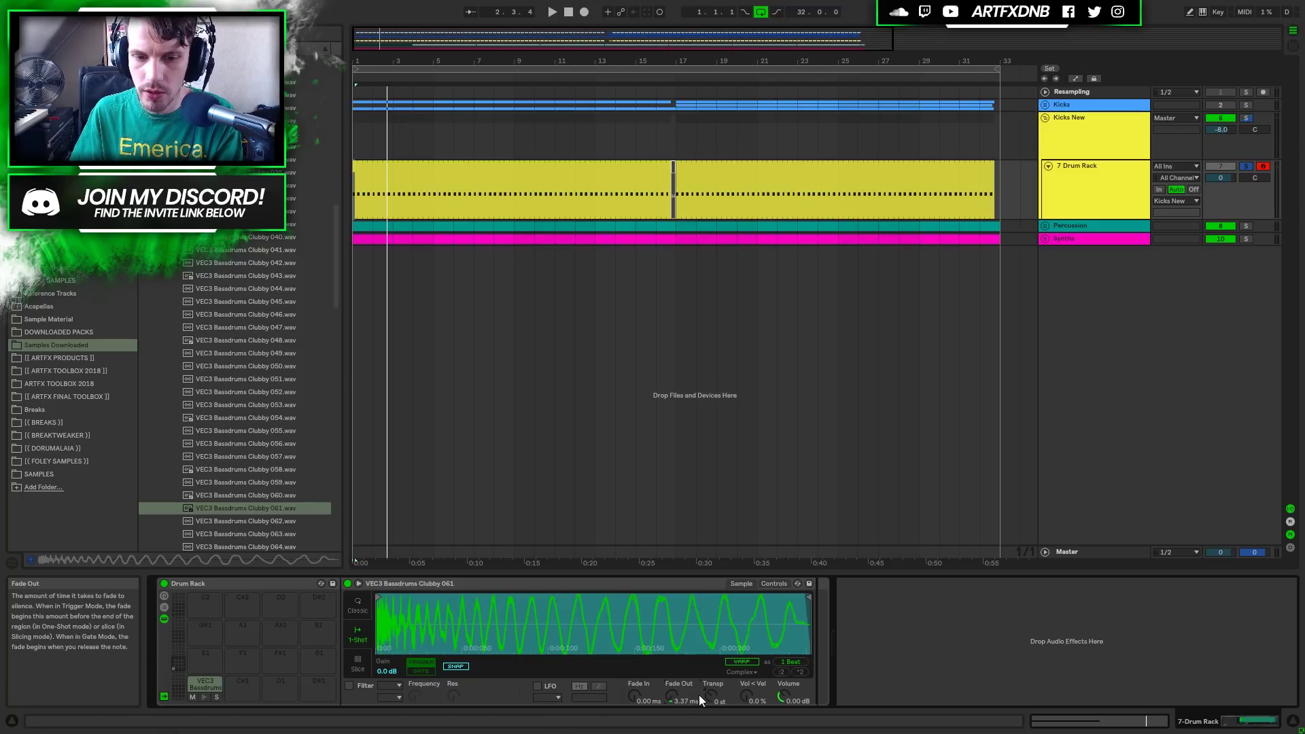
drag(688, 695, 688, 659)
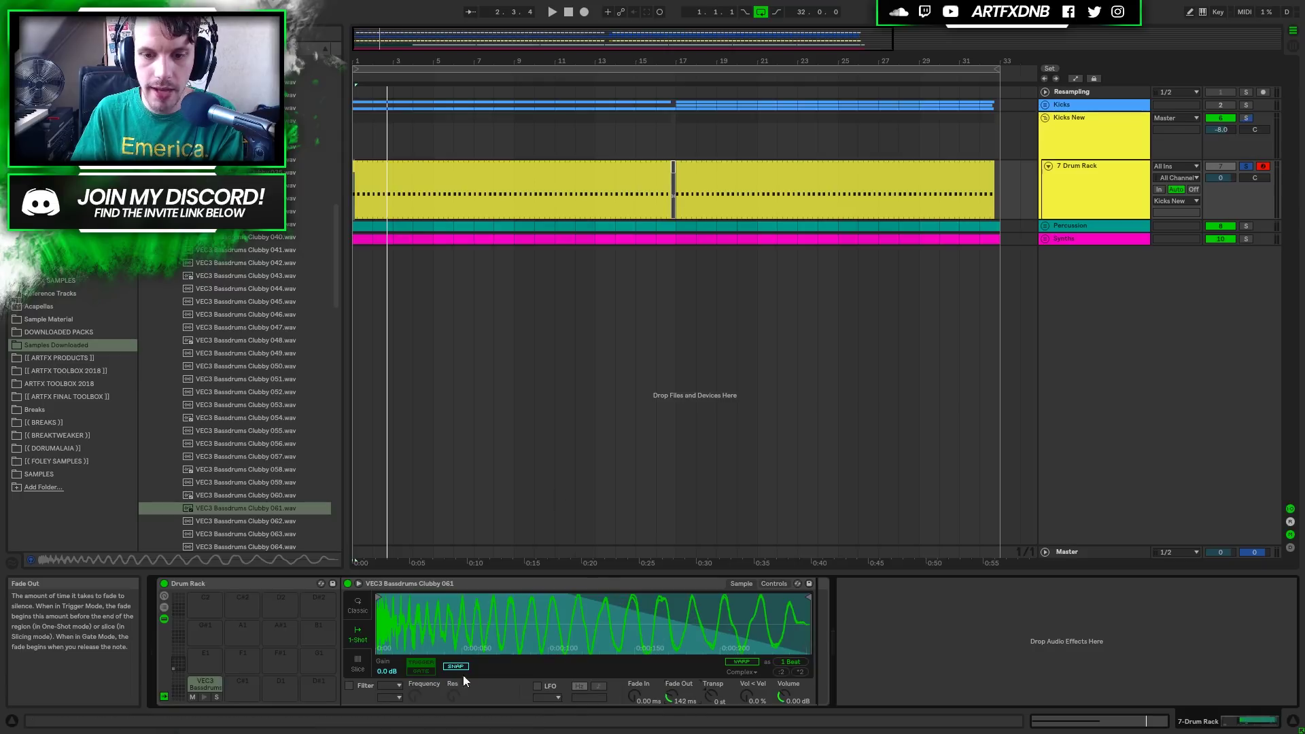
key(space)
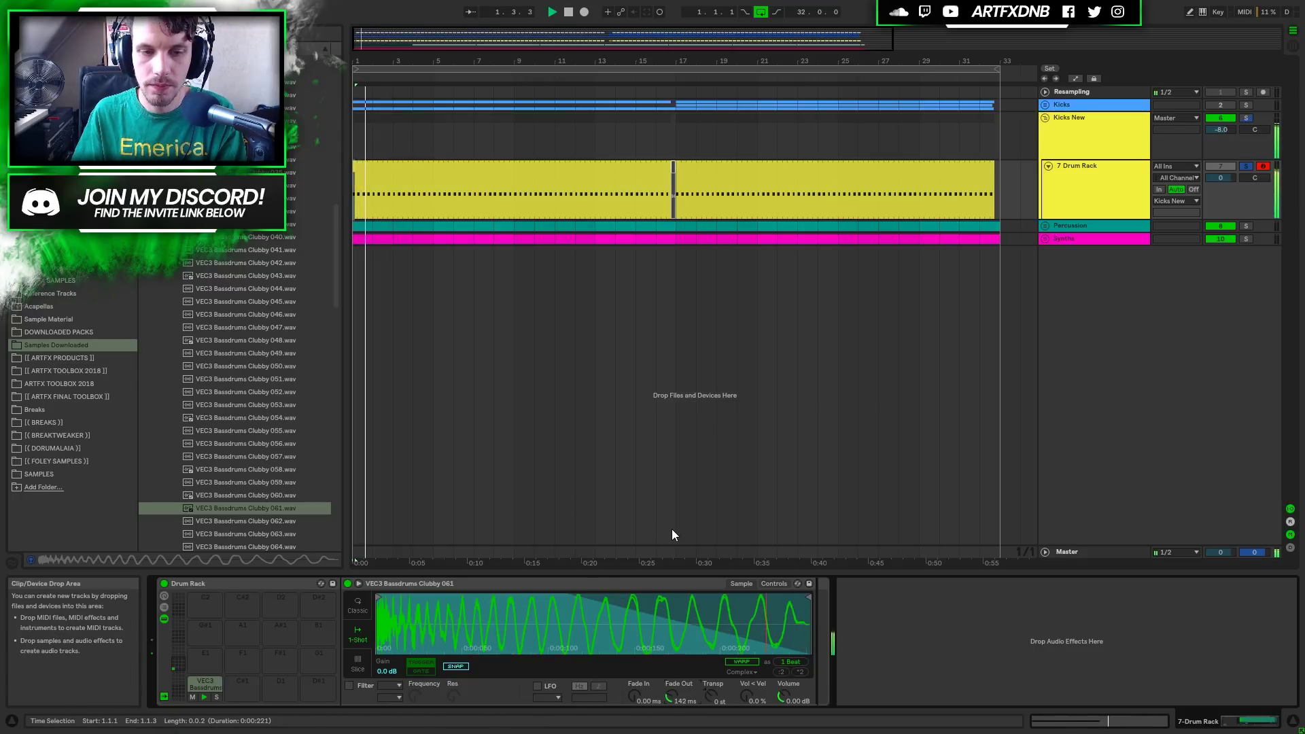
key(space)
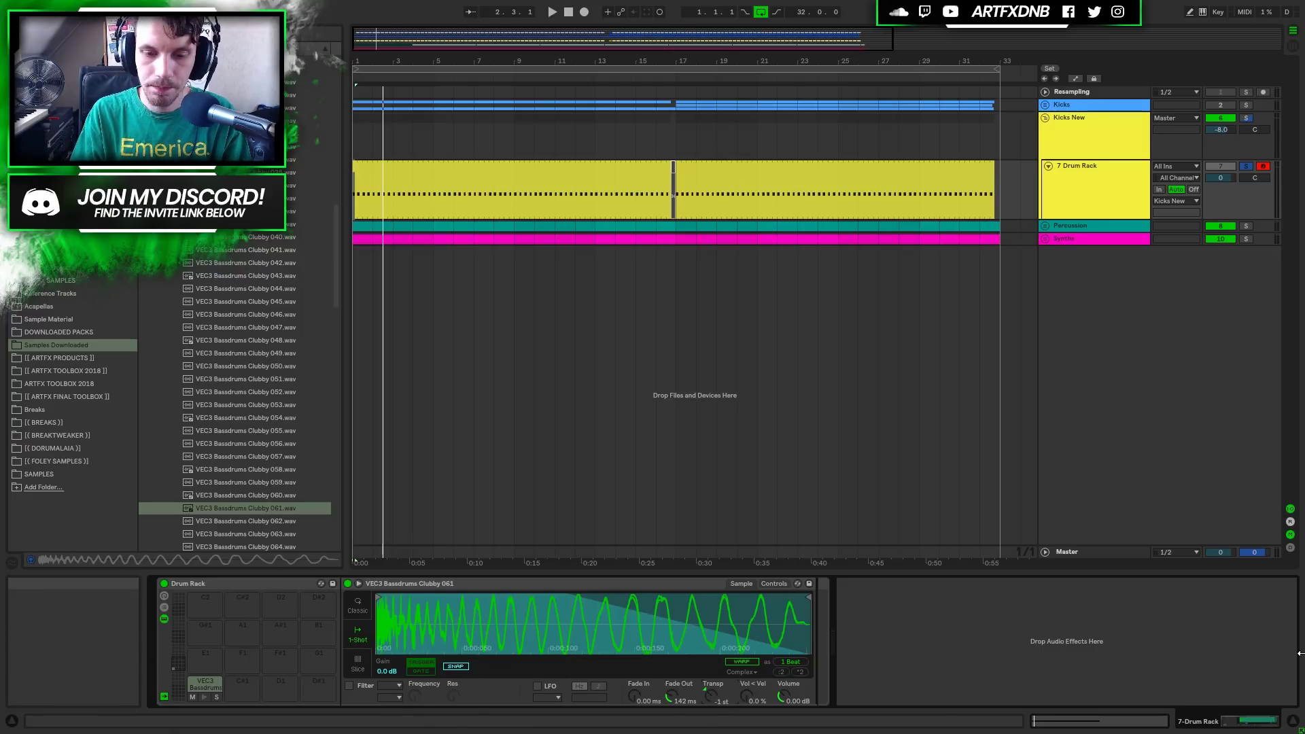
Transpose the kick sample to -3 st and play the pattern.
key(space)
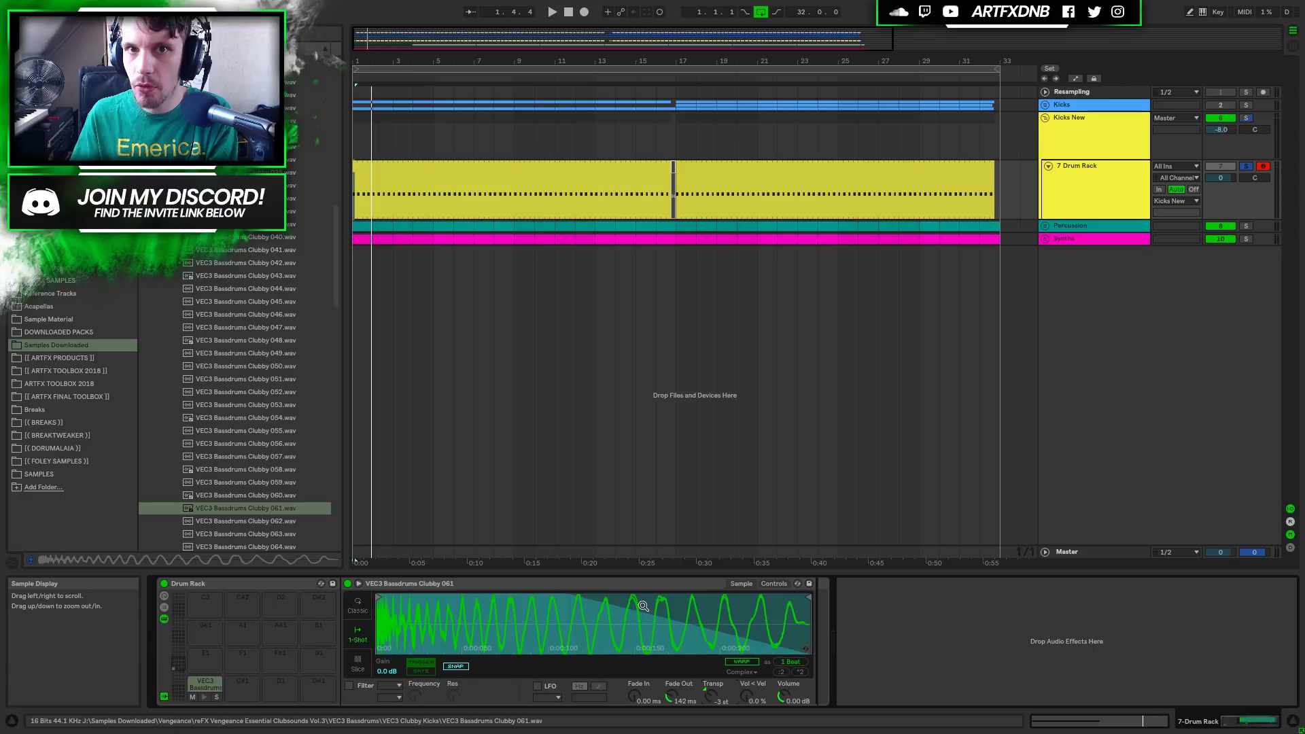
key(space)
key(space)
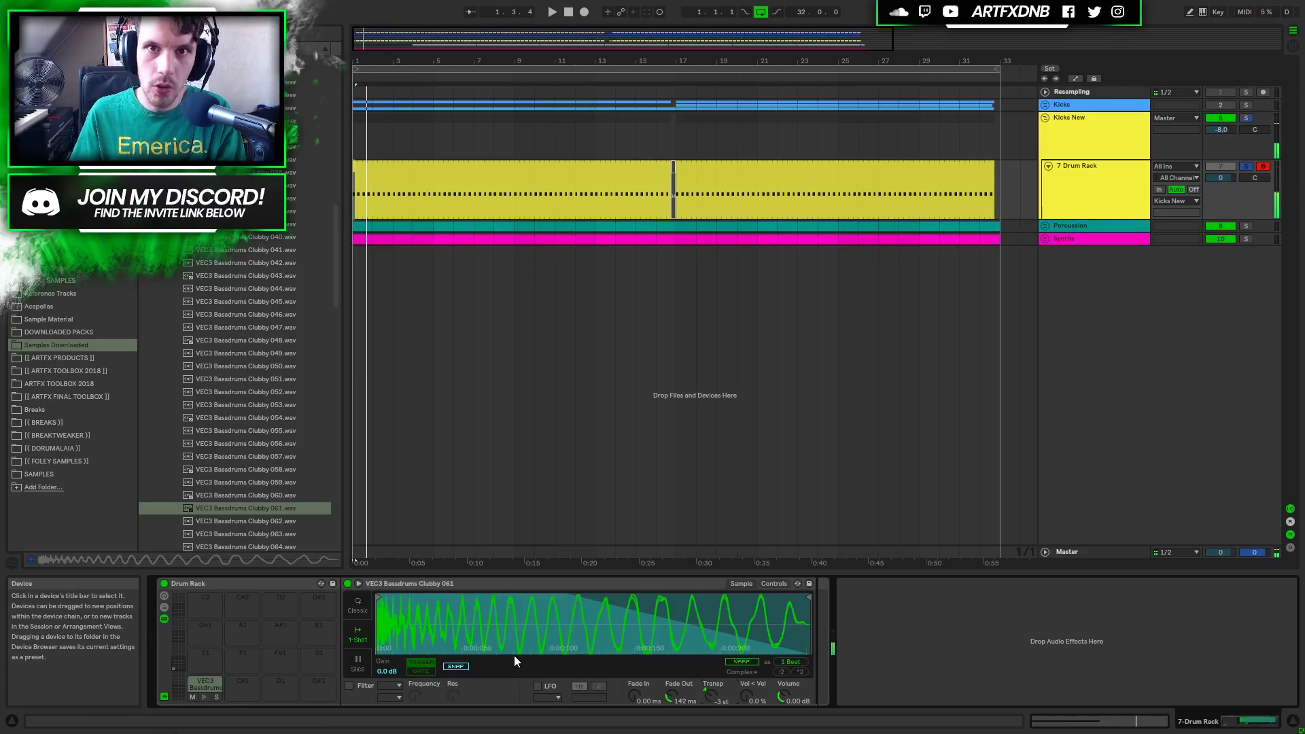
Enable the low-pass filter in the kick's Simpler and lower its cutoff frequency to 481 Hz during playback.
click(778, 585)
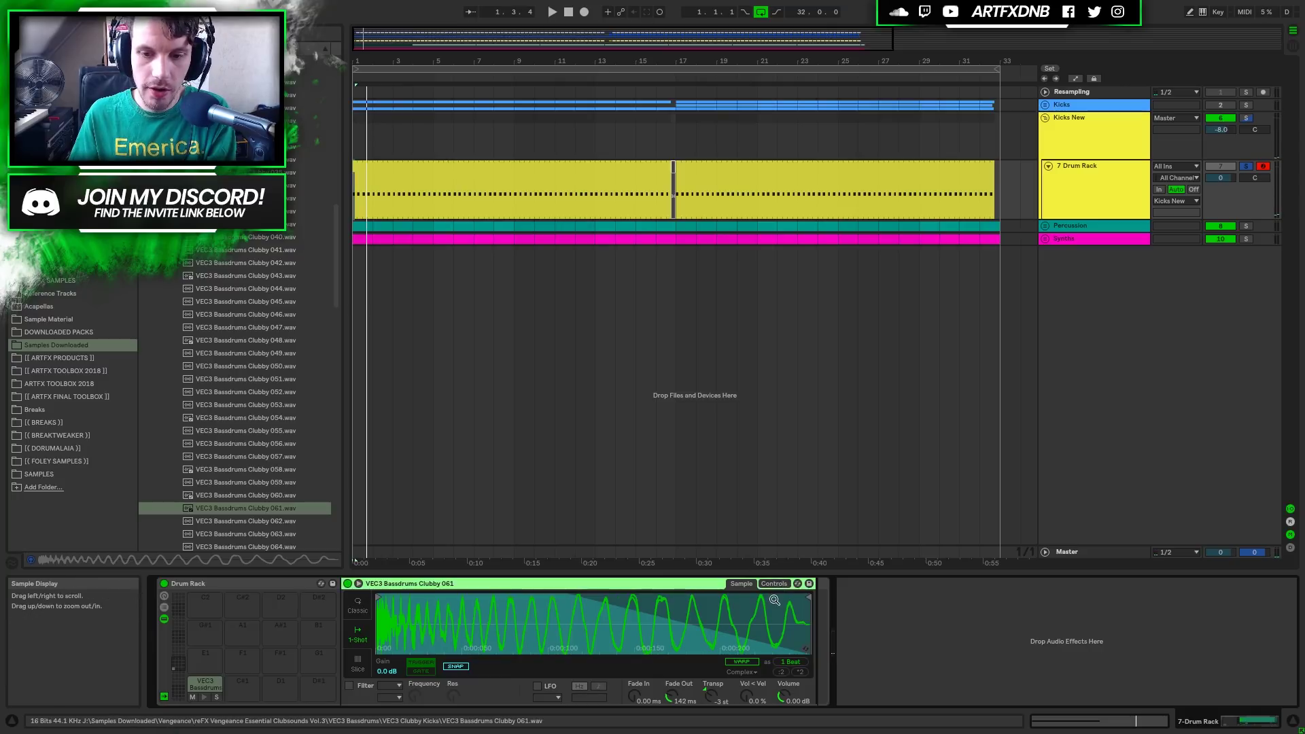
click(776, 583)
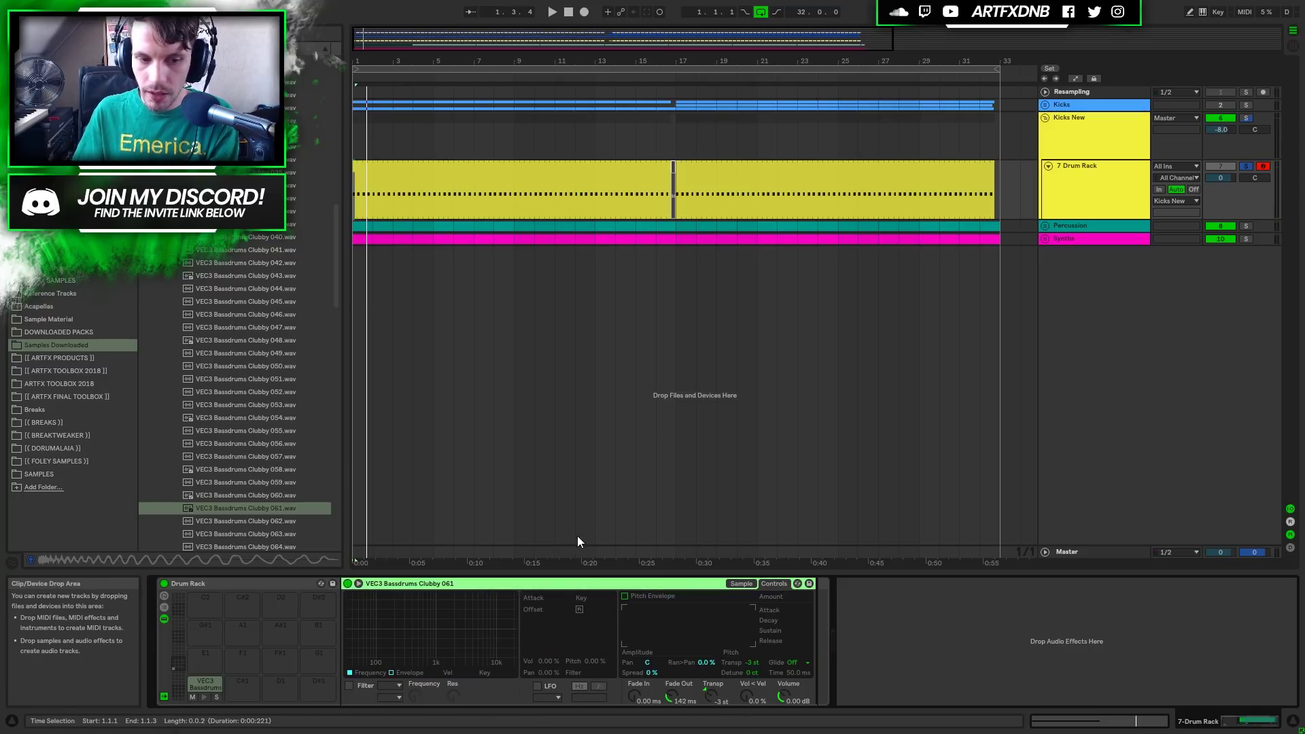
click(348, 685)
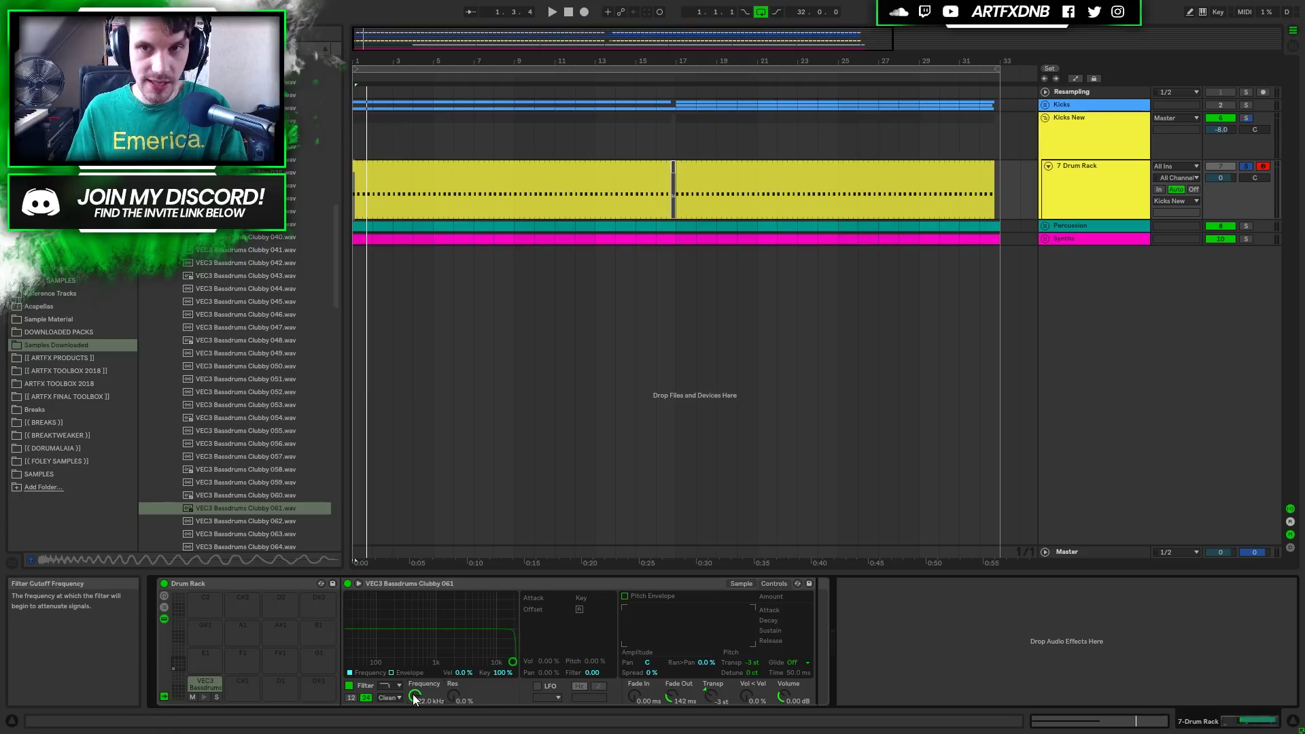
key(space)
drag(413, 698, 414, 733)
key(space)
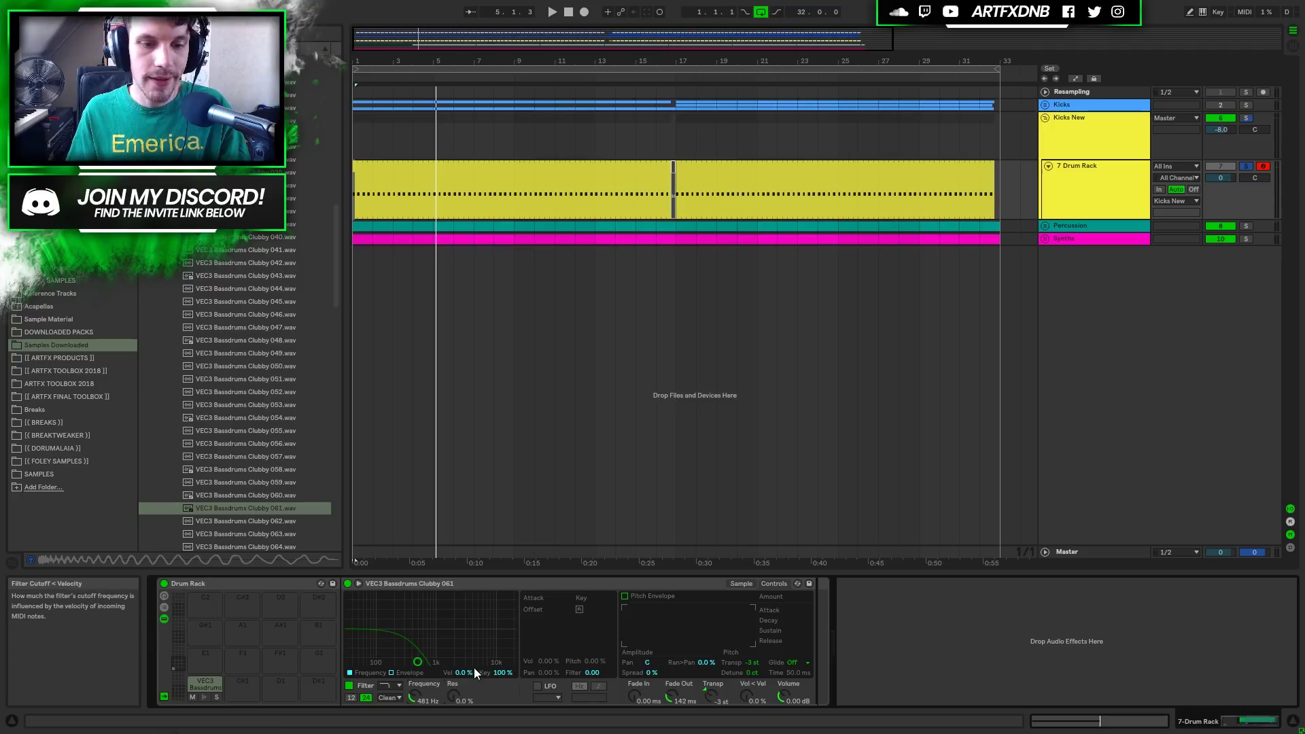
Play the filtered kick and raise the filter's cutoff frequency to 951 Hz.
key(space)
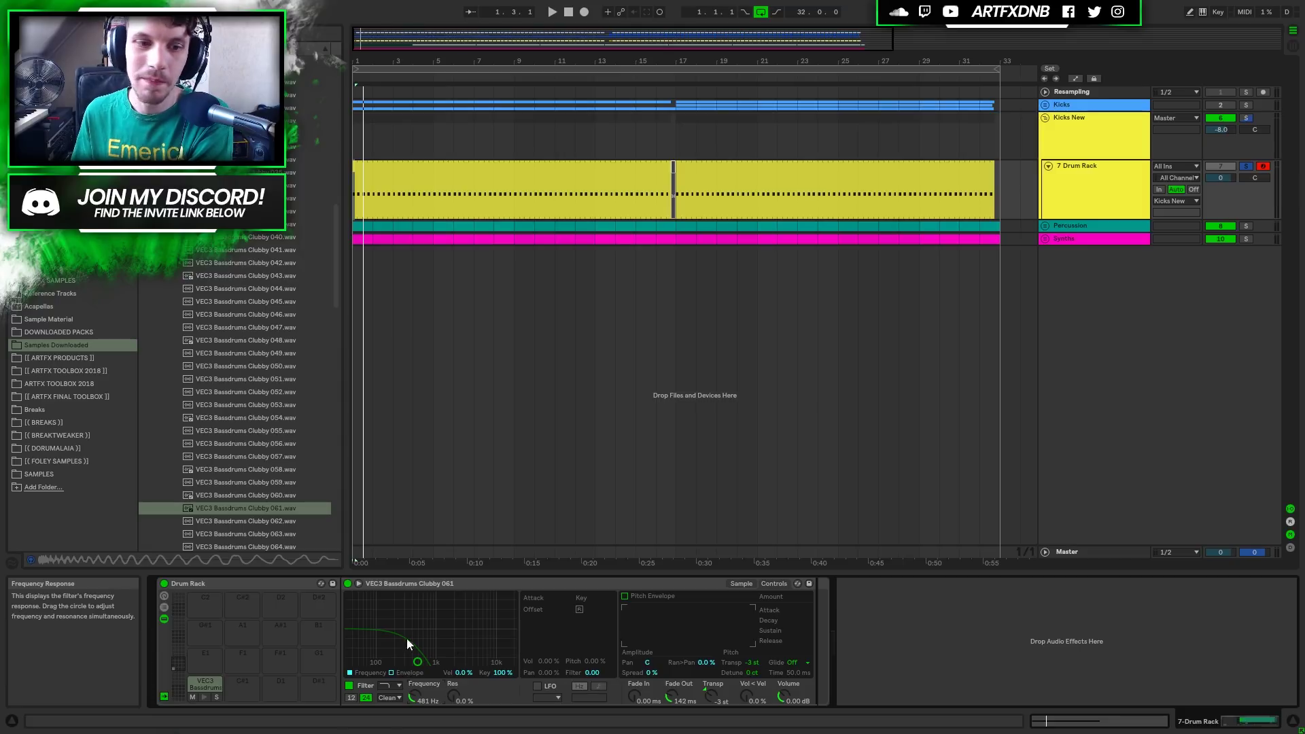
key(space)
key(space)
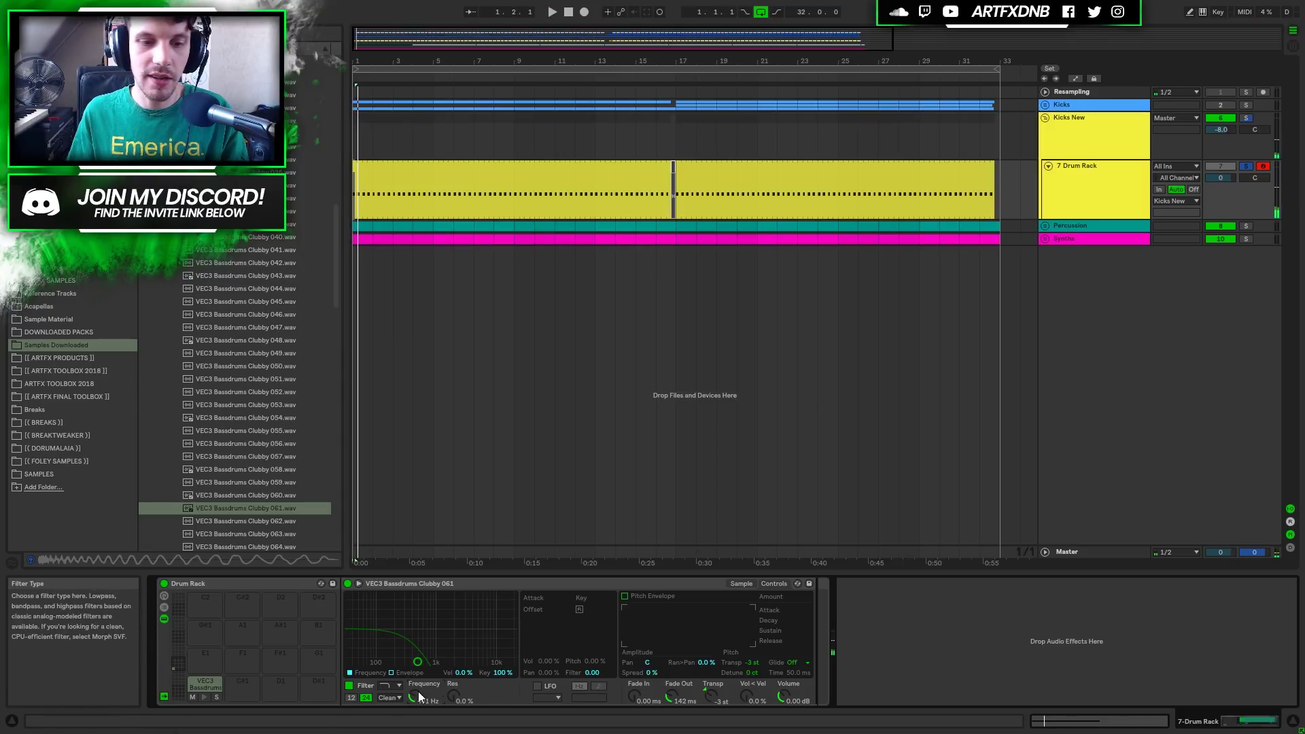
drag(414, 692, 415, 670)
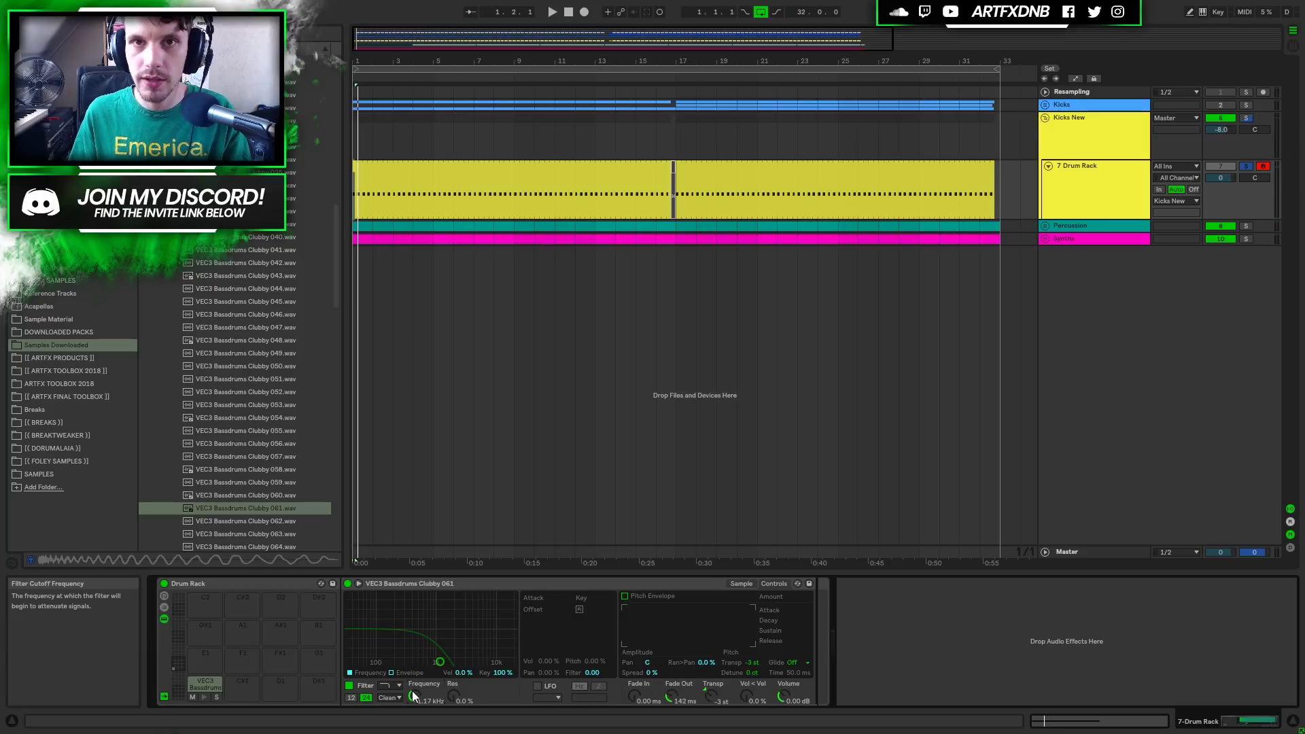
key(space)
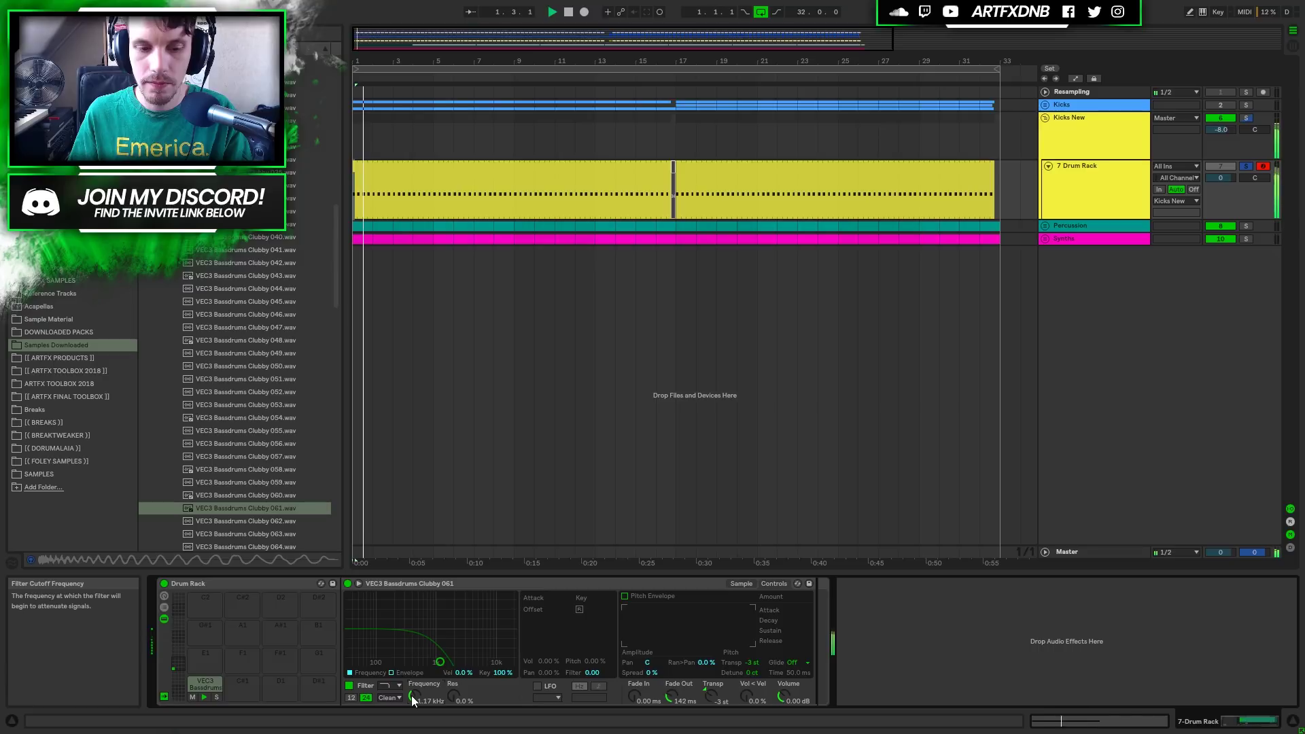
drag(411, 694, 411, 699)
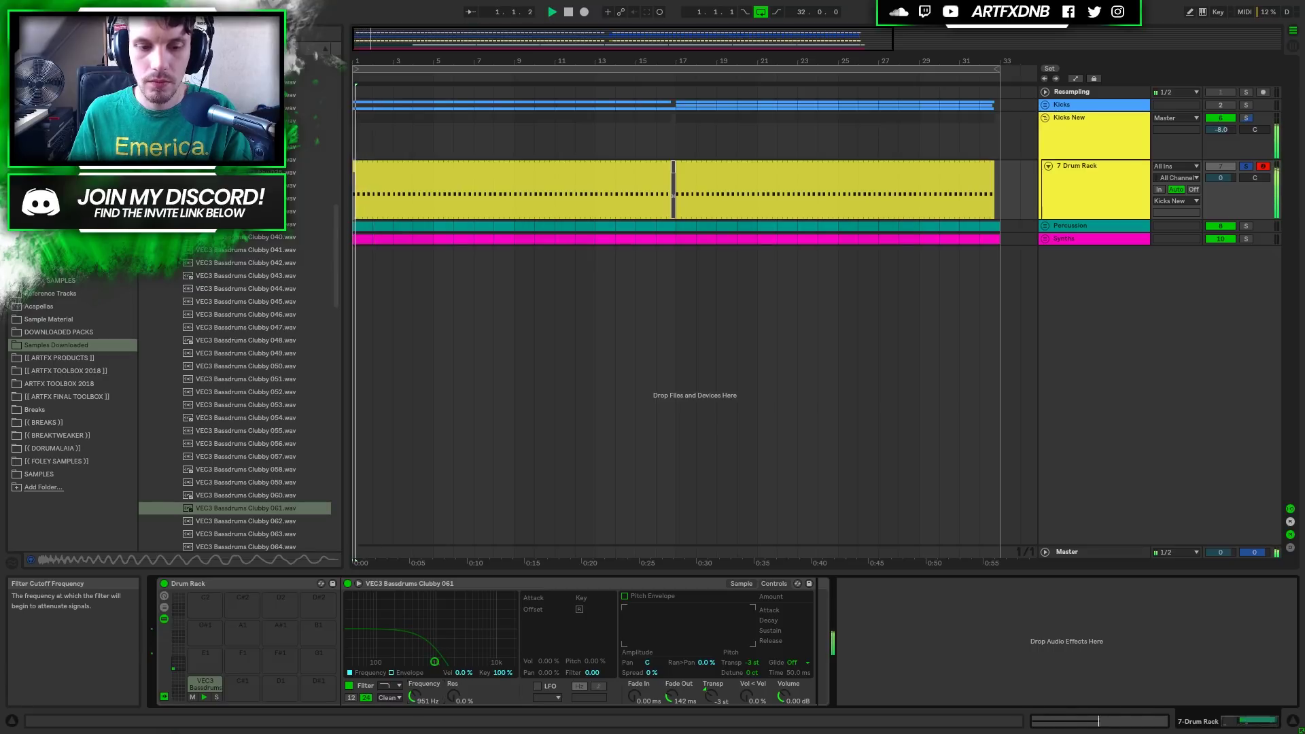
key(space)
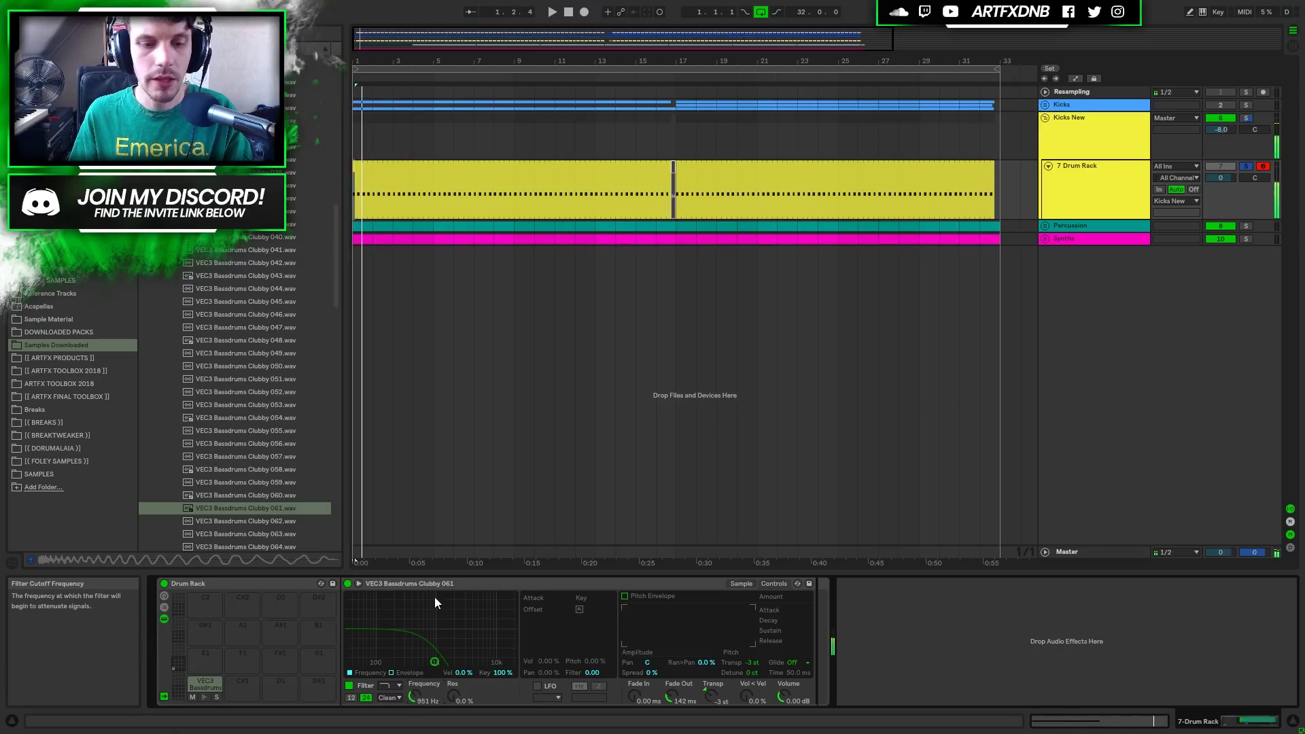
Enable the filter envelope with an amount of 72 and play the kick.
click(391, 672)
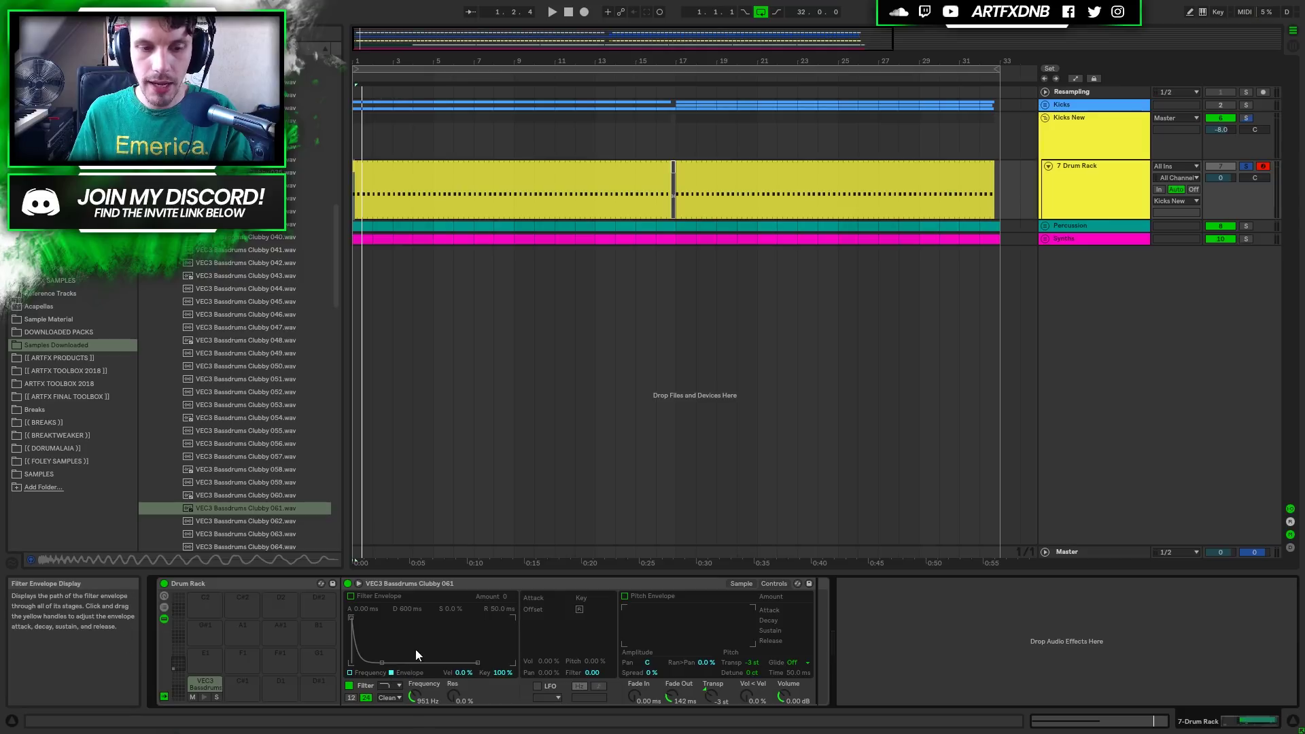
click(352, 597)
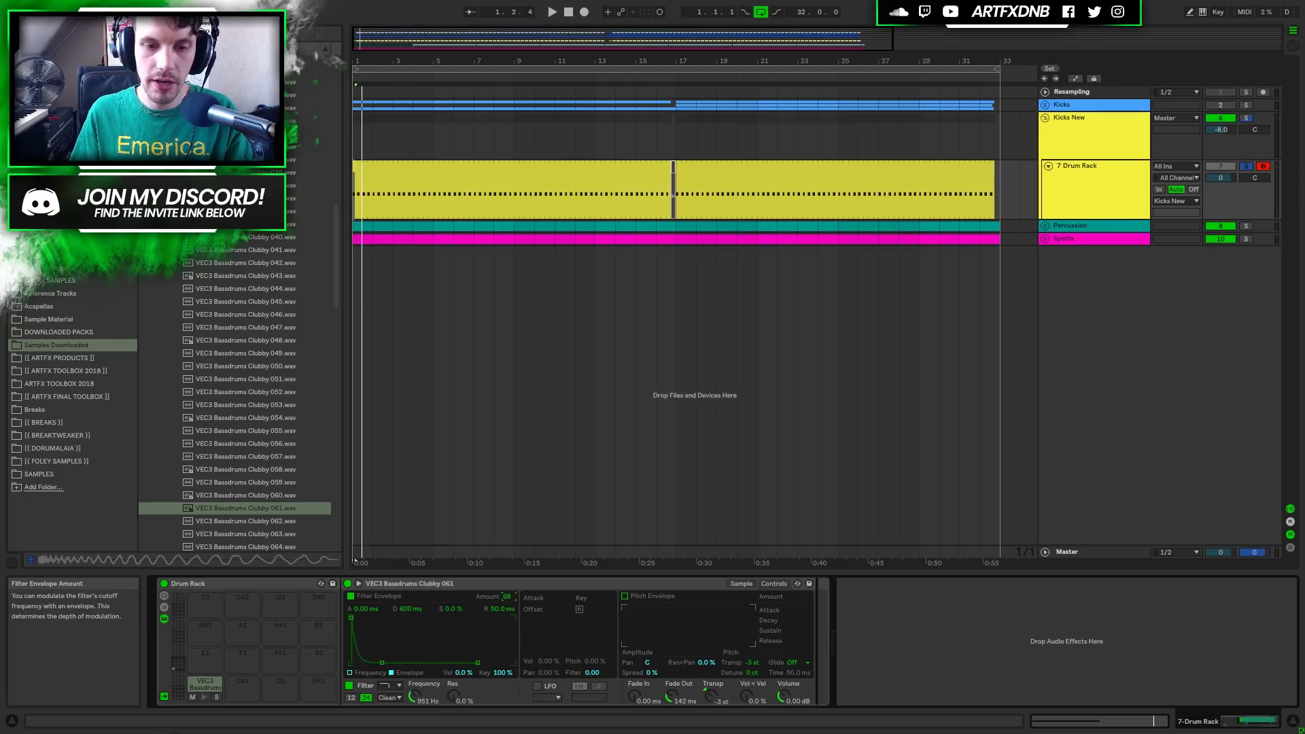
key(space)
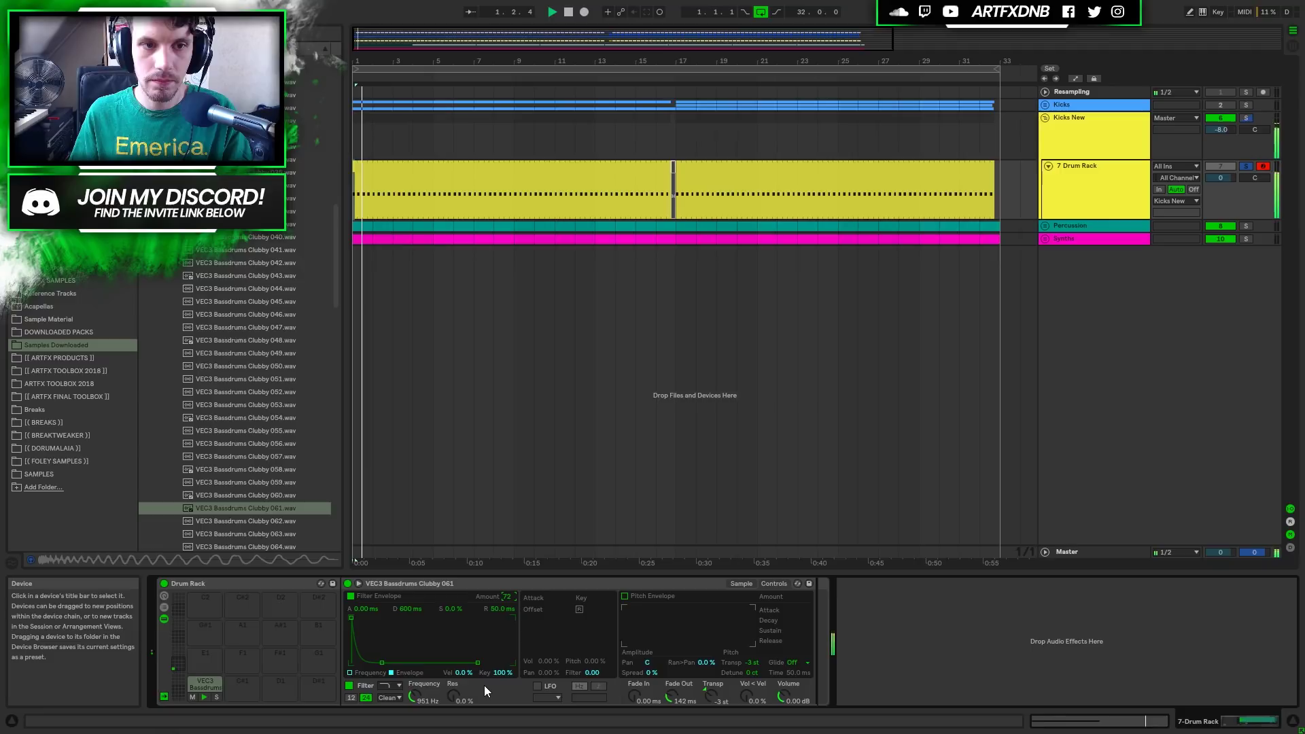
key(space)
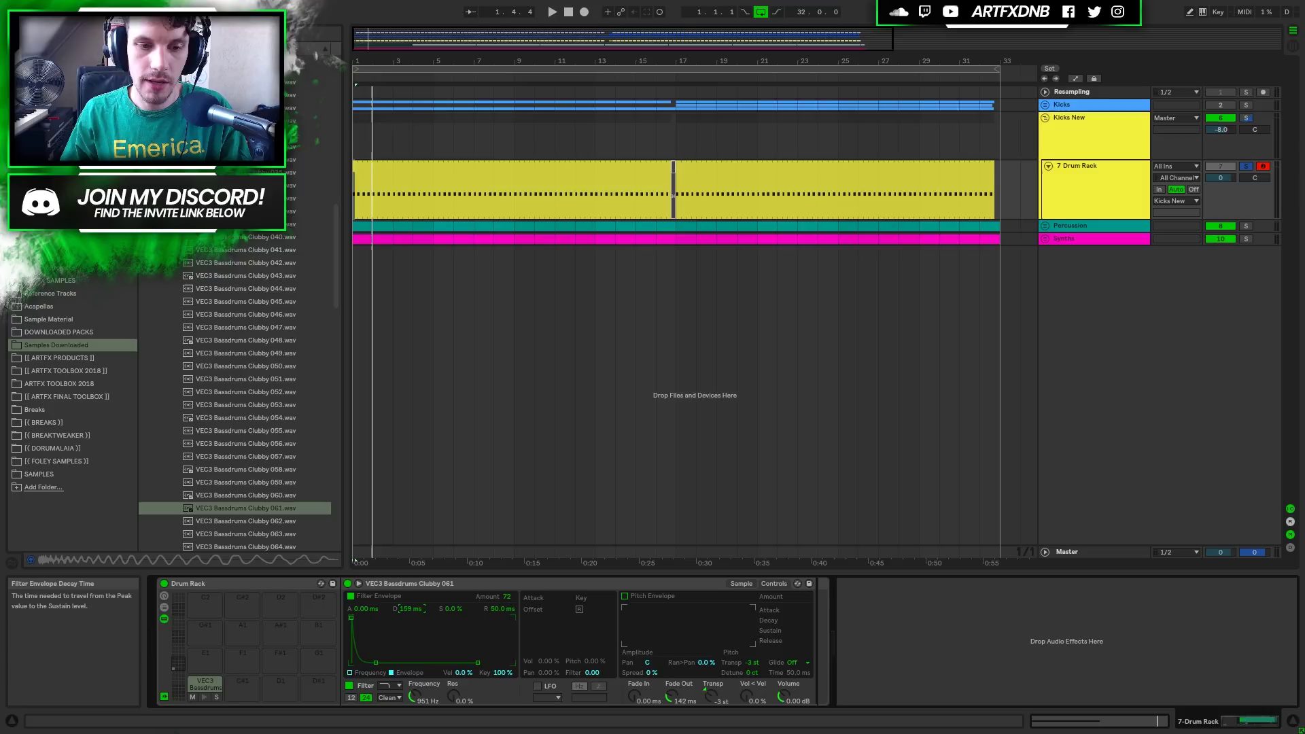
Shorten the filter envelope's decay to 113 ms and reduce its amount to 43 during playback.
key(space)
drag(403, 609, 420, 615)
drag(507, 596, 507, 613)
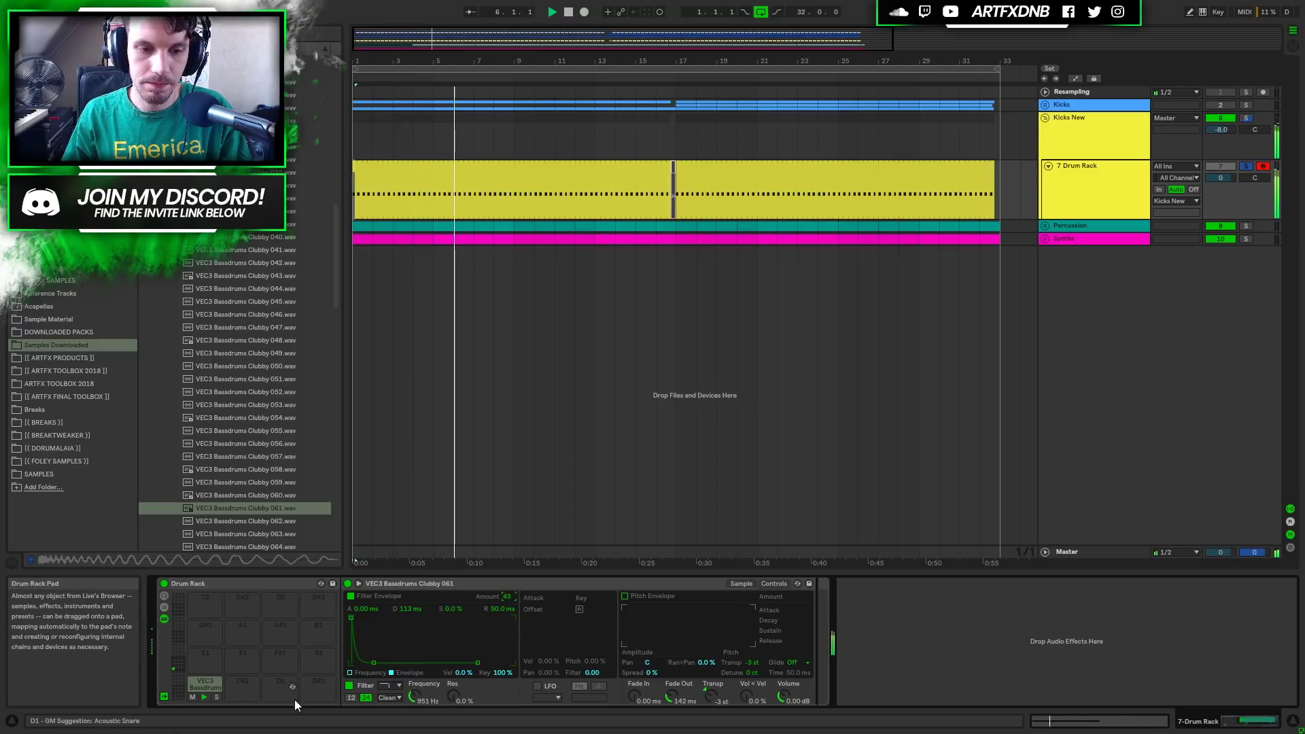
key(space)
Lower the filter's cutoff frequency to 433 Hz and its envelope amount to 41 during playback.
drag(411, 696, 410, 704)
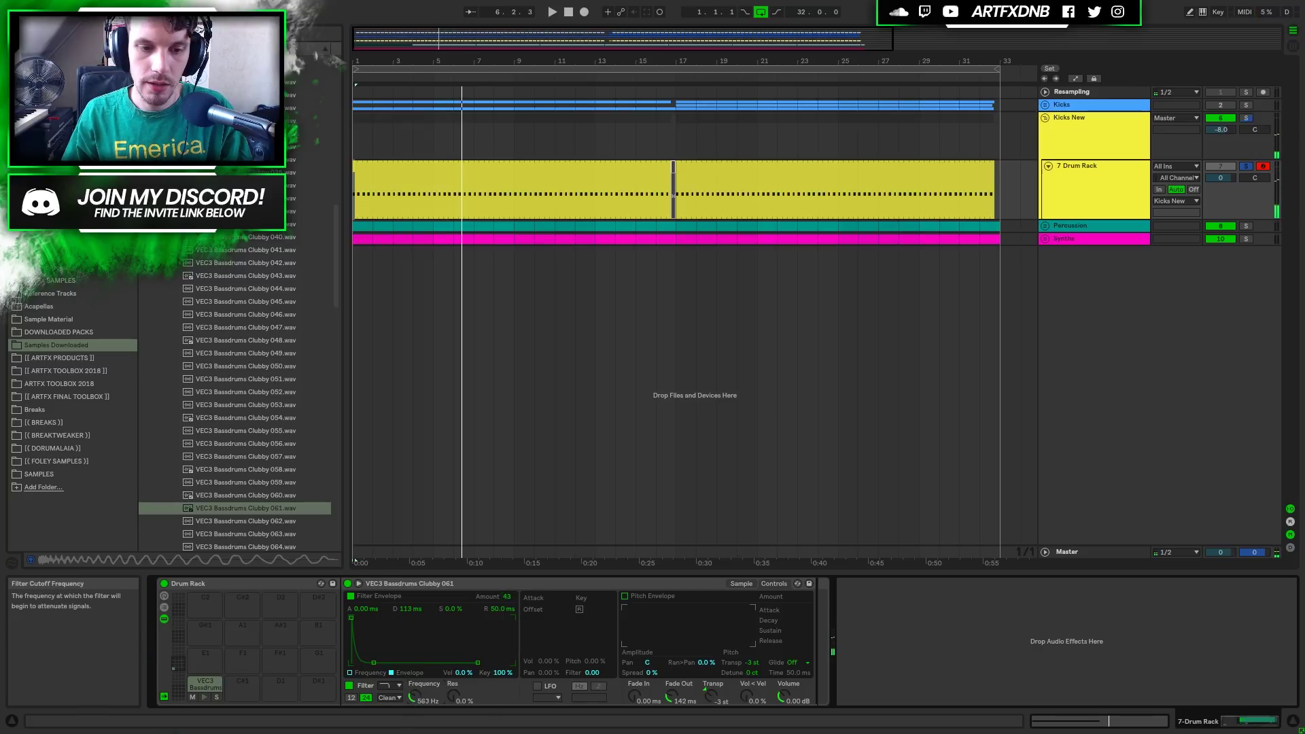
key(space)
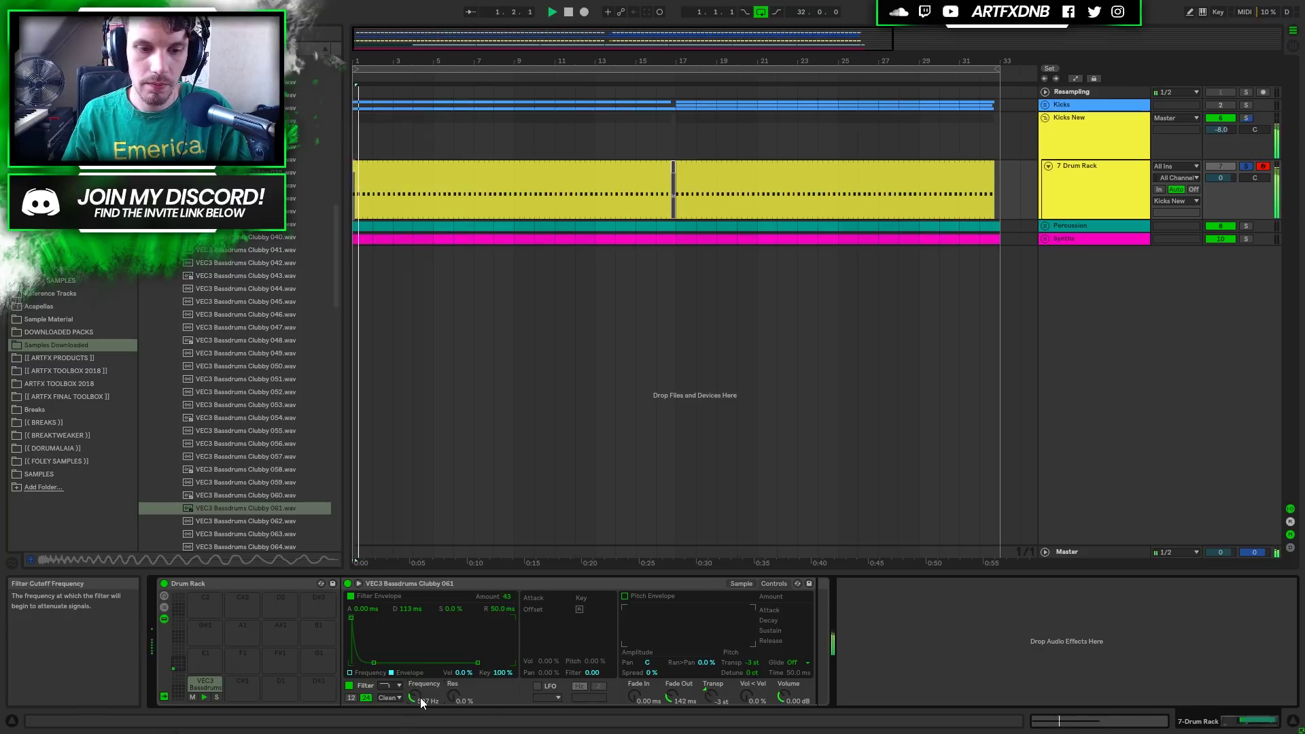
drag(414, 695, 414, 700)
drag(508, 591, 508, 604)
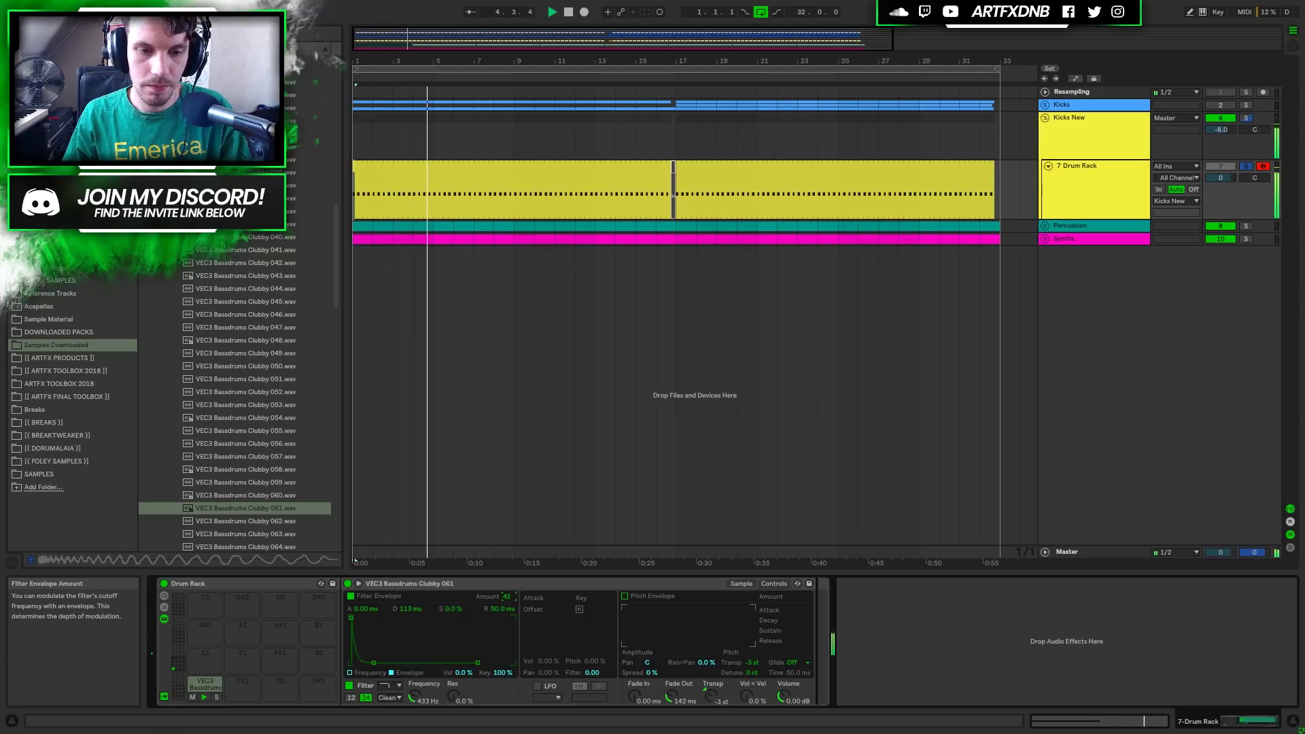
Switch the filter circuit to MS2, set its drive to 3 dB, and play the kick pattern.
click(390, 686)
click(379, 708)
click(389, 698)
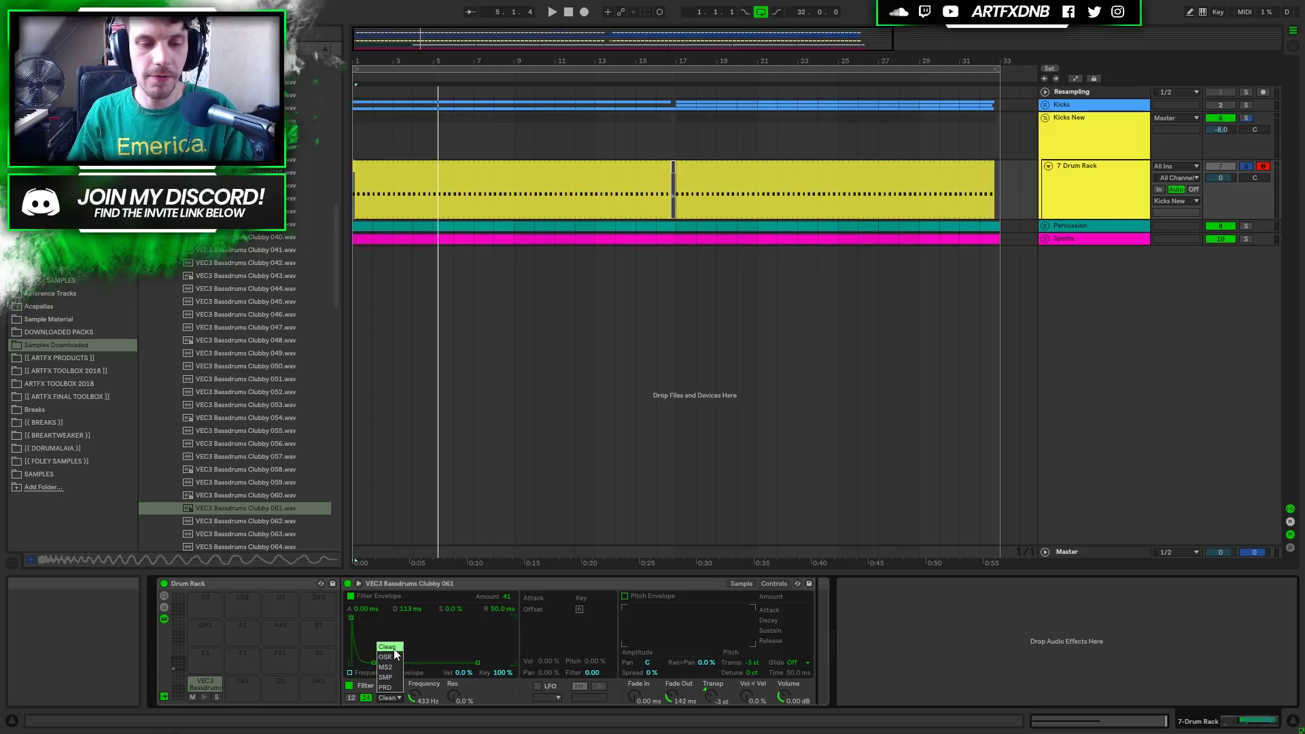
click(387, 667)
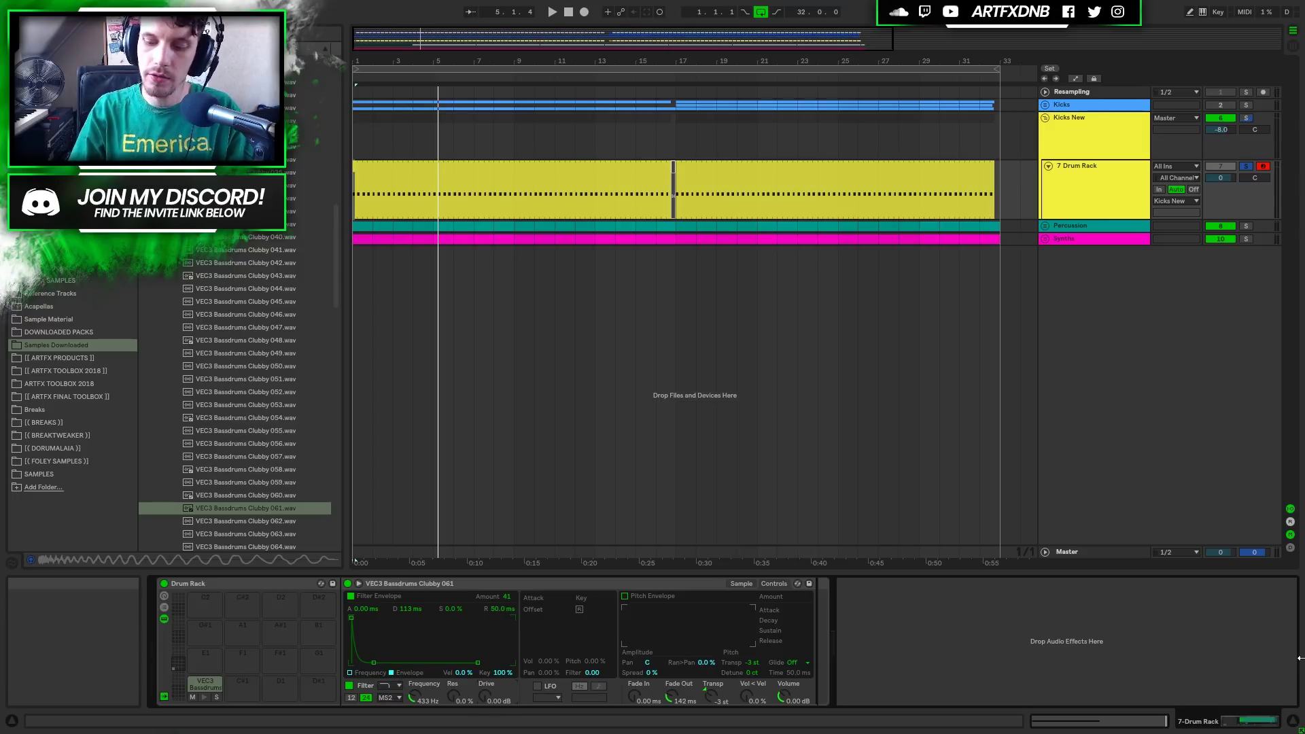
text(3)
key(Return)
key(space)
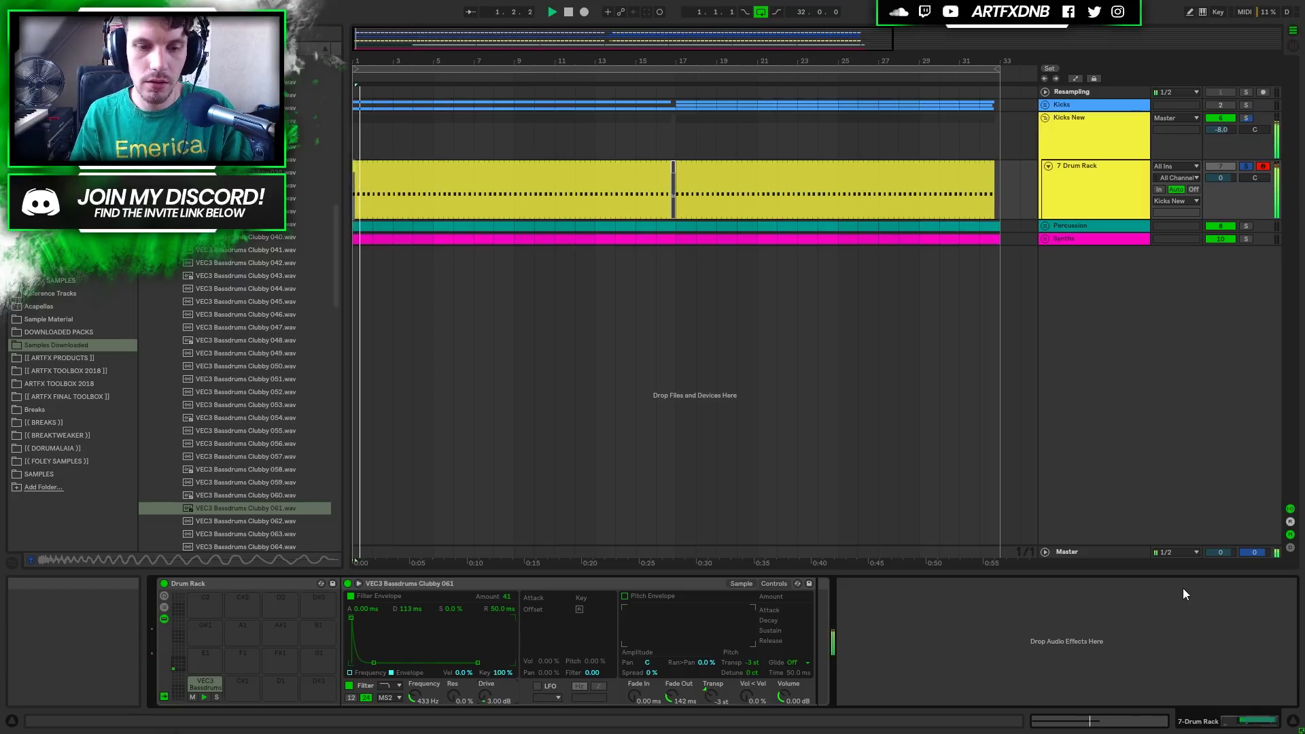
key(space)
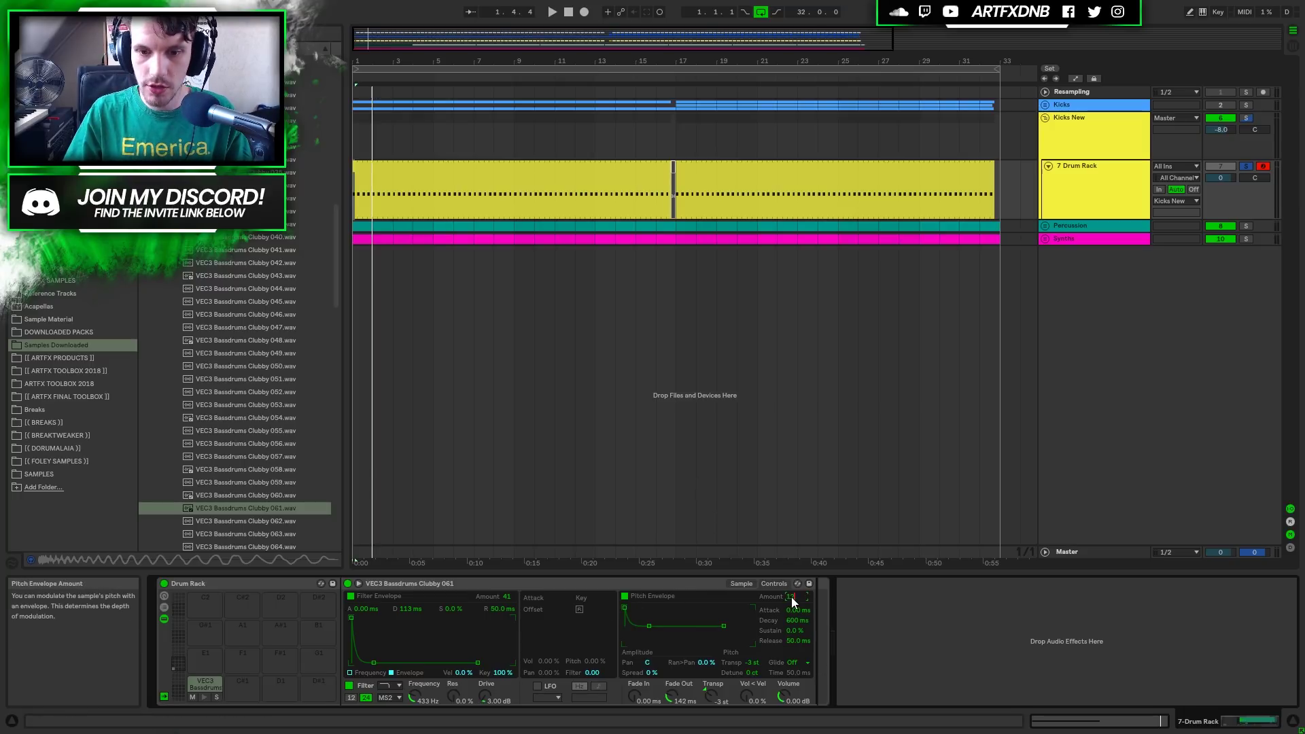
Try a pitch envelope amount of +5 st with an 8.57 ms decay, comparing the kick with the envelope off and on.
key(space)
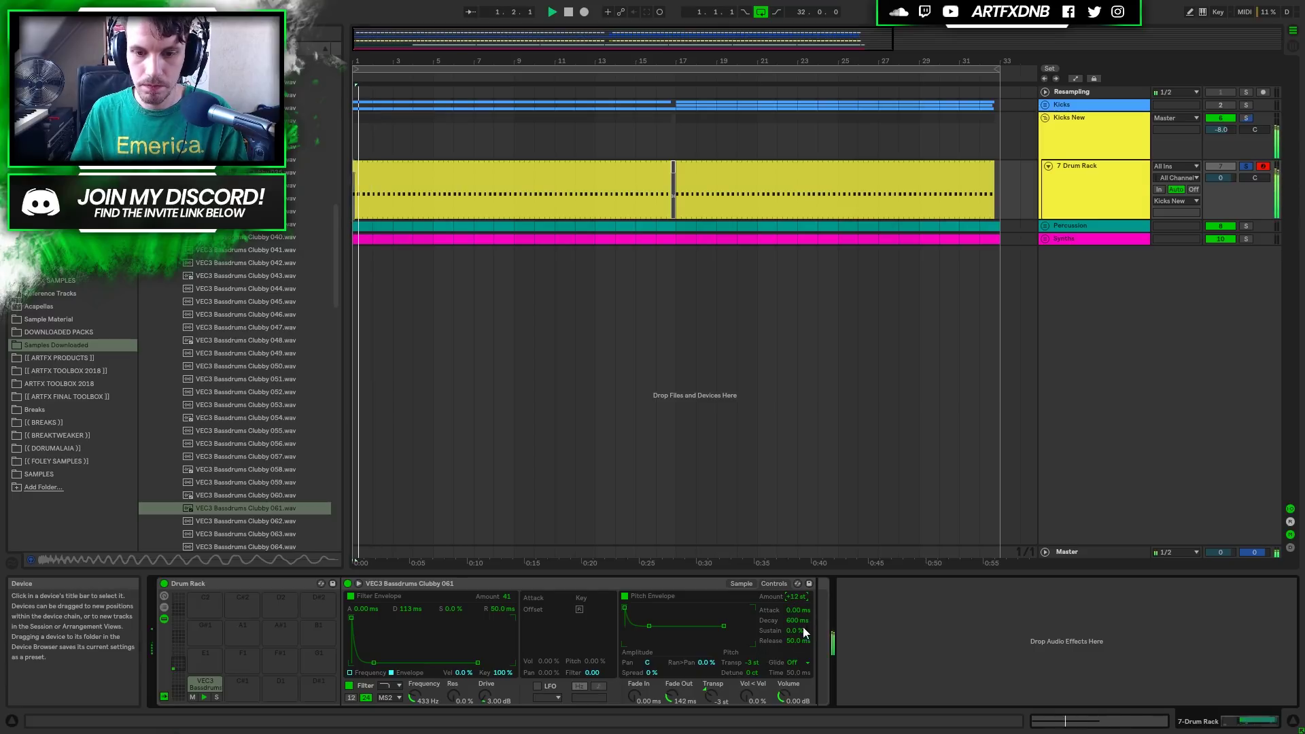
drag(794, 620, 793, 672)
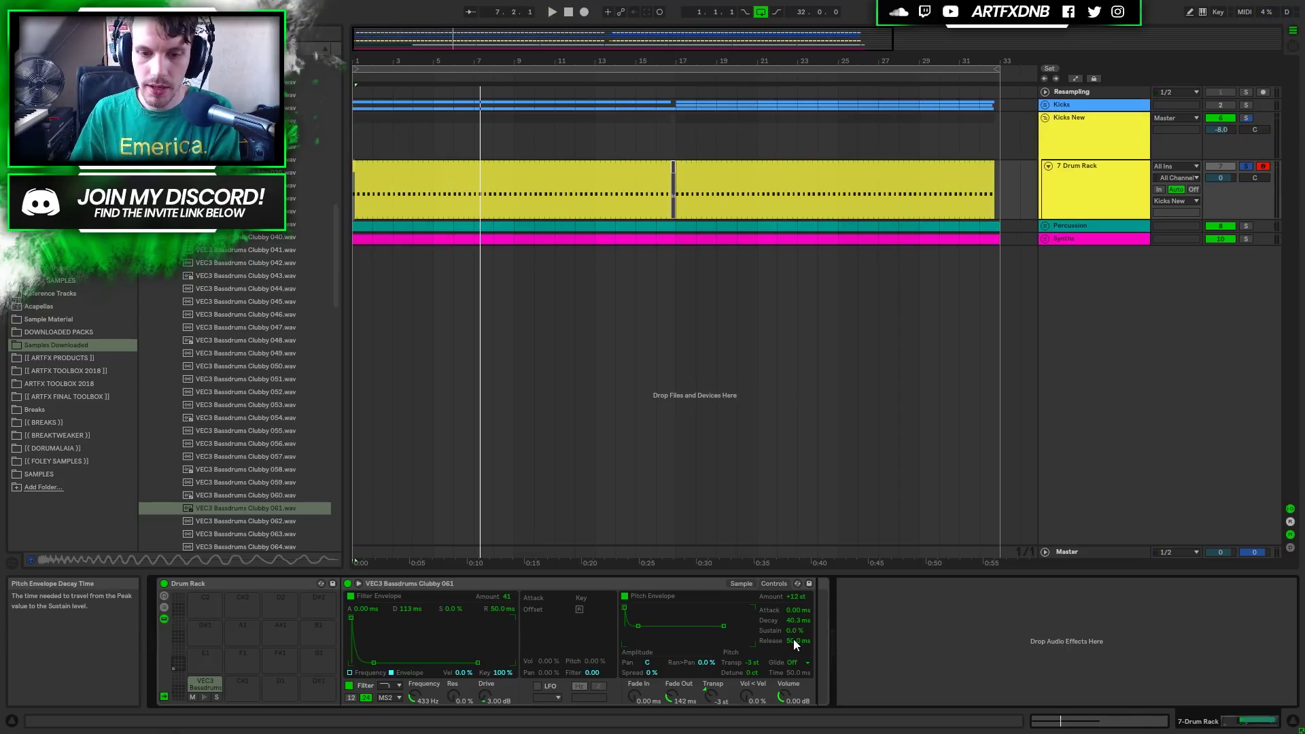
drag(793, 598, 792, 604)
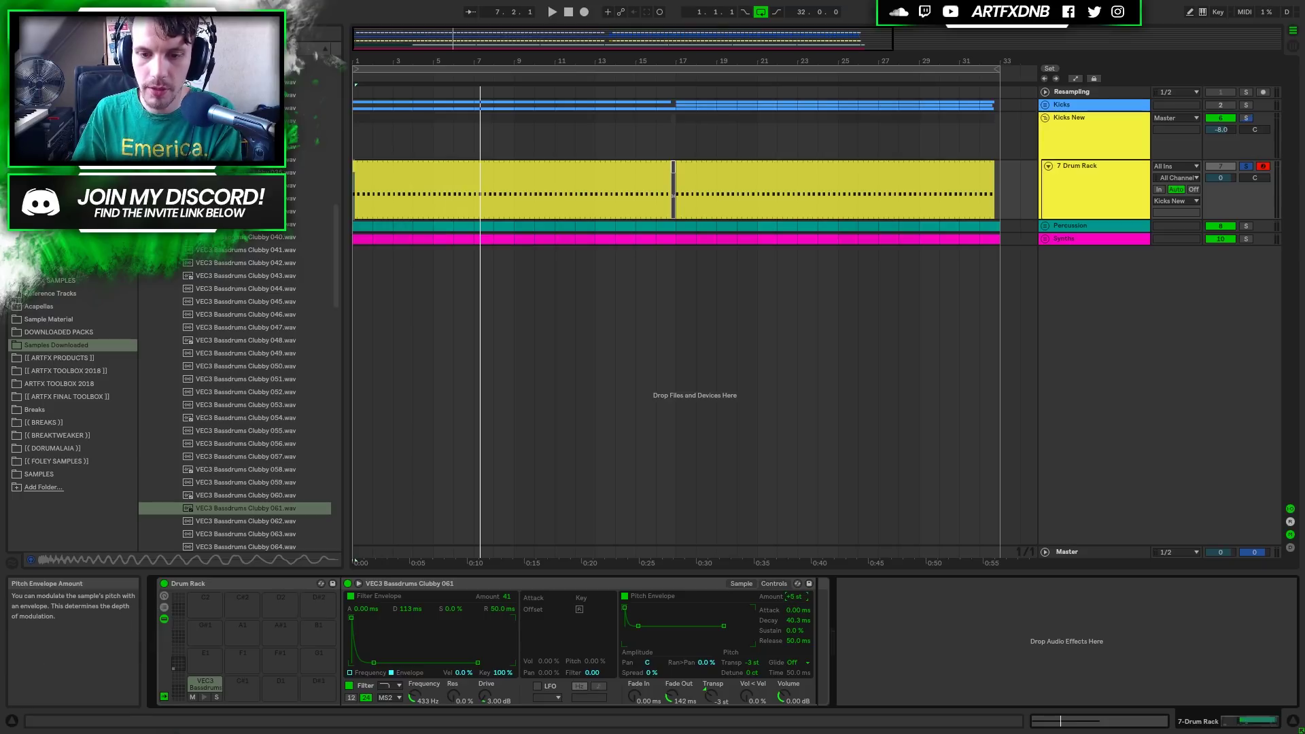
key(space)
drag(797, 620, 796, 620)
click(625, 597)
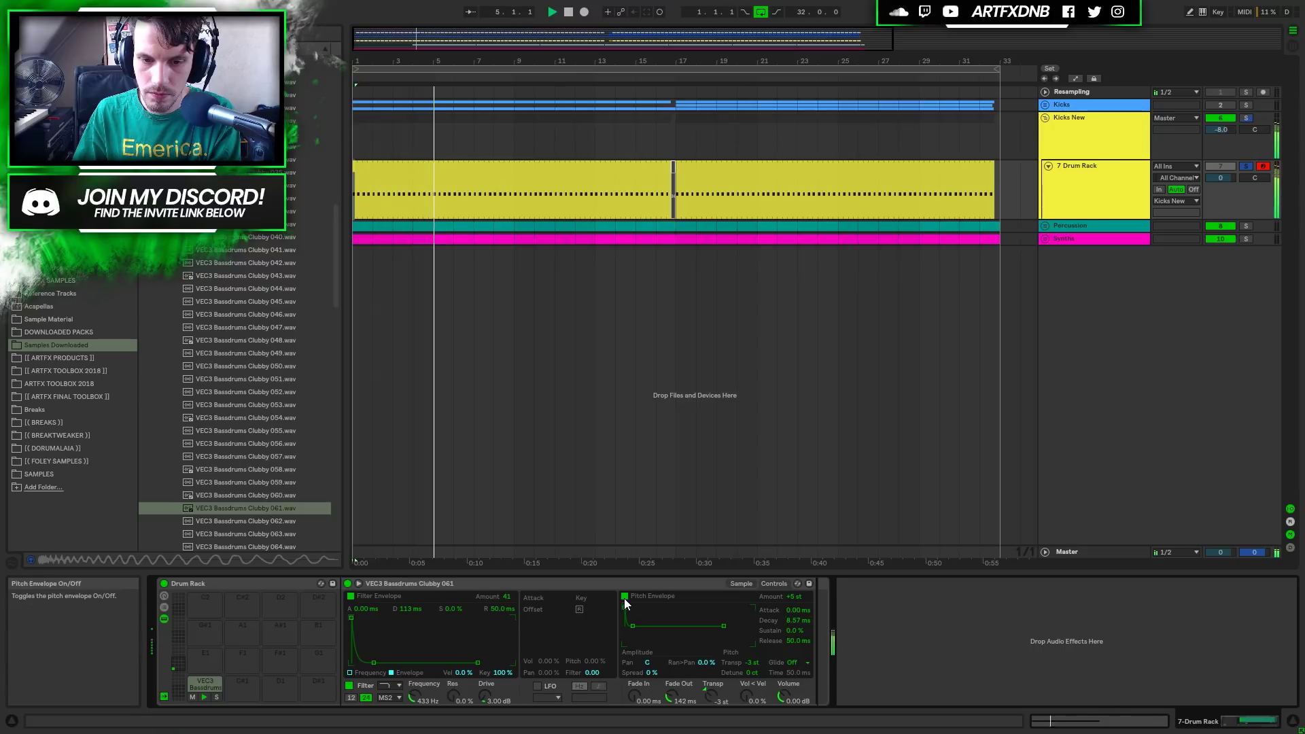
click(625, 598)
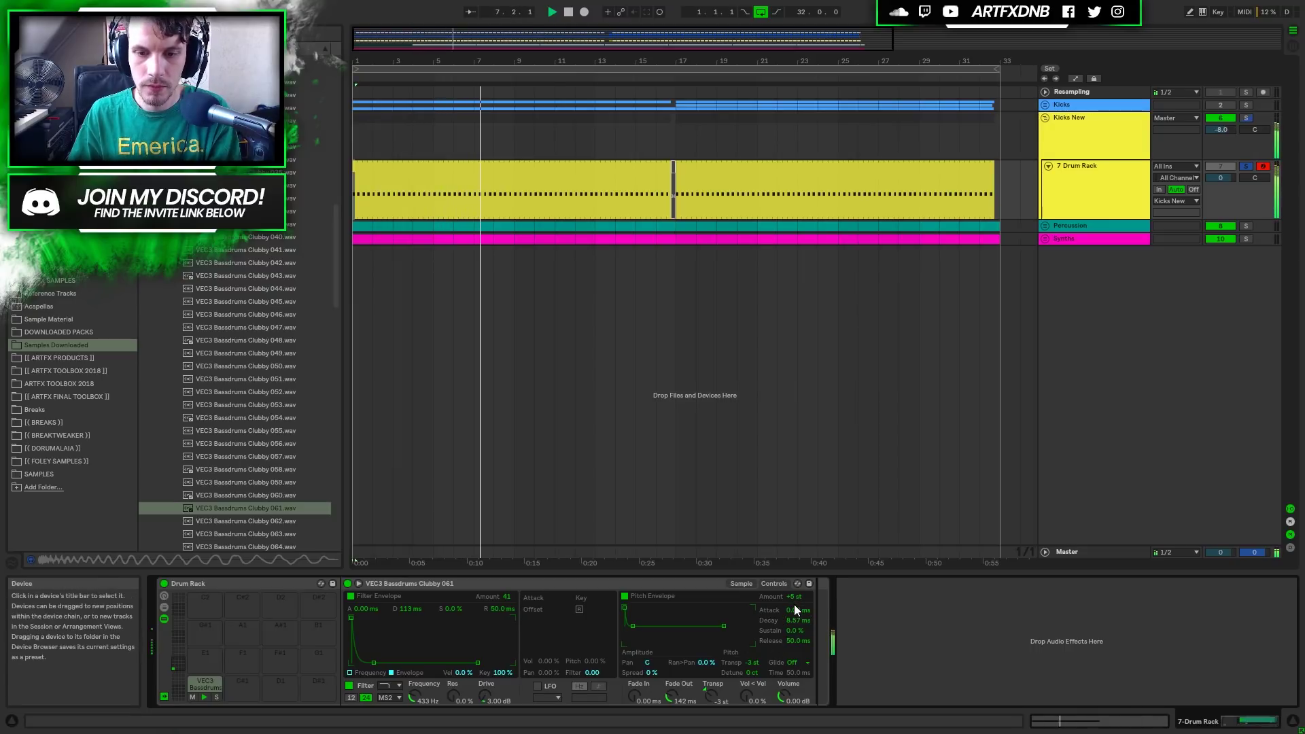
Set the pitch envelope's amount to +3 st and its decay to 80.1 ms, comparing the kick with the envelope off and on.
drag(792, 598, 792, 609)
key(space)
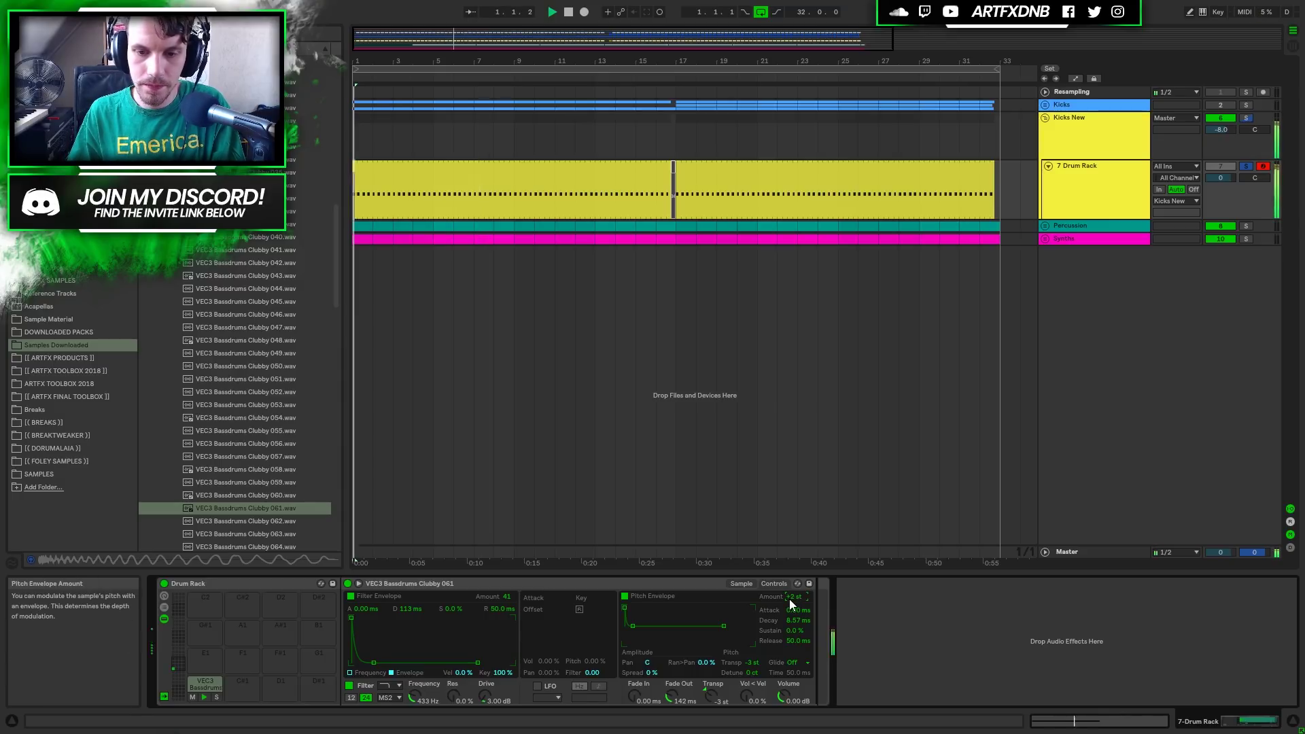
drag(793, 597, 794, 593)
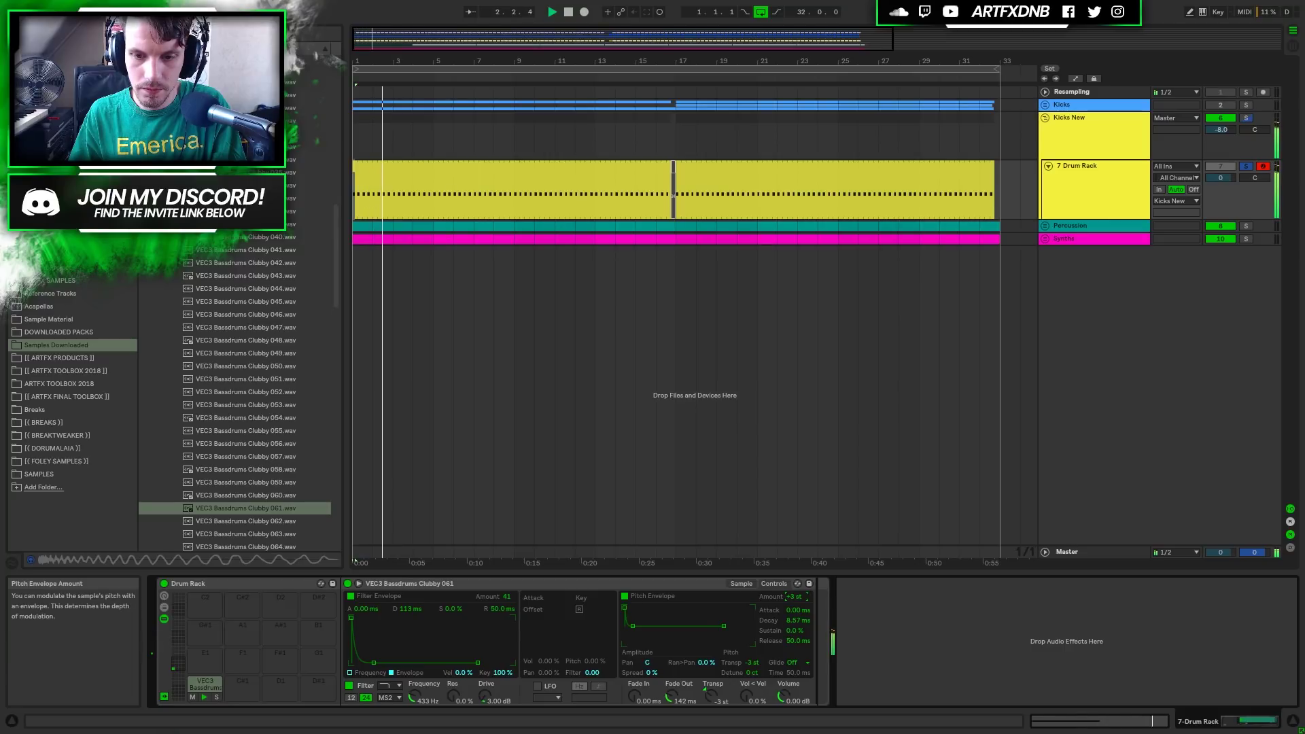
drag(796, 620, 797, 575)
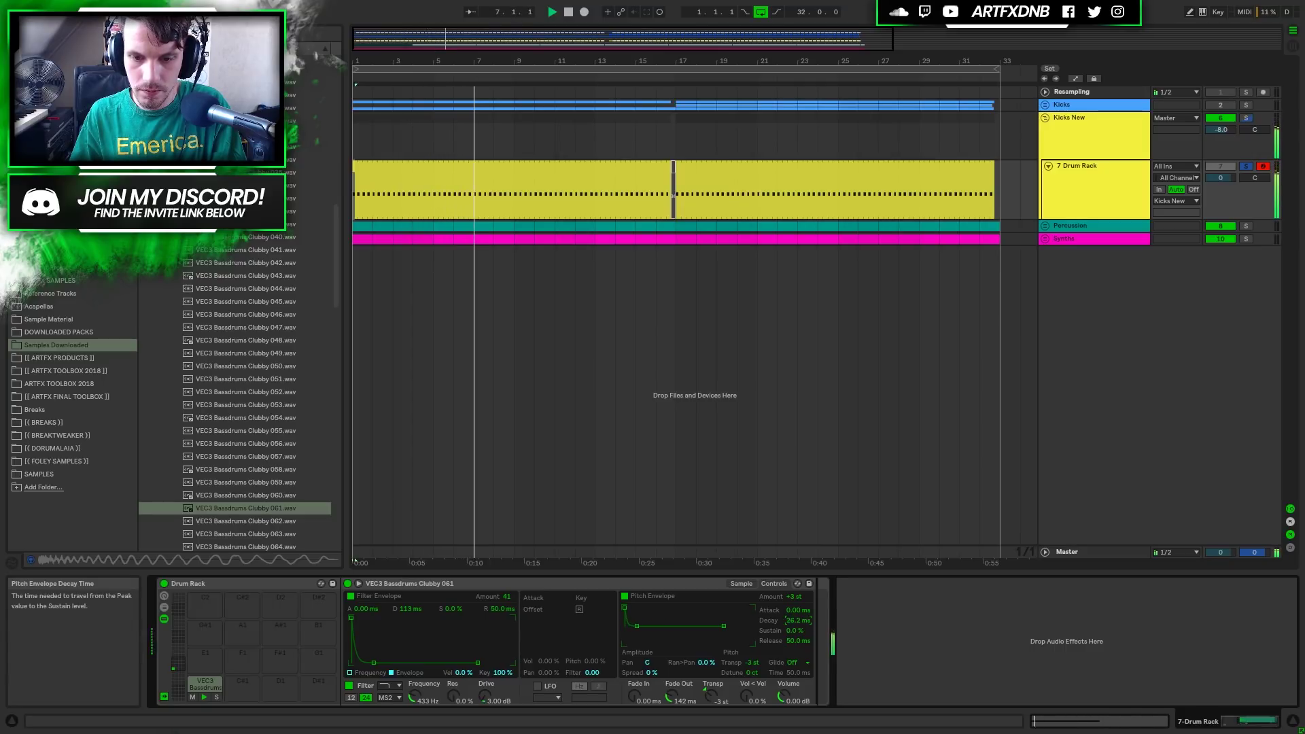
click(622, 597)
click(624, 596)
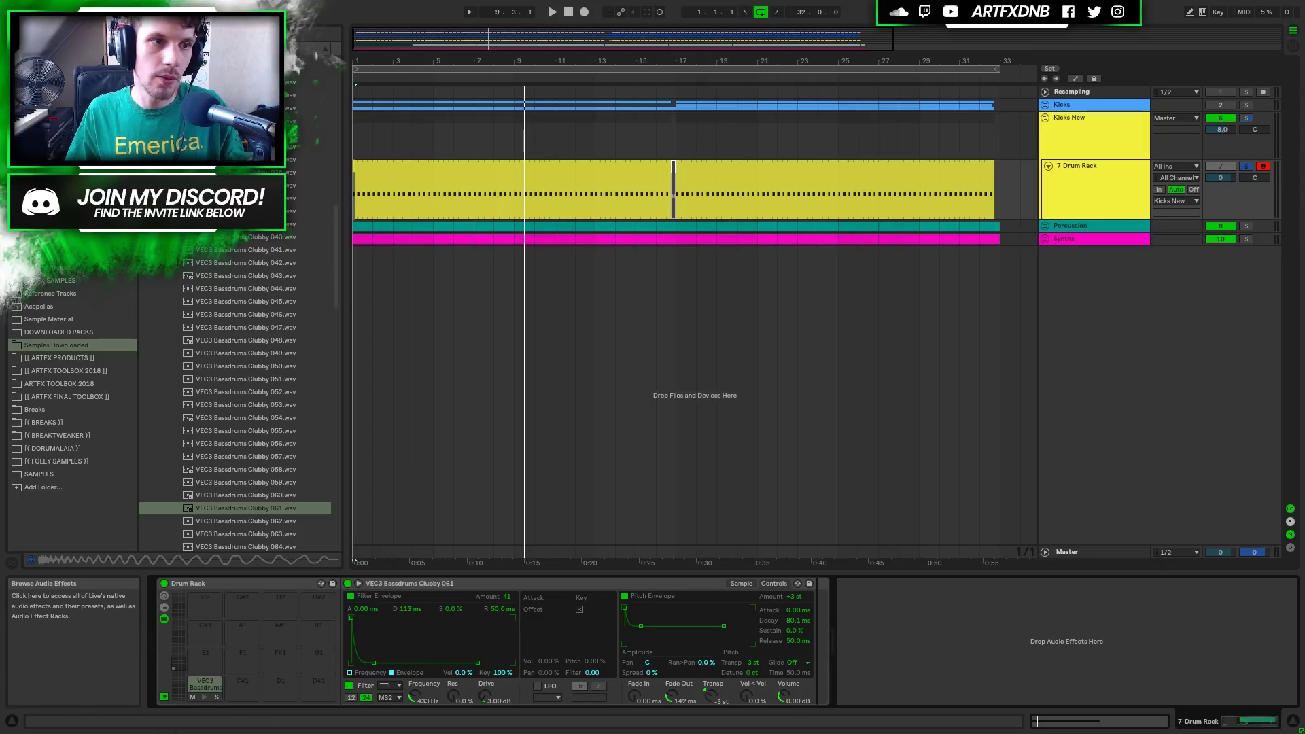
Find Neutron 2 Transient Shaper among the third-party plug-ins and add it after the drum rack.
click(38, 174)
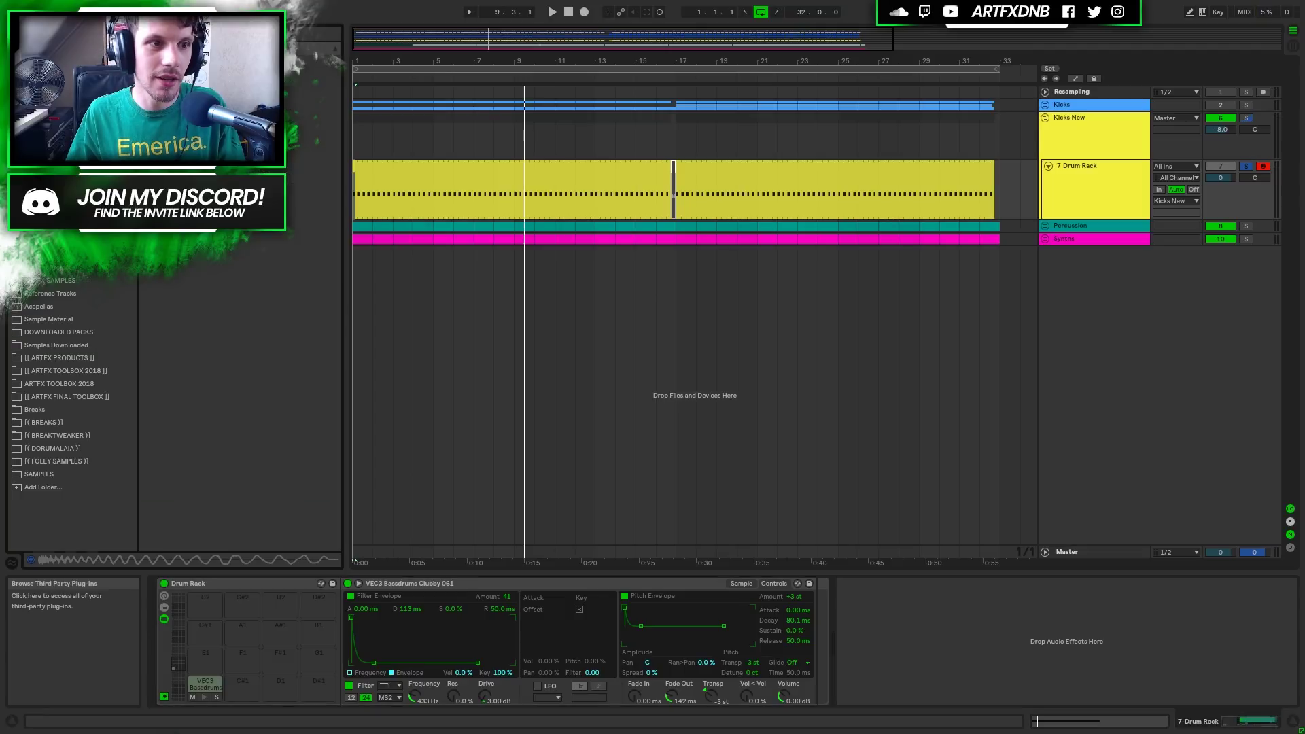
click(150, 324)
click(161, 350)
click(161, 351)
click(153, 338)
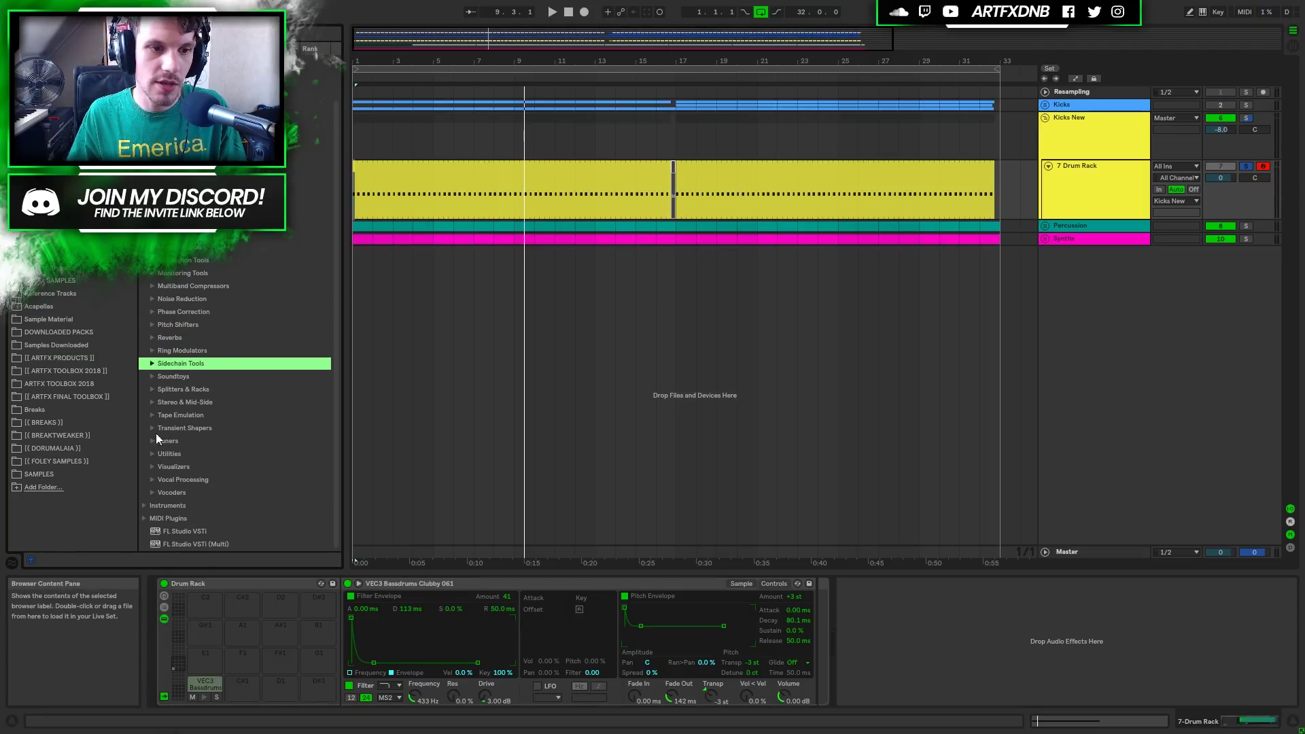
scroll(156, 438, up, 3)
scroll(234, 401, up, 14)
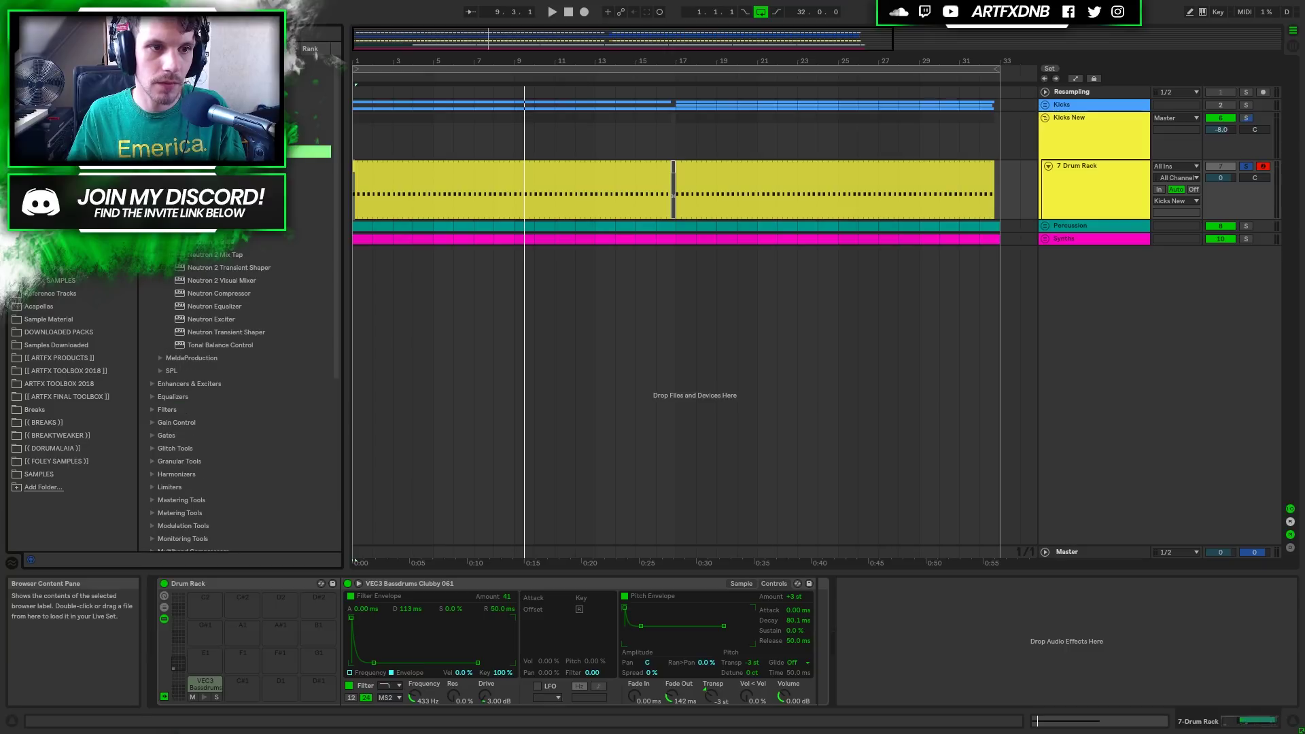
drag(222, 268, 1082, 650)
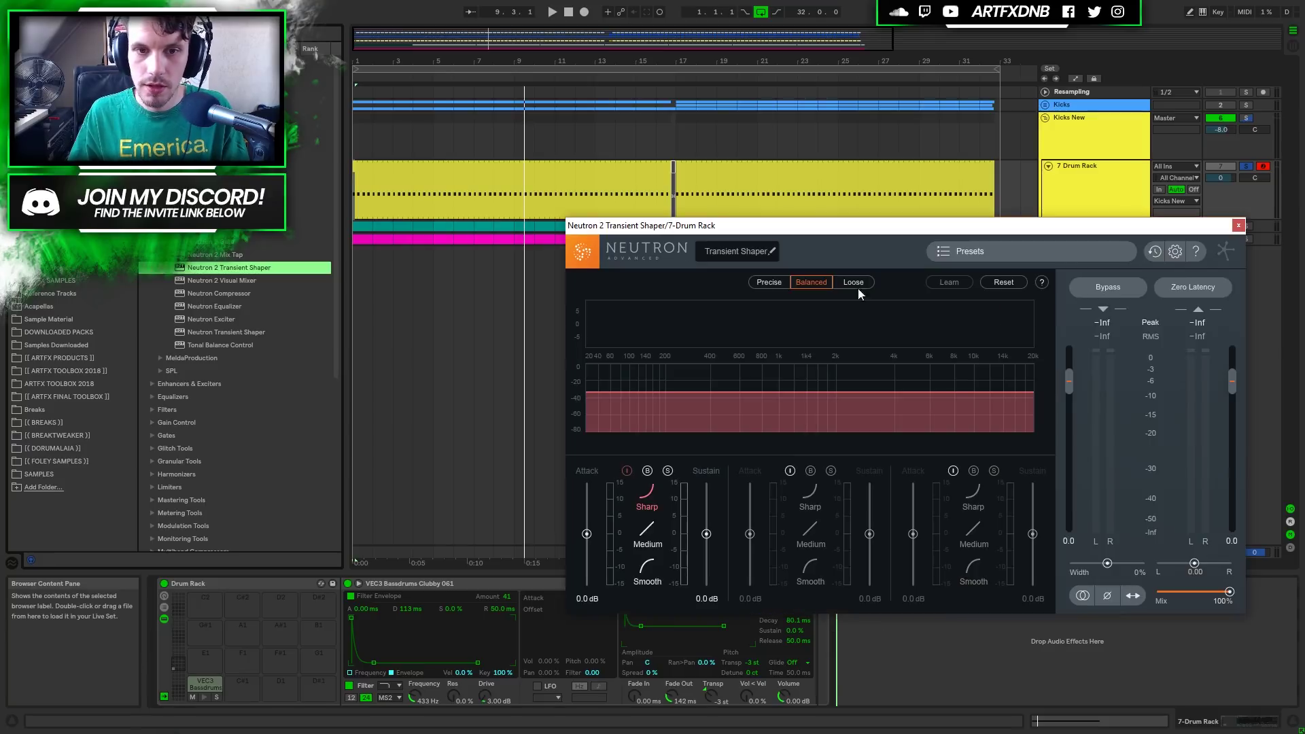
Set the transient shaper to Precise mode and enable its second and third frequency bands.
click(772, 282)
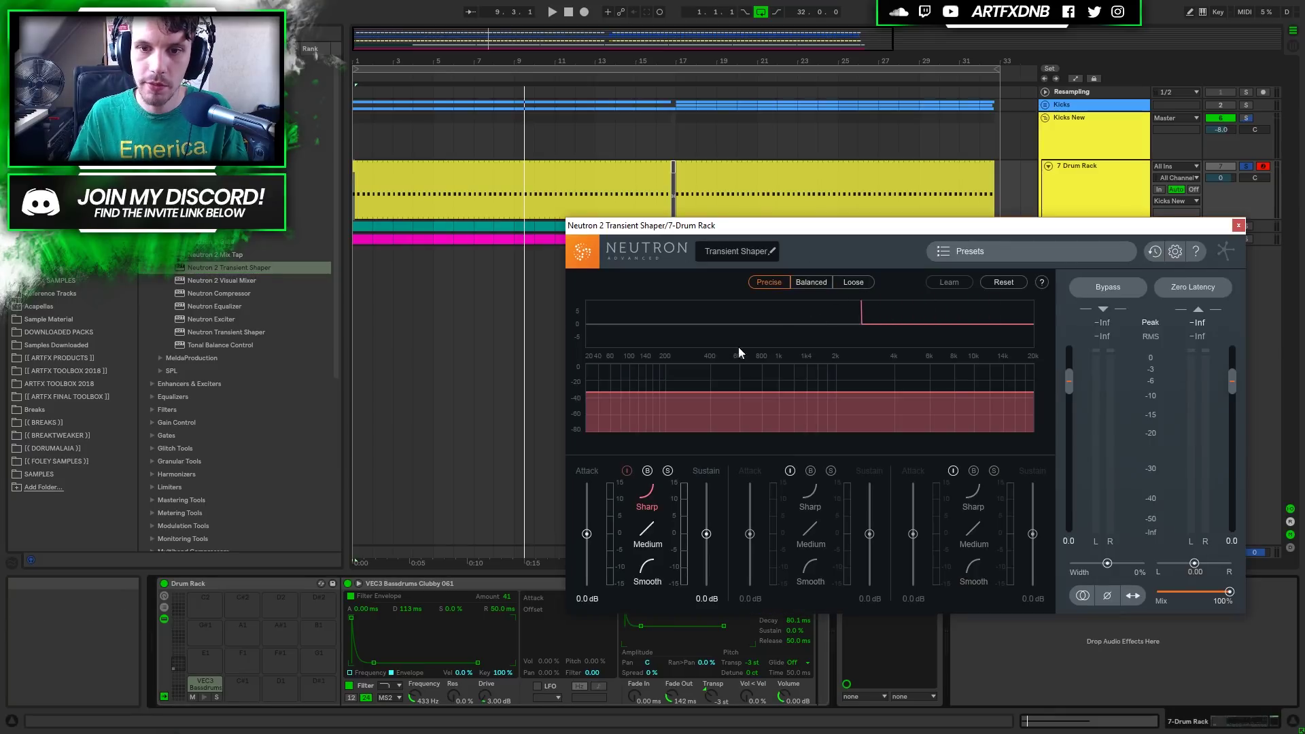
click(789, 471)
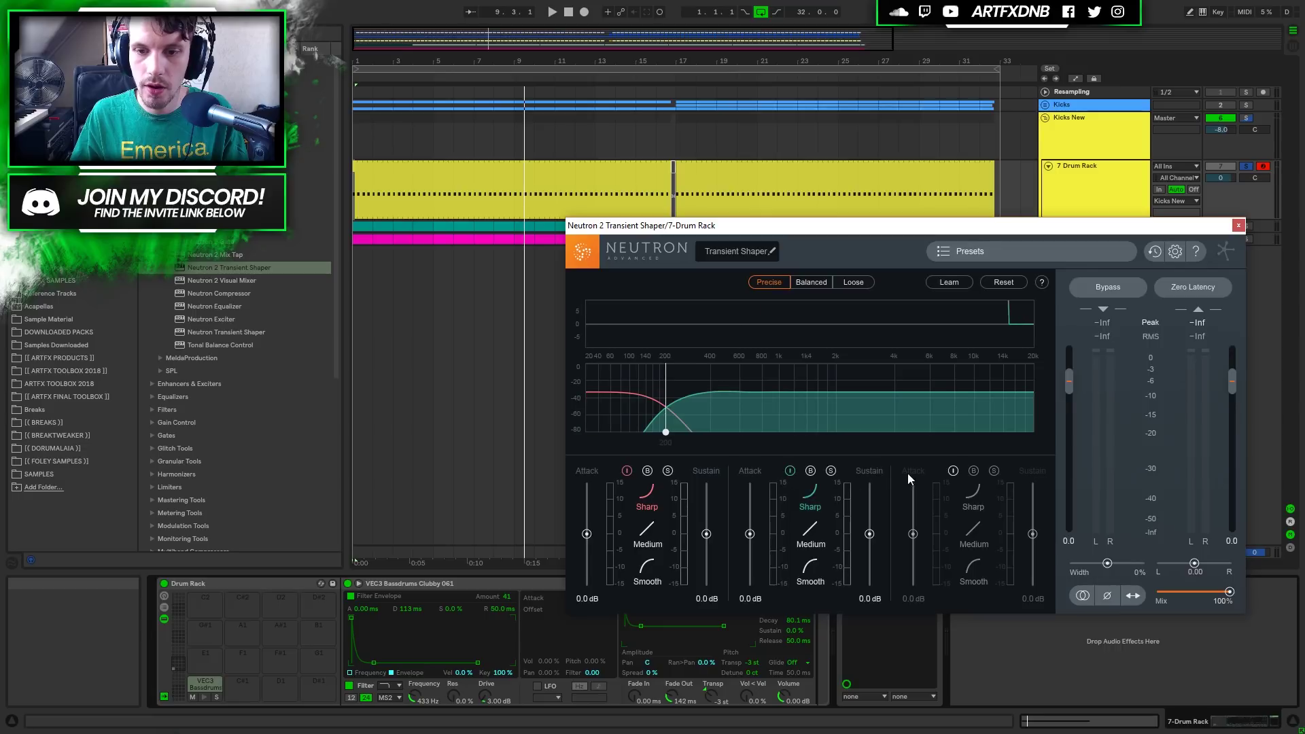
click(952, 471)
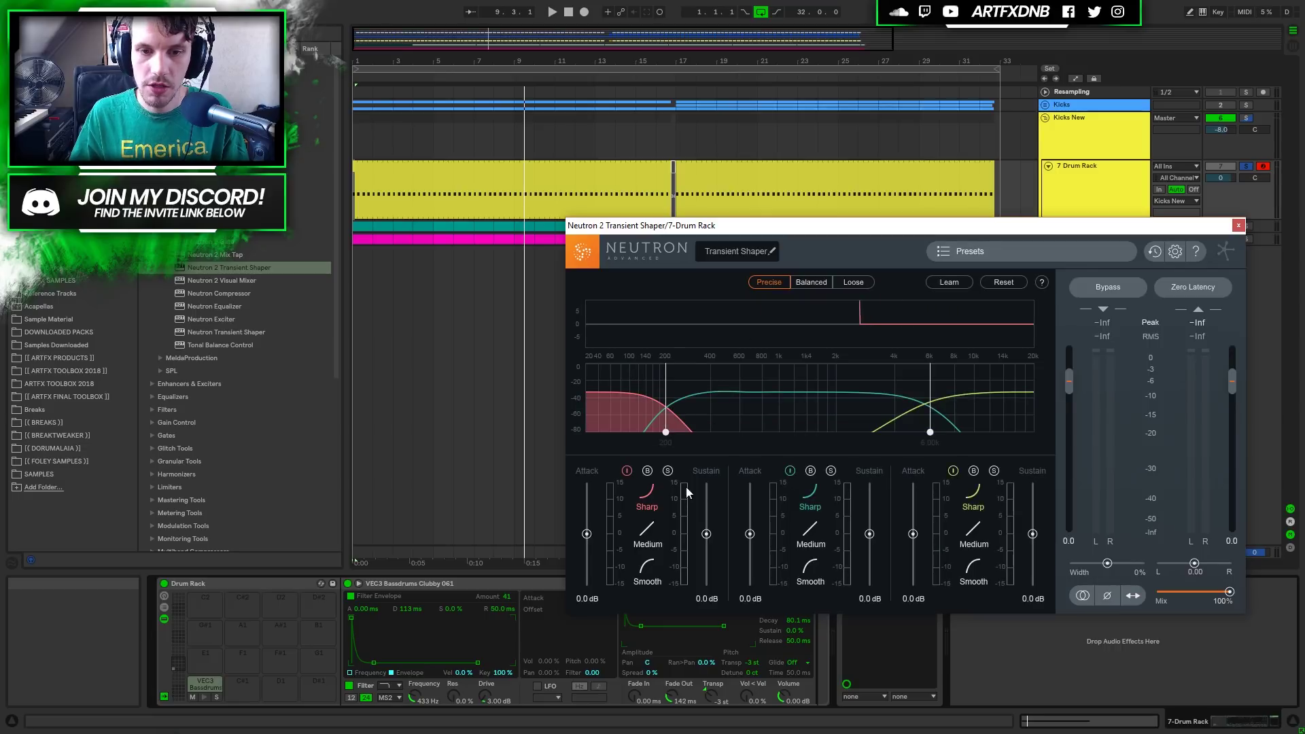
Solo the low band during playback and set its attack to 4.1 dB and sustain to 0.3 dB.
click(669, 471)
key(space)
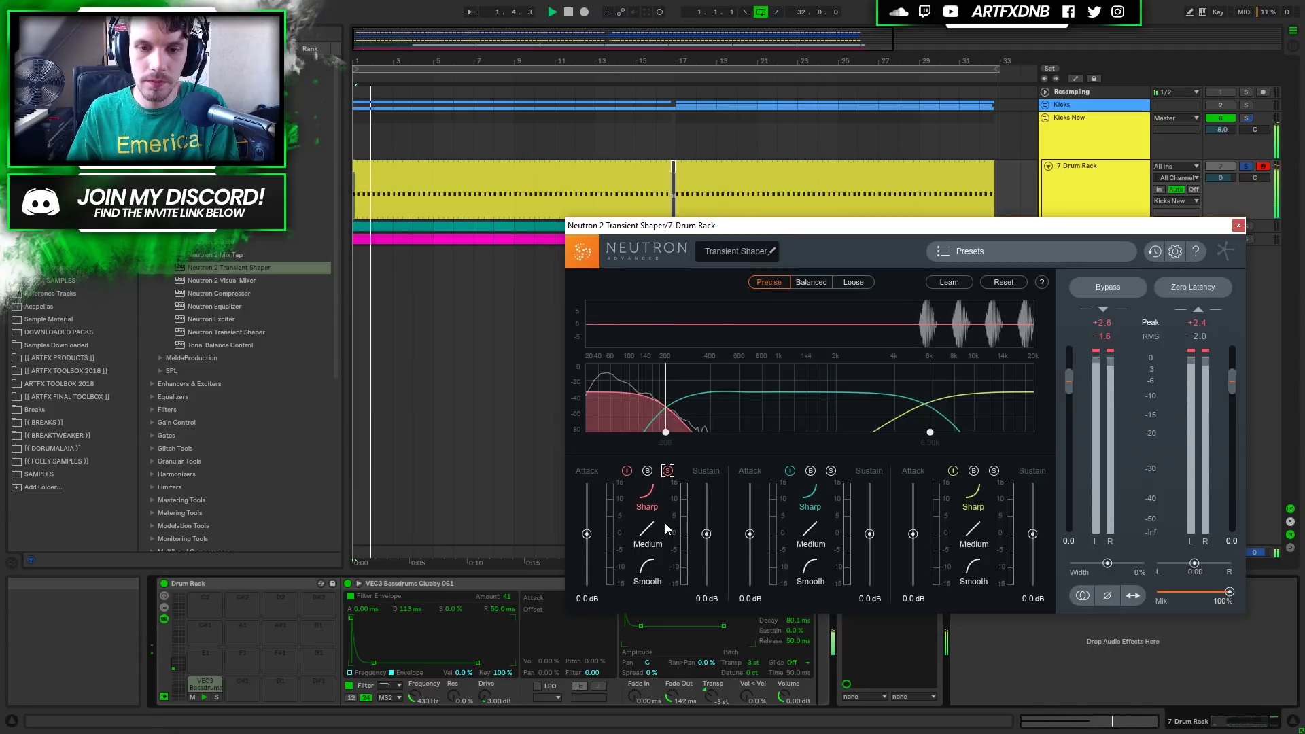
drag(586, 532, 590, 520)
drag(706, 535, 710, 536)
key(space)
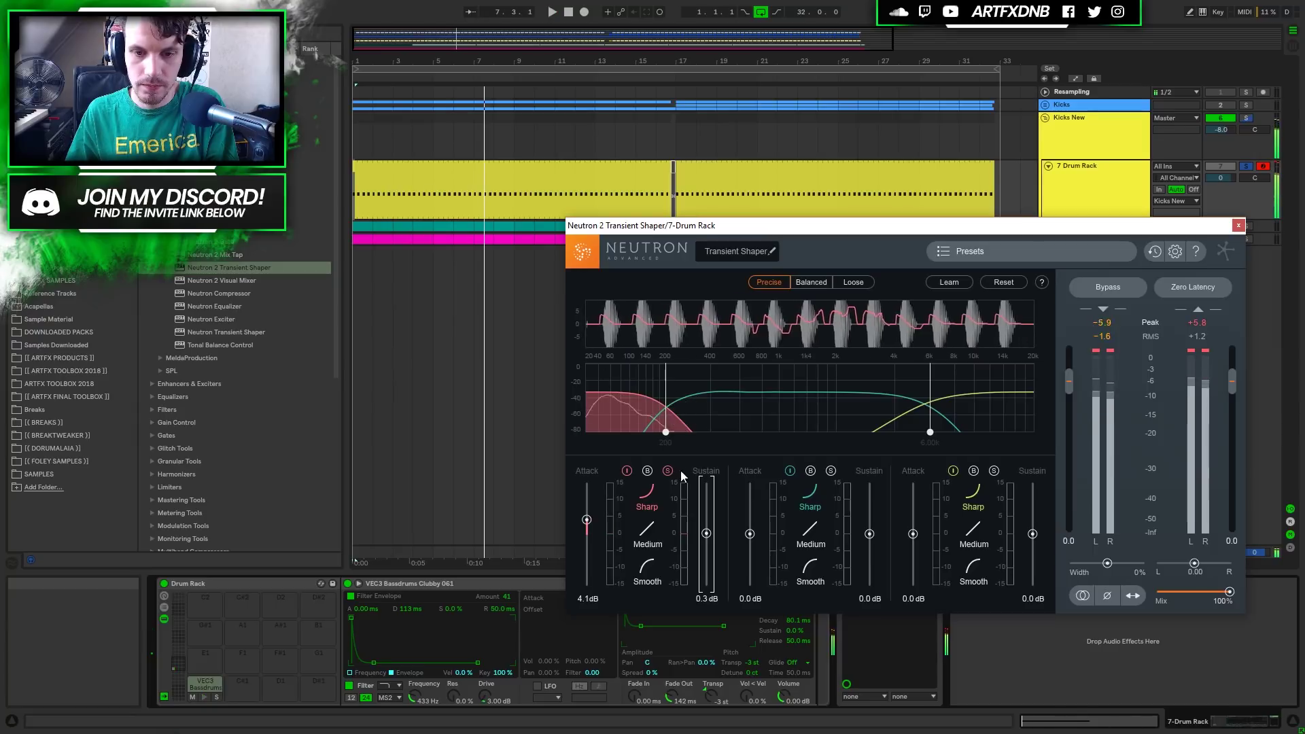
Solo the mid band during playback and lower the mid-high crossover frequency to about 2 kHz.
click(830, 470)
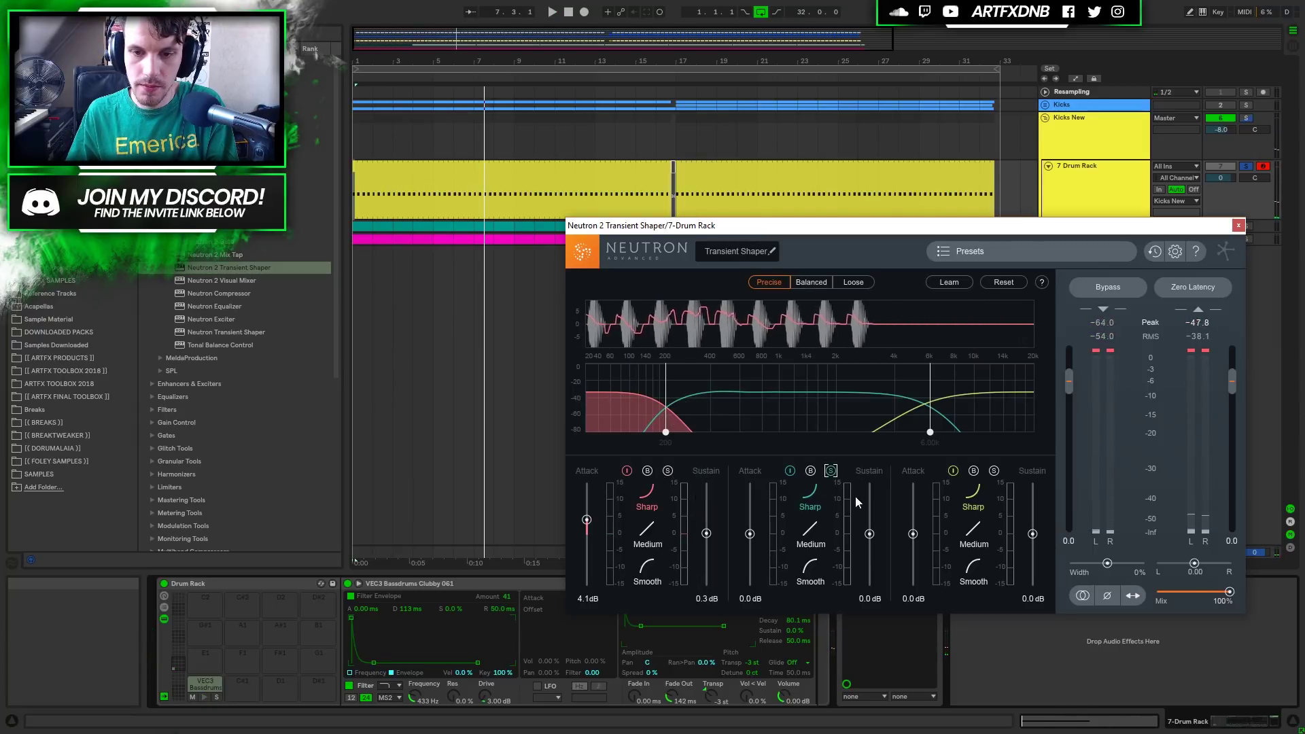
key(space)
drag(930, 382, 835, 388)
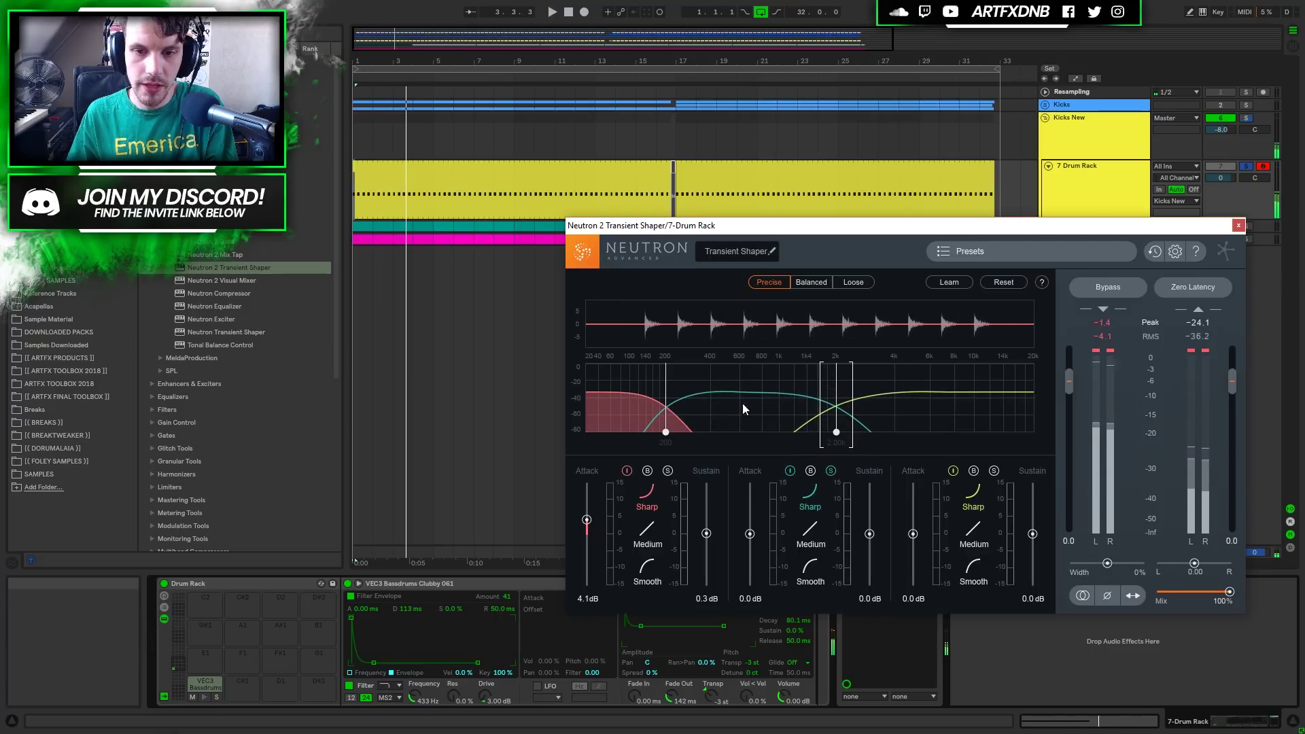
Raise the mid band's attack to 4.9 dB, unsoloing the band to hear it with the full kick.
click(748, 373)
drag(748, 532, 751, 519)
key(space)
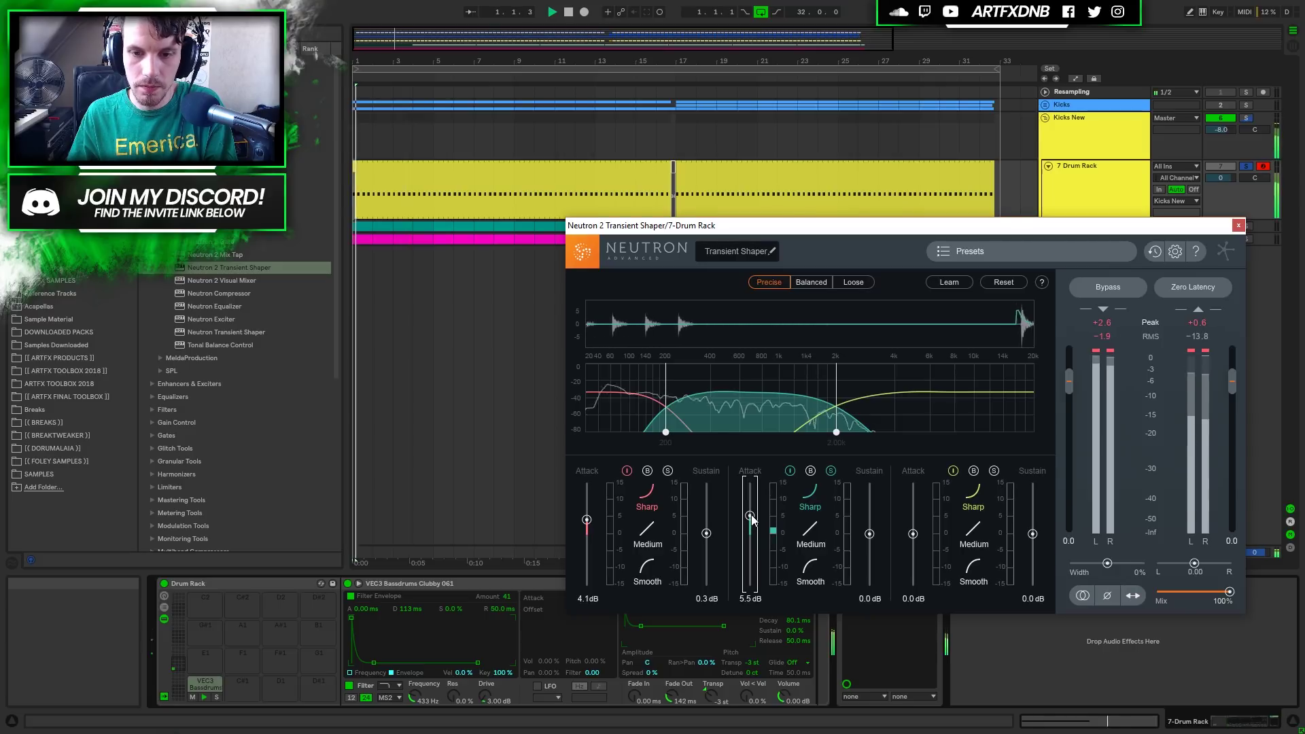
click(832, 471)
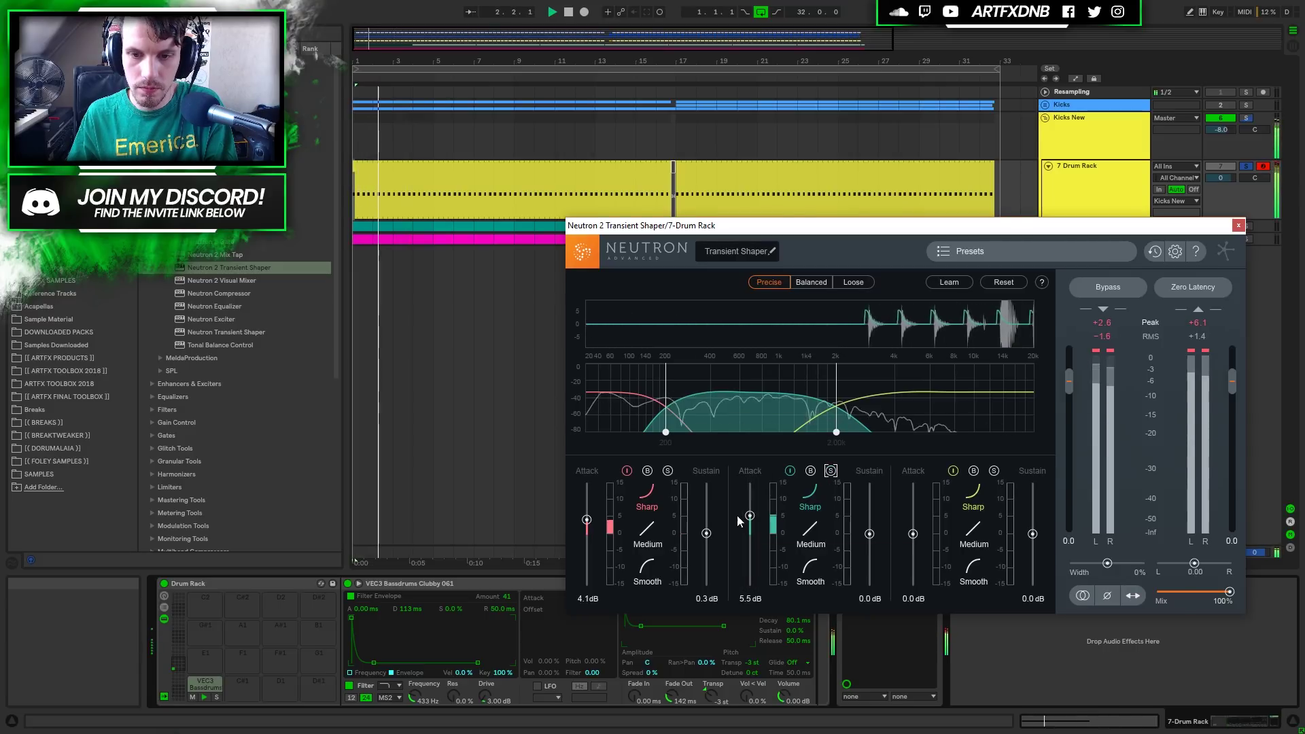
drag(750, 515, 752, 518)
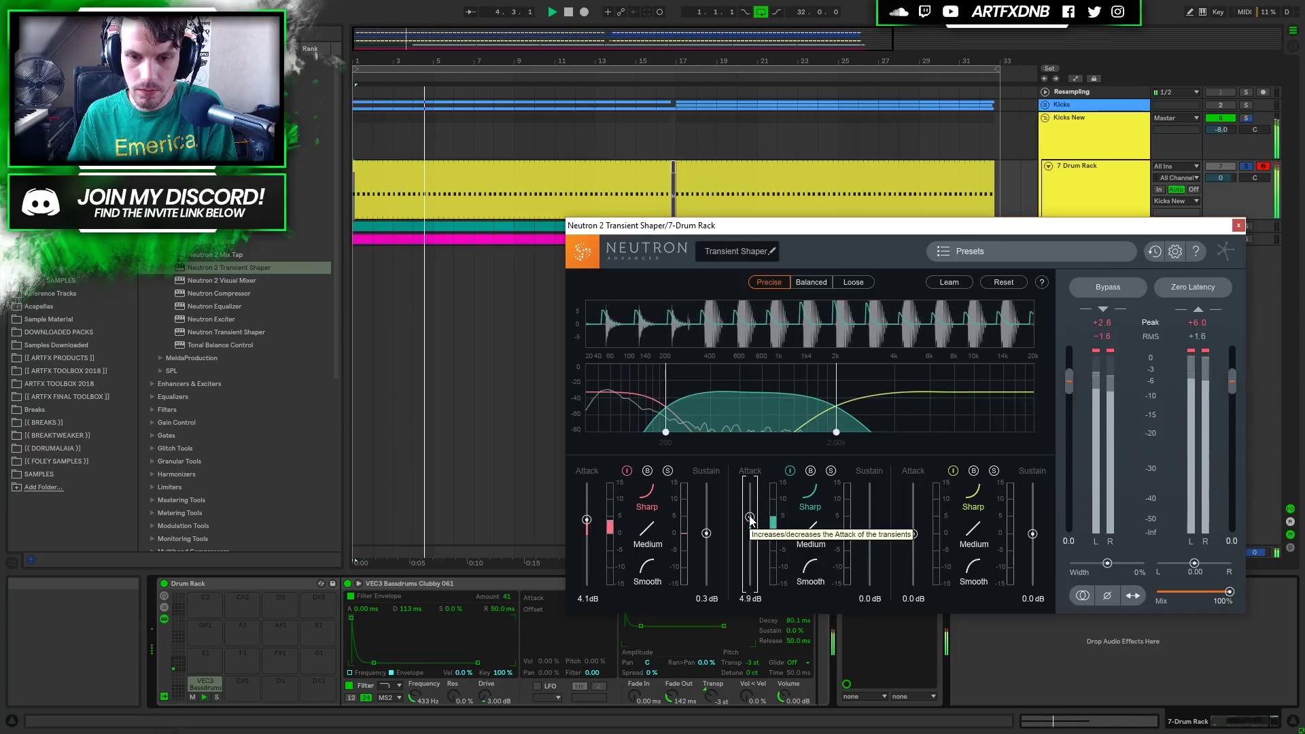
Solo the high band, set its attack to 6.9 dB and sustain to 15 dB, and compare the Medium shape with Sharp.
click(914, 385)
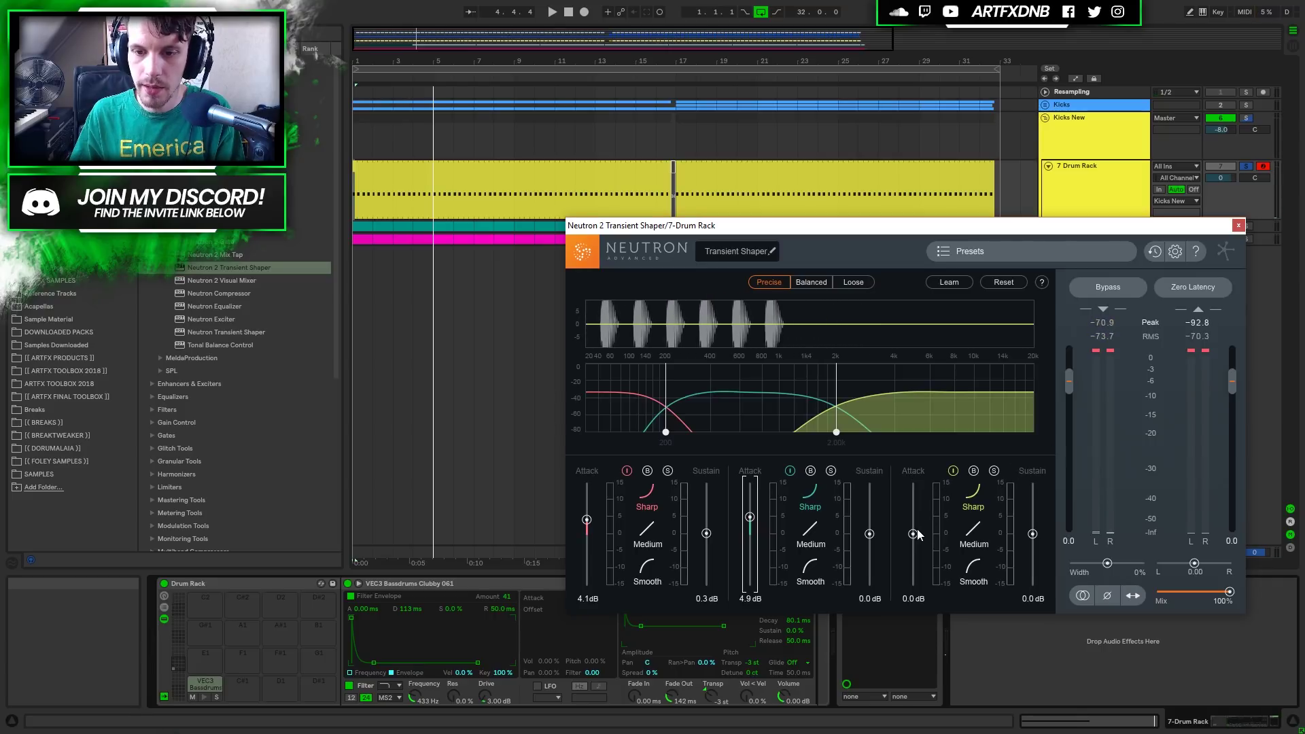
click(993, 471)
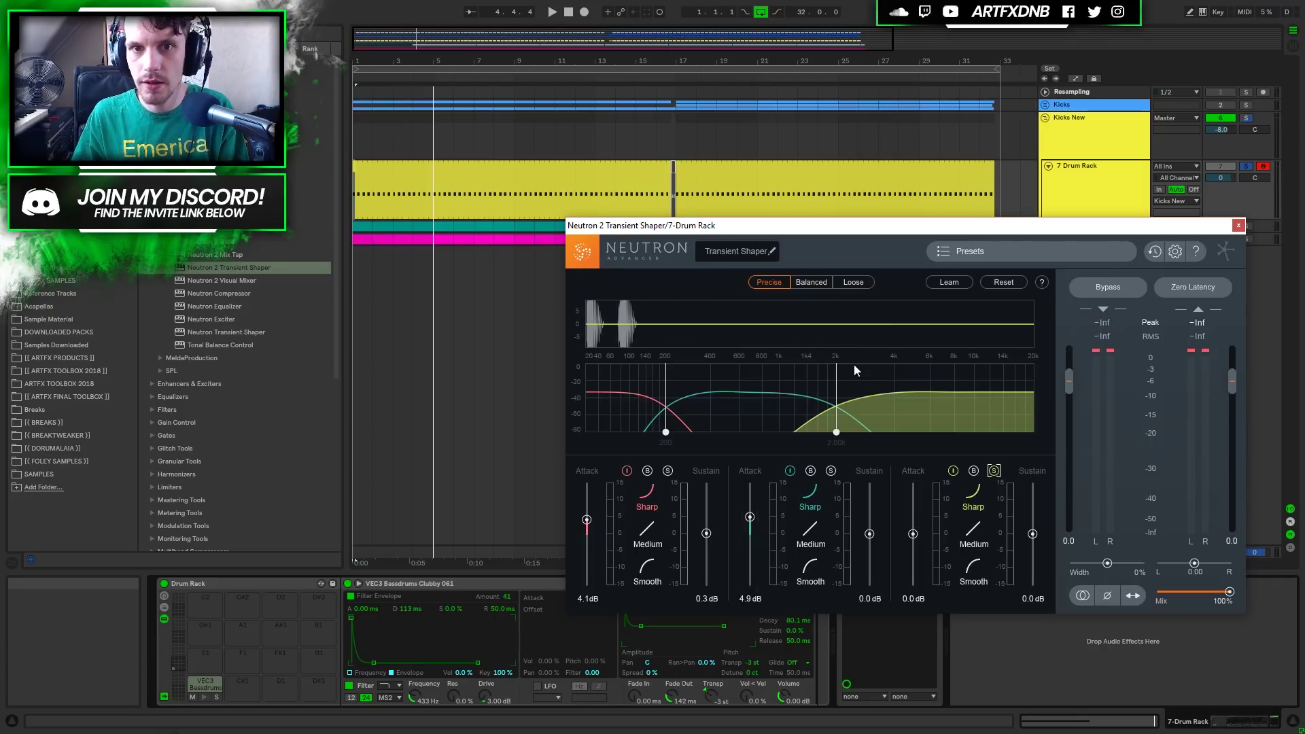
key(space)
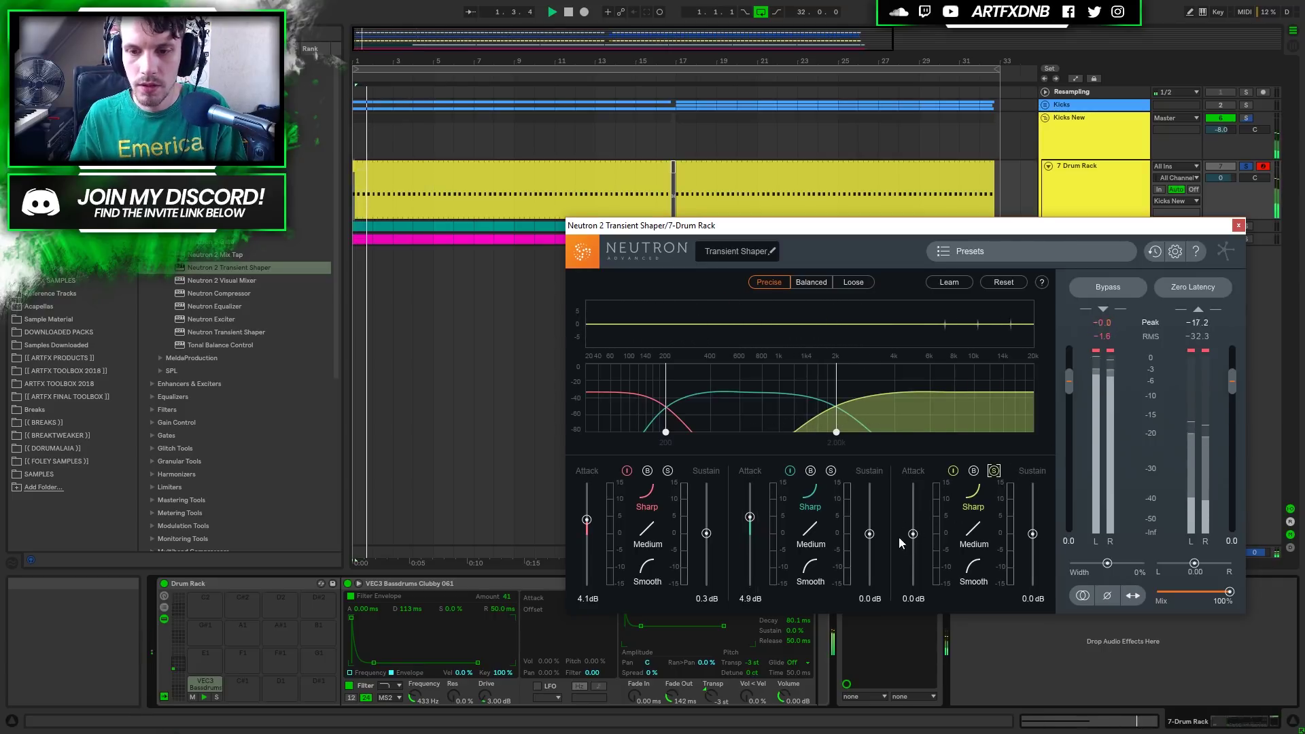
drag(916, 537, 942, 498)
drag(1034, 536, 1041, 462)
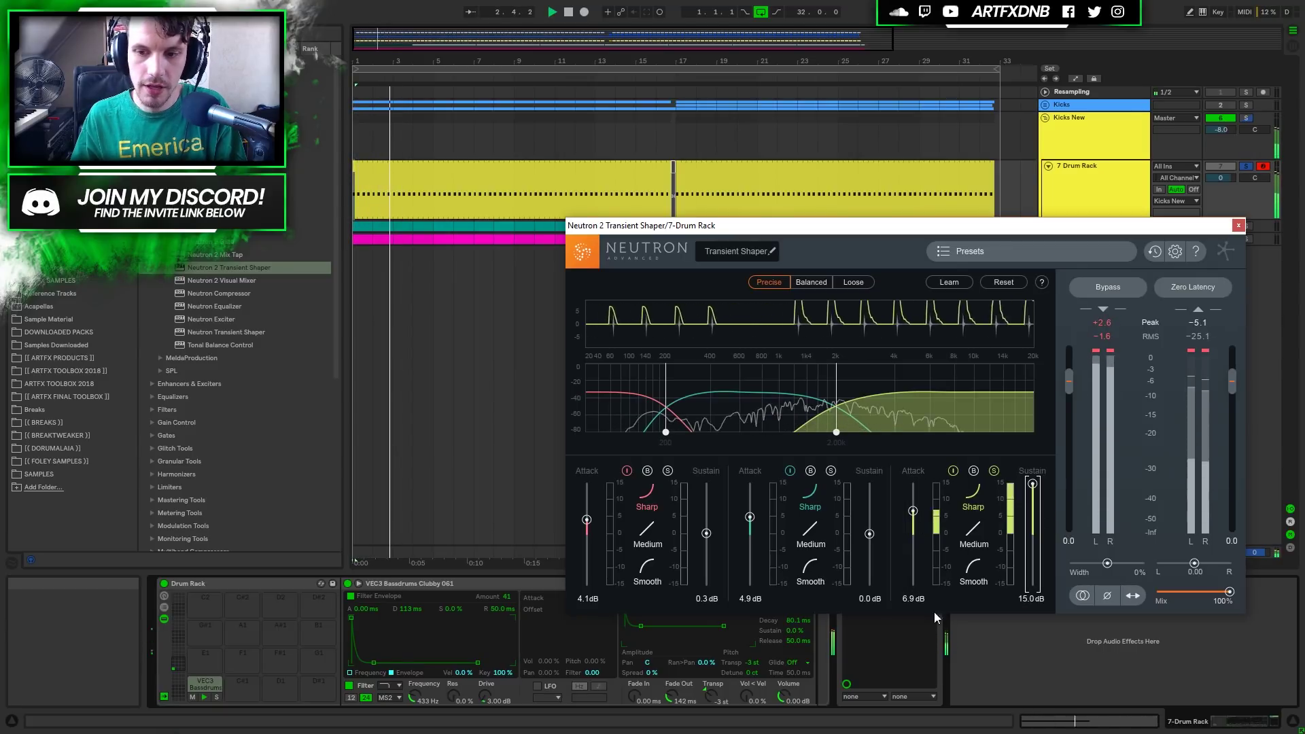
click(977, 565)
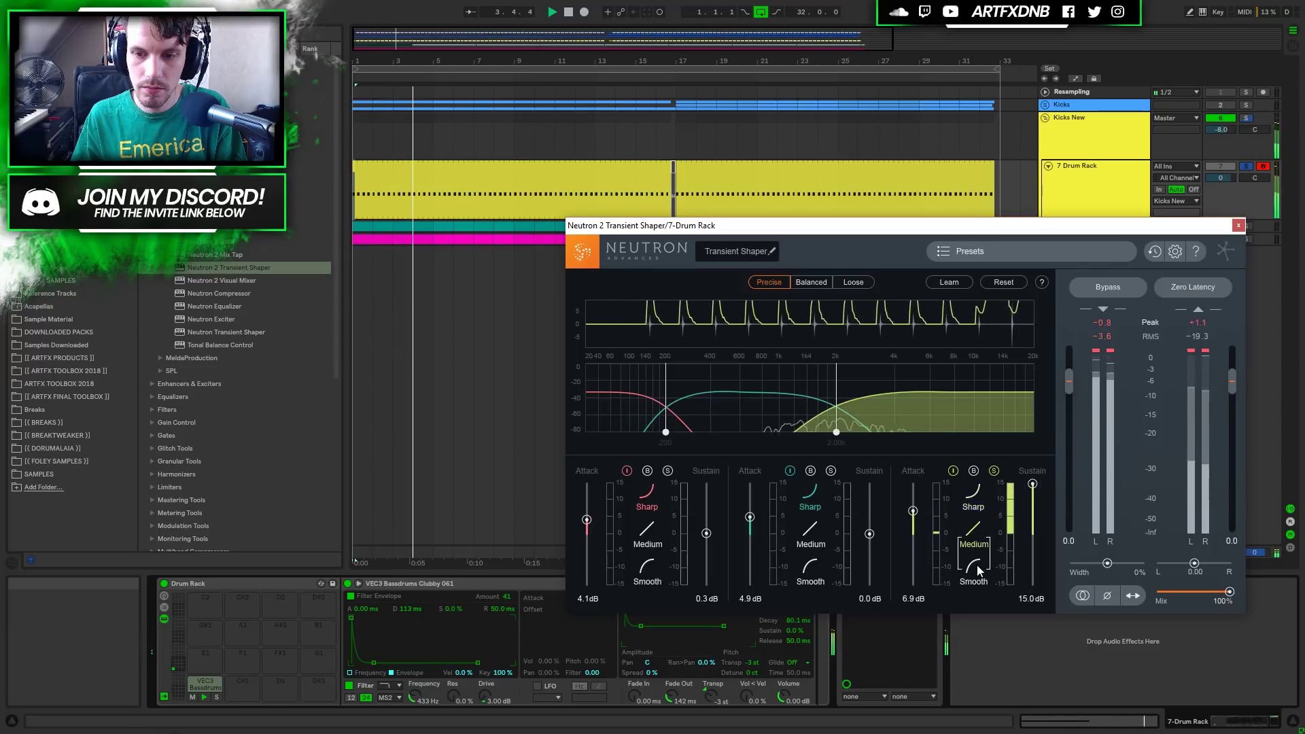
click(979, 491)
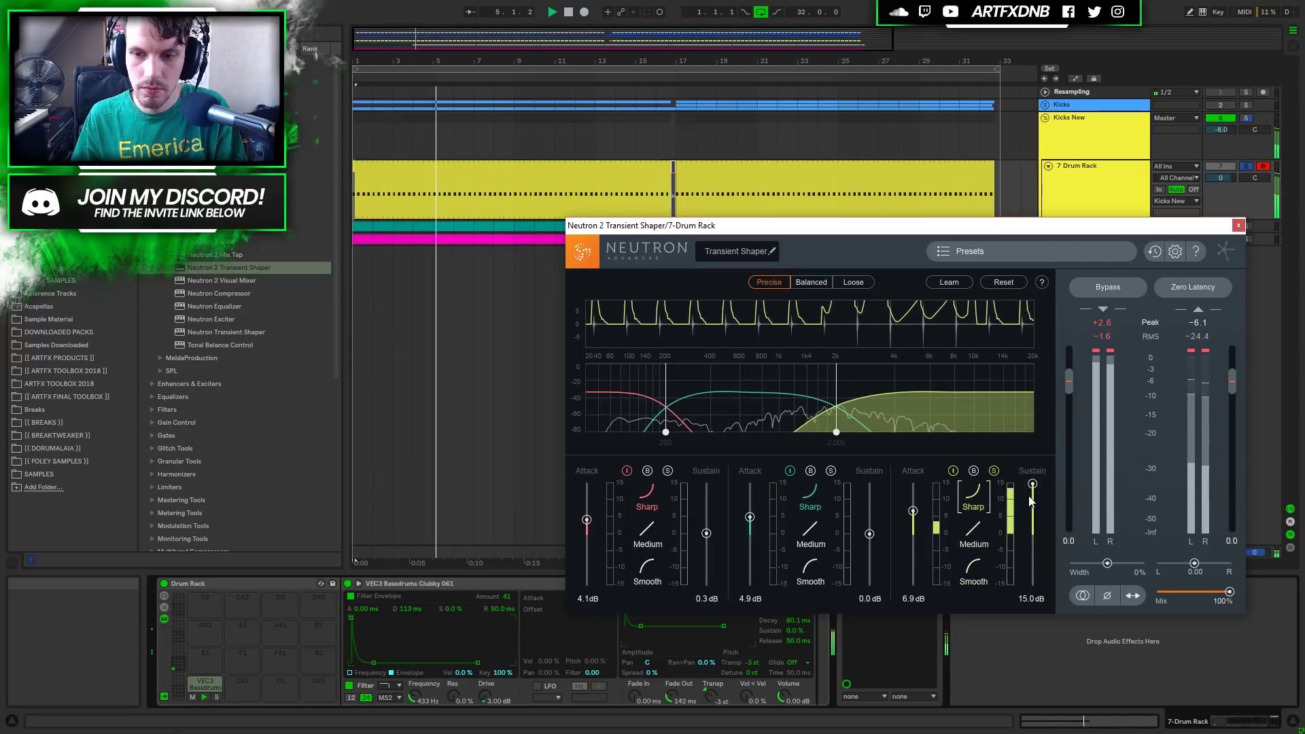
Unsolo the high band and raise its attack to 8.0 dB while playing the full kick.
click(993, 470)
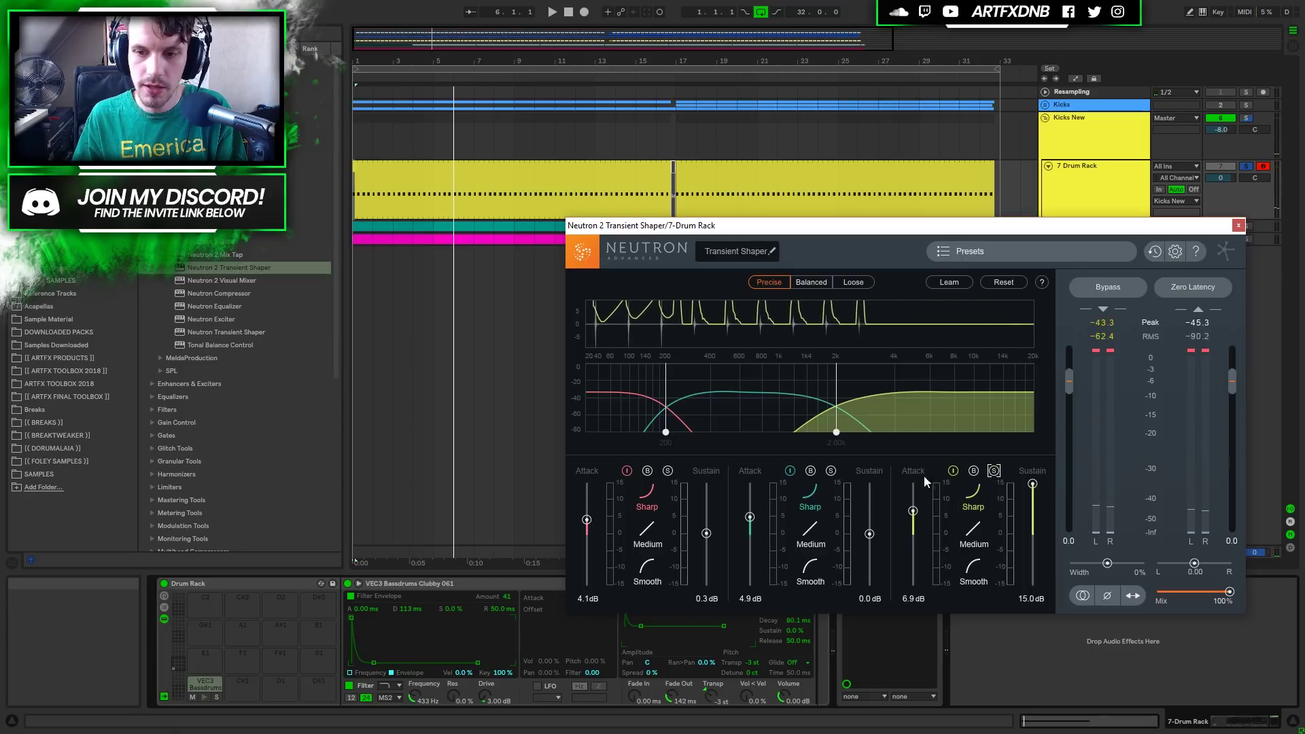
key(space)
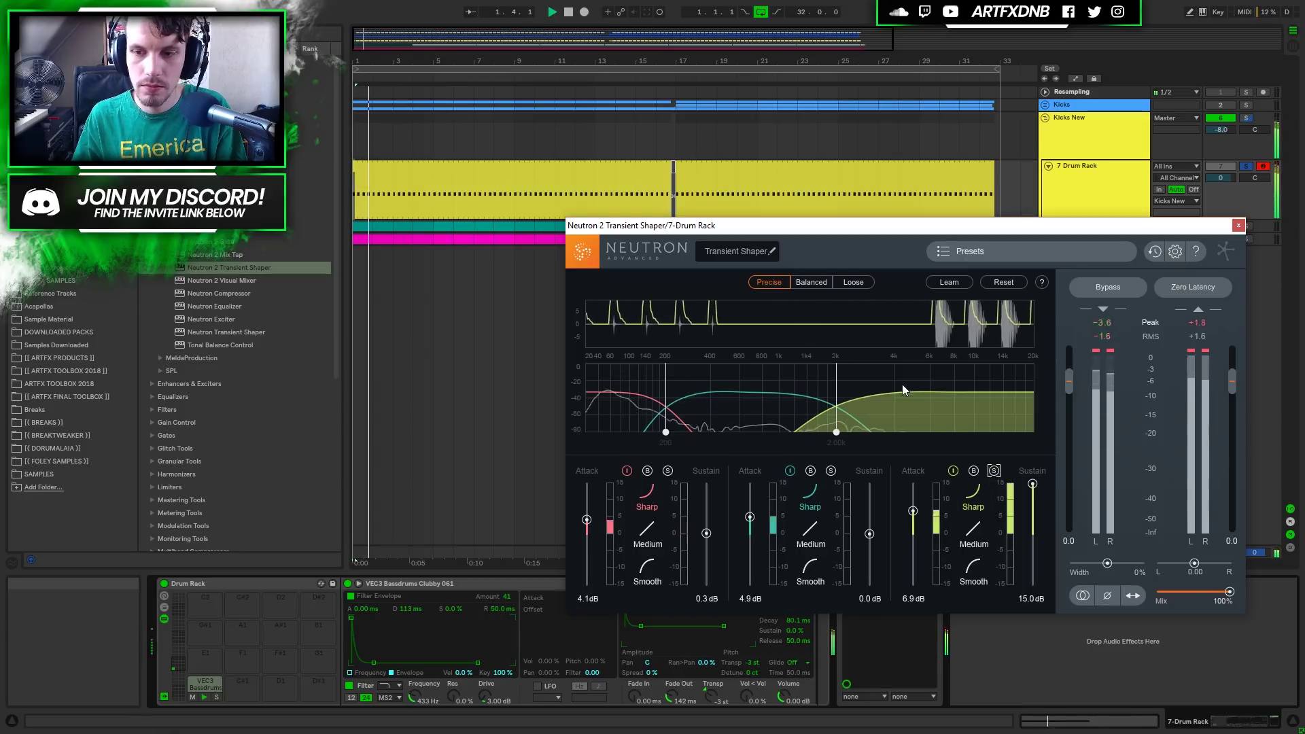
drag(913, 510, 914, 513)
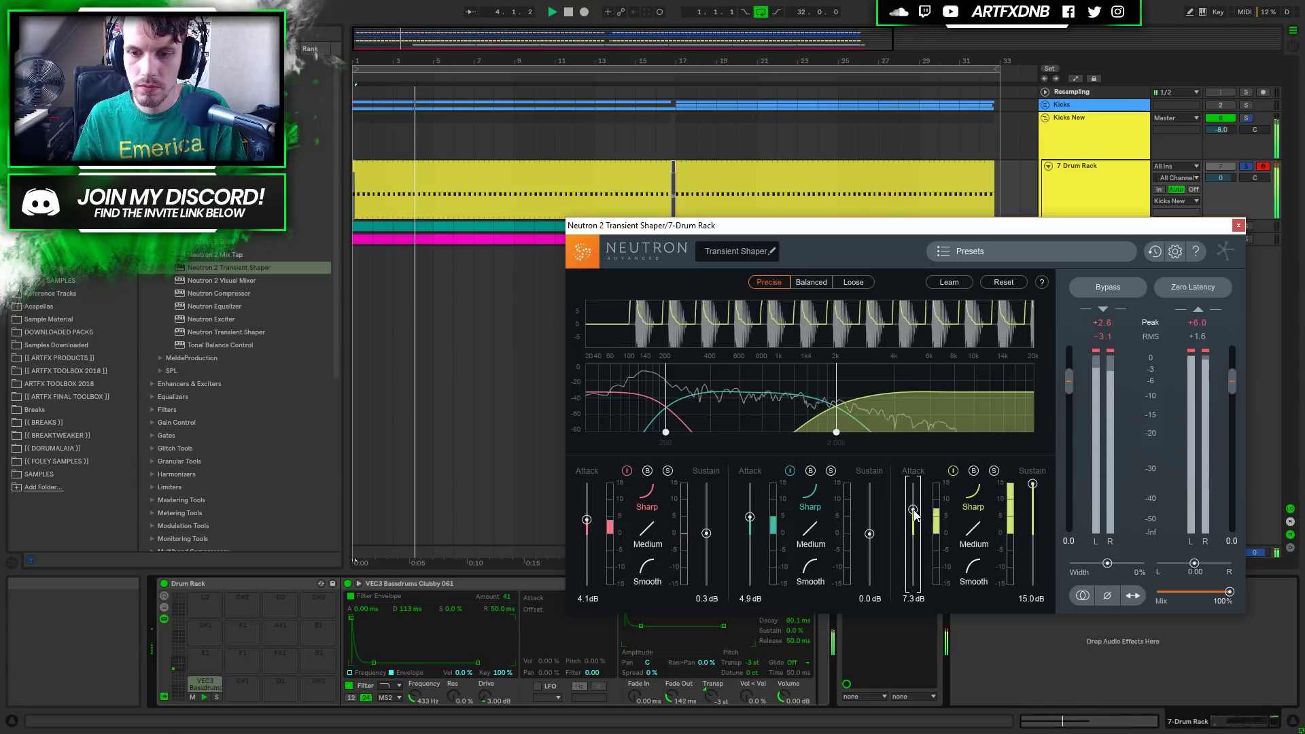
Close the transient shaper window, stop playback, and select the 7-Drum Rack track.
click(1238, 226)
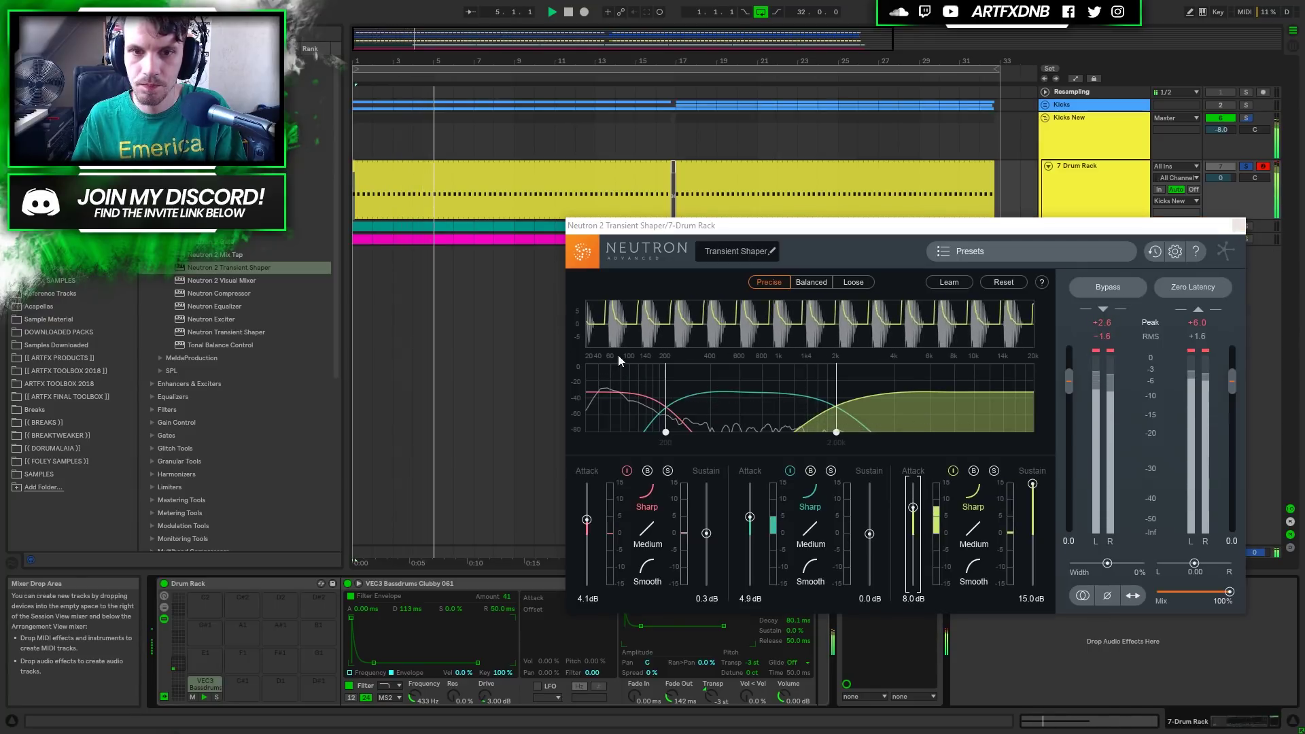
key(space)
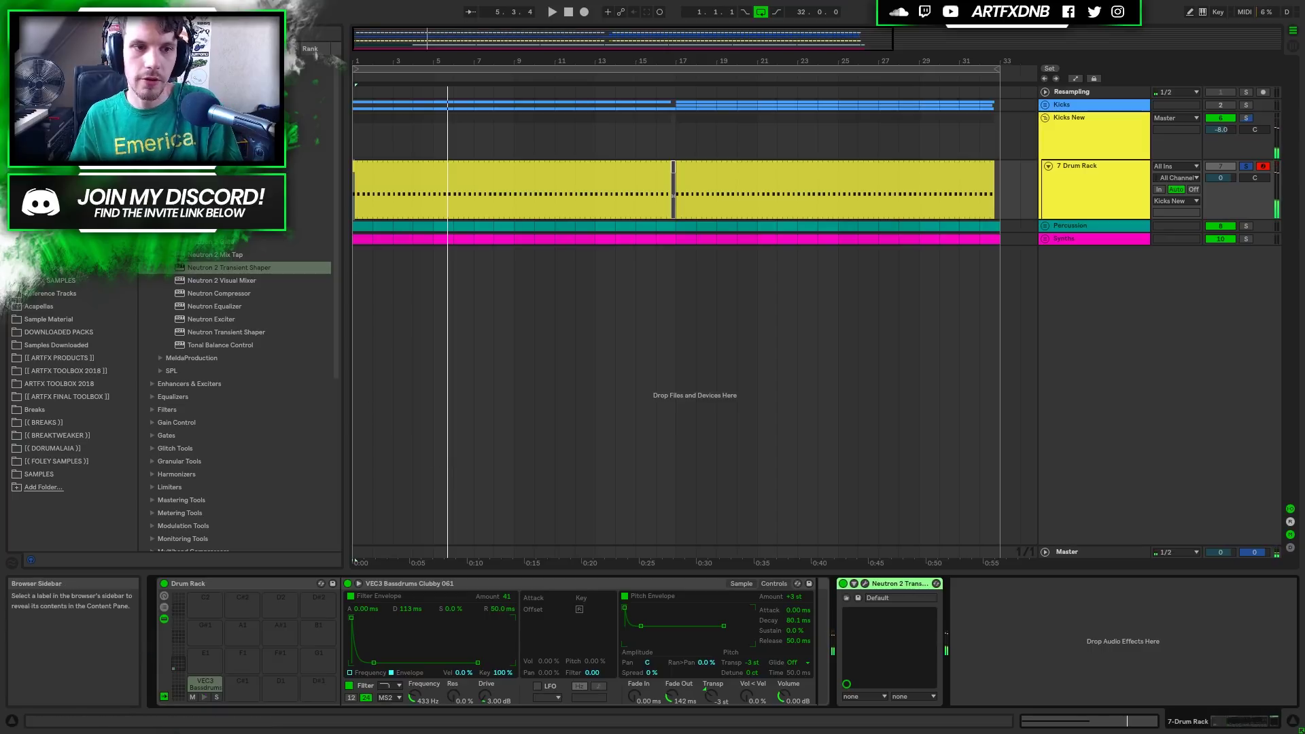
click(1099, 177)
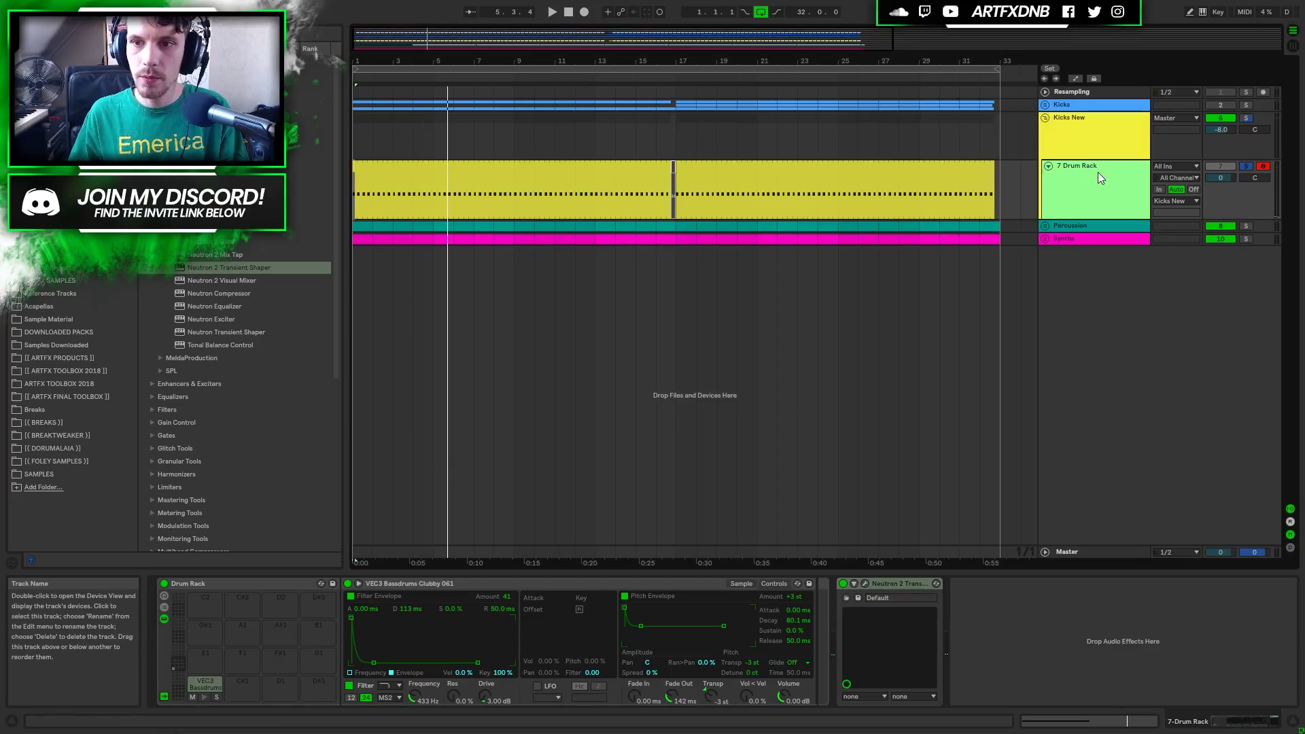
right_click(1098, 172)
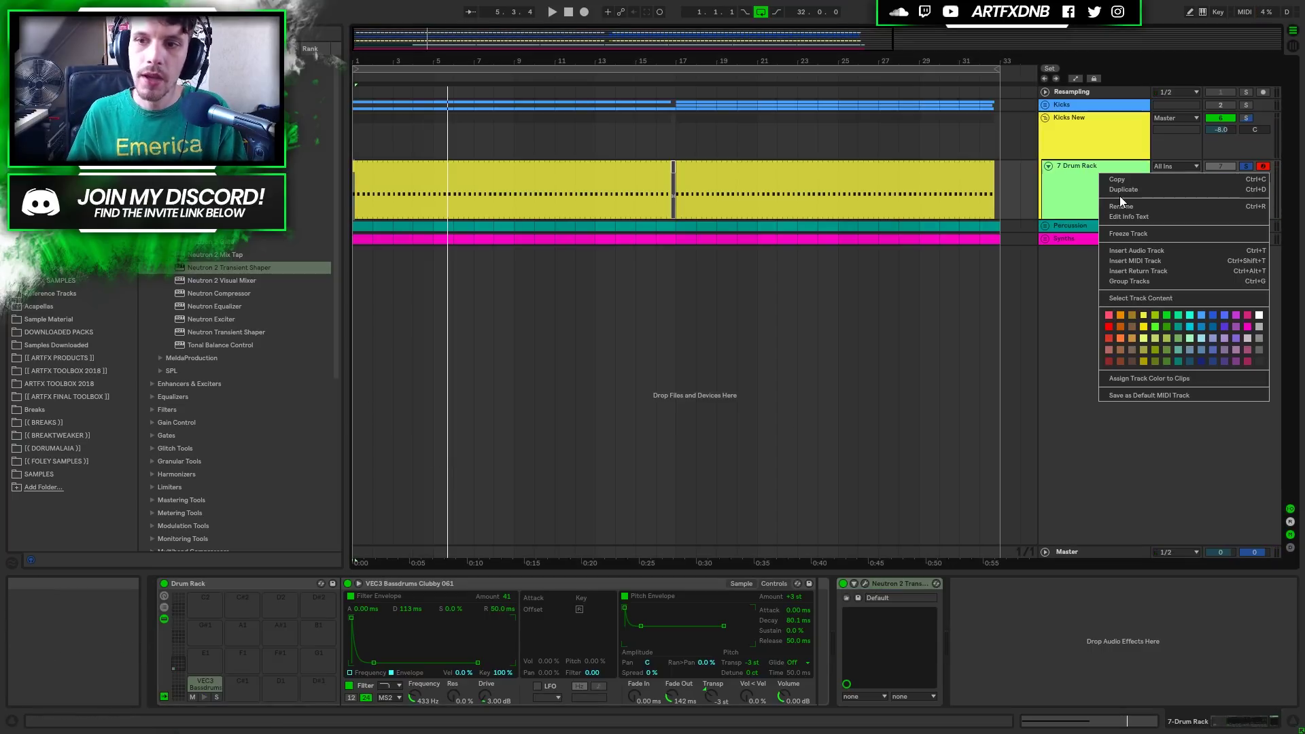
click(1126, 189)
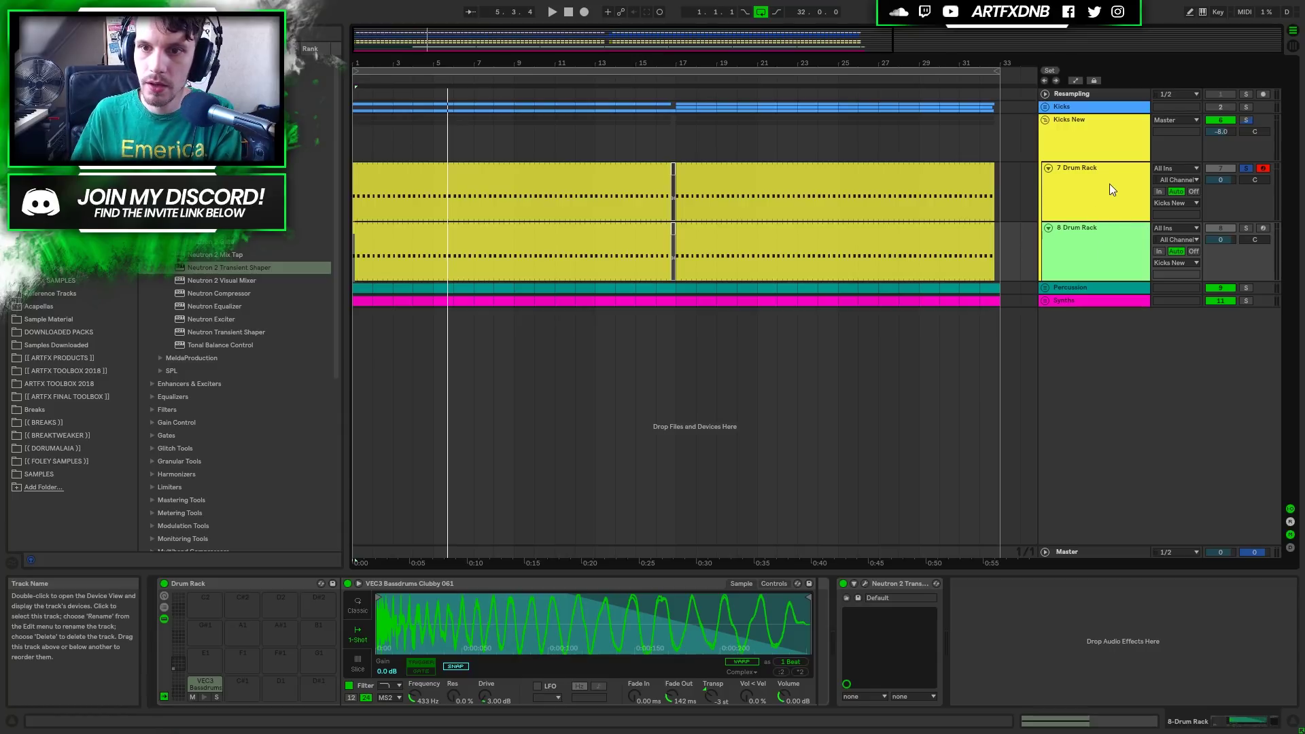
key(Delete)
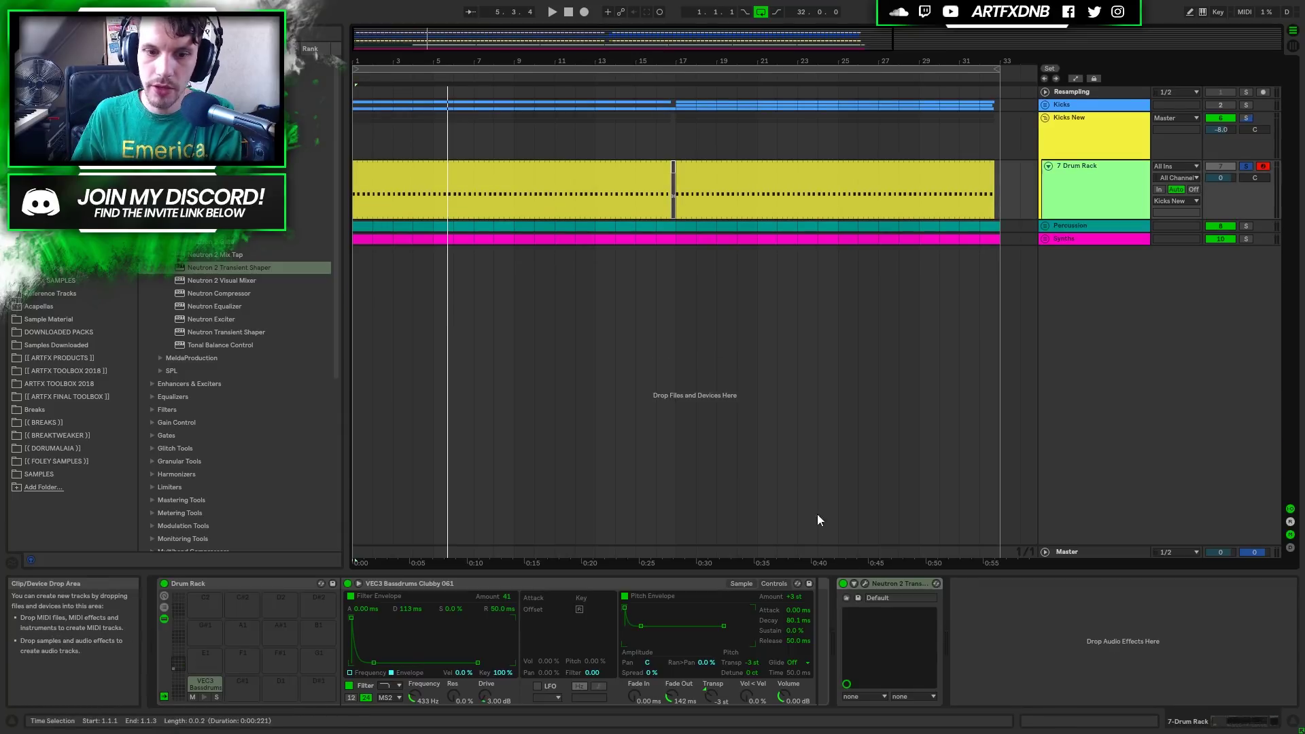
Play the kick briefly, then insert EQ Eight before Neutron 2 Transient Shaper on the 7-Drum Rack track.
key(space)
key(space)
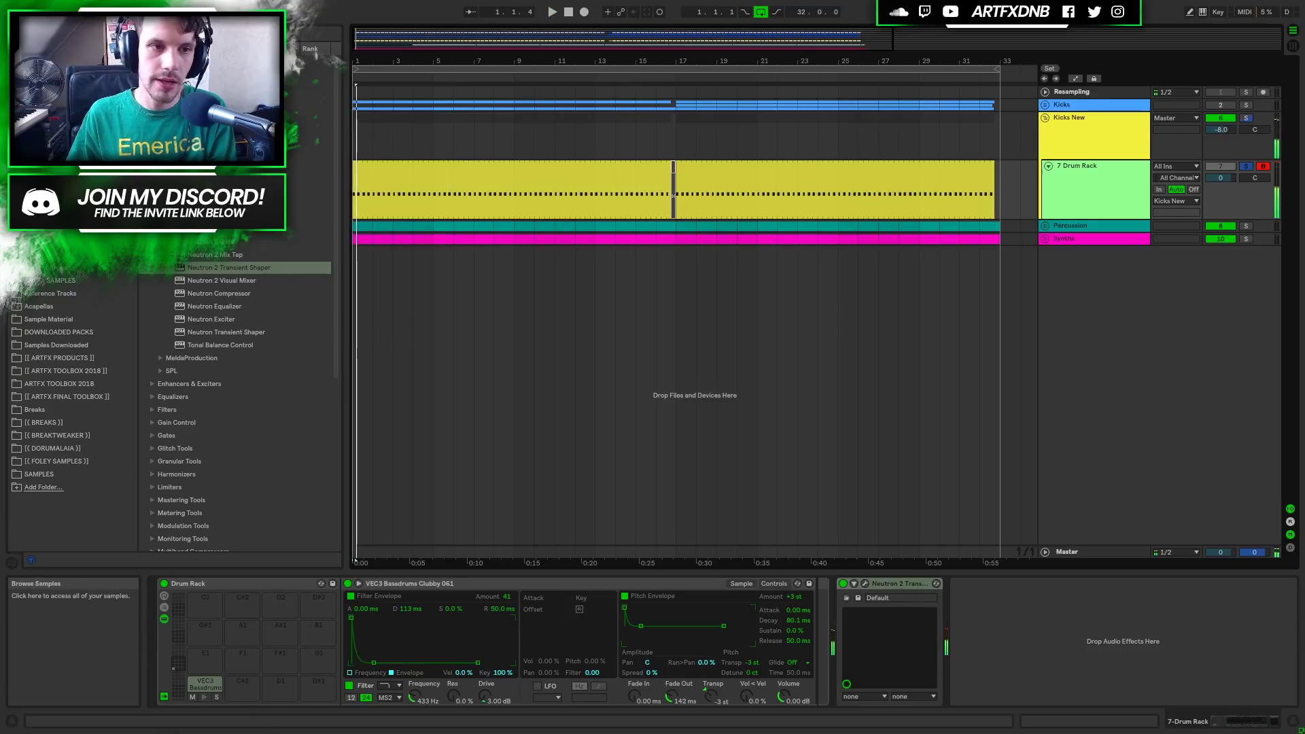
click(45, 139)
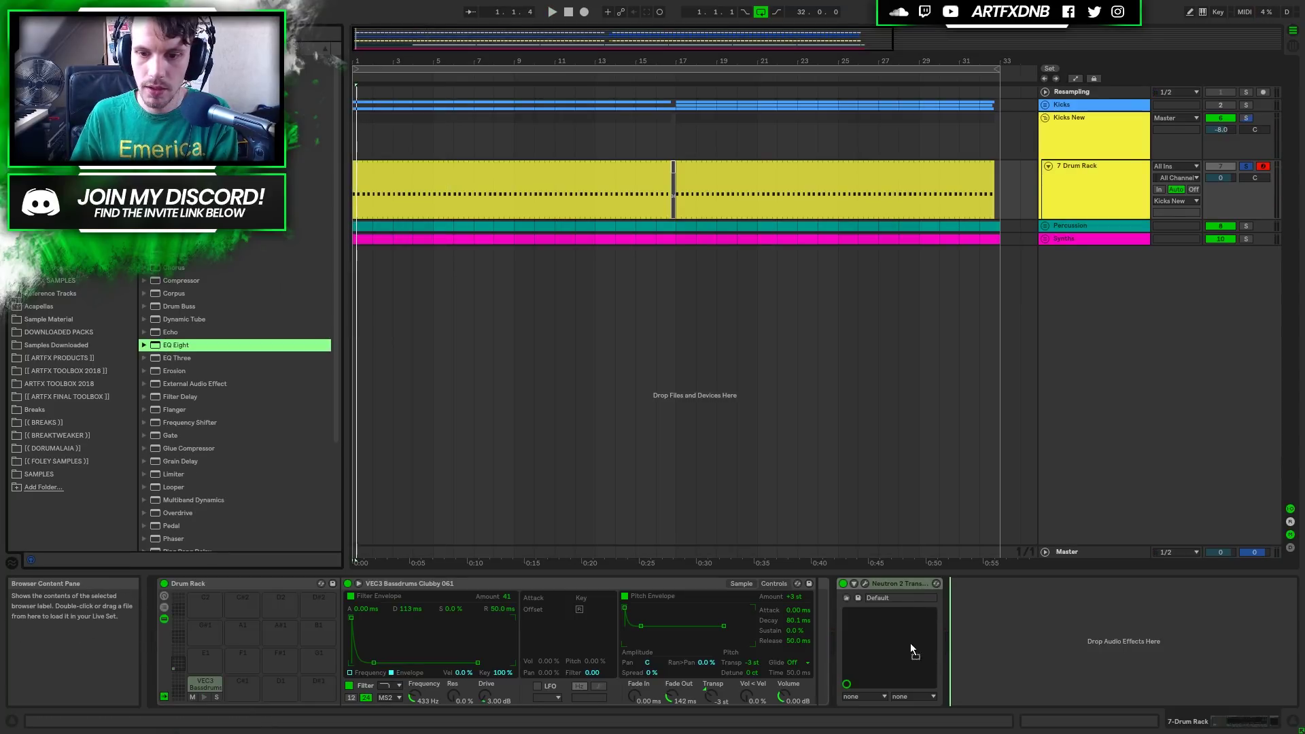
drag(1011, 584, 849, 549)
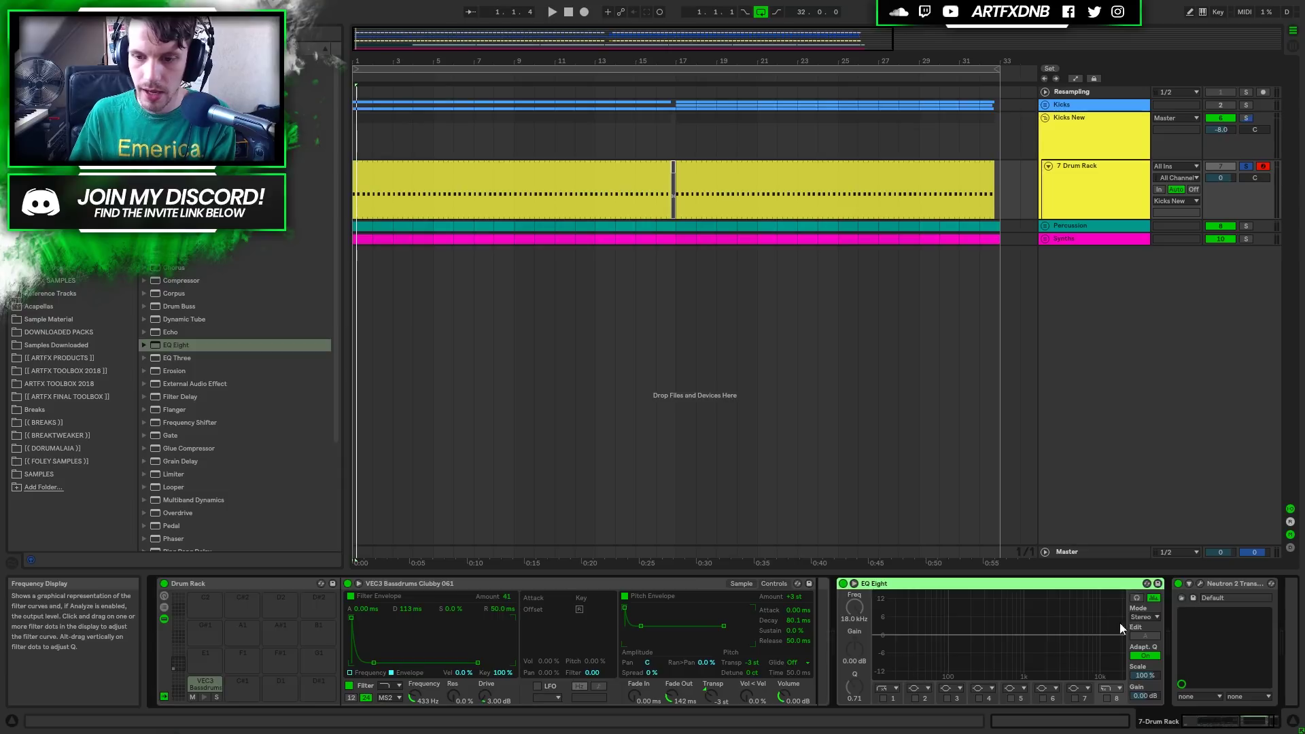
Switch EQ Eight to M/S mode and cut the side channel's lows with band 1 at 344 Hz, auditioning the kick.
click(1144, 617)
click(1143, 649)
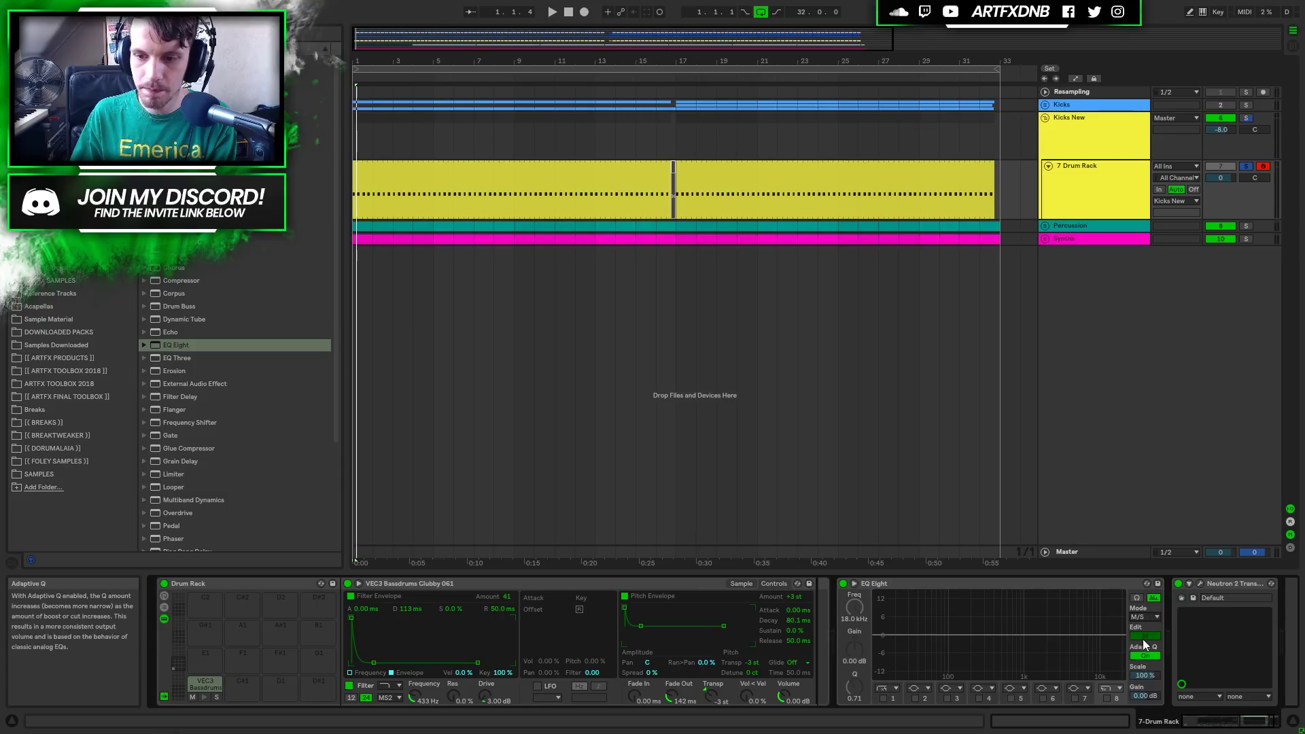
key(space)
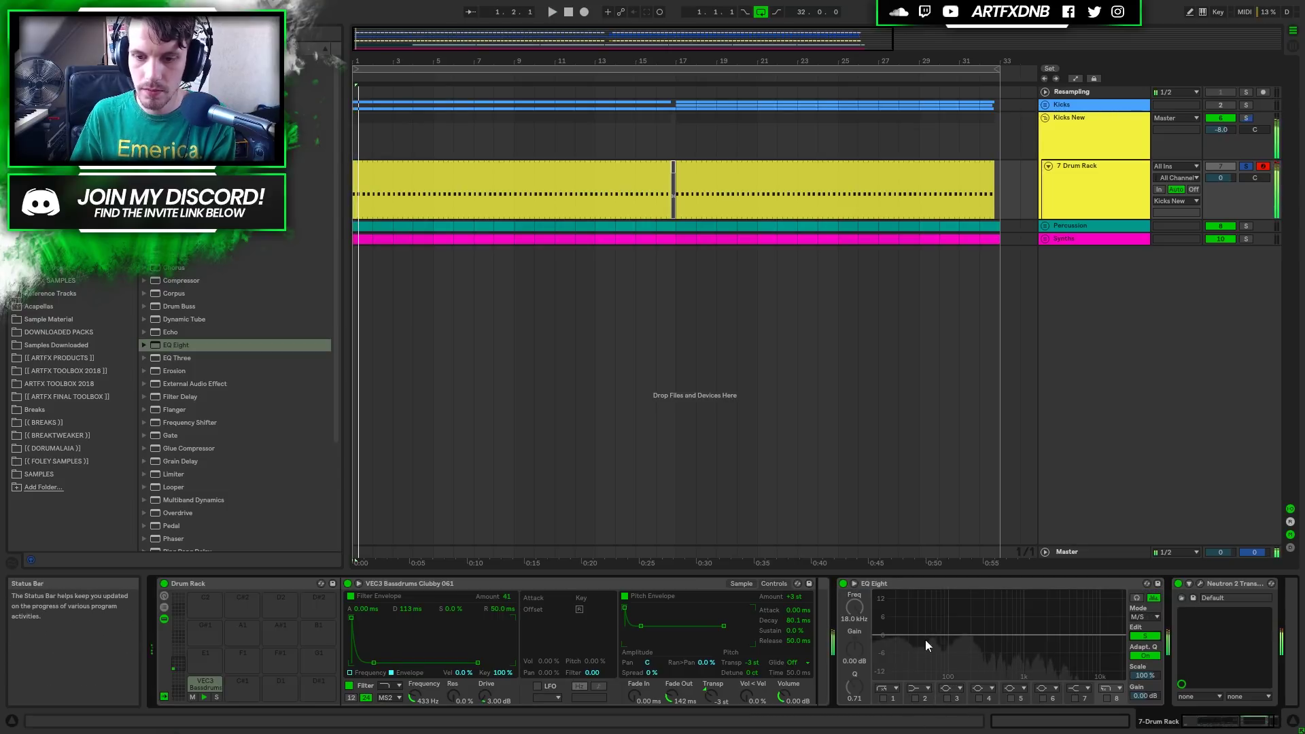
click(883, 698)
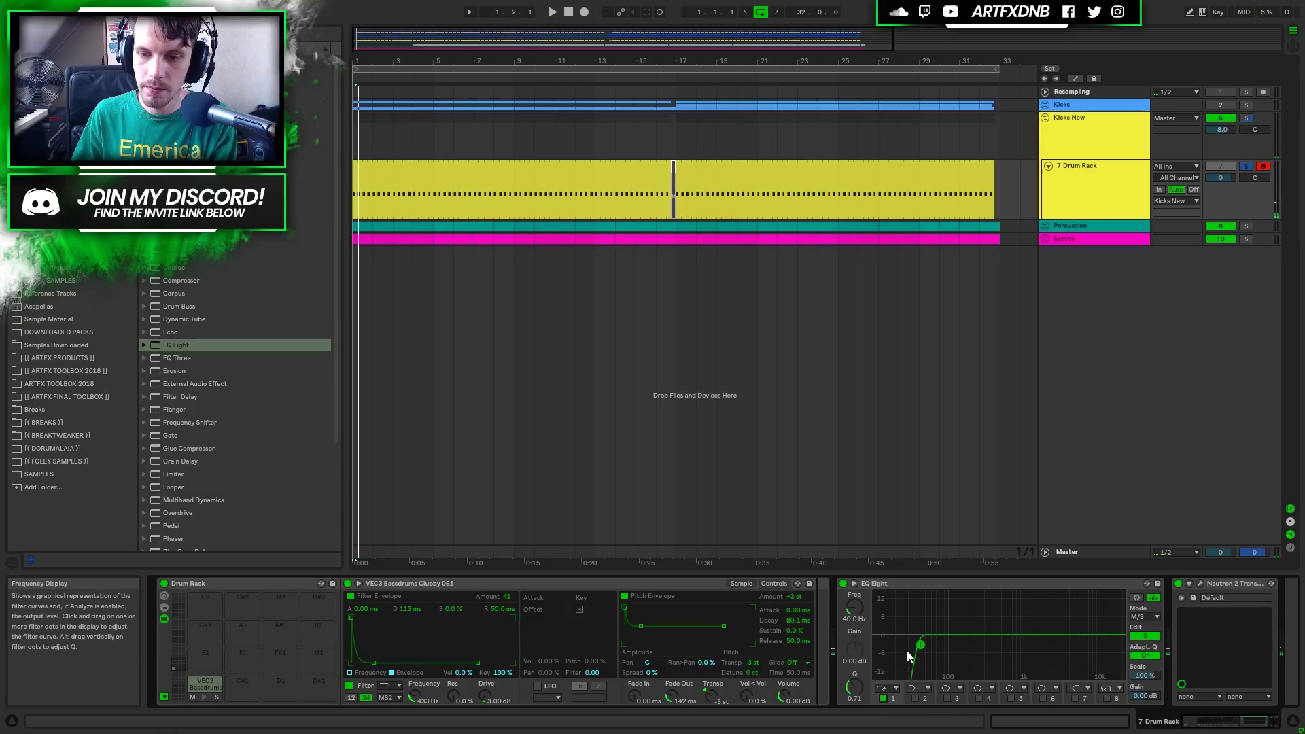
key(space)
drag(994, 653, 992, 643)
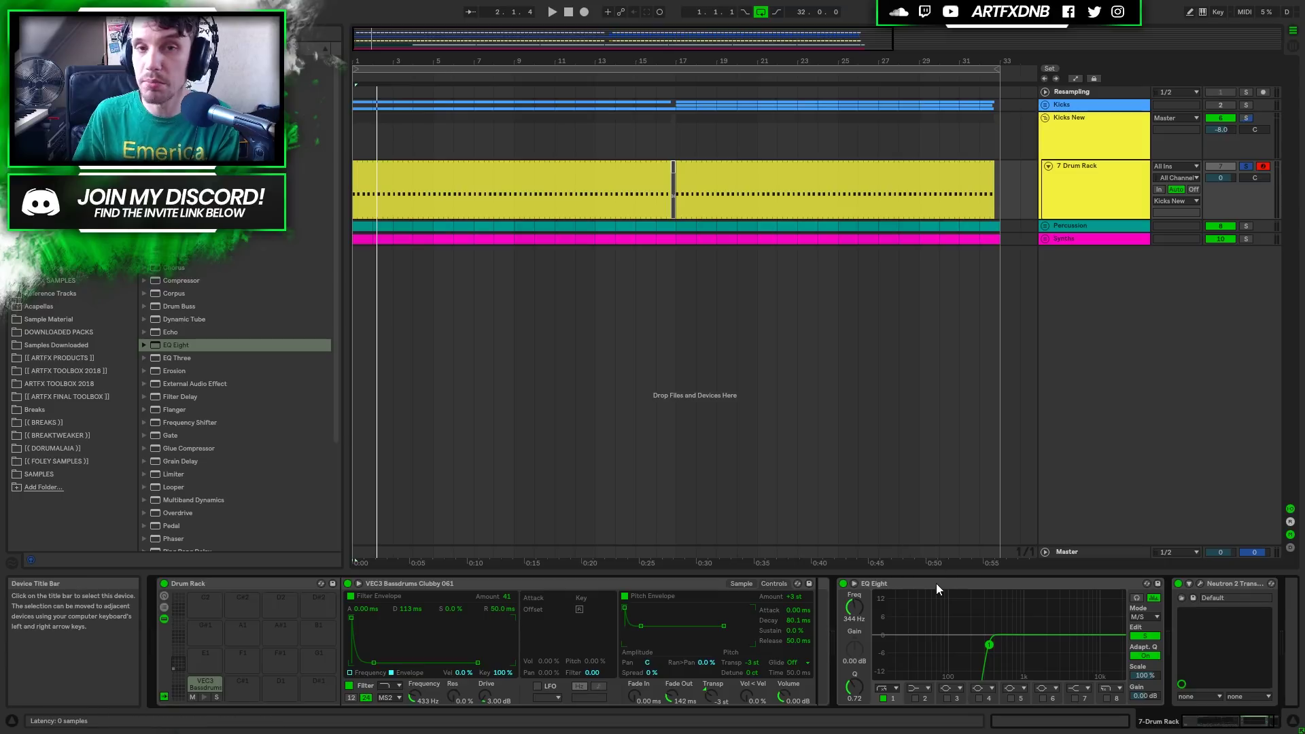
key(space)
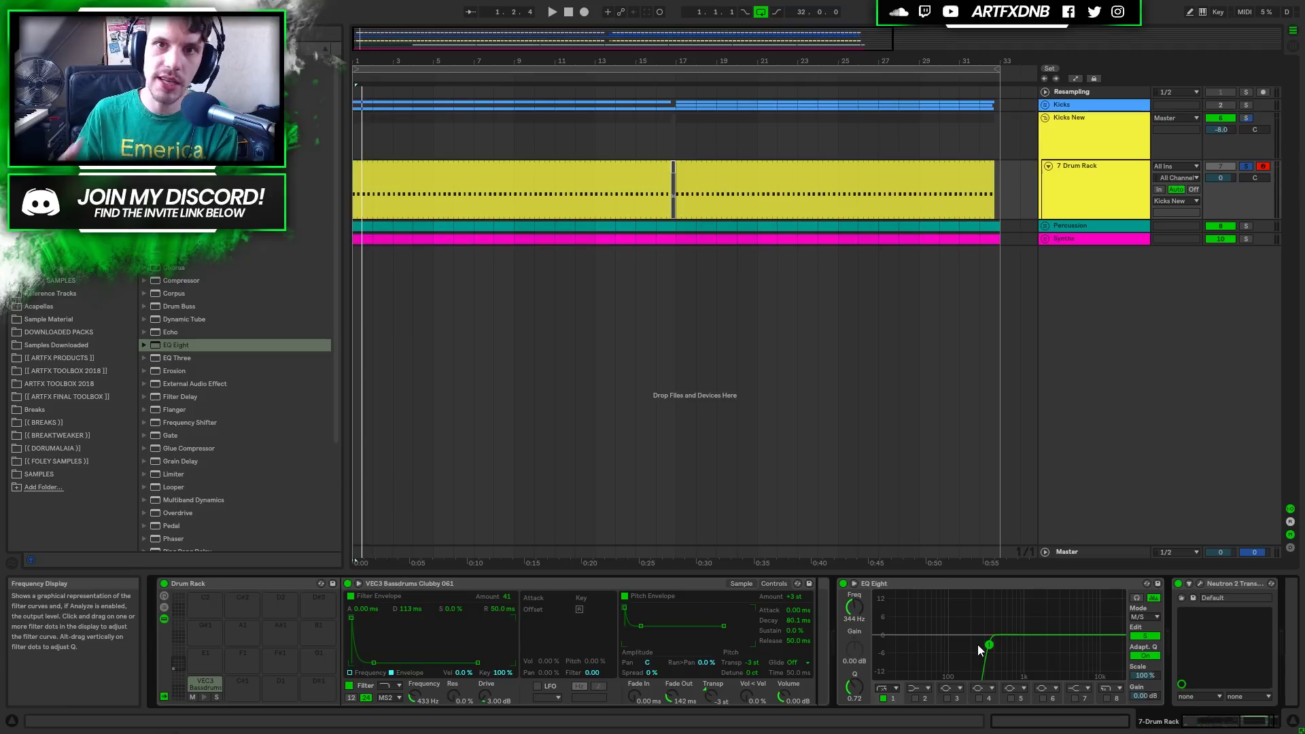
Switch EQ Eight to editing the mid channel, enable its band 1 low cut at 30 Hz, and play the kick.
click(1145, 638)
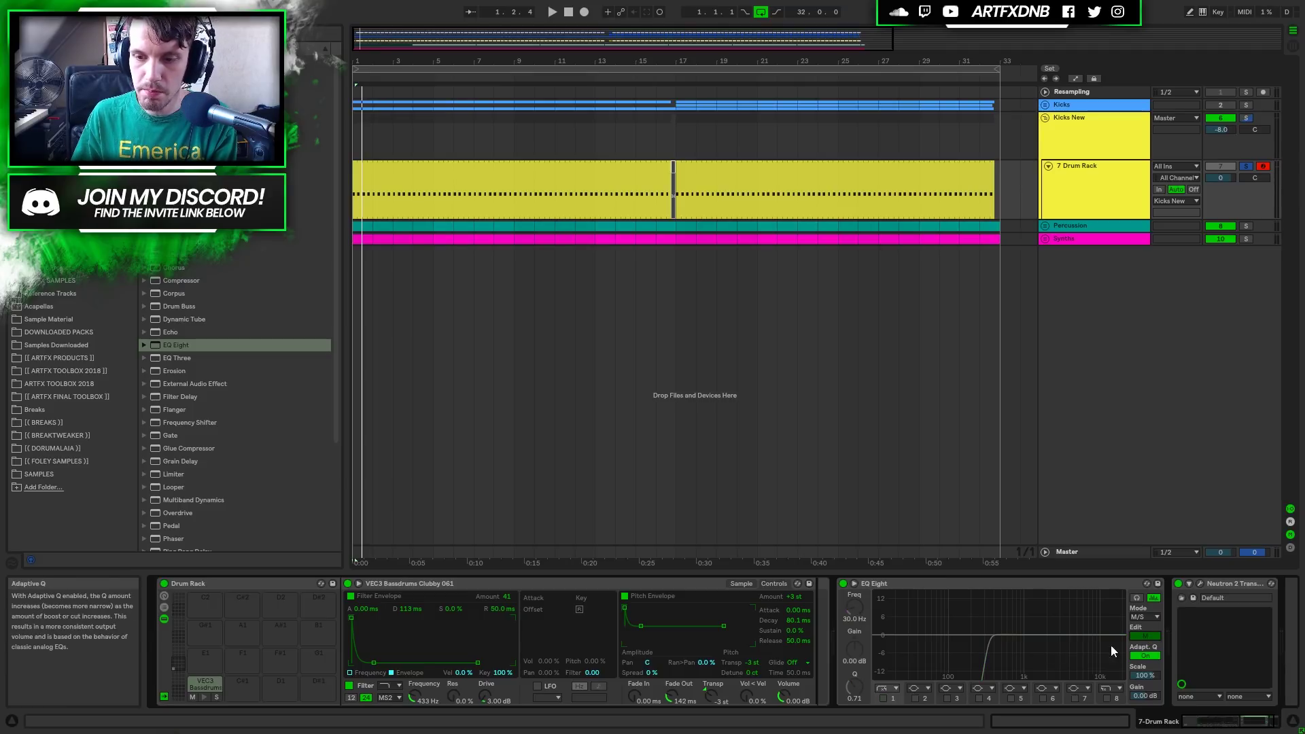
click(882, 697)
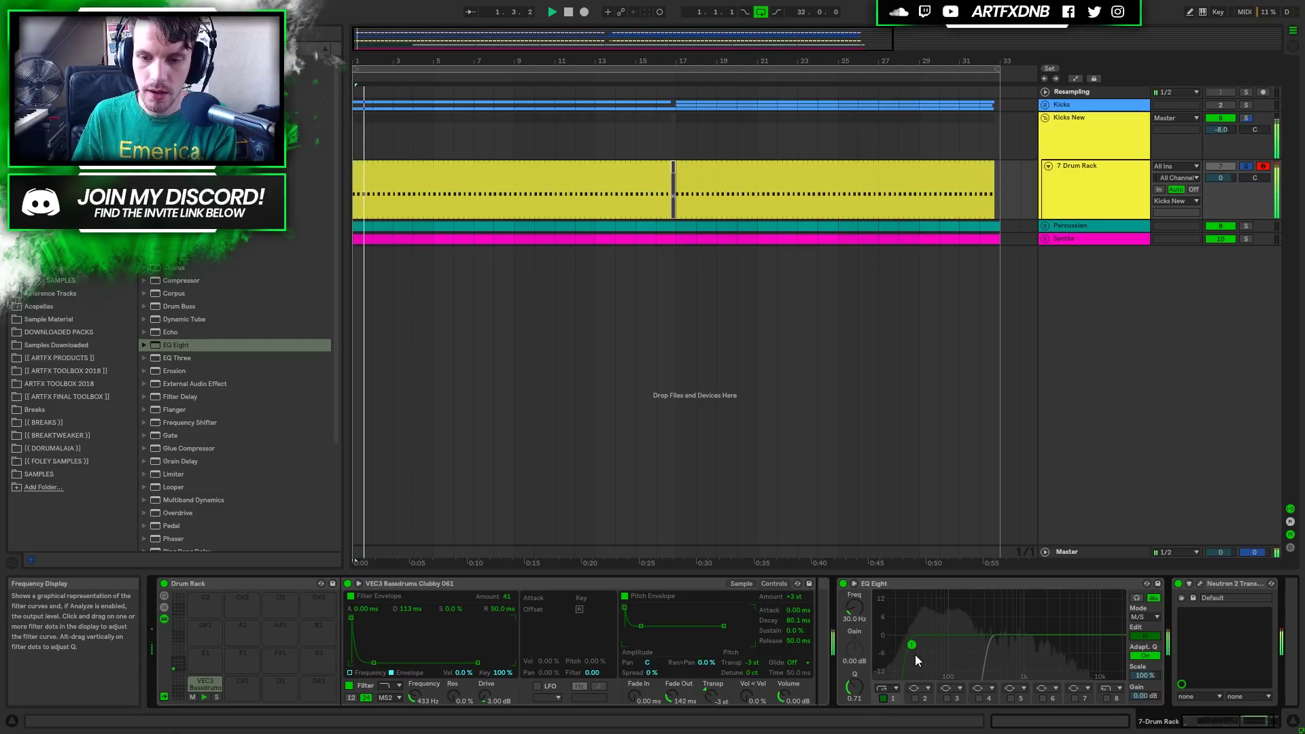
key(space)
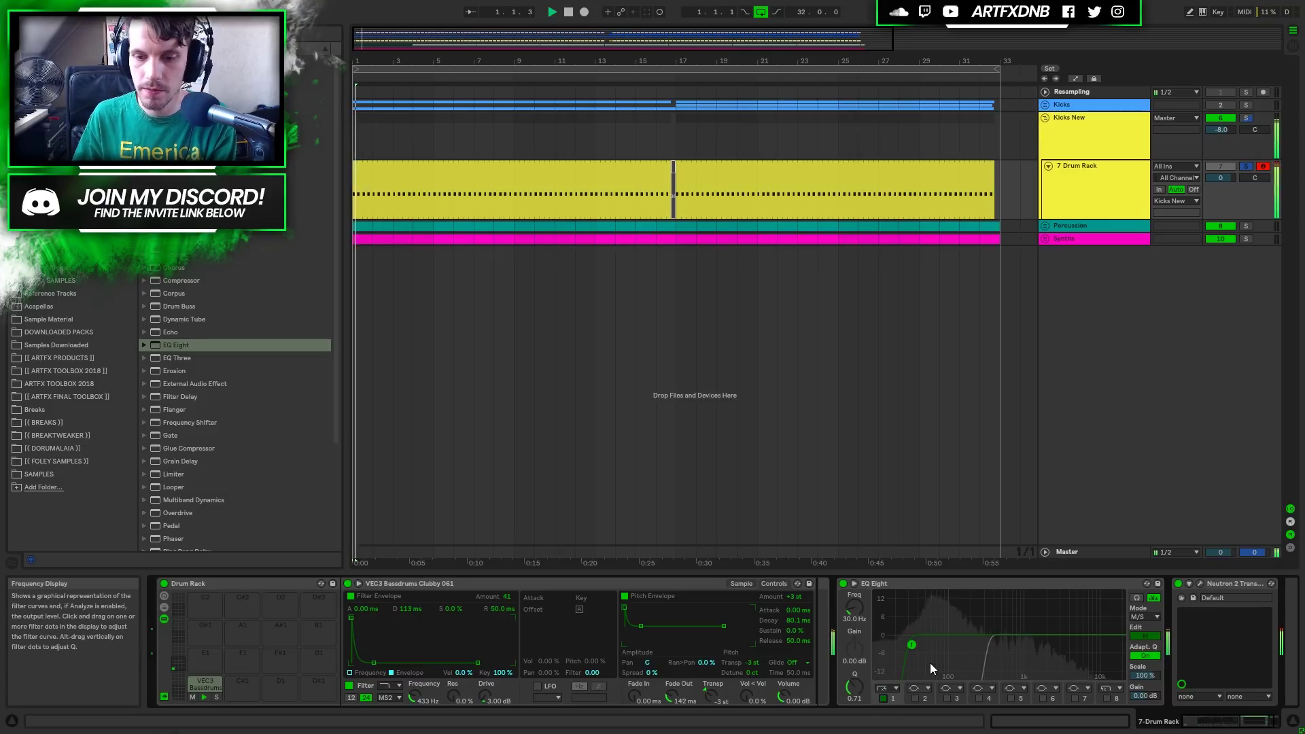
key(space)
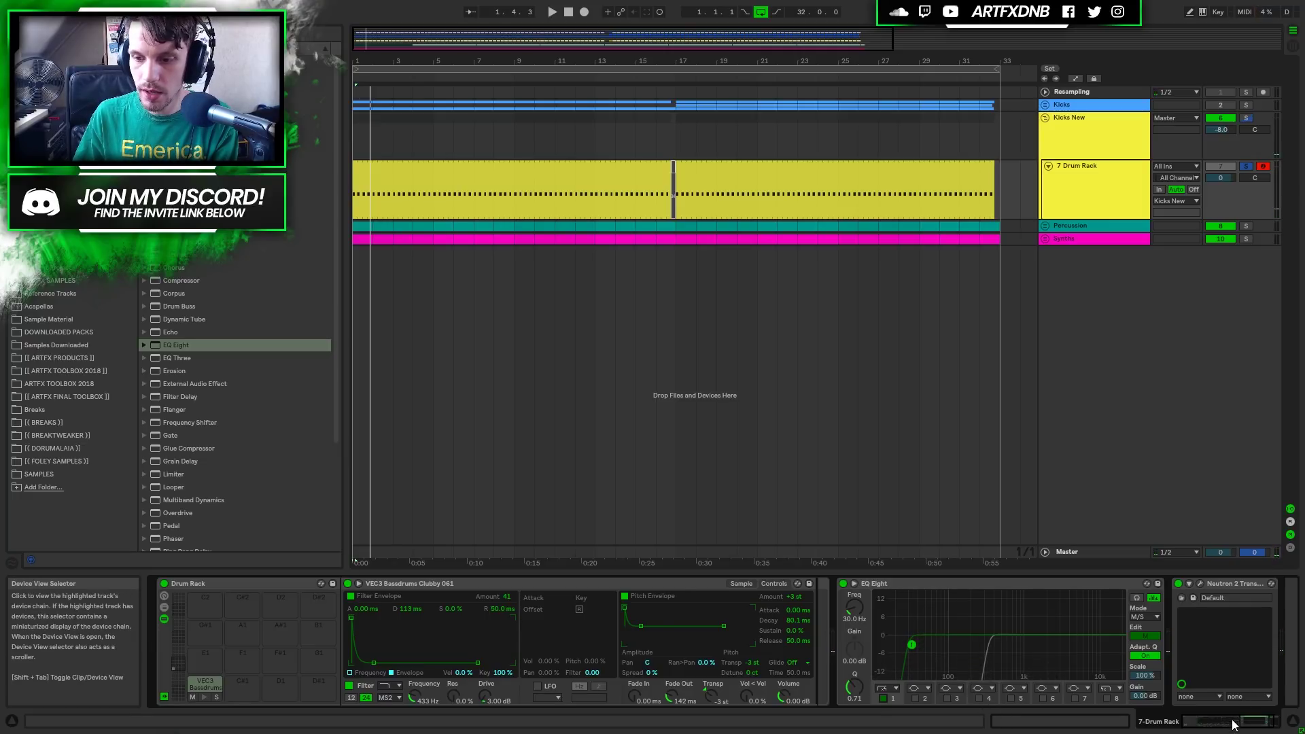
Duplicate the processed 7-Drum Rack track, solo the duplicate, and select its first clip.
click(1268, 723)
right_click(1087, 171)
click(1092, 205)
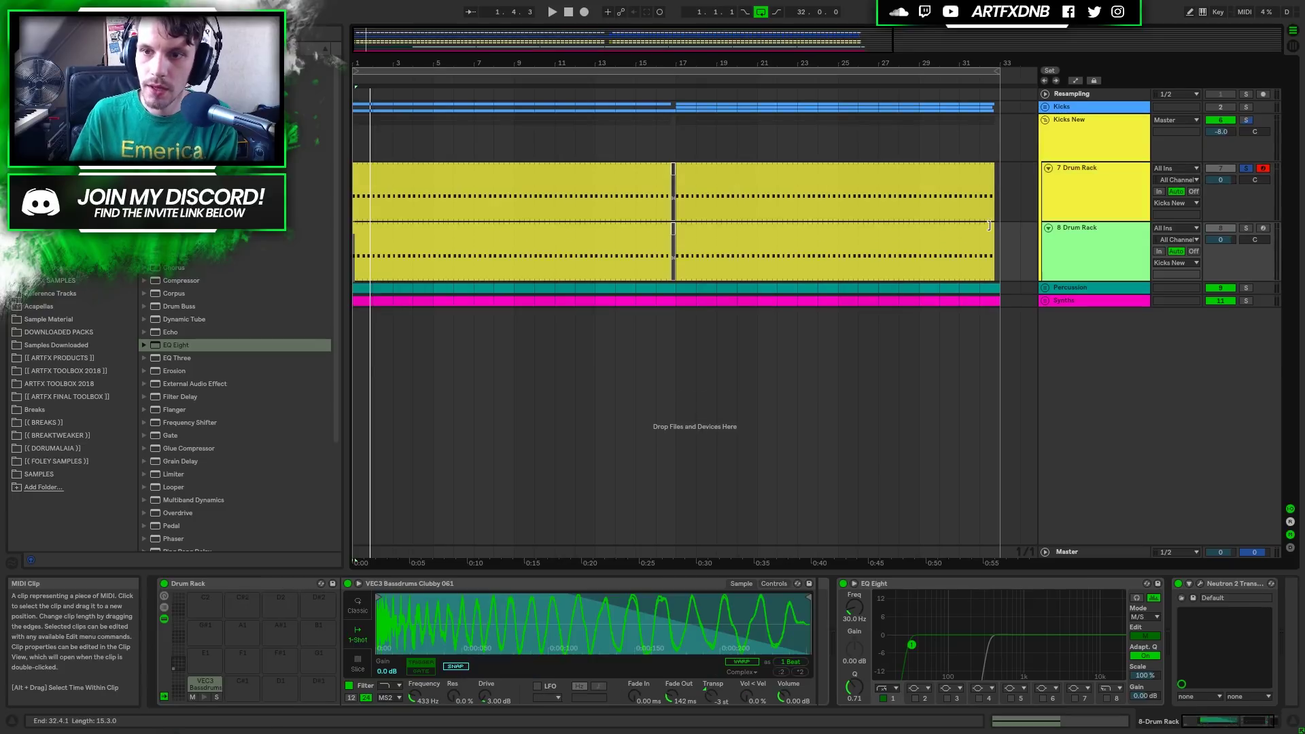
click(1246, 228)
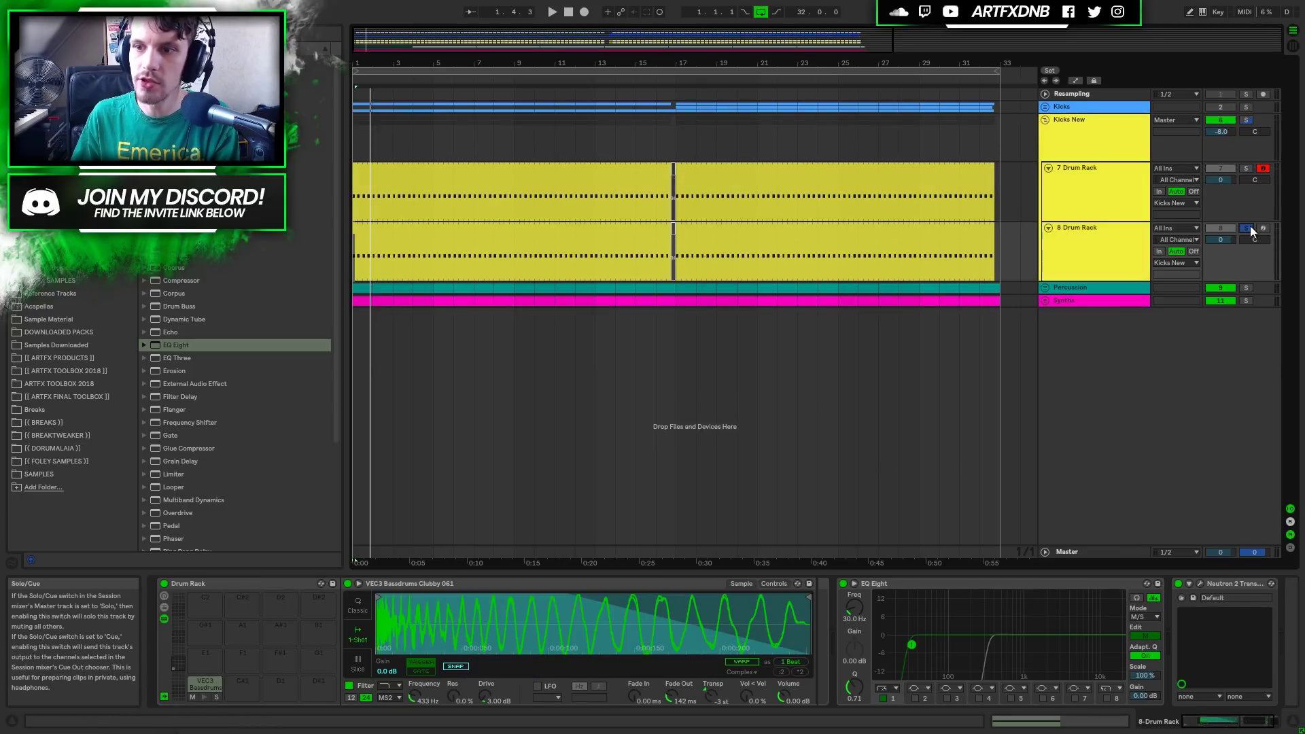
click(609, 230)
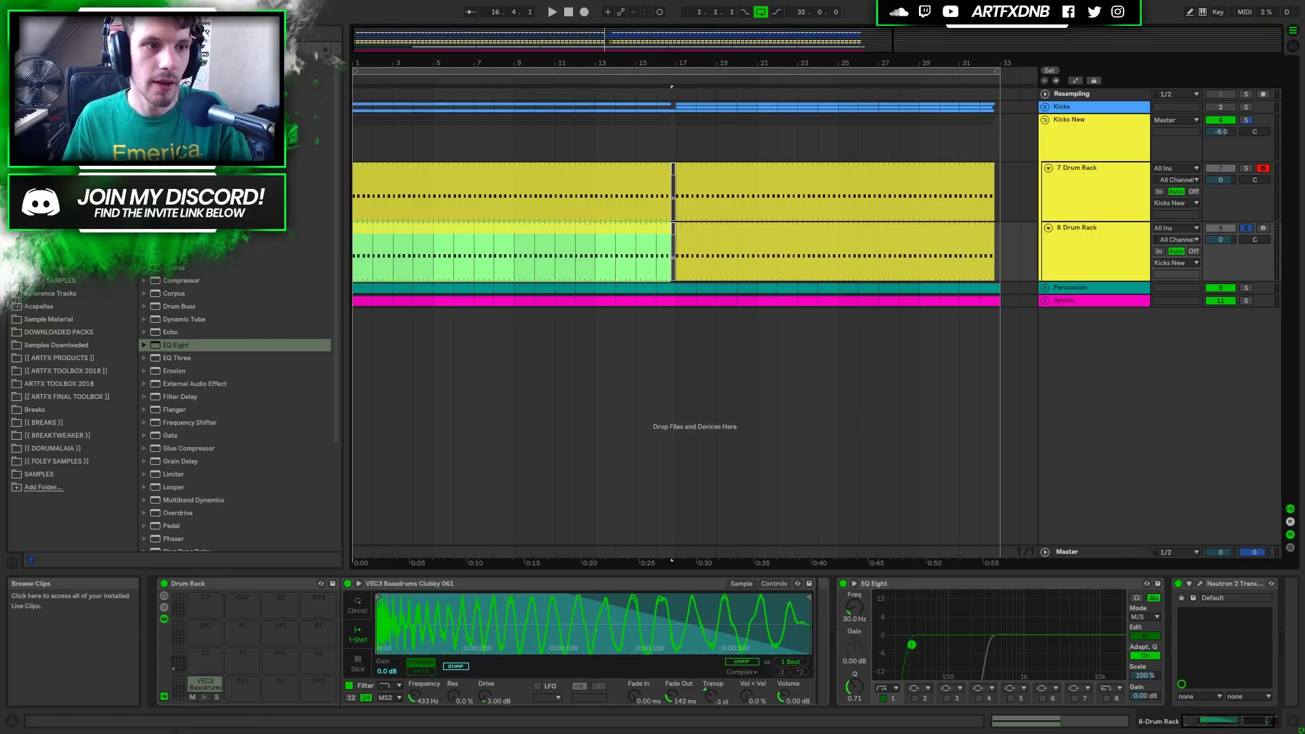
Insert the ValhallaVintageVerb reverb after Neutron 2 Transient Shaper on the duplicated 8-Drum Rack track.
click(39, 185)
scroll(211, 311, down, 7)
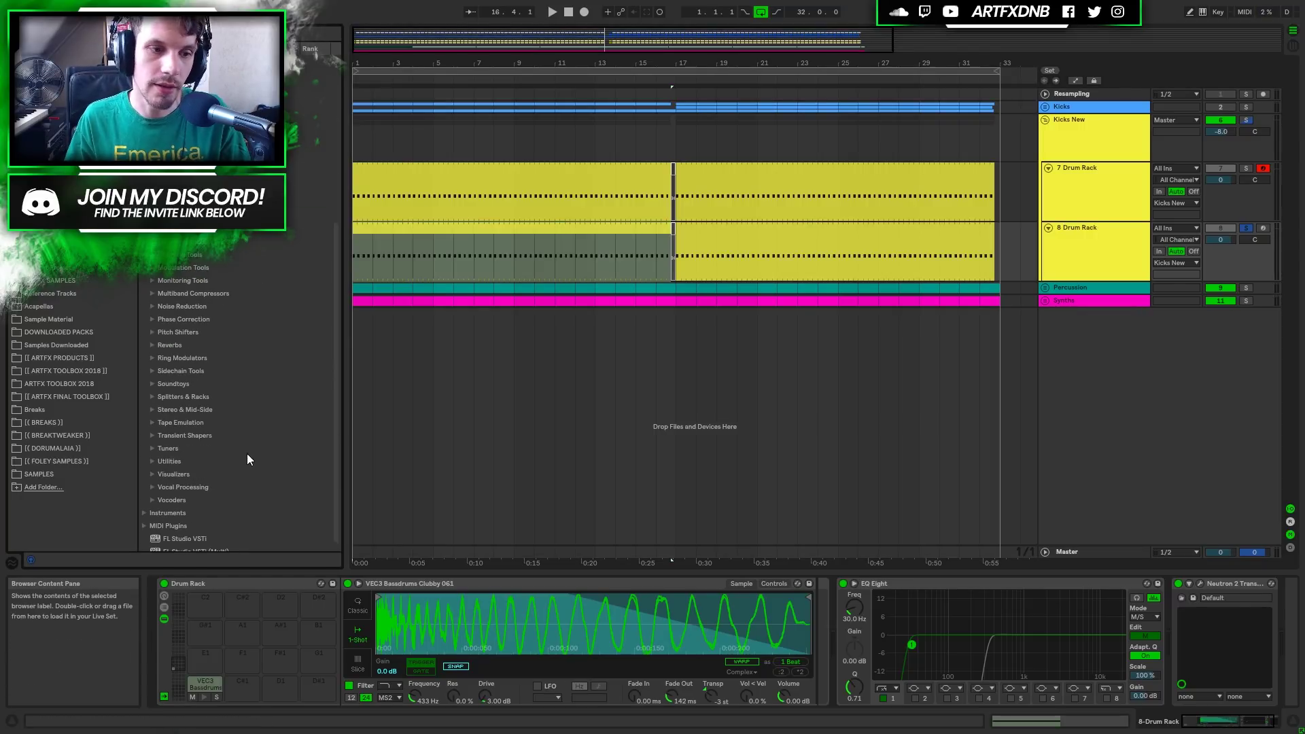
click(152, 345)
scroll(273, 467, down, 4)
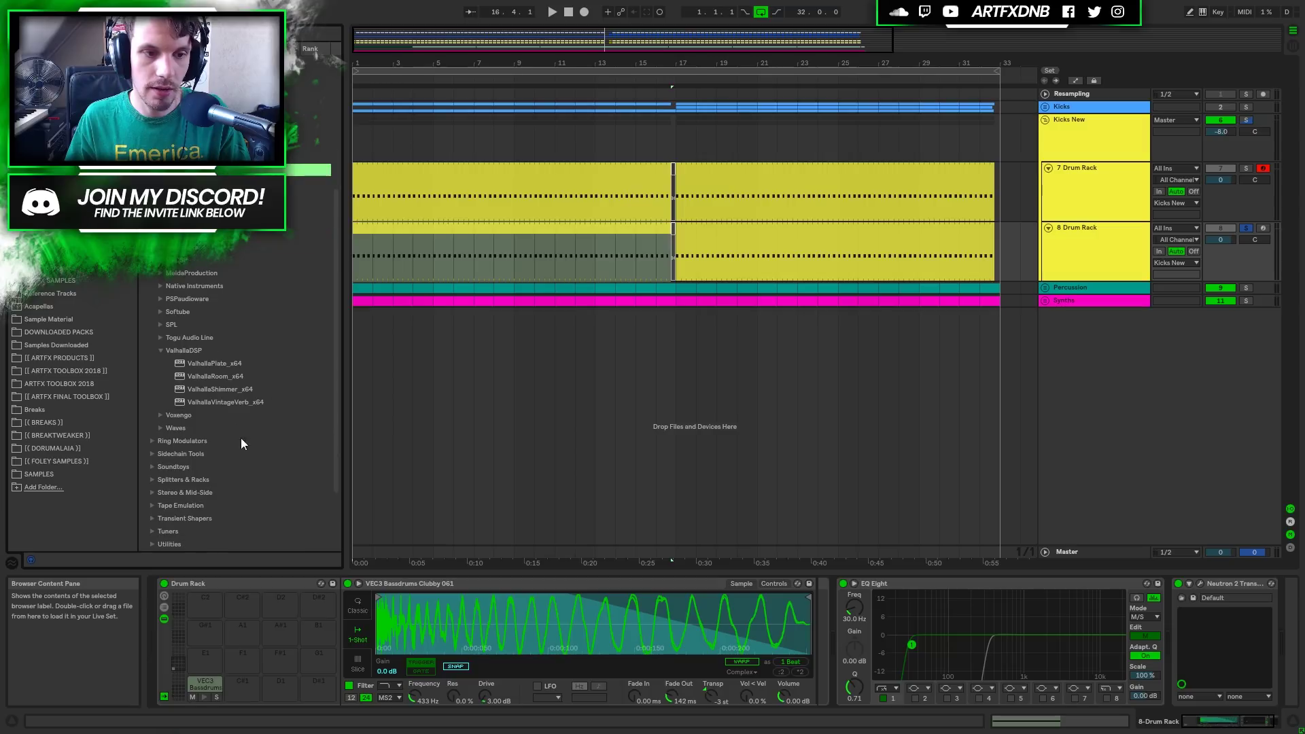
drag(222, 402, 1152, 409)
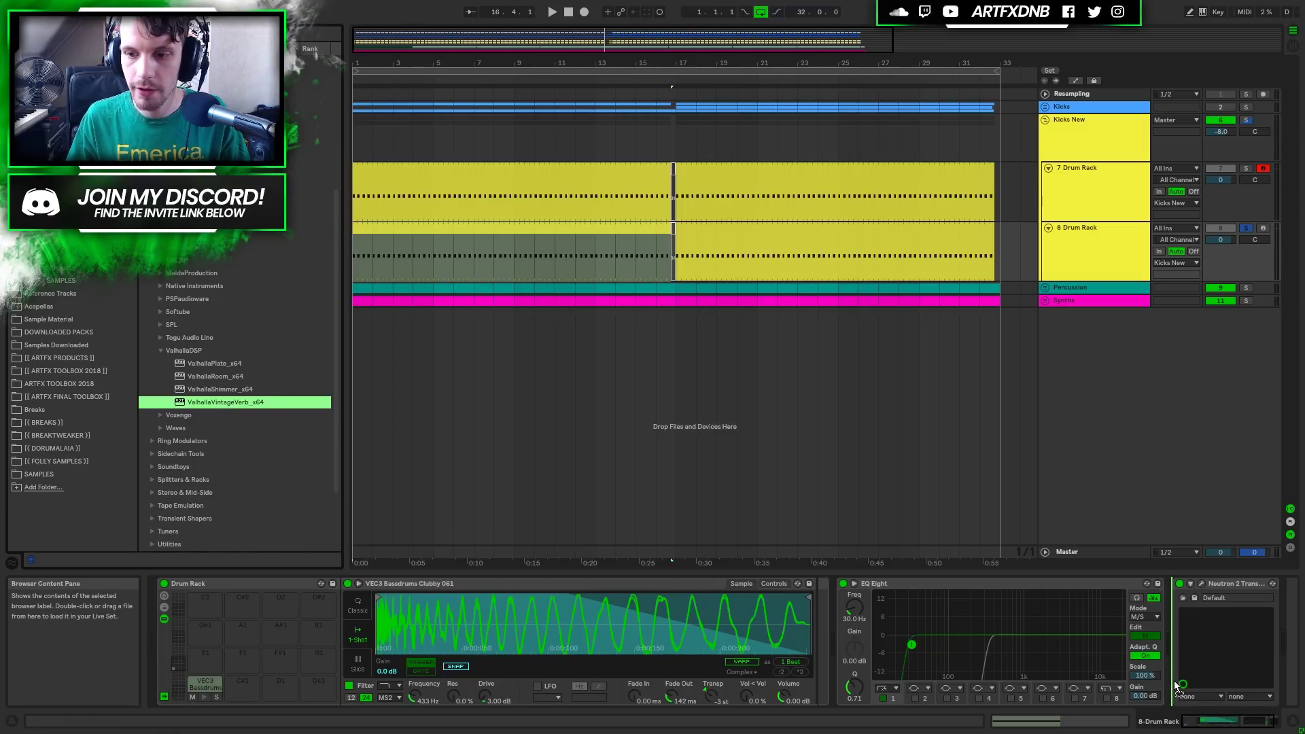
mouse_move(1265, 641)
mouse_down()
mouse_move(1285, 637)
mouse_move(1242, 641)
mouse_up()
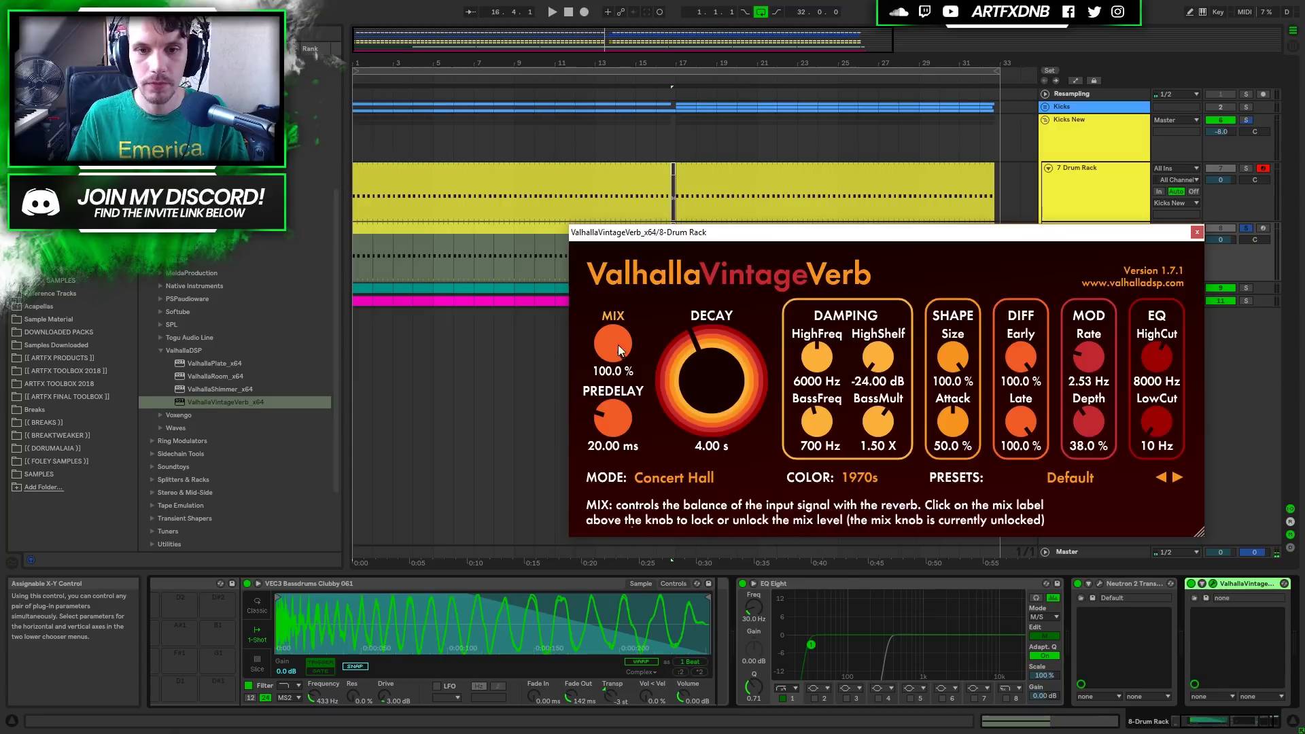
Load the Halls preset 300 Small Hall in ValhallaVintageVerb with the mix at 100%, and audition the reverb.
drag(1030, 240, 932, 238)
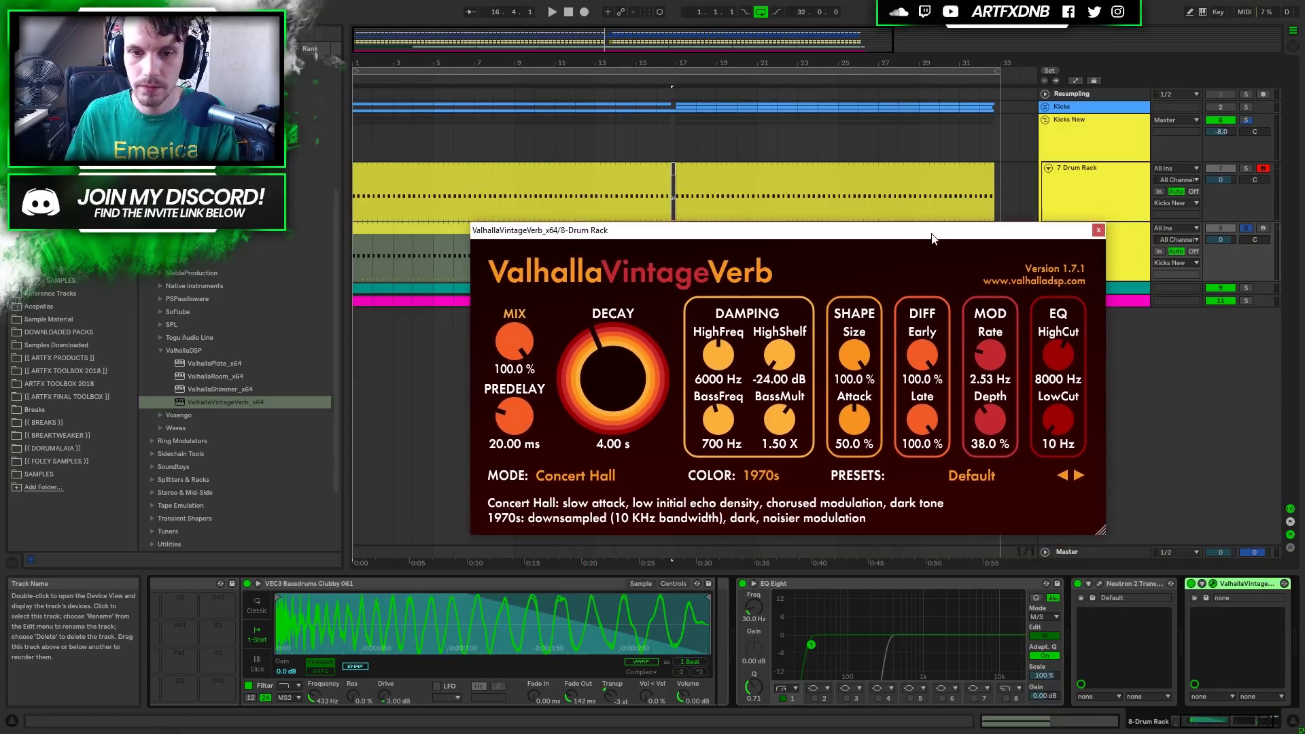
click(979, 486)
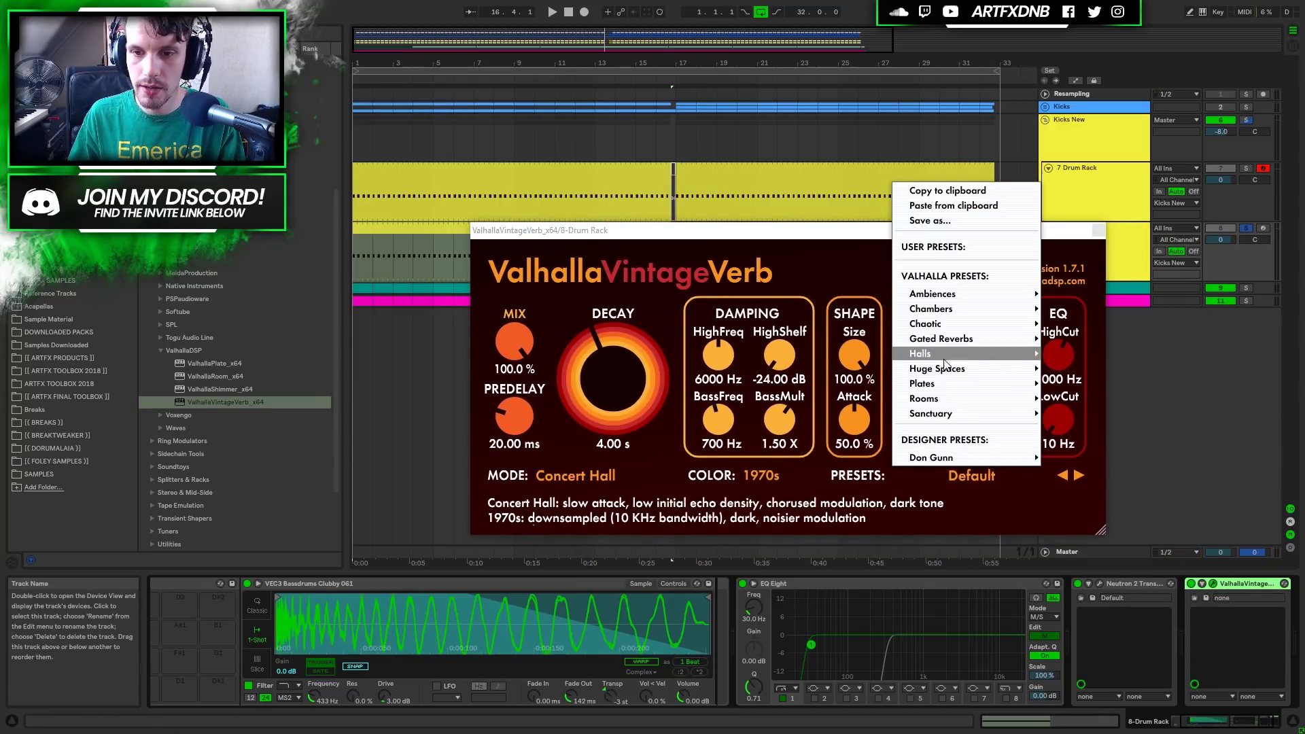
mouse_move(1017, 359)
click(1089, 355)
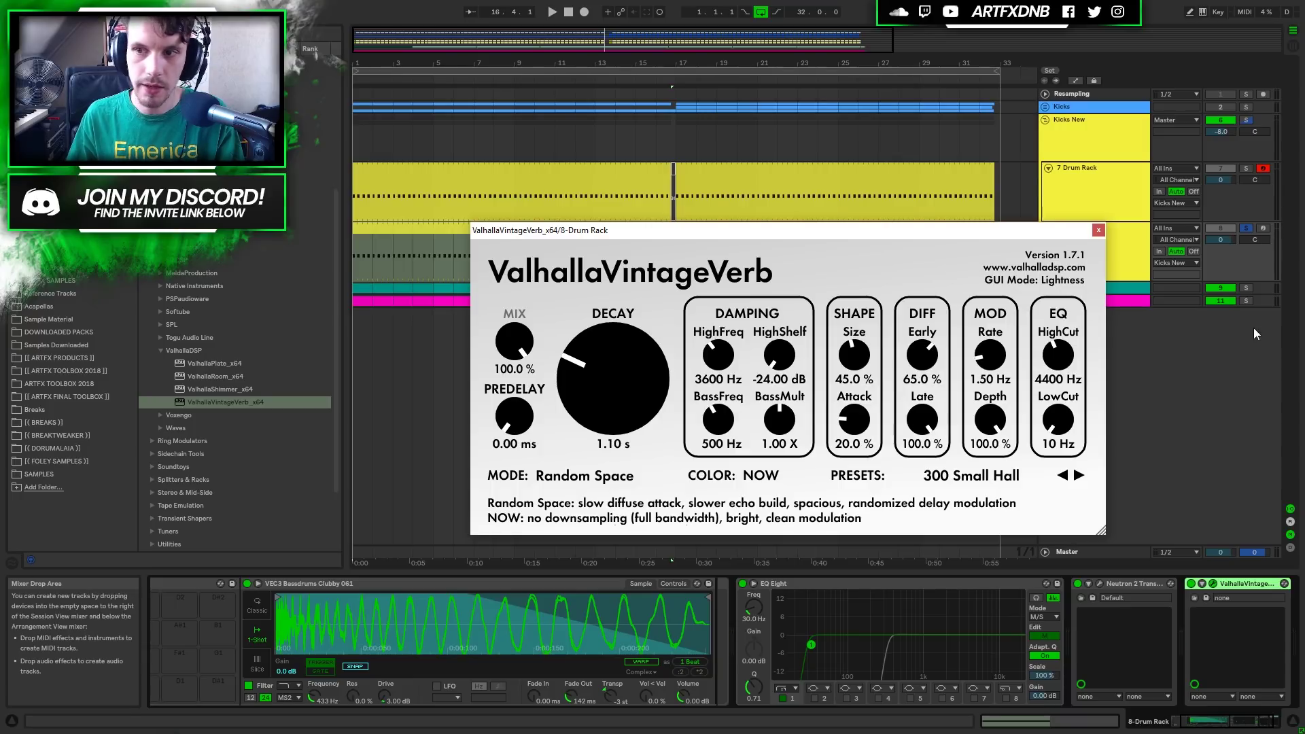
key(space)
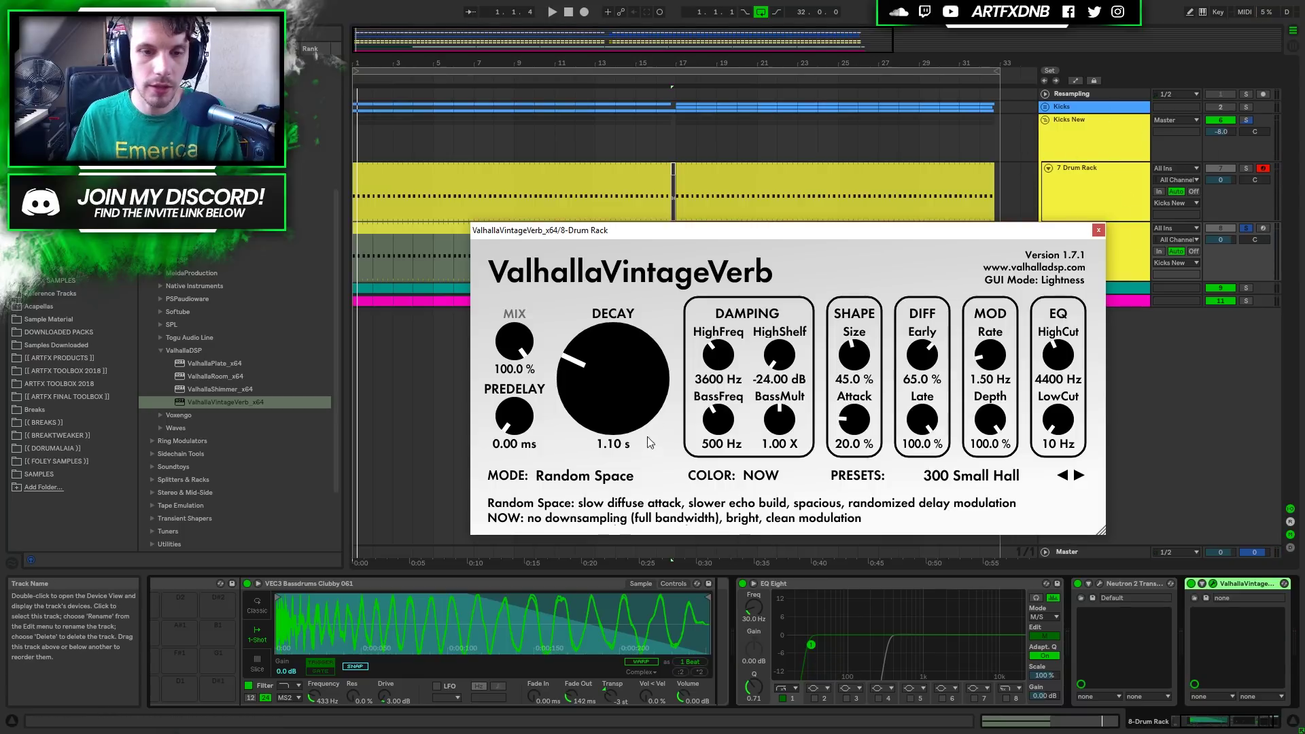
key(space)
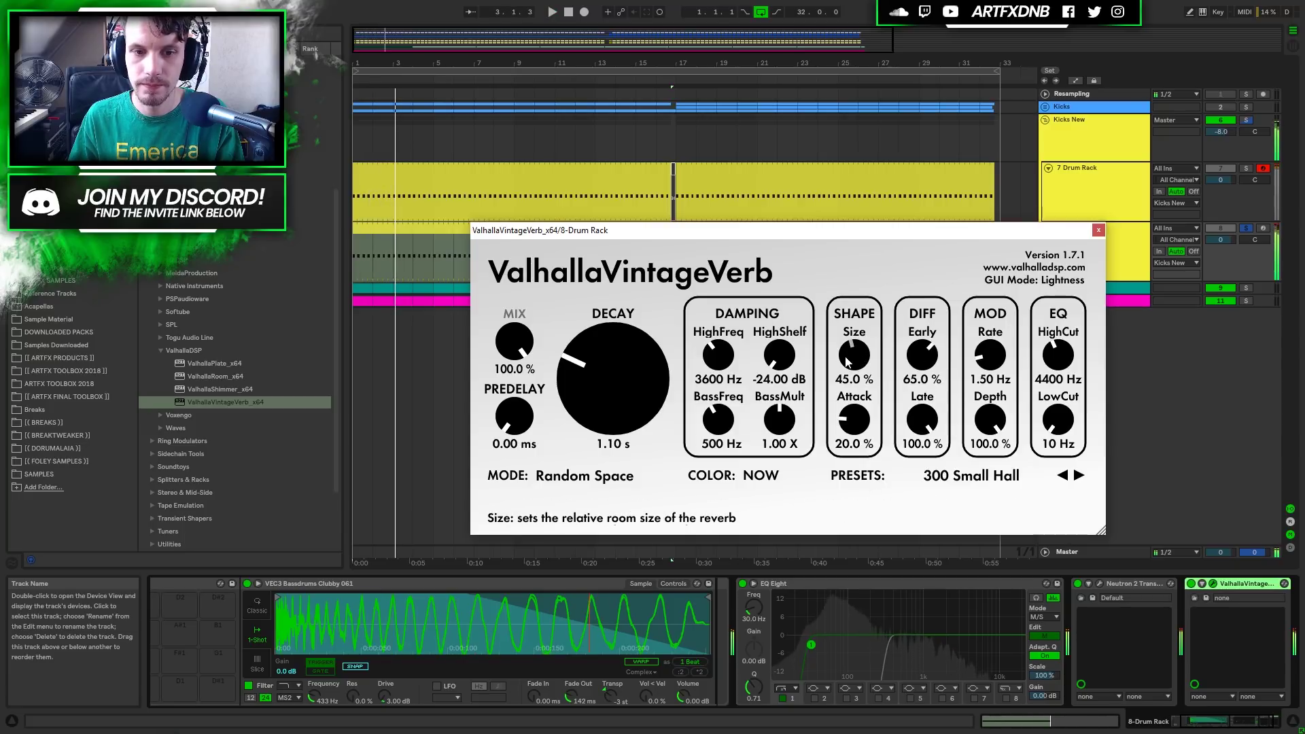
Stop playback and insert Xfer Records LFOTool after ValhallaVintageVerb on the 8-Drum Rack track.
key(space)
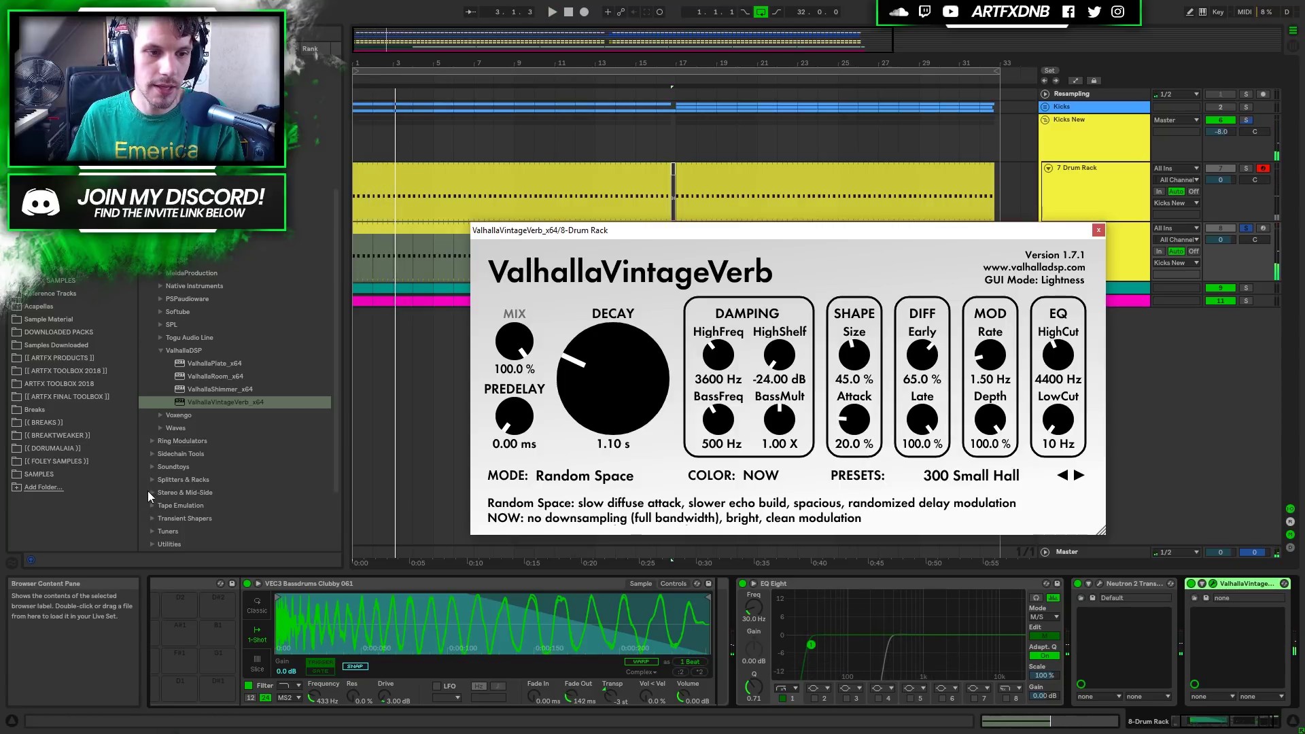
click(152, 454)
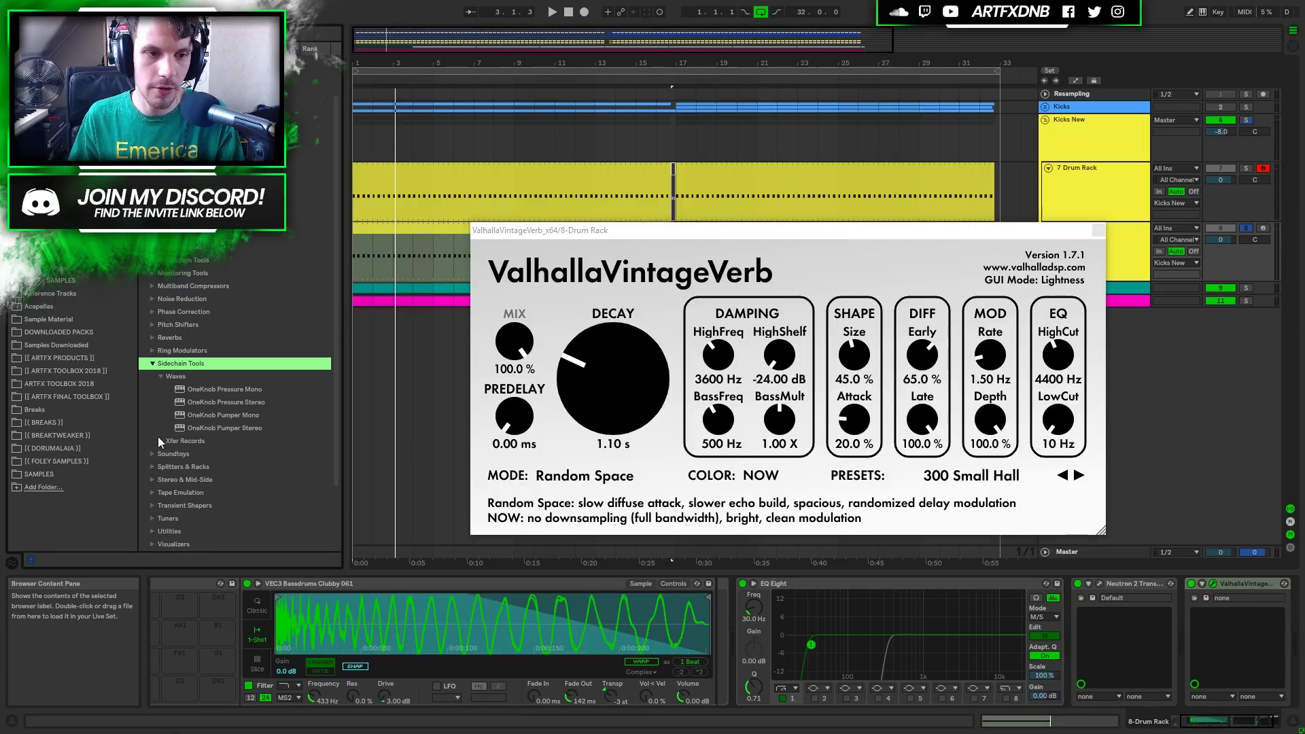
click(161, 442)
drag(214, 406, 1276, 638)
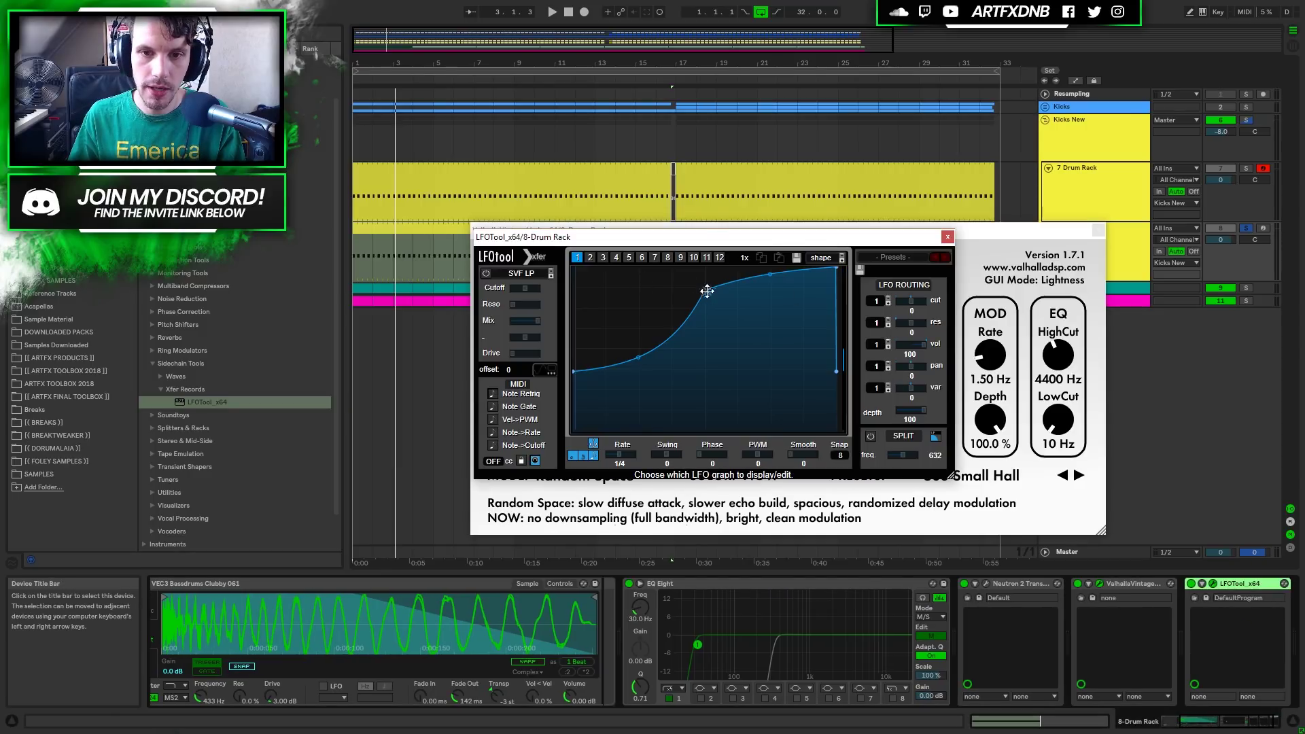
Reshape LFOTool's volume curve by raising the middle point to maximum, lowering the start near zero, and steepening the rise during playback.
drag(707, 291, 706, 241)
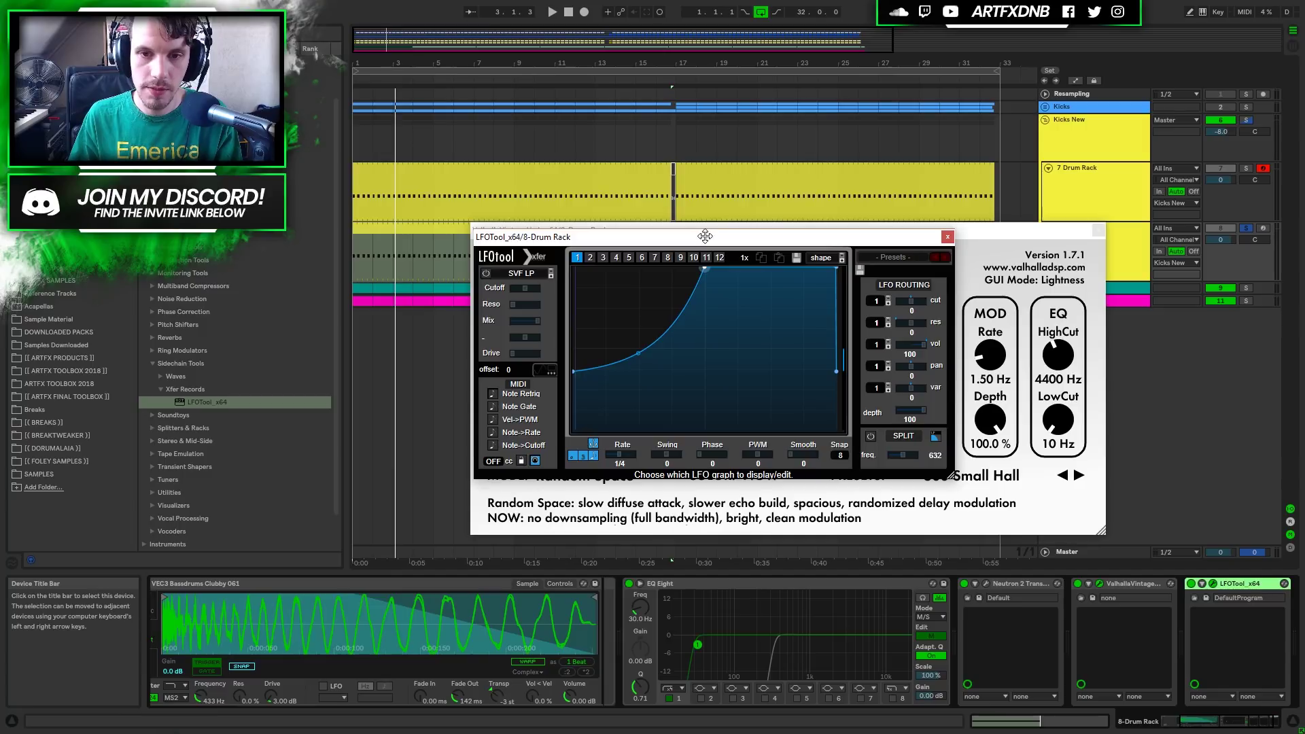
drag(573, 373, 574, 430)
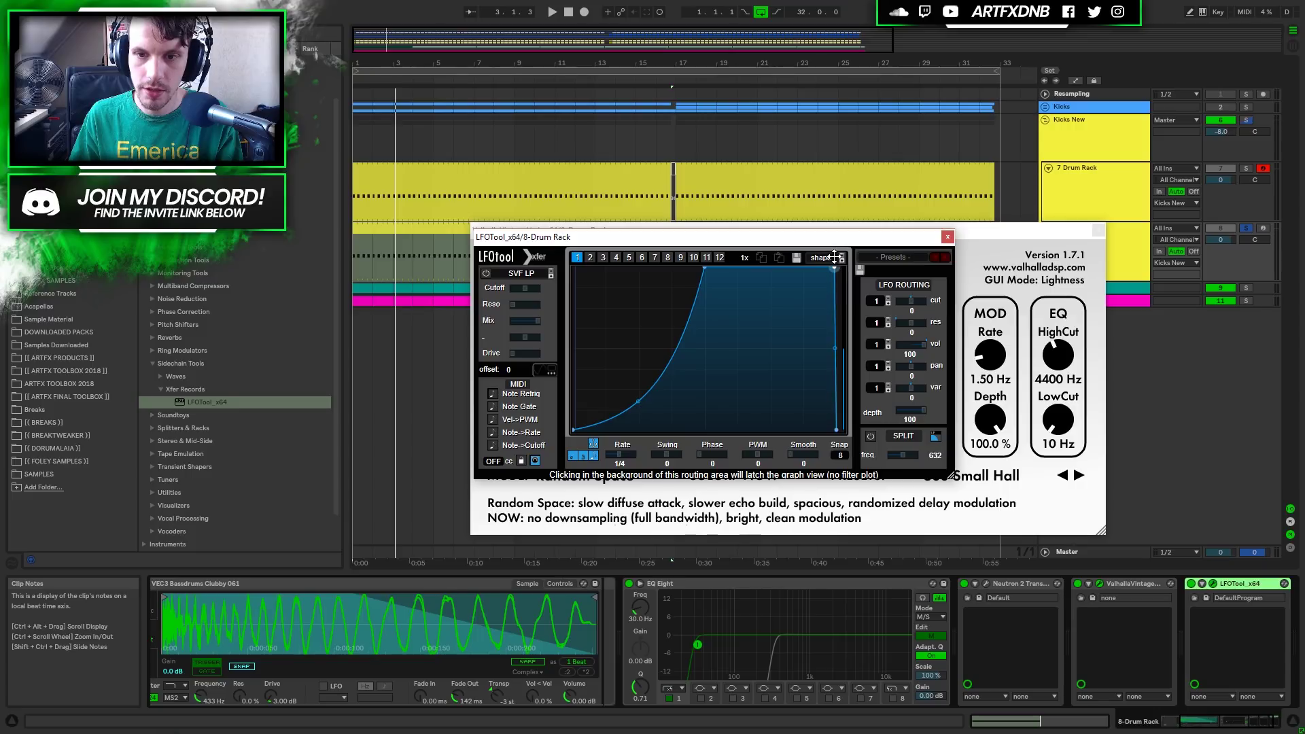
key(space)
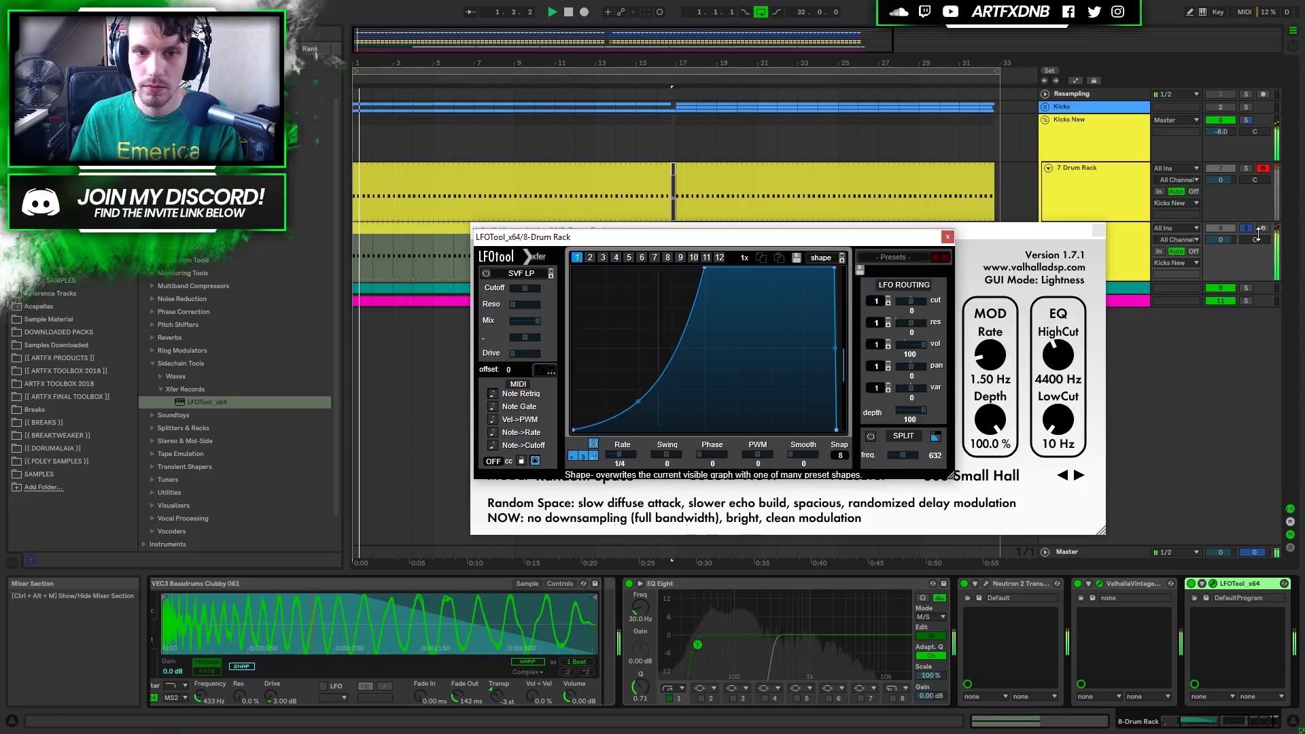
drag(640, 400, 575, 412)
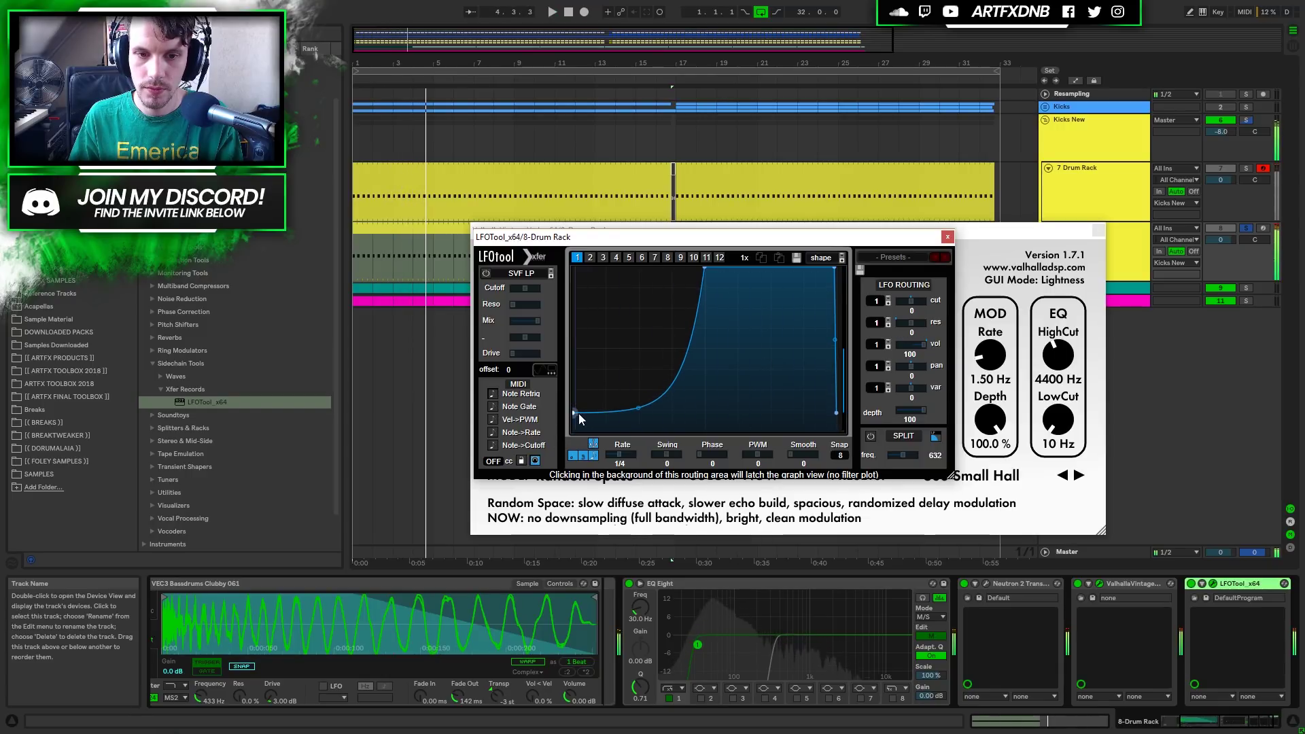
drag(575, 413, 567, 426)
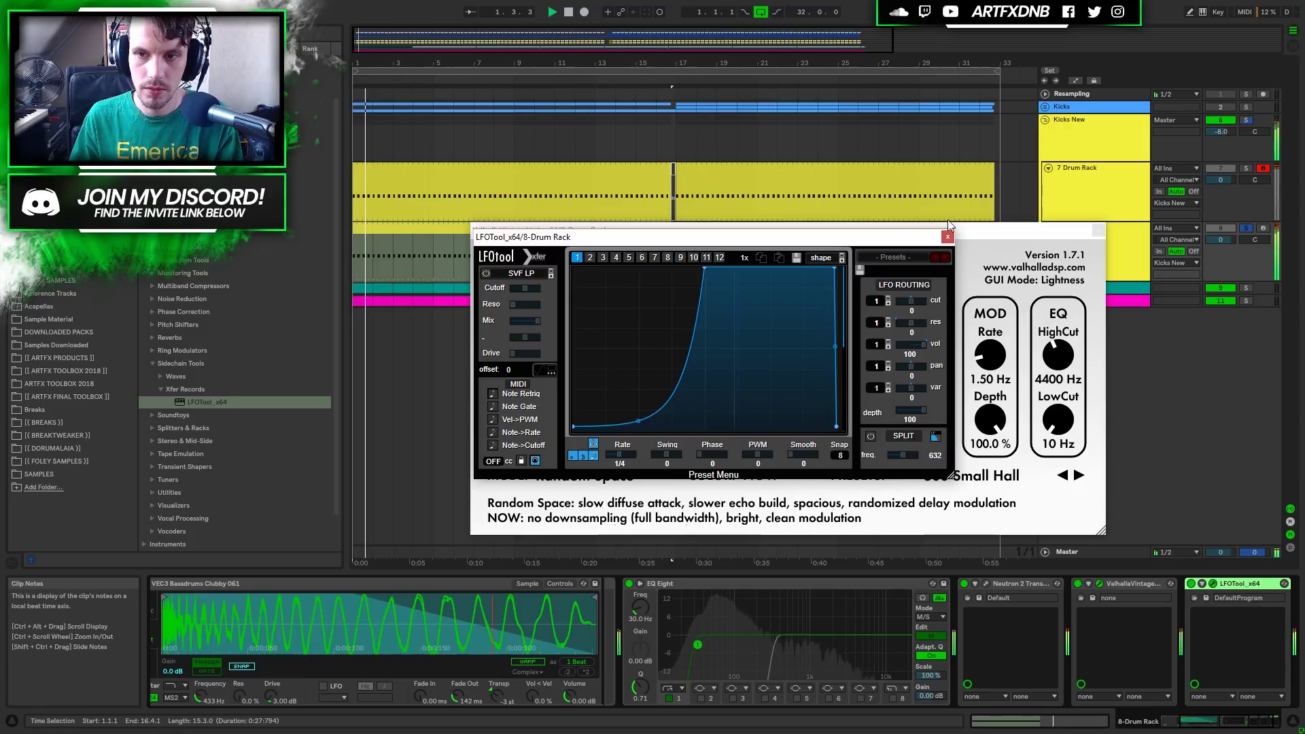
Close the LFOTool window and lower the 8-Drum Rack track's volume to -8.7 dB during playback.
click(946, 237)
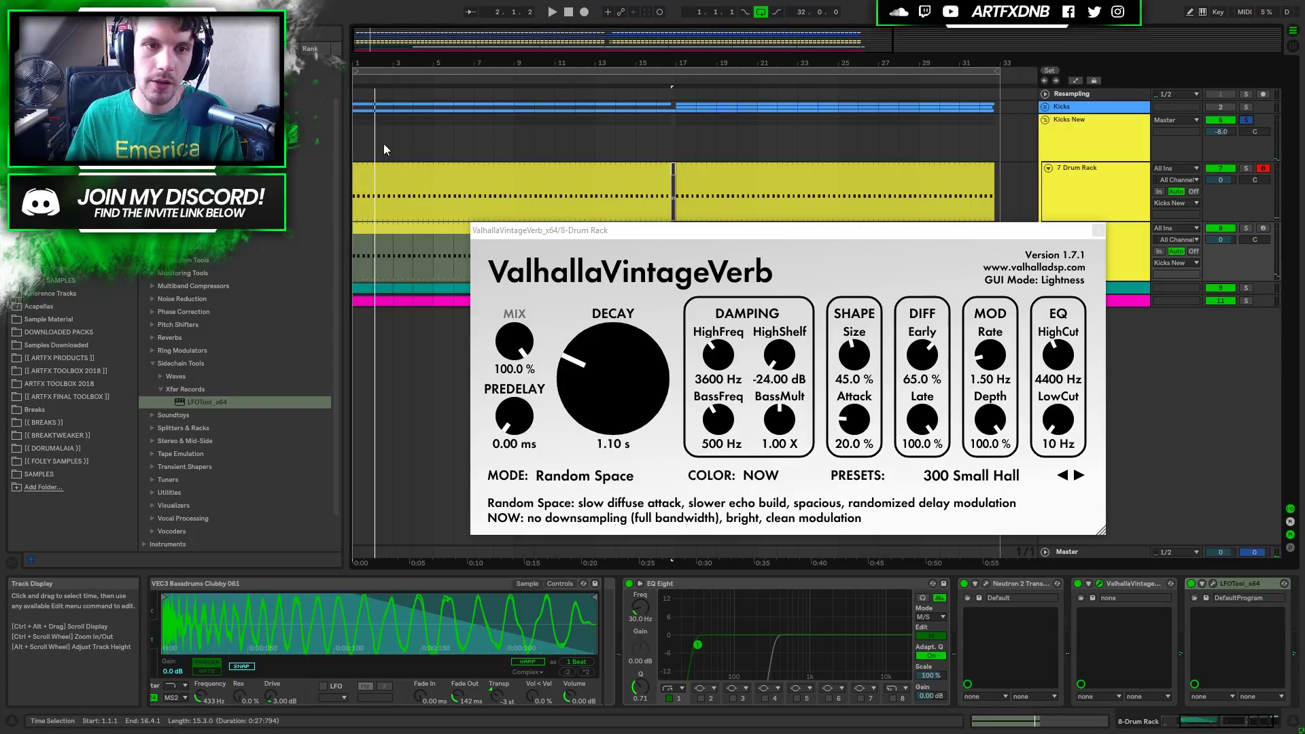
key(space)
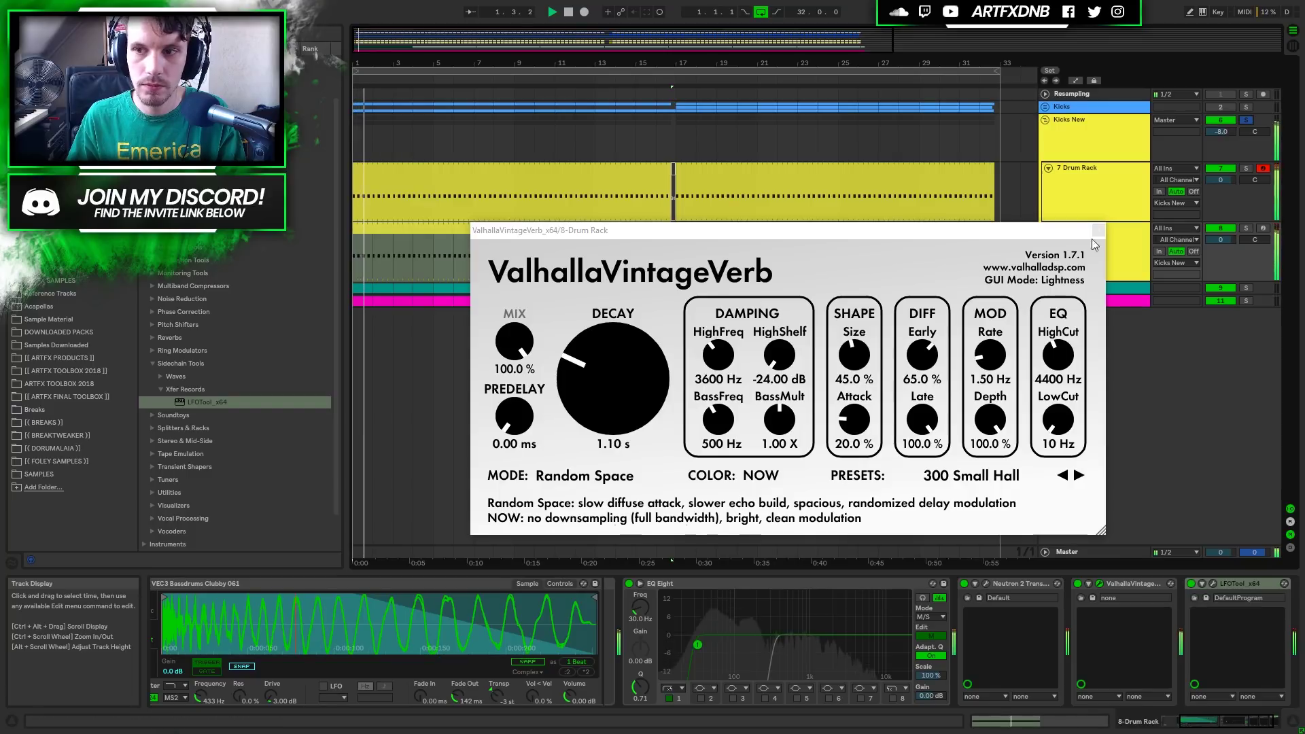
drag(1221, 240, 1222, 267)
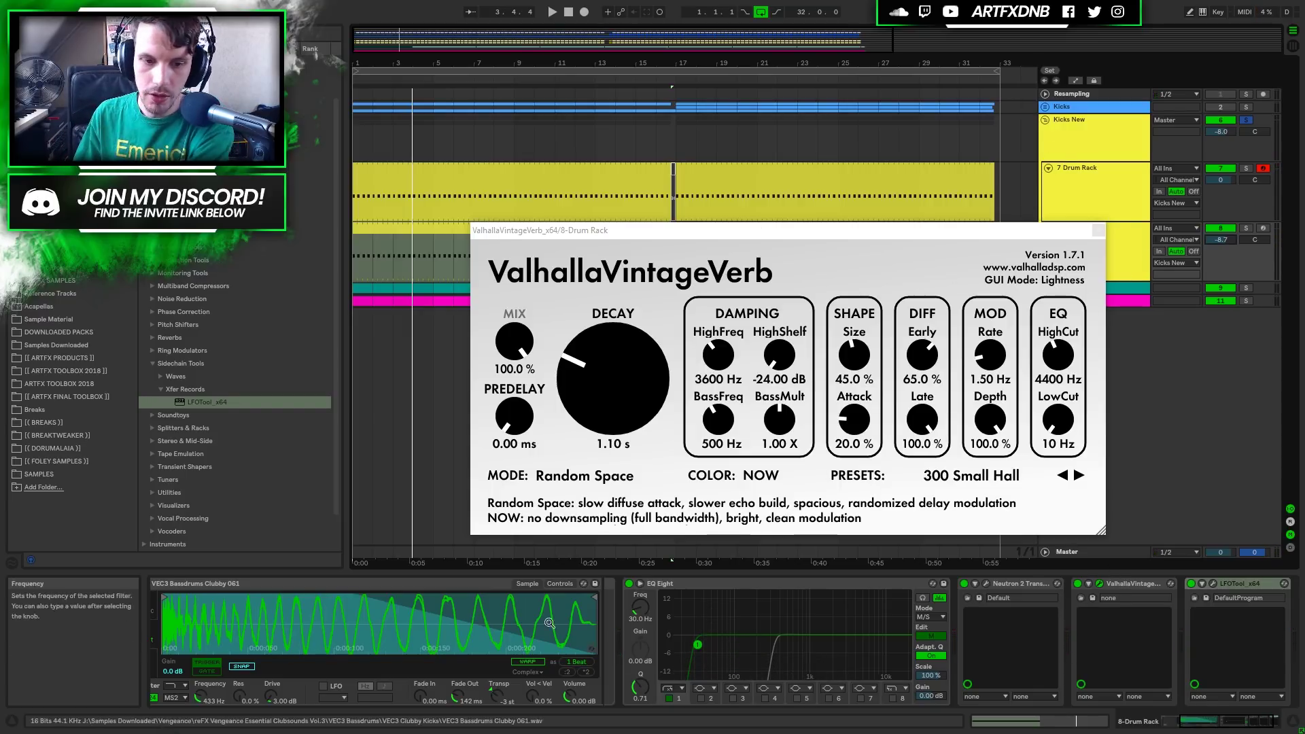
Insert Utility between ValhallaVintageVerb and LFOTool with its gain at -8 dB, and reset the 8-Drum Rack track's volume to 0.
drag(169, 497, 844, 642)
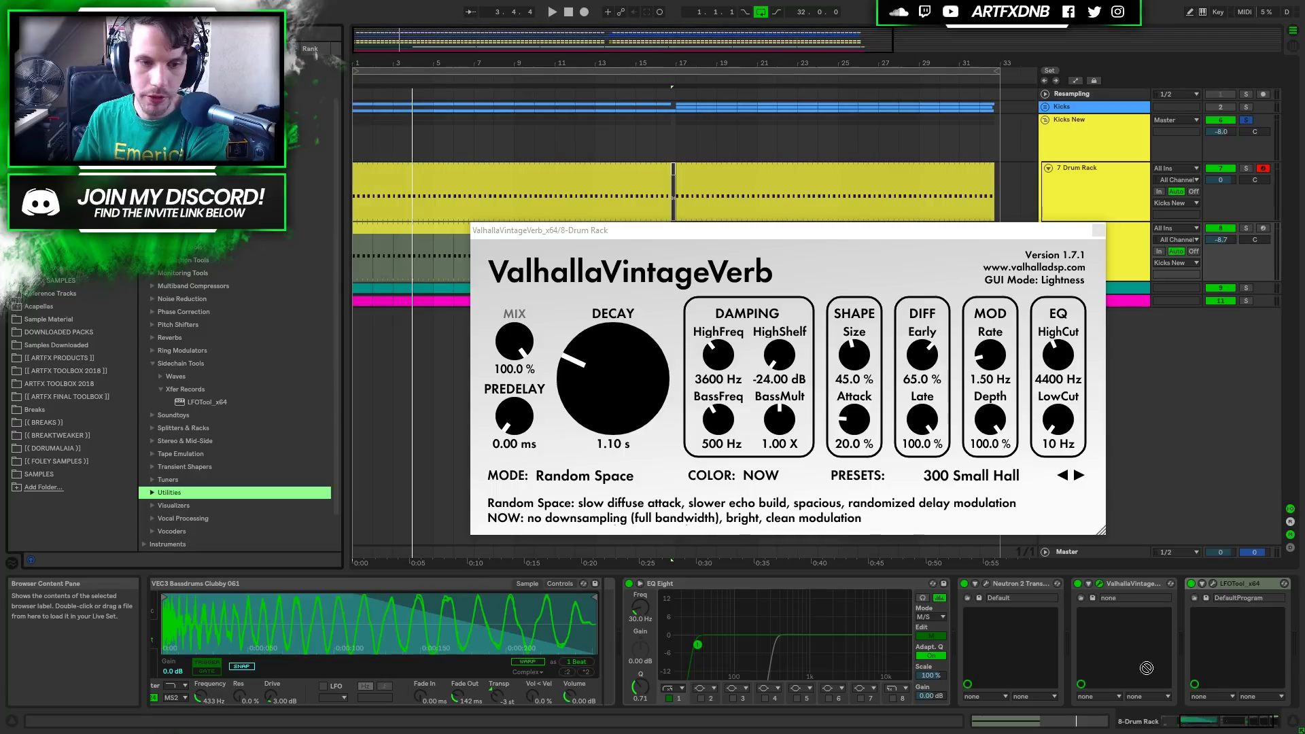
drag(1259, 611, 475, 571)
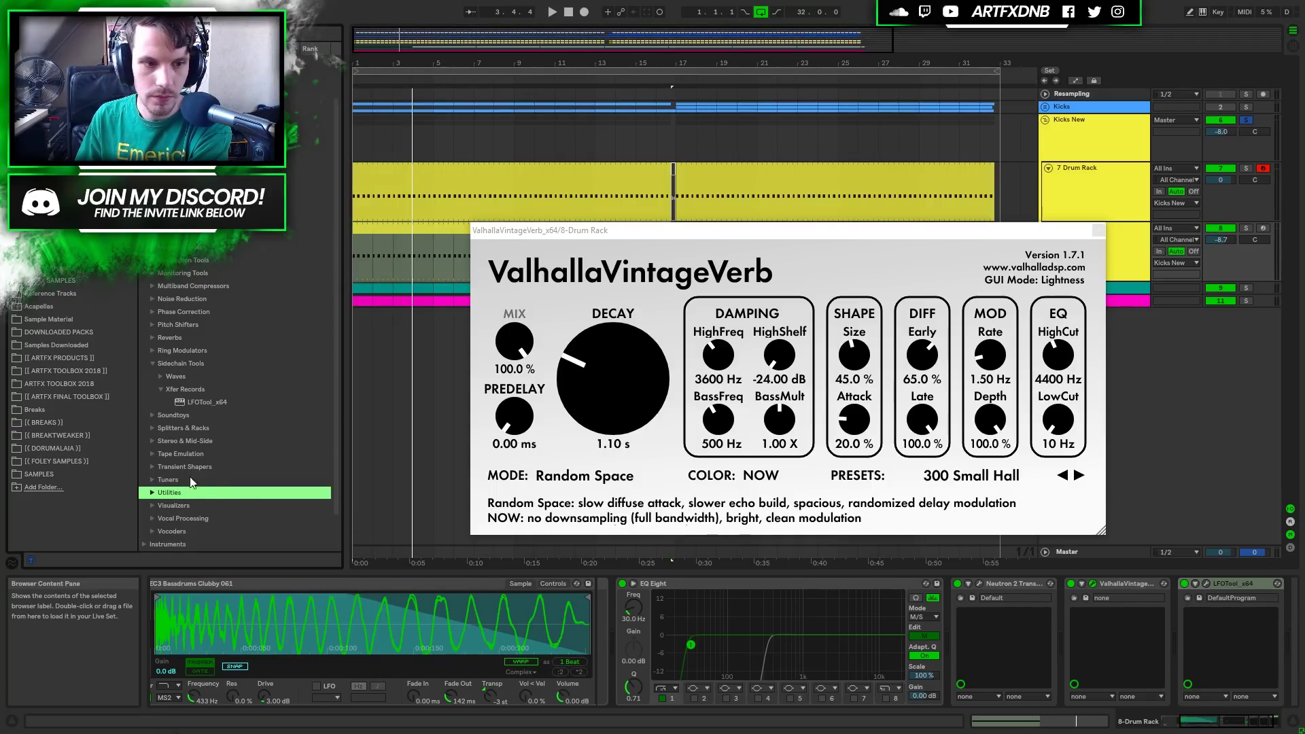
click(51, 145)
scroll(197, 408, down, 1)
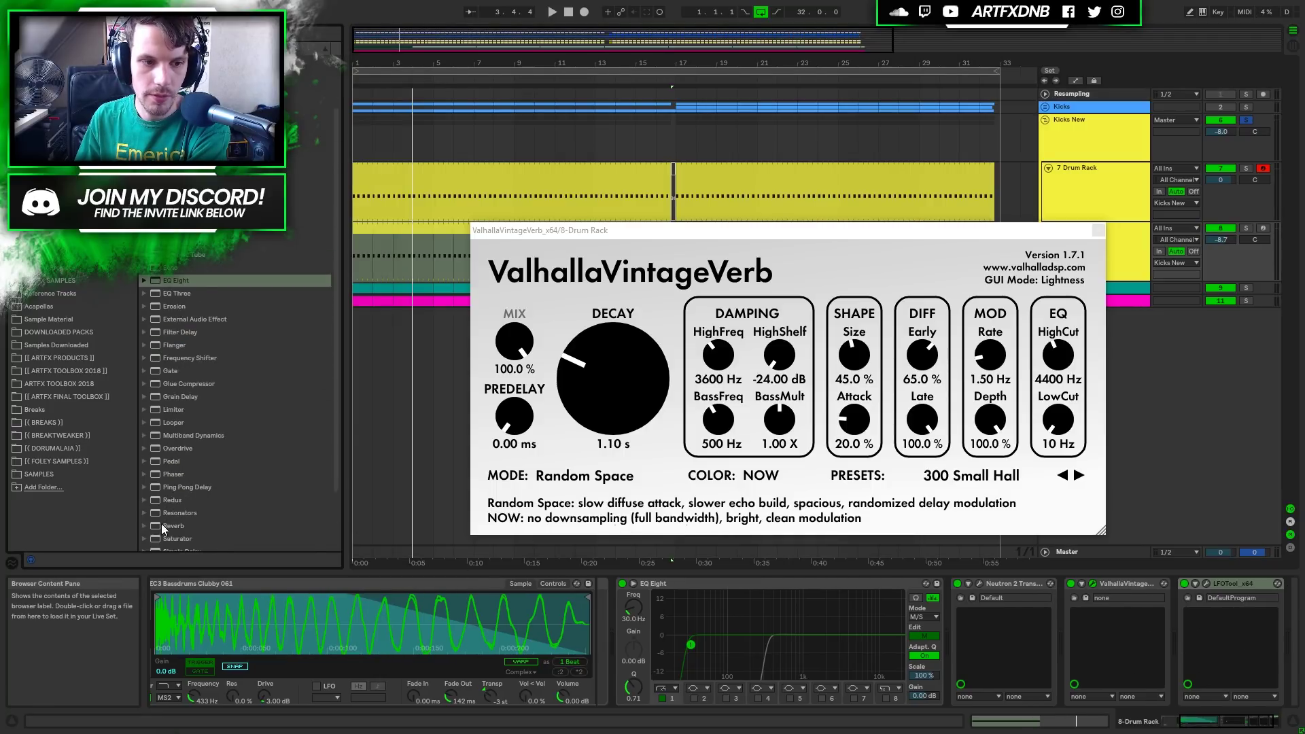
scroll(163, 529, down, 2)
drag(172, 518, 1125, 615)
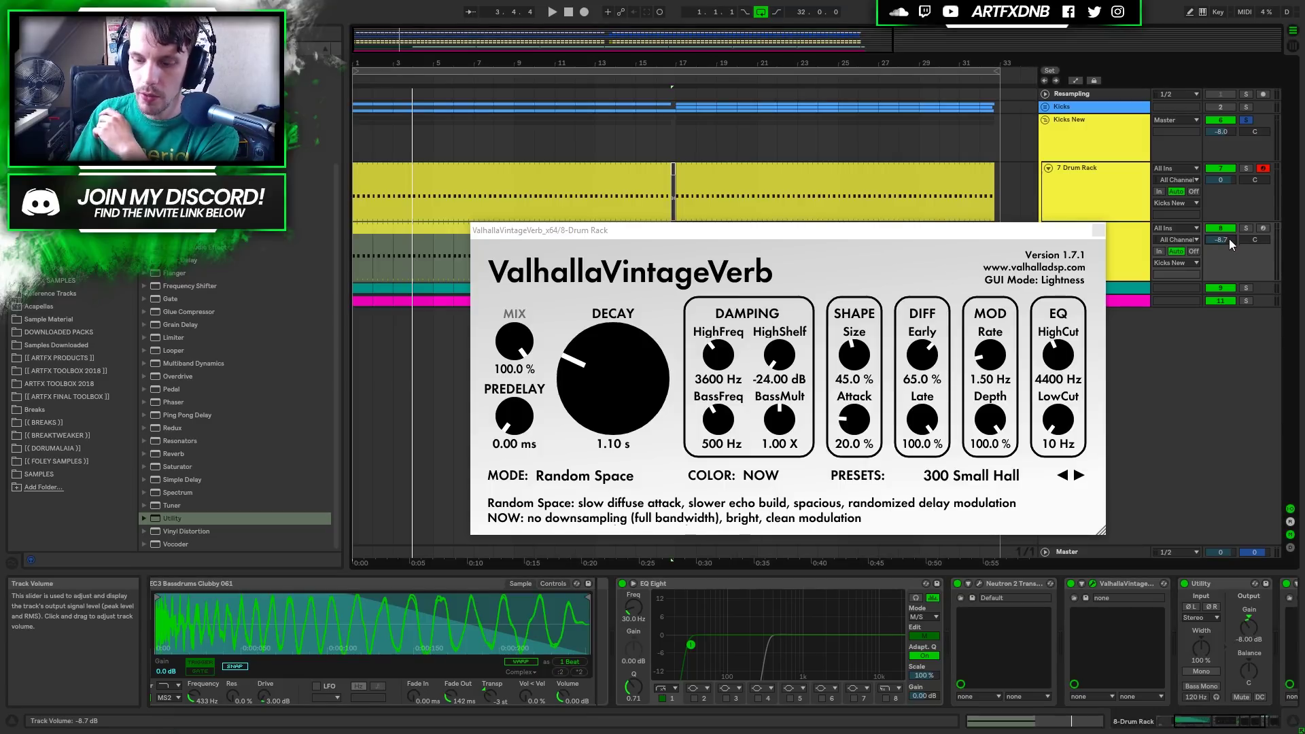
key(space)
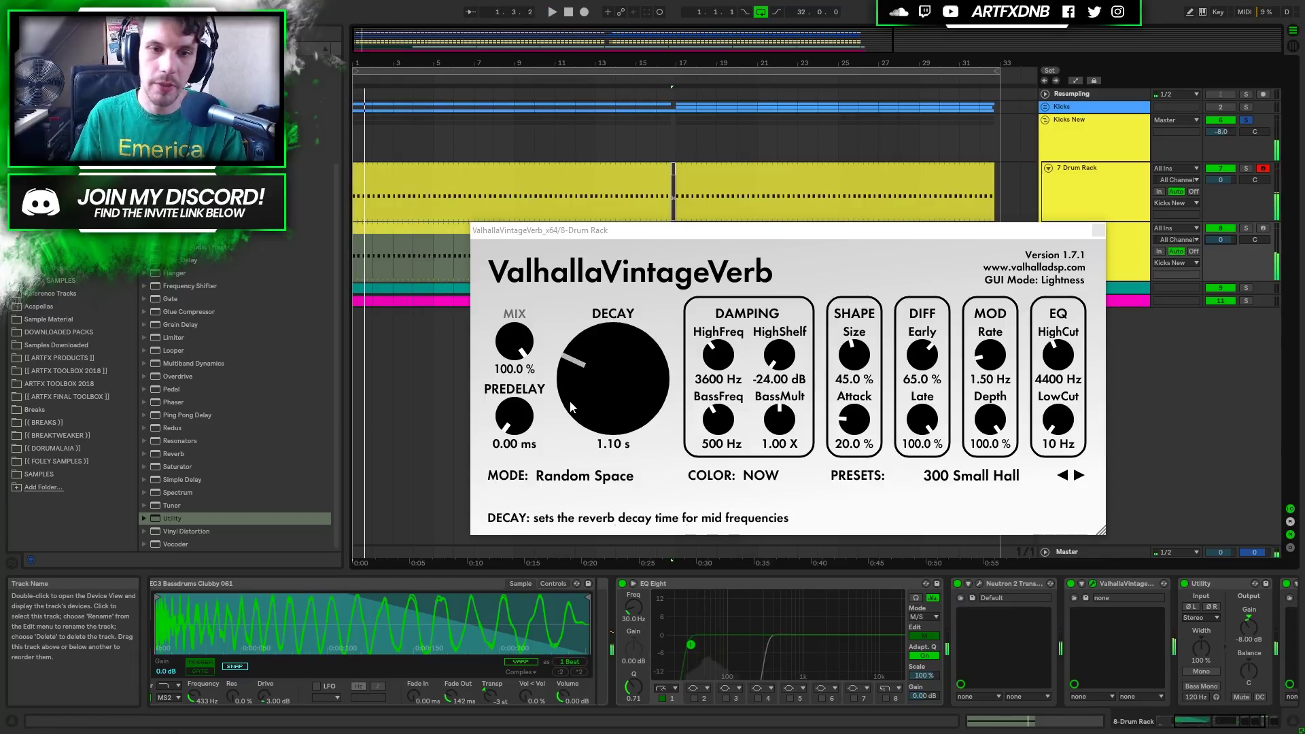
Audition successive ValhallaVintageVerb presets during playback, going through the Halls from Aerial Hall and on to Homestar Blade Runner.
click(1078, 476)
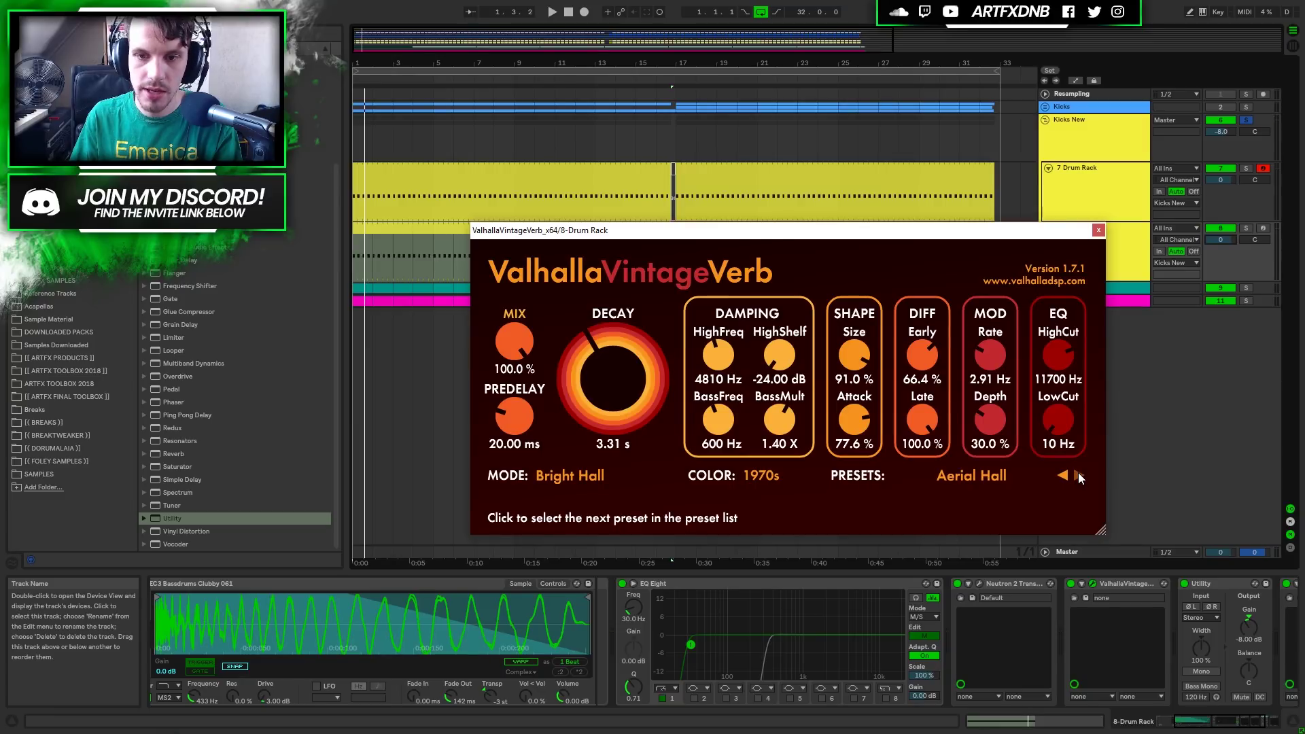
click(1079, 475)
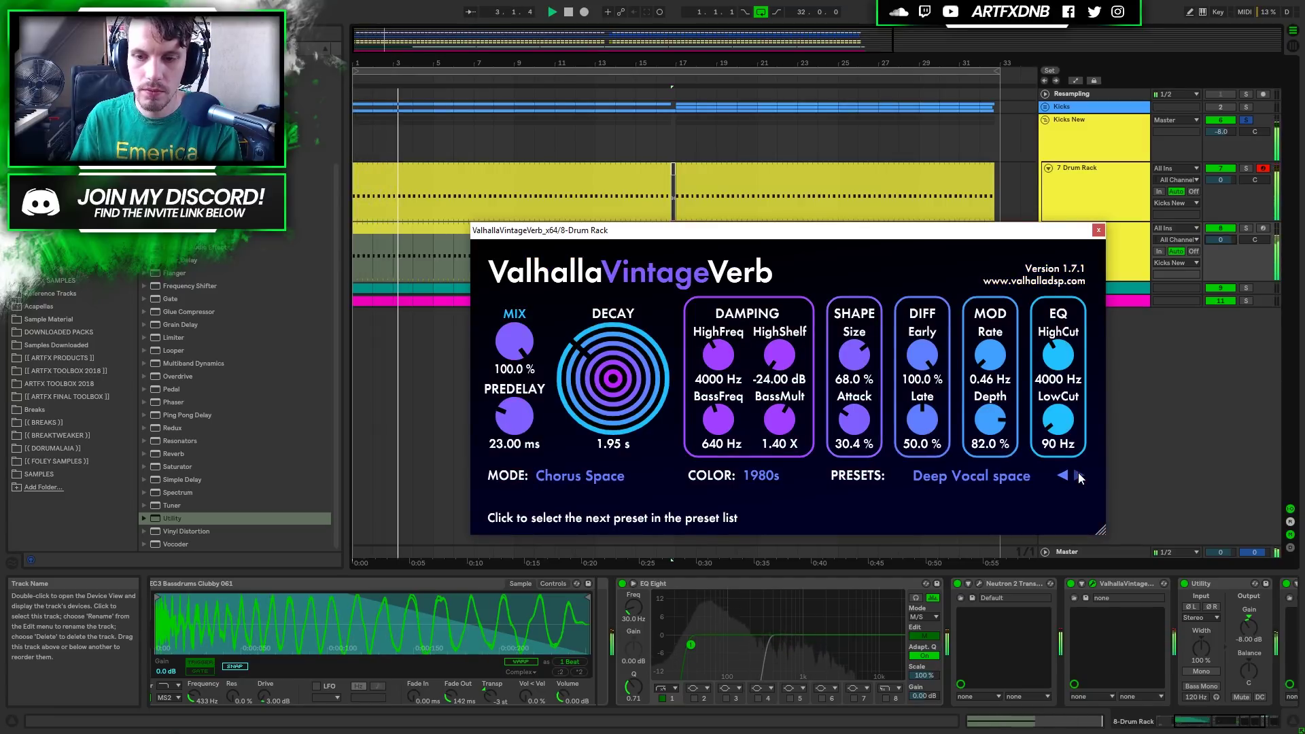
click(1079, 475)
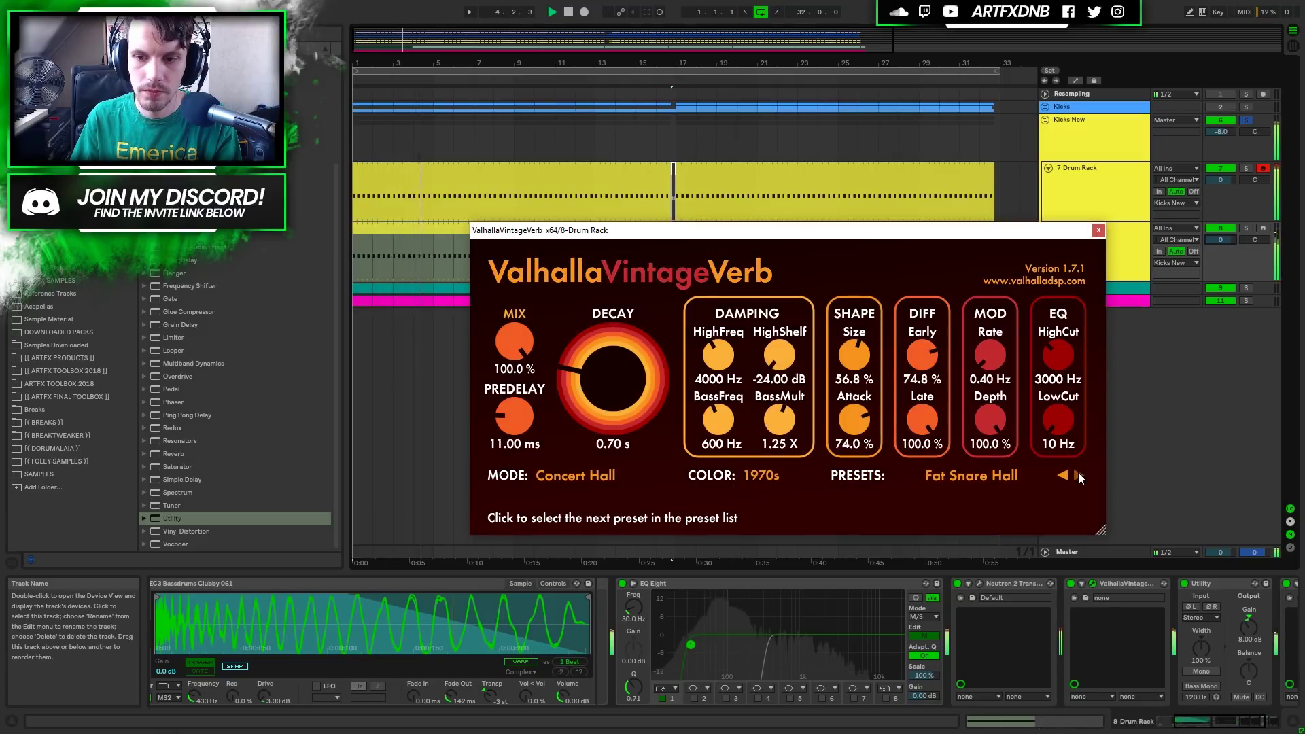
click(1078, 475)
click(1078, 475)
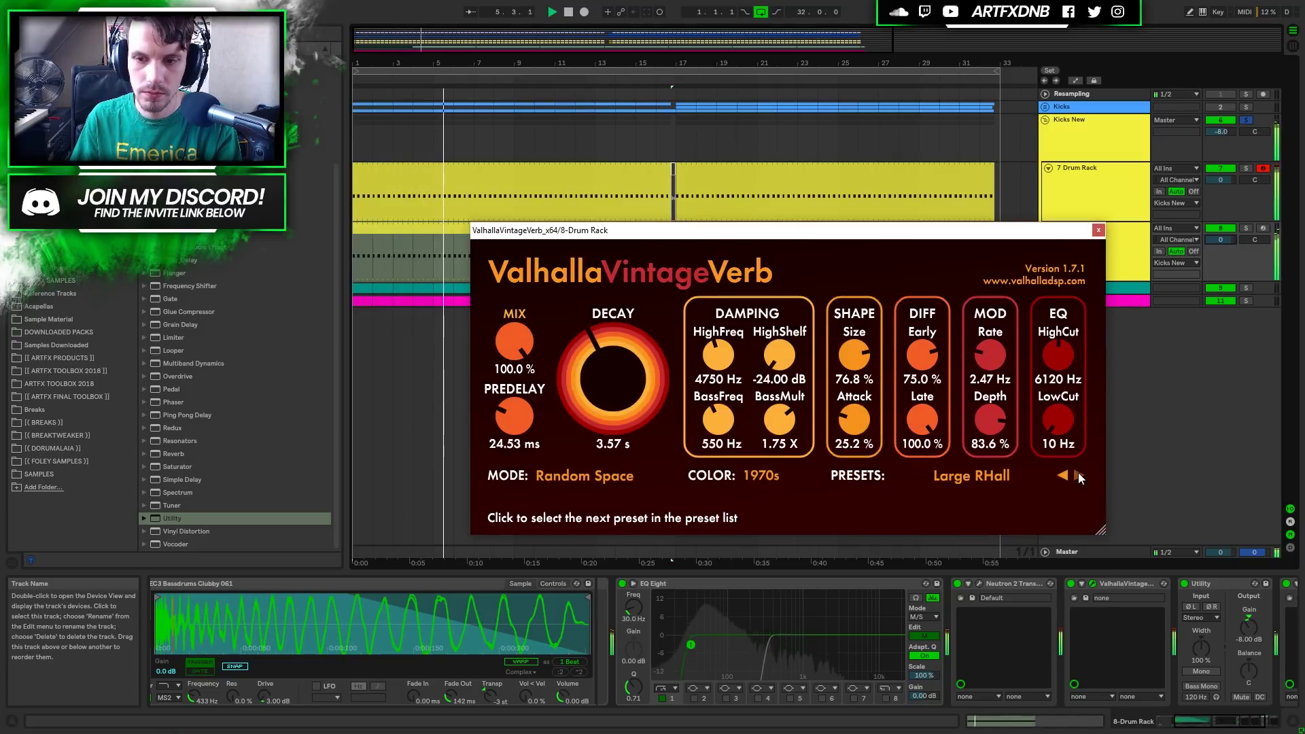
click(1078, 475)
click(1078, 476)
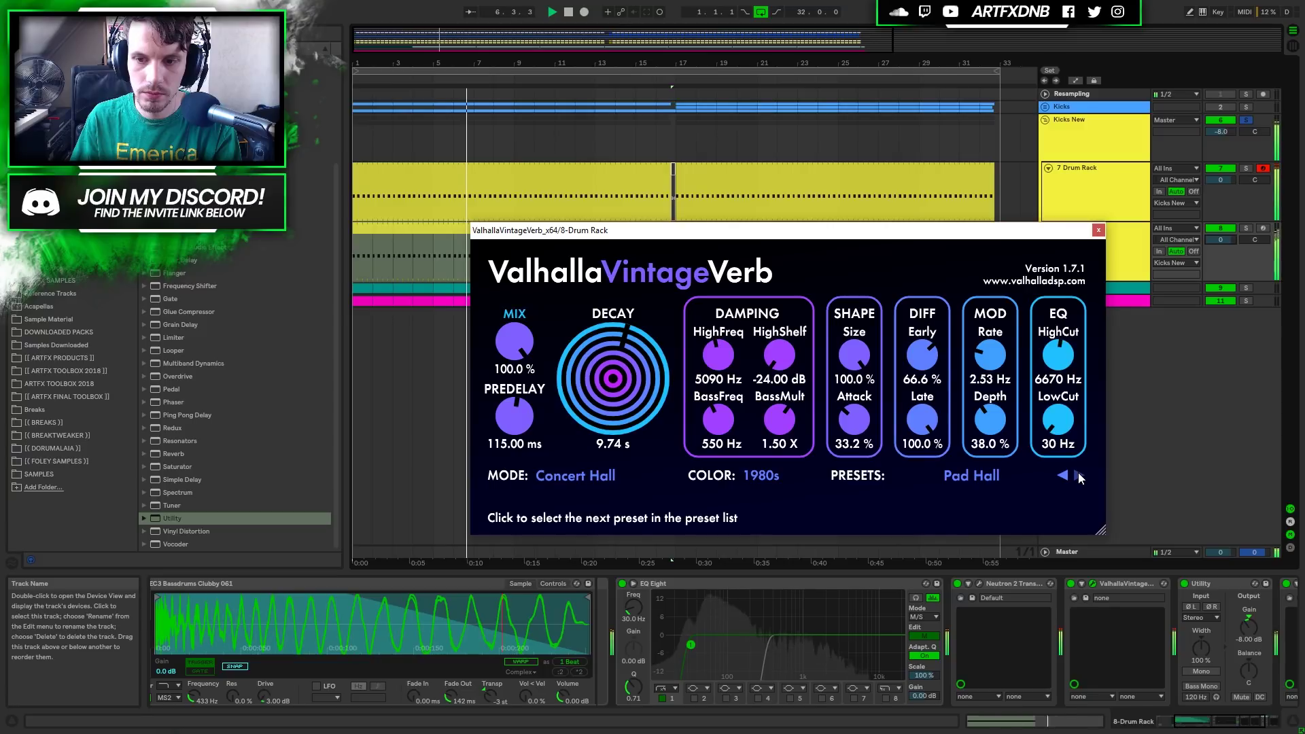
click(1078, 476)
click(1079, 475)
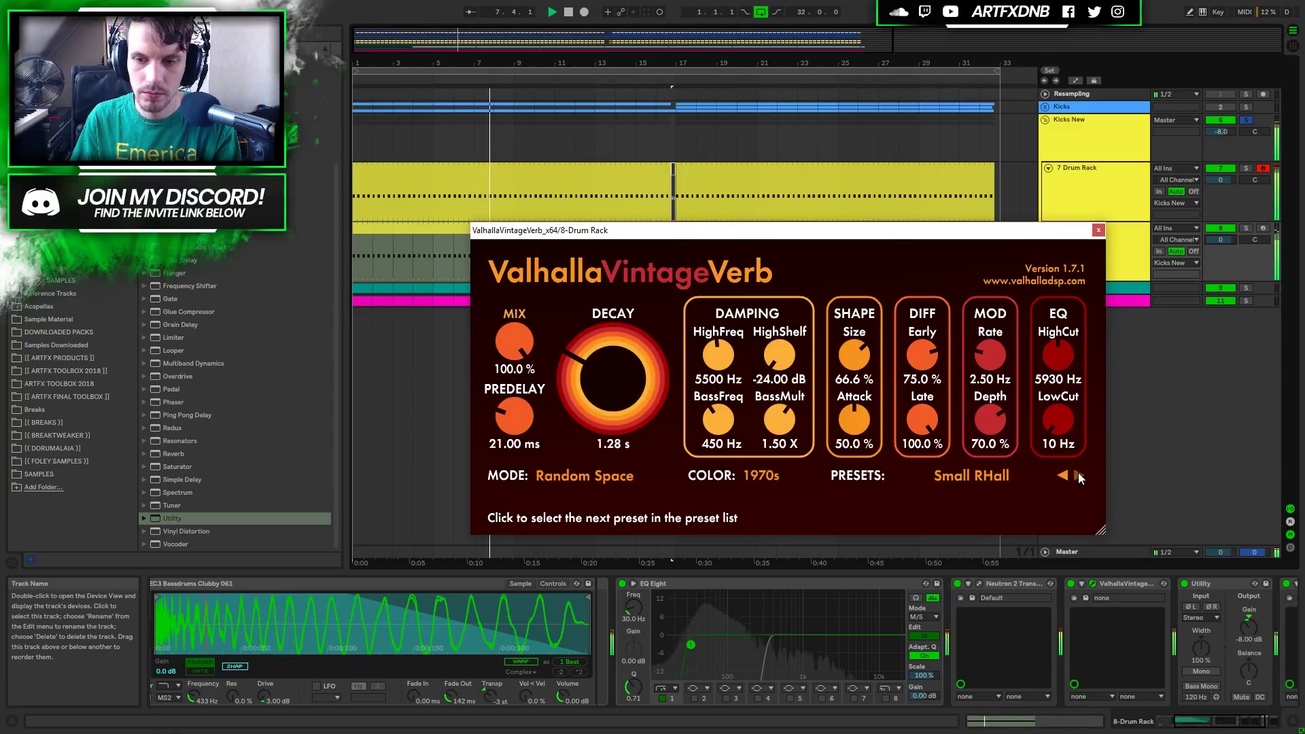
click(1078, 475)
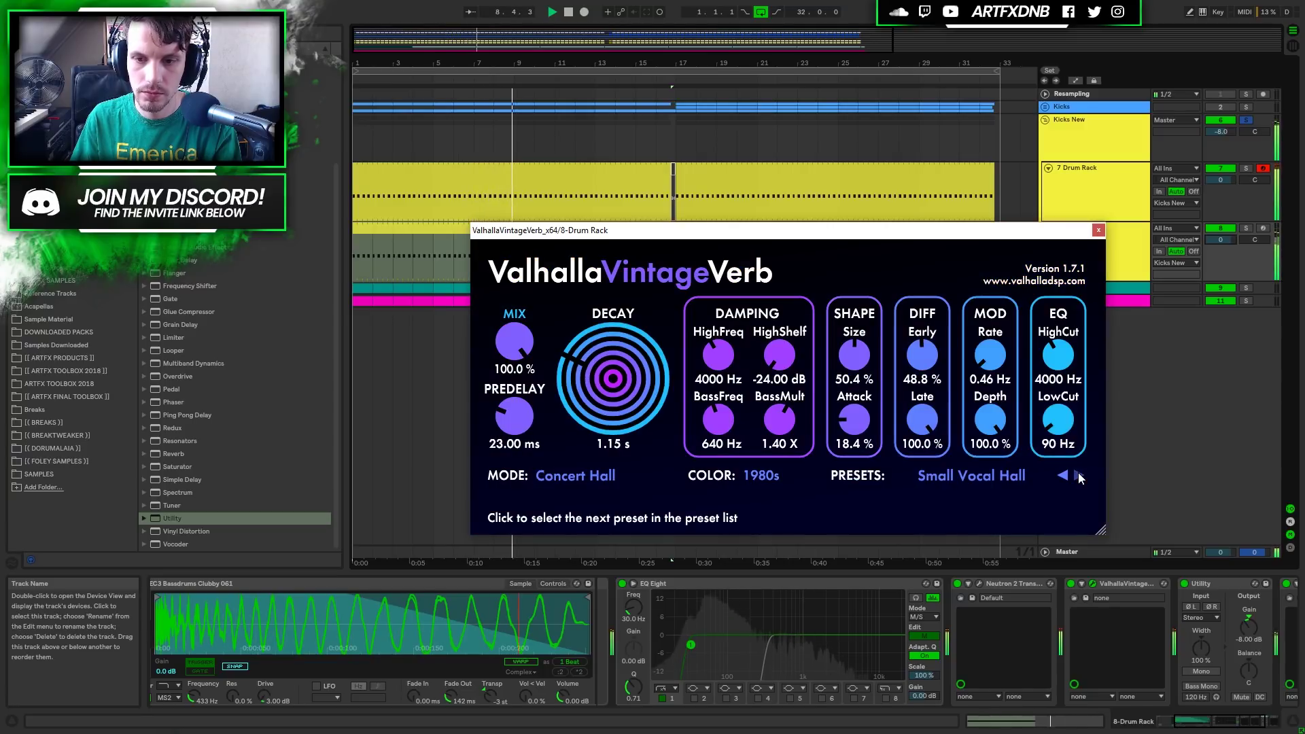
click(1078, 475)
click(1079, 475)
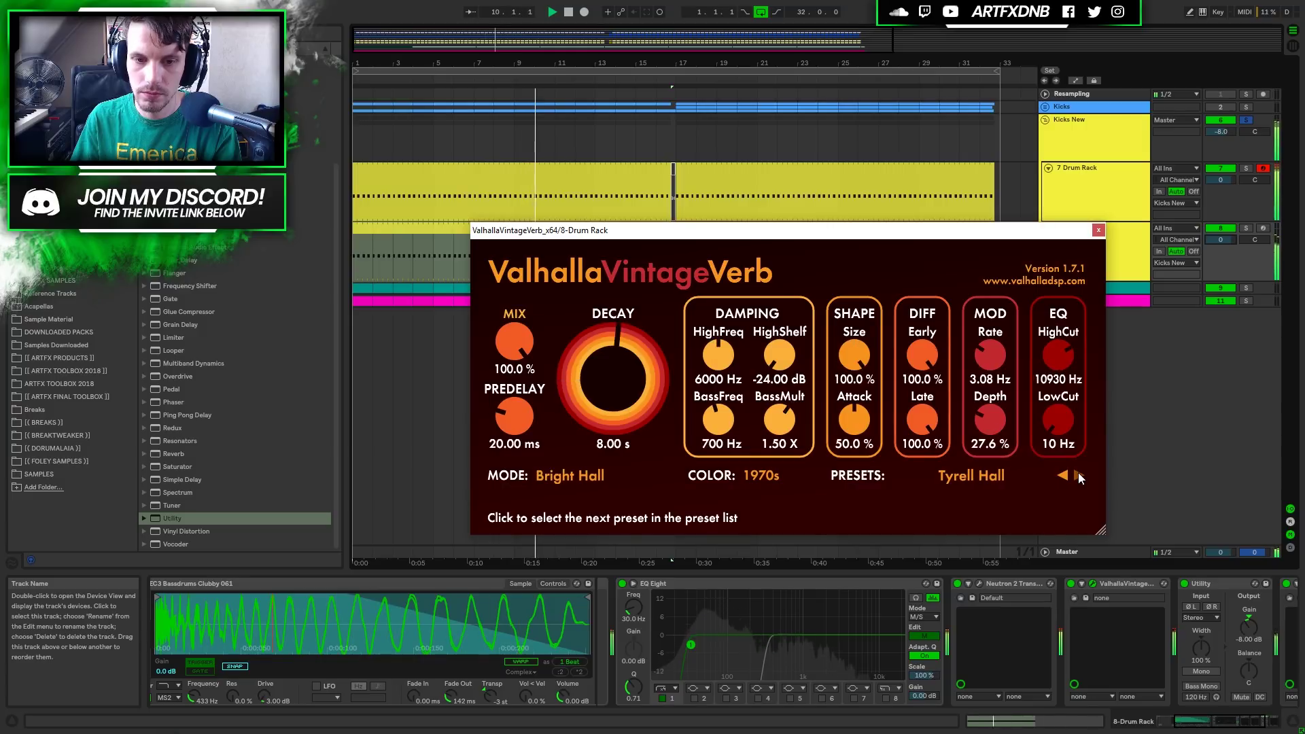
click(1079, 475)
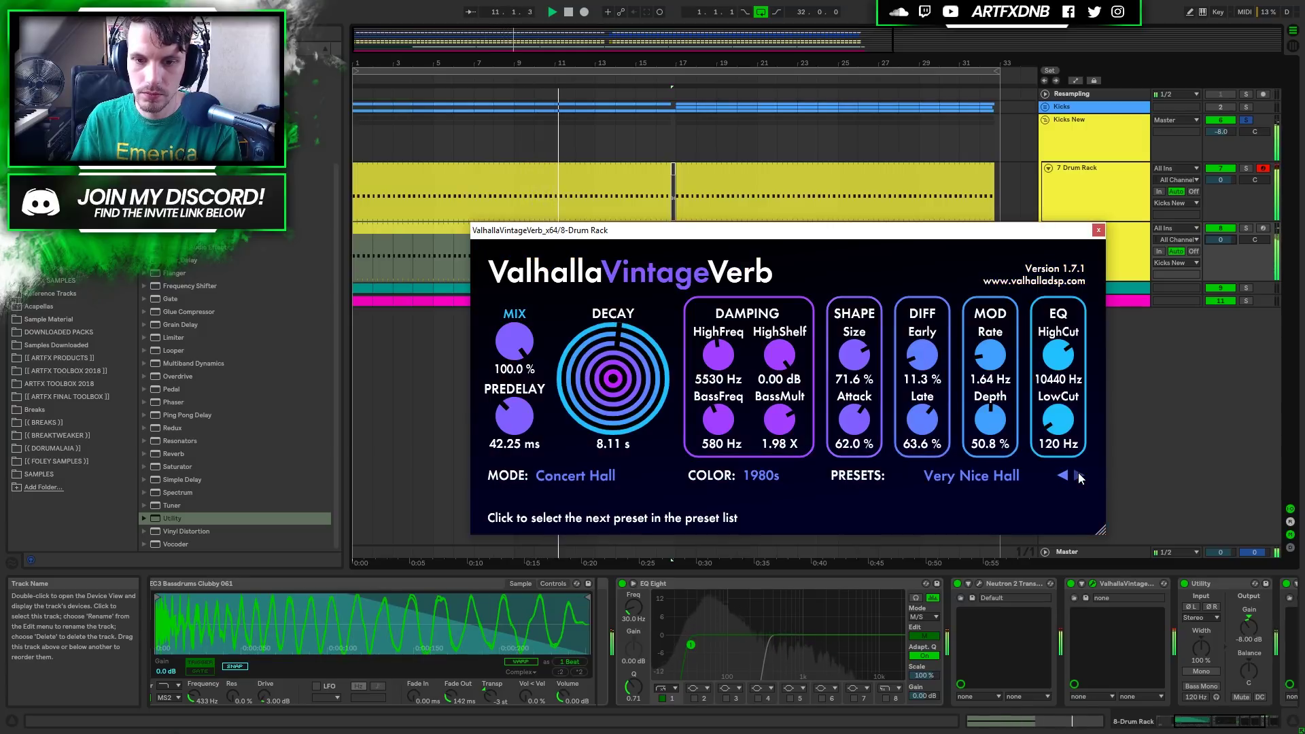
click(1079, 475)
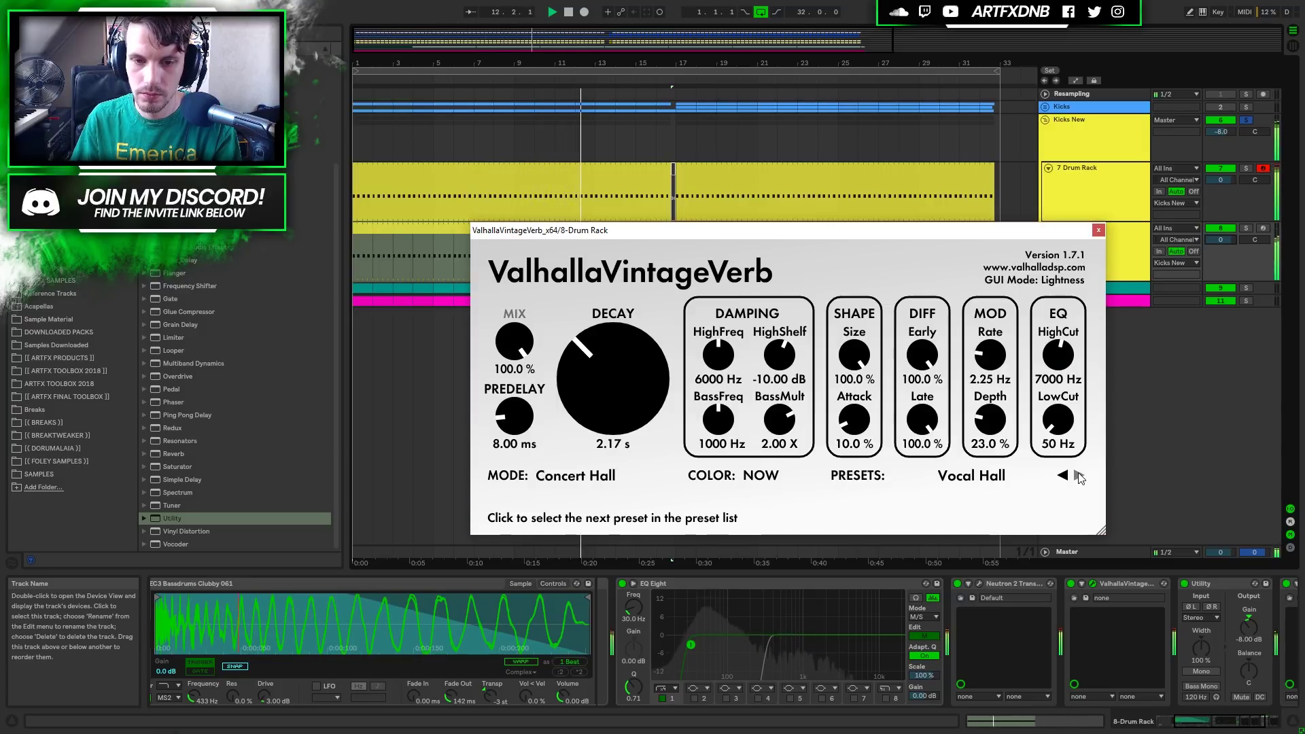
click(1078, 475)
click(1079, 475)
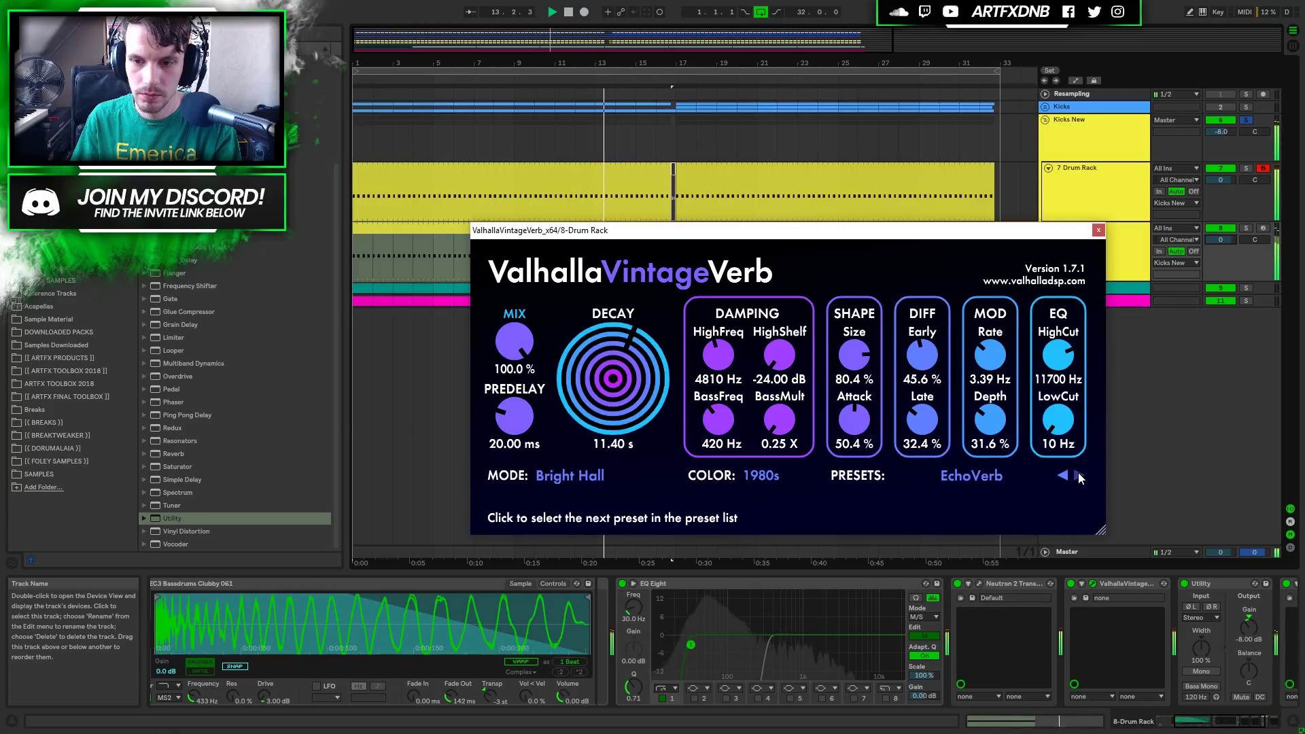
click(1078, 475)
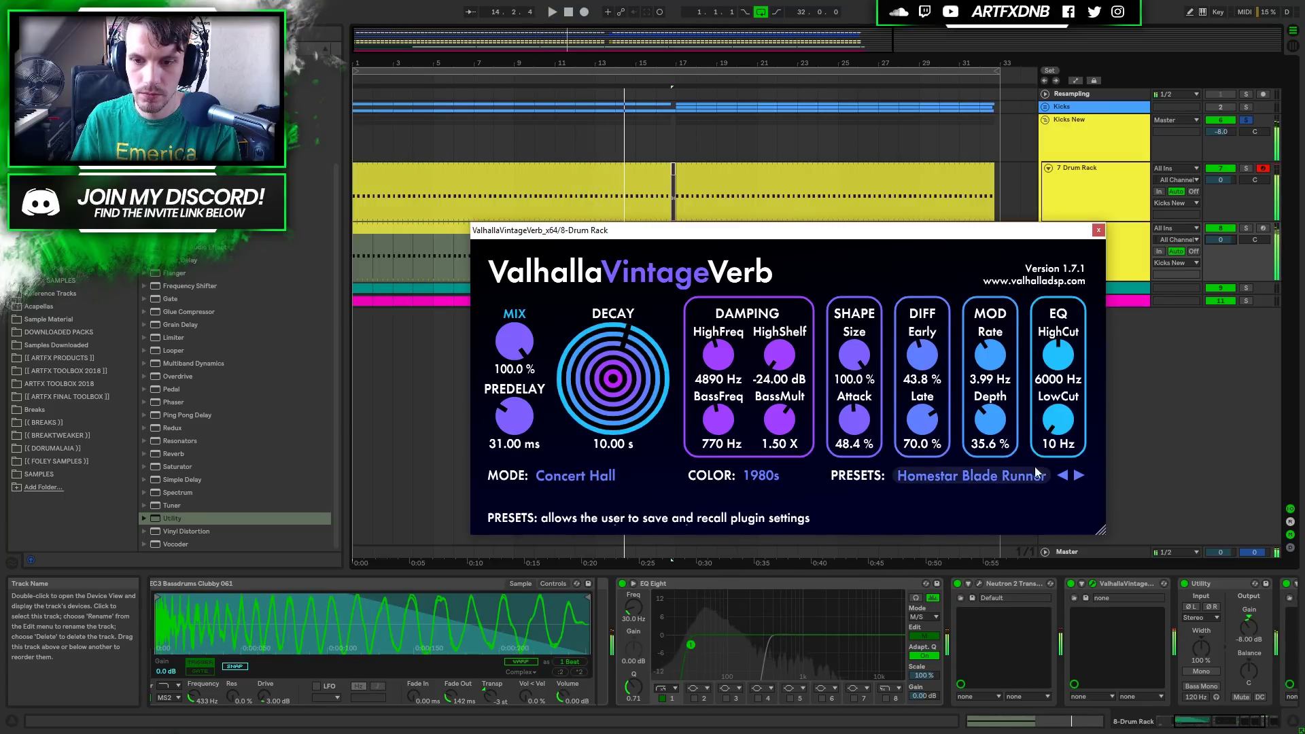
Load the Halls preset Aerial Hall, audition it, and switch to the following preset, Bright Hall.
click(941, 478)
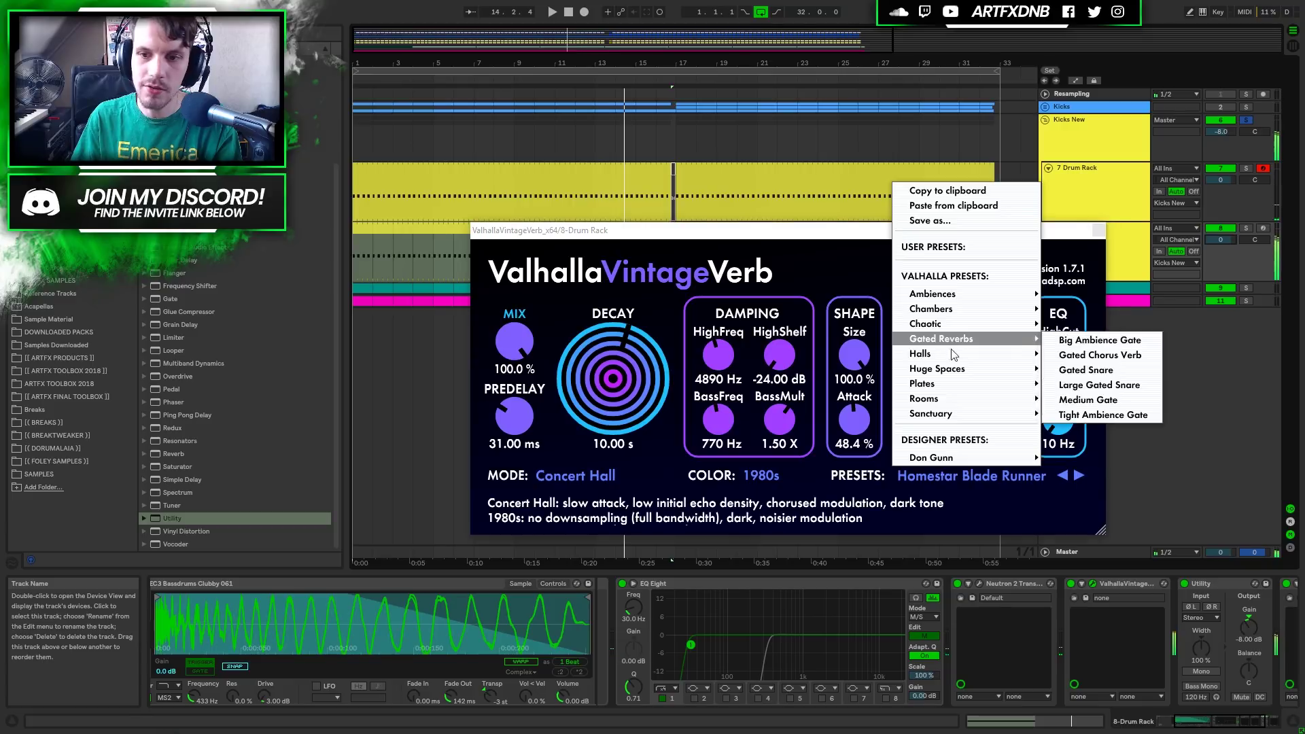
mouse_move(958, 352)
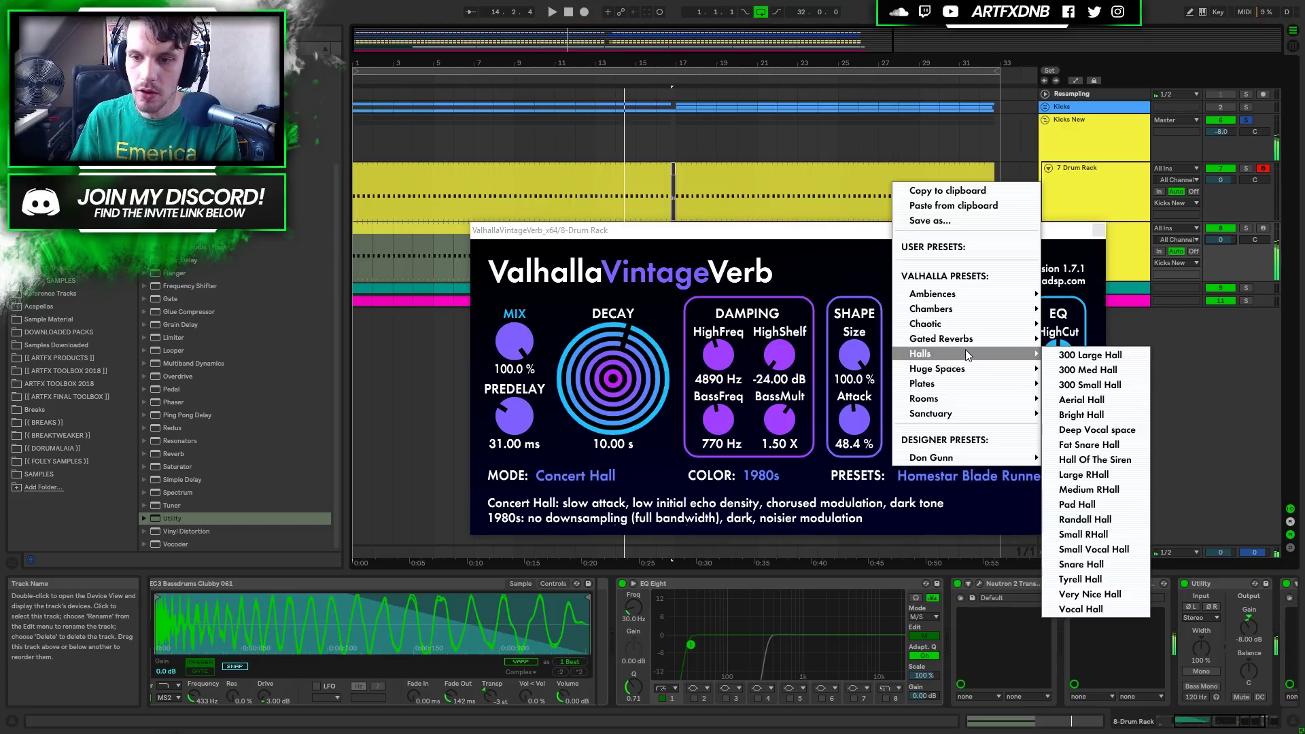
mouse_move(950, 399)
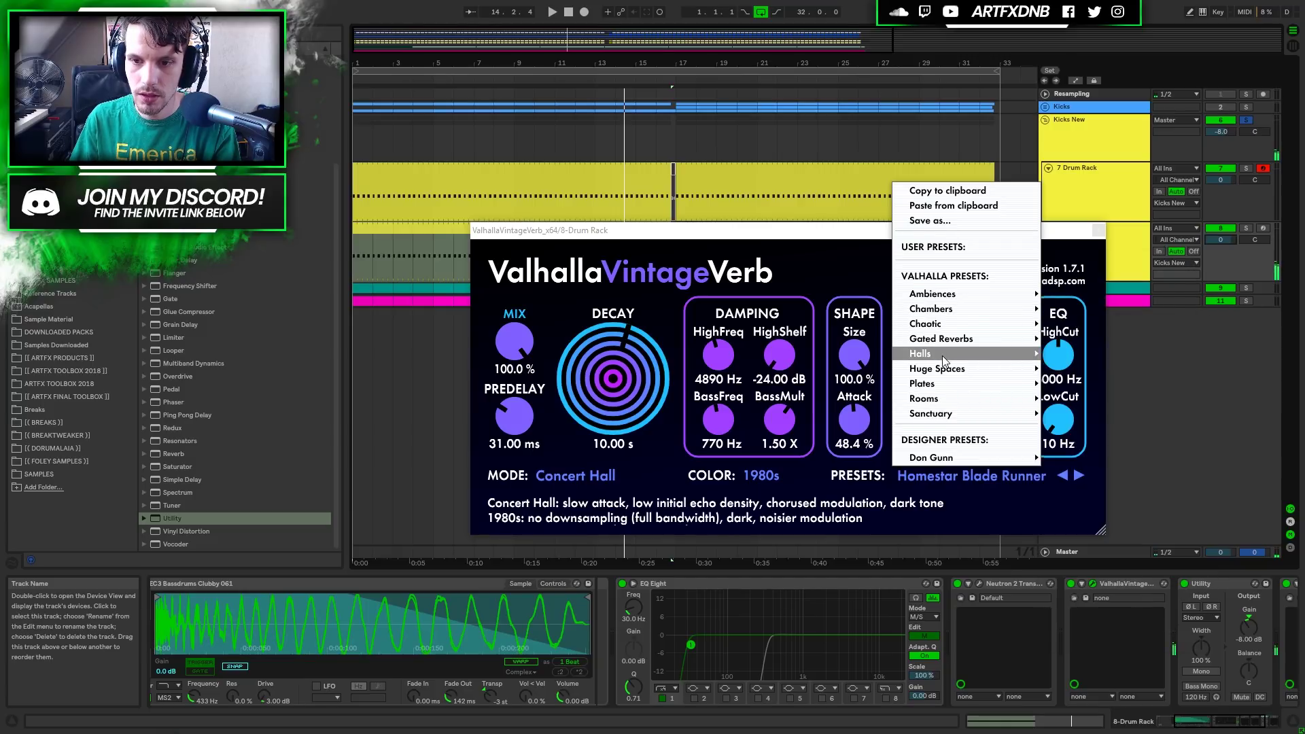
click(1083, 397)
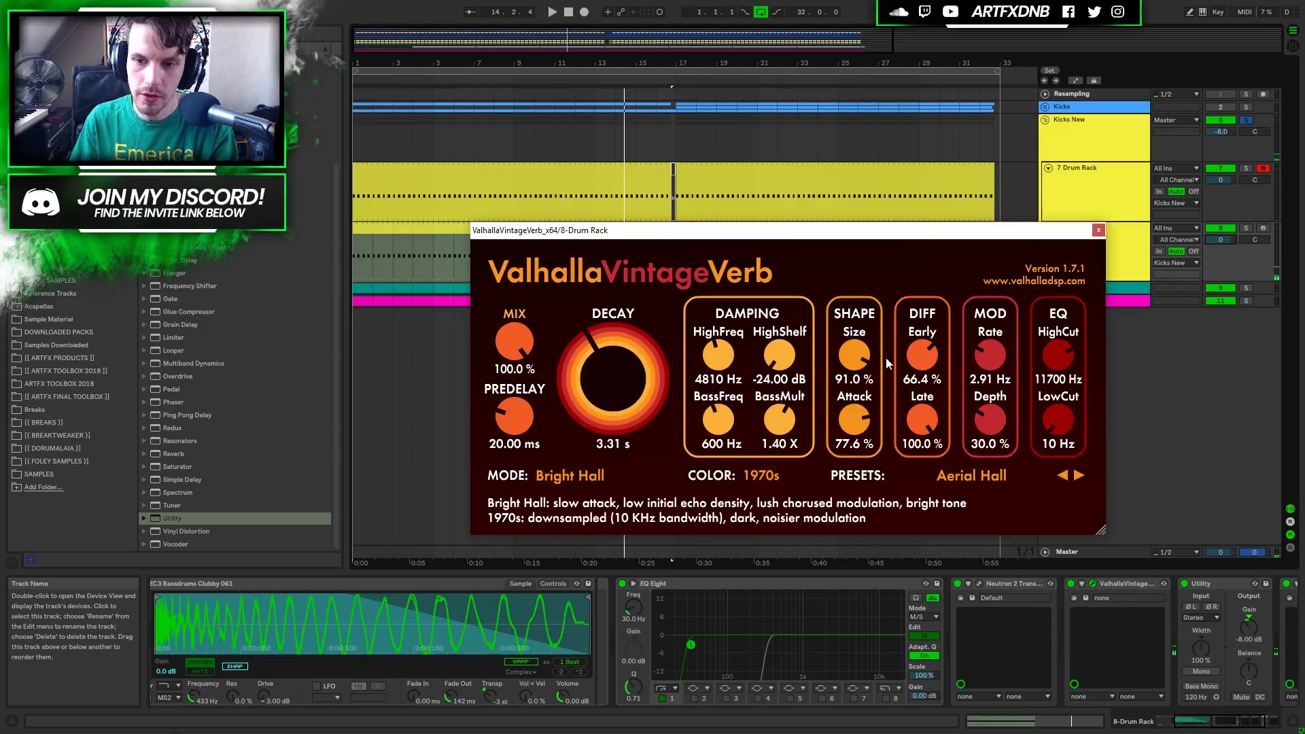
key(space)
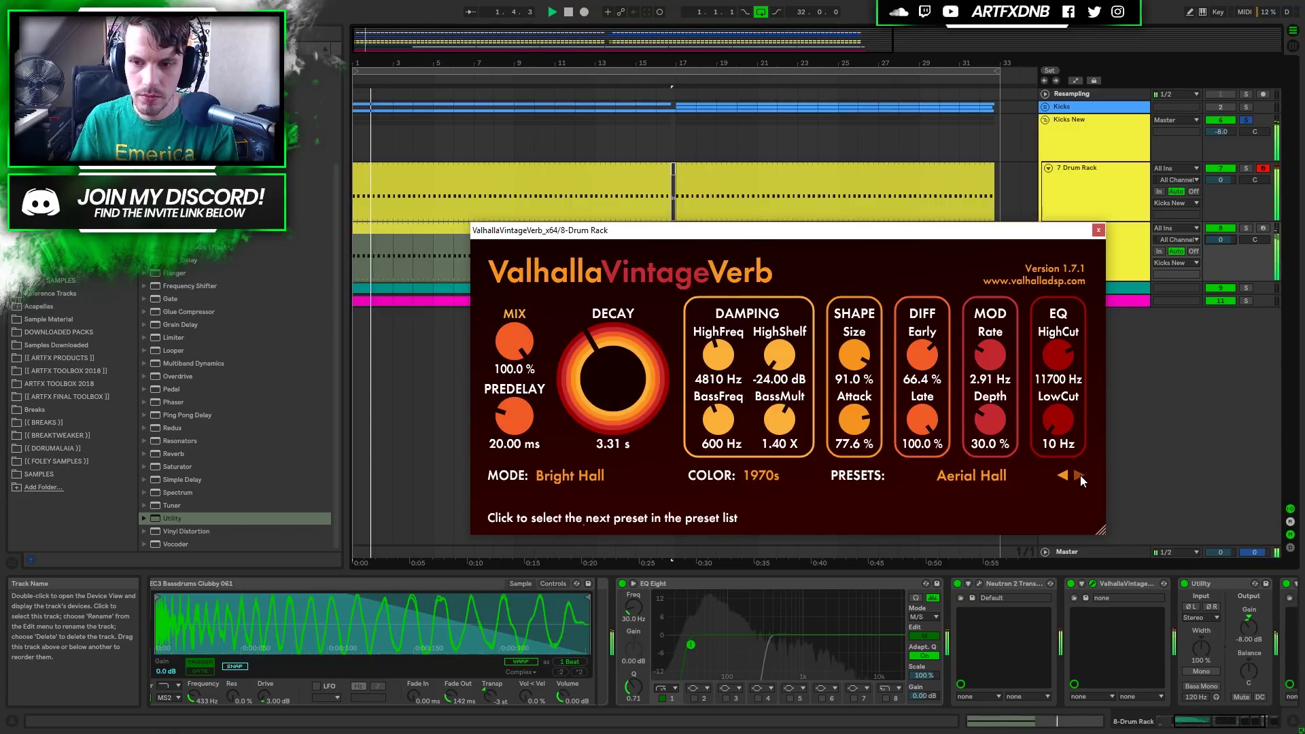
click(1080, 476)
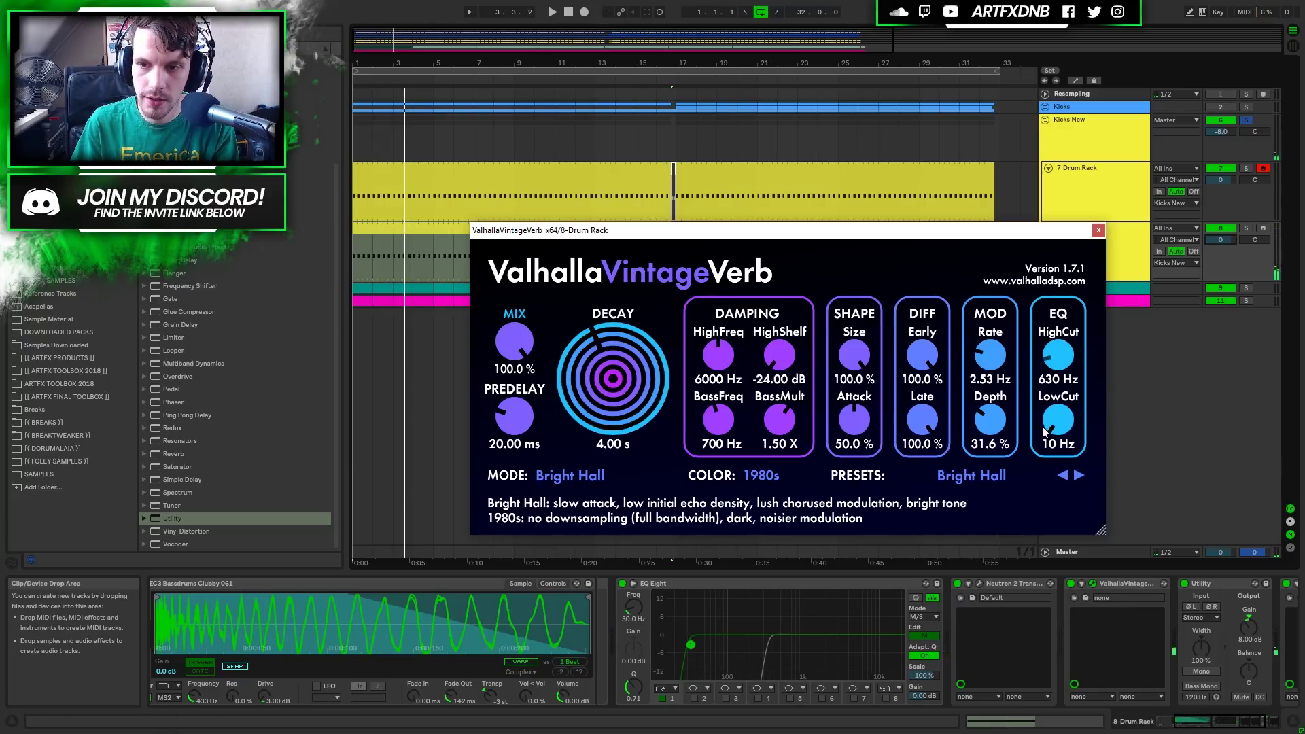
Lower the reverb's EQ HighCut to 440 Hz during playback and close the ValhallaVintageVerb window.
key(space)
mouse_move(1058, 356)
mouse_down()
mouse_move(1059, 381)
mouse_move(1057, 370)
mouse_up()
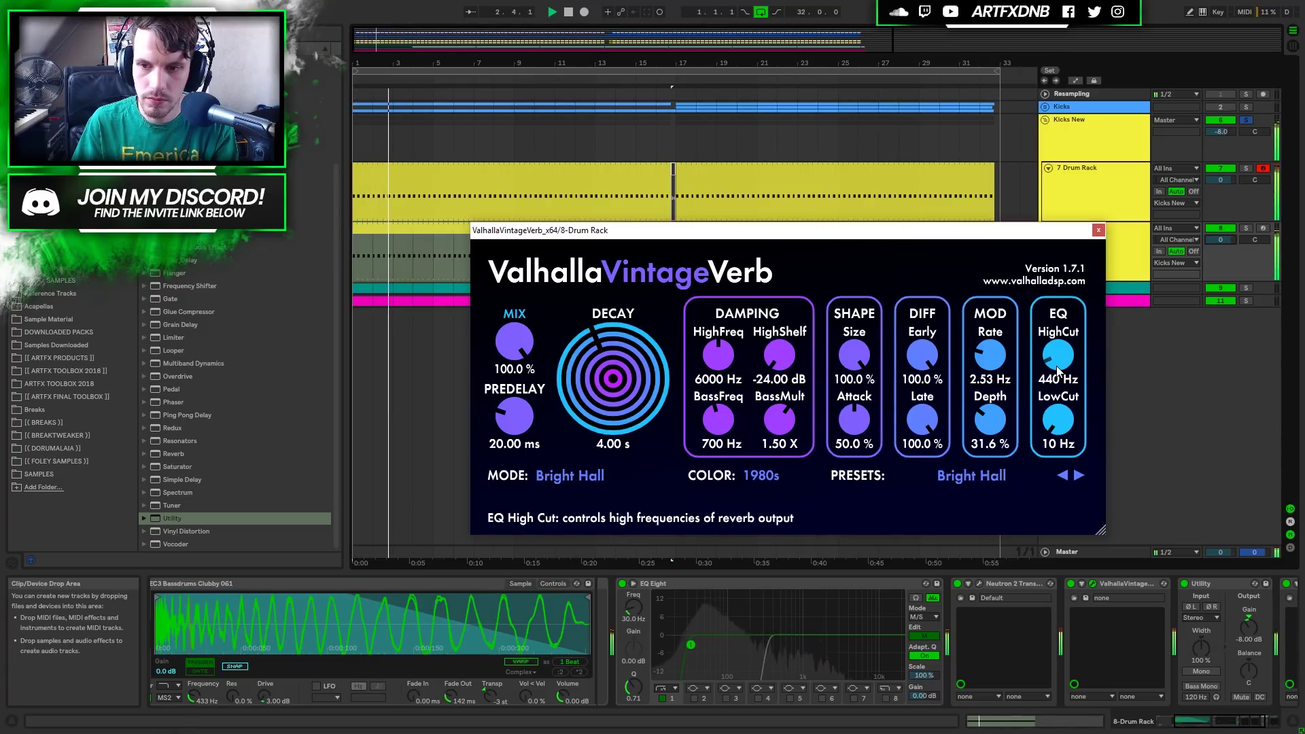
click(1097, 231)
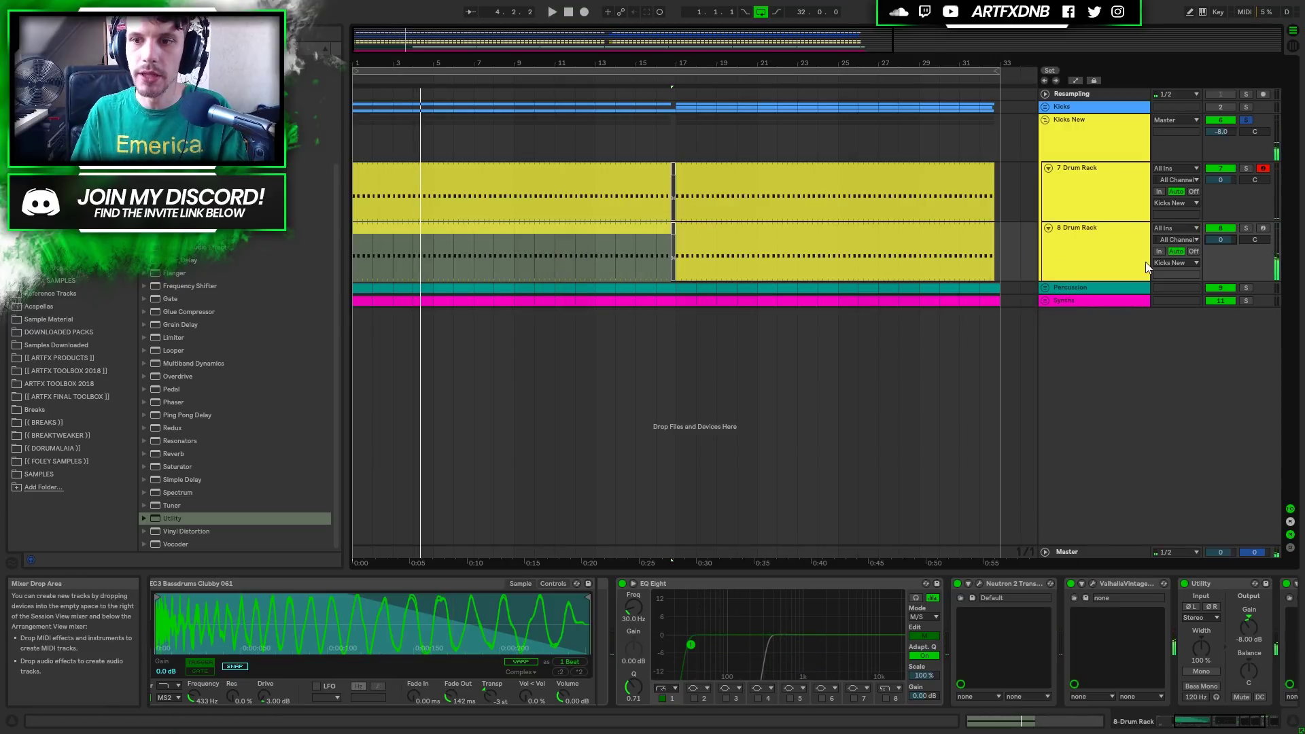
Delete the LFOTool device from the end of the 8-Drum Rack track's device chain.
click(1135, 582)
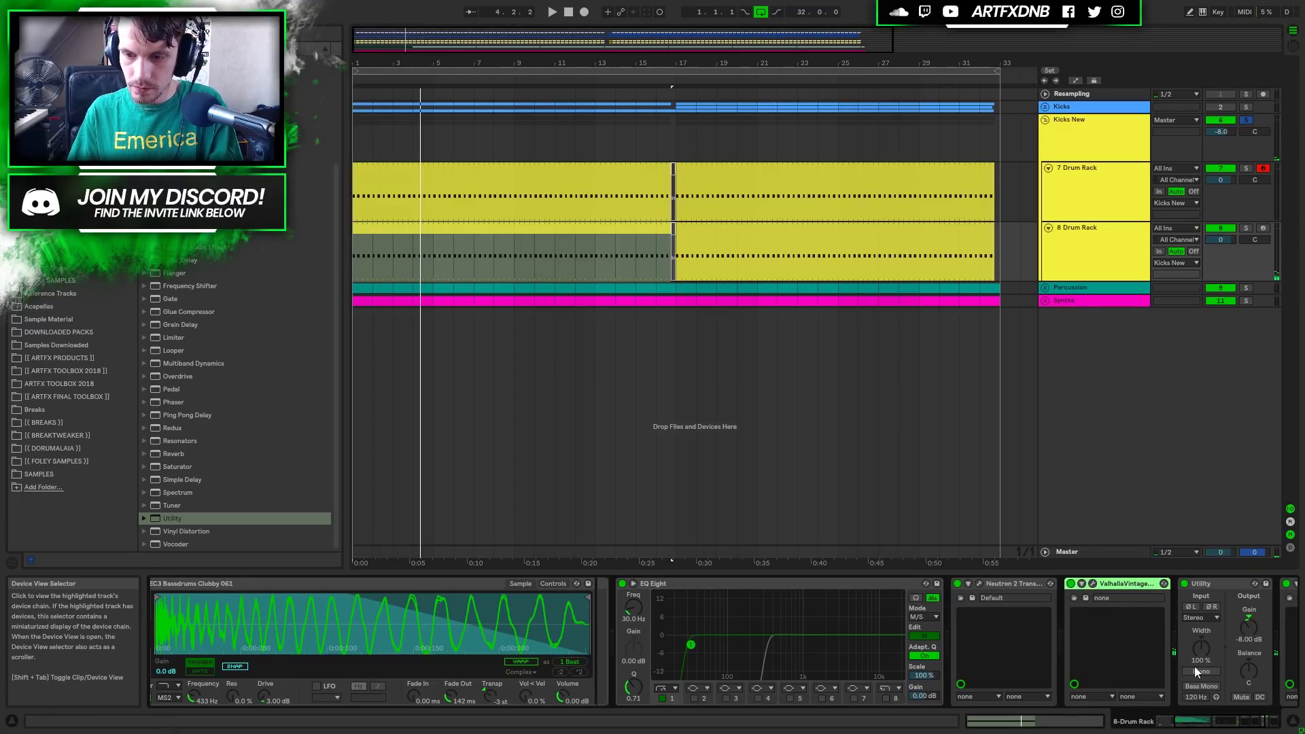
click(1220, 721)
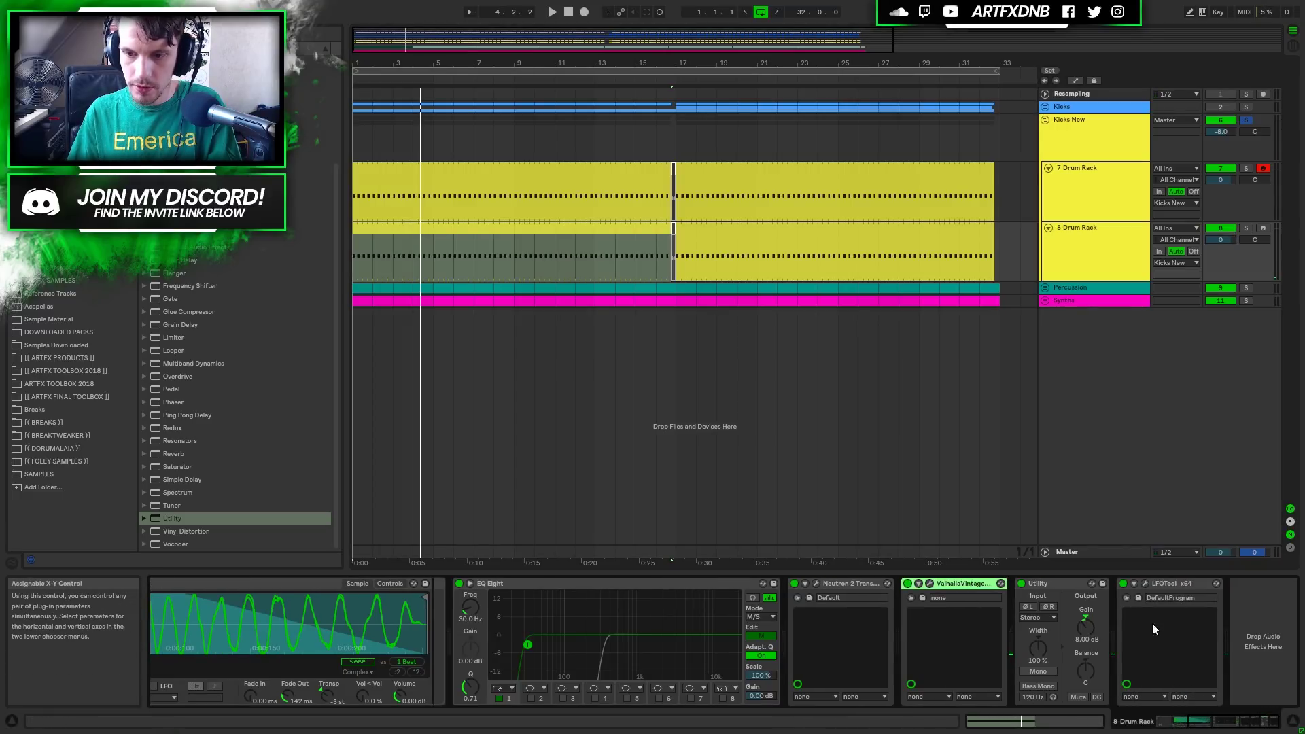
click(1174, 581)
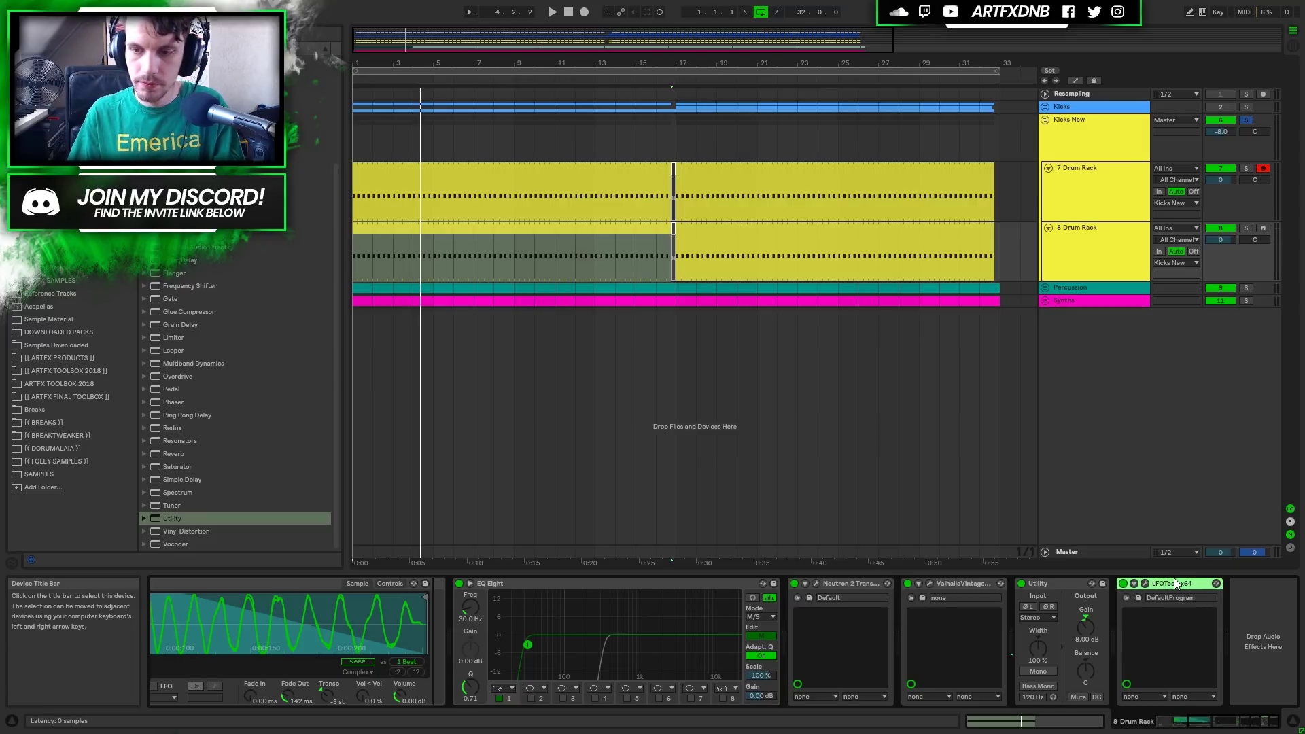
key(Delete)
Freeze the 8-Drum Rack track and flatten it to audio.
right_click(1099, 236)
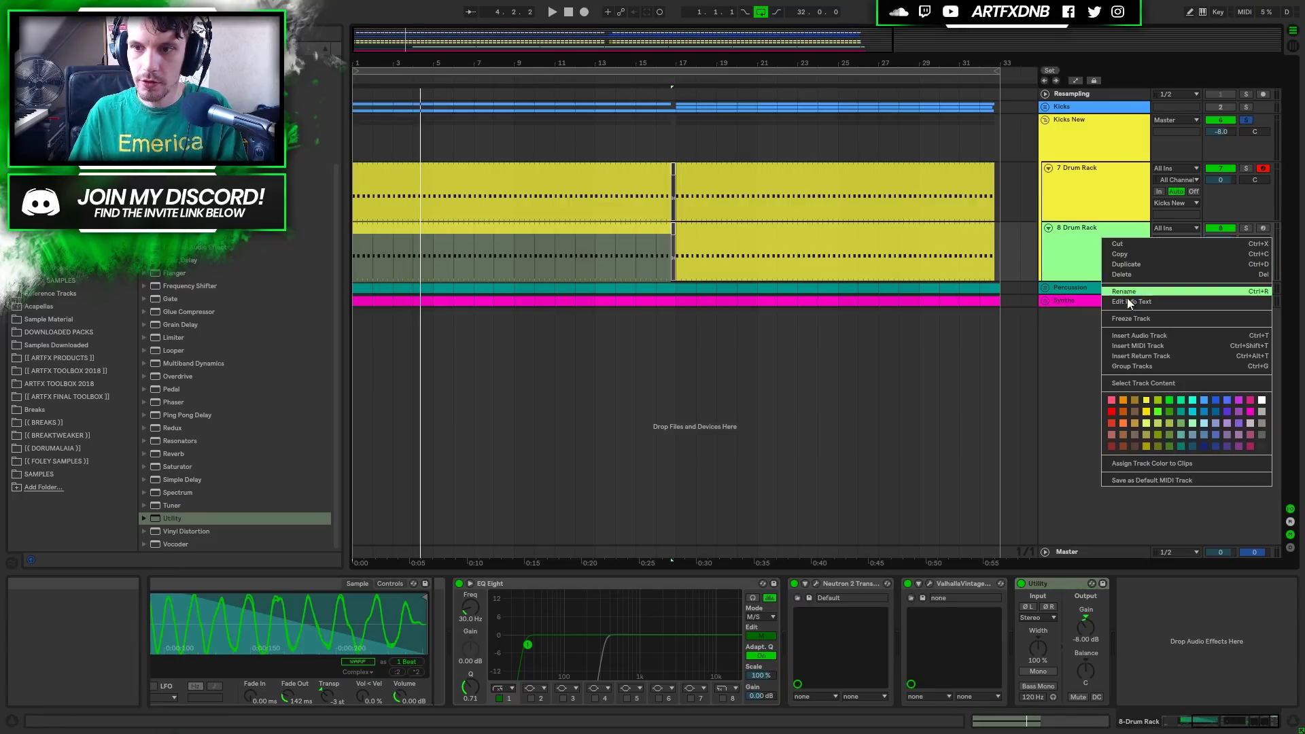
click(1129, 318)
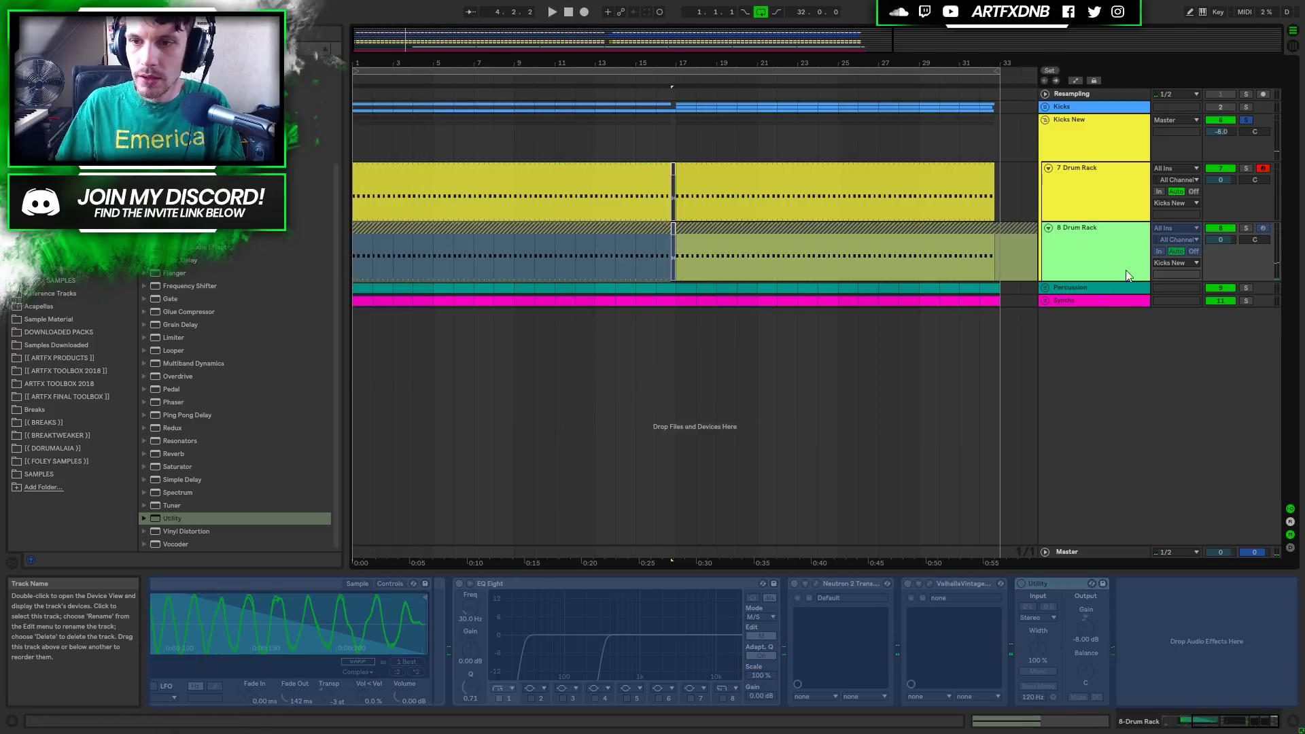
right_click(1086, 251)
click(1111, 346)
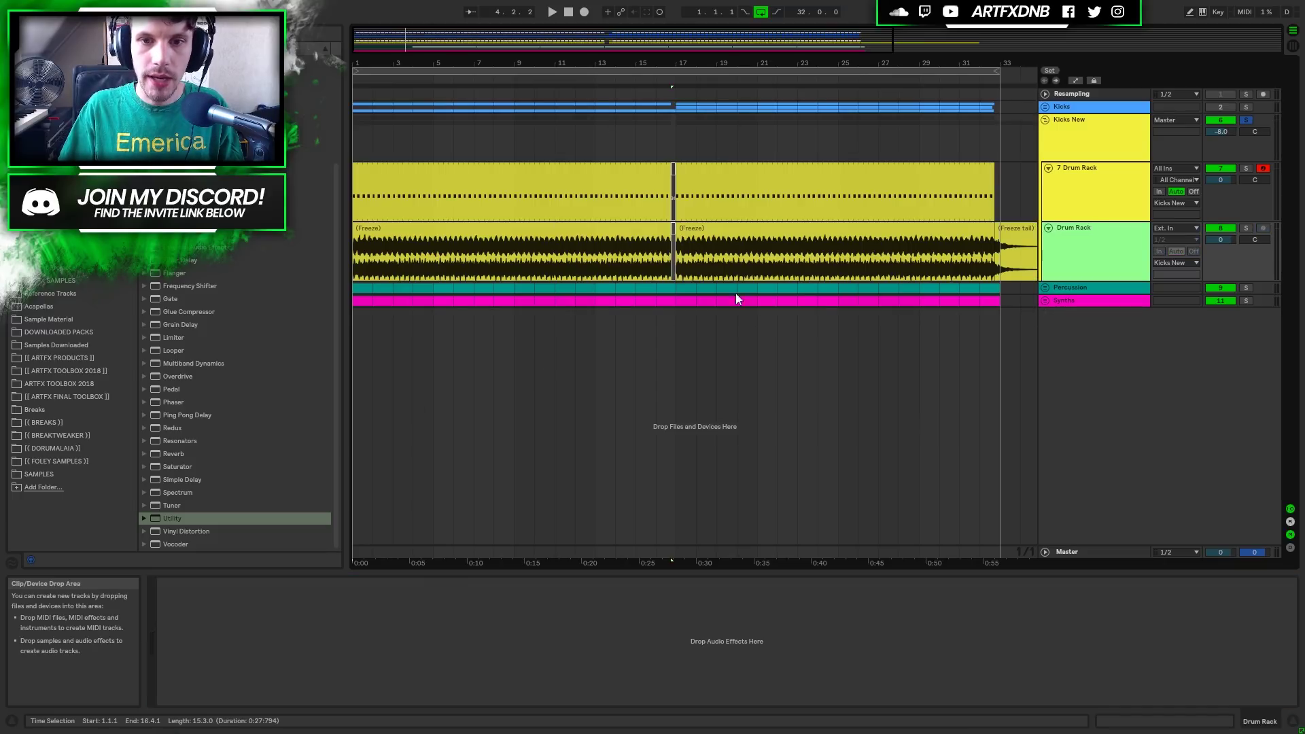
Select the one-beat section from 1.3.1 to 1.4.1 in the flattened rumble audio on the Drum Rack track.
drag(365, 63, 497, 231)
click(364, 258)
drag(356, 259, 364, 259)
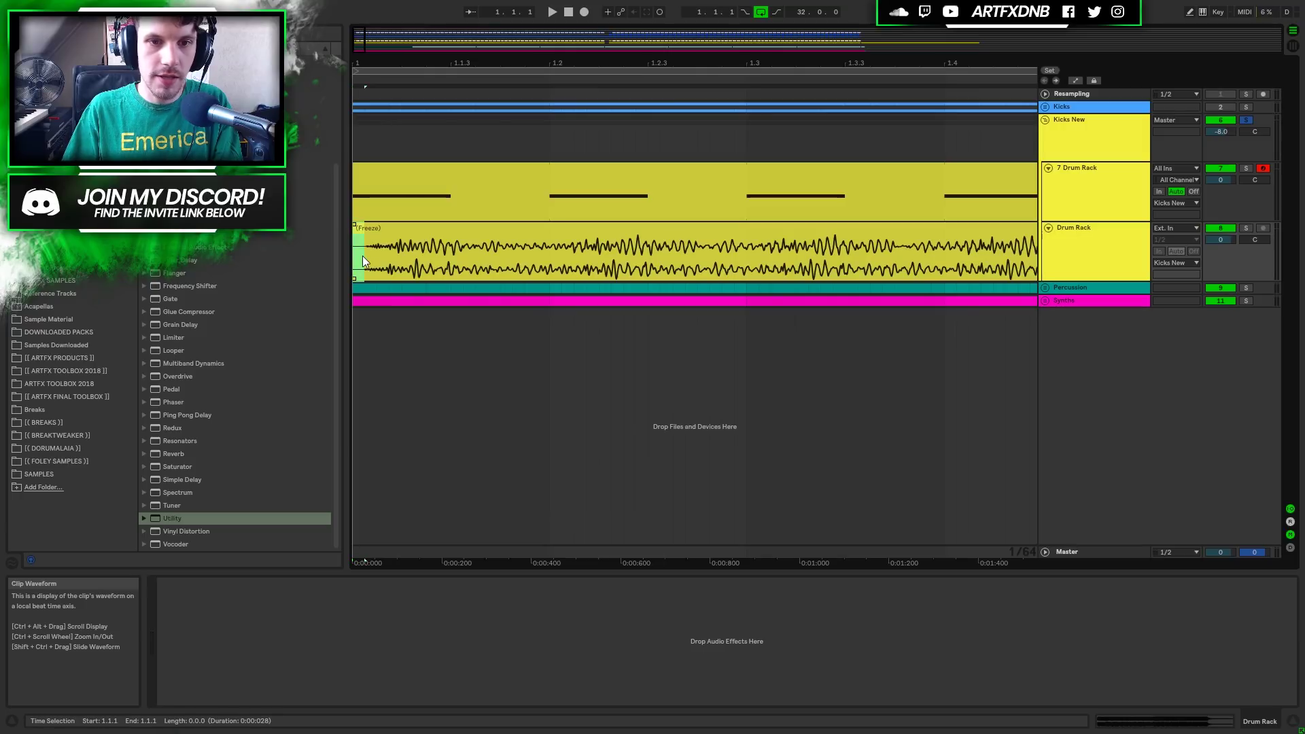
drag(366, 257, 697, 260)
click(555, 264)
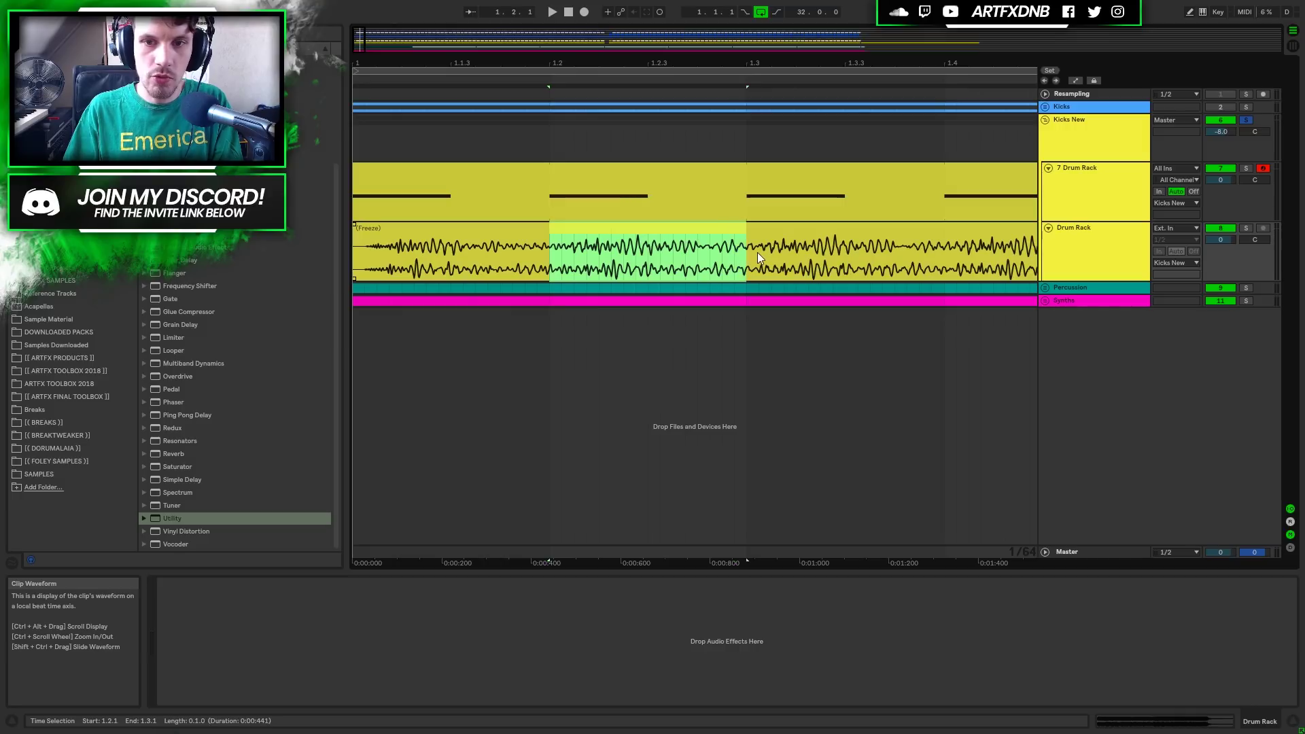
click(740, 257)
drag(739, 257, 948, 271)
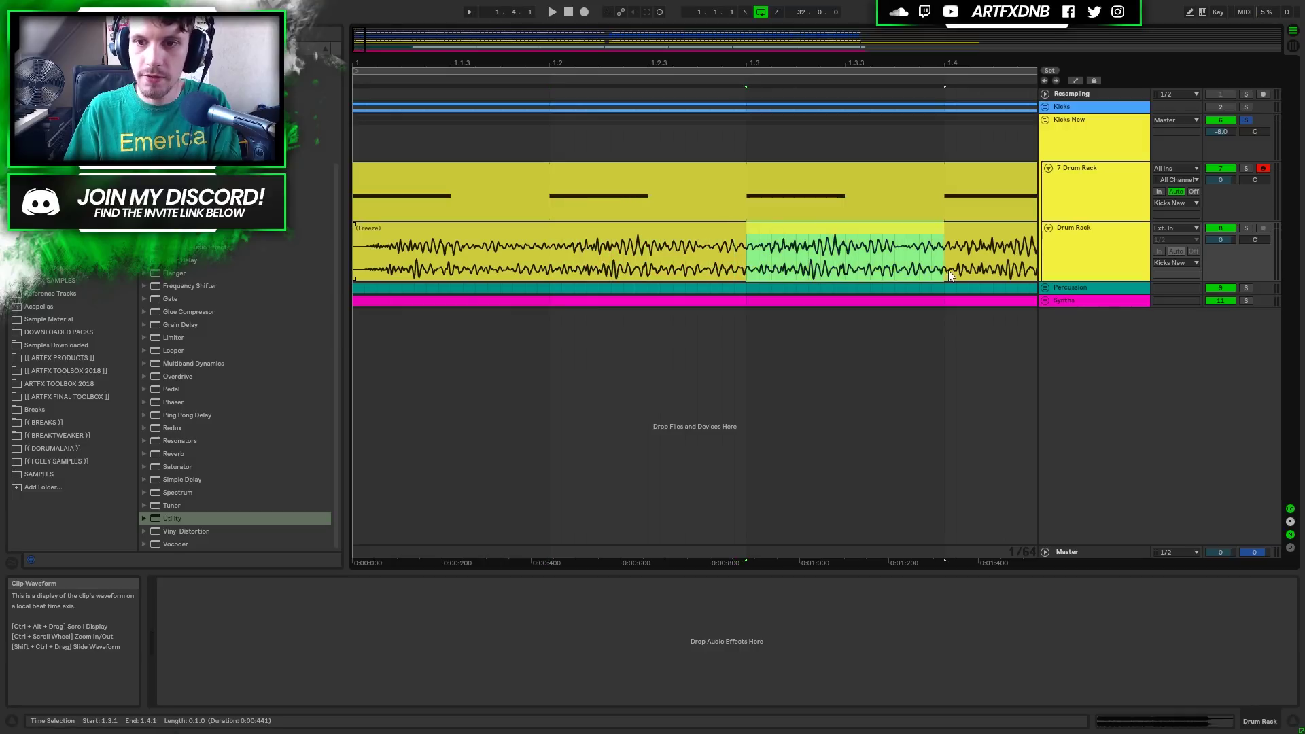
Solo the flattened Drum Rack track and audition the rumble audio.
click(1246, 228)
key(space)
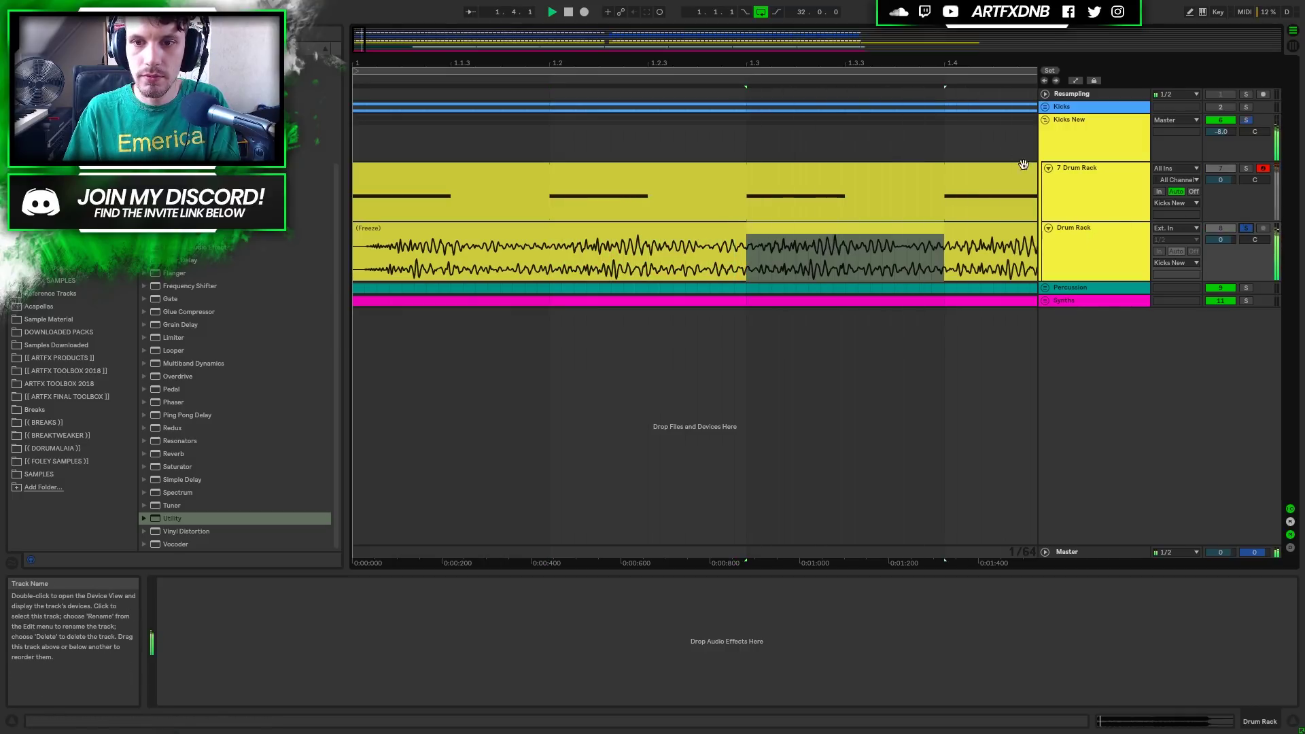
drag(901, 64, 630, 64)
key(space)
Split off the beat at 1.3.1 as its own clip, delete the audio on both sides, and move the clip to 1.1.1.
drag(614, 229, 612, 274)
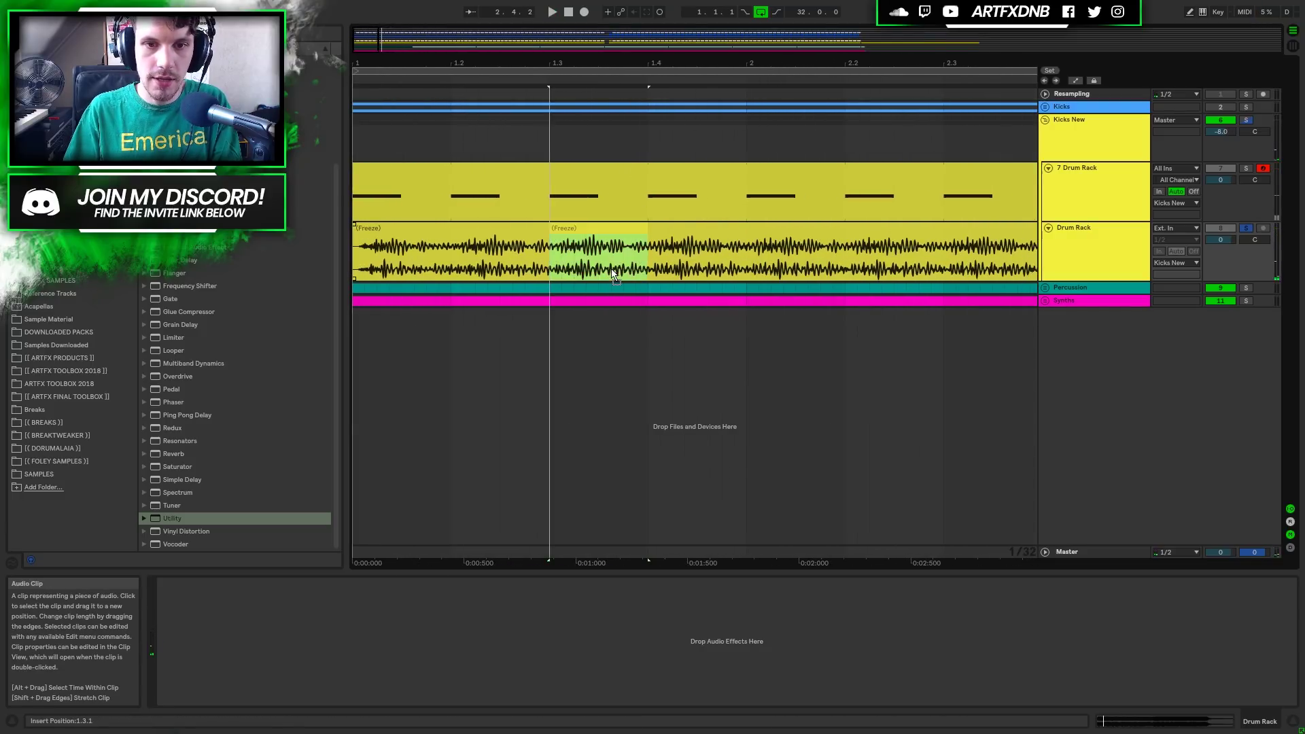
click(520, 237)
key(Delete)
click(677, 241)
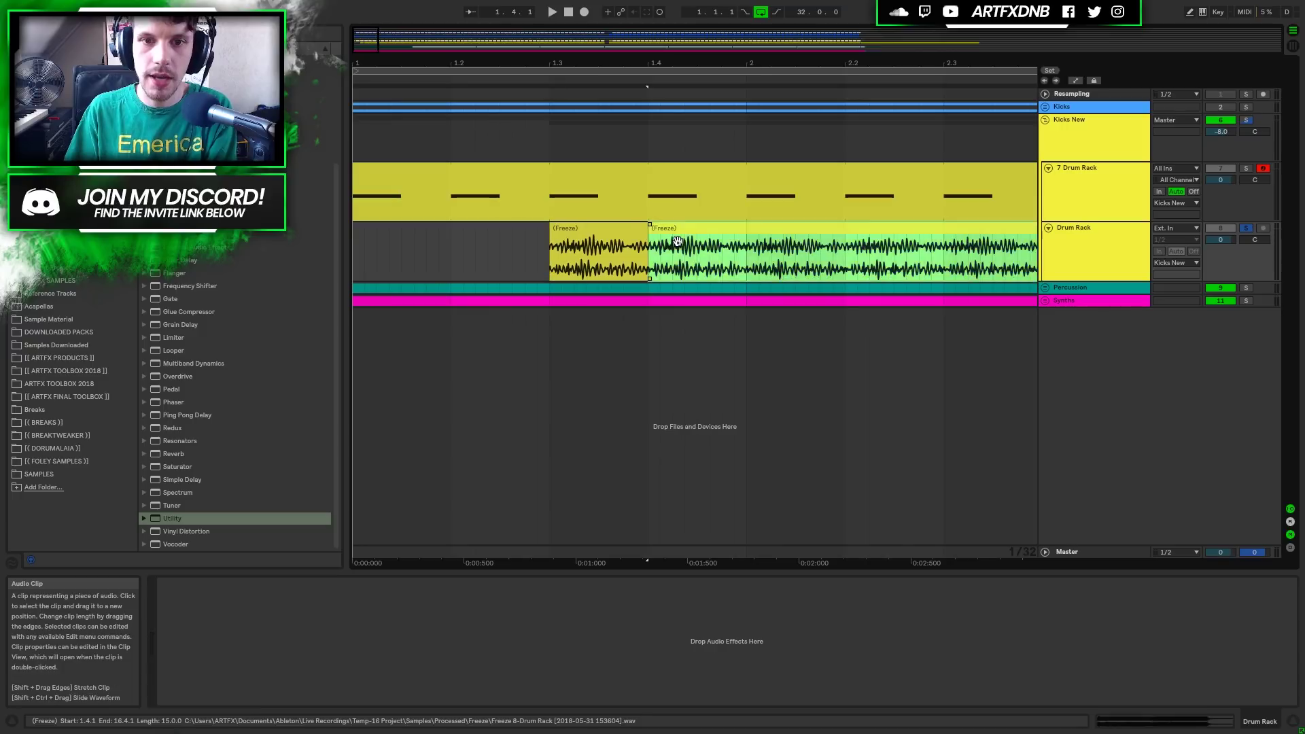
key(Delete)
drag(620, 231, 420, 231)
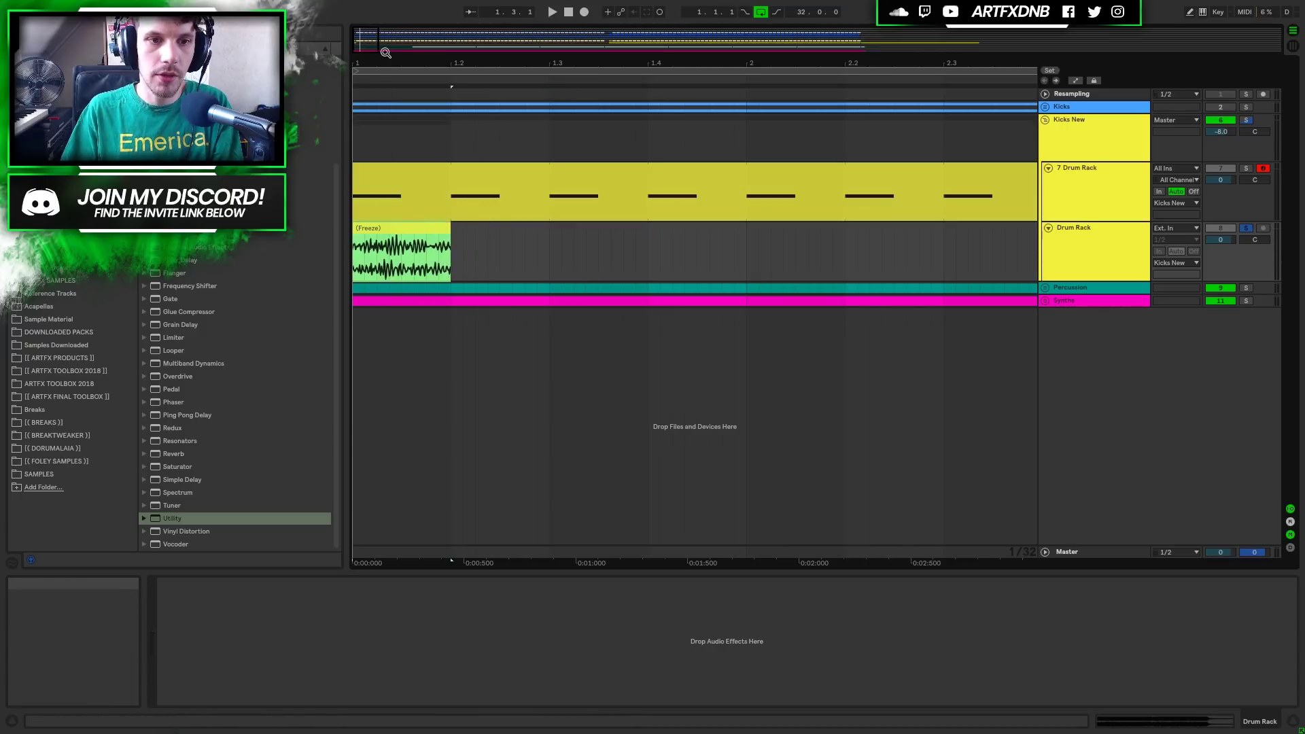
Add an EQ Eight to the flattened Drum Rack track, set it to M/S mode and edit the side channel.
drag(364, 64, 399, 123)
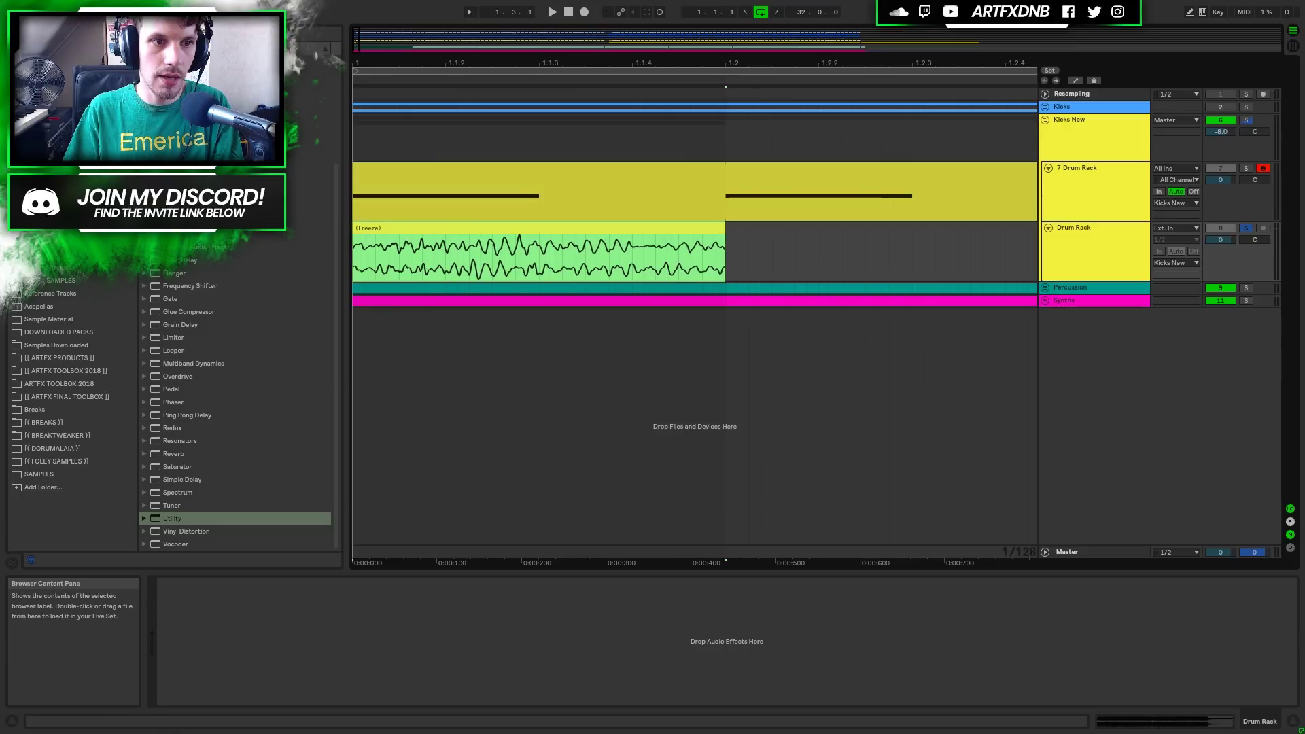
drag(173, 518, 551, 668)
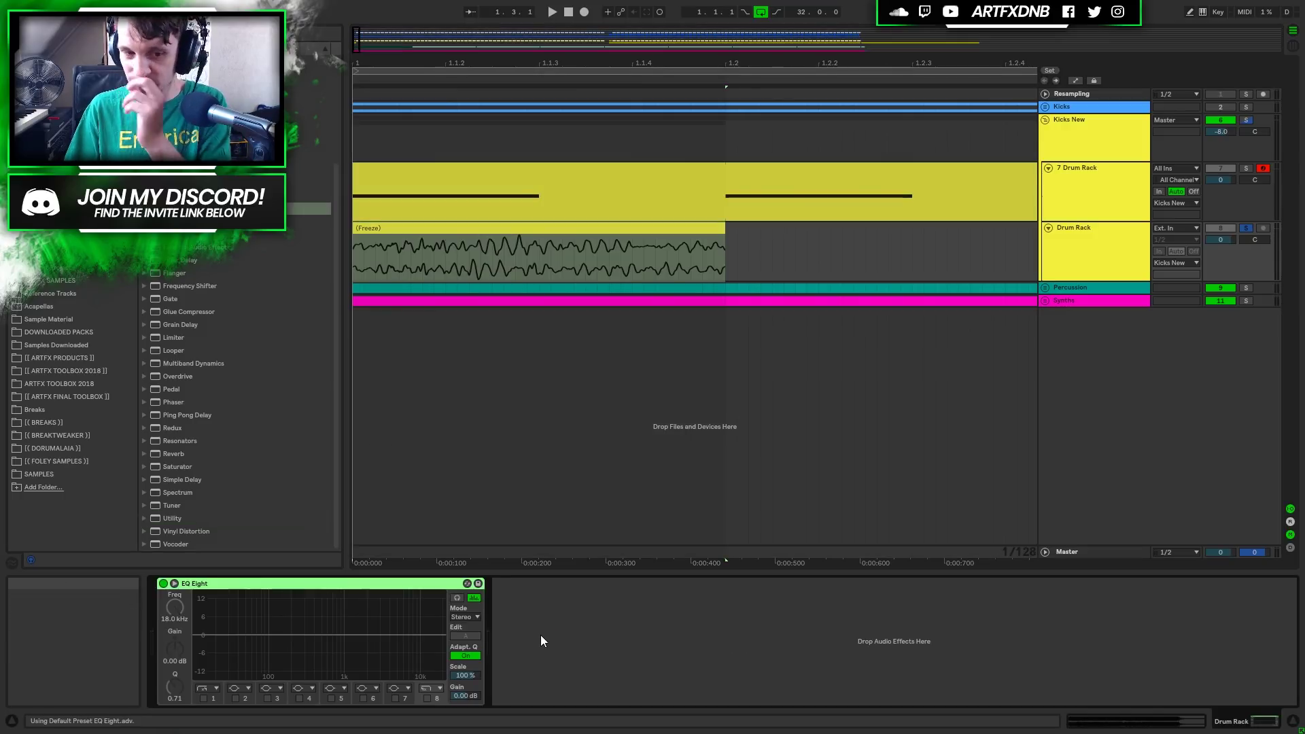
click(465, 616)
click(466, 649)
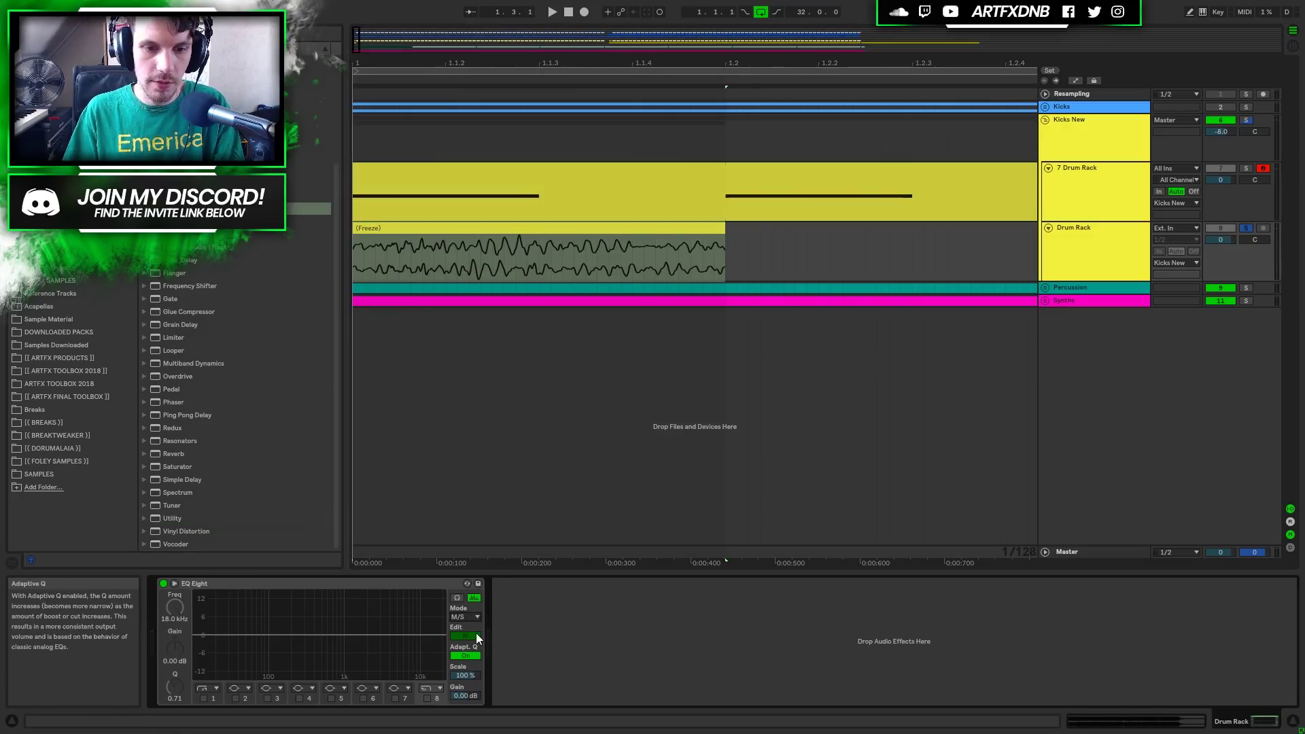
Enable the EQ's band 1 low cut and raise its frequency to 290 Hz while auditioning the clip.
click(203, 697)
key(space)
drag(244, 649, 323, 648)
key(space)
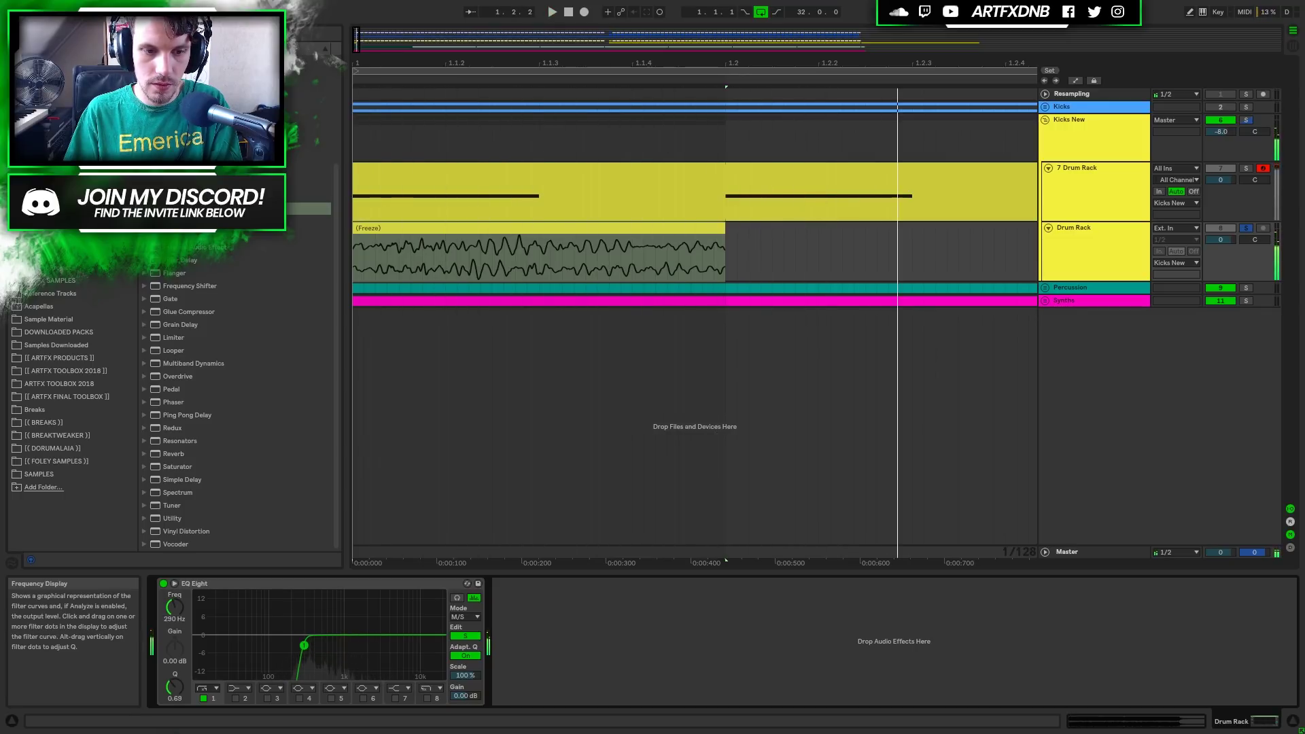
key(space)
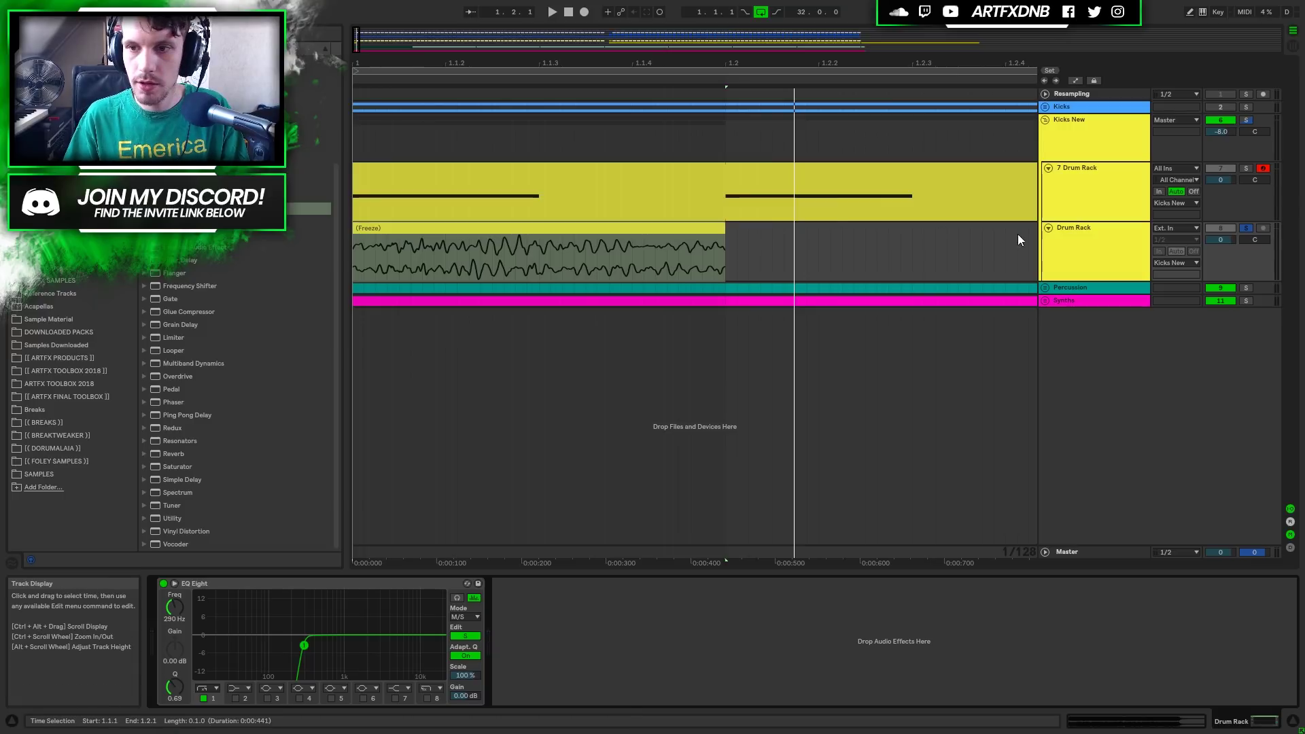
Freeze the Drum Rack track with its EQ, check the frozen waveform, and flatten it to audio.
click(354, 227)
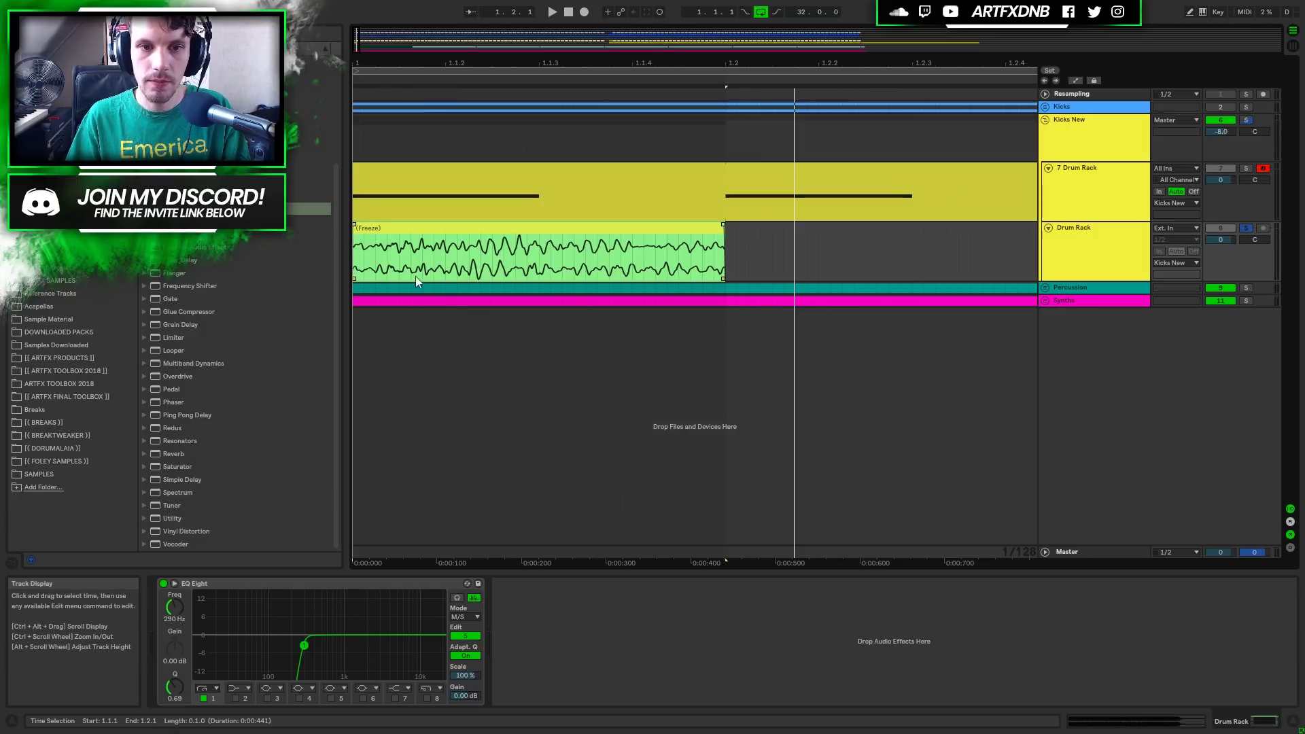
right_click(1082, 235)
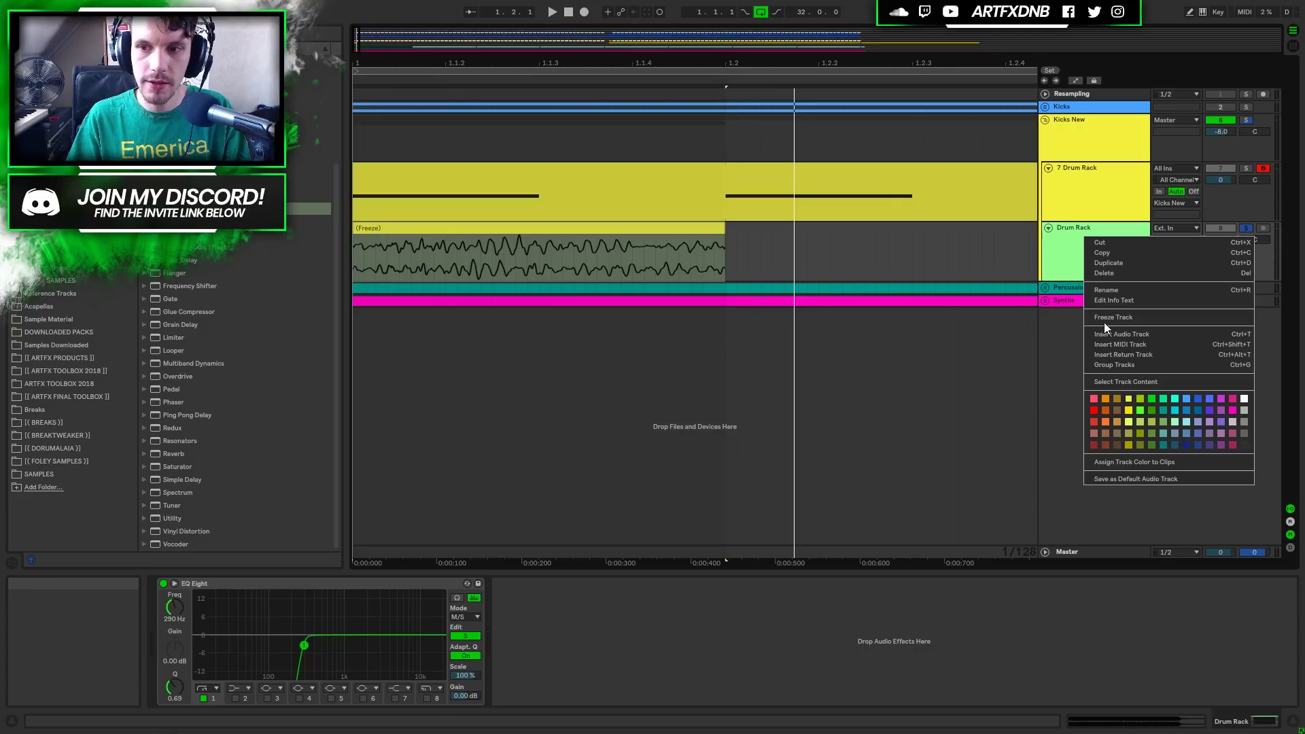
click(1103, 322)
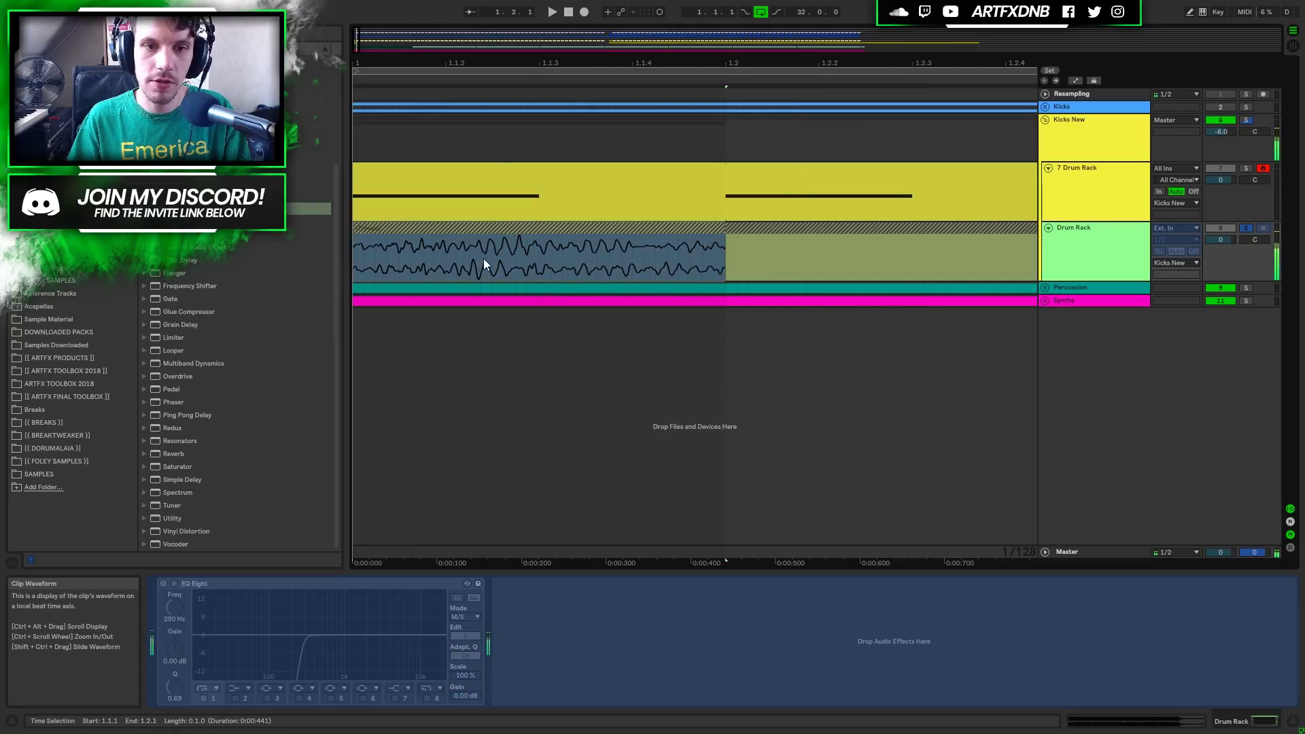
mouse_move(489, 61)
mouse_down()
mouse_move(489, 118)
mouse_move(622, 124)
mouse_move(622, 163)
mouse_up()
click(575, 272)
drag(573, 270, 586, 271)
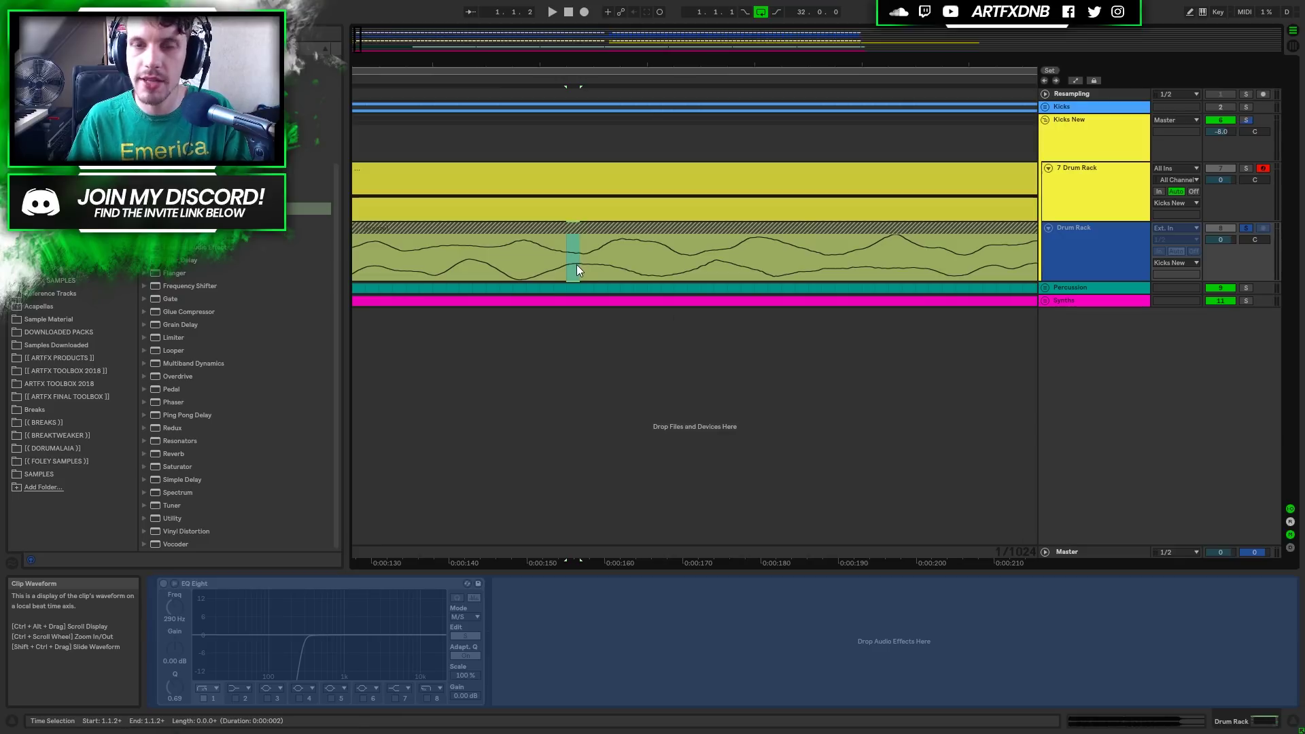
right_click(1098, 249)
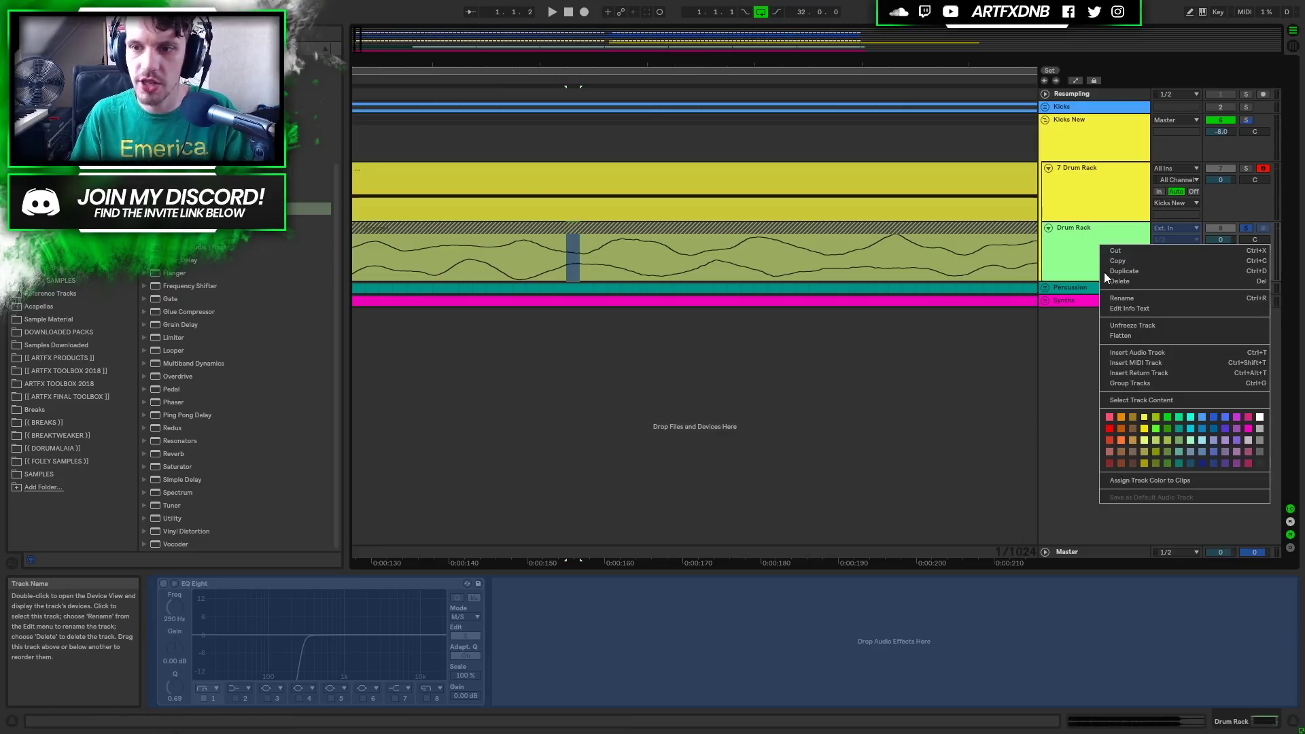
click(1129, 337)
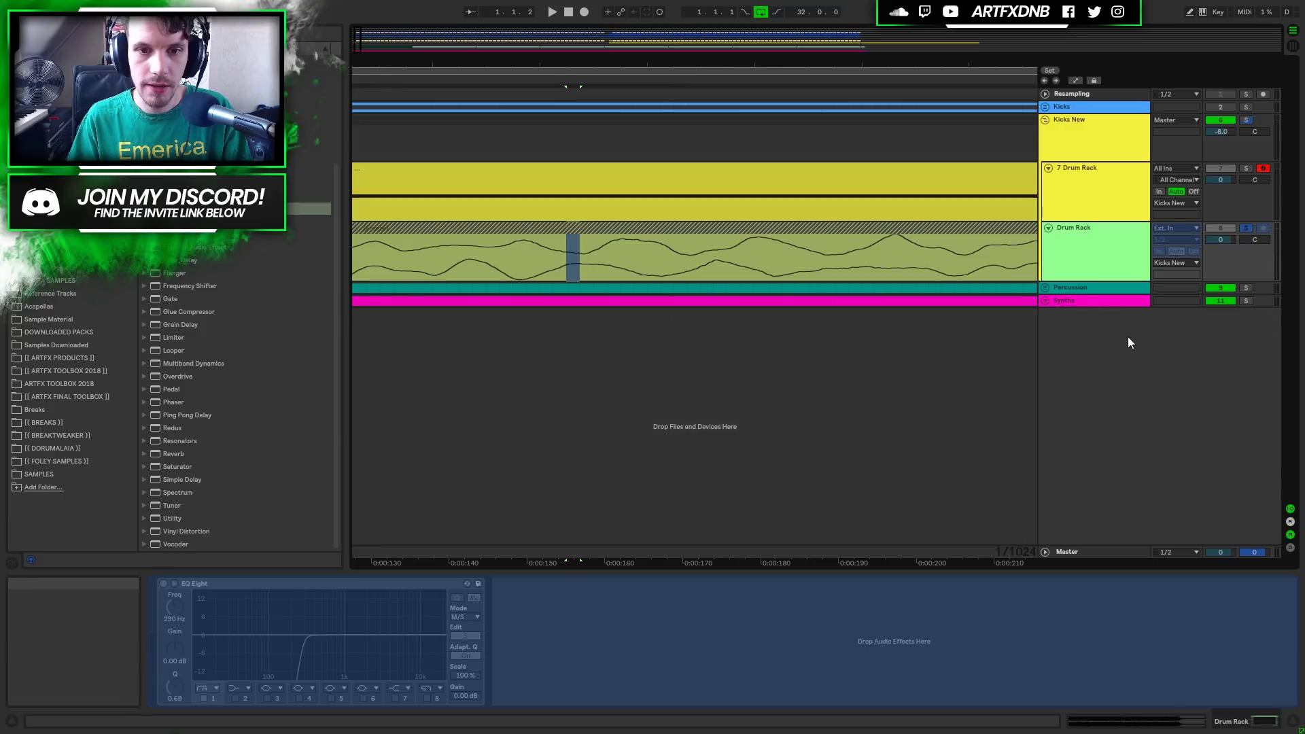
Inspect the flattened waveform, delete the silent clip starting at 1.2.1, and audition the remaining one-beat rumble clip.
drag(553, 259, 631, 258)
drag(431, 263, 525, 264)
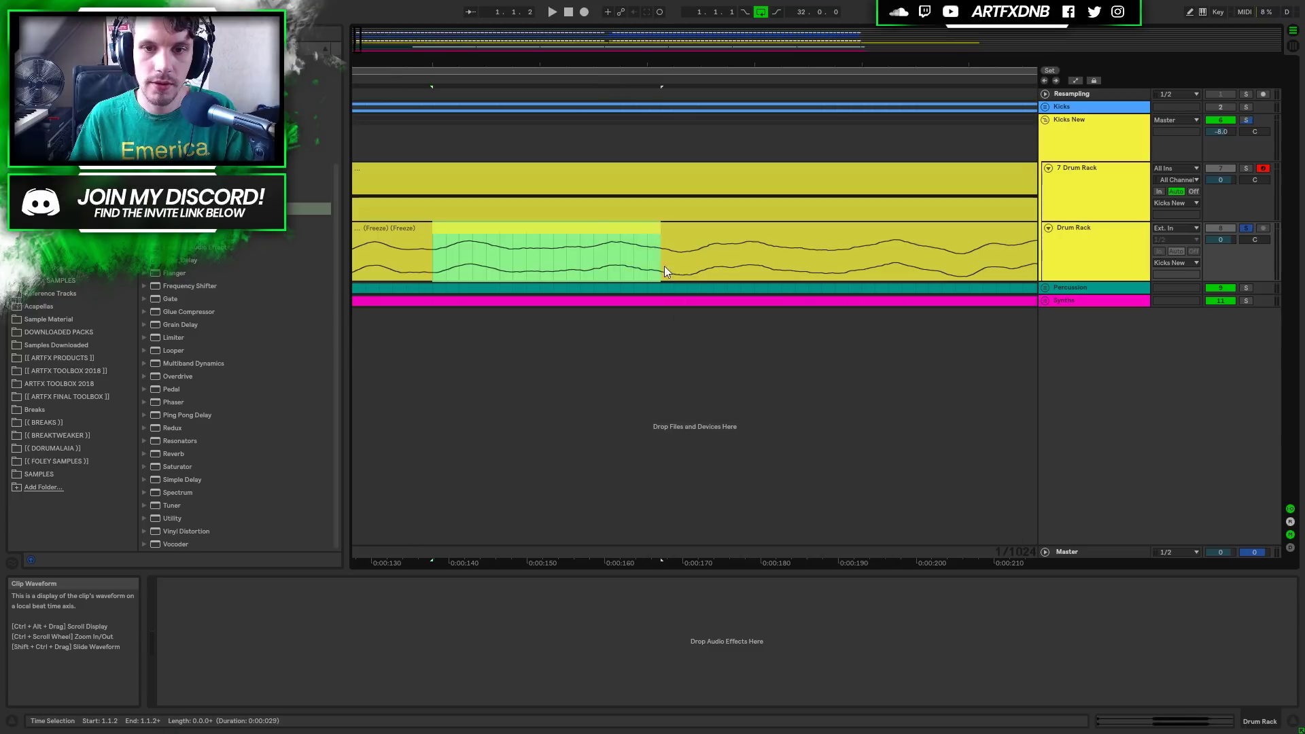
drag(766, 269, 728, 235)
mouse_move(601, 64)
mouse_down()
mouse_move(405, 40)
mouse_move(458, 54)
mouse_up()
click(757, 260)
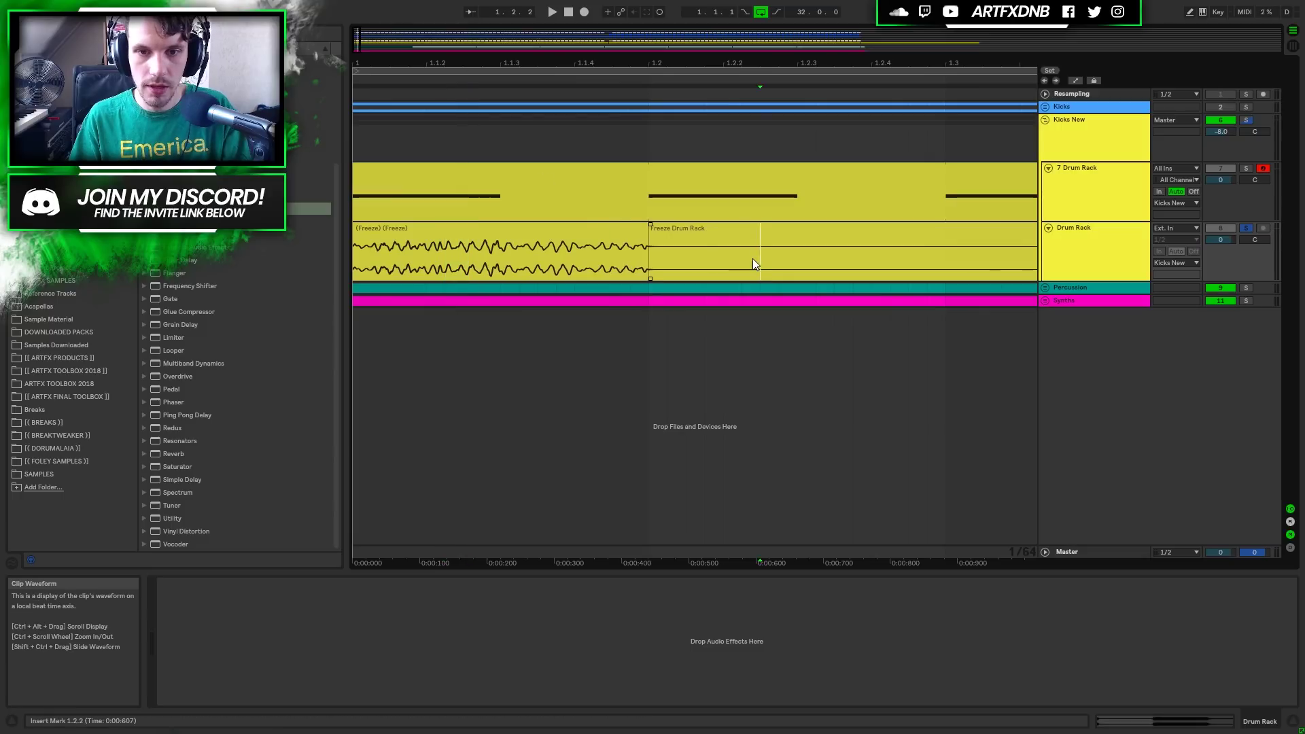
click(732, 226)
key(Delete)
click(622, 226)
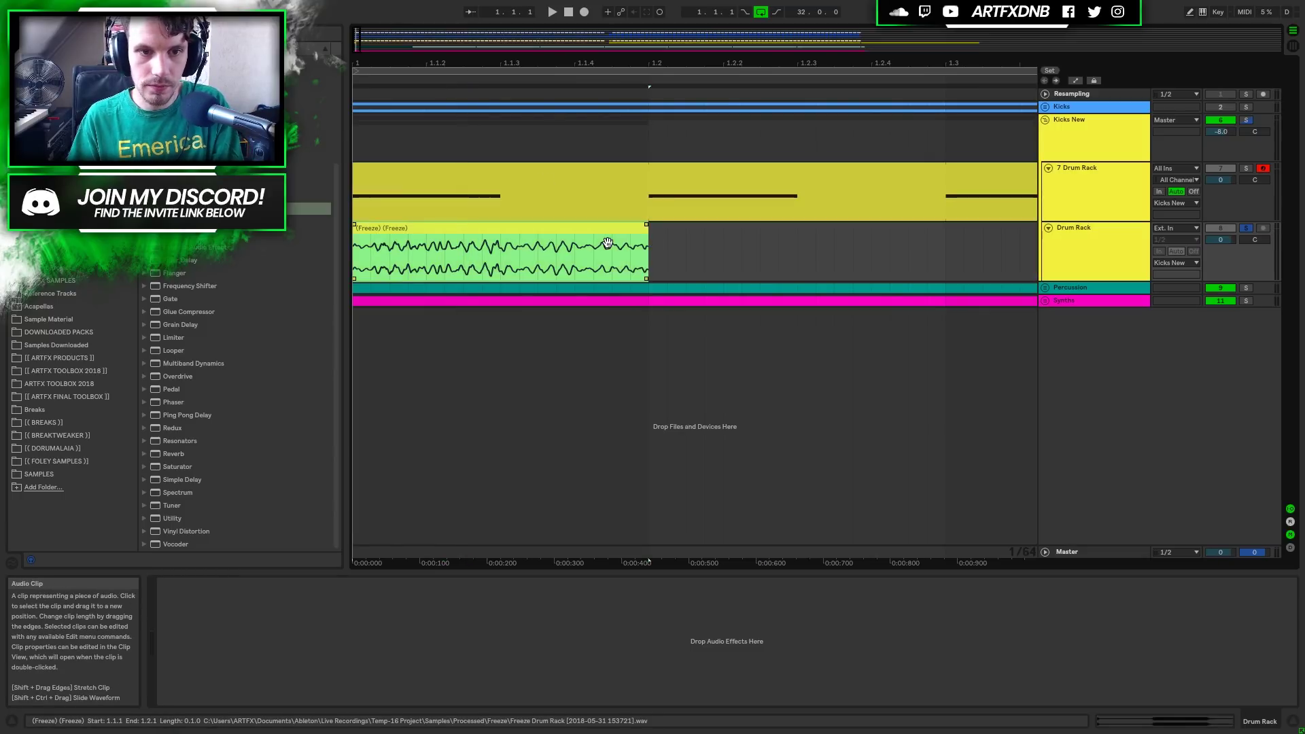
key(space)
key(space)
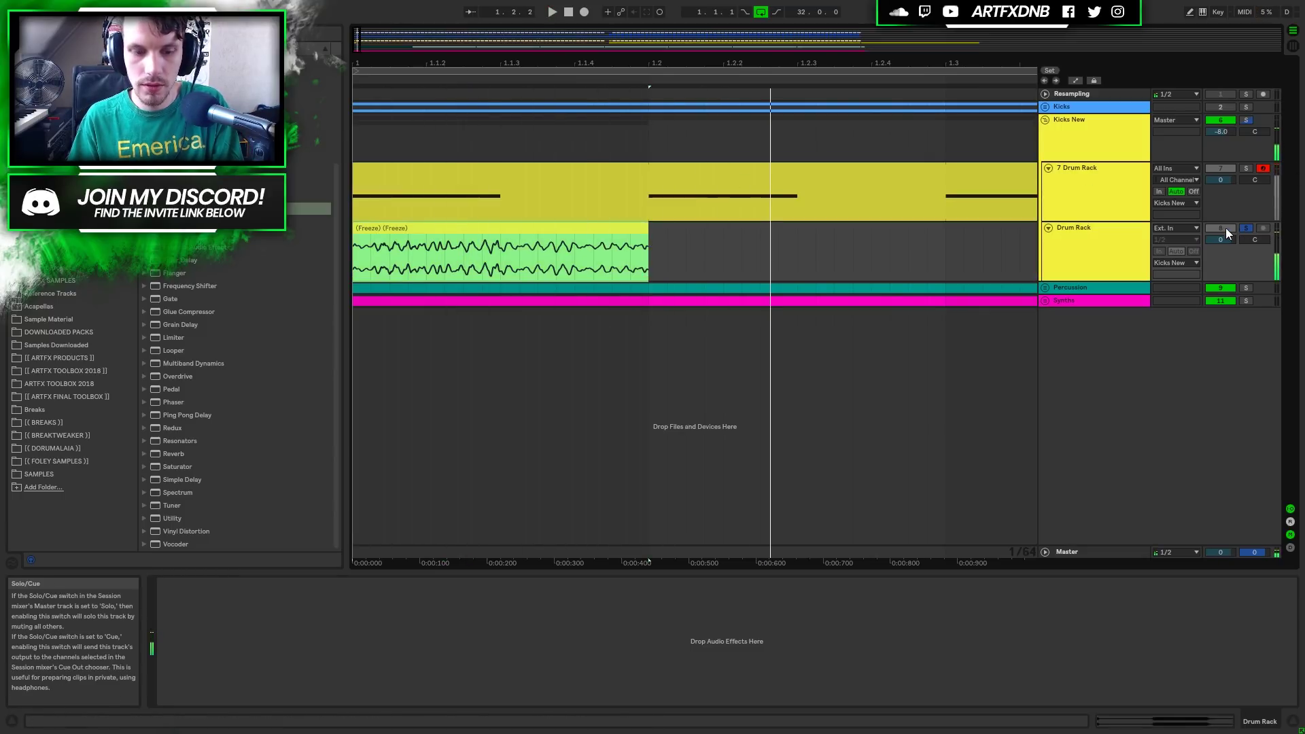
Duplicate the one-beat rumble clip repeatedly until it fills the first eight bars, up to 9.1.1.
key(ctrl+d)
drag(561, 61, 400, 61)
key(ctrl+d)
key(ctrl+d)
key(ctrl+d)
key(ctrl+d)
key(ctrl+d)
key(ctrl+d)
key(ctrl+d)
key(ctrl+d)
key(ctrl+d)
key(ctrl+d)
key(ctrl+d)
key(ctrl+d)
key(ctrl+d)
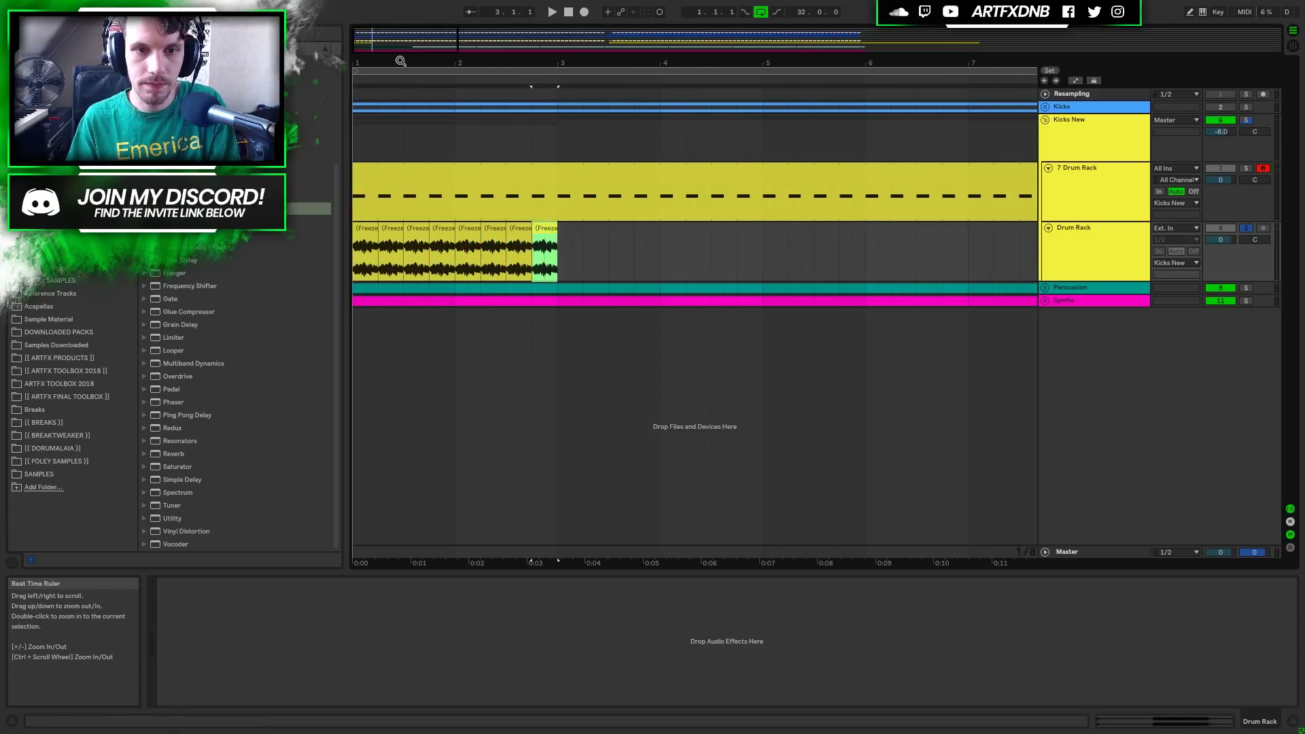
key(ctrl+d)
key(ctrl+d)
key(ctrl+d)
key(ctrl+d)
key(ctrl+d)
key(ctrl+d)
key(ctrl+d)
key(ctrl+d)
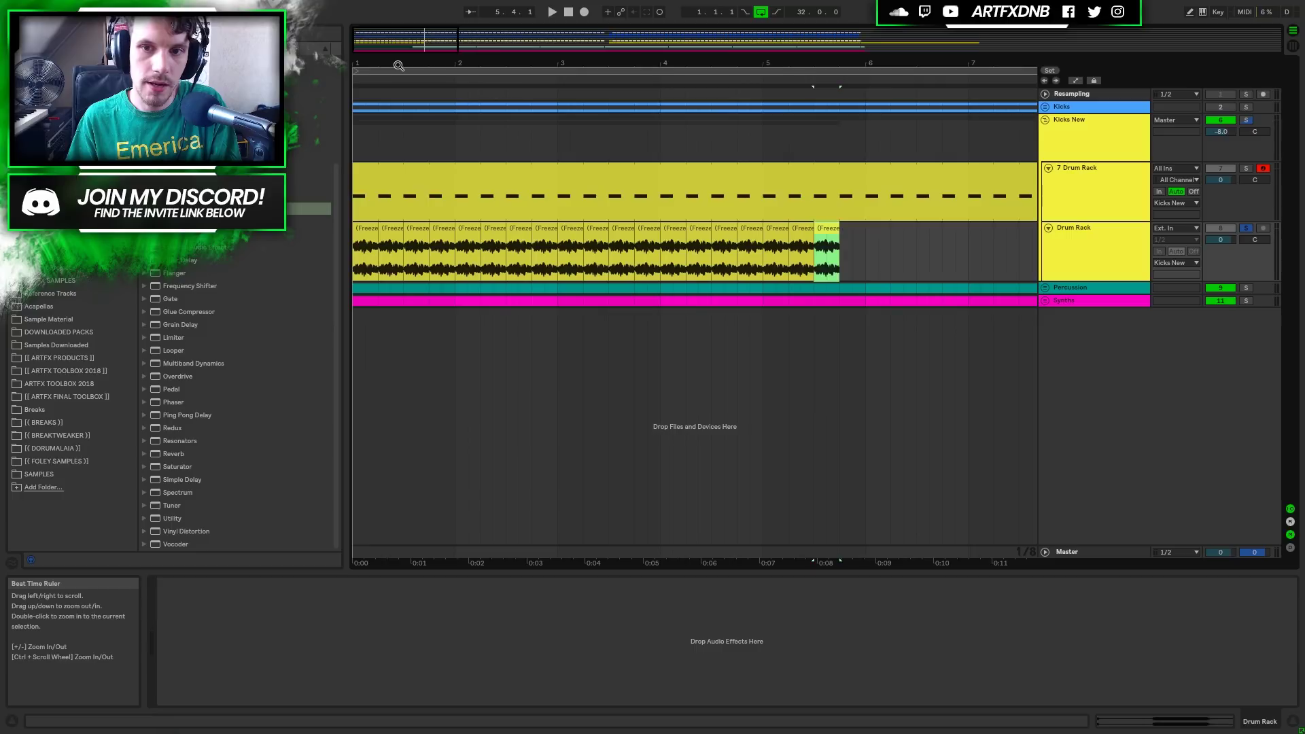
key(ctrl+d)
key(ctrl+d)
key(ctrl+d)
key(ctrl+d)
key(ctrl+d)
key(ctrl+d)
key(ctrl+d)
key(ctrl+d)
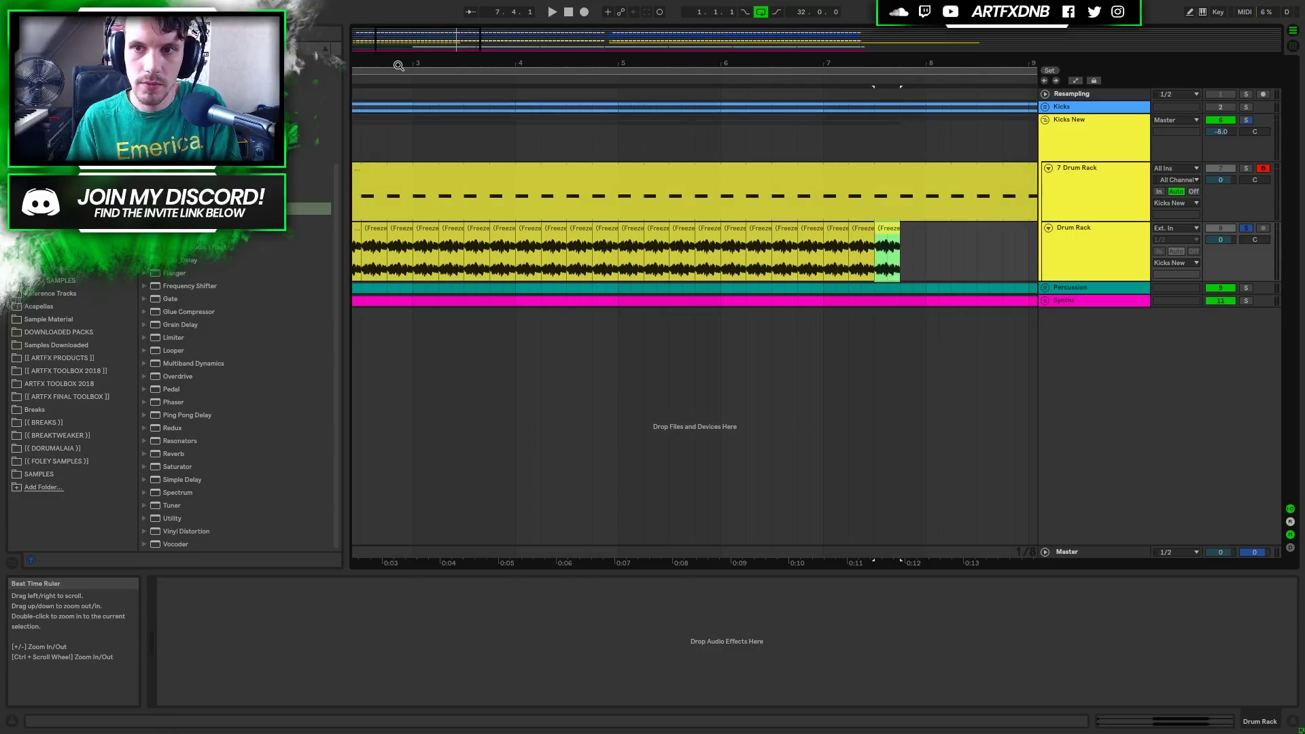
drag(470, 66, 439, 66)
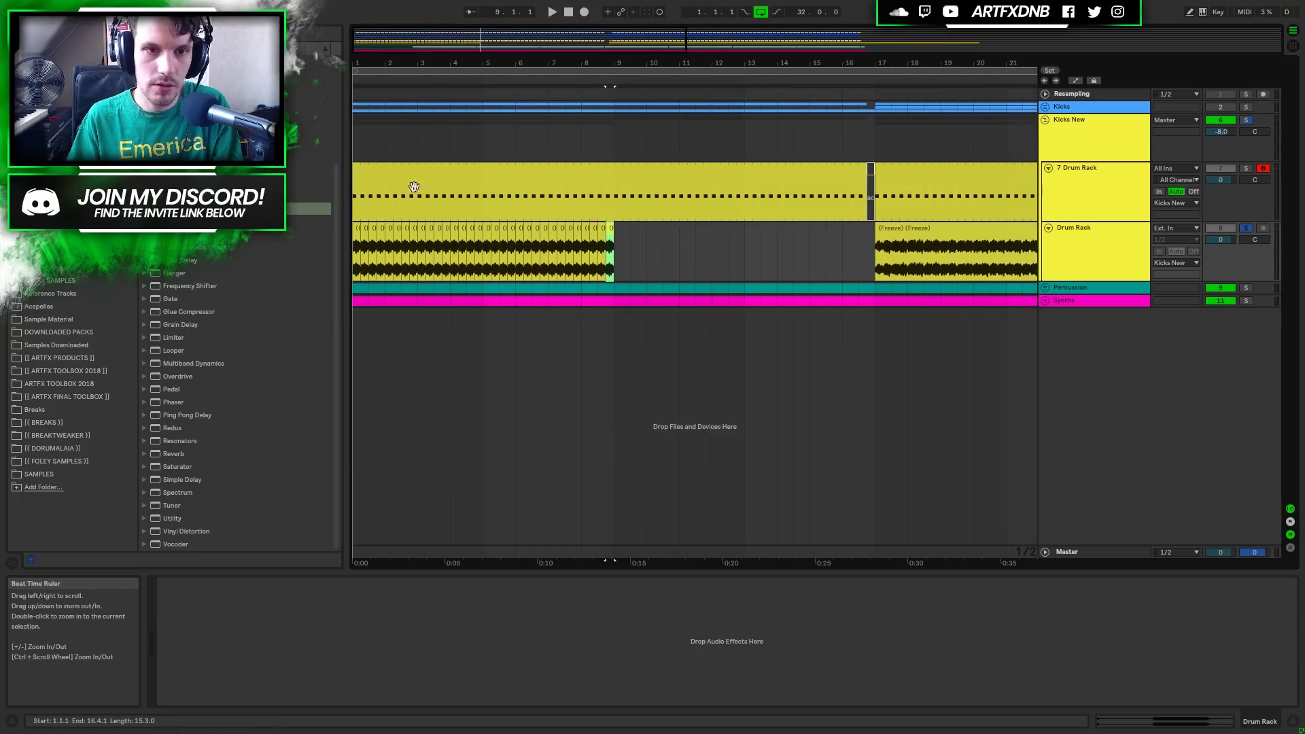
Select the eight-bar row of rumble clips and duplicate it three times, up to 33.1.1.
shift+click(356, 232)
key(ctrl+d)
key(ctrl+d)
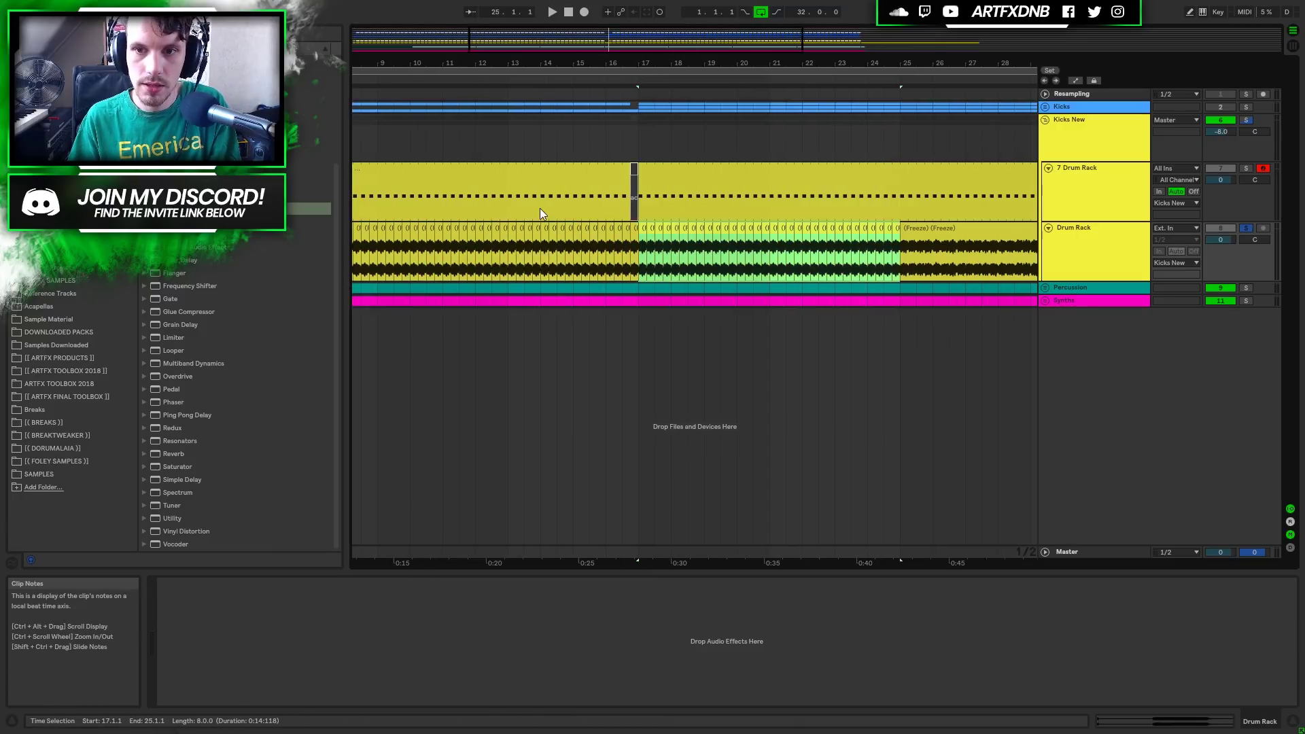
key(ctrl+d)
Delete the leftover audio clip after bar 33 and the final rumble beat at 32.4.1.
click(931, 232)
key(Delete)
click(894, 226)
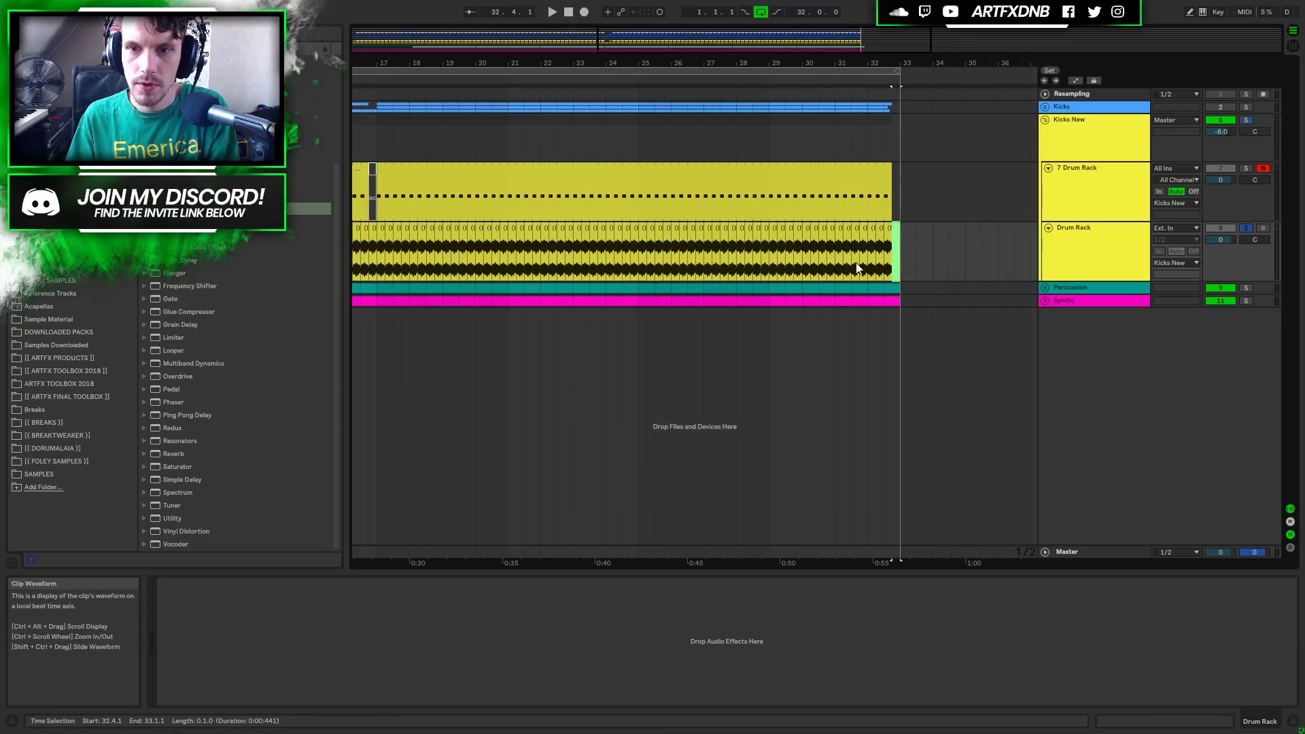
Solo the Kicks New group in place of the rumble track and play the kick and rumble together from 1.1.1.
click(456, 71)
drag(457, 63, 647, 41)
click(1121, 134)
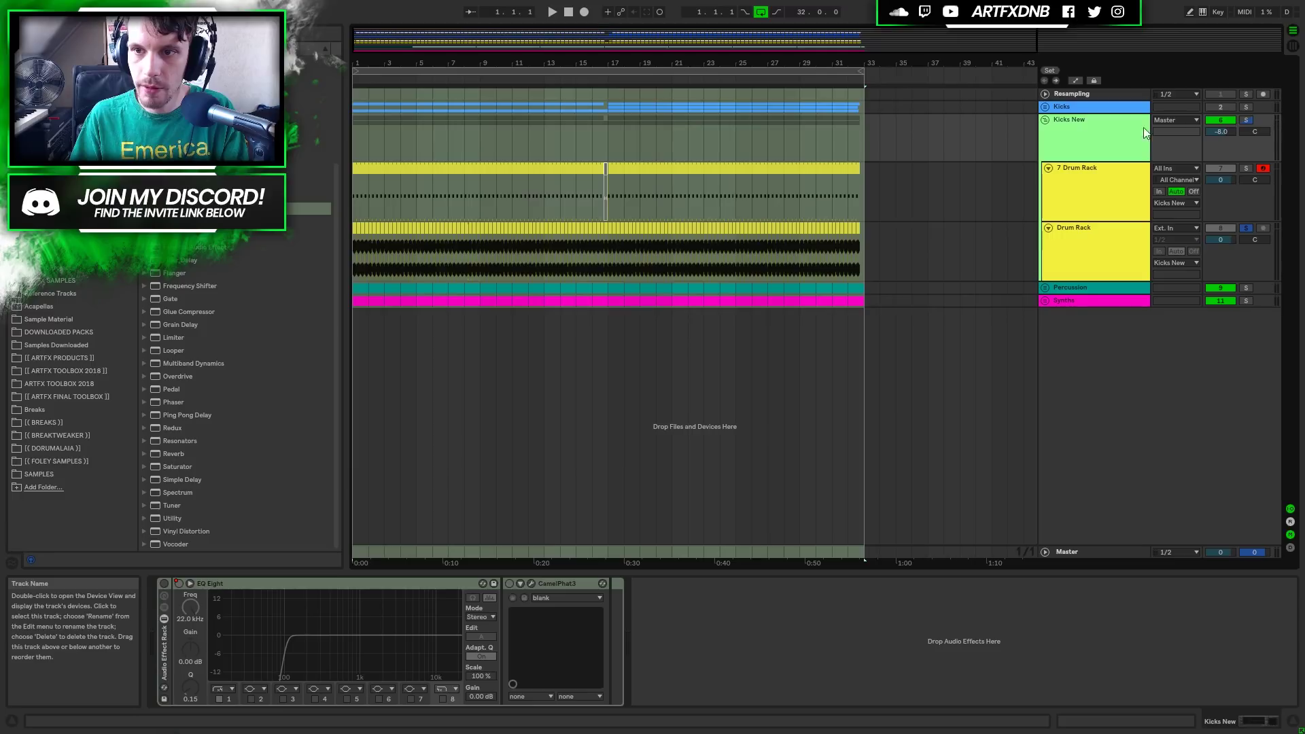
click(1248, 119)
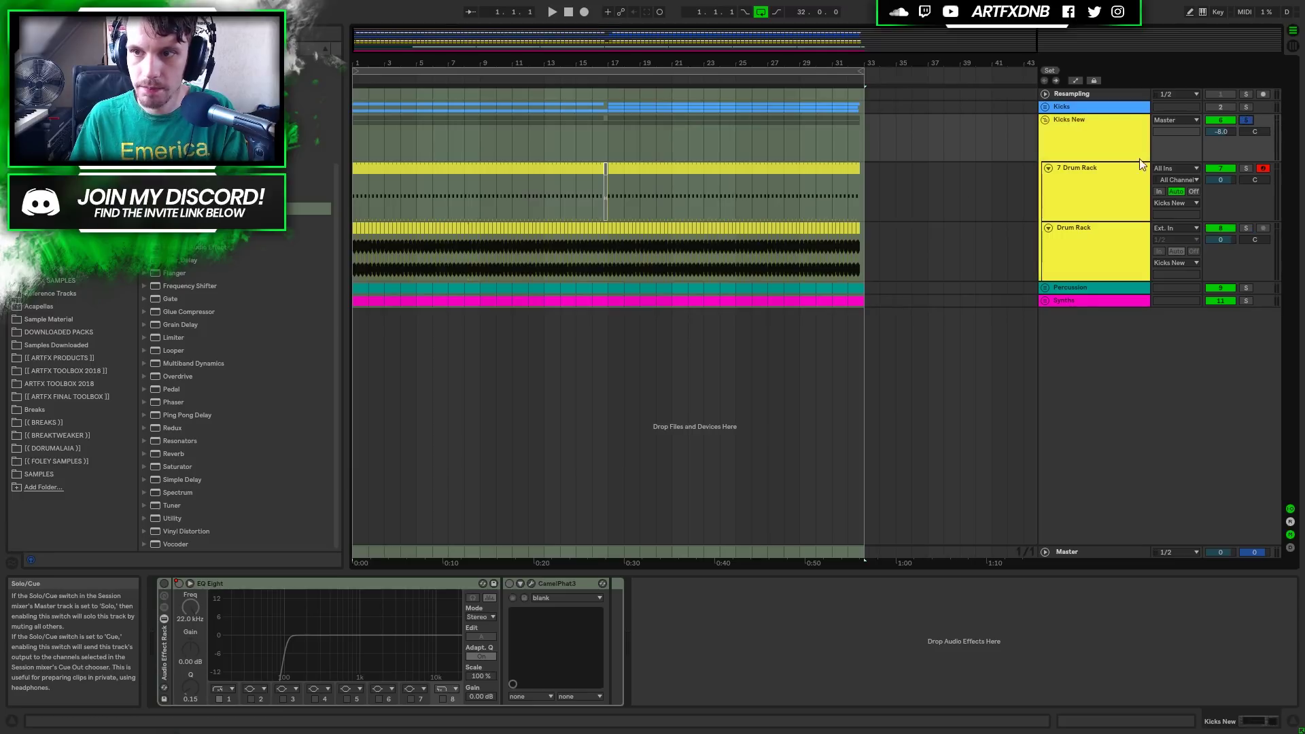
click(356, 143)
key(space)
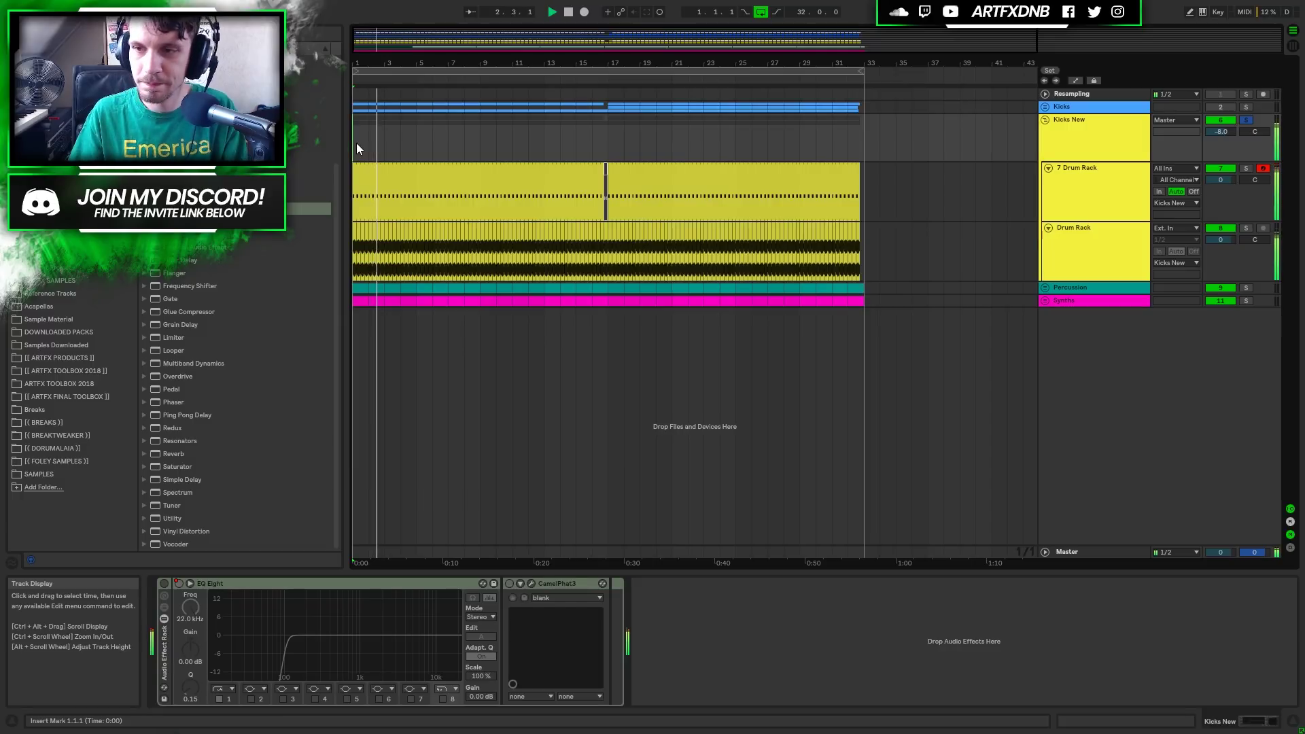
click(1099, 186)
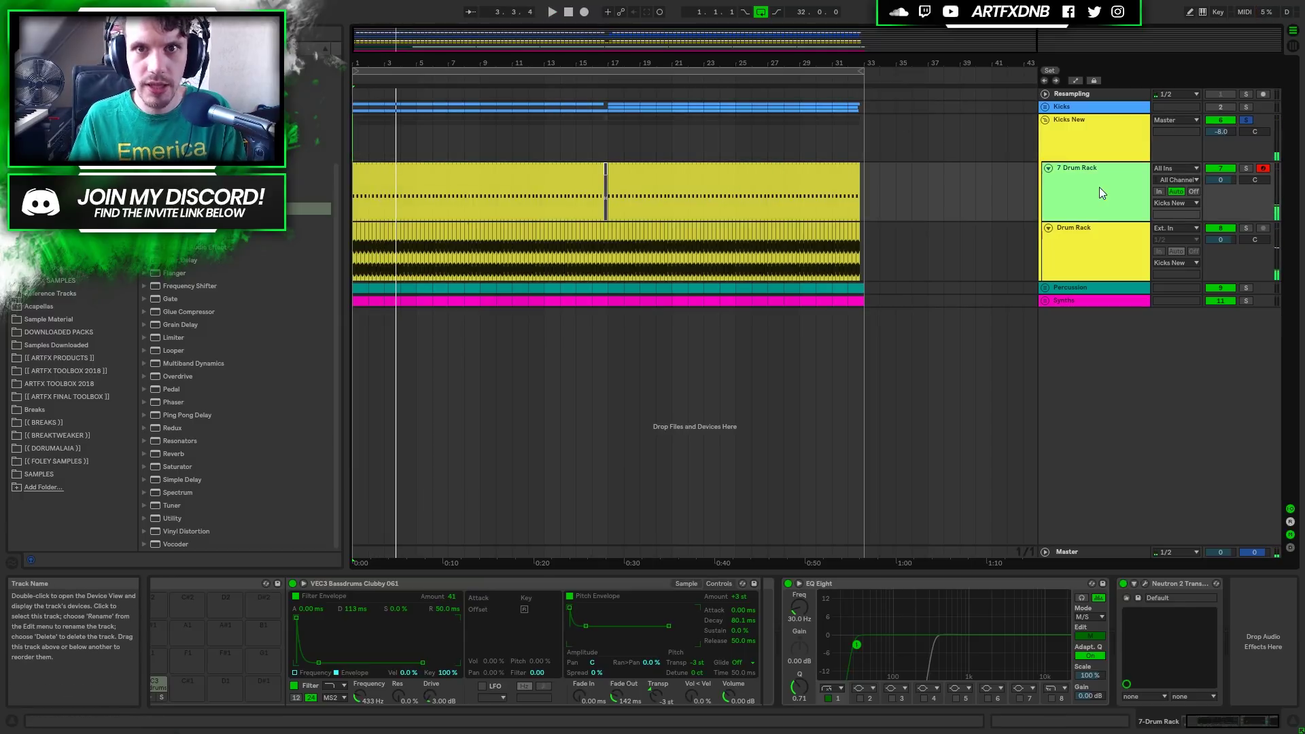
Load the Xfer Records LFOTool_x64 plug-in onto the flattened Drum Rack rumble track.
click(1093, 232)
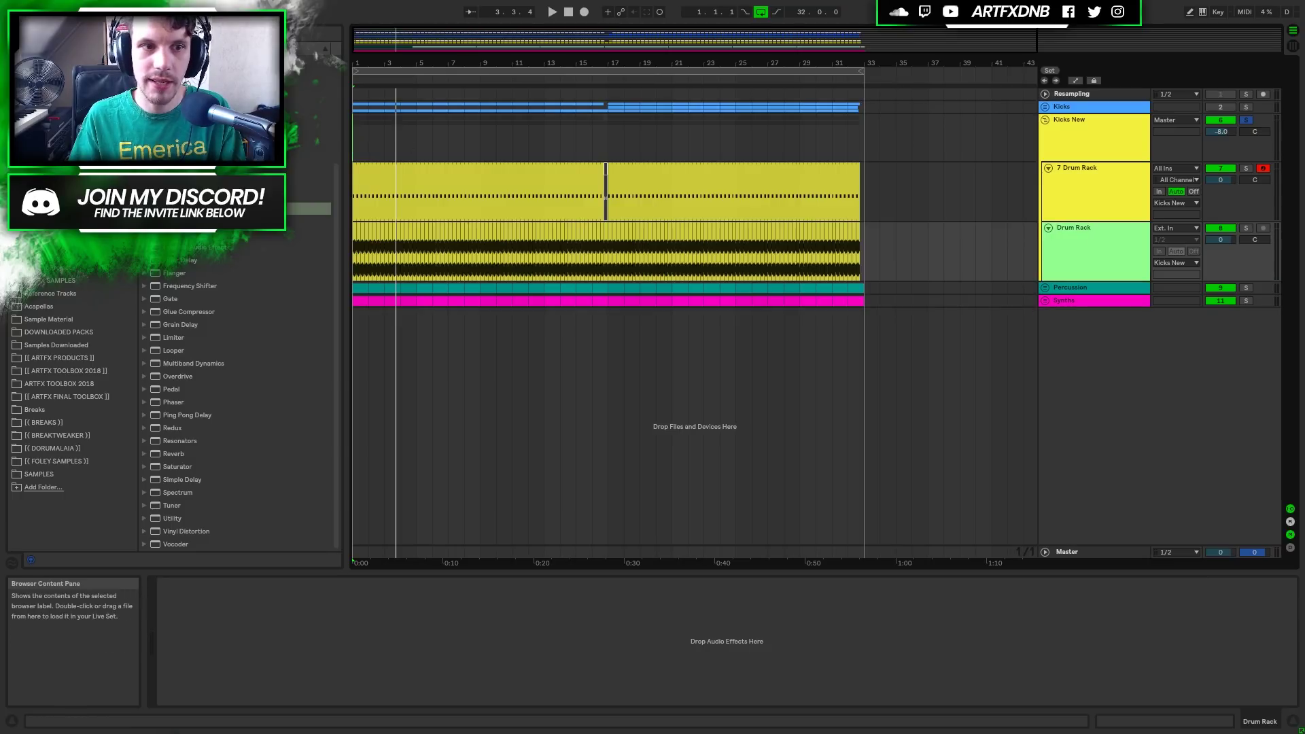
click(38, 191)
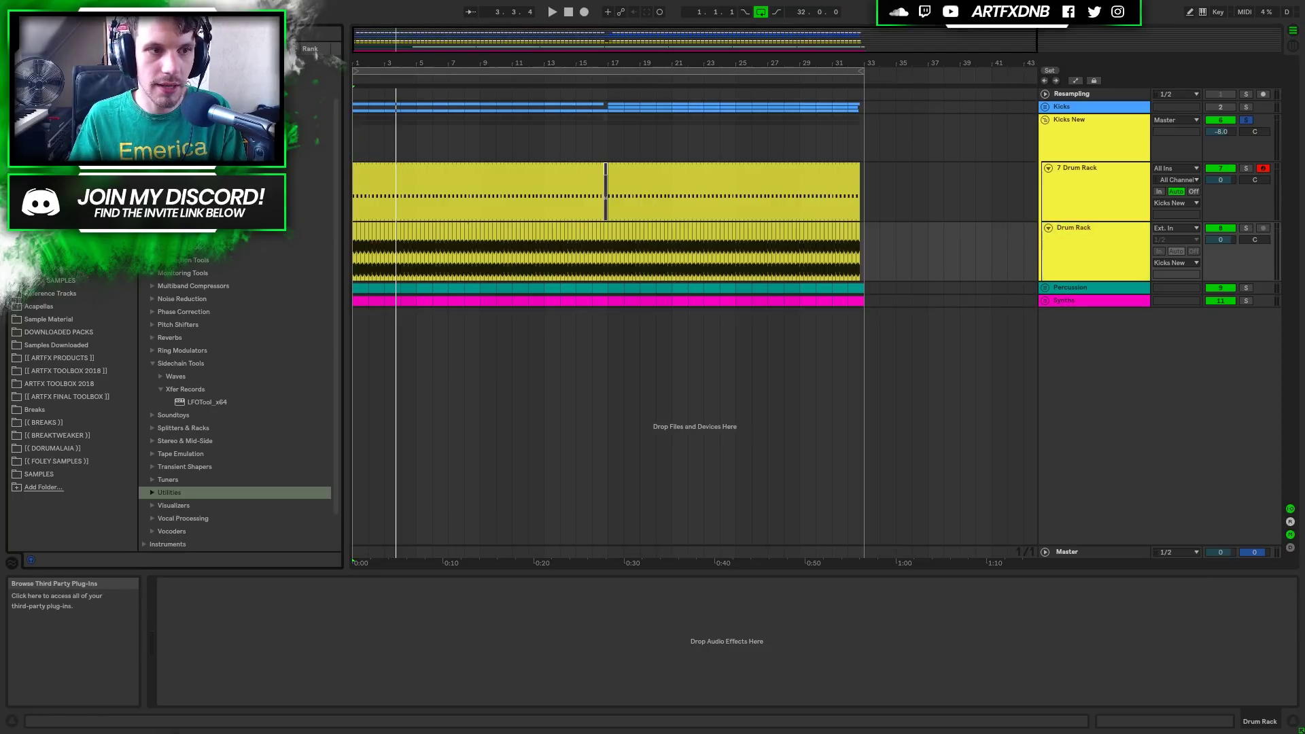
drag(202, 402, 1130, 274)
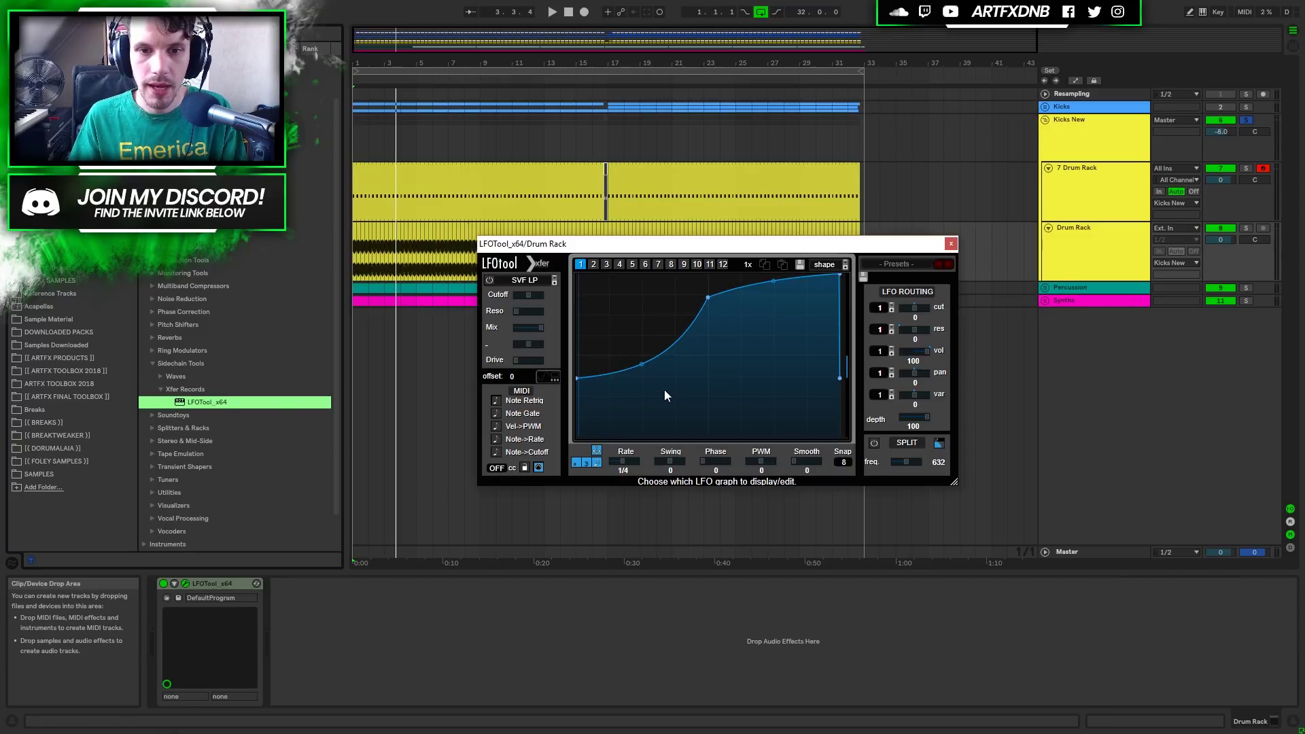
Reshape the LFOTool volume curve: drop its start point to zero, remove the high end point, raise the peak and straighten the rise.
drag(576, 379, 576, 436)
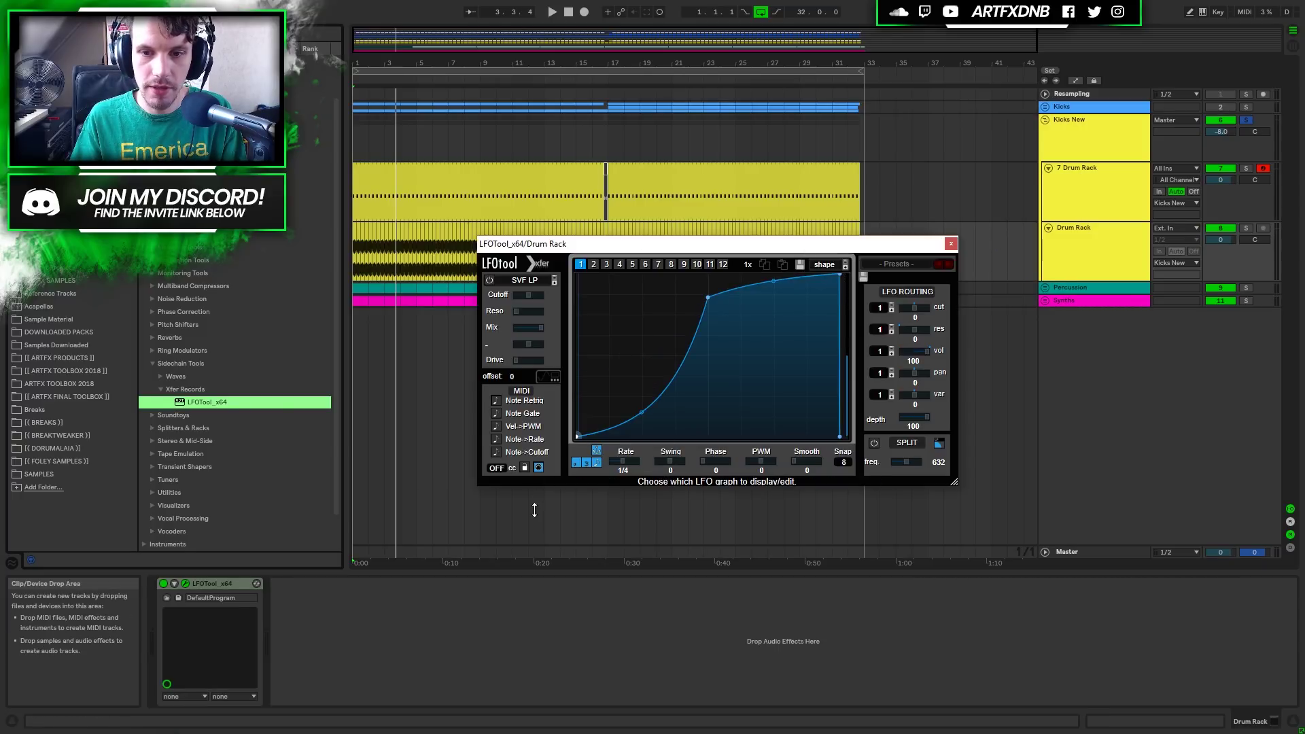
double_click(836, 276)
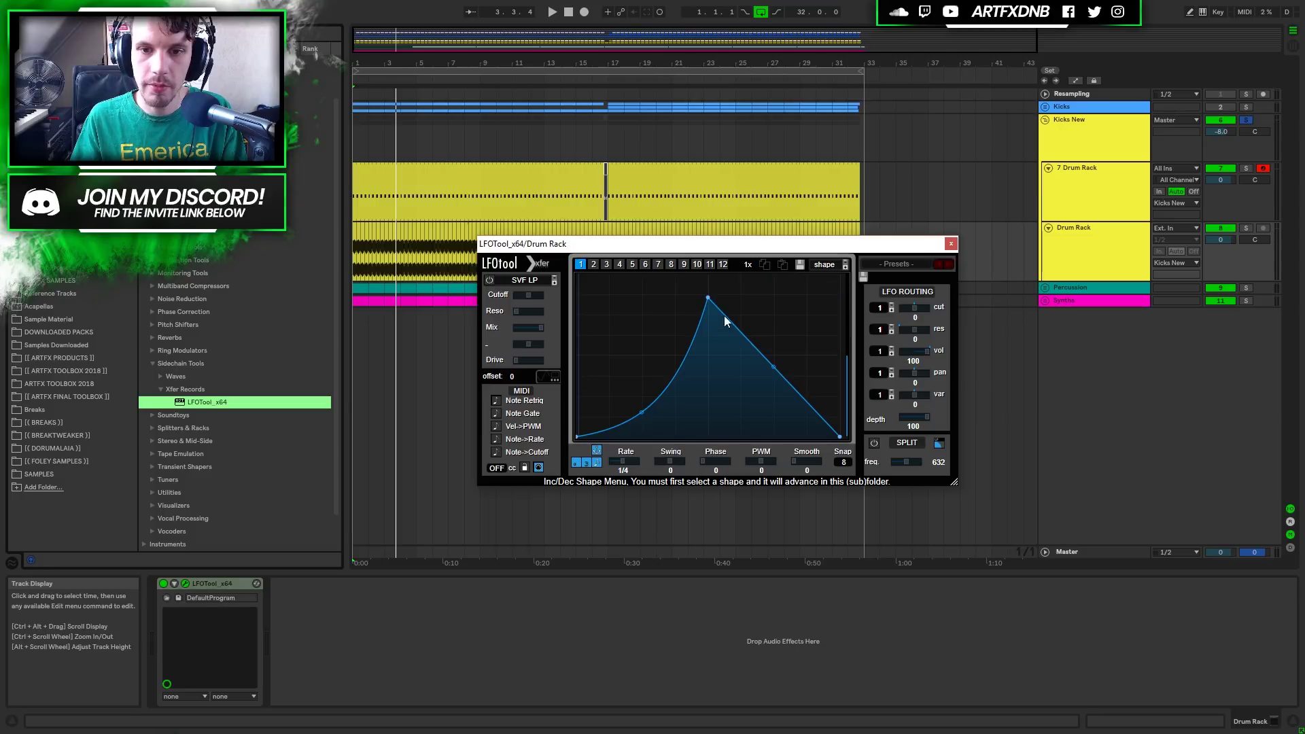
drag(708, 299, 662, 218)
drag(628, 406, 628, 376)
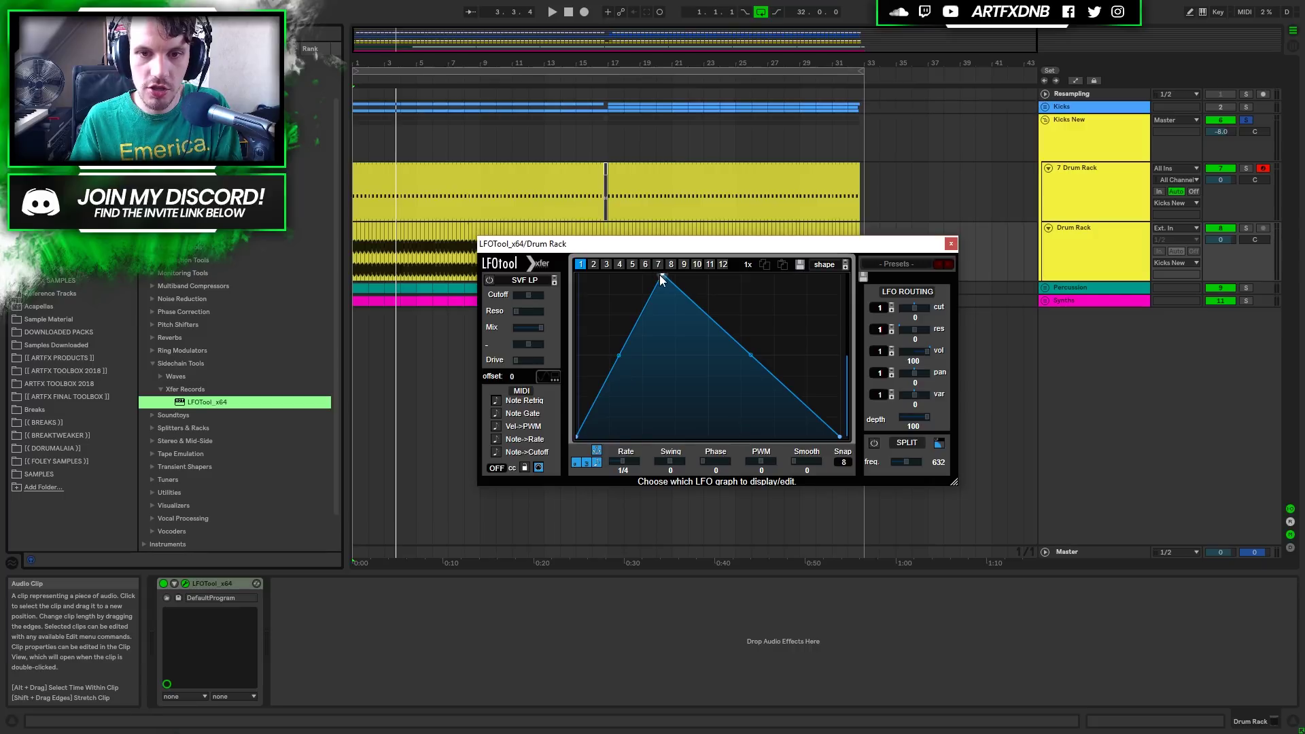
Adjust the LFO peak's timing to before mid-beat during playback, bend the falling slope inward and close LFOTool.
drag(693, 257, 615, 249)
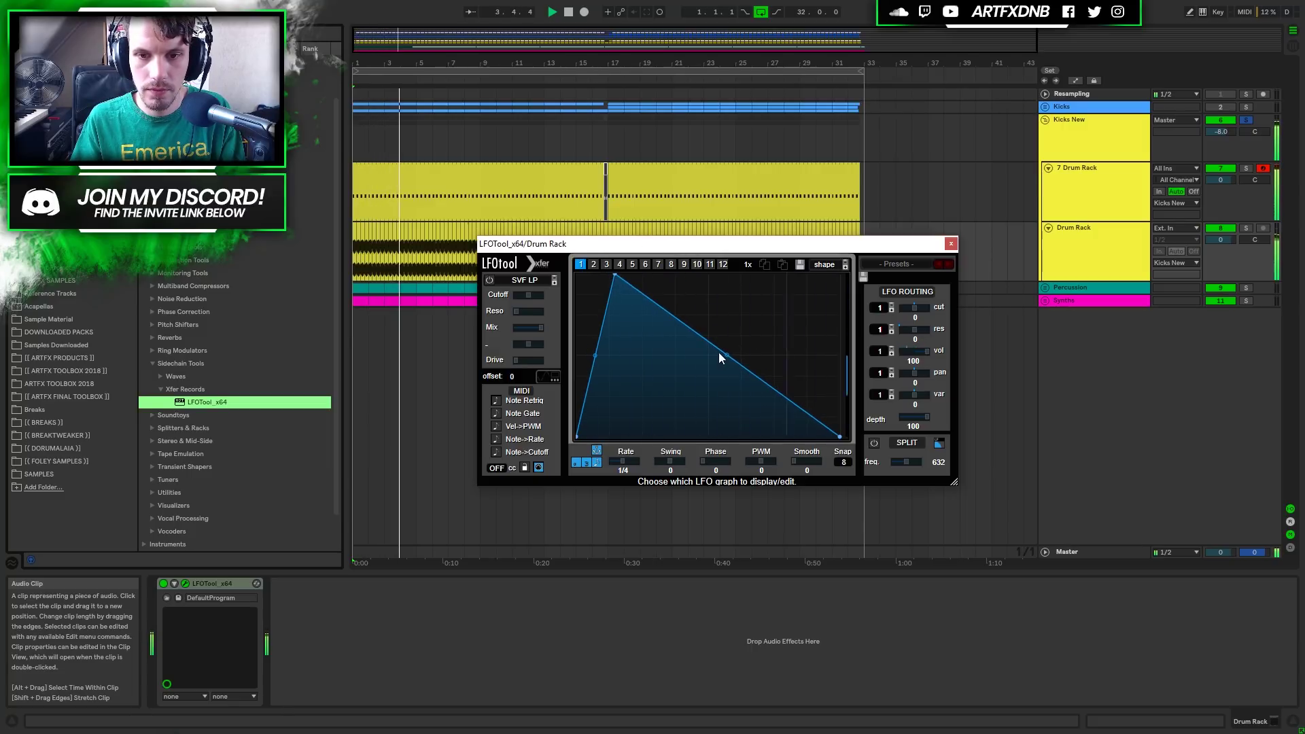
drag(720, 356, 724, 360)
drag(615, 249, 653, 251)
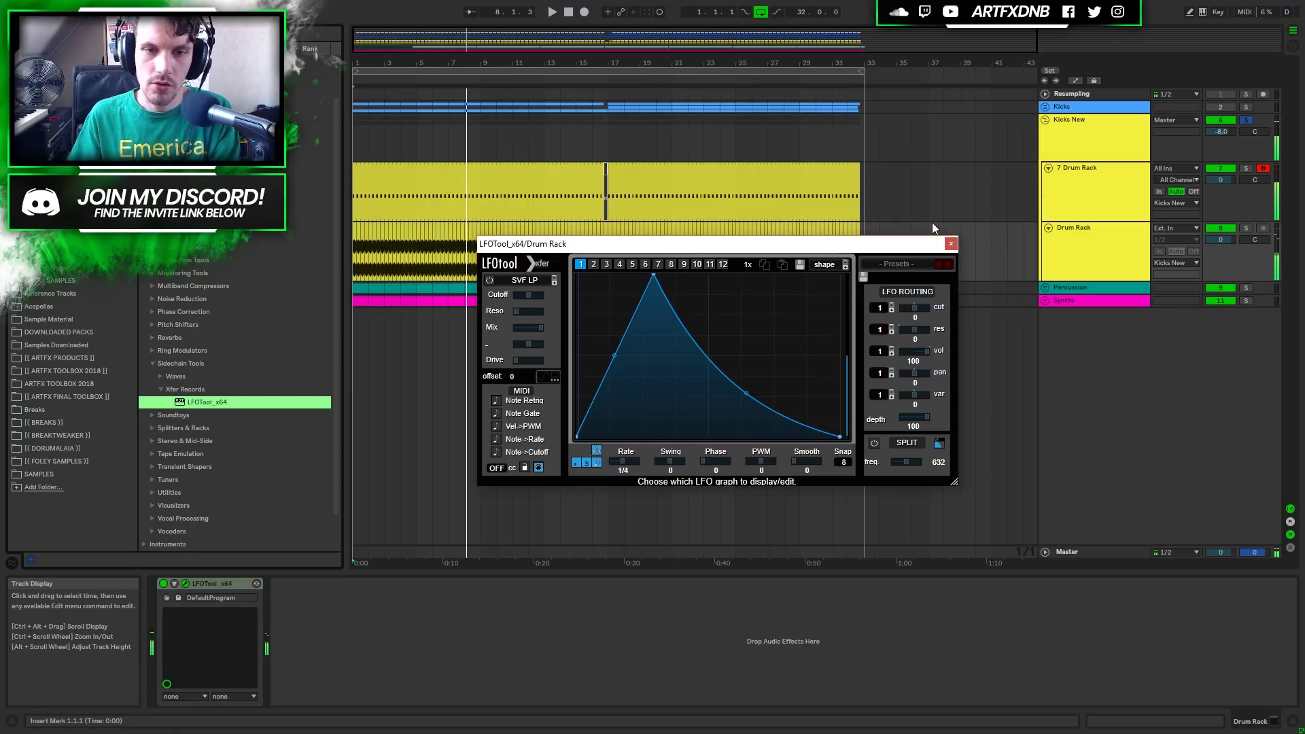
click(954, 244)
click(1057, 244)
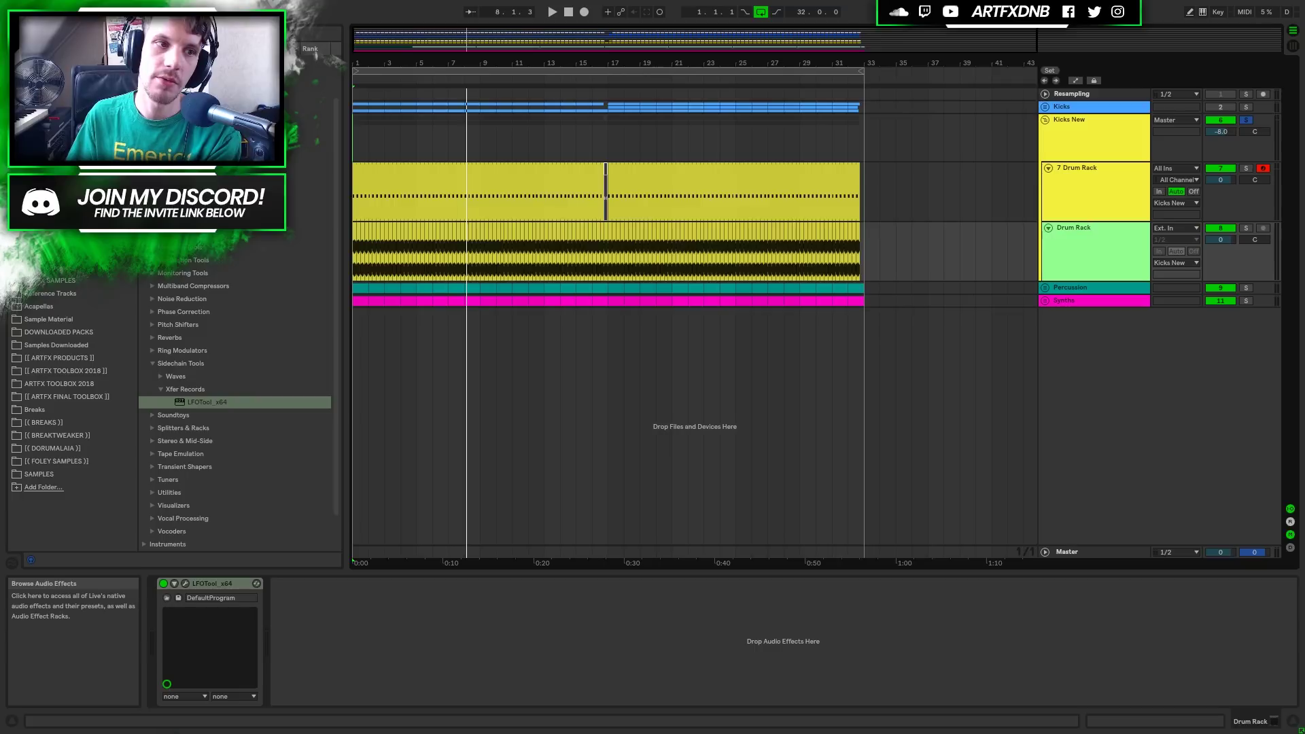
Add EQ Eight after LFOTool on the rumble track and enable a low cut at about 47.4 Hz.
click(42, 120)
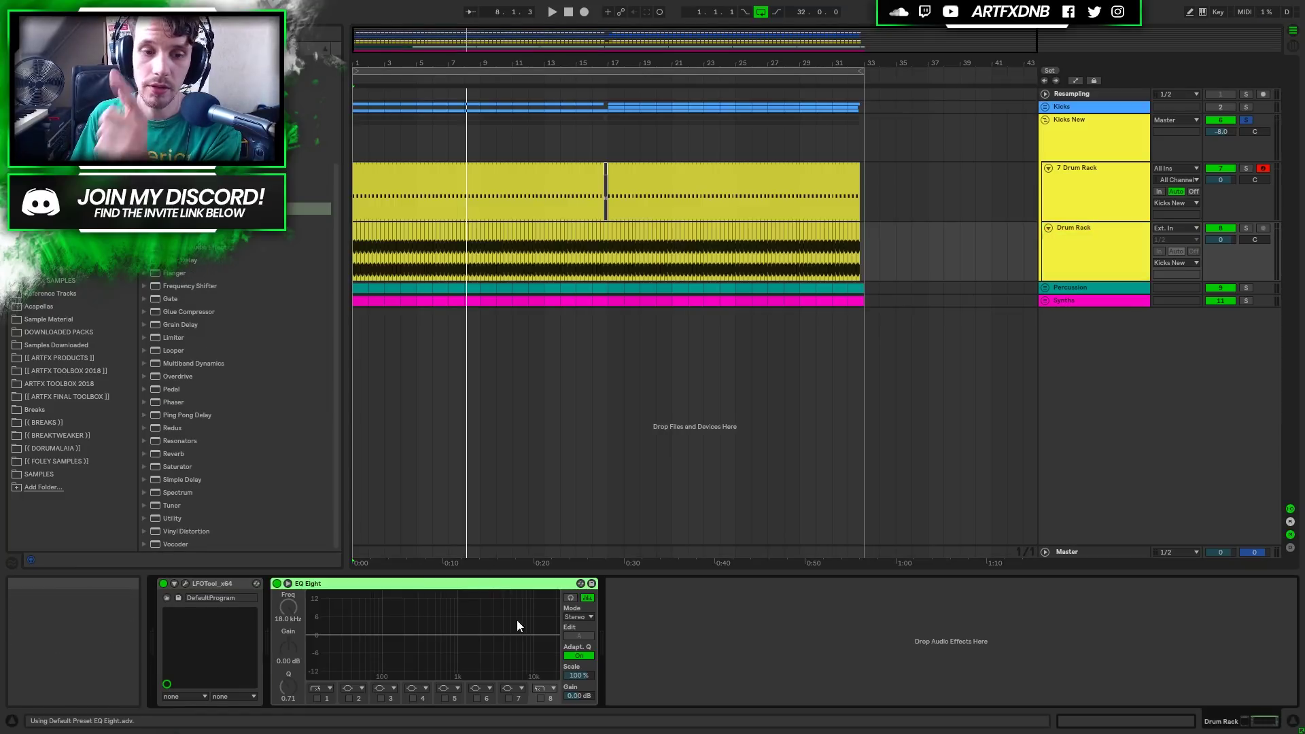
click(317, 698)
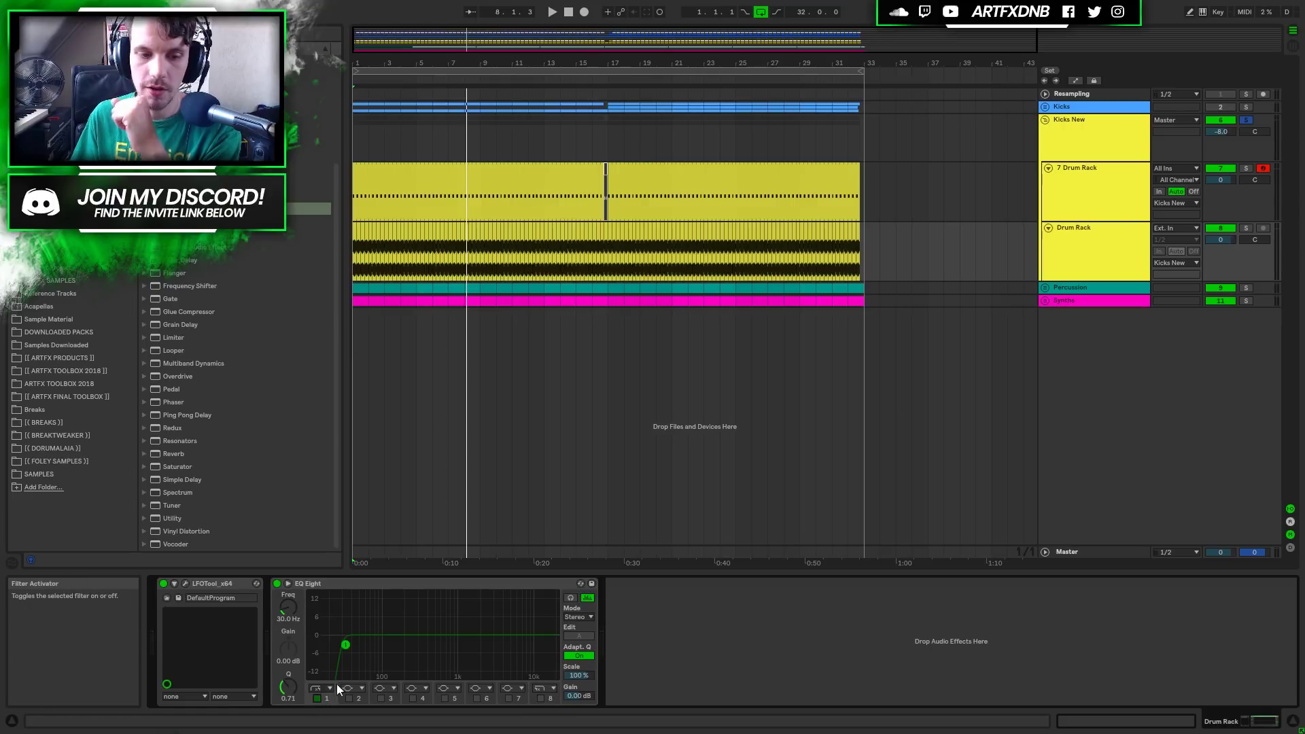
key(space)
drag(346, 643, 359, 644)
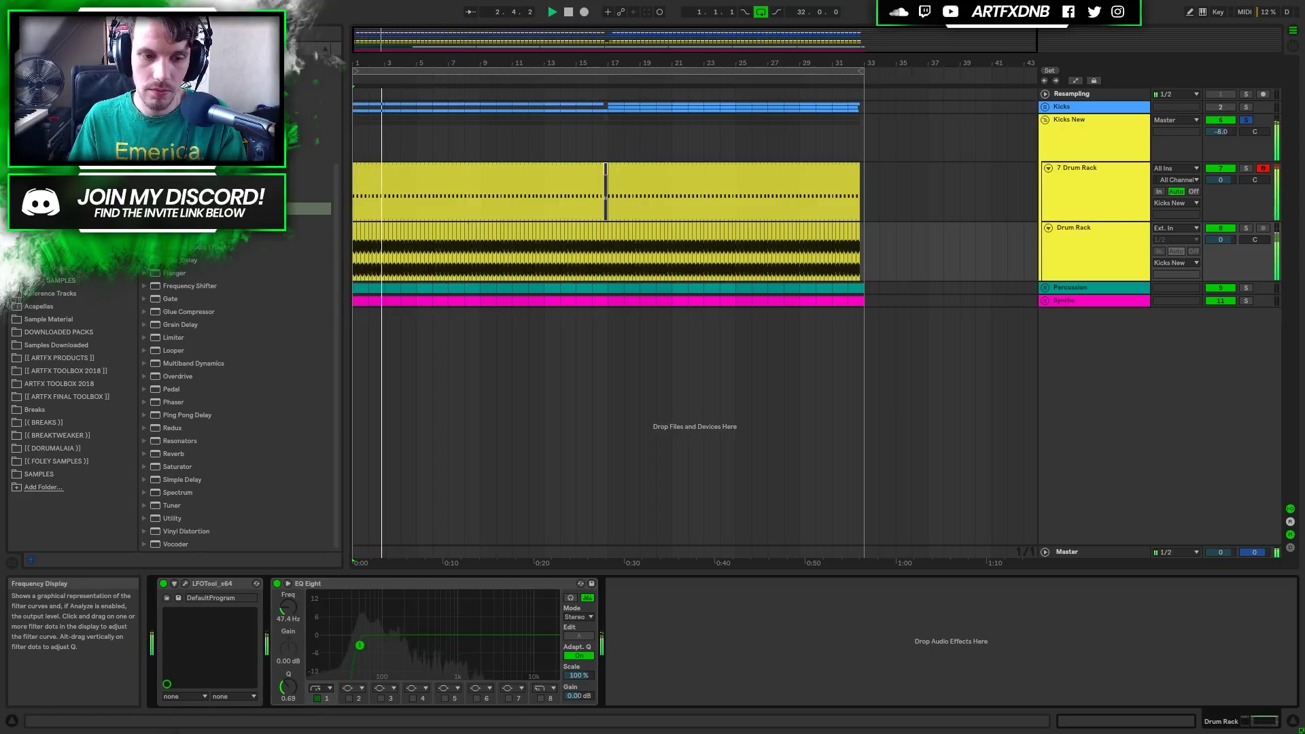
Enable EQ Eight's band 8 high cut on the rumble at about 612 Hz with Q 0.28 while listening.
click(540, 698)
key(space)
drag(466, 645, 441, 660)
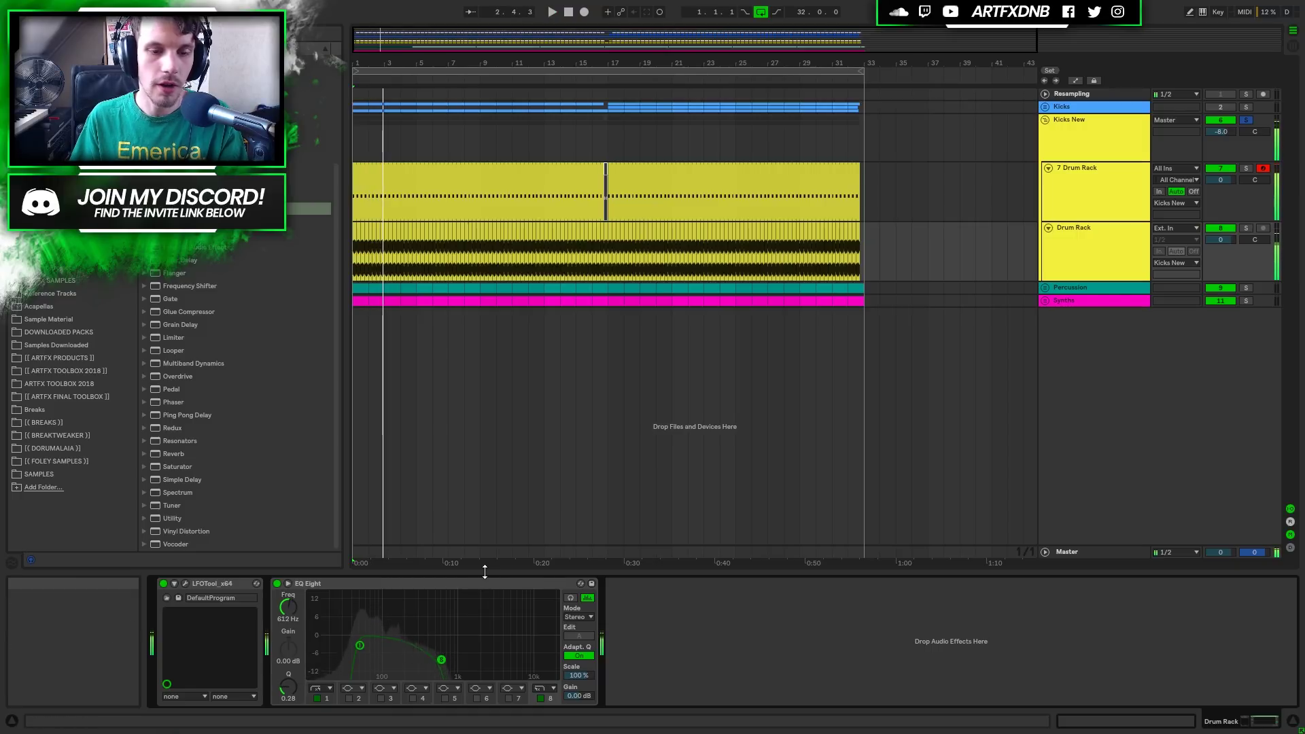
key(space)
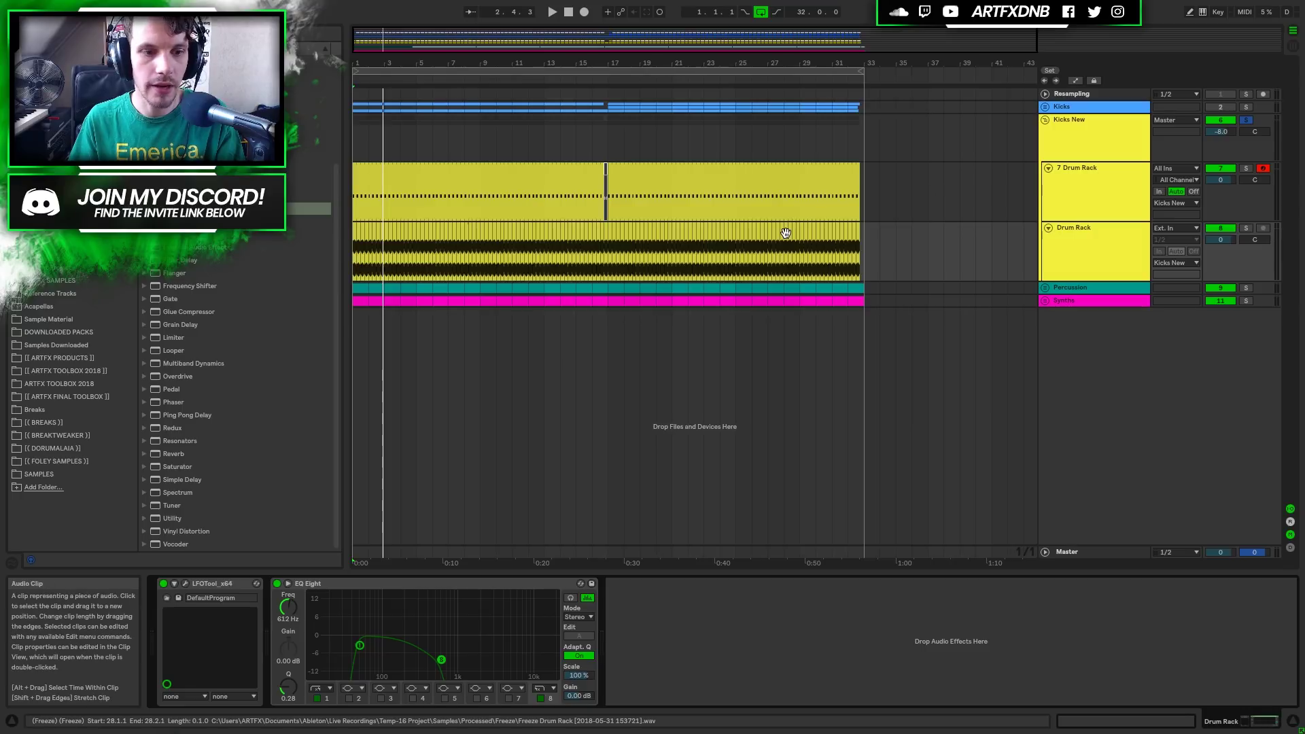
Reopen LFOTool during playback, shift the volume curve's peak to mid-beat and bend both slopes inward.
key(space)
click(186, 581)
drag(654, 275, 706, 276)
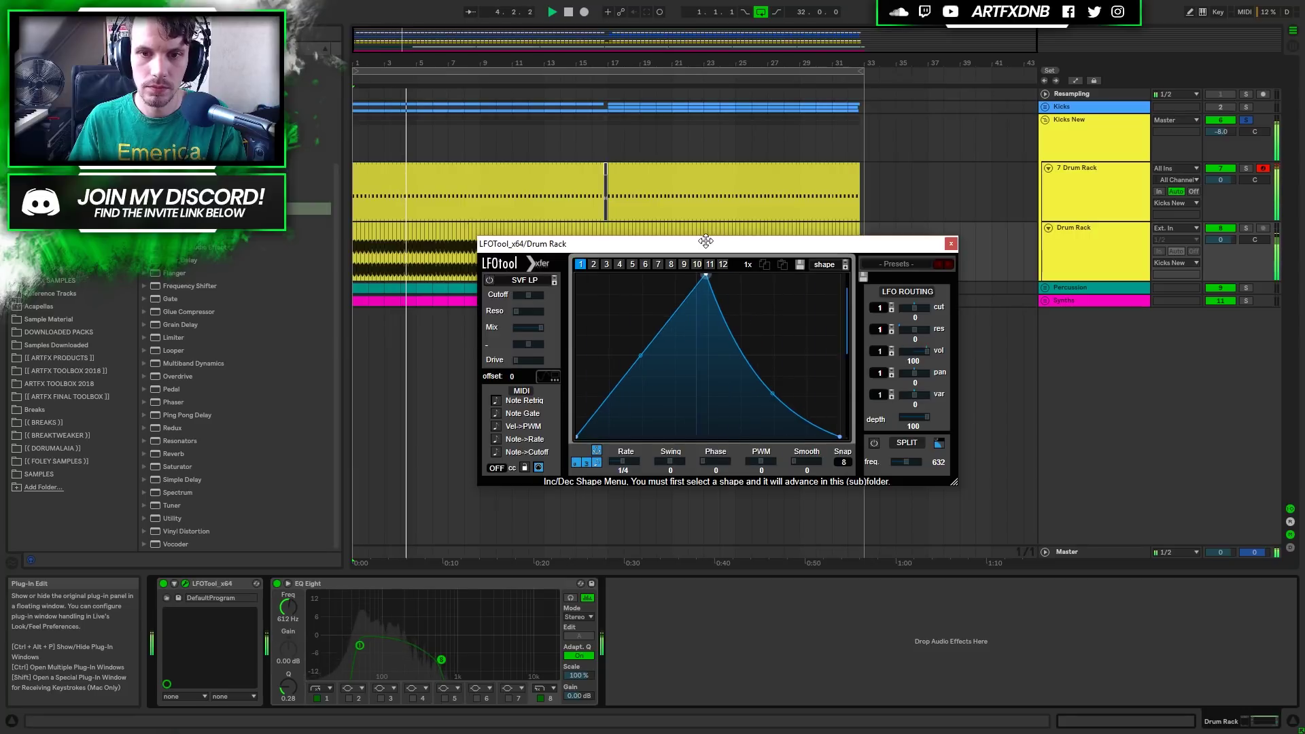
drag(638, 354, 640, 412)
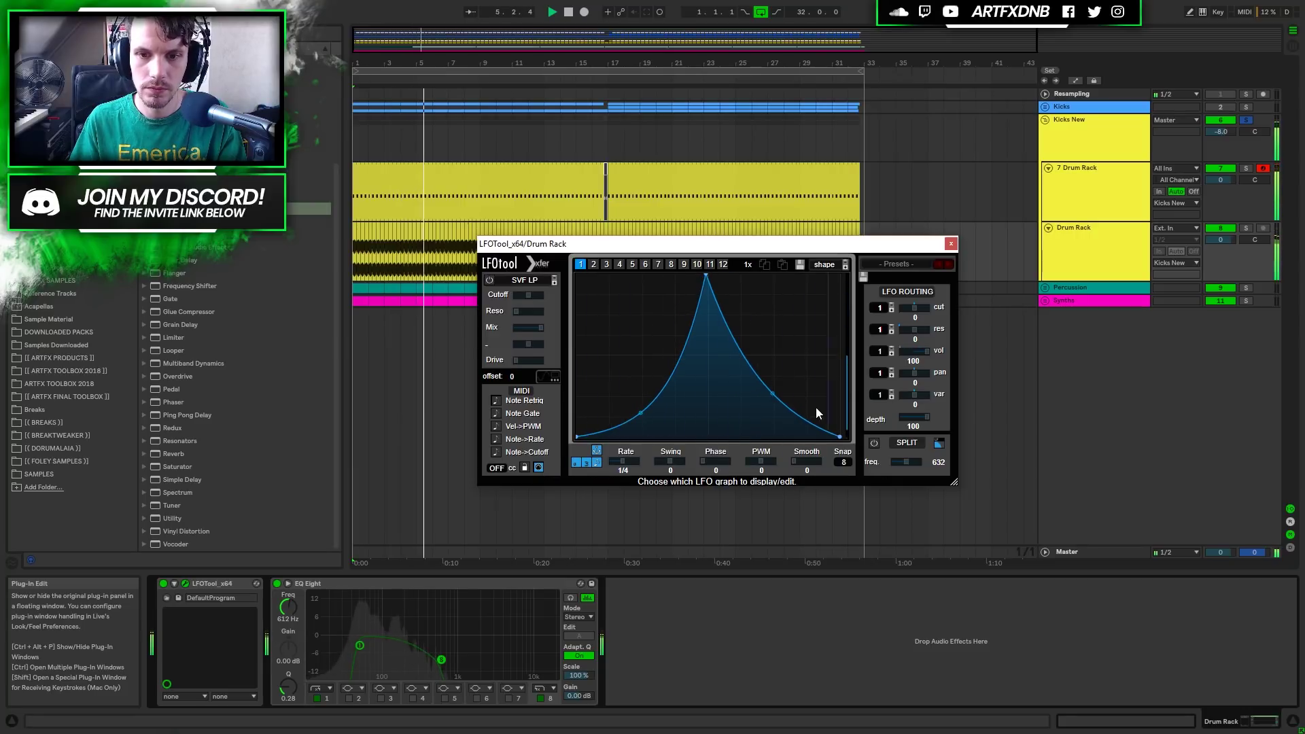
drag(772, 394, 761, 409)
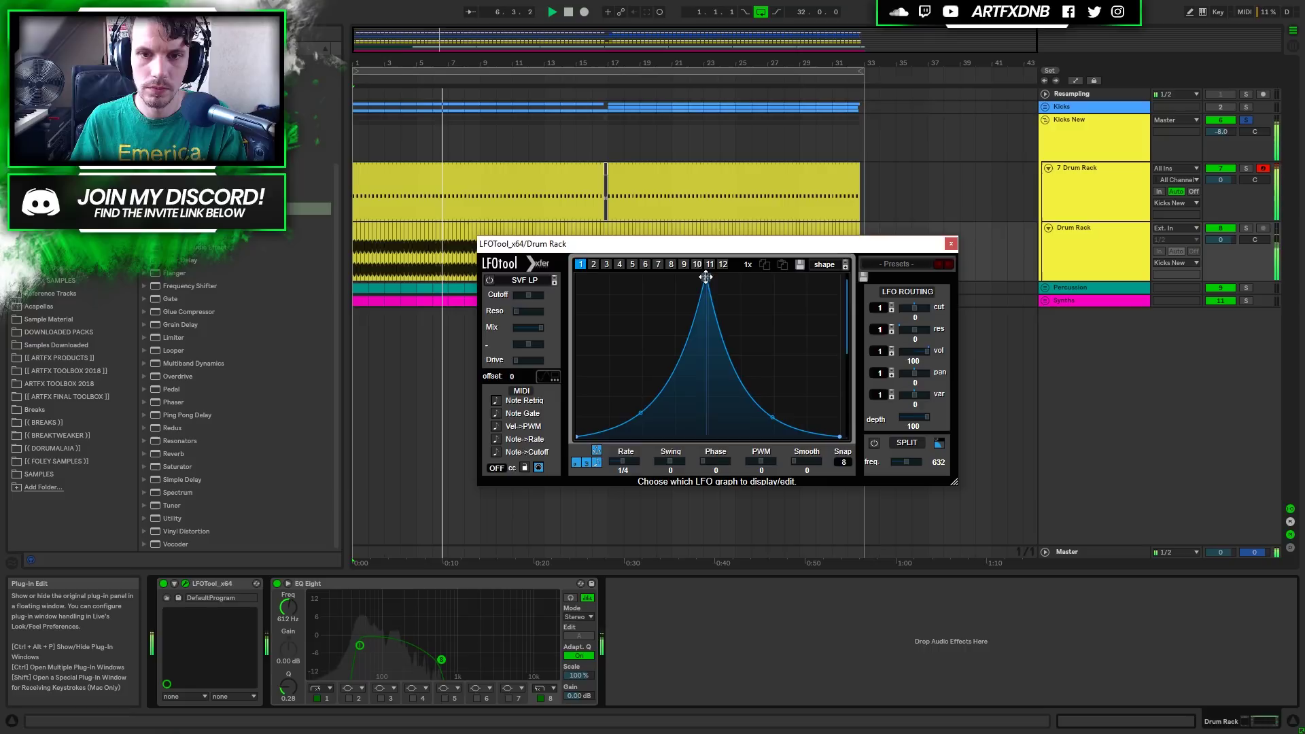
mouse_move(705, 276)
mouse_down()
mouse_move(657, 272)
mouse_move(784, 272)
mouse_move(692, 256)
mouse_move(705, 253)
mouse_up()
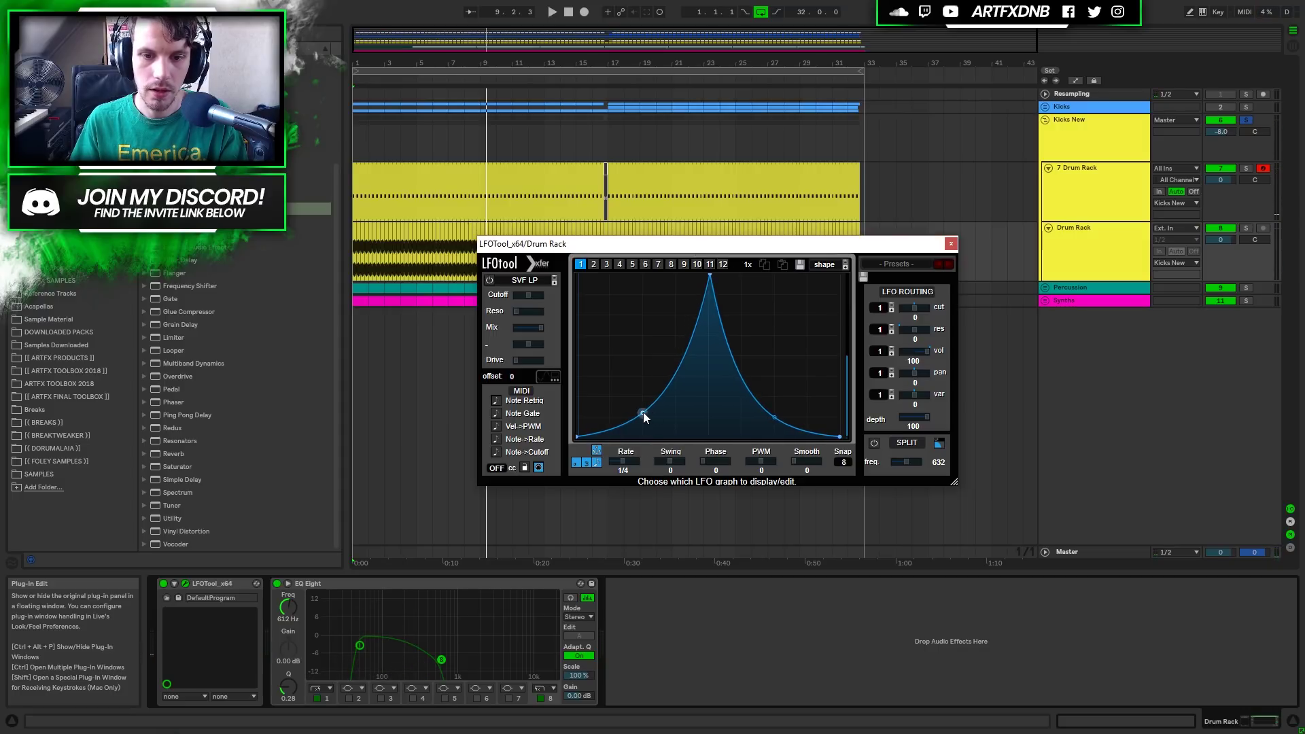
Straighten the LFO curve's rising slope, ease the bend of its falling slope and close LFOTool.
drag(642, 413, 642, 392)
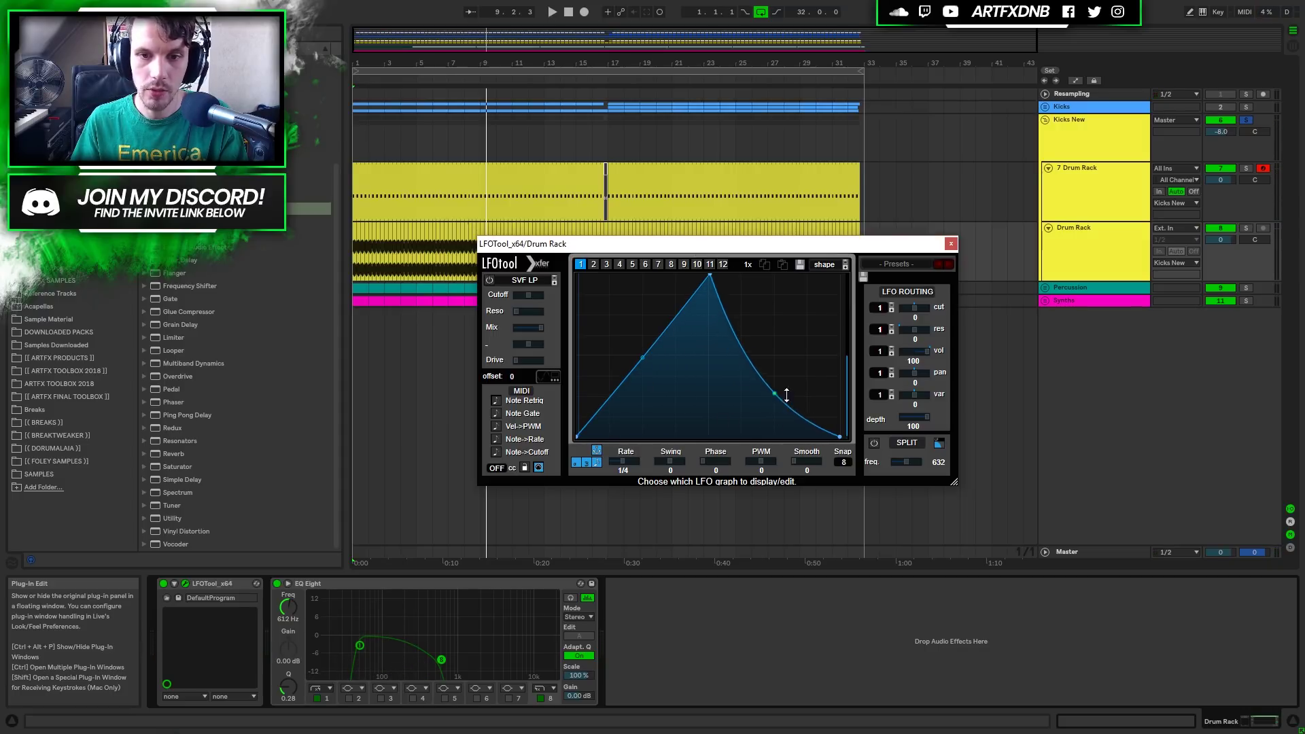
drag(783, 401, 789, 380)
click(951, 244)
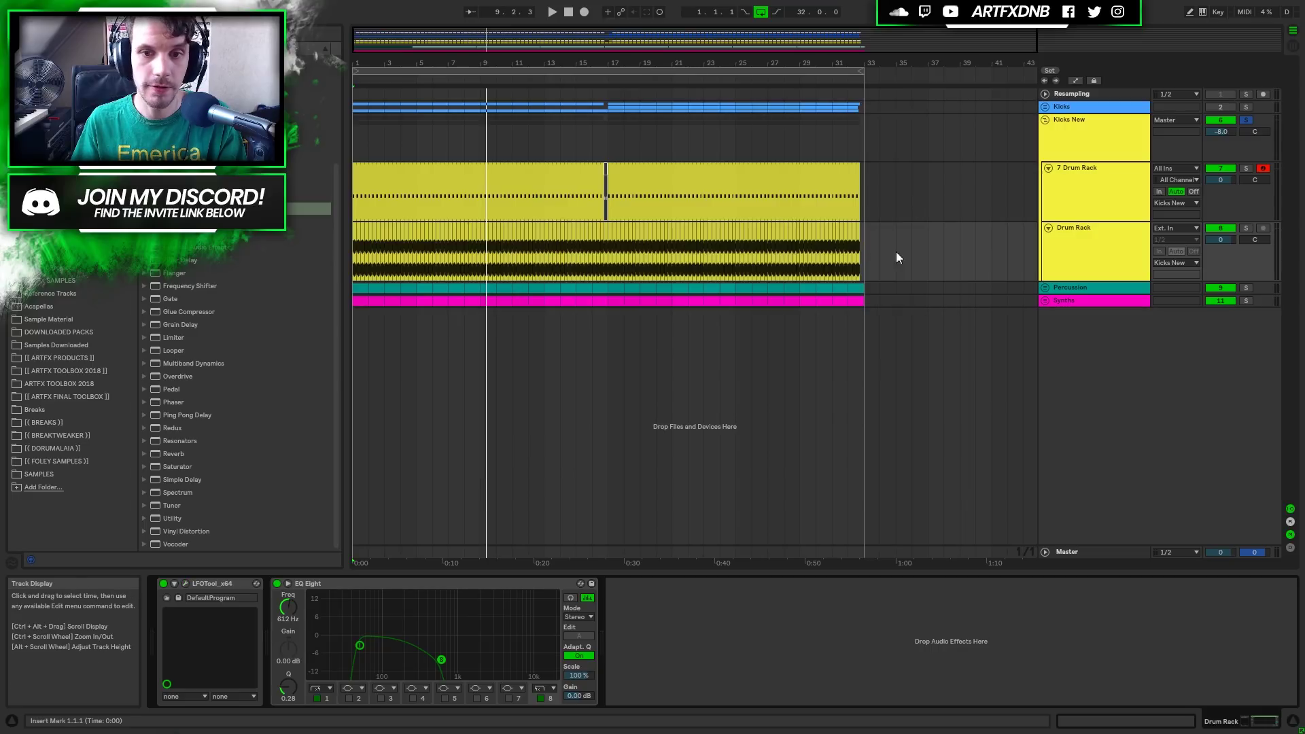
Inspect the rumble clips in the first two bars and play the kick and rumble from 1.1.1.
drag(357, 63, 358, 160)
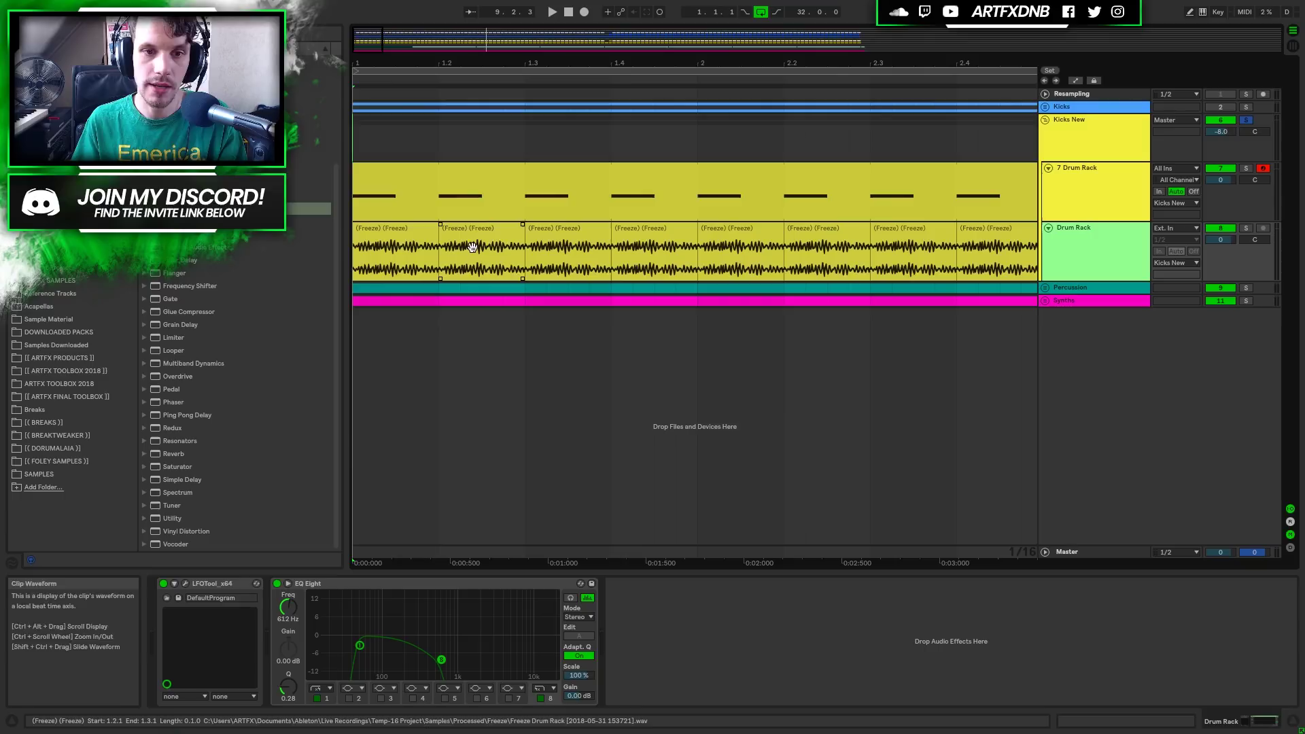
mouse_move(730, 64)
mouse_down()
mouse_move(730, 6)
mouse_move(730, 44)
mouse_up()
key(space)
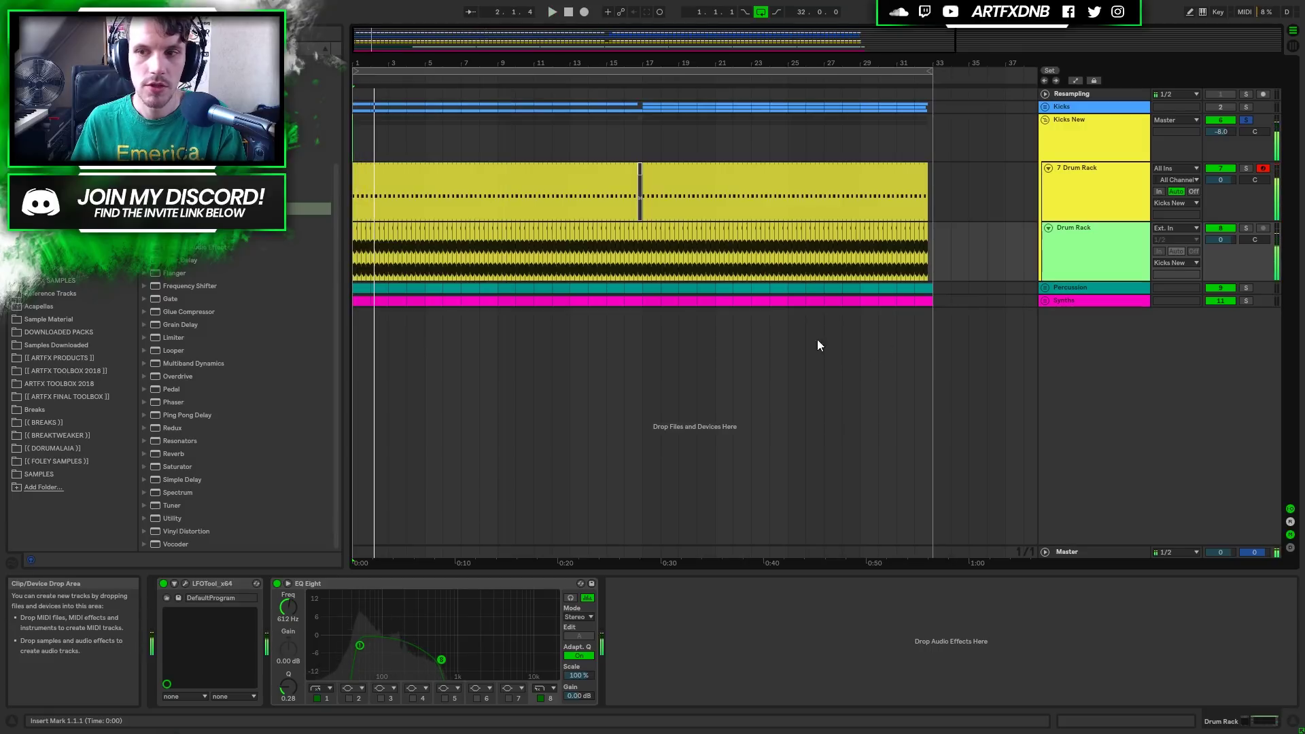
Duplicate the 7 Drum Rack kick track and move the copy below the rumble track within the Kicks New group.
click(1129, 193)
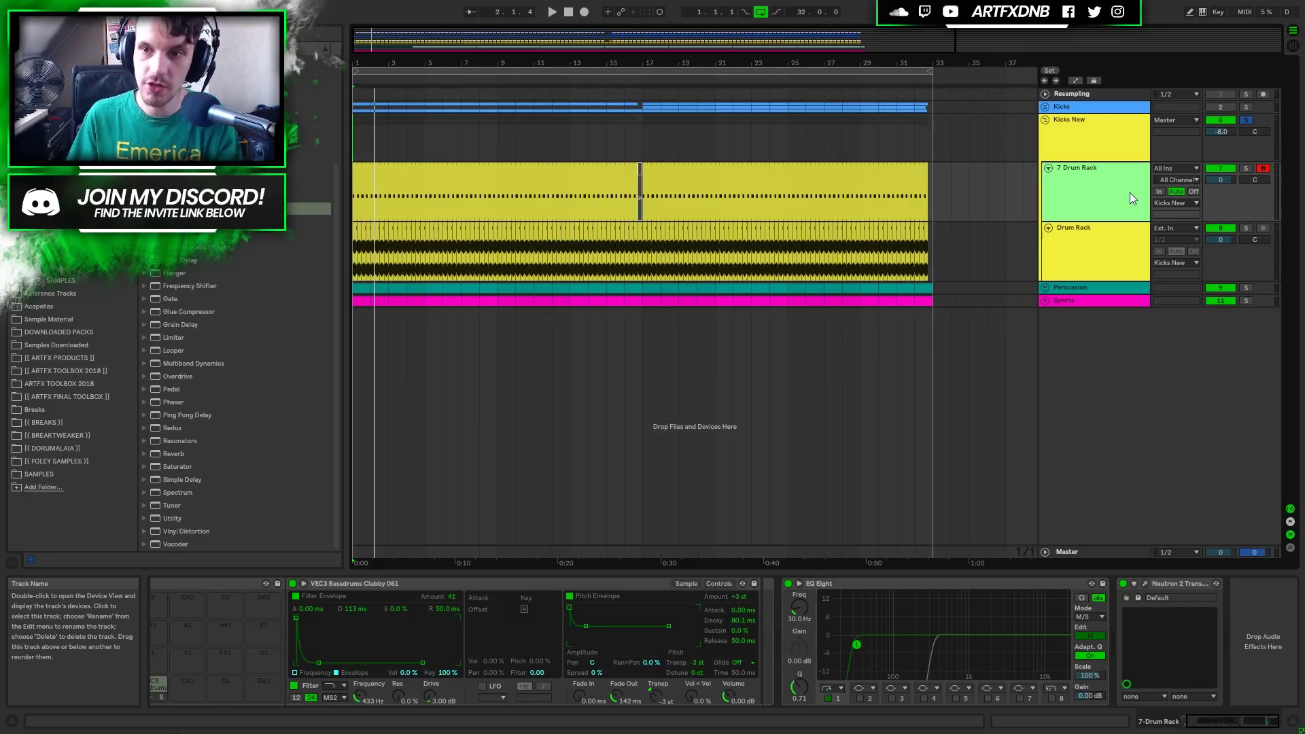
key(ctrl+d)
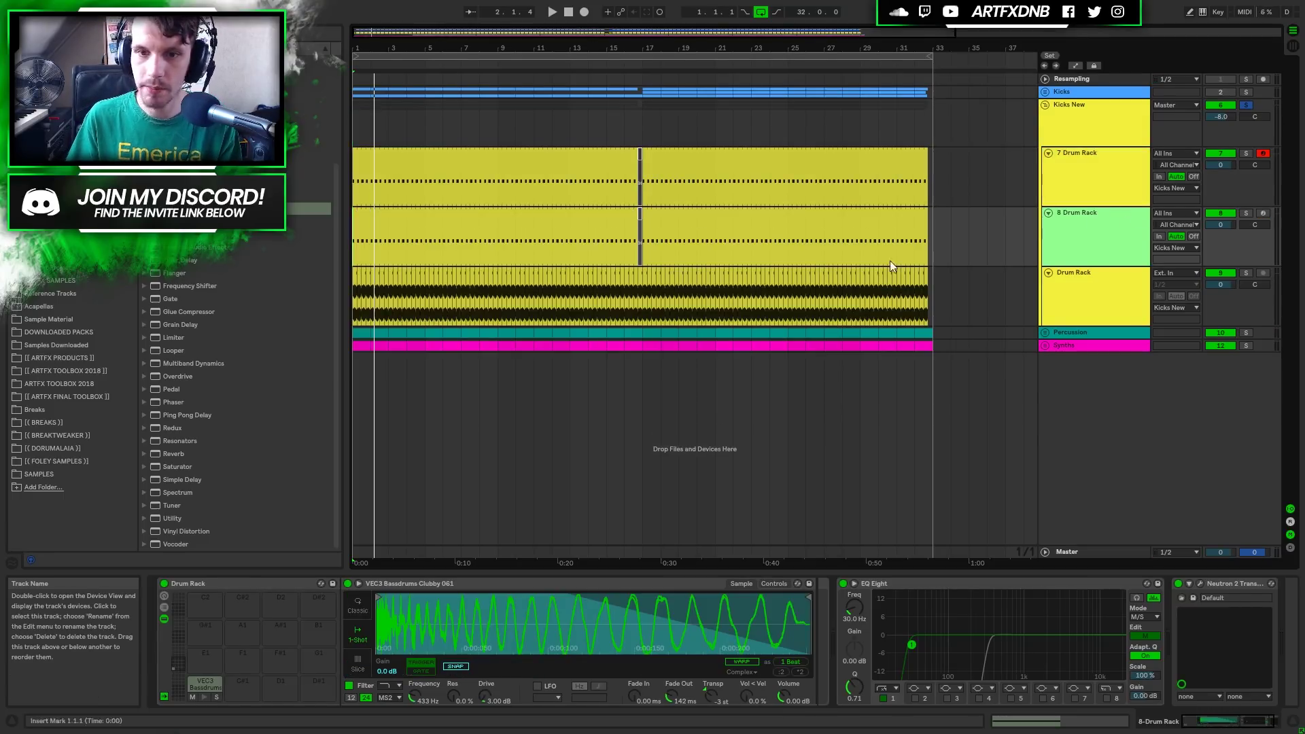
drag(1087, 219, 1096, 293)
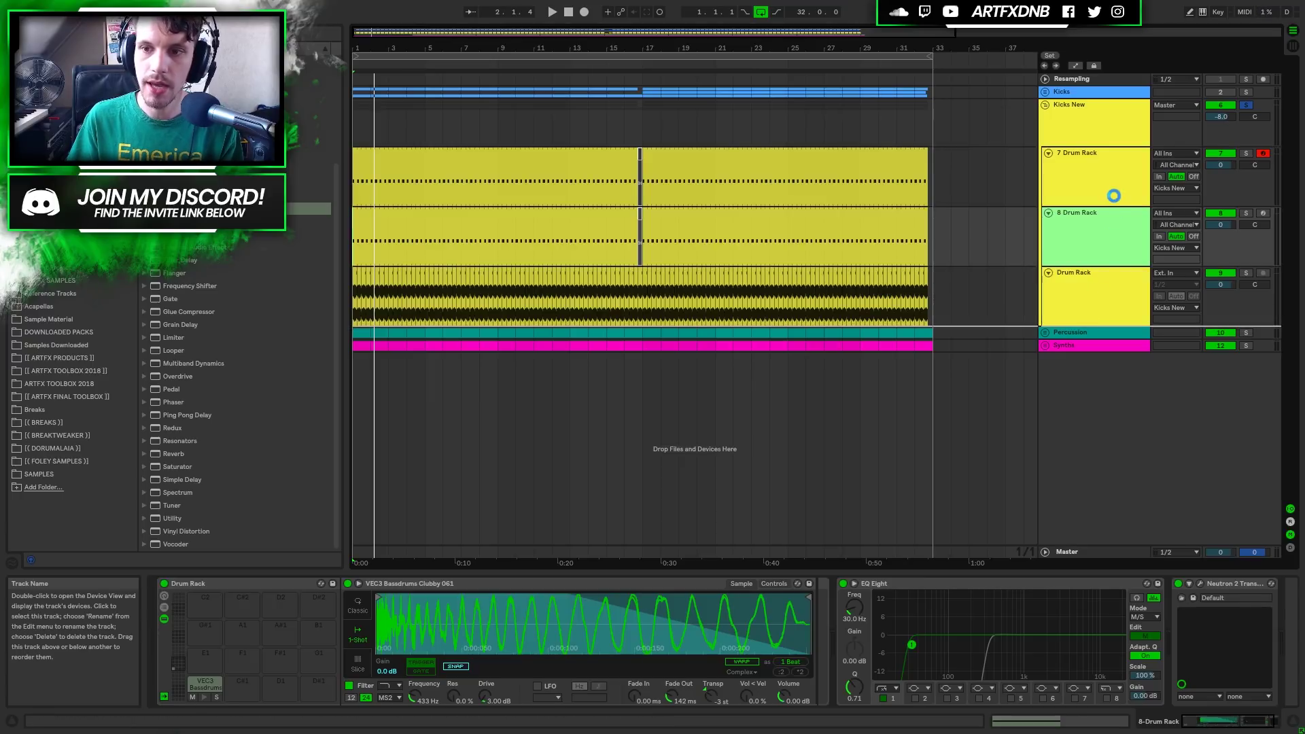
drag(1113, 196, 1116, 201)
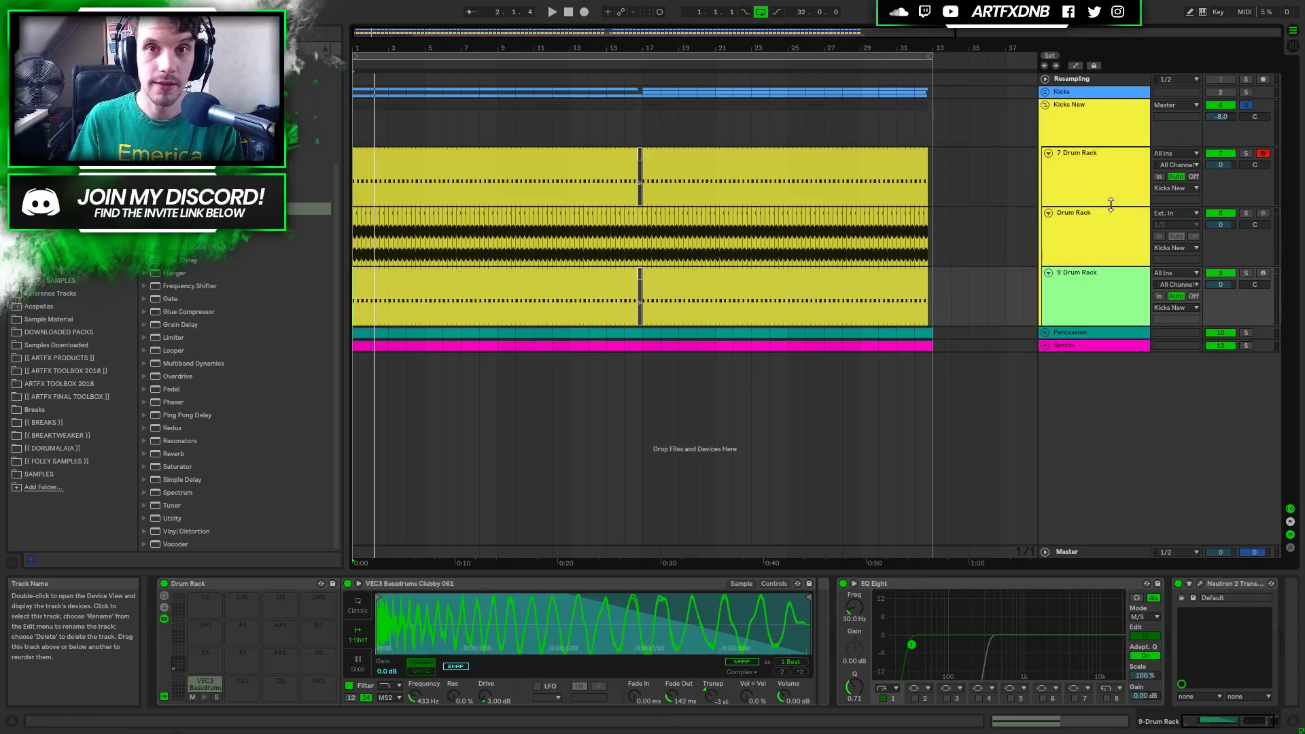
Rename the three tracks in the Kicks New group Kick Main, Kick Reverb and Kick Delay.
click(1092, 183)
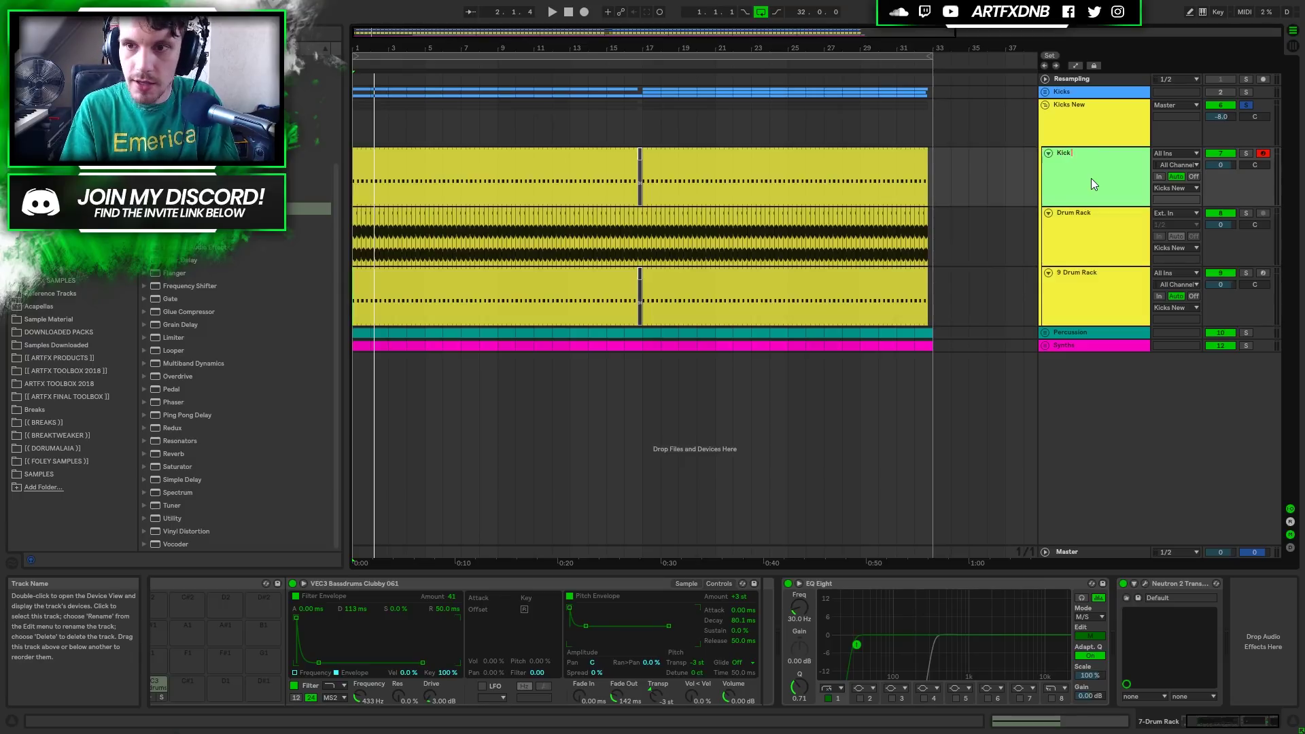
key(Down)
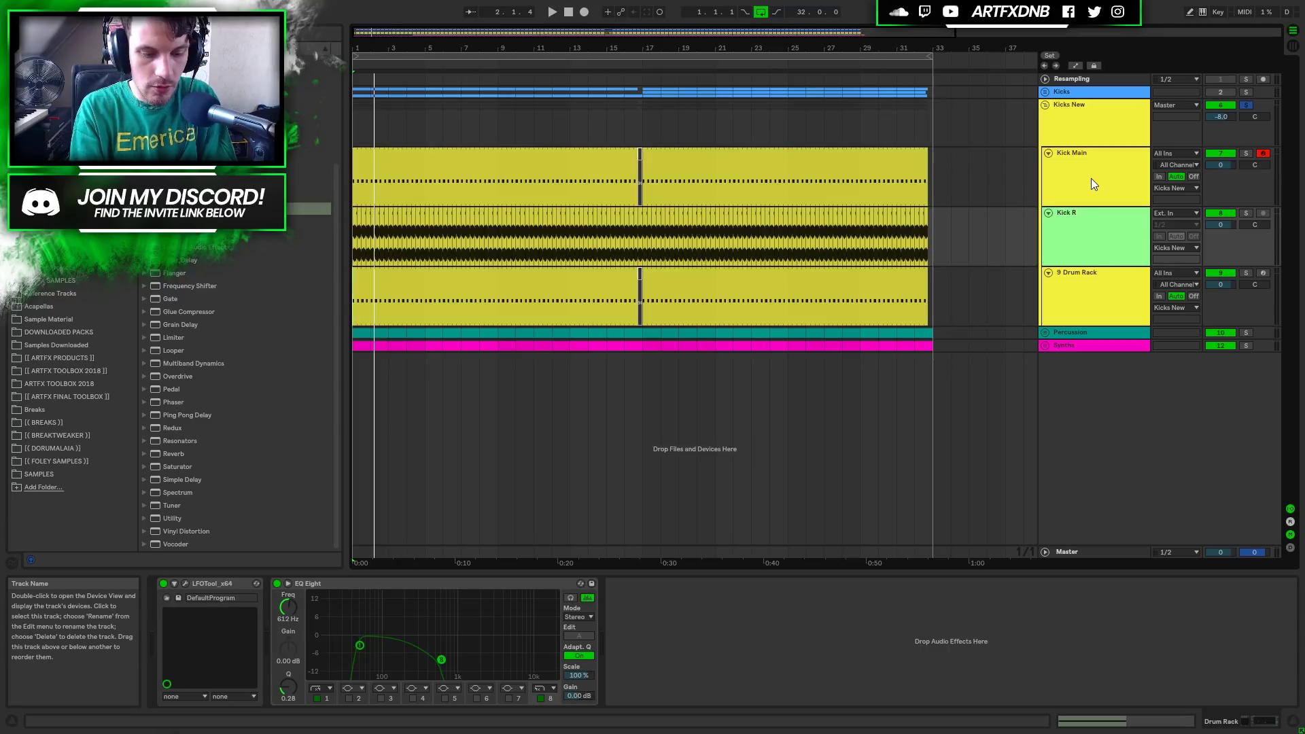
key(Tab)
text(Kick Delay)
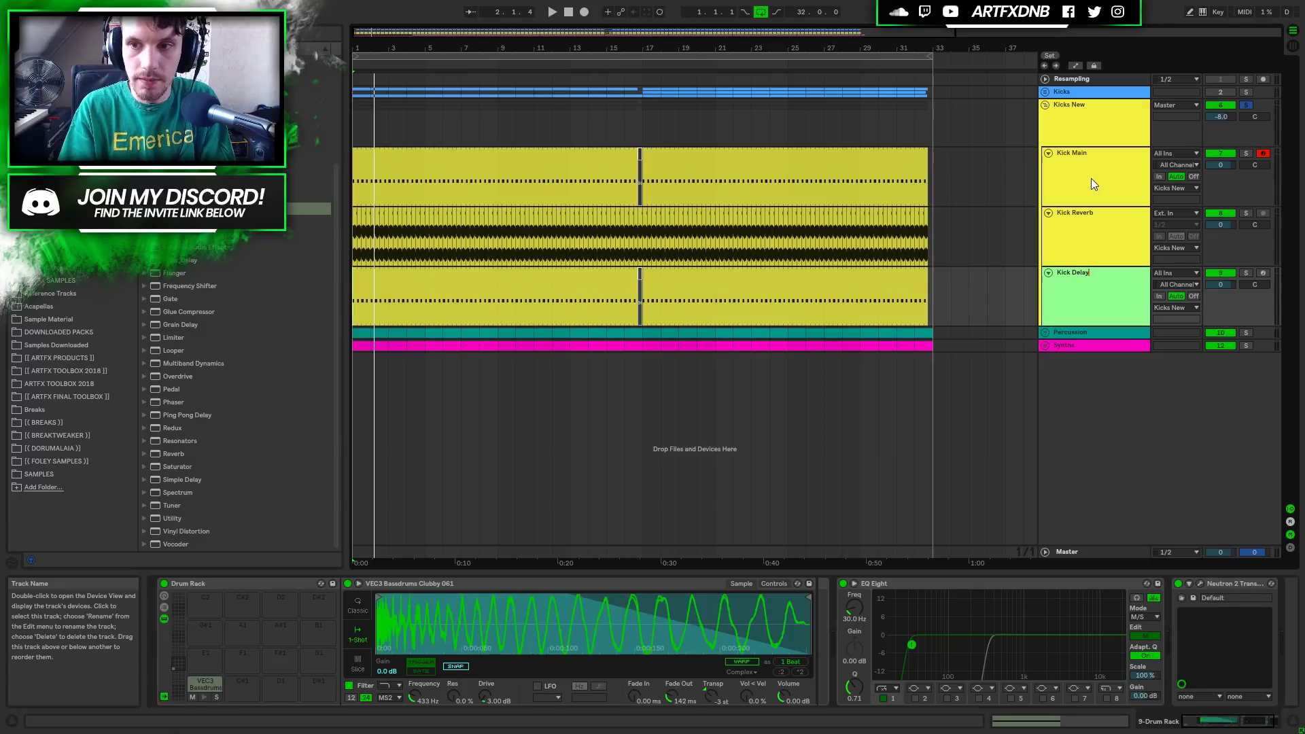
key(Return)
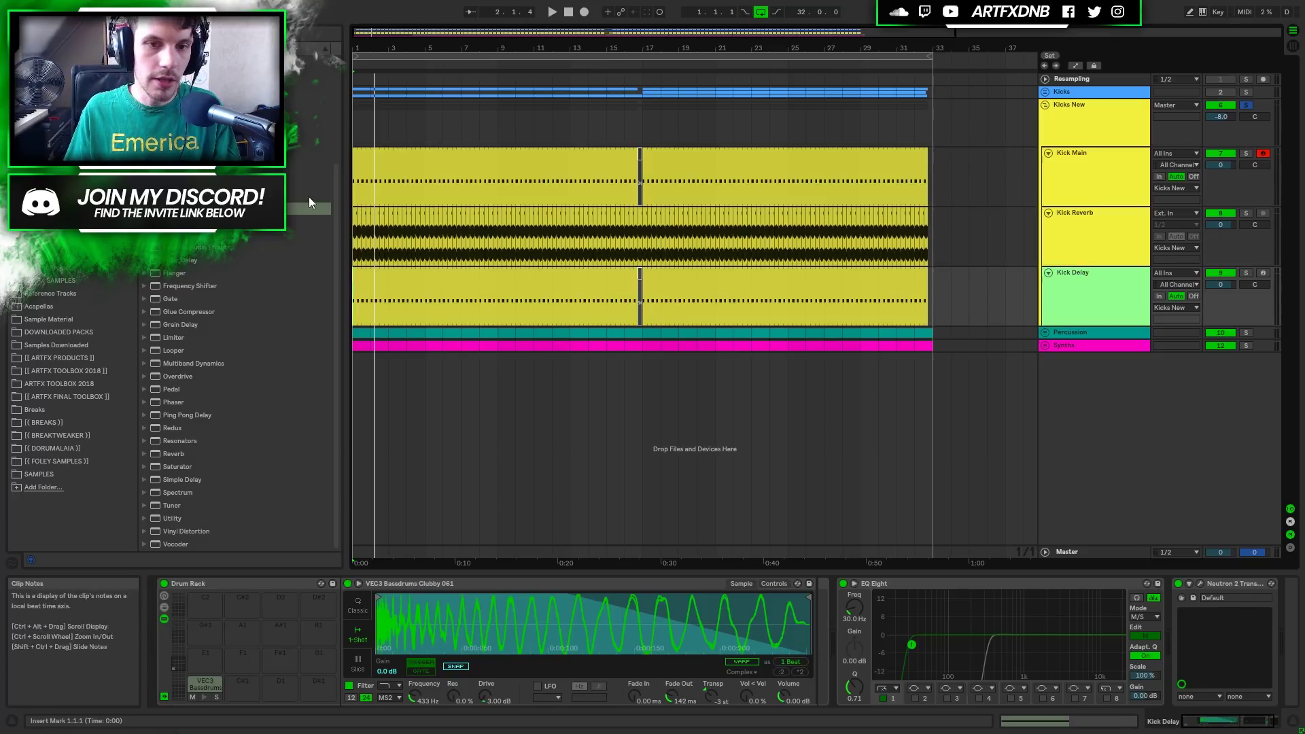
Add Simple Delay at the end of the Kick Delay chain with both delay times at 3, Feedback 39% and Dry/Wet 100%.
drag(191, 478, 1207, 645)
drag(1287, 731, 1251, 629)
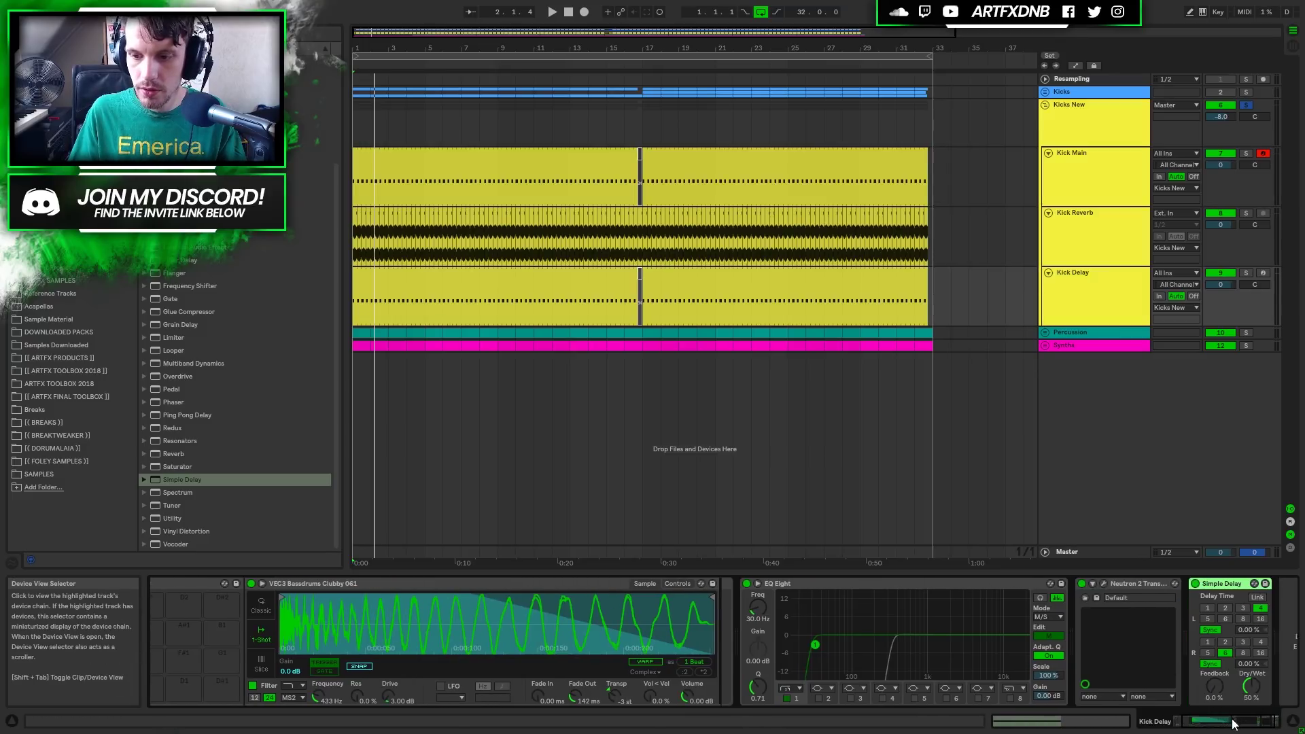
click(1192, 608)
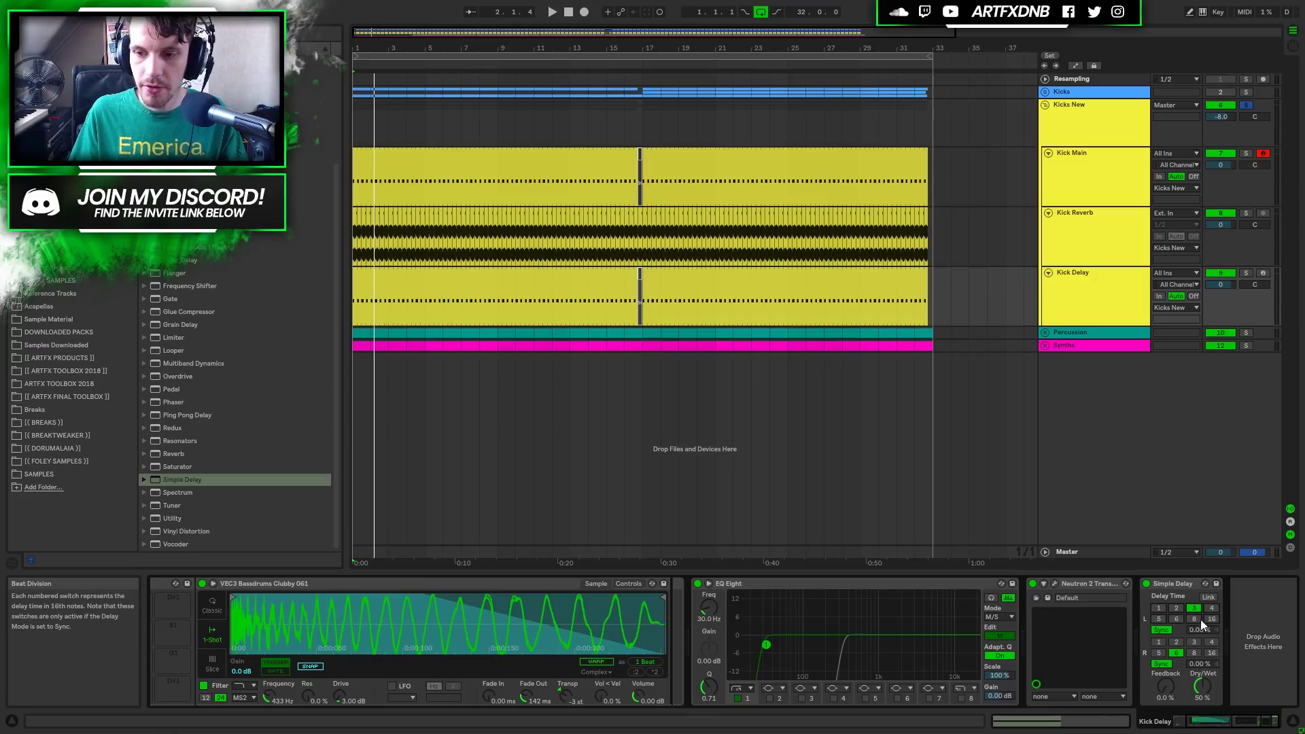
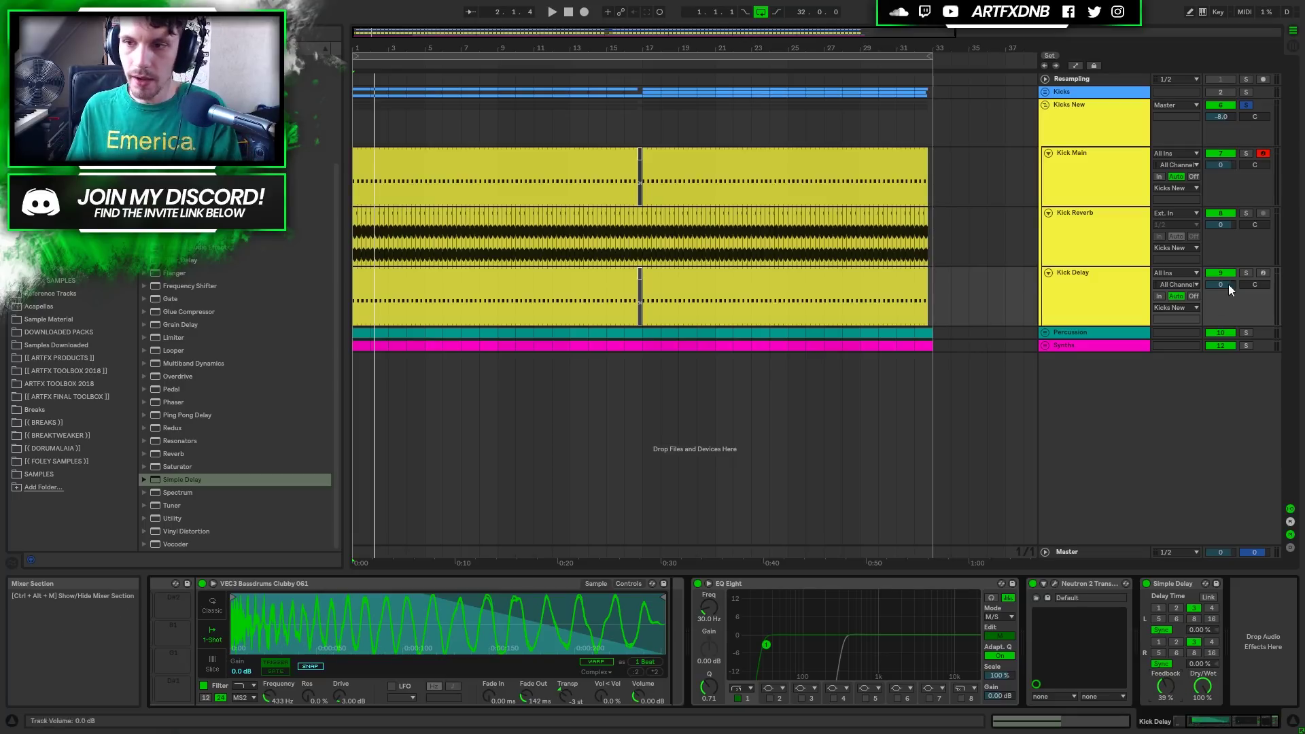
Solo the Kick Delay track, add Utility after Simple Delay and play the delayed kick alone.
click(1246, 273)
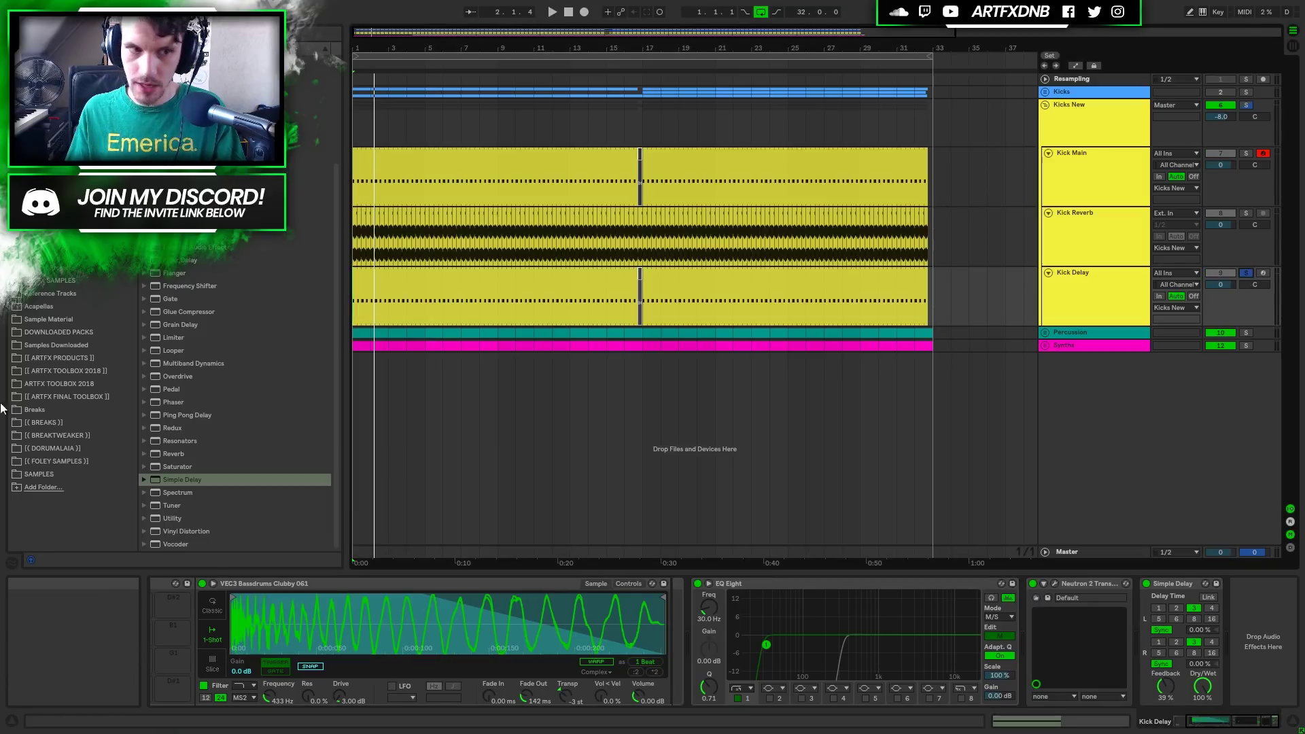
drag(176, 518, 1244, 632)
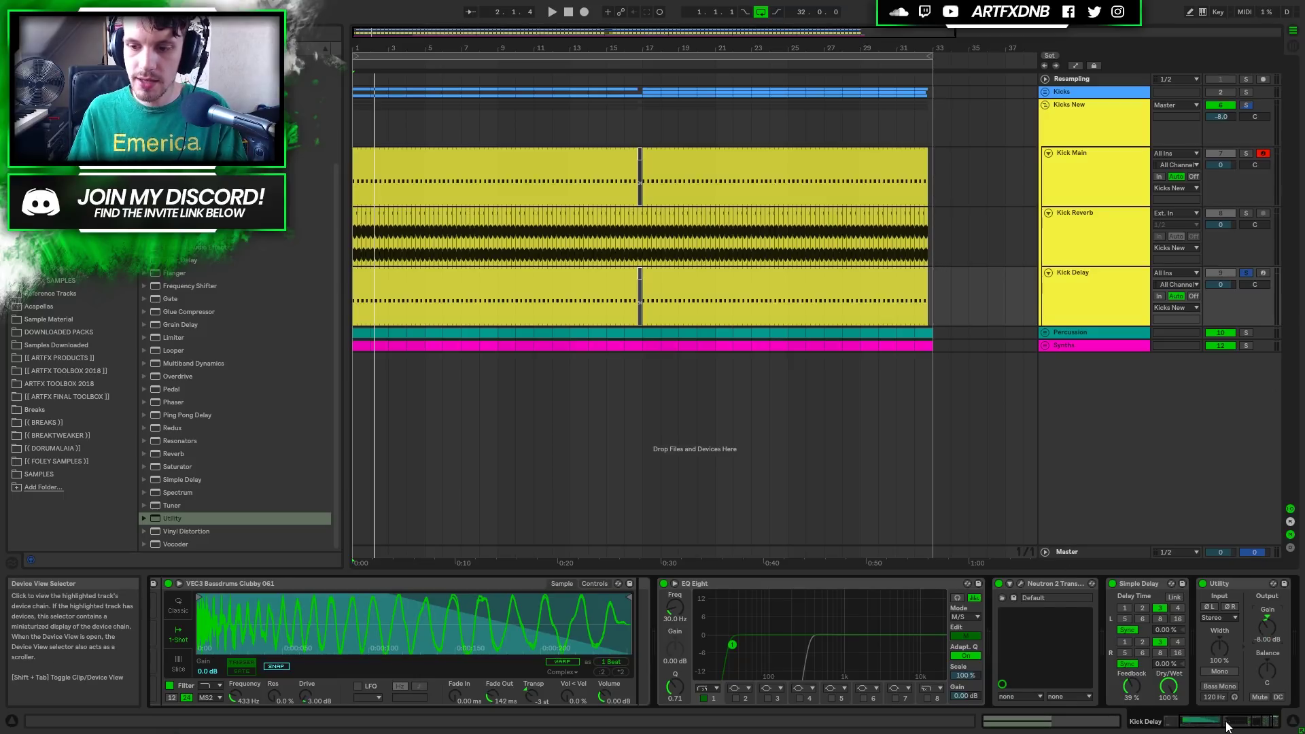
drag(1233, 722, 1299, 723)
key(space)
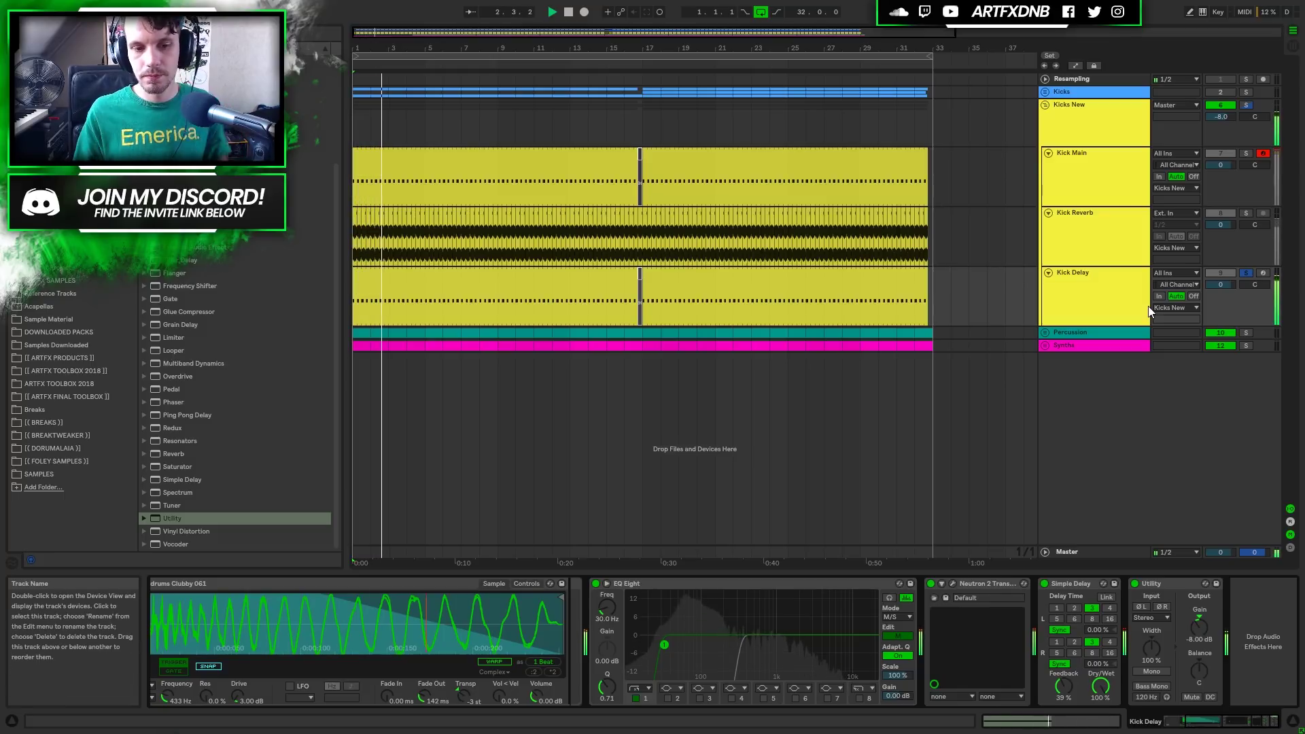
key(space)
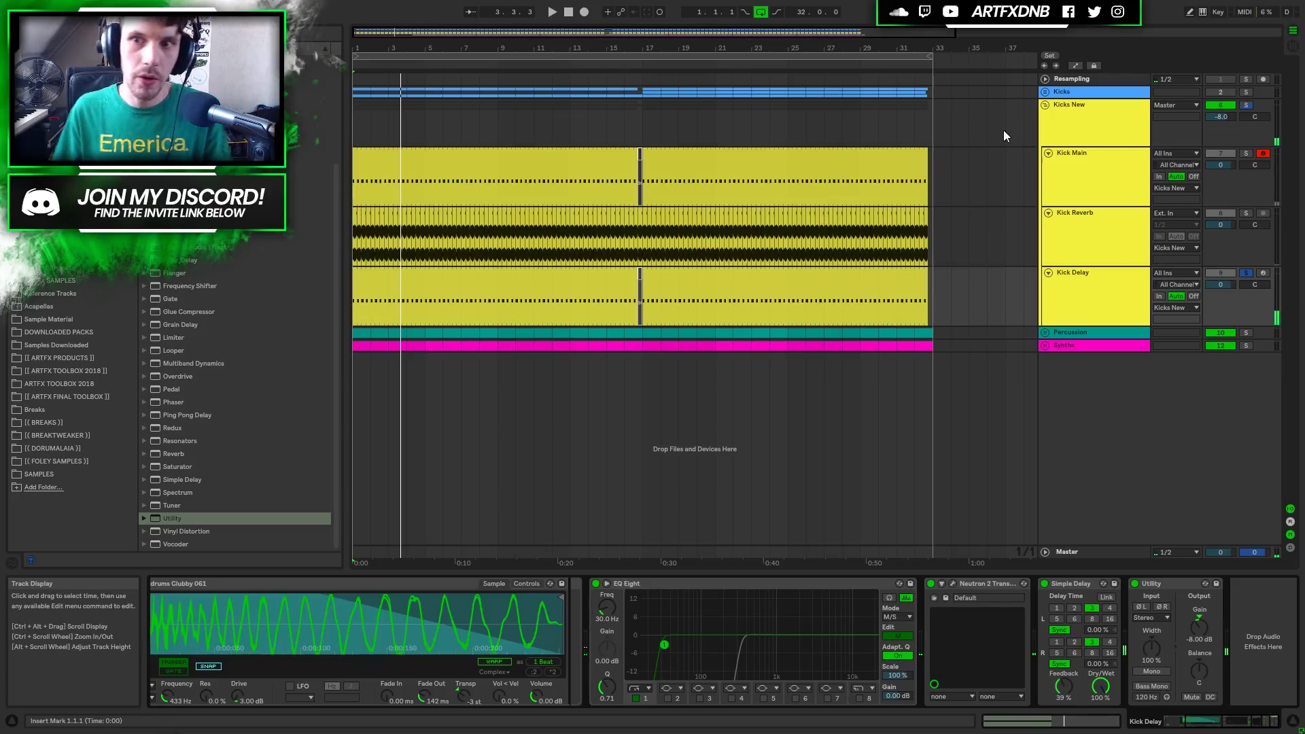
Freeze the Kick Delay track and flatten it to audio.
right_click(1078, 275)
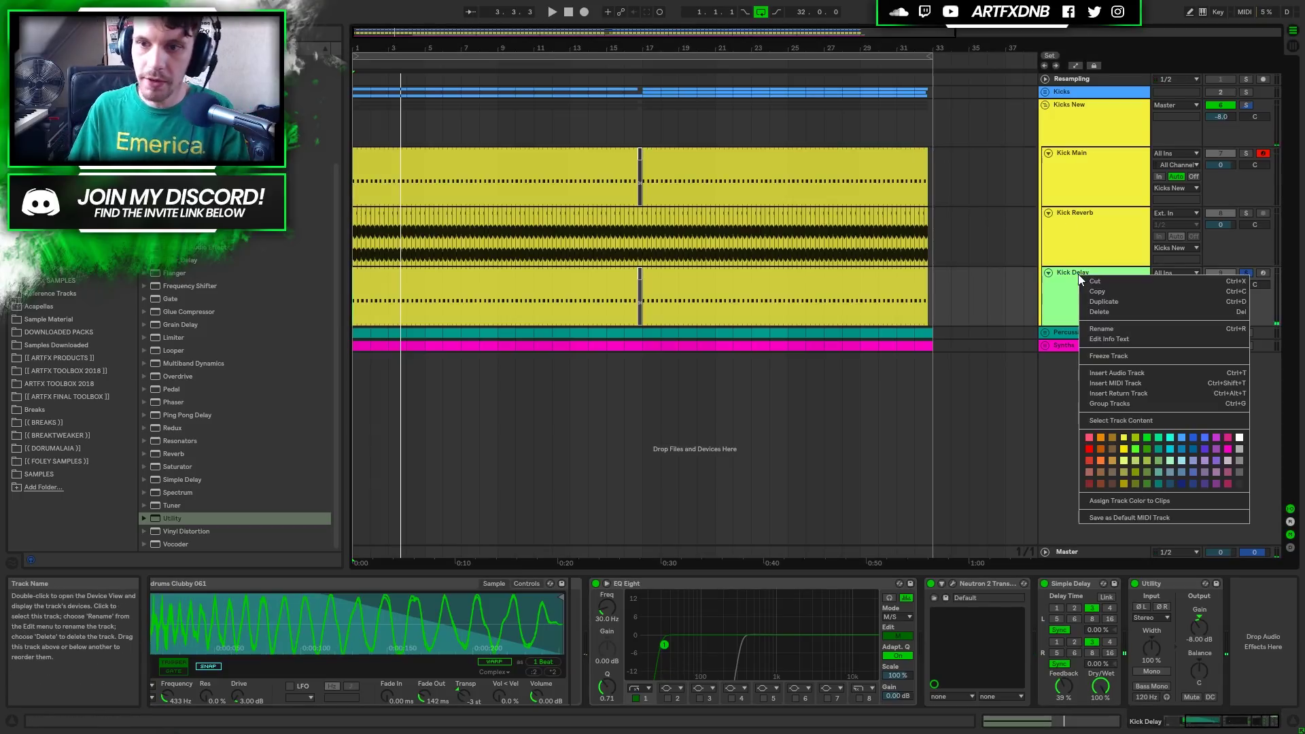
click(1120, 357)
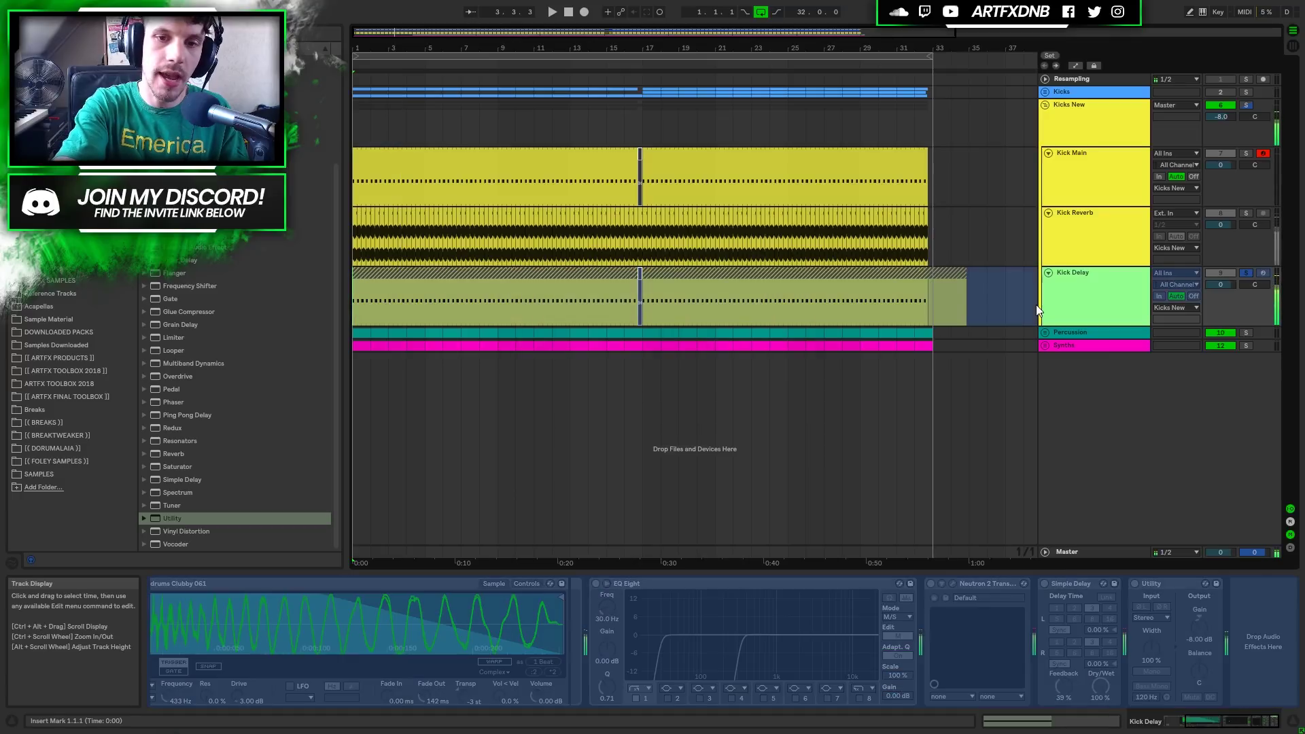
click(638, 300)
mouse_move(647, 300)
mouse_down()
mouse_move(632, 298)
mouse_move(650, 300)
mouse_up()
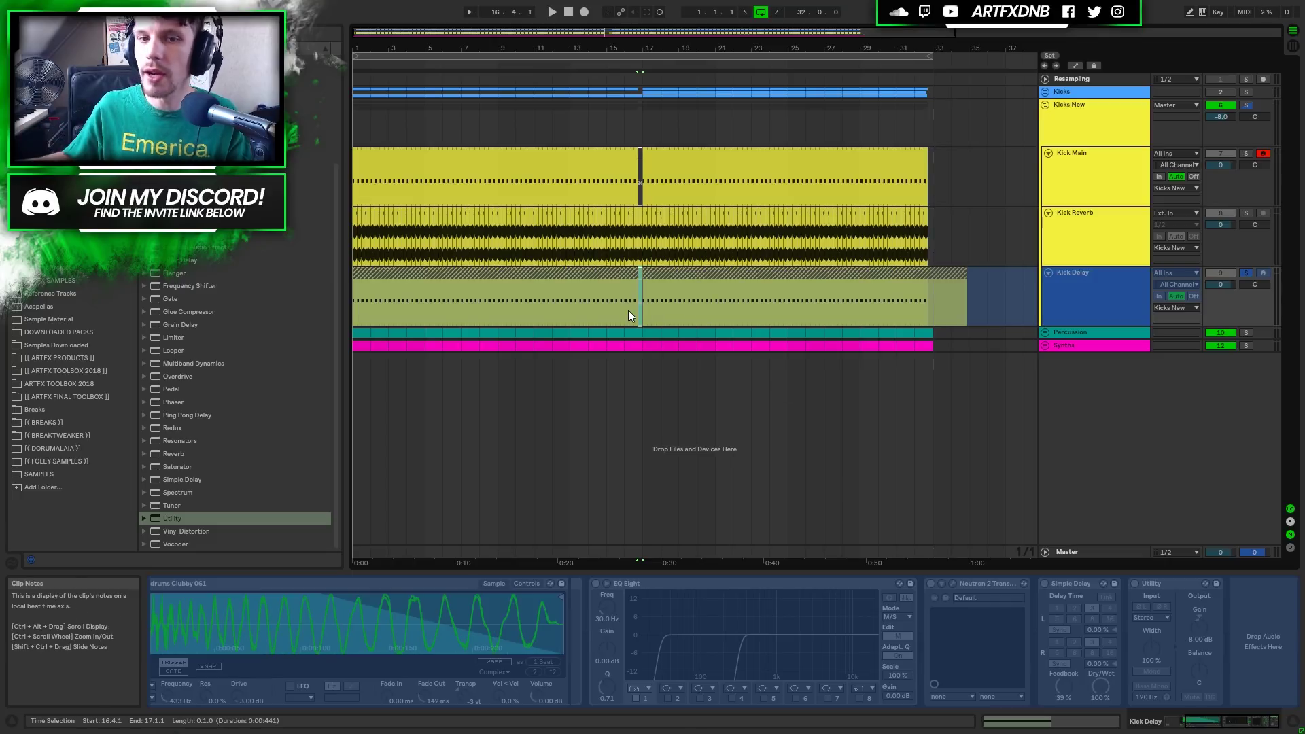
right_click(1078, 287)
click(1130, 379)
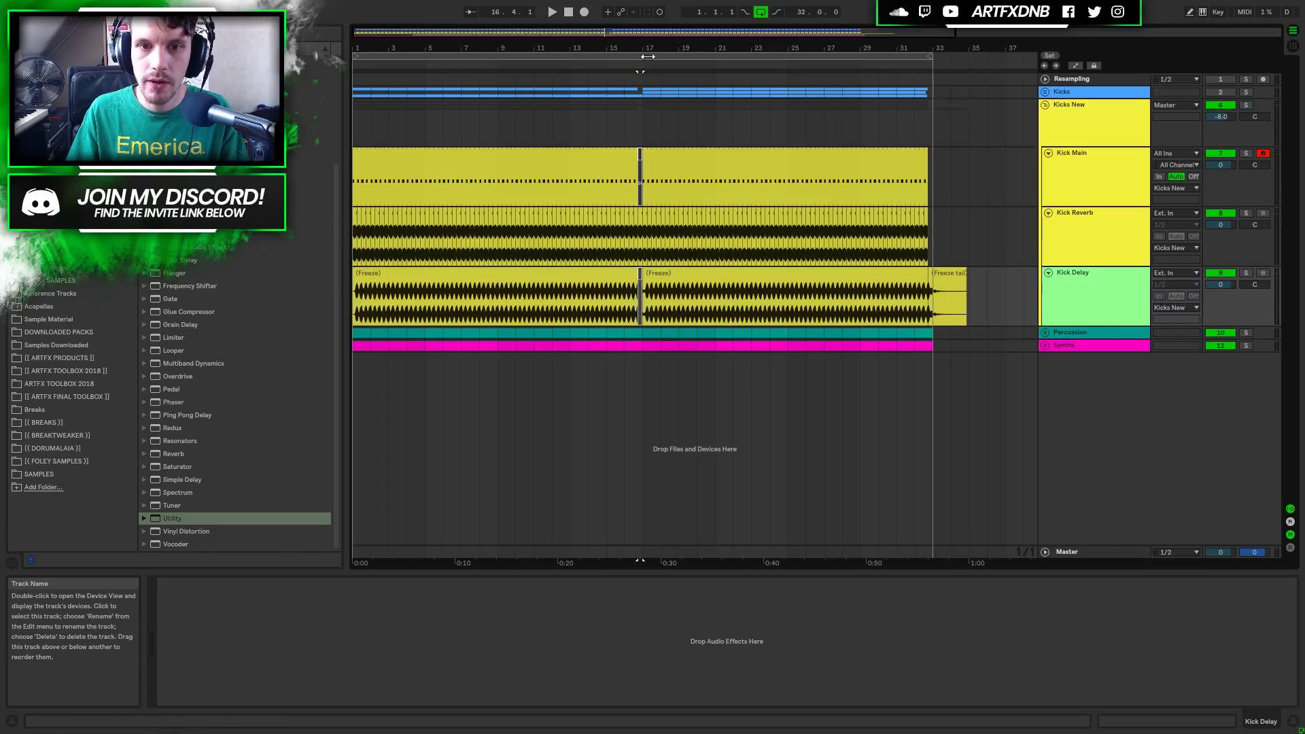
Solo the Kick Delay track and play its flattened audio from 16.3.1 across the kick gap before bar 17.
drag(633, 48, 633, 139)
drag(703, 291, 766, 291)
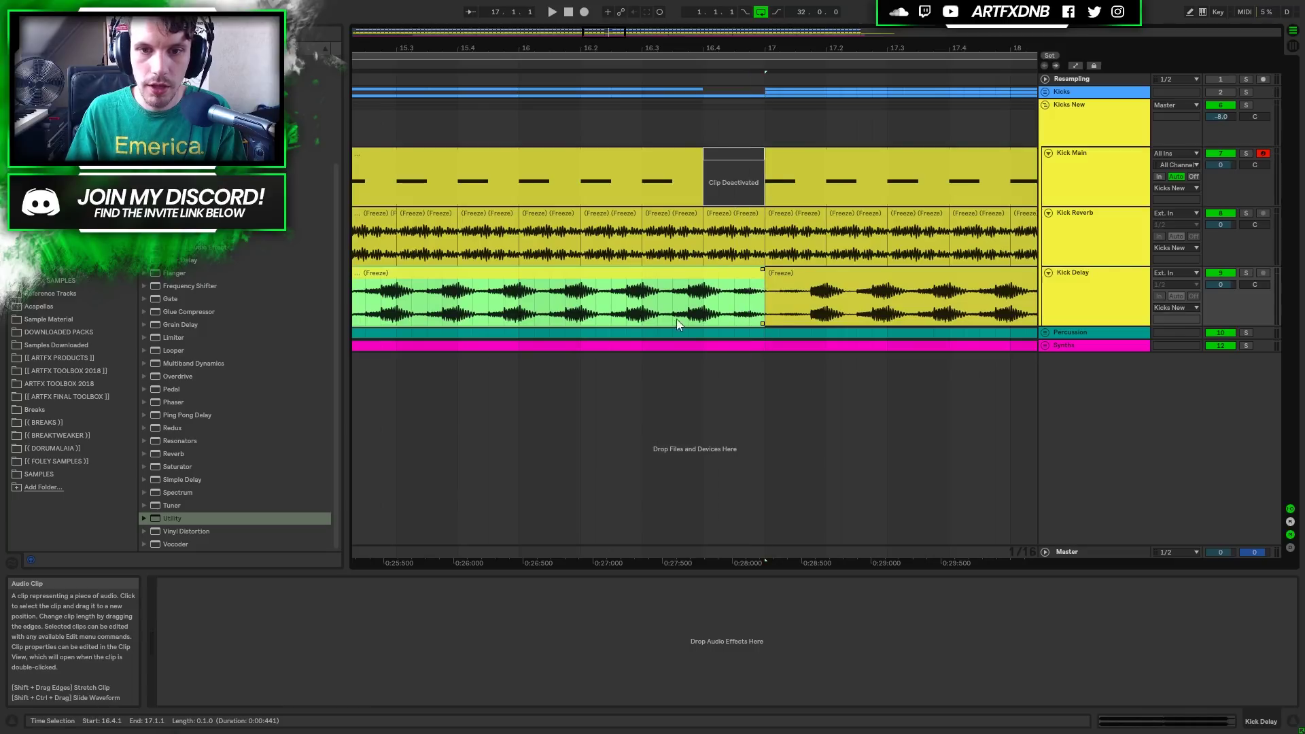
click(642, 309)
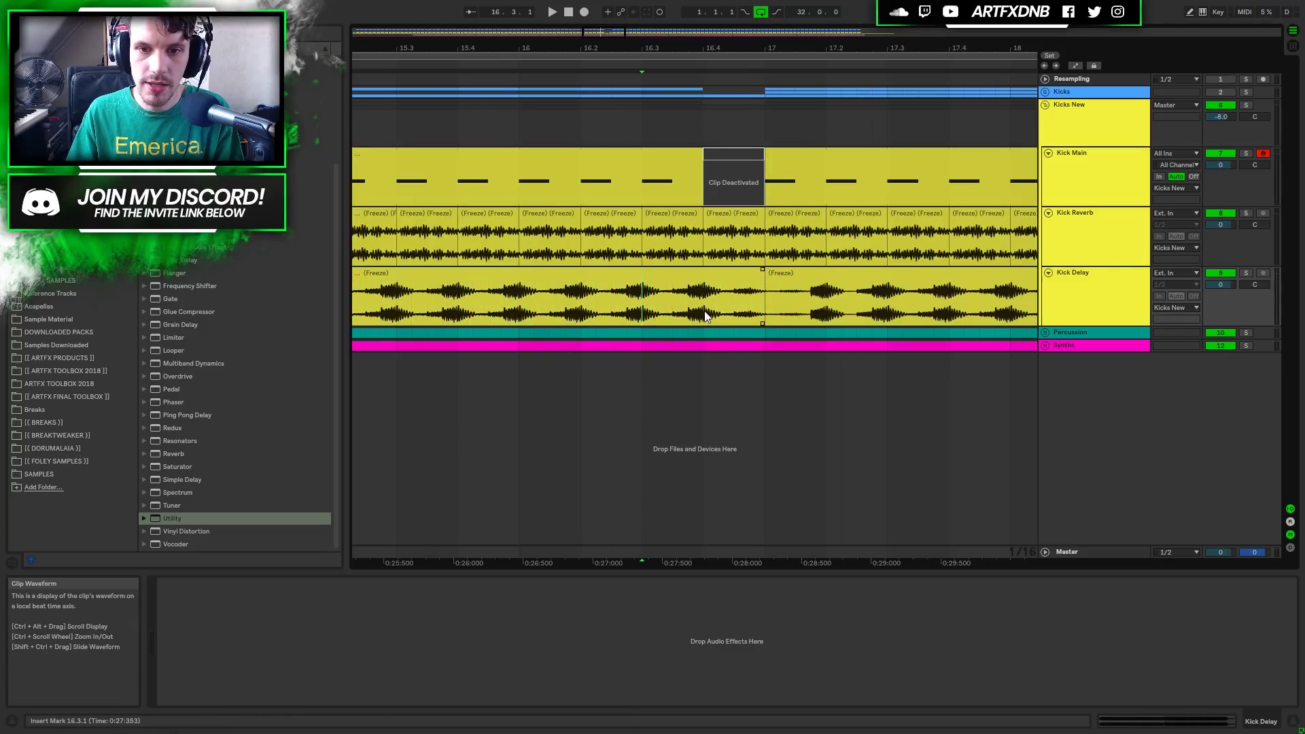
click(1245, 272)
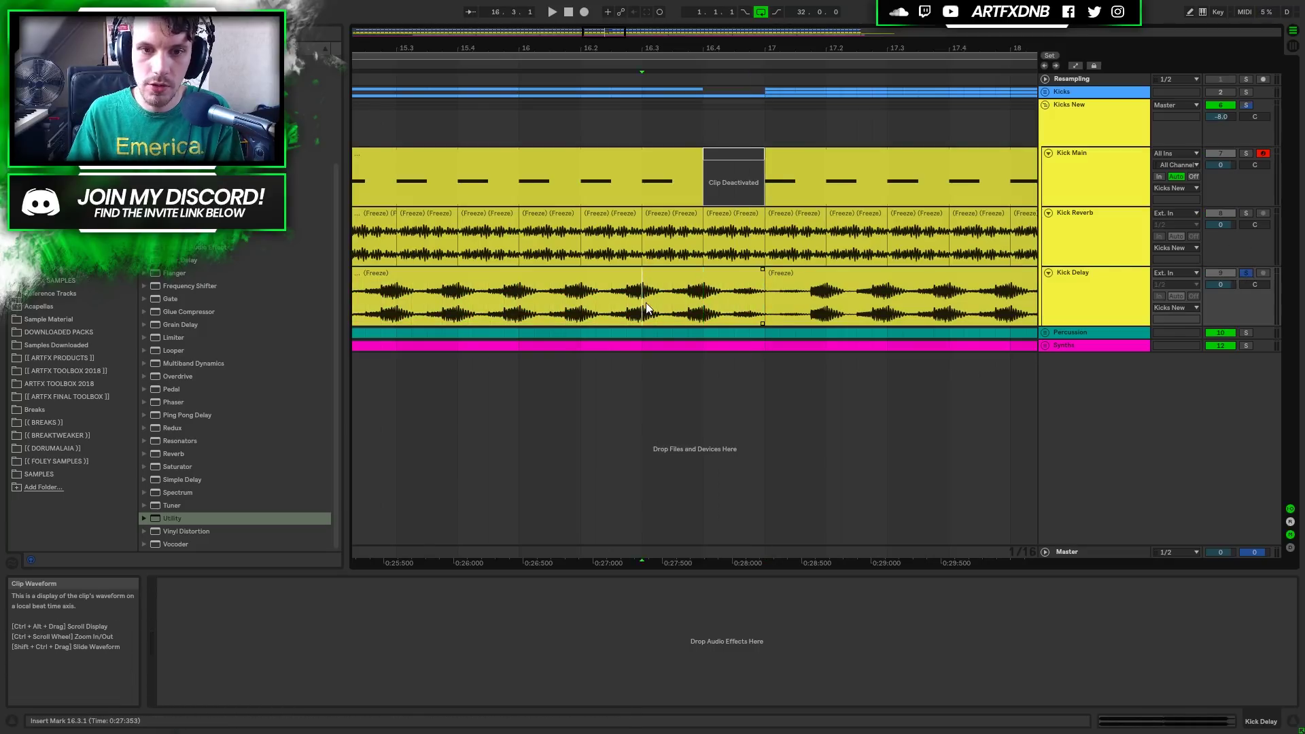
key(space)
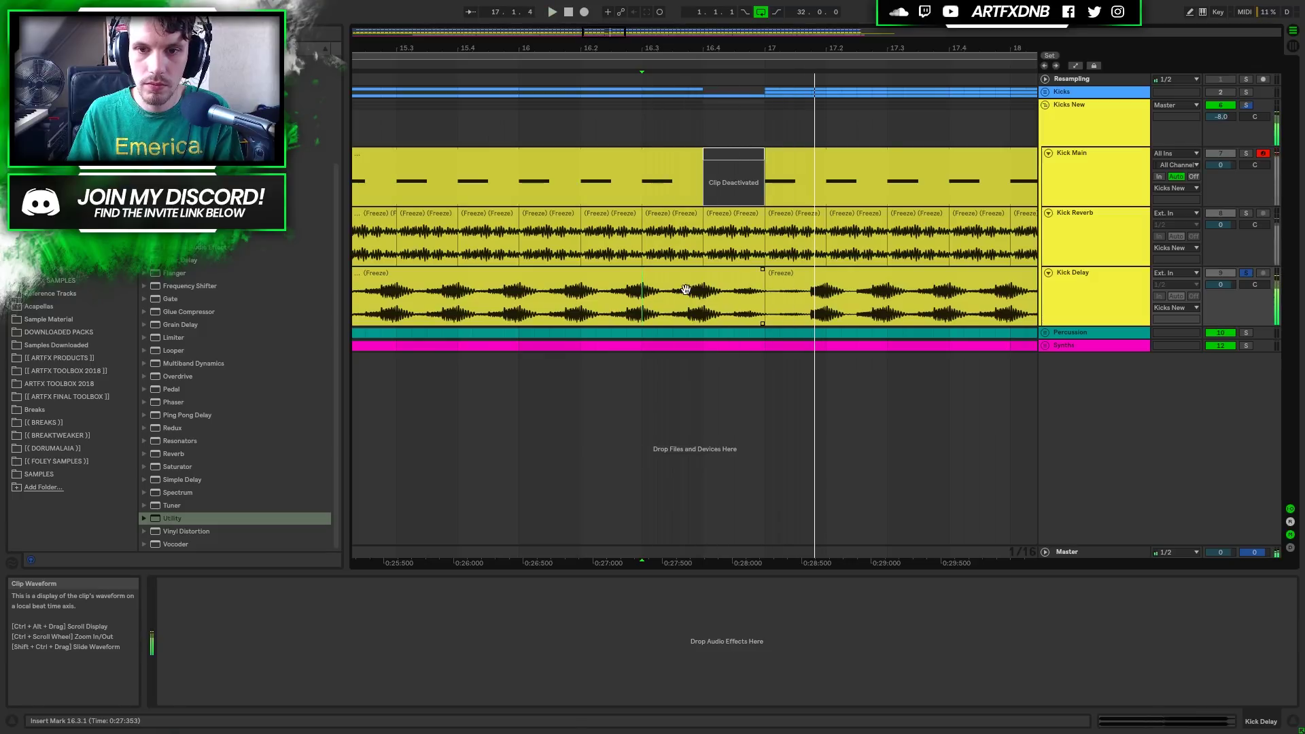
key(space)
key(space)
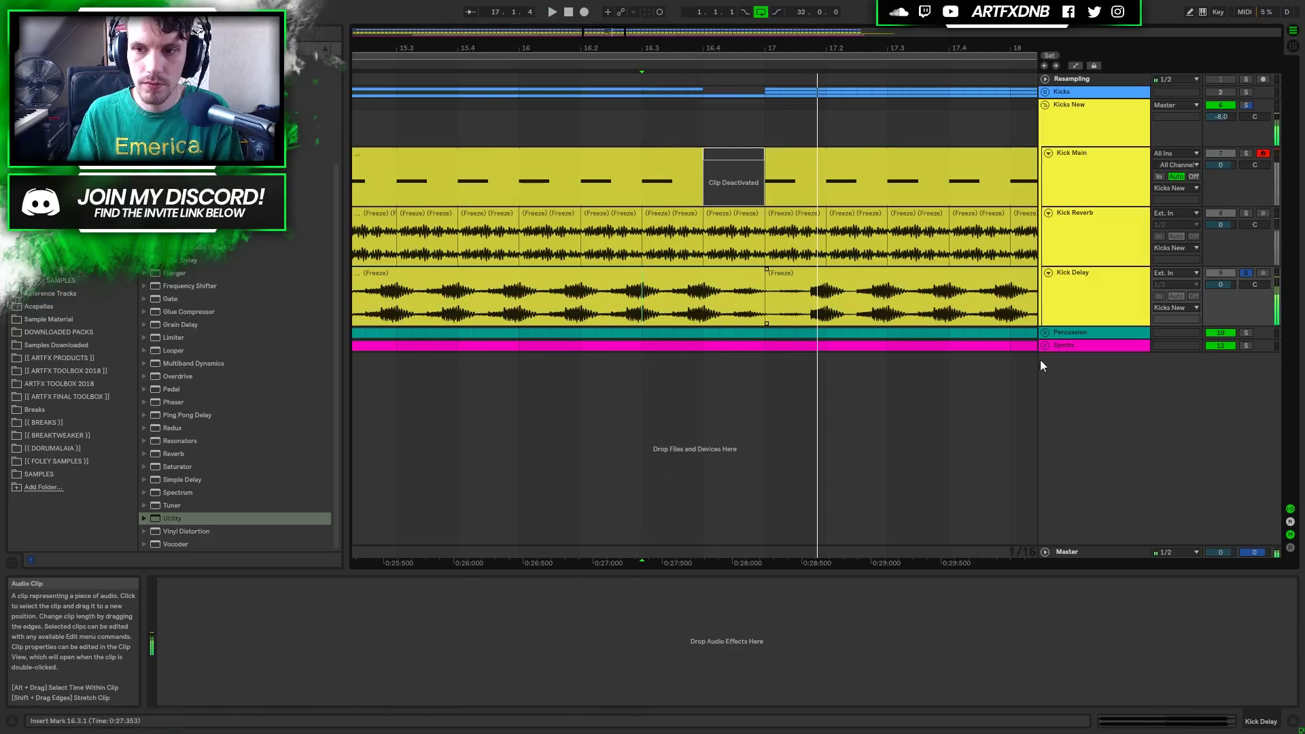
Bypass the Easy Wash Out rack and Auto Filter on the master for a playback check and re-enable both.
click(1080, 551)
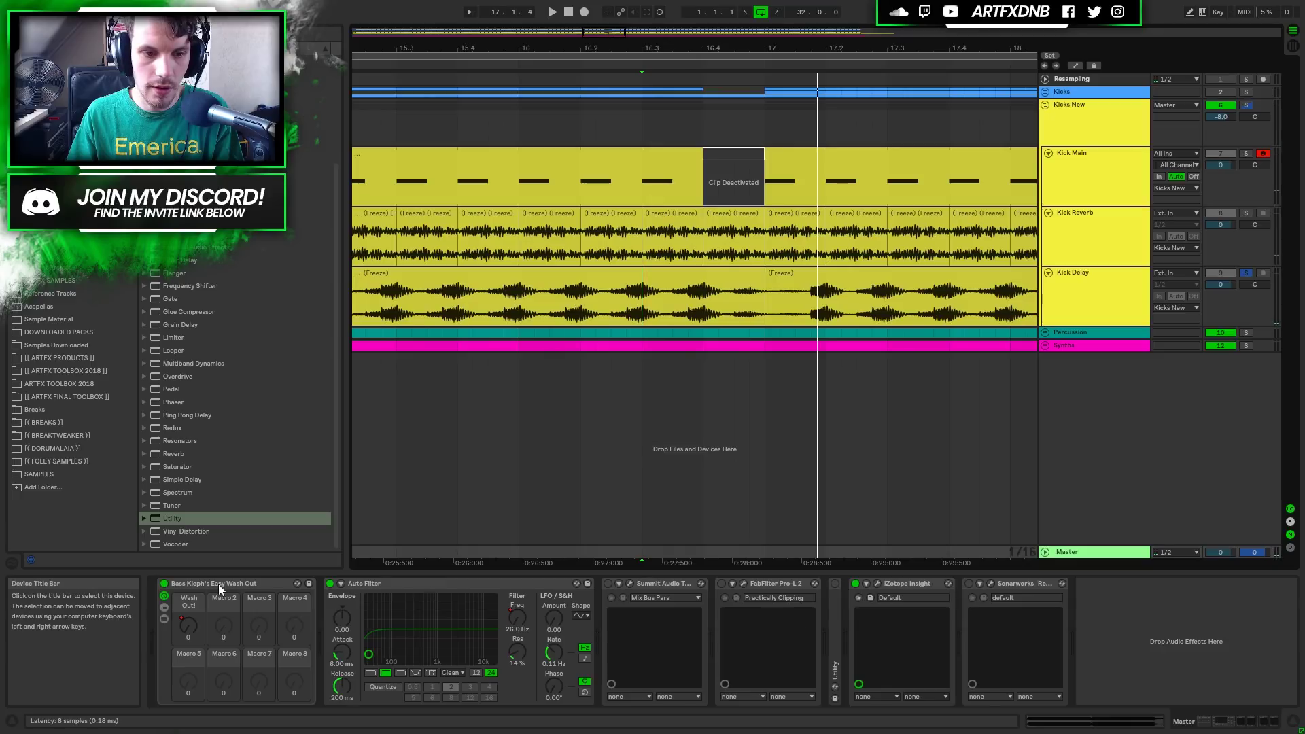
click(164, 583)
click(329, 583)
key(space)
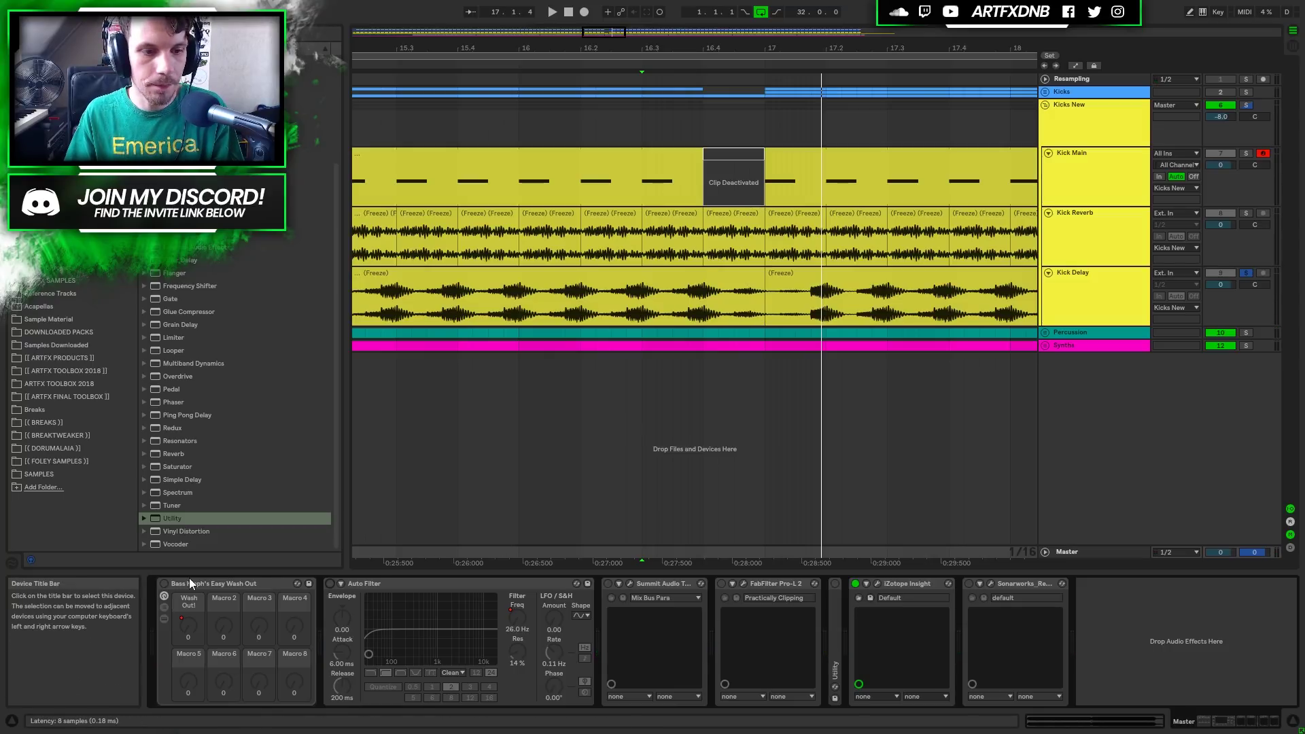
click(164, 583)
click(331, 583)
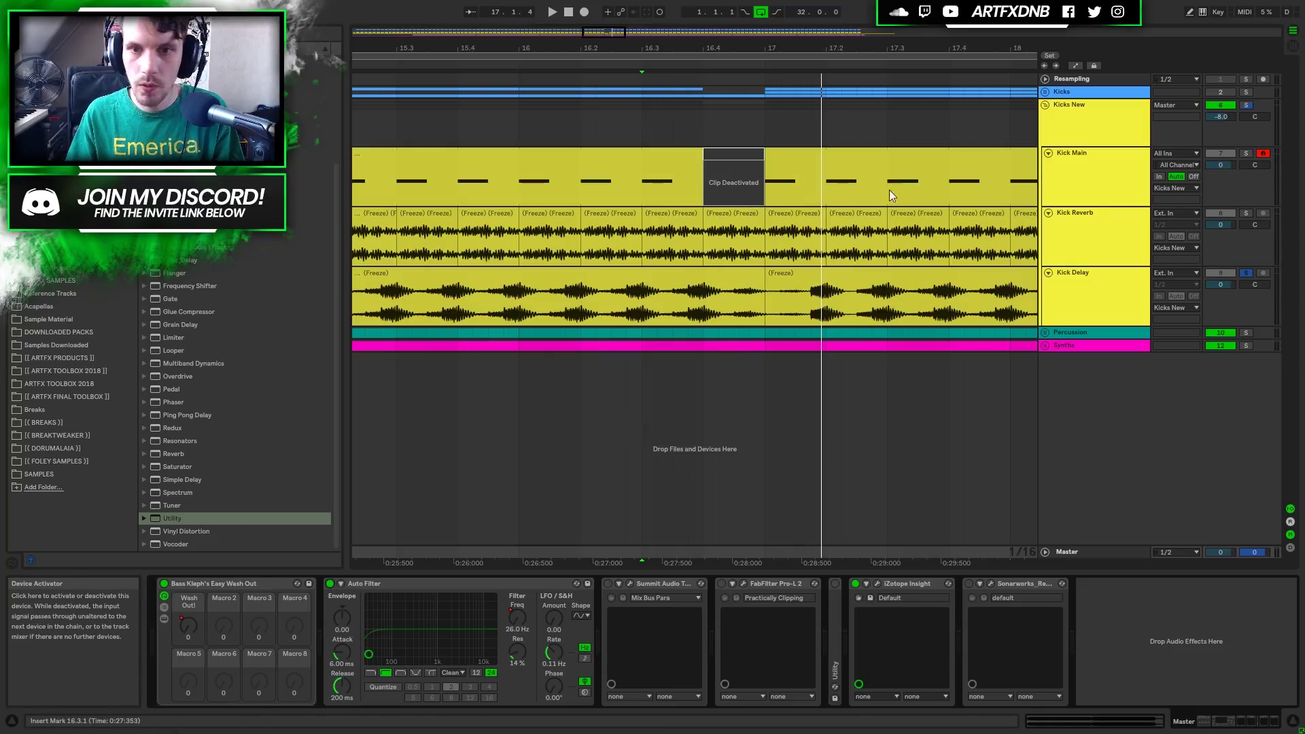
Delete the second Kick Delay clip starting at bar 17 and the freeze tail at the end of the track.
drag(737, 49, 738, 12)
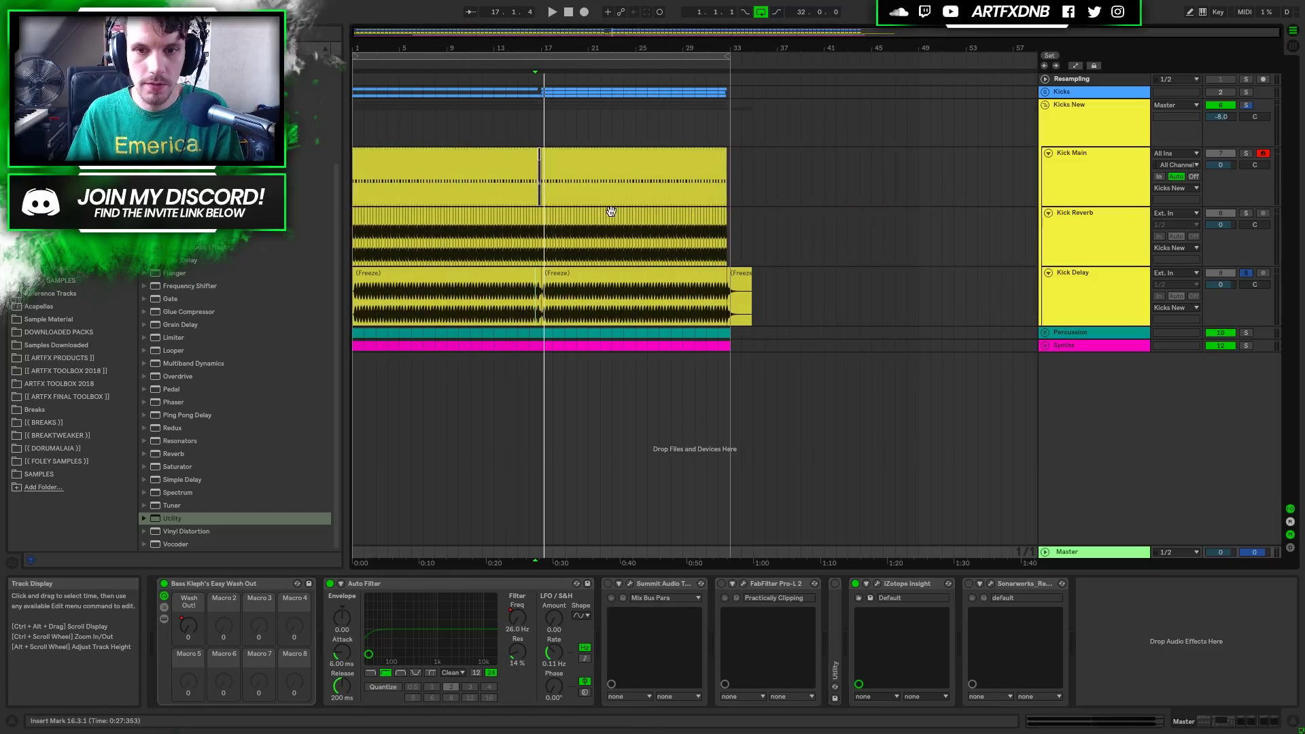
click(629, 299)
key(Delete)
click(746, 285)
key(Delete)
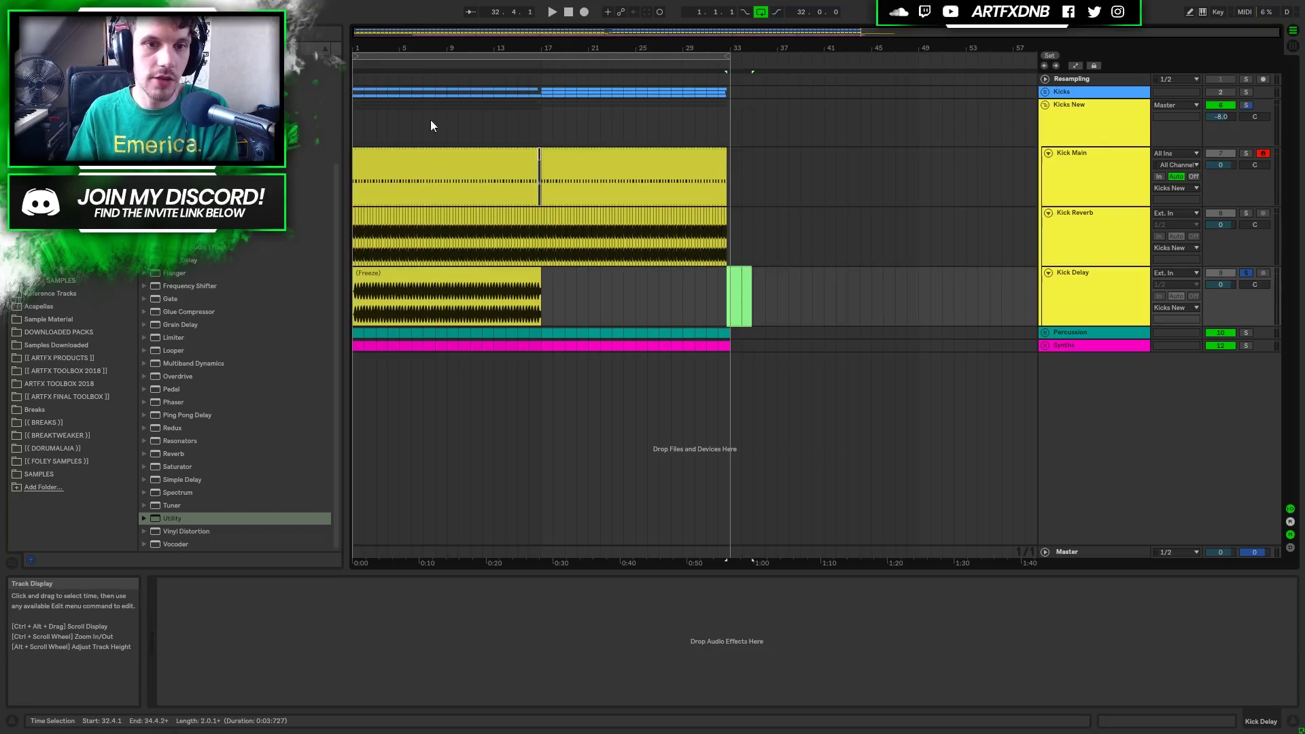
Play the Kick Delay audio from bar 1 and inspect the timing of its first delayed hits by marking beat-length sections.
drag(358, 49, 358, 149)
click(370, 302)
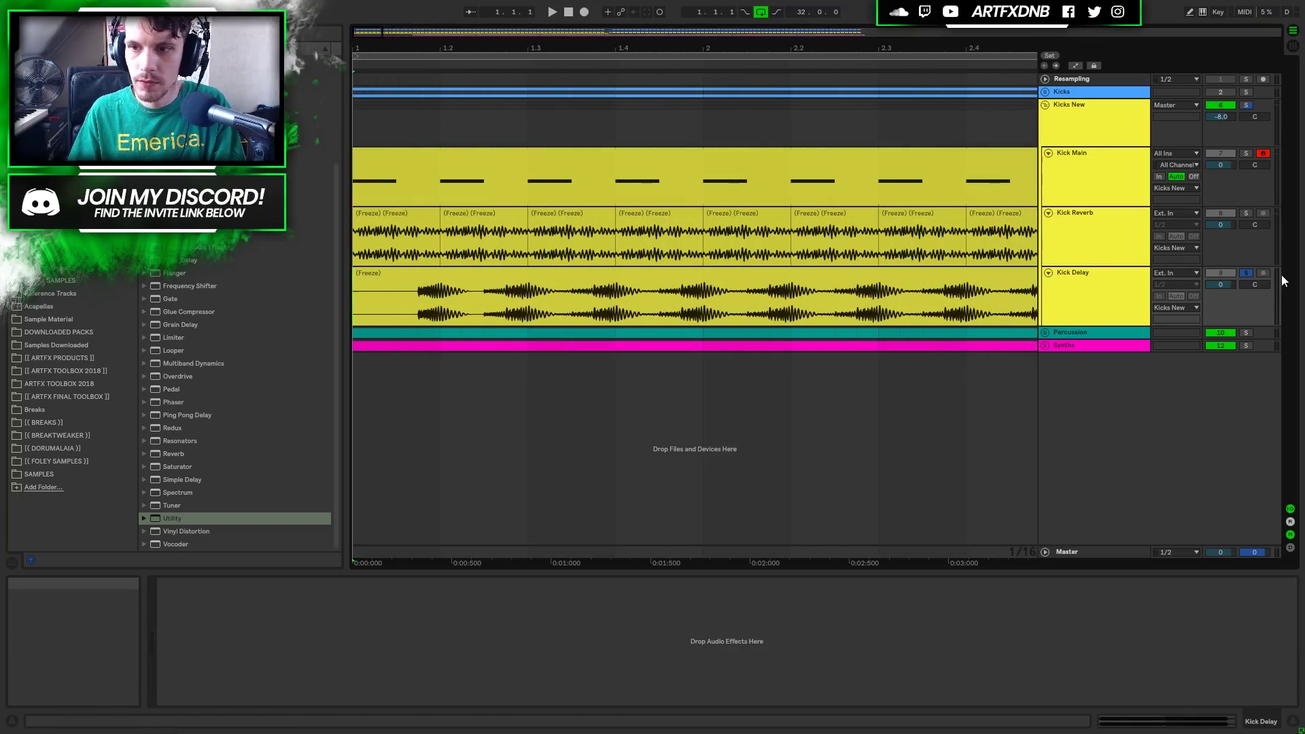
key(space)
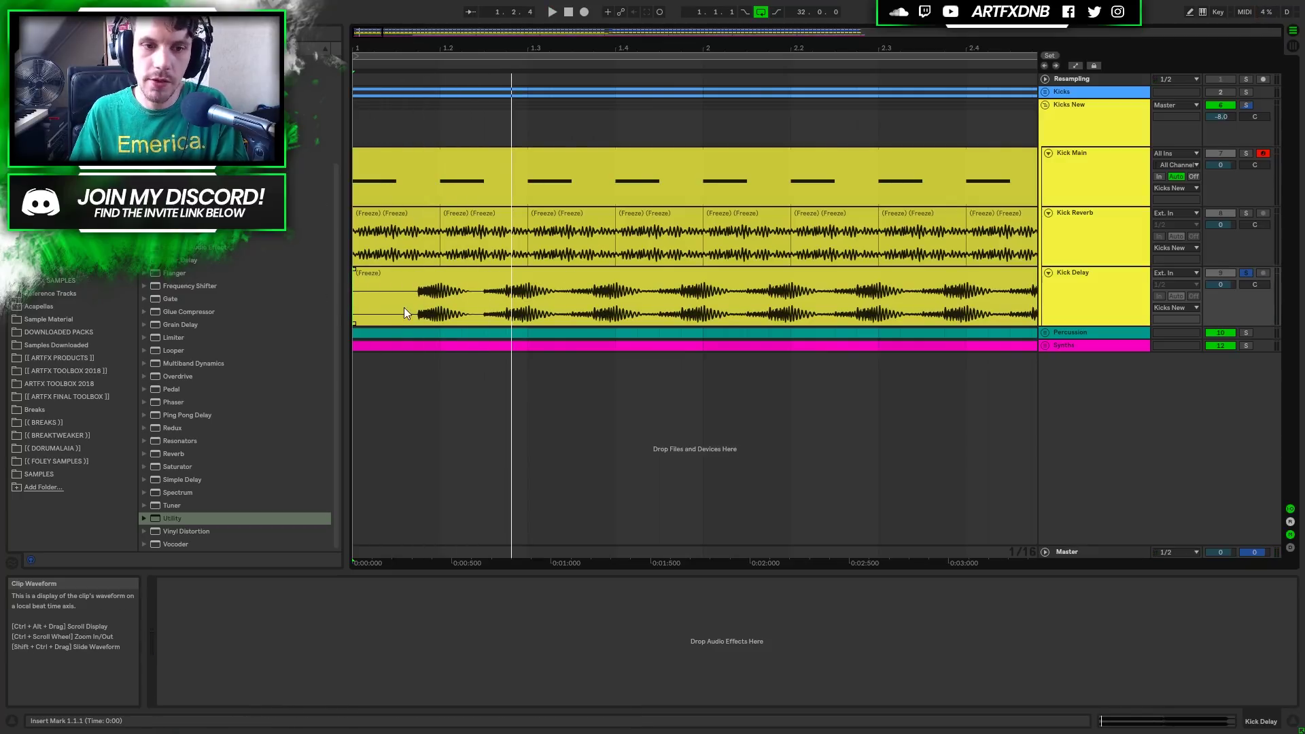
click(384, 226)
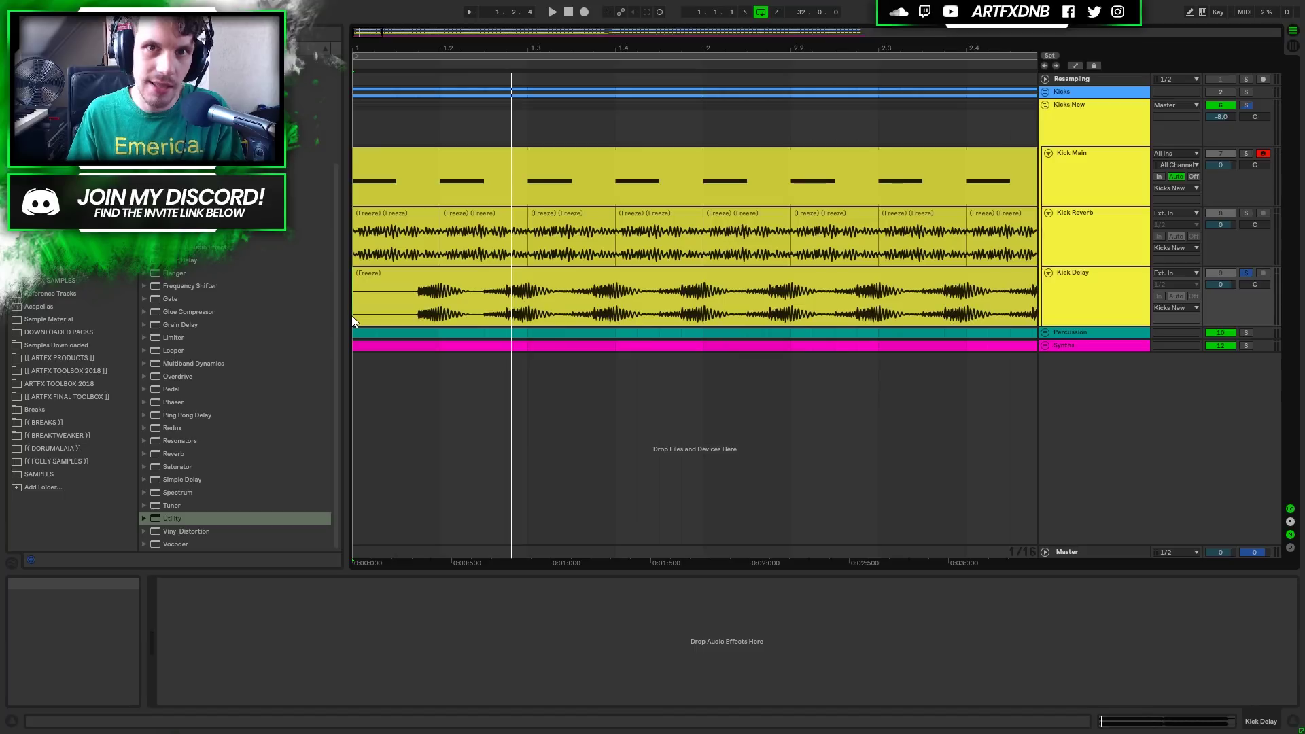
drag(354, 307, 374, 303)
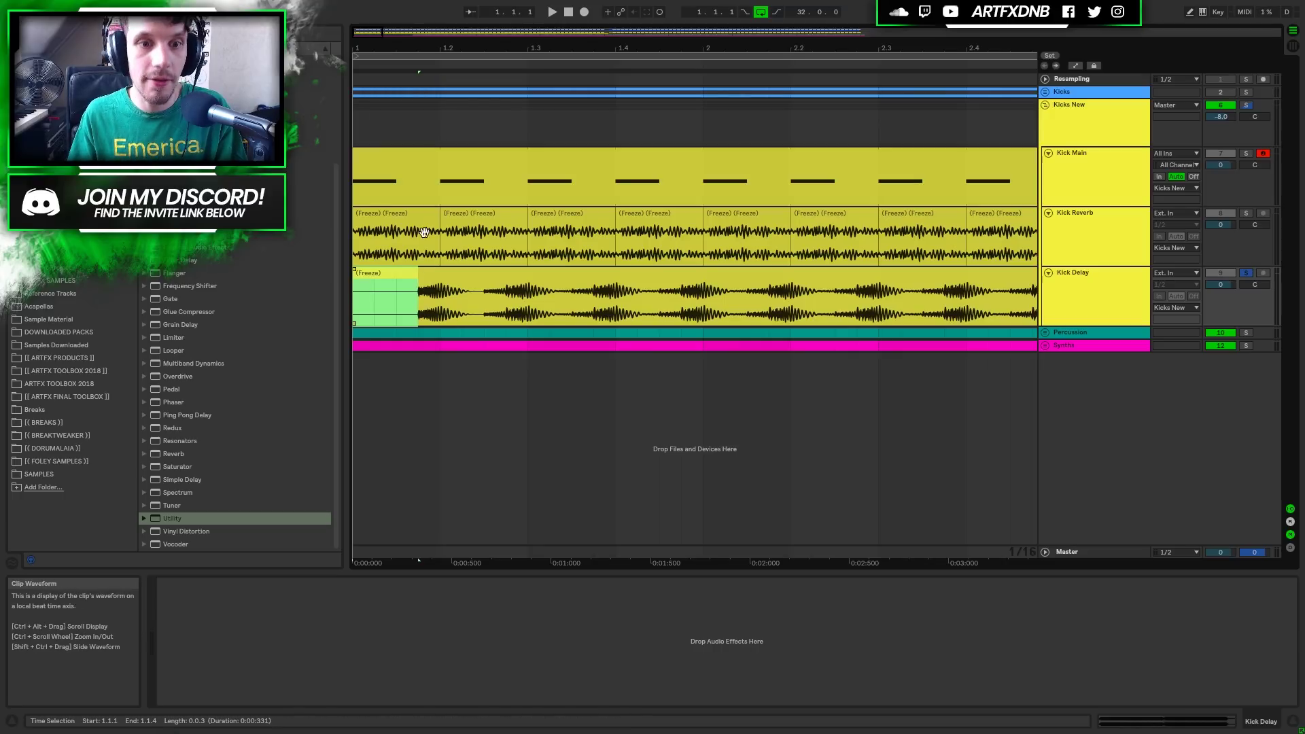
drag(421, 316, 484, 312)
drag(483, 312, 594, 306)
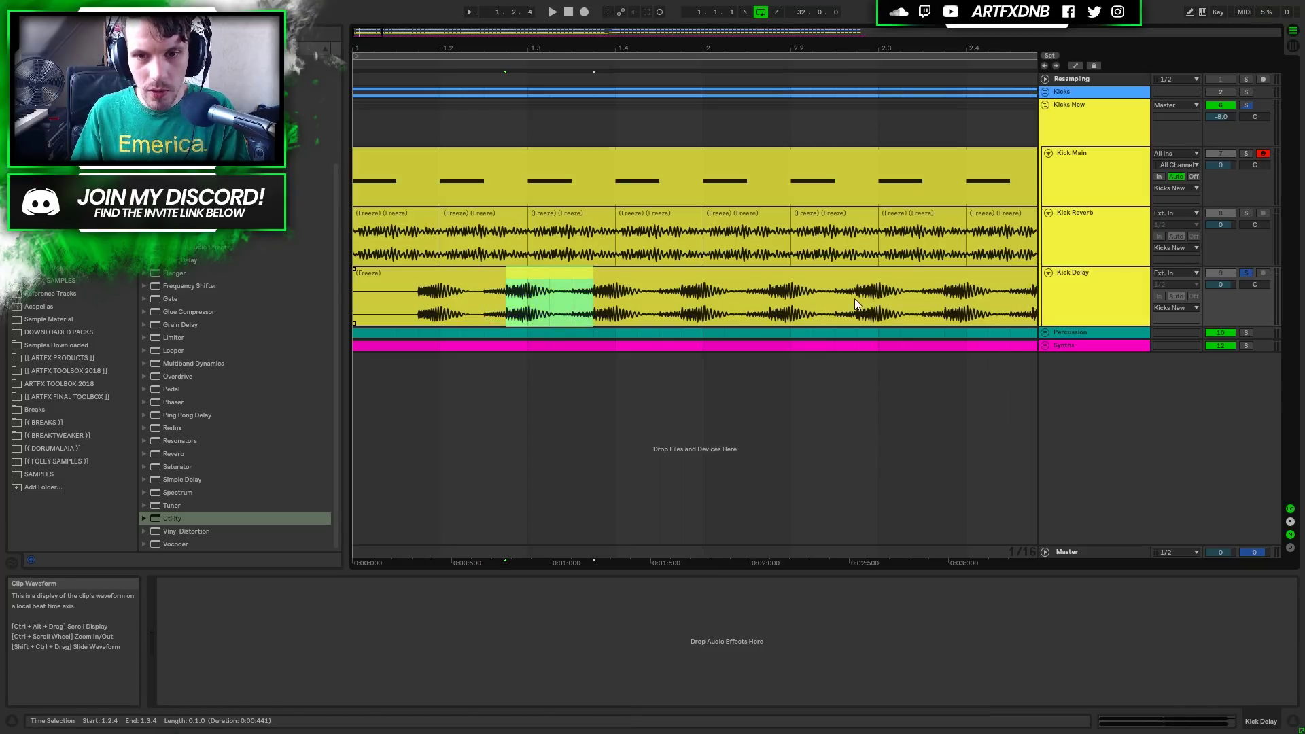
Split out the one-beat section from 2.1.1 to 2.2.1 of the Kick Delay clip and delete the audio on both sides.
drag(702, 316, 786, 308)
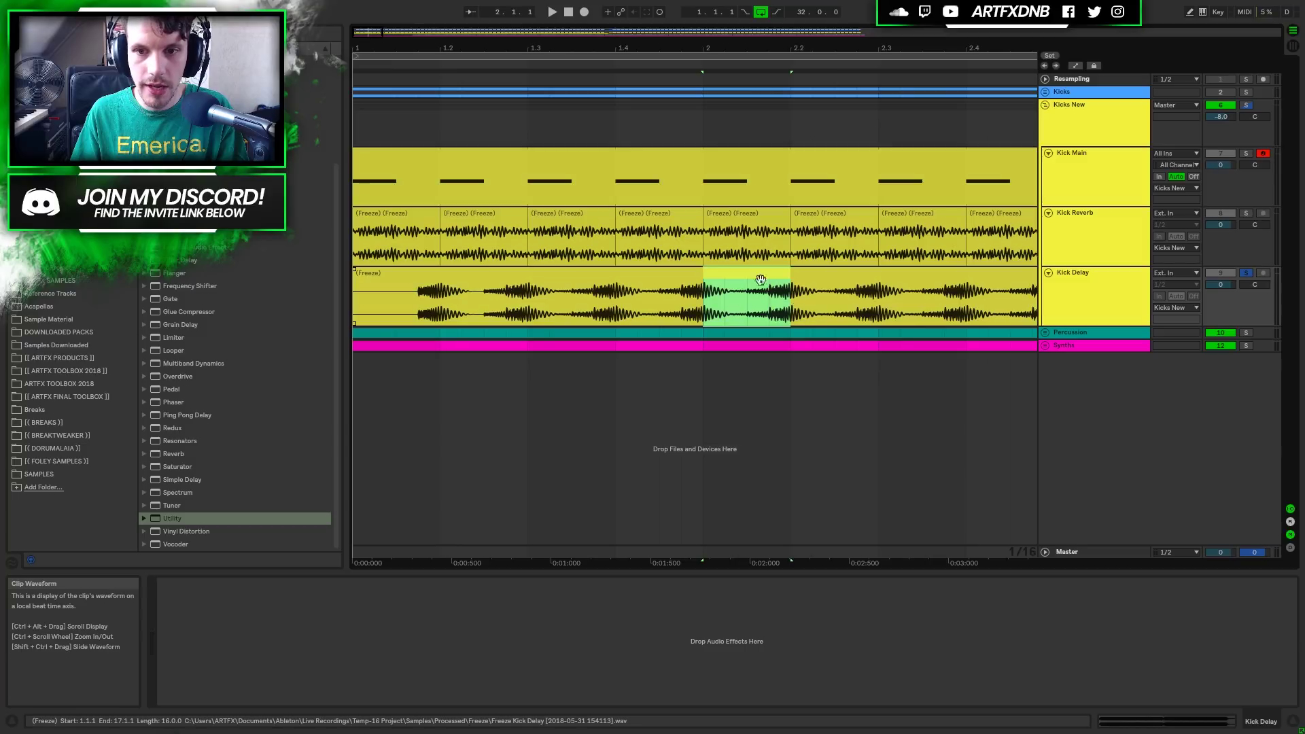
key(ctrl+e)
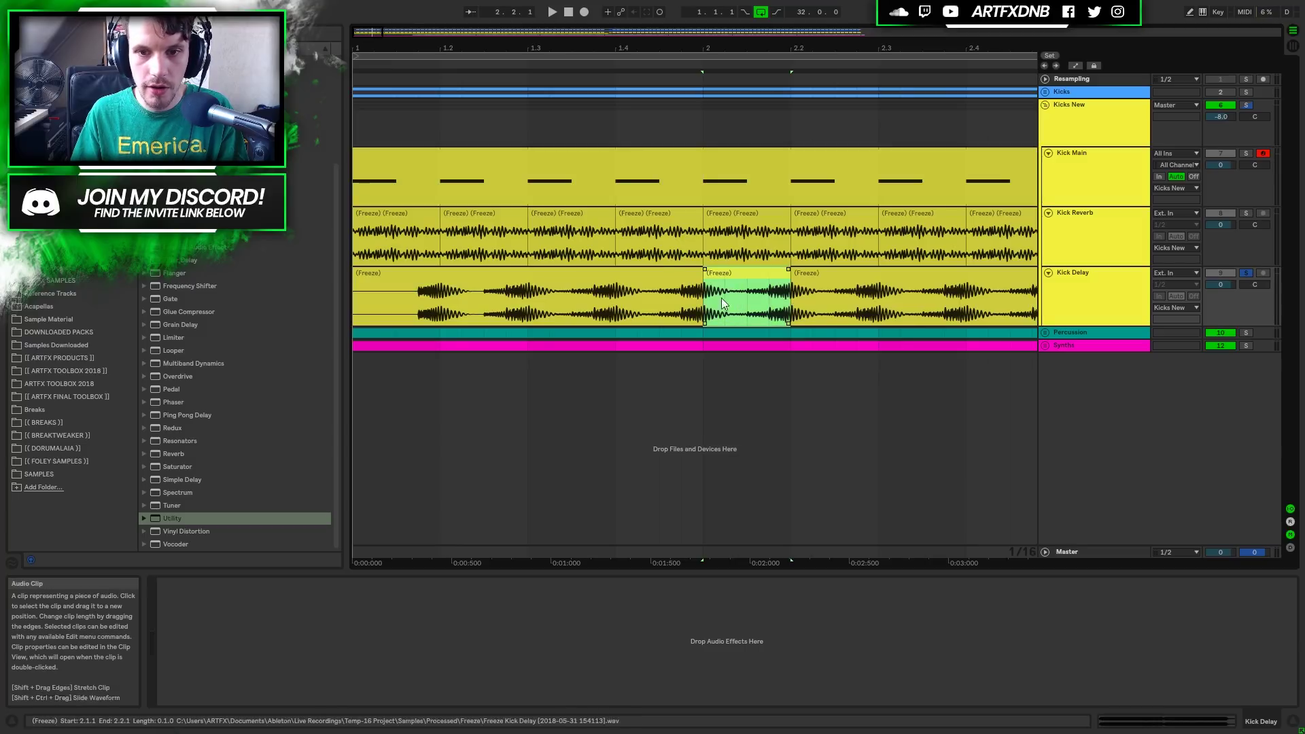
click(656, 272)
key(Delete)
click(835, 277)
key(Delete)
Move the one-beat slice to 1.1.1 on the Kick Delay track, play it and check the clip's edges.
drag(761, 305, 407, 306)
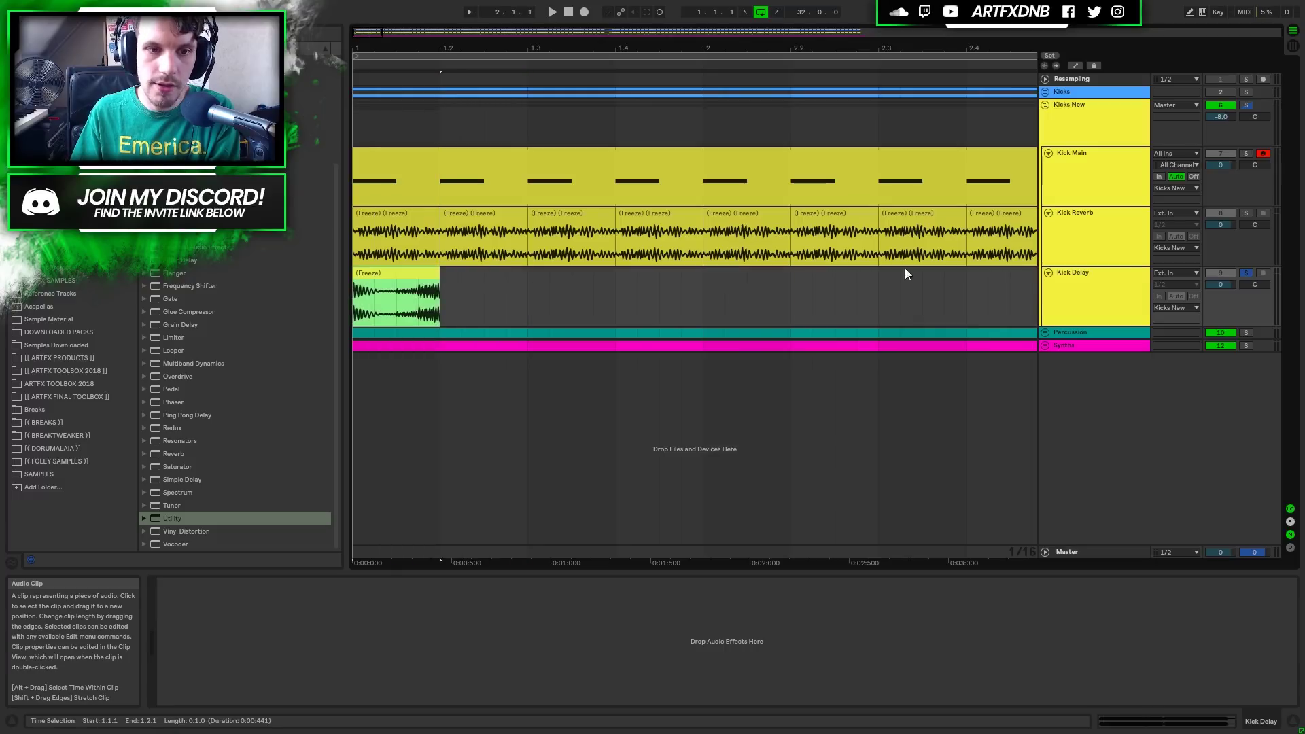
key(space)
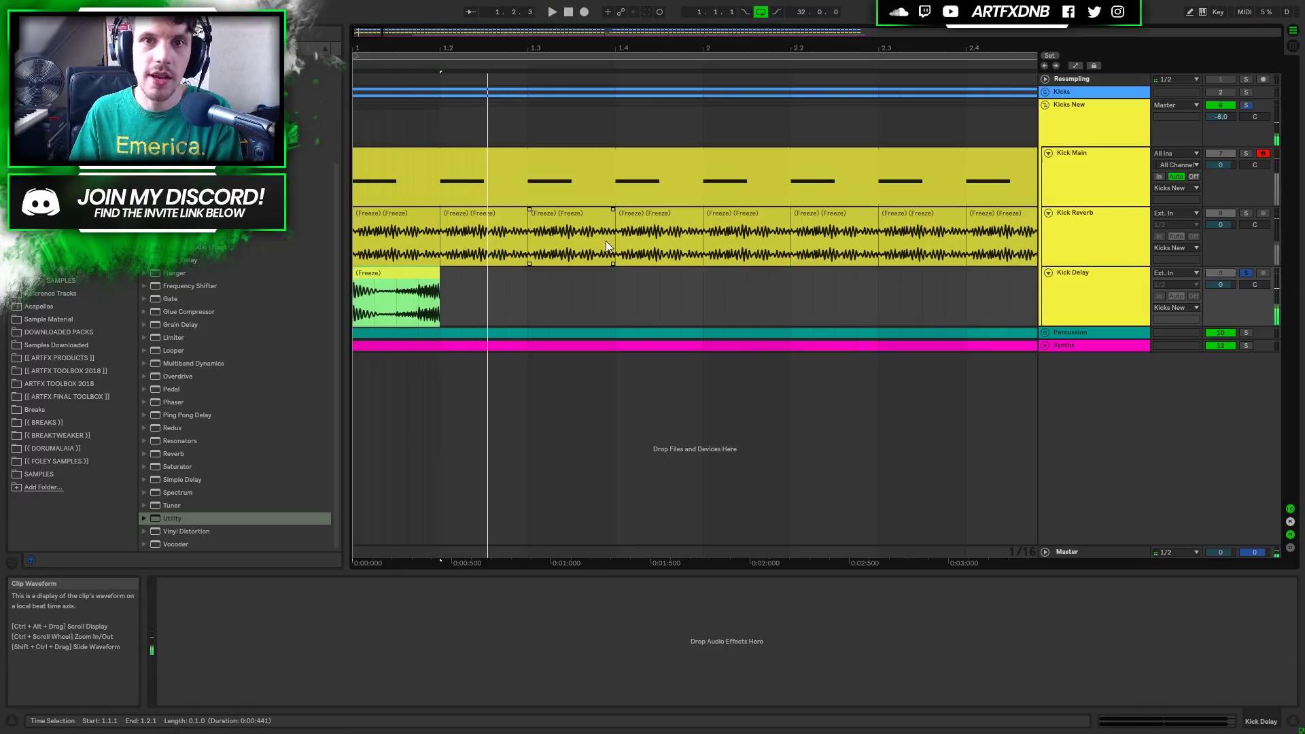
drag(354, 47, 354, 146)
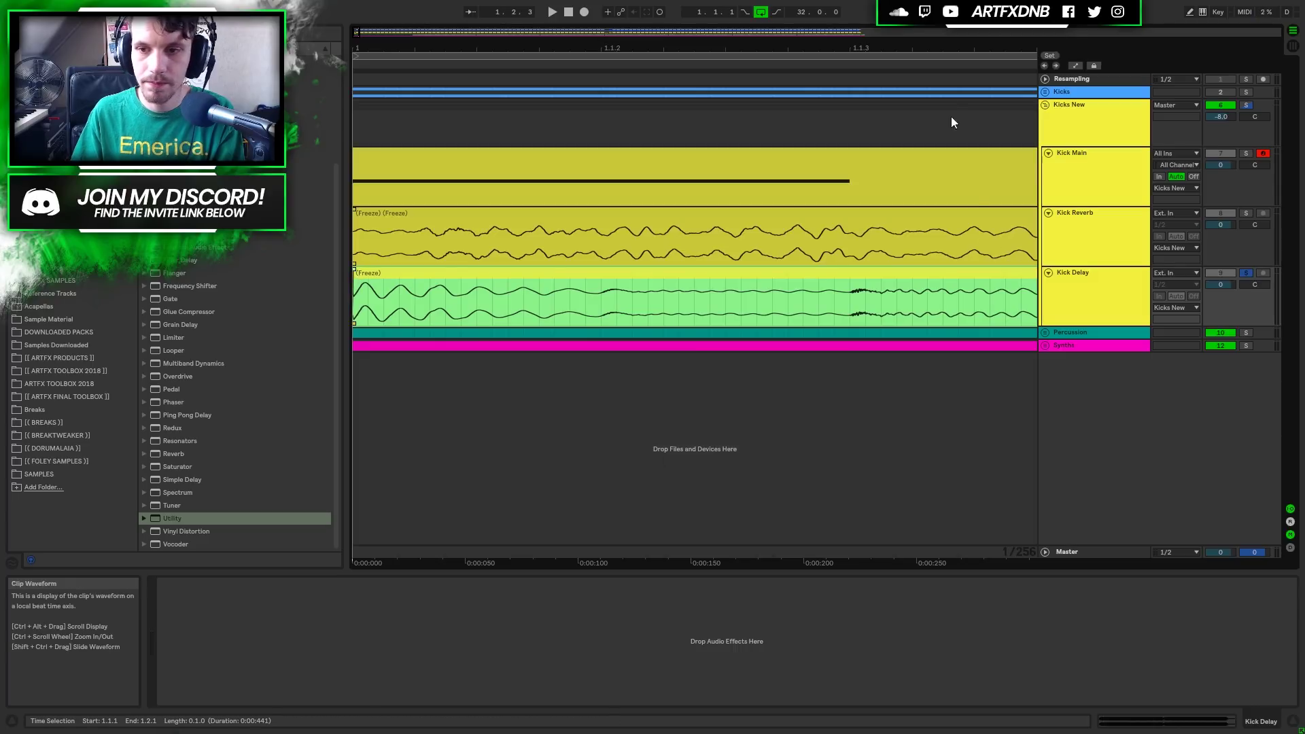
drag(947, 49, 946, 17)
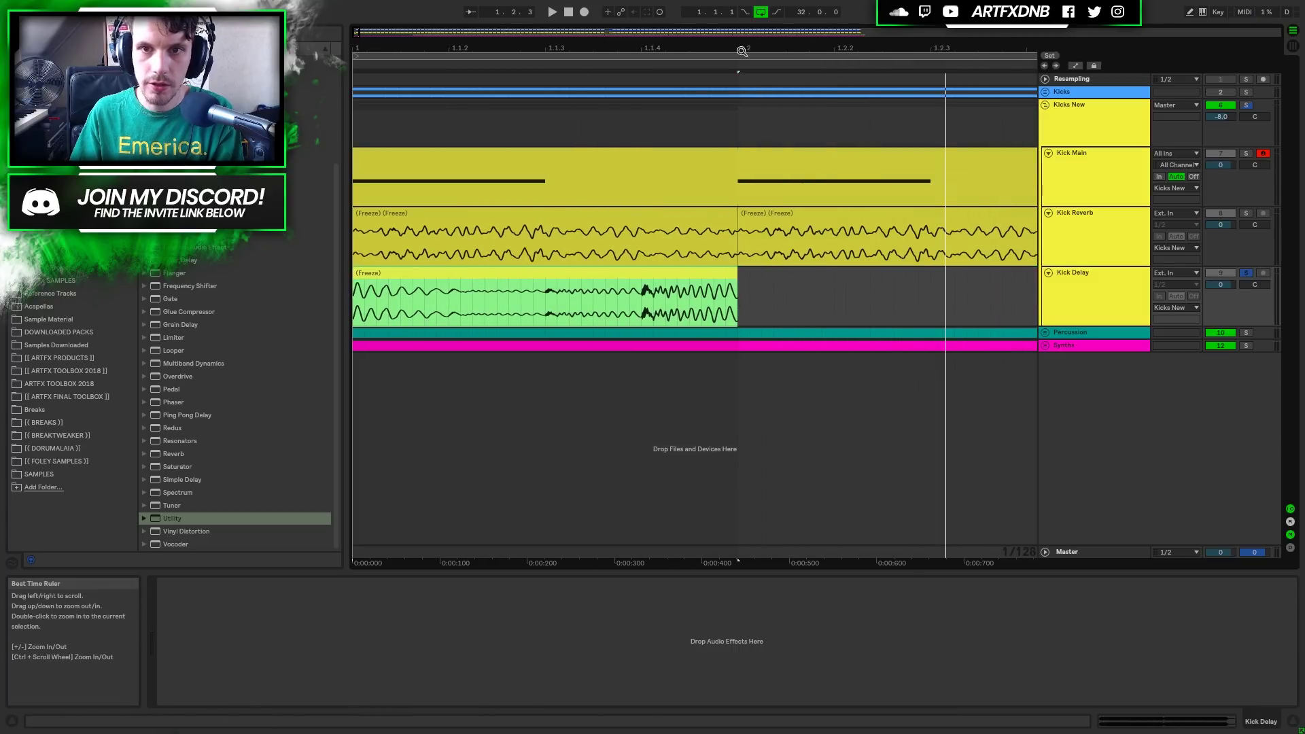
drag(742, 49, 742, 122)
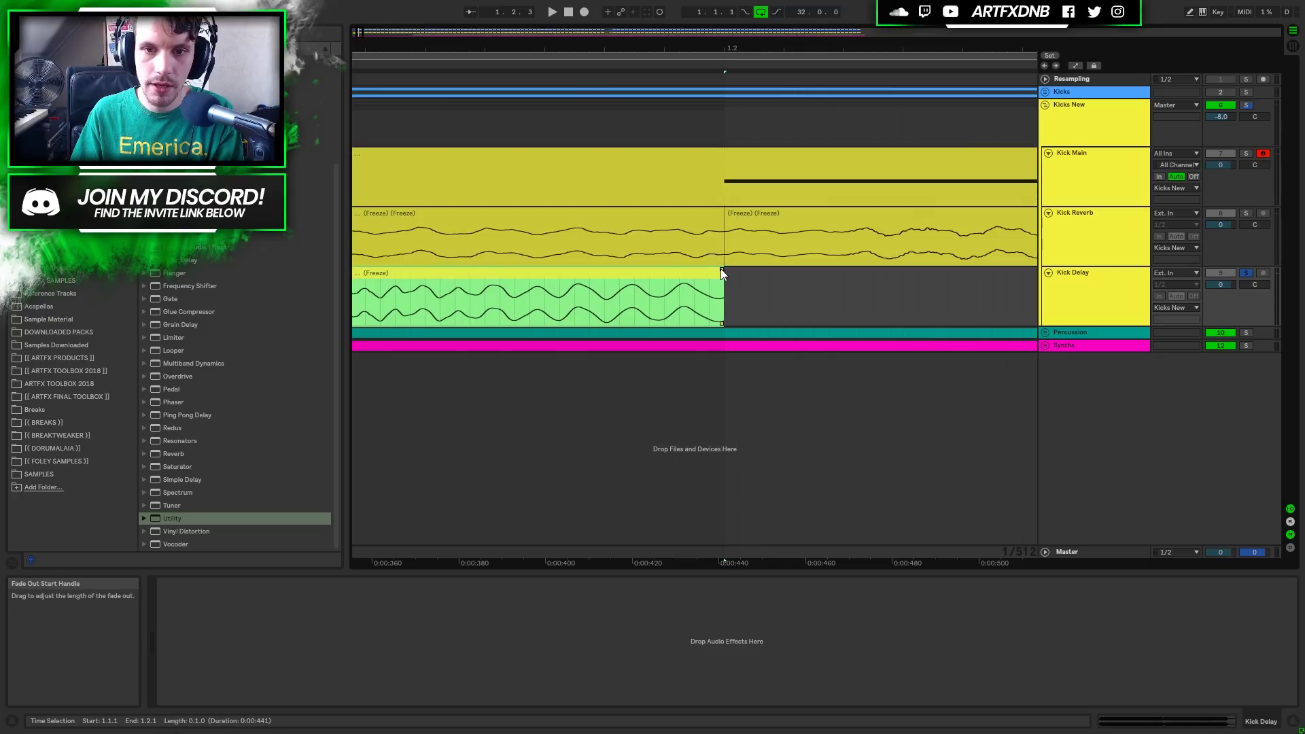
Duplicate the one-beat slice repeatedly along the Kick Delay track to fill bars 1 through 8.
drag(656, 49, 655, 1)
key(ctrl+d)
key(ctrl+d)
key(ctrl+d)
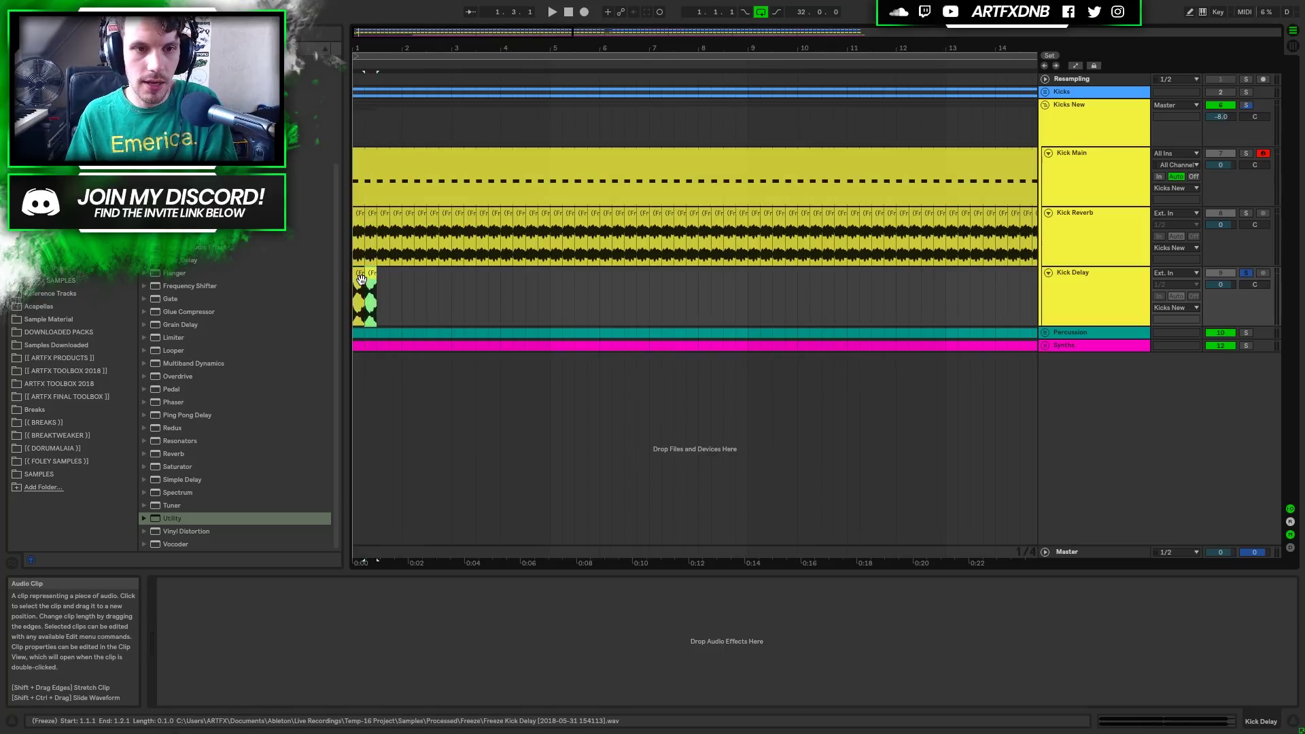
key(ctrl+d)
key(ctrl+d)
key(ctrl+d)
key(ctrl+d)
key(ctrl+d)
key(ctrl+d)
key(ctrl+d)
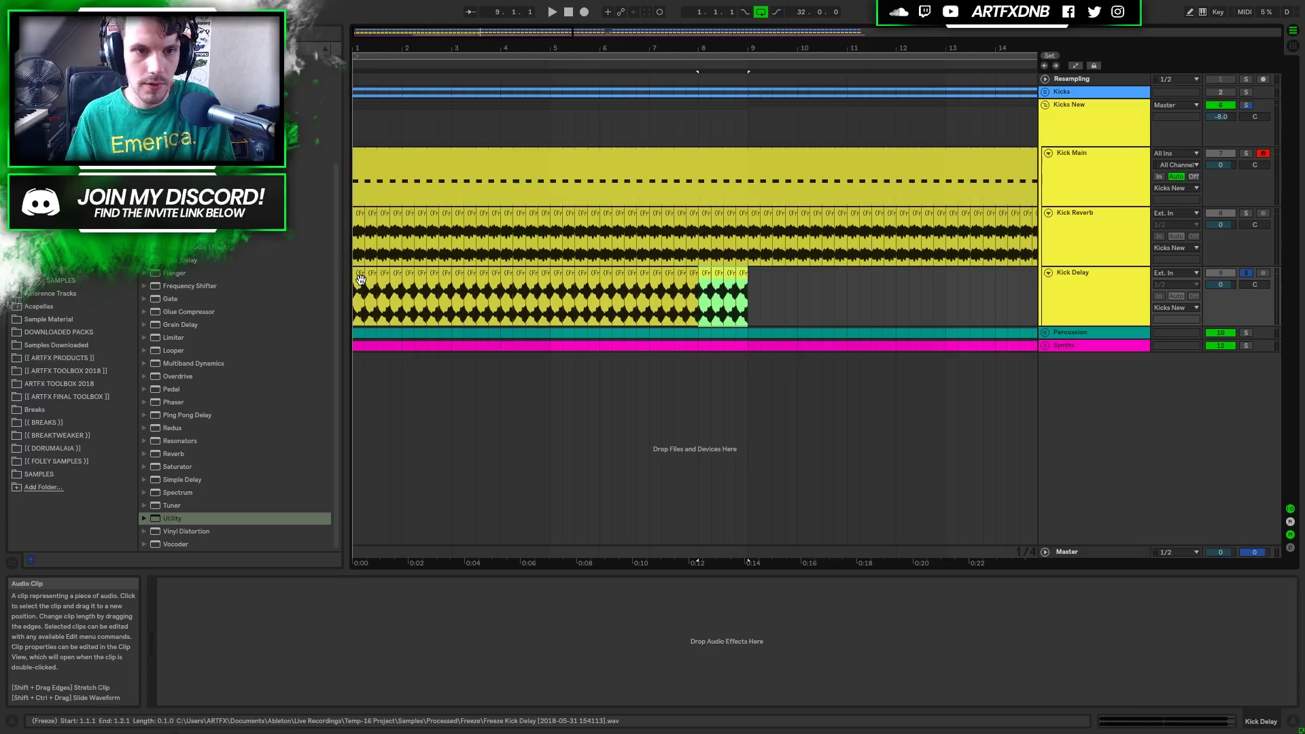
Select the eight bars of Kick Delay slices and duplicate the block until the track is filled up to 33.1.1.
shift+click(360, 279)
key(ctrl+d)
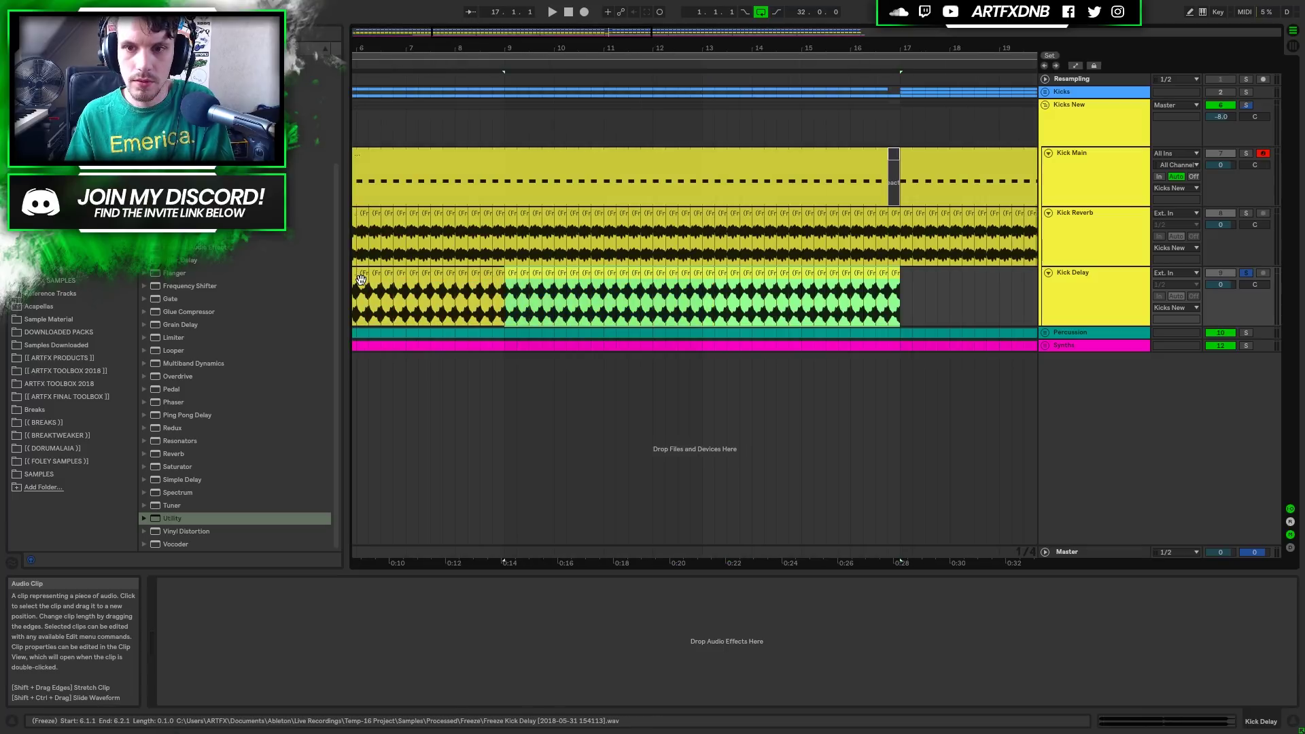
key(ctrl+d)
key(ctrl+d)
Delete the Kick Delay slices at 16.4.1 and 32.4.1 to match the gaps in the main kick.
drag(819, 48, 818, 35)
click(583, 272)
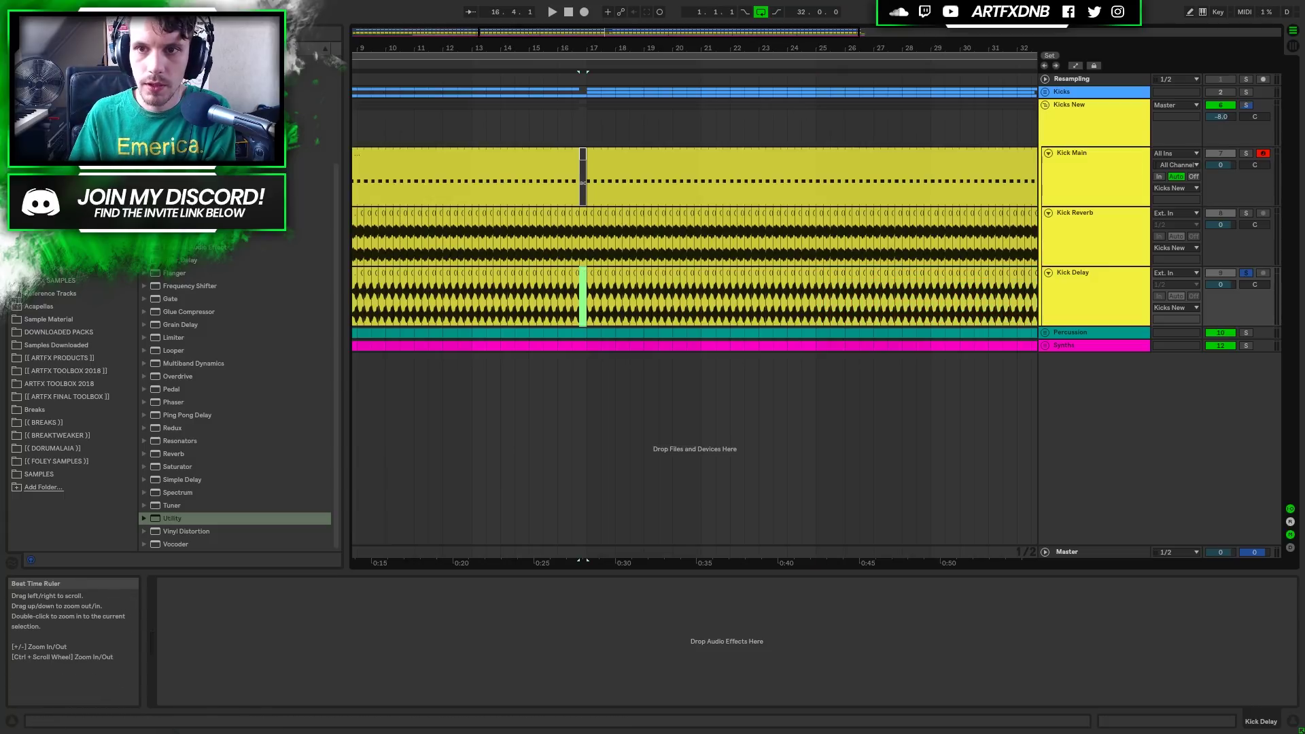
drag(938, 47, 617, 48)
click(724, 276)
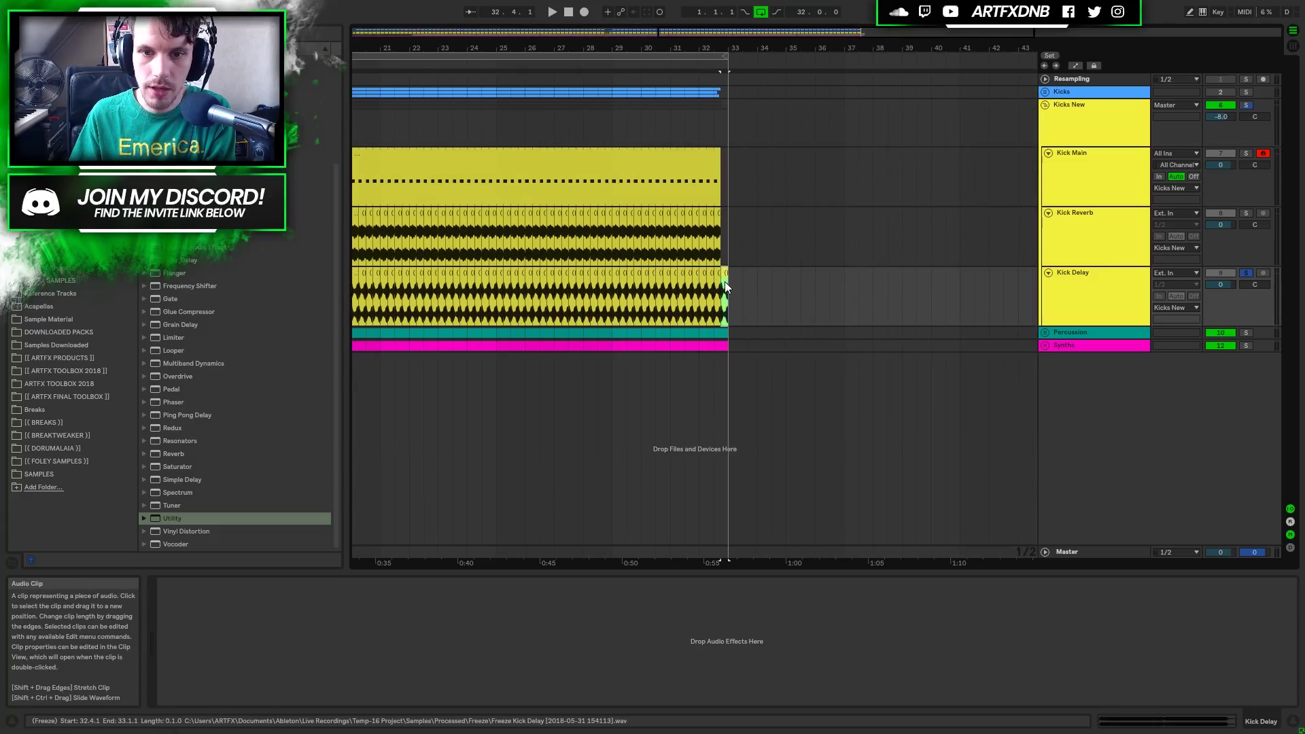
Shorten the last Kick Delay slice to end at 32.3.3 and give it a fade-out.
drag(717, 45, 793, 215)
click(757, 286)
drag(758, 287, 705, 286)
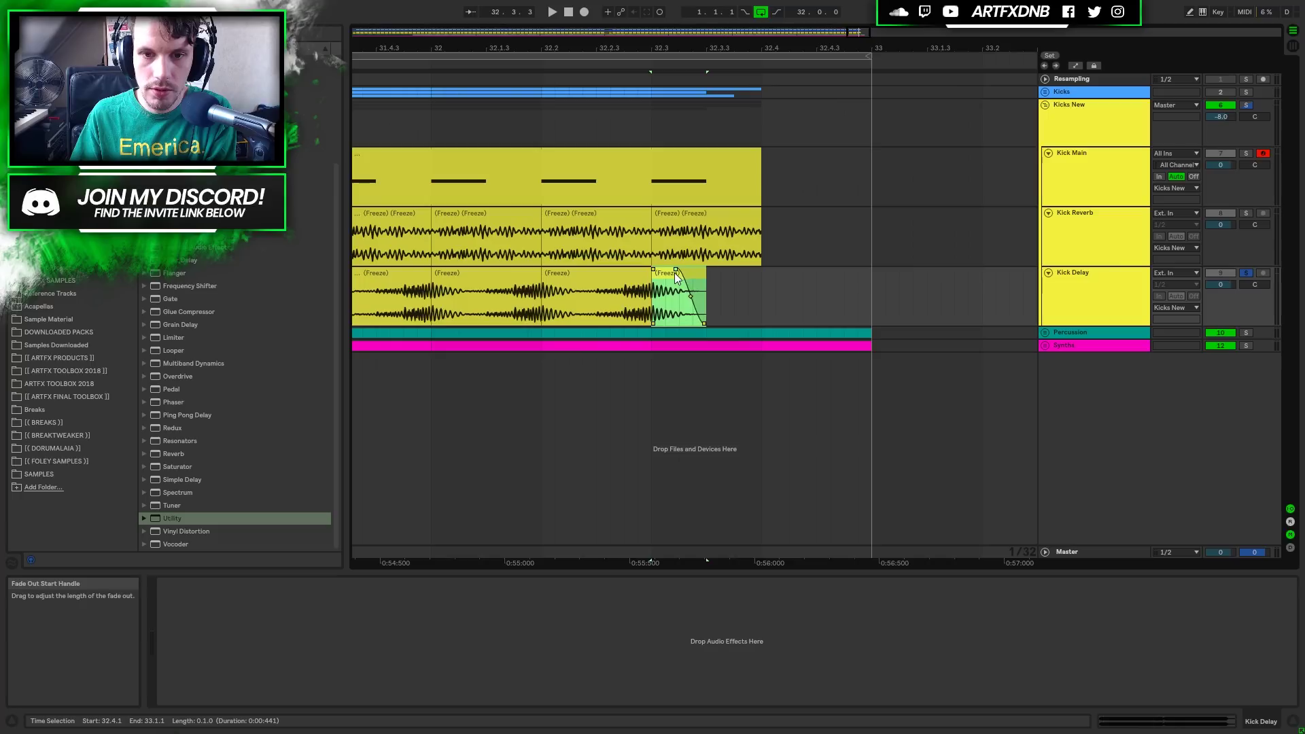
Shorten the Kick Delay slice before the gap at 16.4.1 to end at 16.3.3 and give it a short fade-out.
drag(665, 47, 818, 1)
drag(586, 47, 760, 84)
click(553, 308)
key(space)
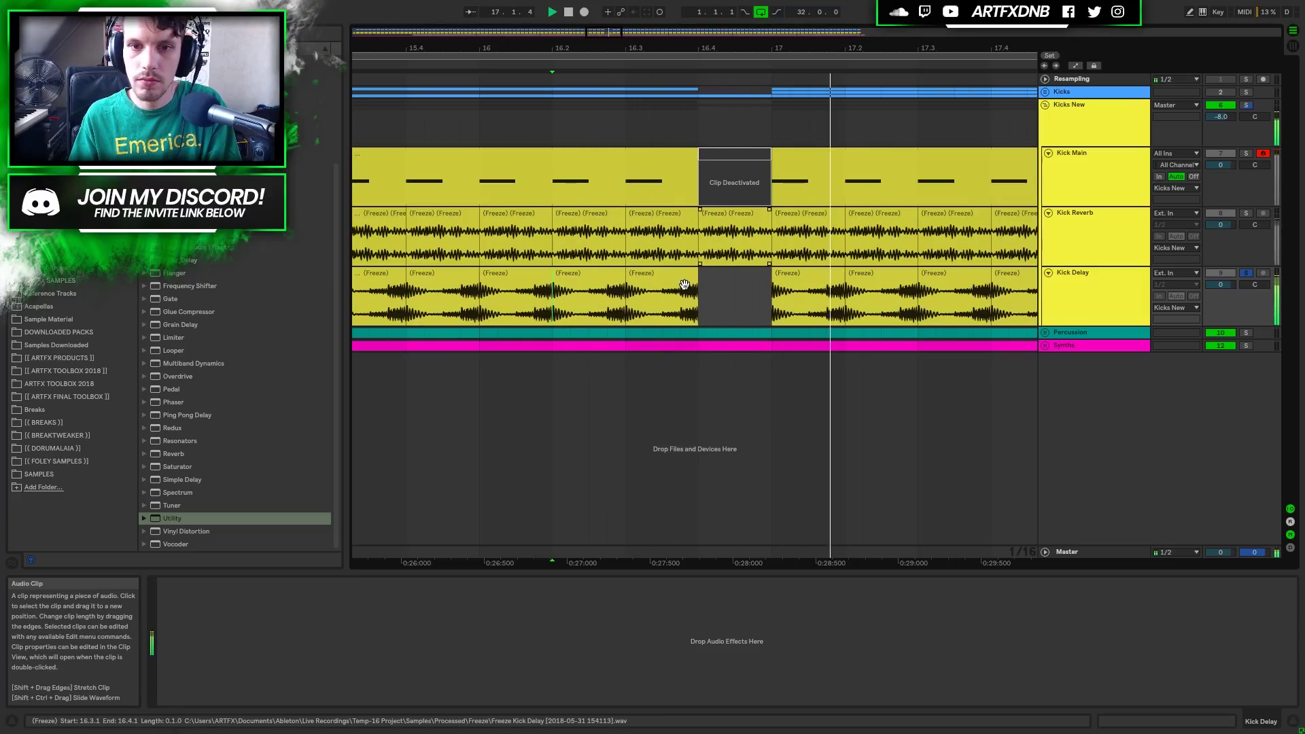
drag(697, 274, 663, 273)
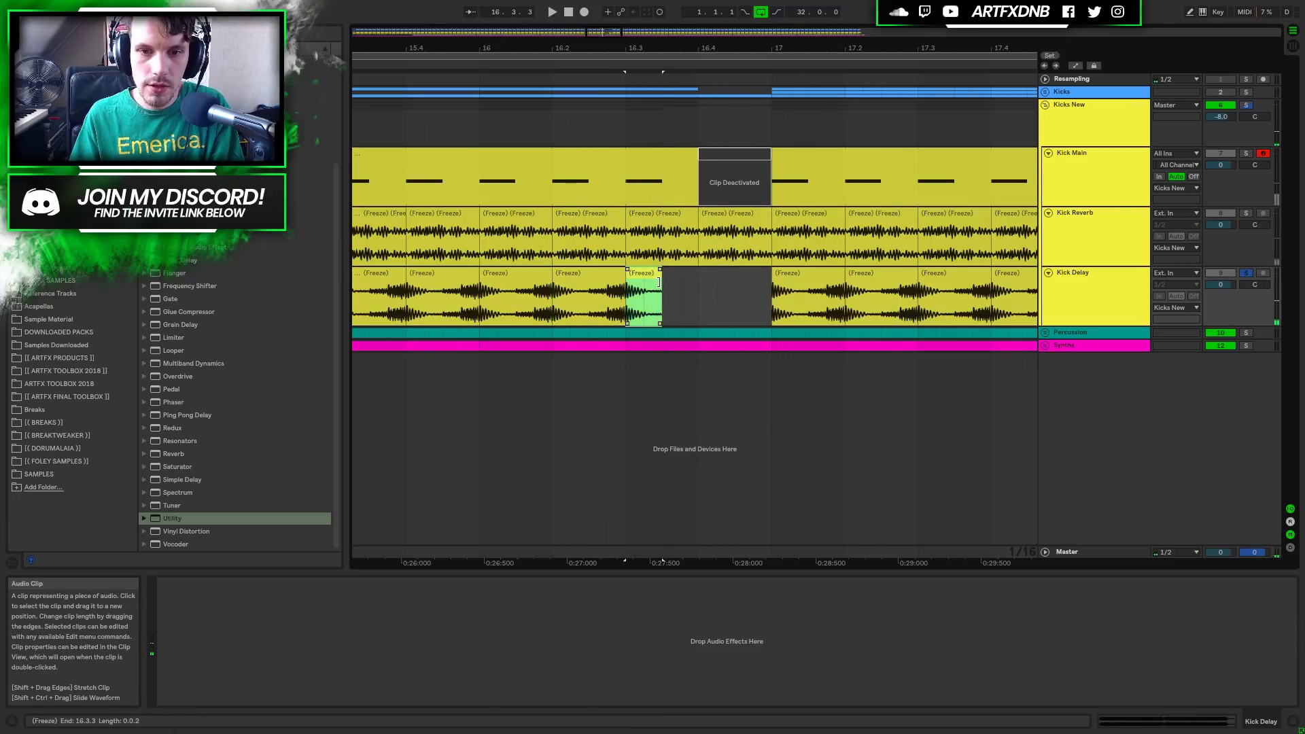
mouse_move(659, 272)
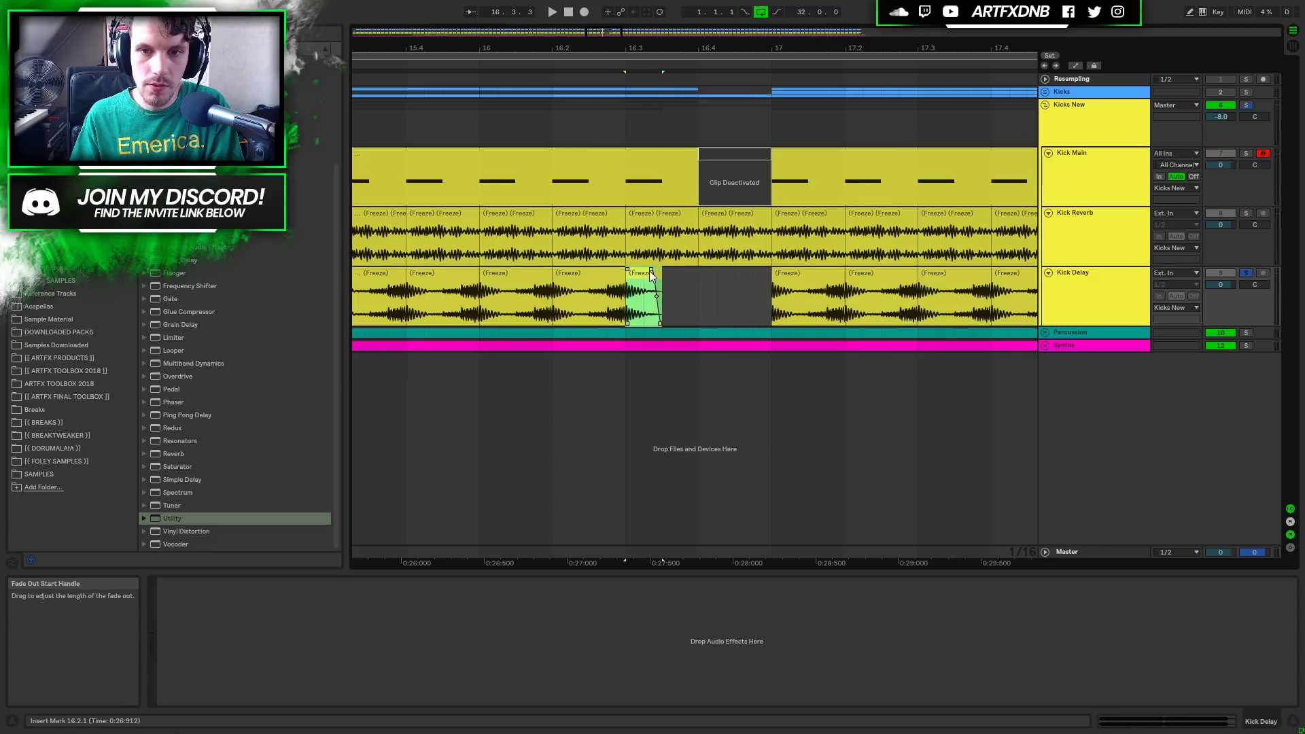
Delete the Kick Reverb slice between 16.4.1 and 17.1.1.
click(725, 215)
key(Delete)
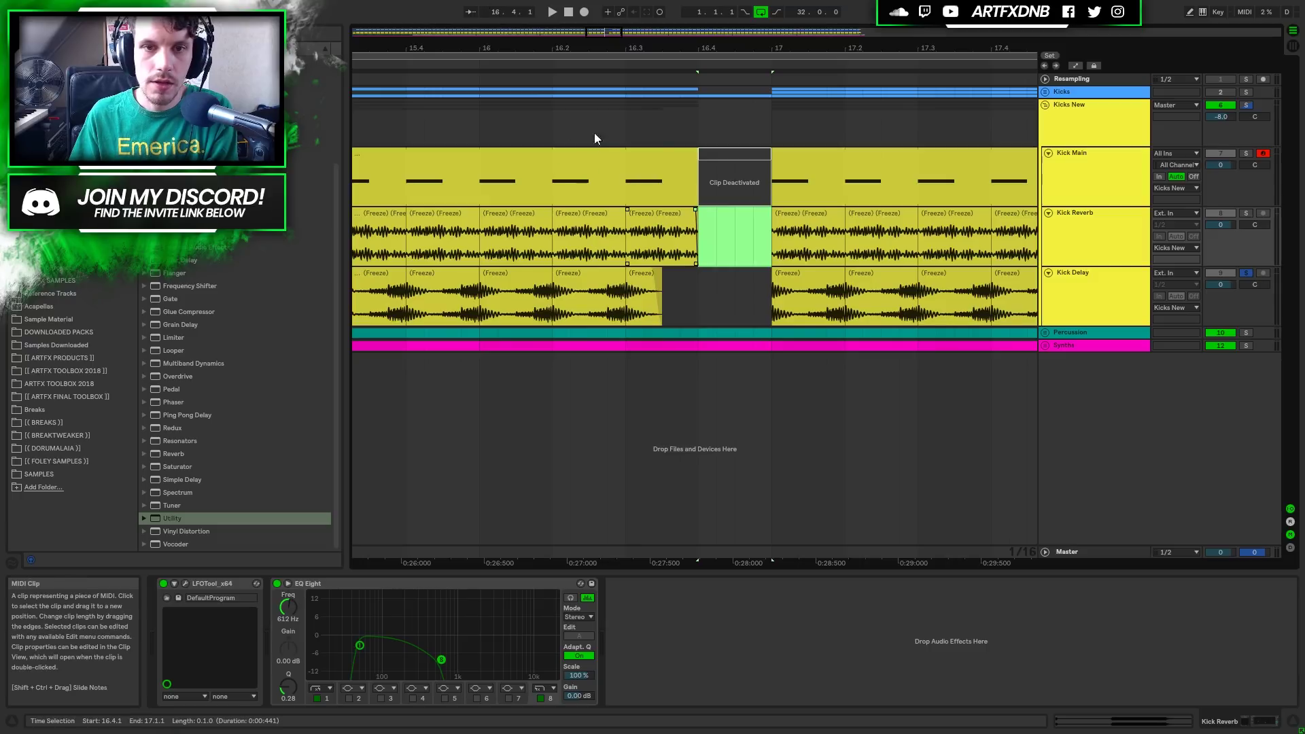
drag(612, 49, 561, 3)
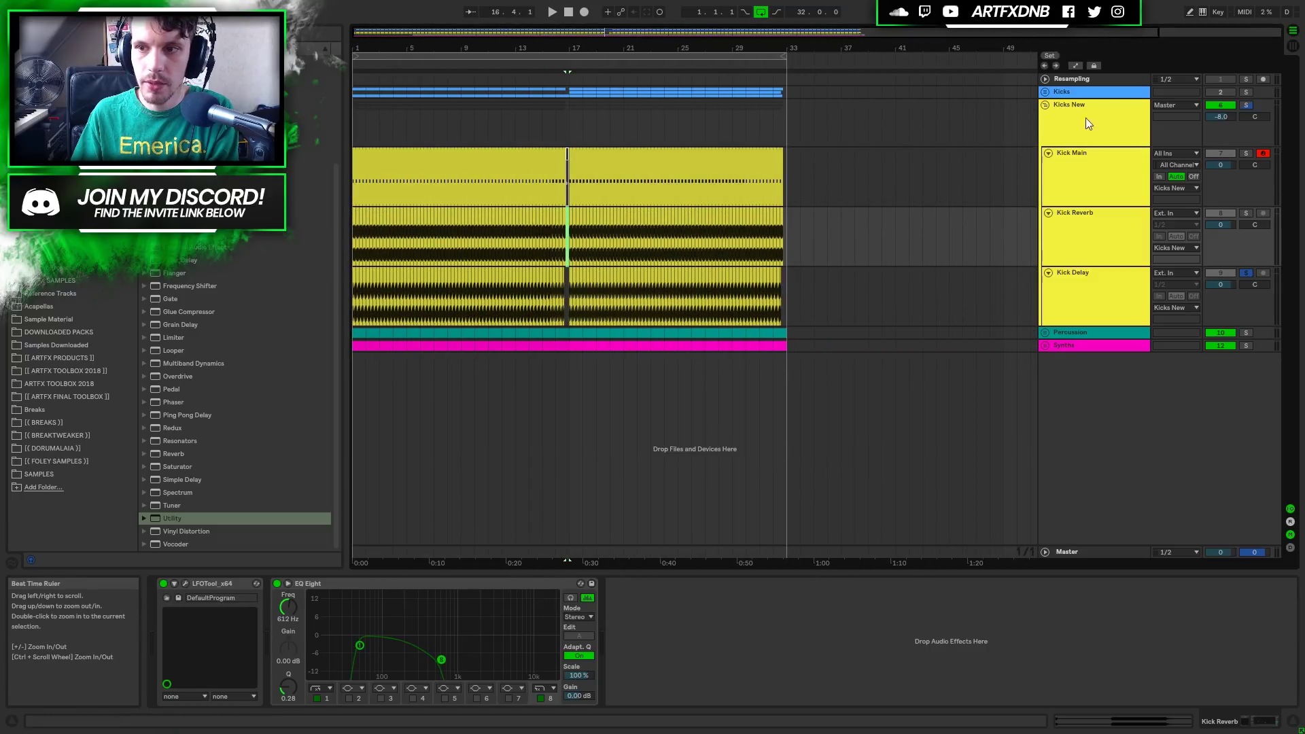
Solo the Kicks New group and play the combined kick layers from 1.1.1.
click(1247, 105)
click(353, 126)
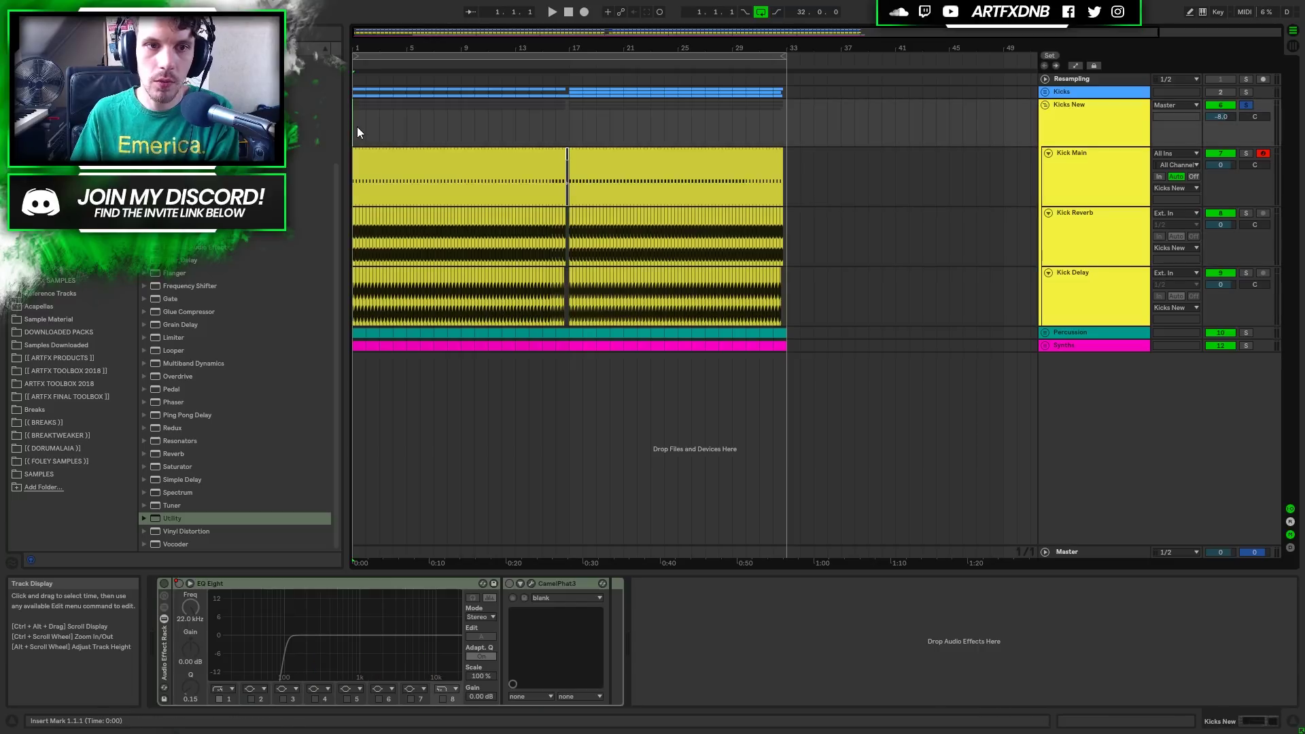
key(space)
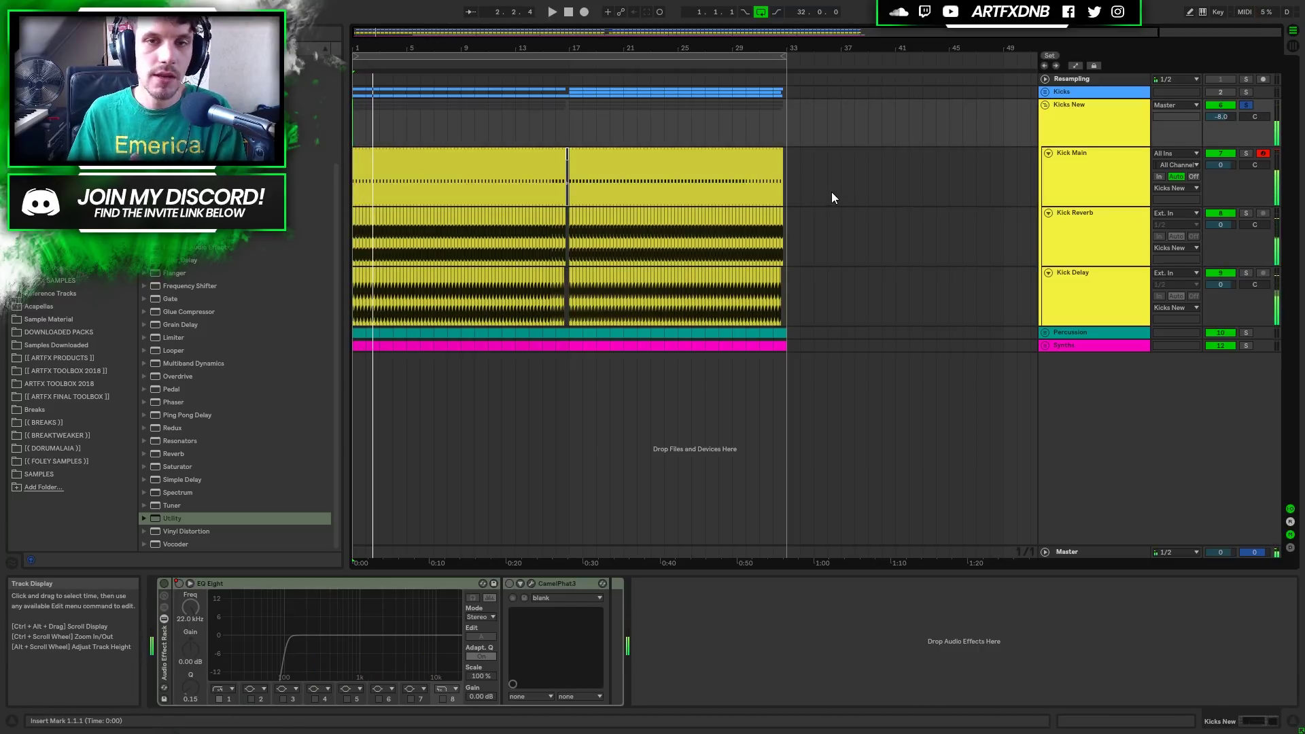
Lower the Kick Delay track volume to -10.0 dB while auditioning it with the other layers.
click(1104, 290)
drag(1221, 284, 1220, 299)
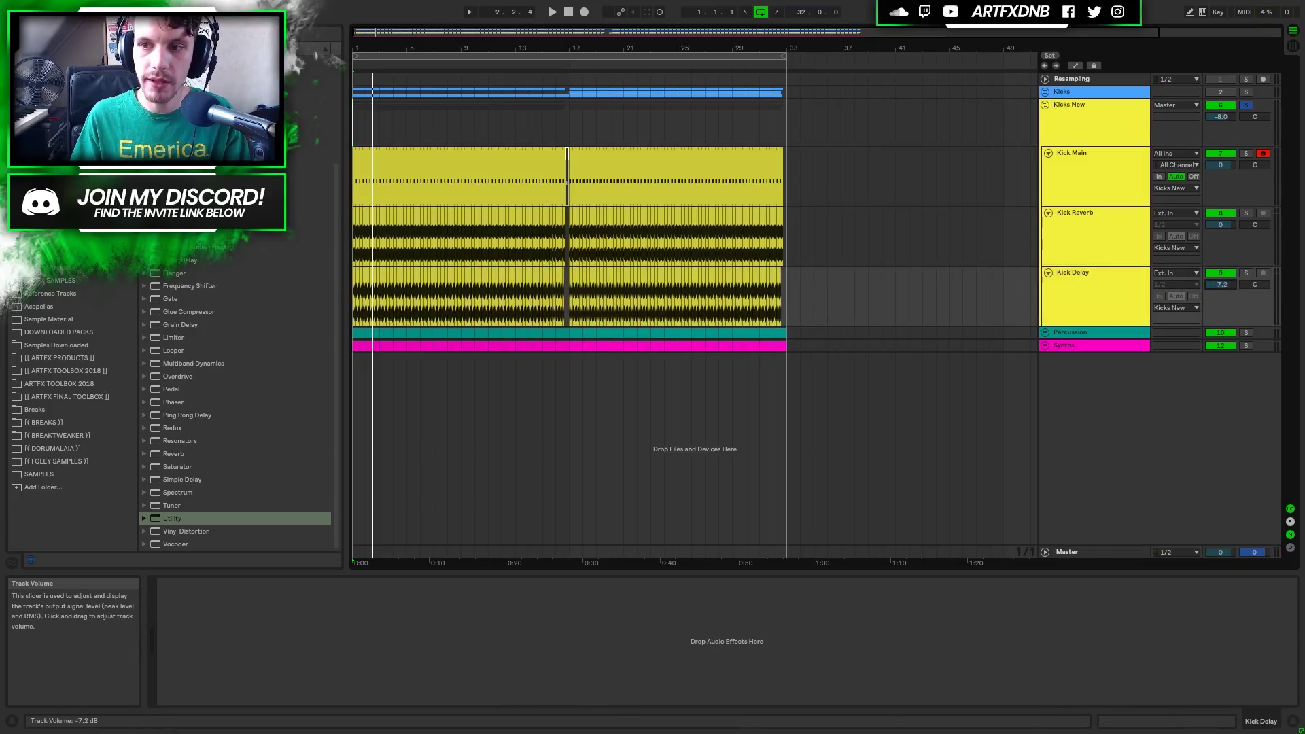
key(space)
drag(1220, 287, 1220, 293)
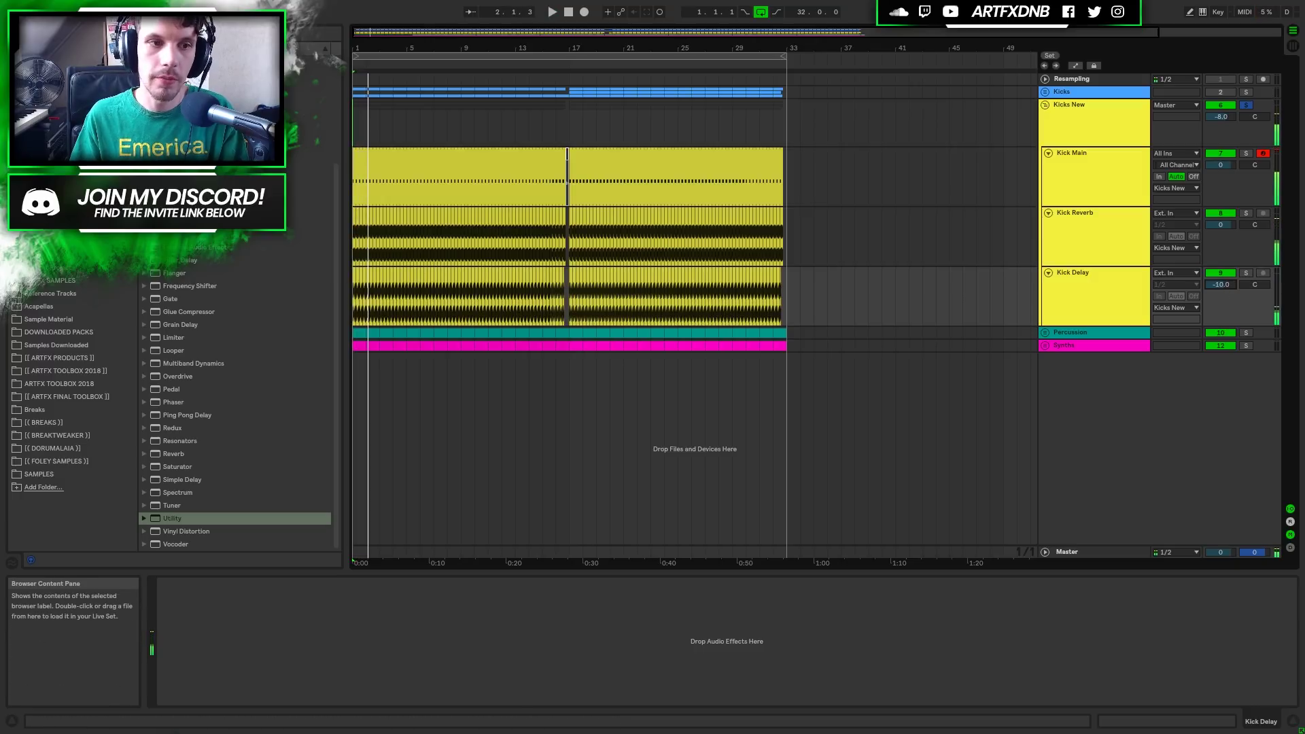
Add EQ Eight to Kick Delay and use band 1 as a low cut at about 45.4 Hz with a Q of 0.69.
drag(184, 209, 291, 337)
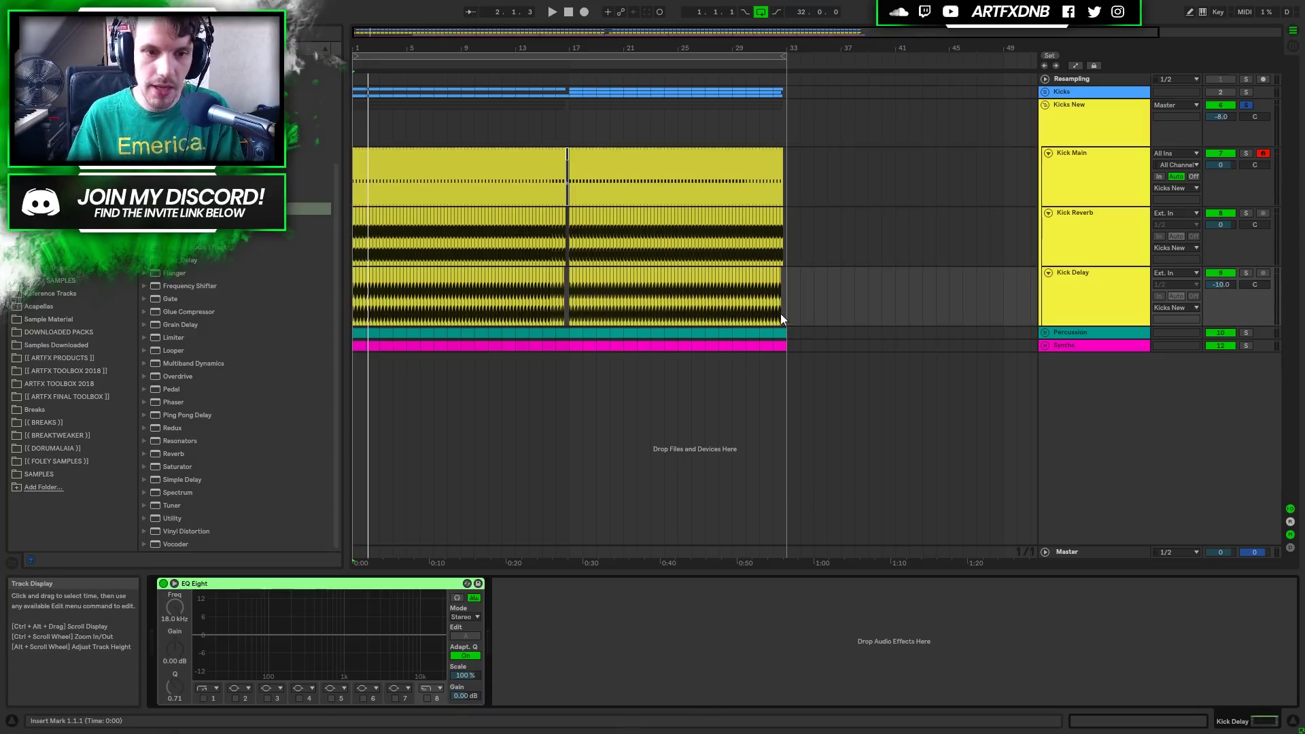
key(space)
key(space)
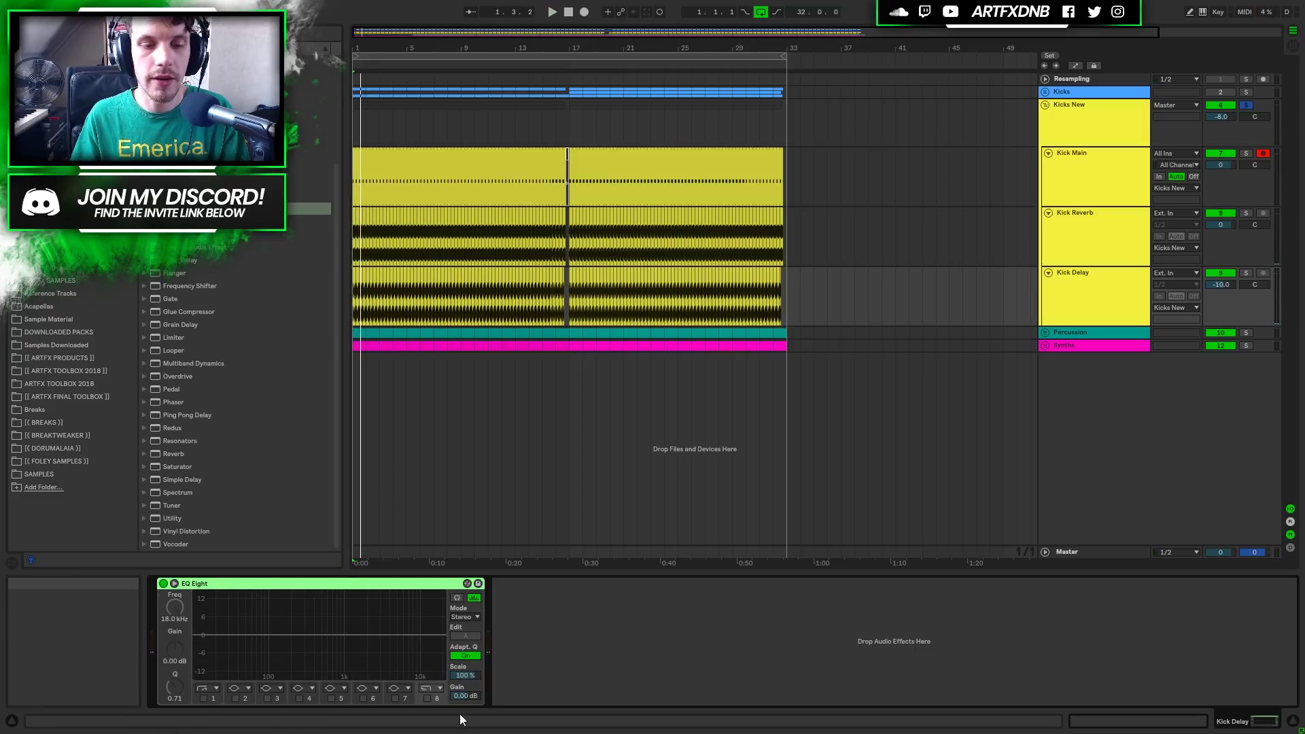
click(203, 698)
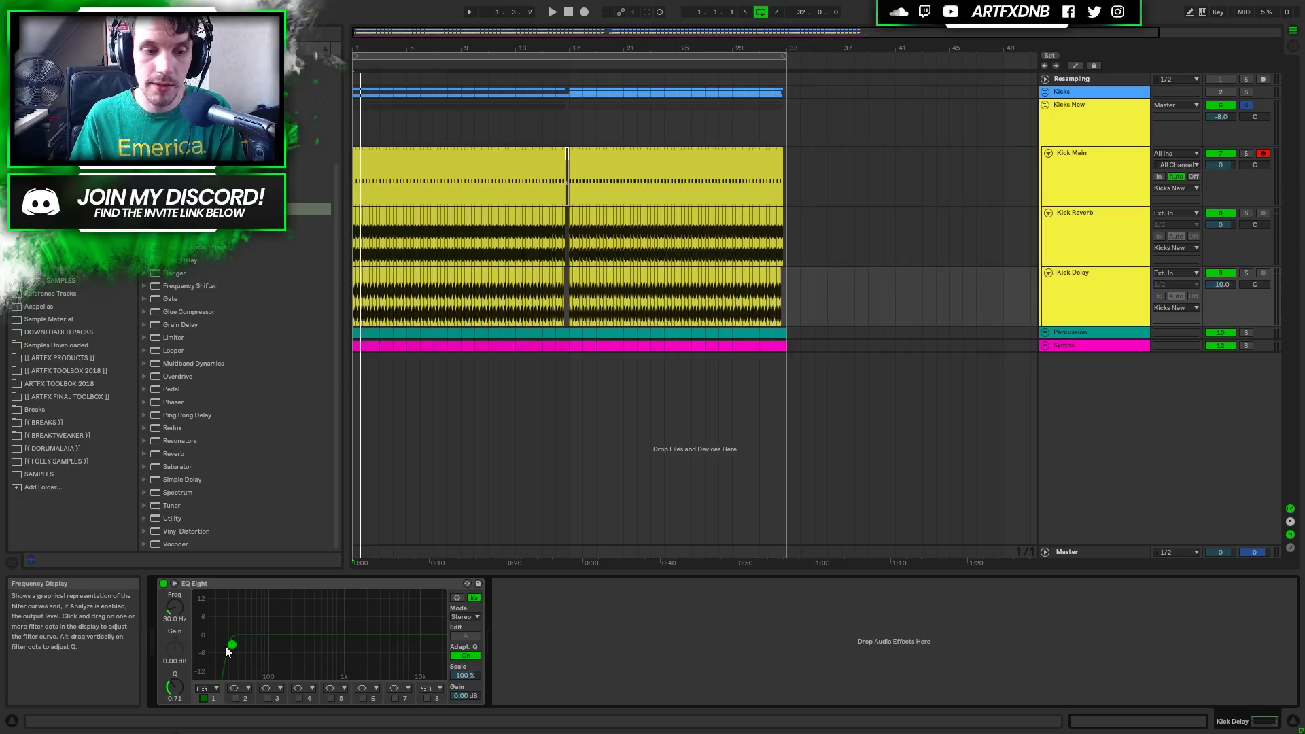
key(space)
drag(234, 647, 245, 645)
key(space)
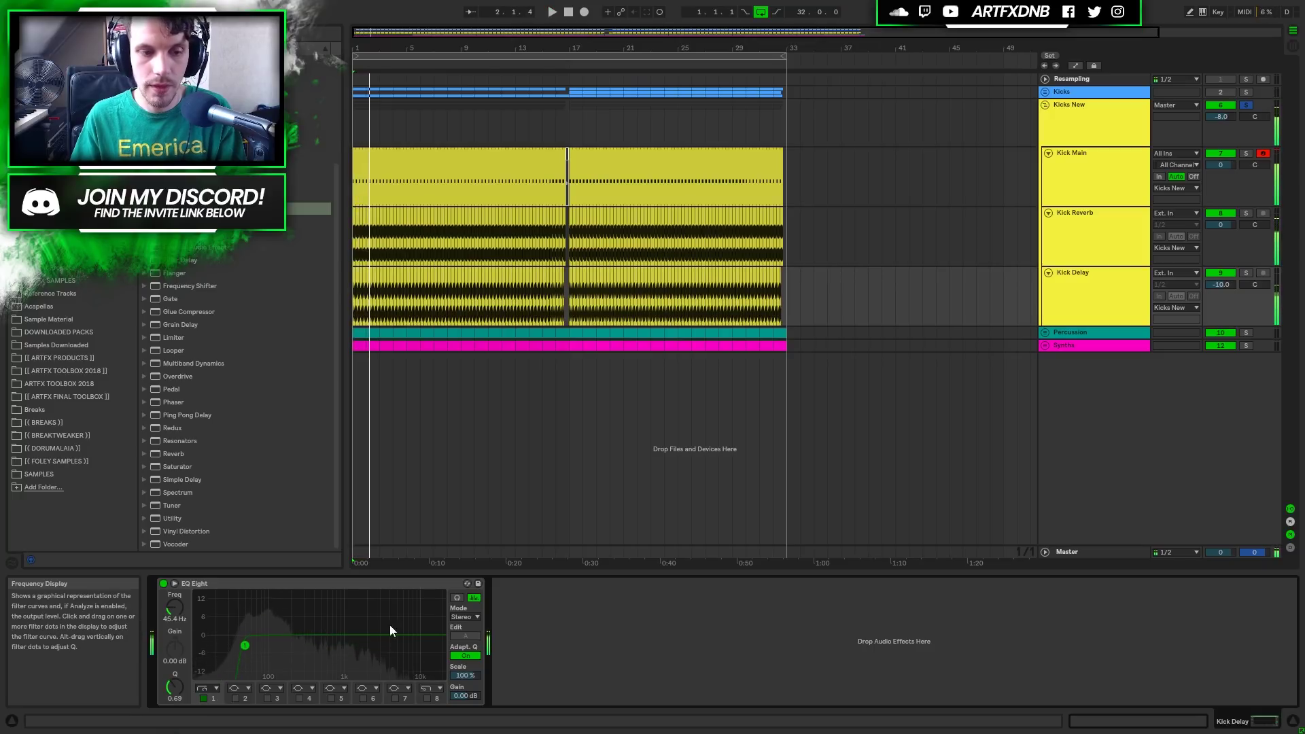
Enable band 8 of the Kick Delay EQ as a high cut at about 474 Hz with a Q of 0.33.
click(432, 699)
click(427, 698)
key(space)
drag(325, 647, 320, 657)
key(space)
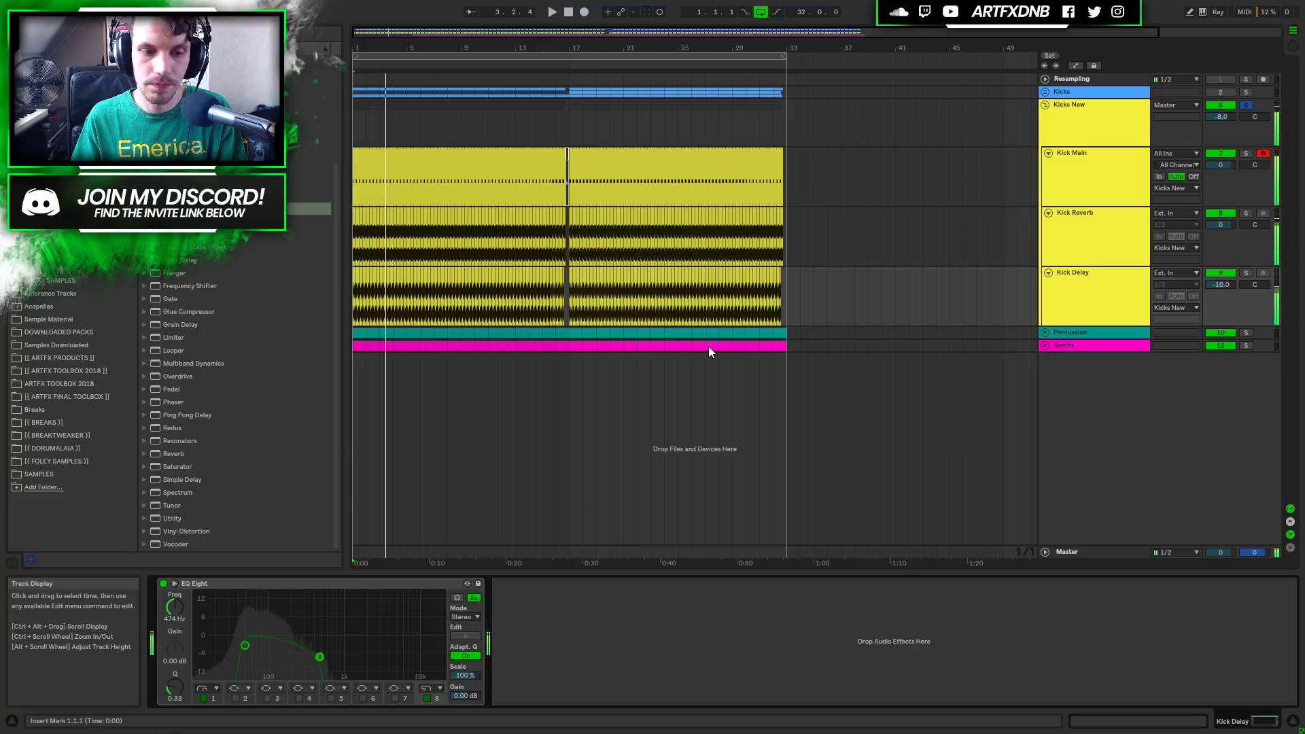
Activate the Audio Effect Rack on the Kicks New group and open its CamelPhat3 plugin window.
click(1070, 121)
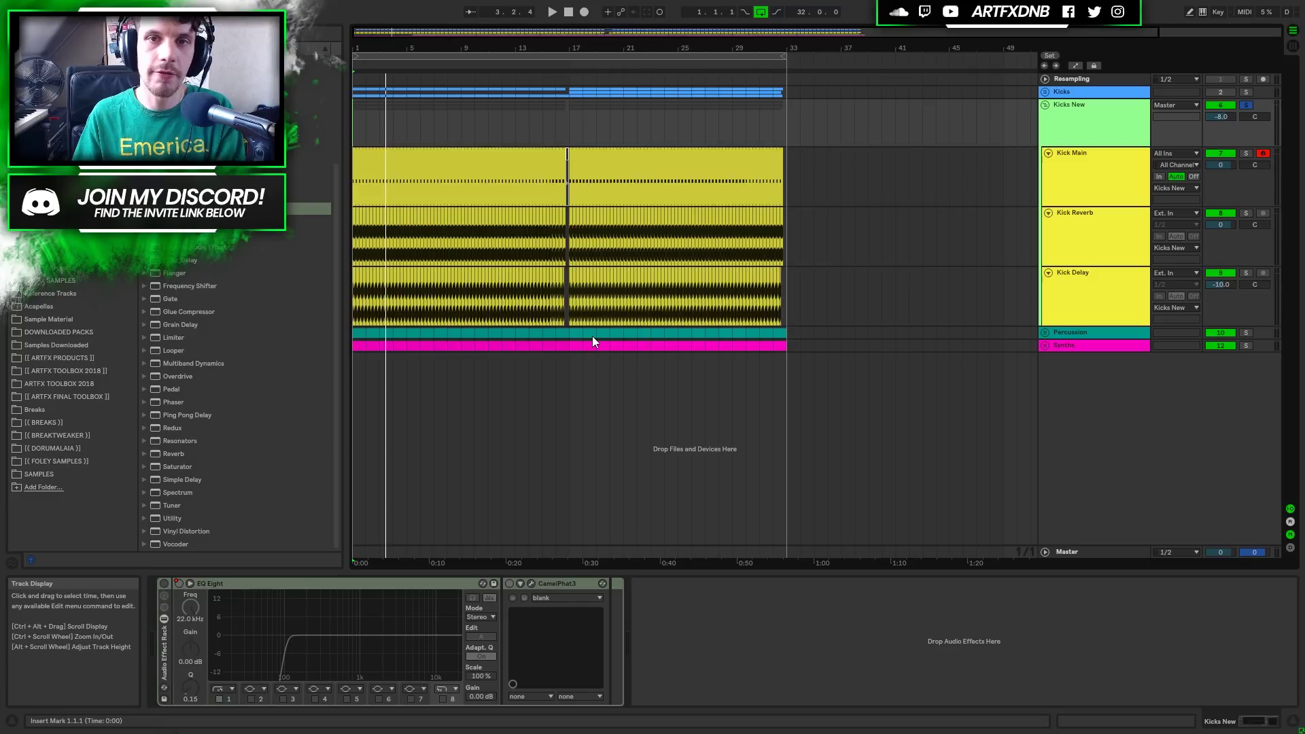
click(164, 583)
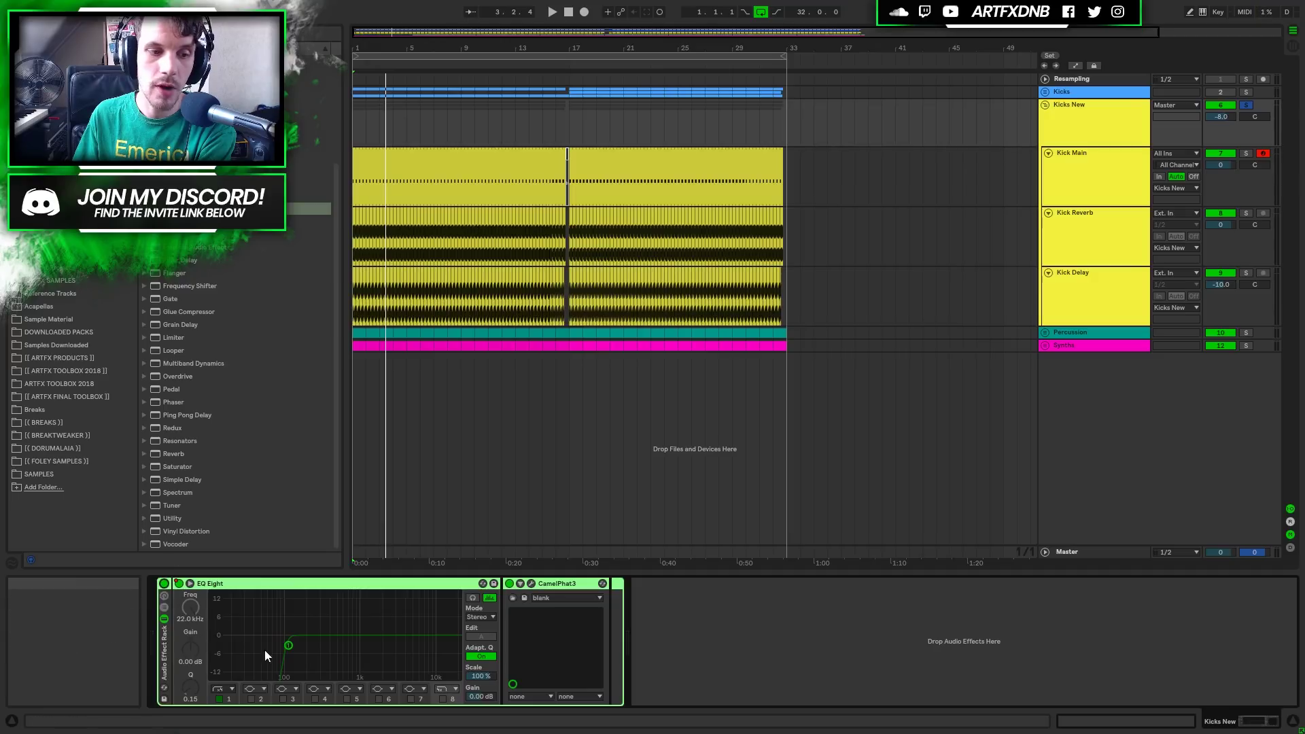
click(562, 585)
click(532, 585)
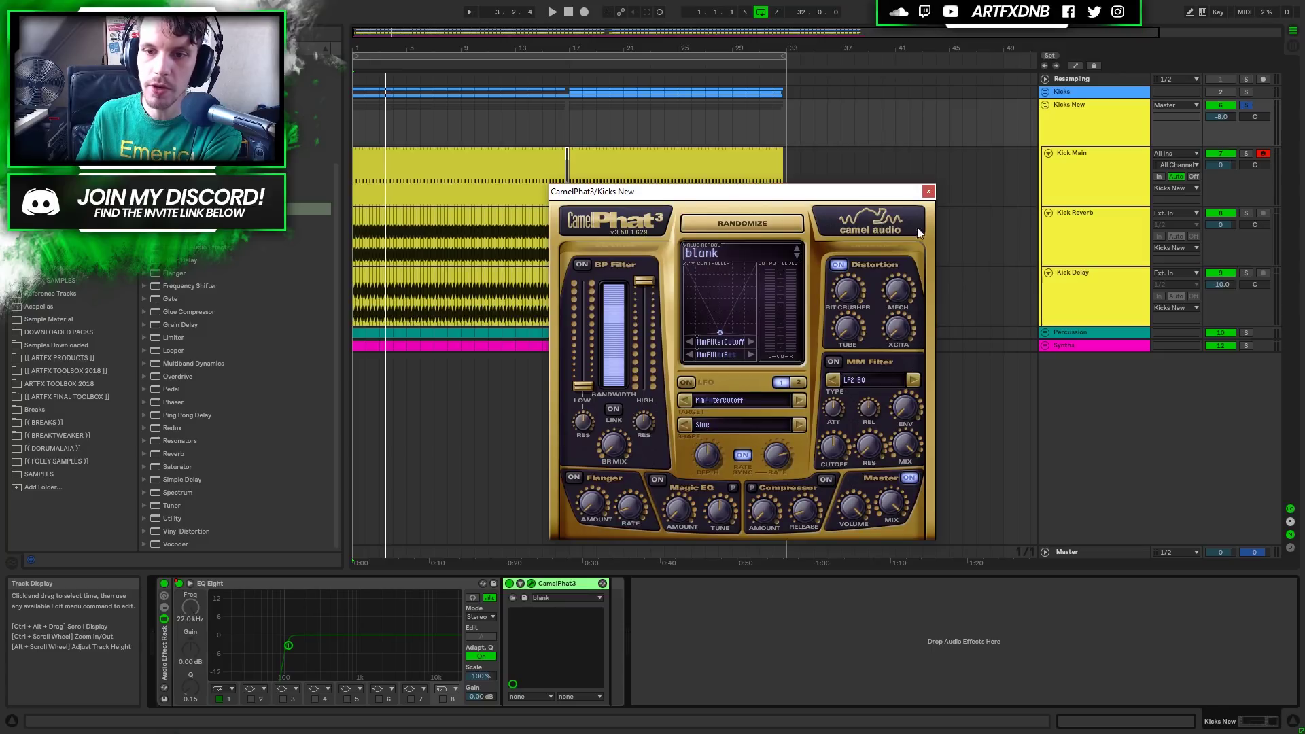
Audition the processed Kicks New group from 1.1.1 and from bar 17.
click(1125, 105)
key(space)
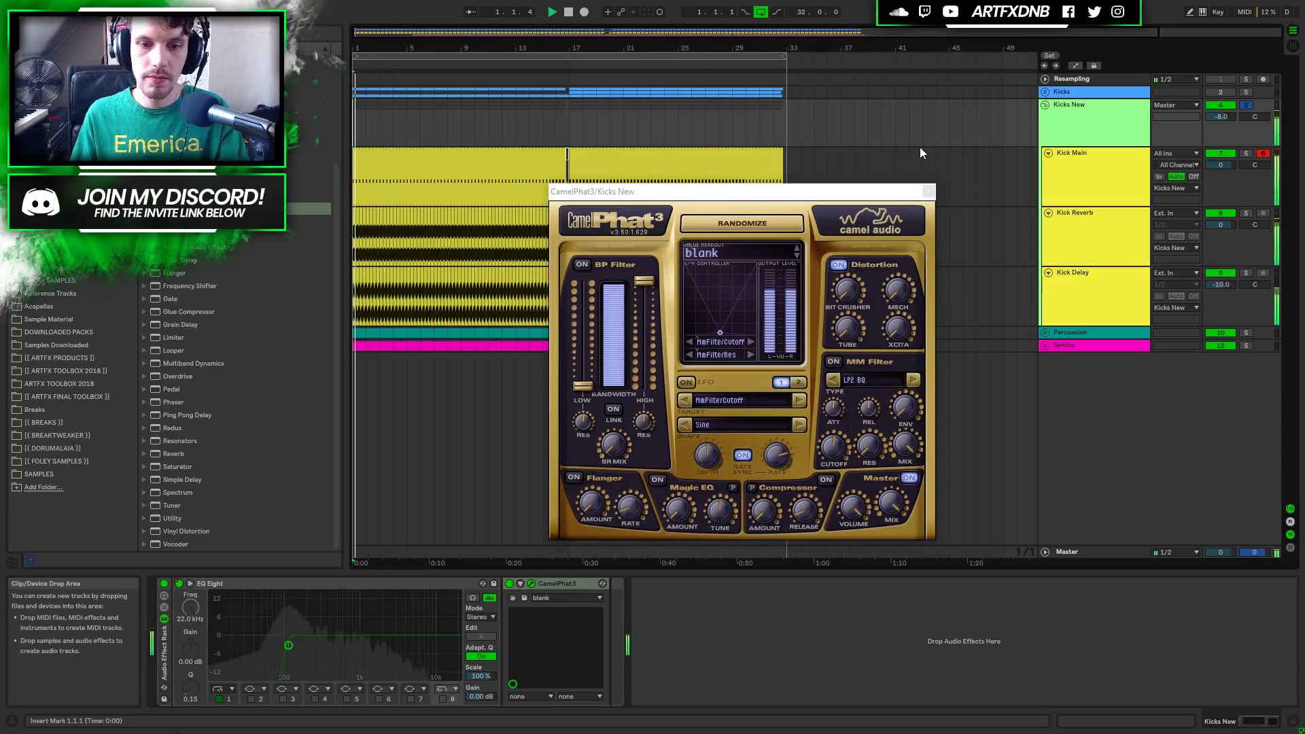
click(568, 120)
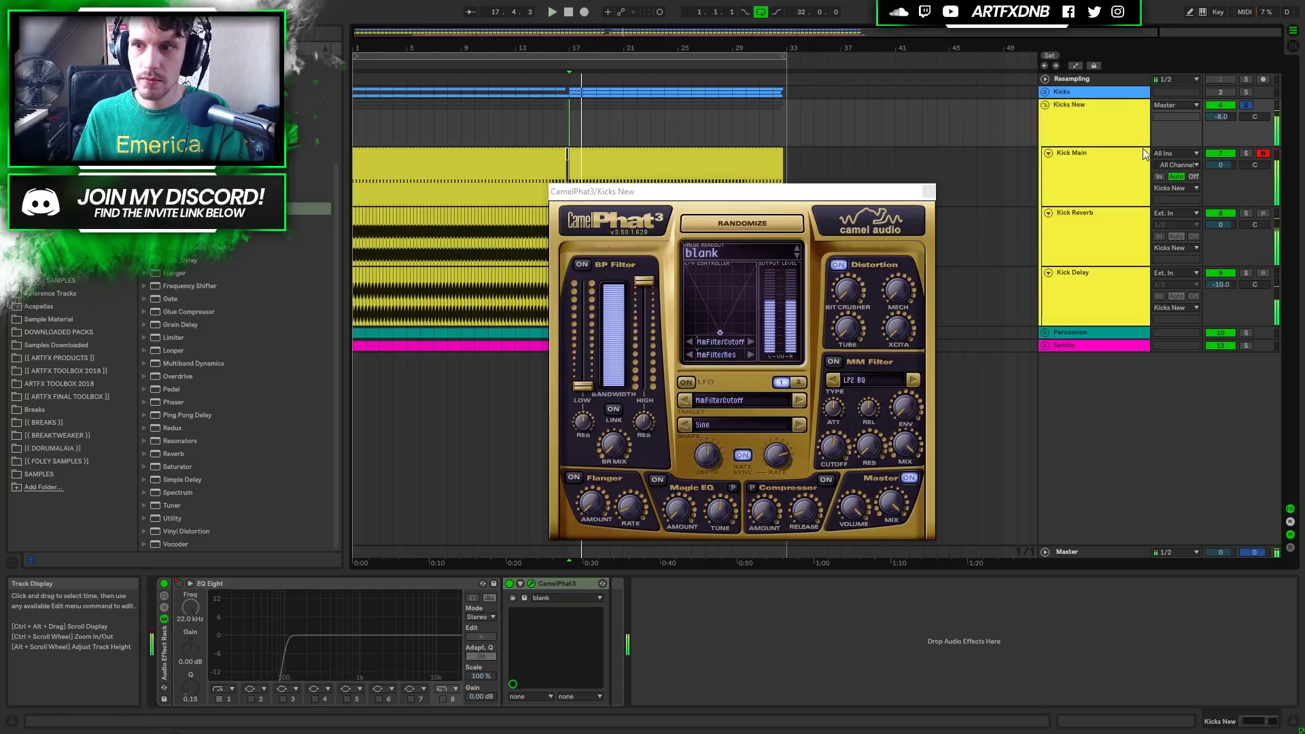
Lower the Simpler volume of the VEC3 Bassdrums Clubby 061 sample on Kick Main to -5.71 dB during playback.
click(1090, 149)
click(1087, 109)
click(1087, 150)
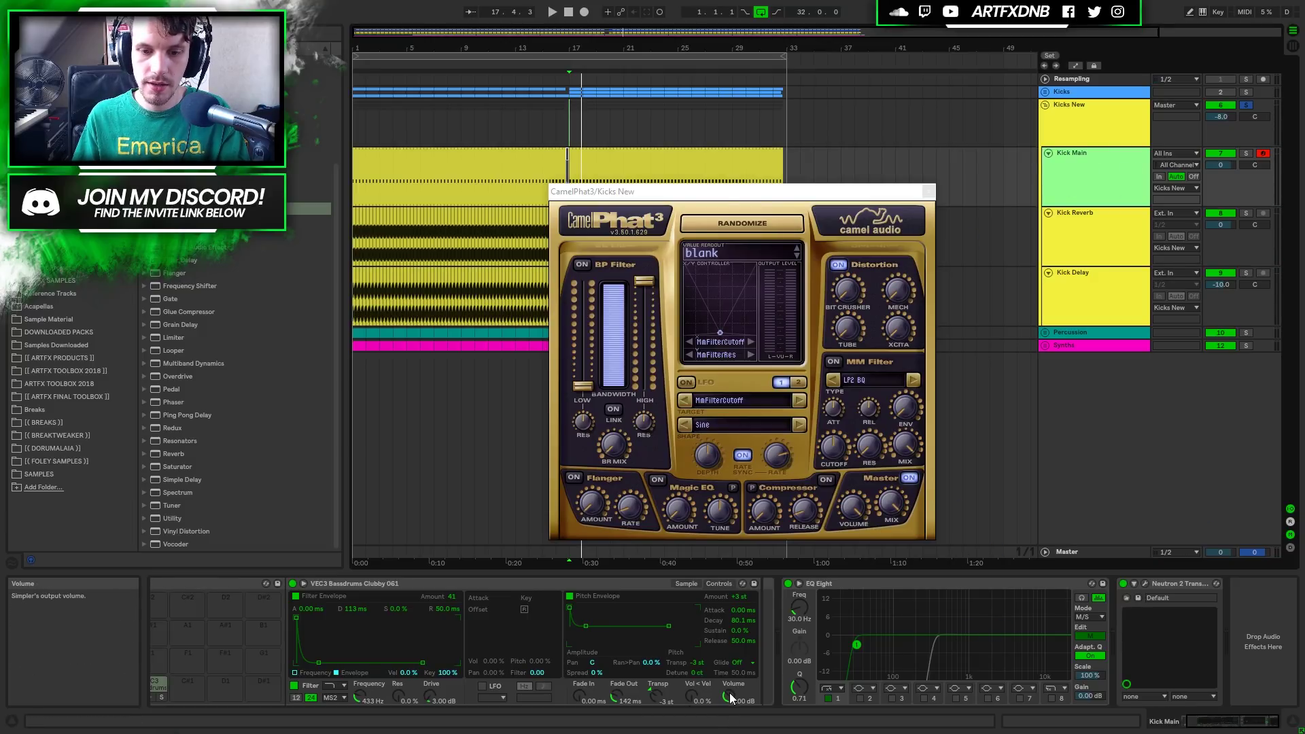
drag(729, 693, 729, 703)
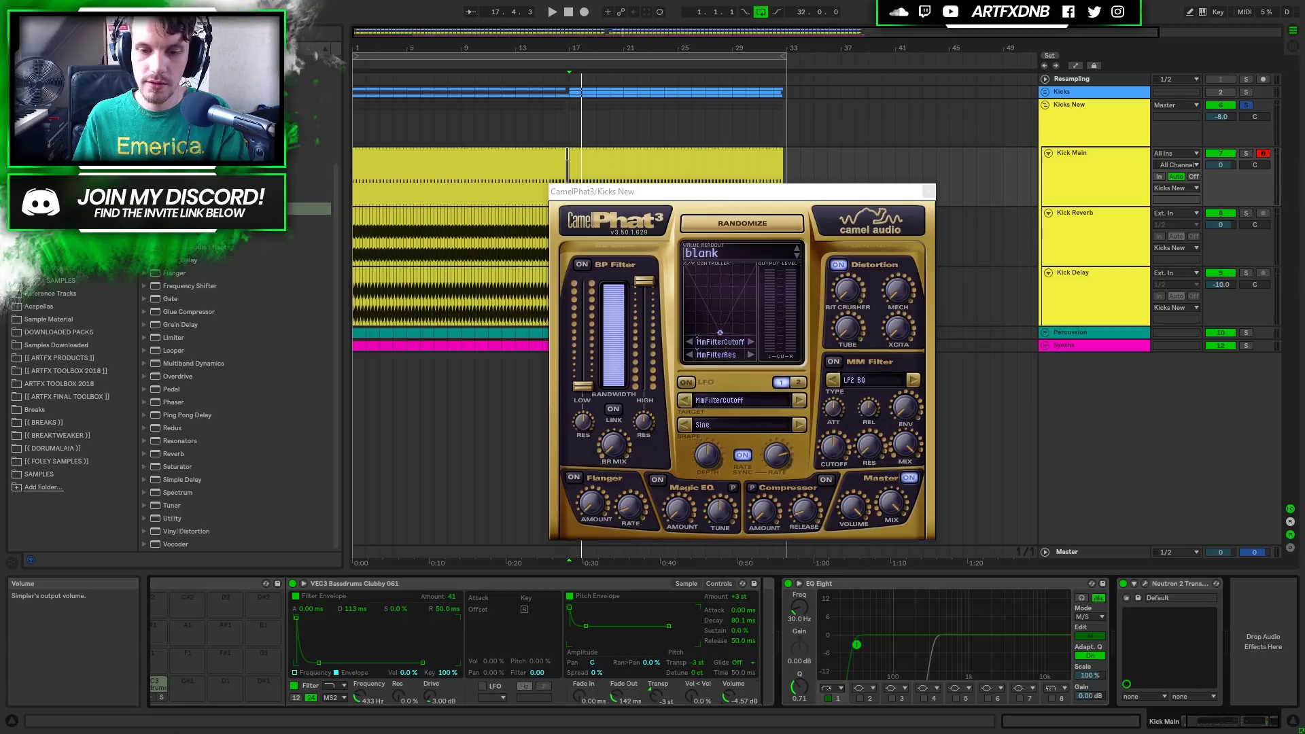
key(space)
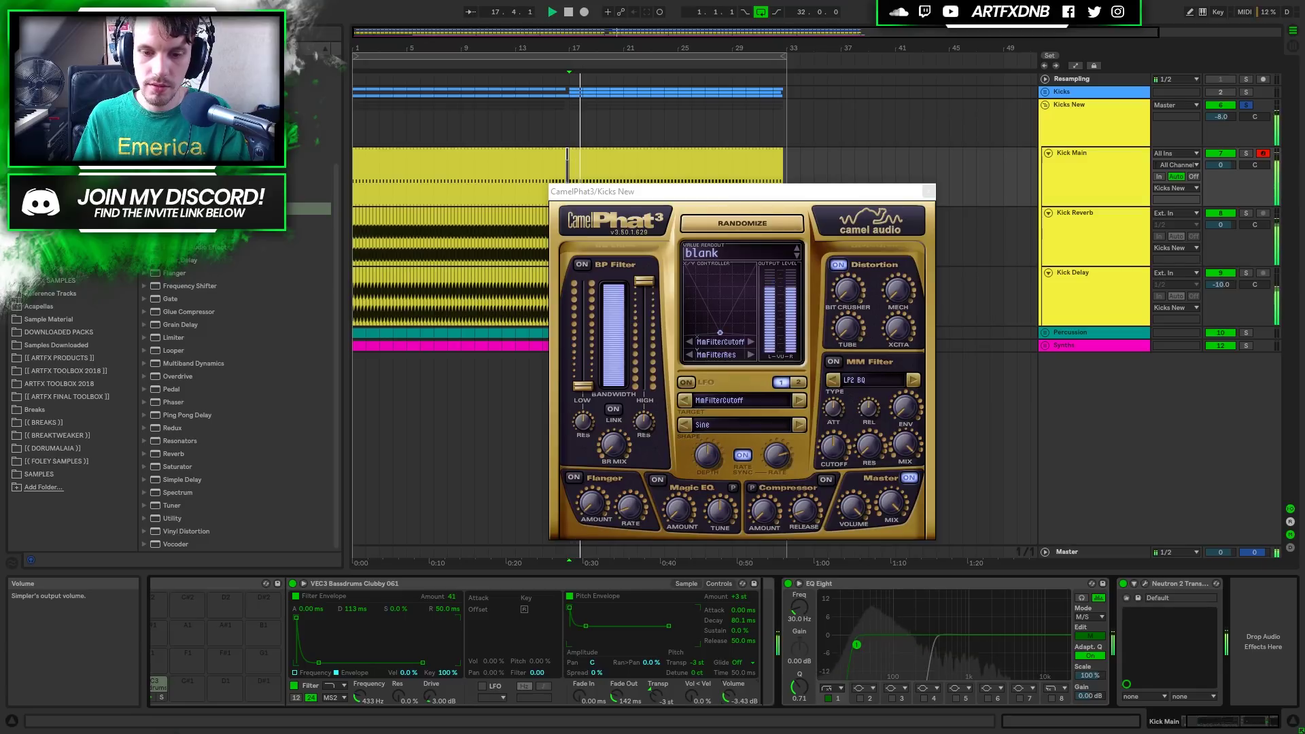
drag(729, 695, 729, 708)
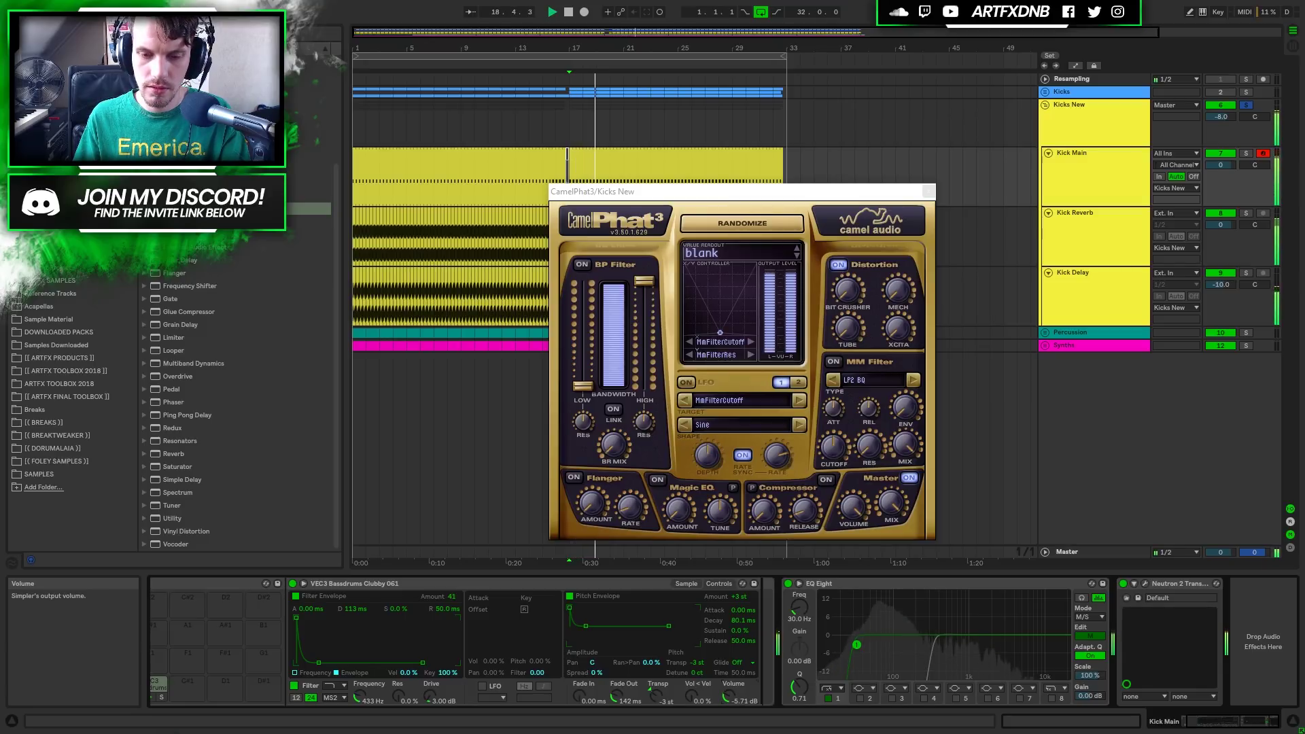
drag(728, 696, 729, 692)
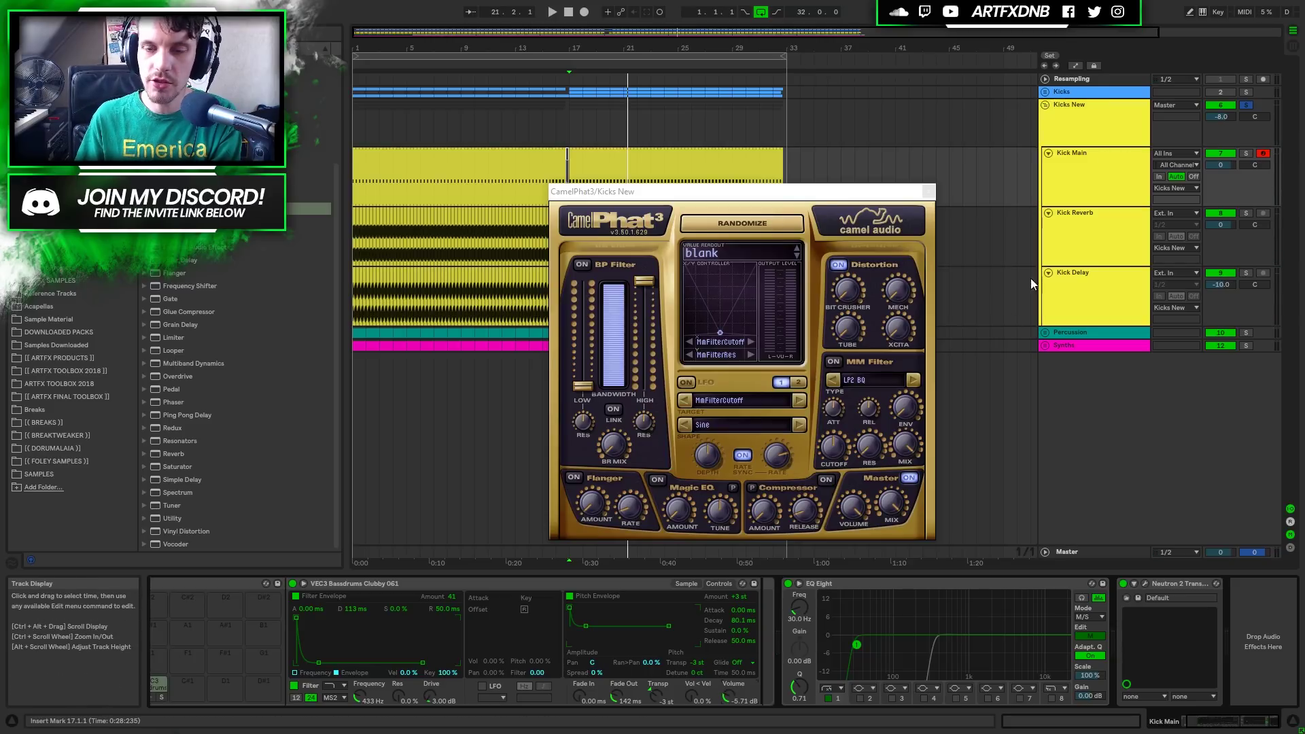
Close the CamelPhat3 window and solo the original Kicks group instead of Kicks New.
click(932, 185)
click(1045, 105)
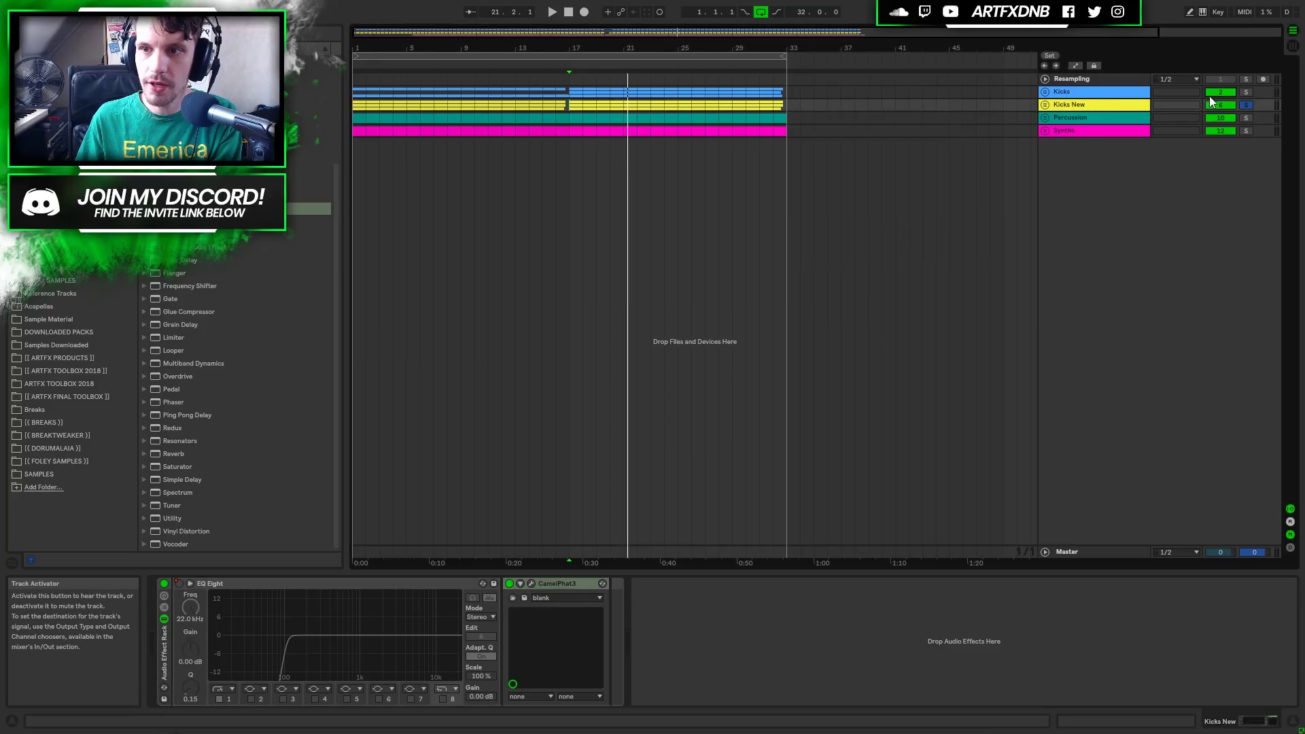
click(1045, 104)
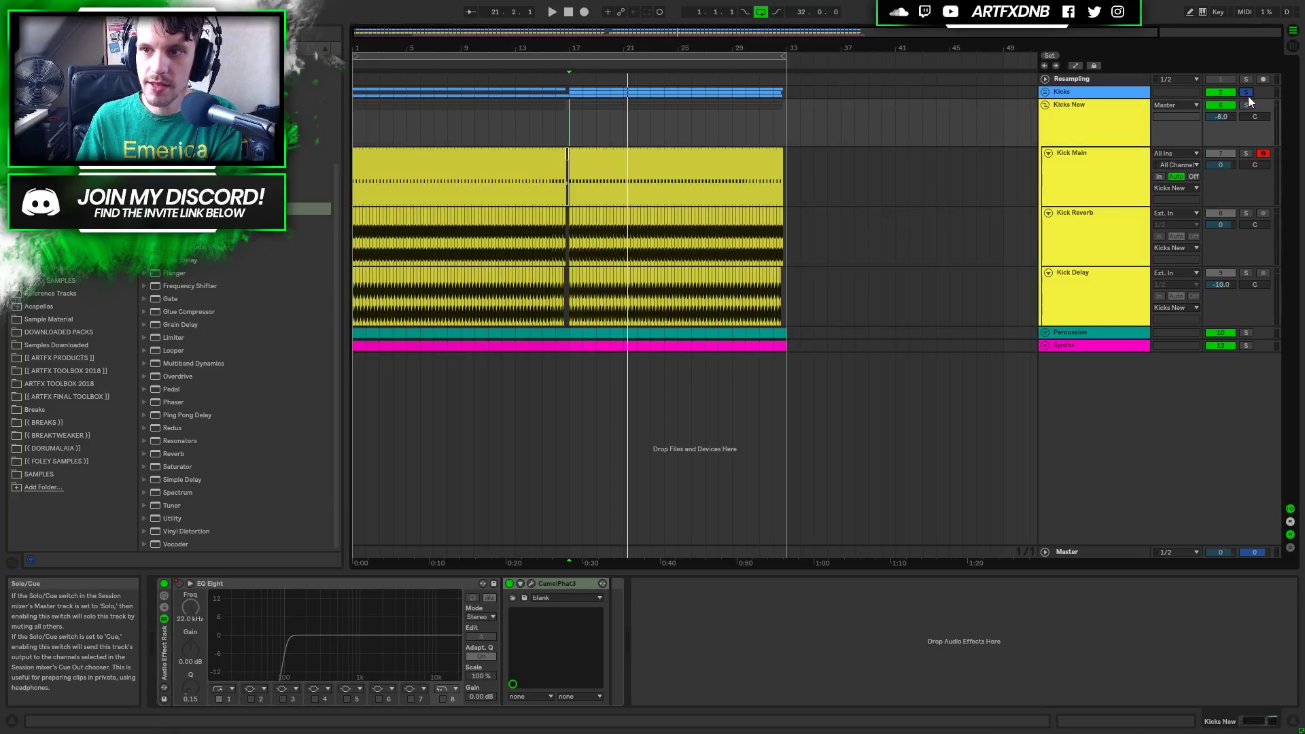
Unfold the Kicks group, show the devices of its first Drum Rack, and locate Techno Kick 24.wav in the sample folder.
click(1045, 91)
click(1068, 151)
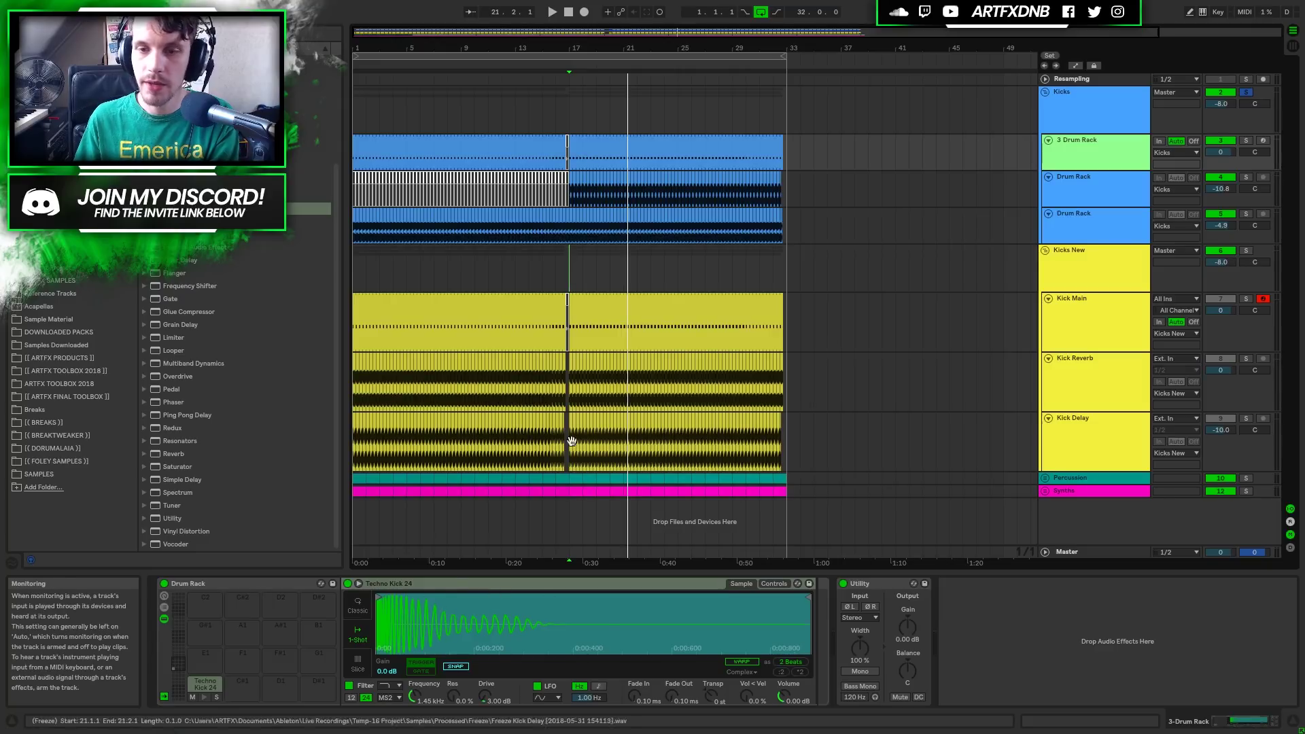
click(61, 281)
click(226, 411)
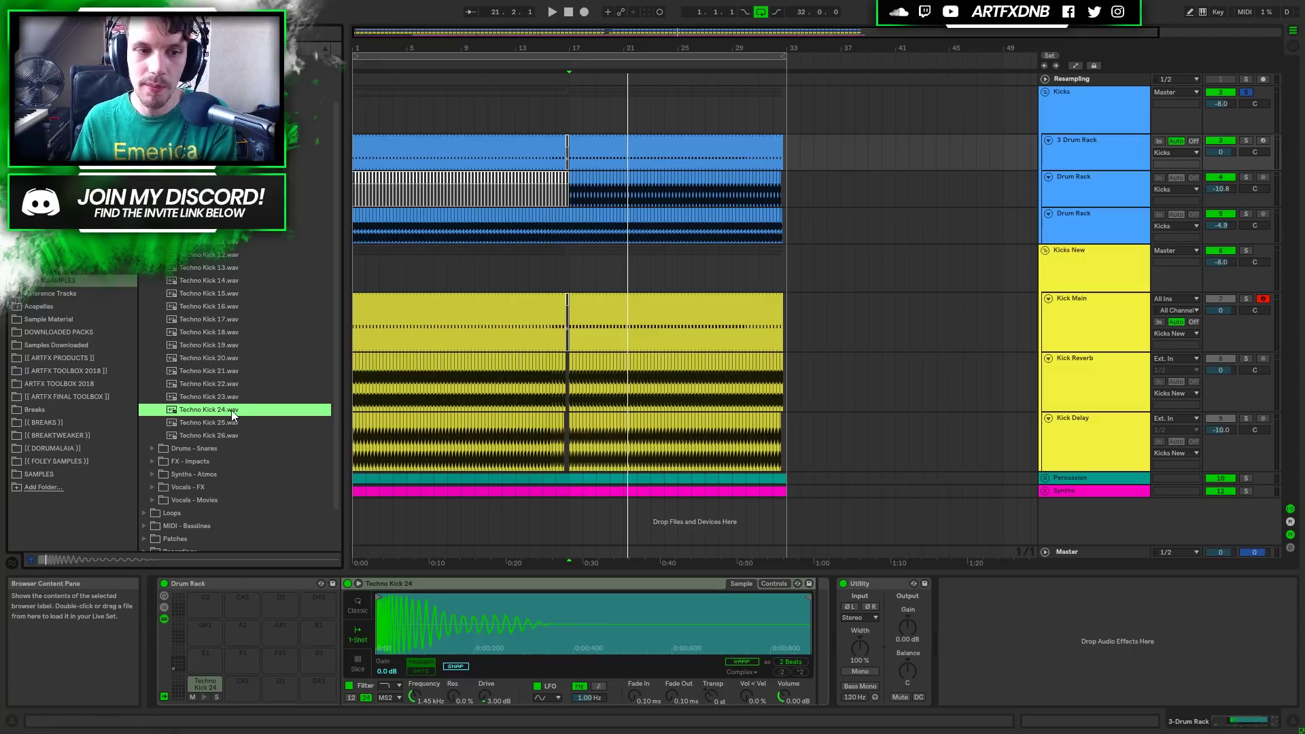
Solo the Kick Main track and audition its clip from 1.1.1.
click(1139, 328)
click(1246, 299)
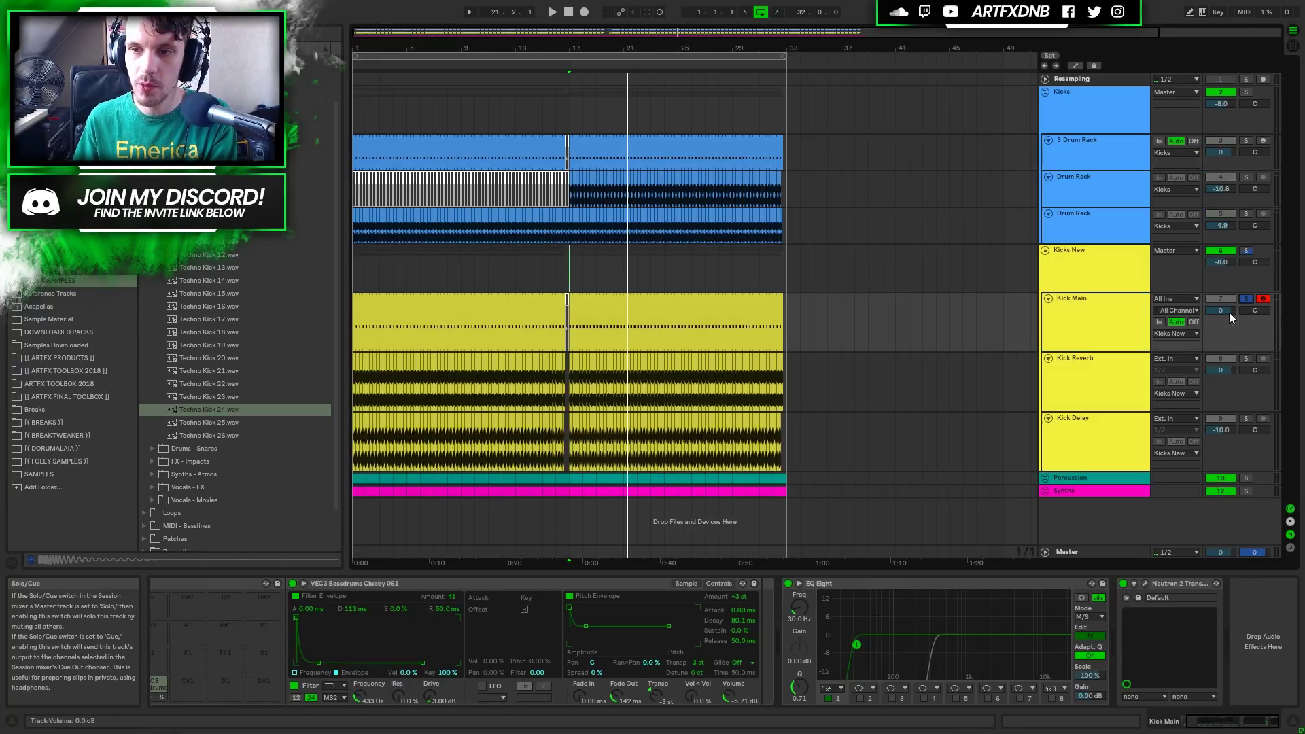
click(455, 299)
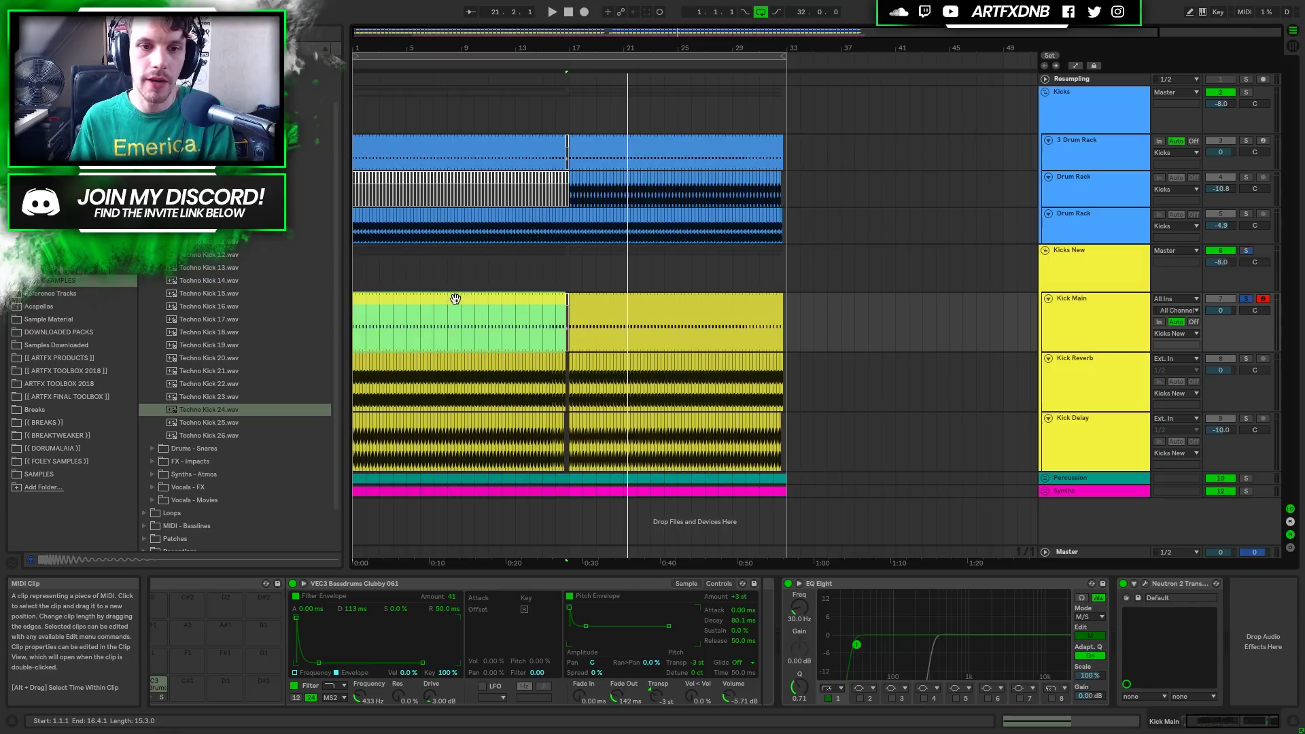
key(space)
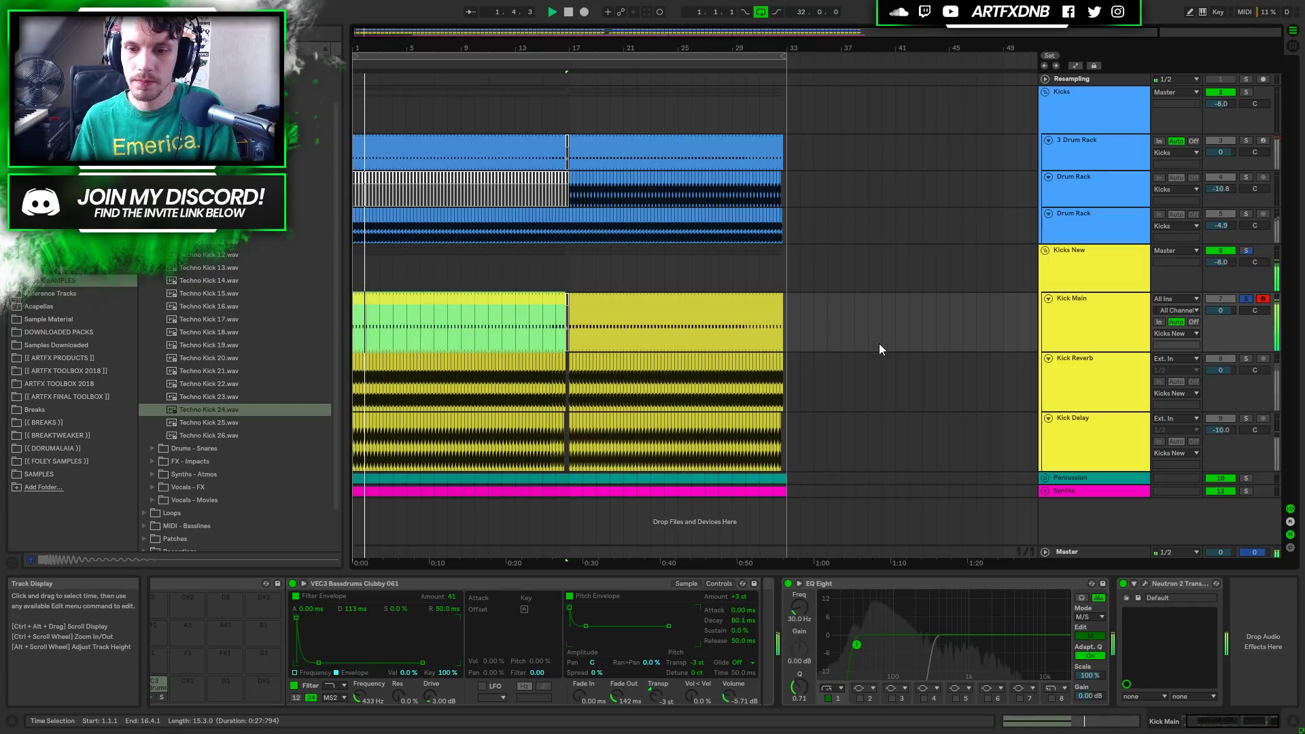
click(572, 262)
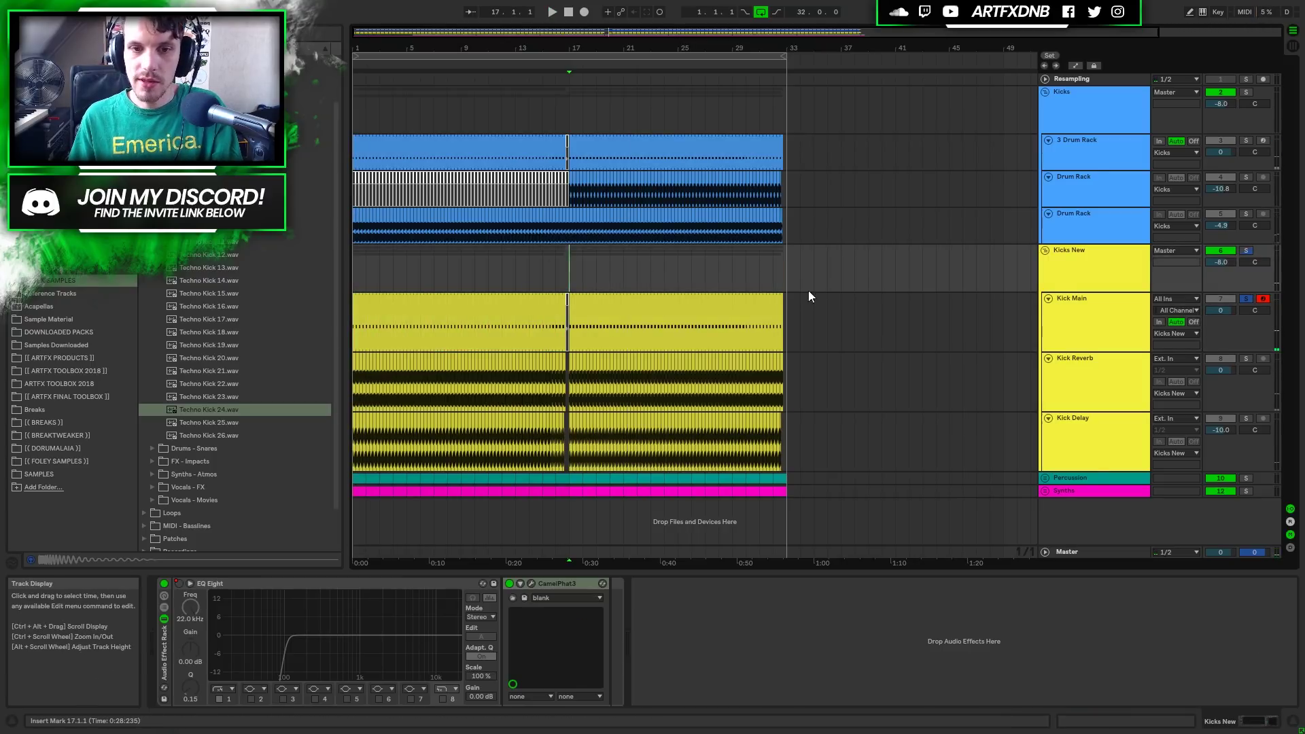
Play from 16.1.1 and switch the solo from Kick Main to the whole Kicks New group.
click(552, 269)
key(space)
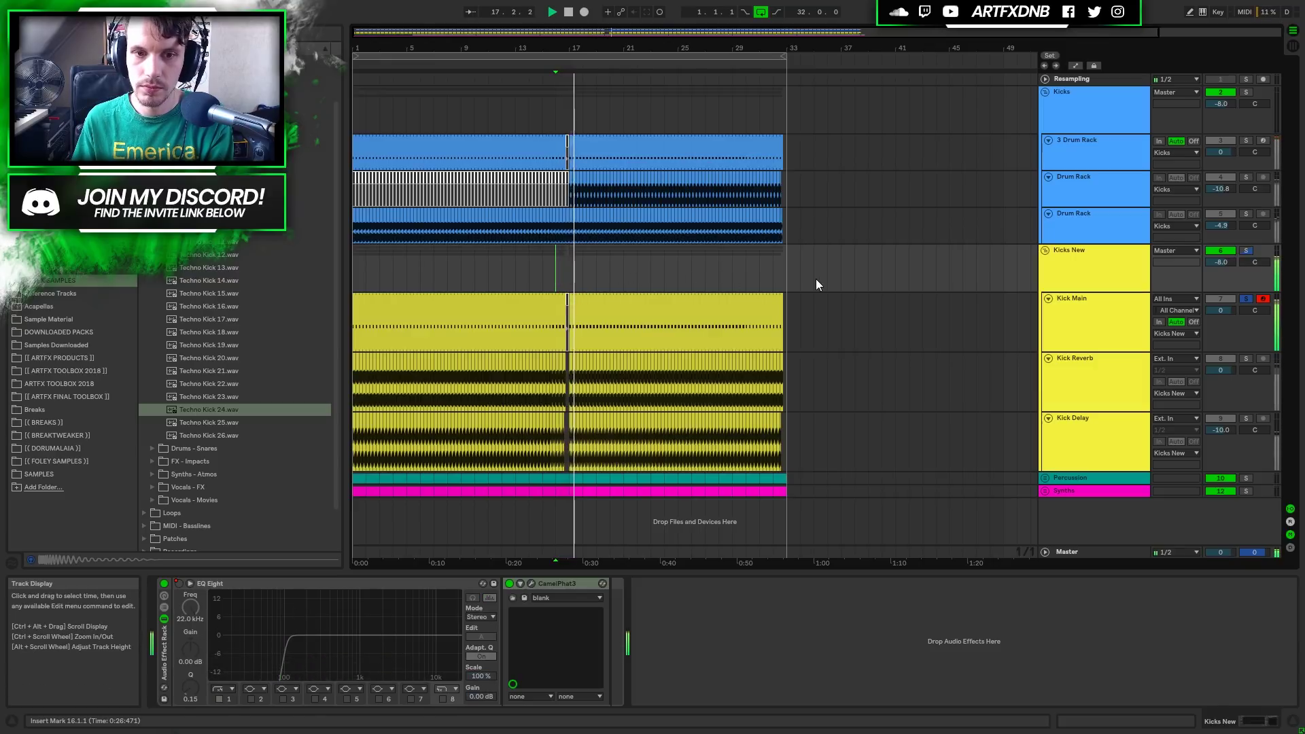
click(1245, 250)
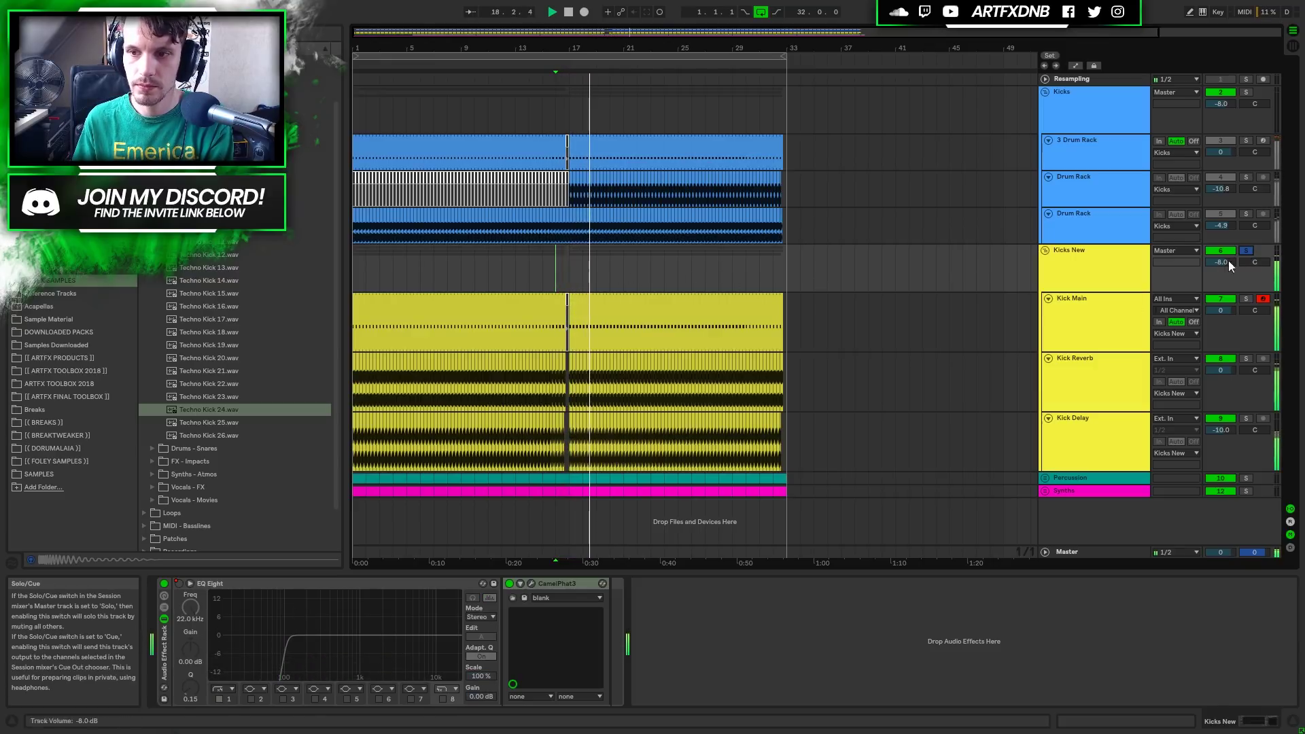
click(1075, 255)
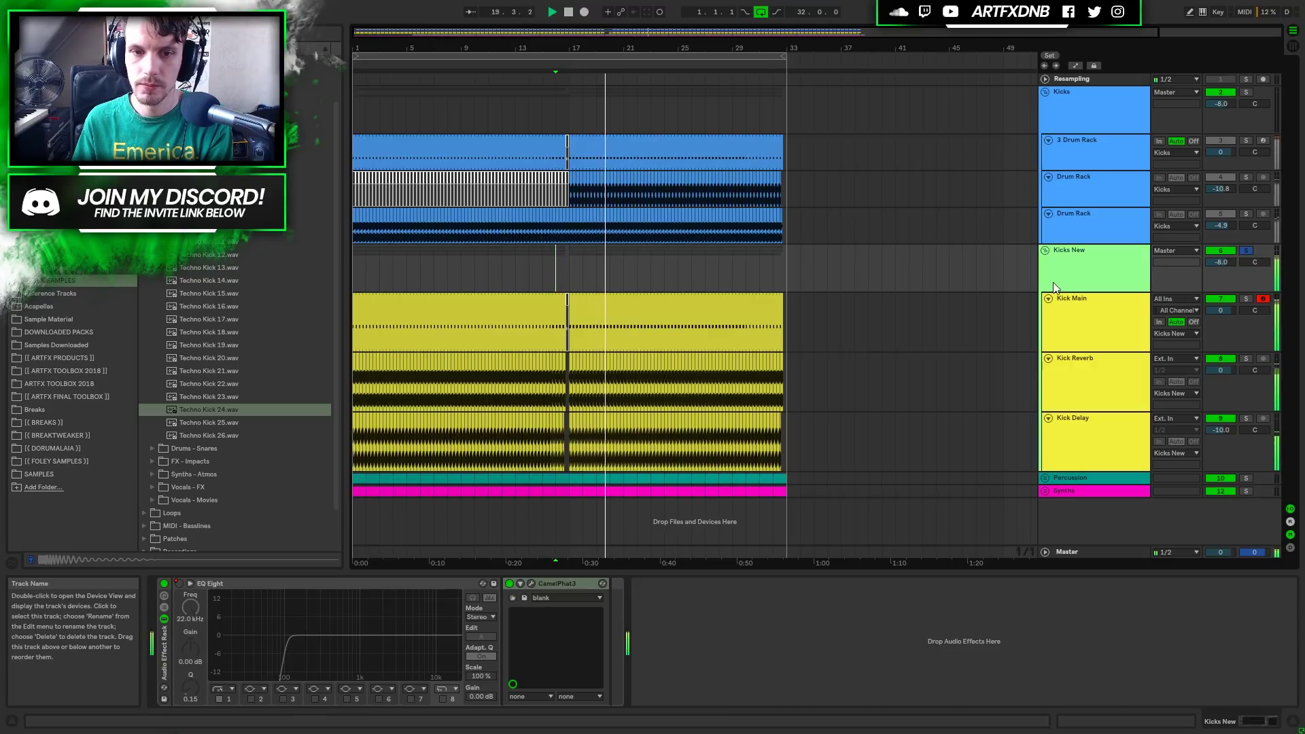
Audition the soloed Kicks New group and review the device chains of Kick Main, the first Drum Rack, Kicks and Kicks New.
click(1067, 320)
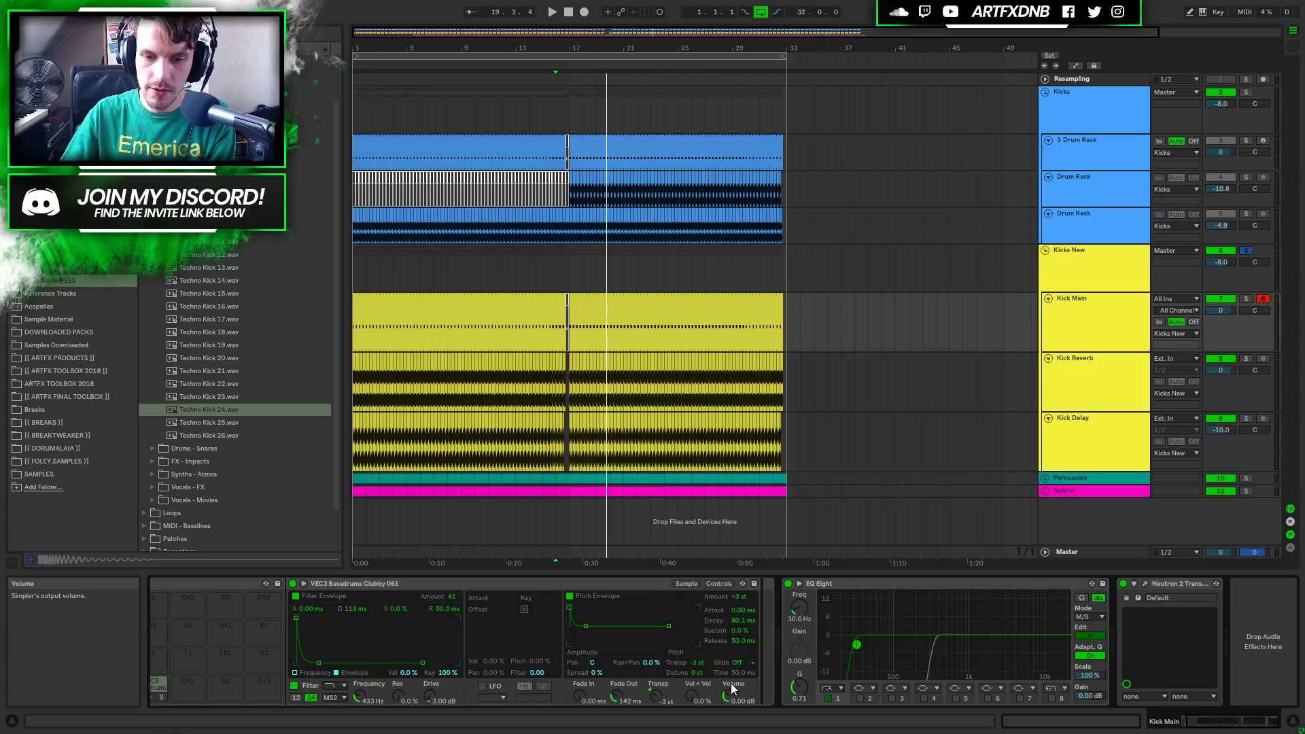
key(space)
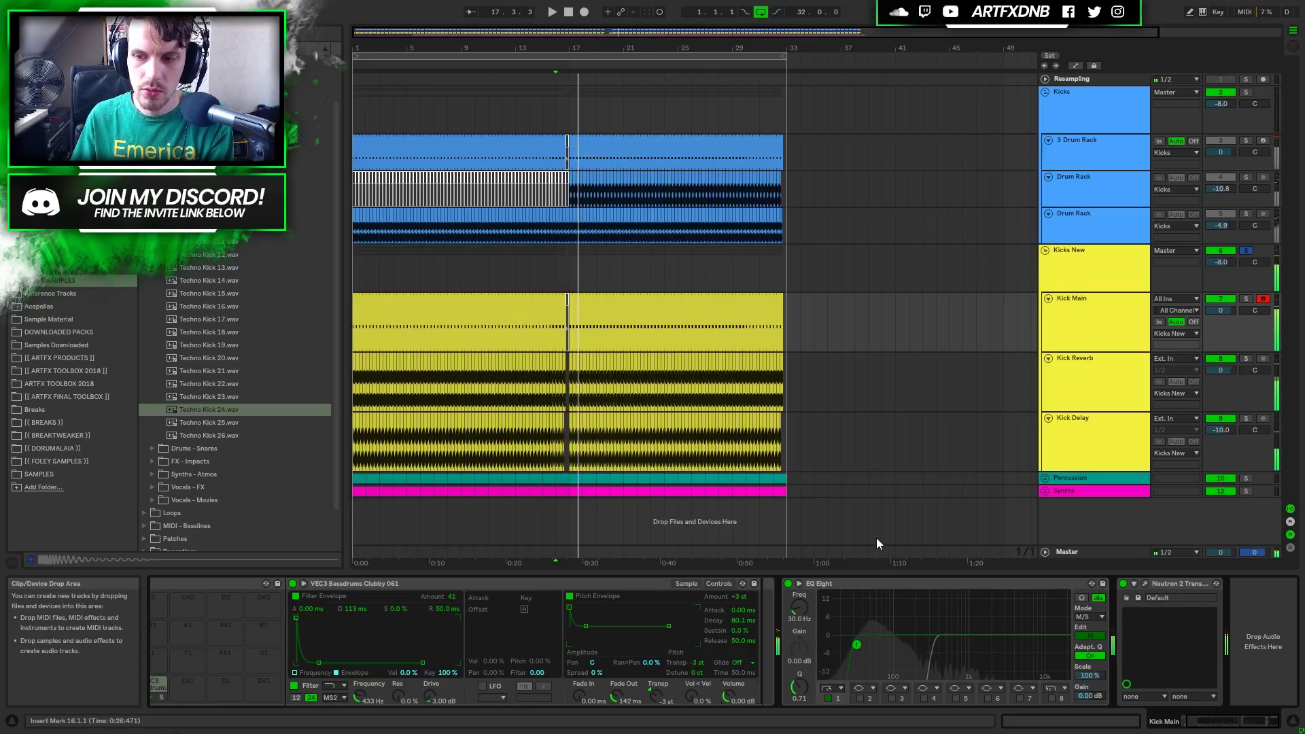
key(space)
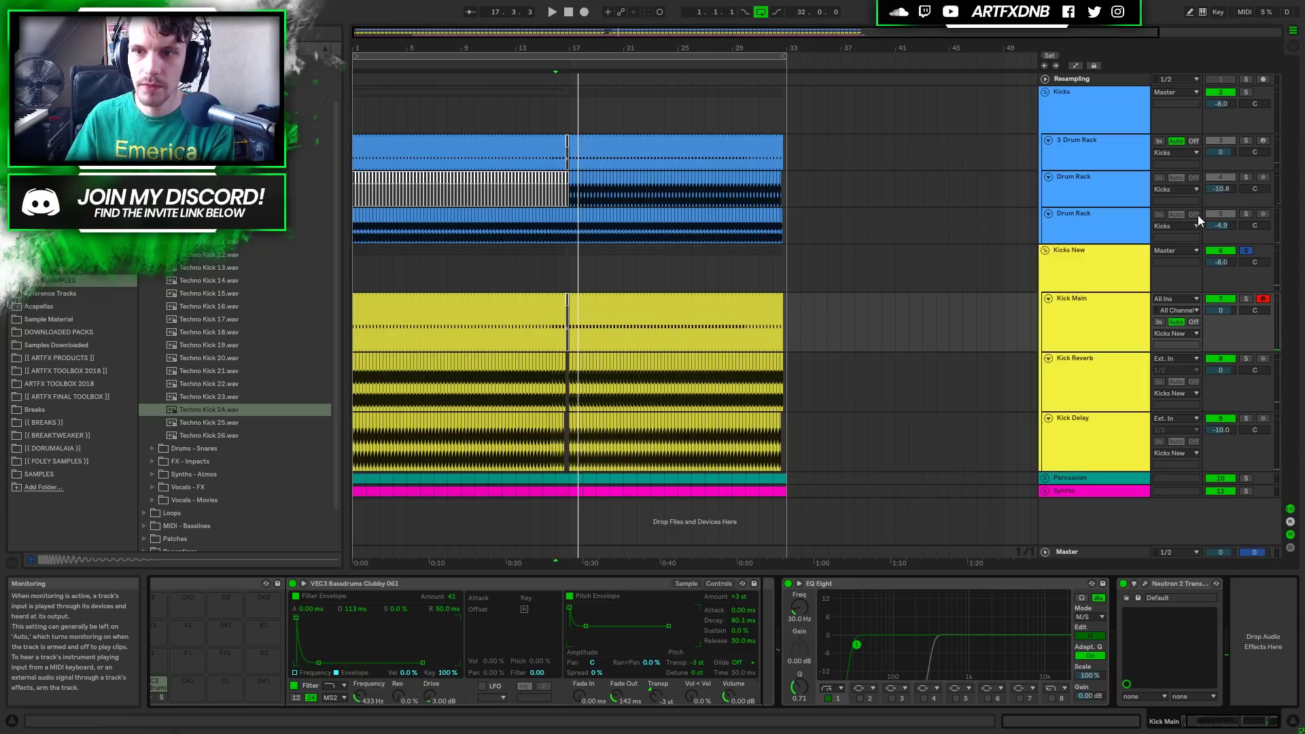
click(1107, 143)
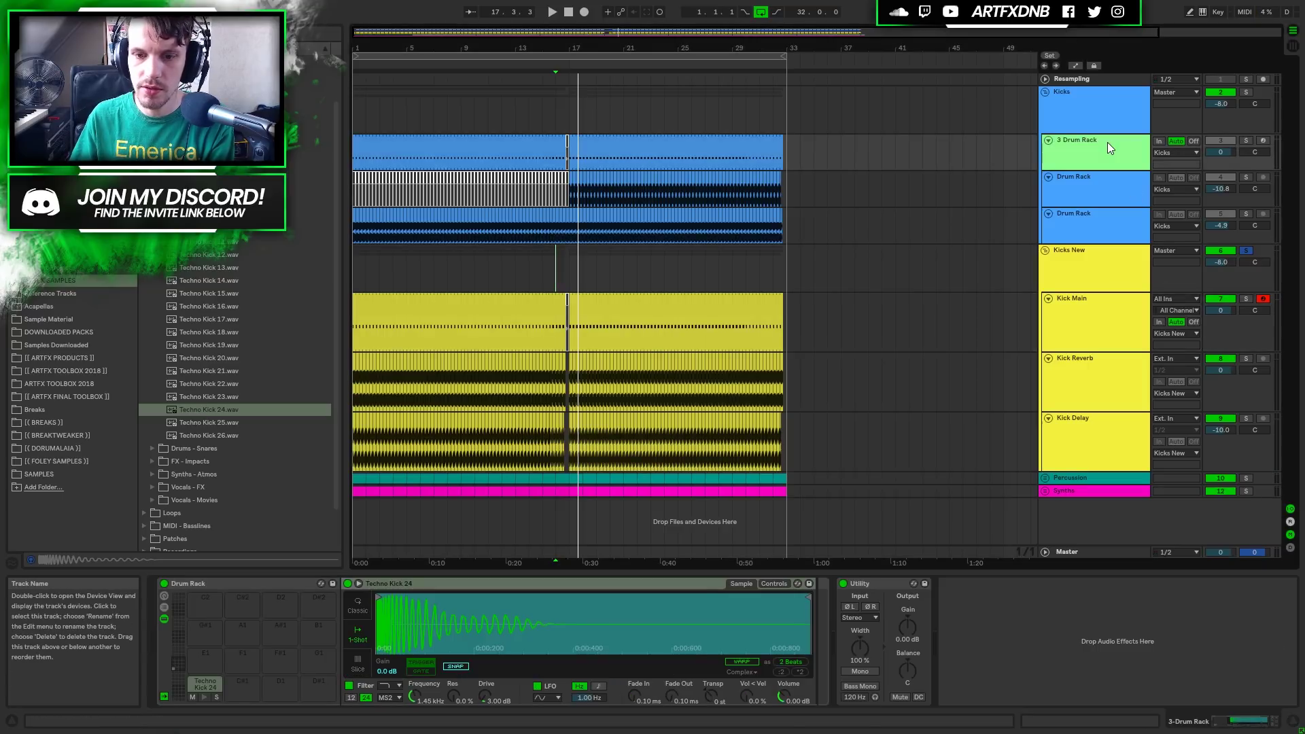
click(1099, 115)
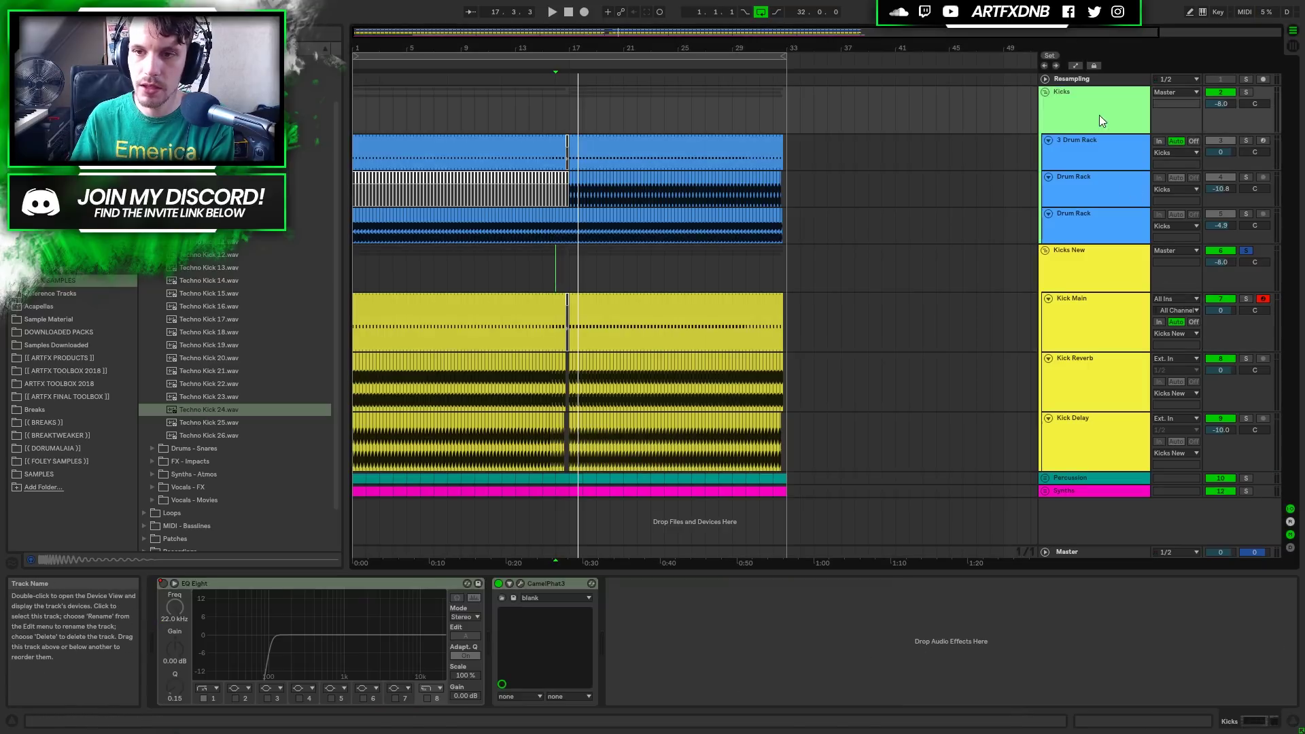
click(1081, 259)
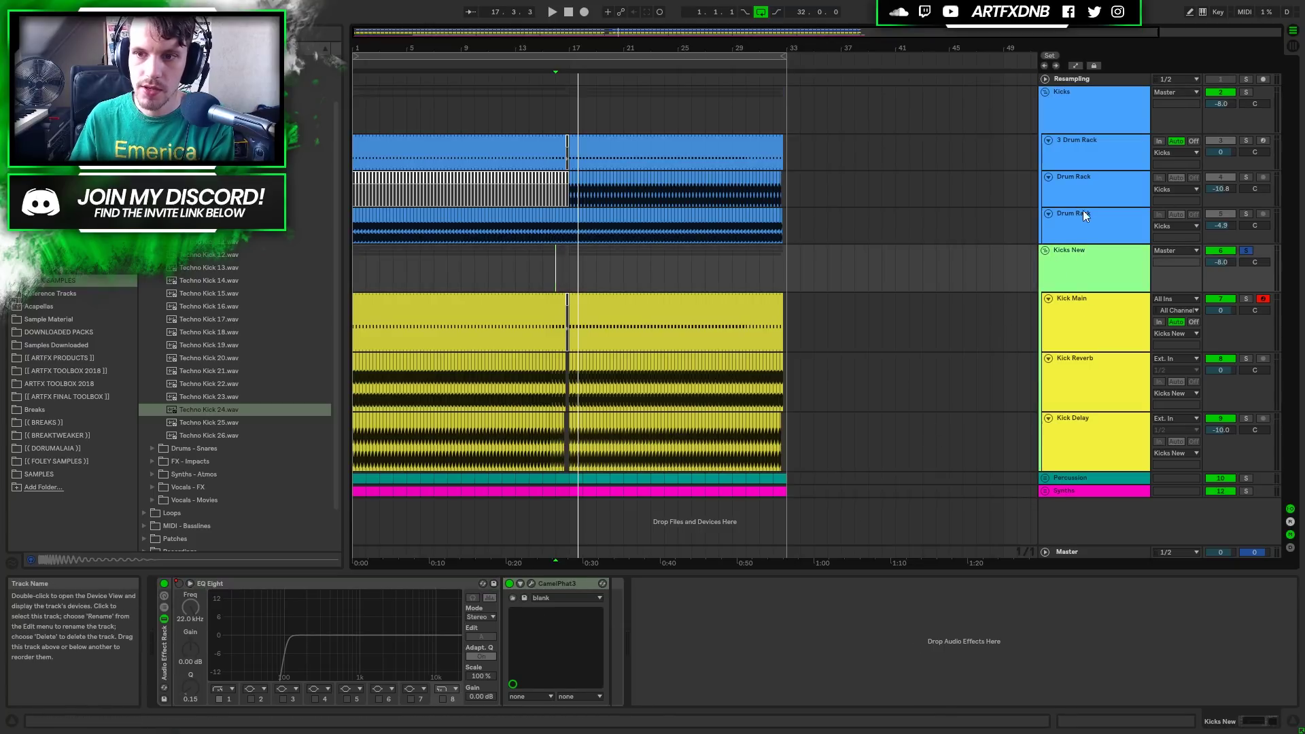
Try lowering the output gain of Kick Main's Neutron 2 Transient Shaper to -3.9 dB during playback, and close the plug-in window.
click(1079, 311)
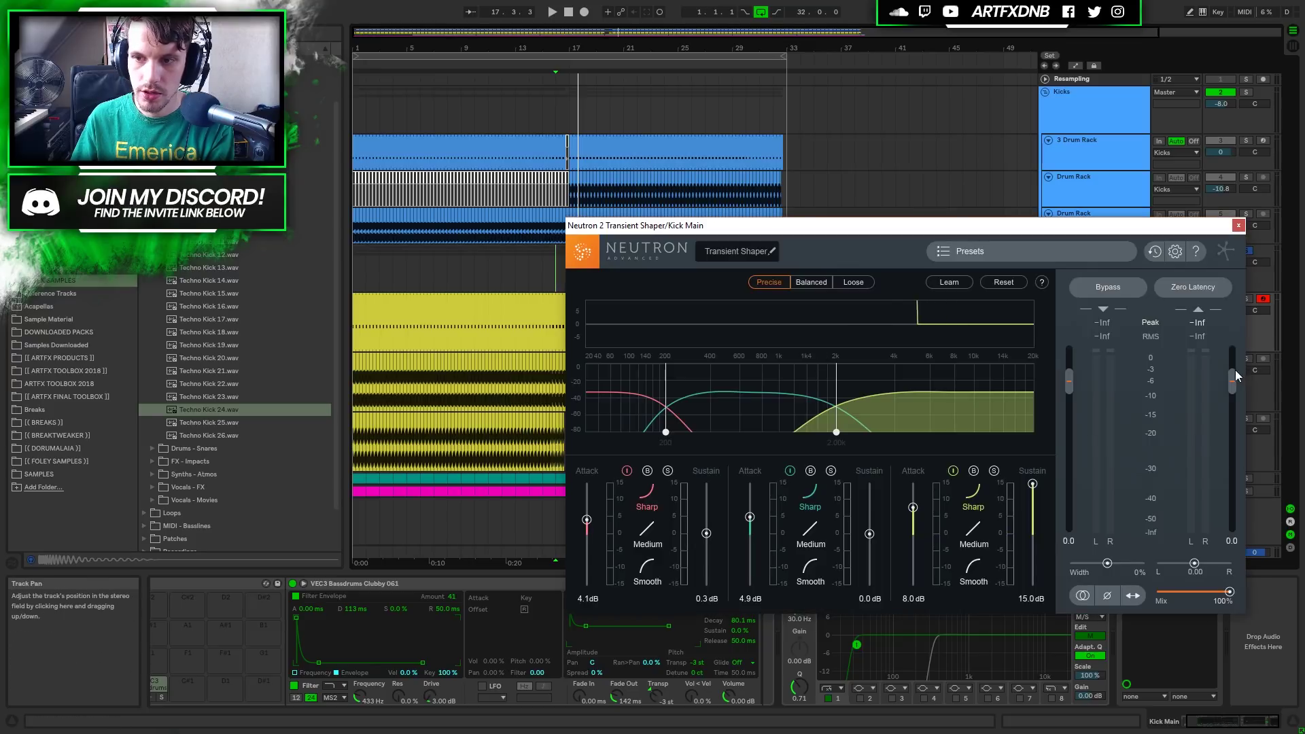
key(space)
drag(1231, 396, 1230, 378)
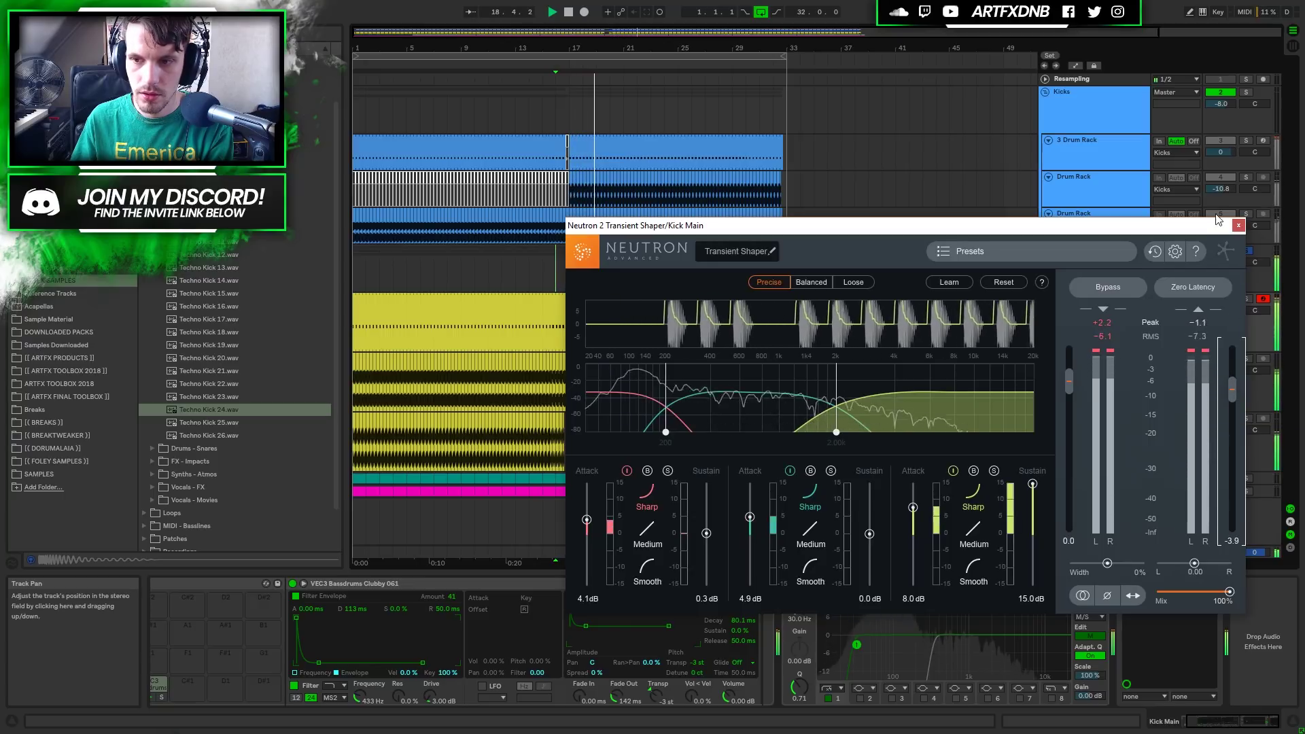
key(space)
click(1237, 227)
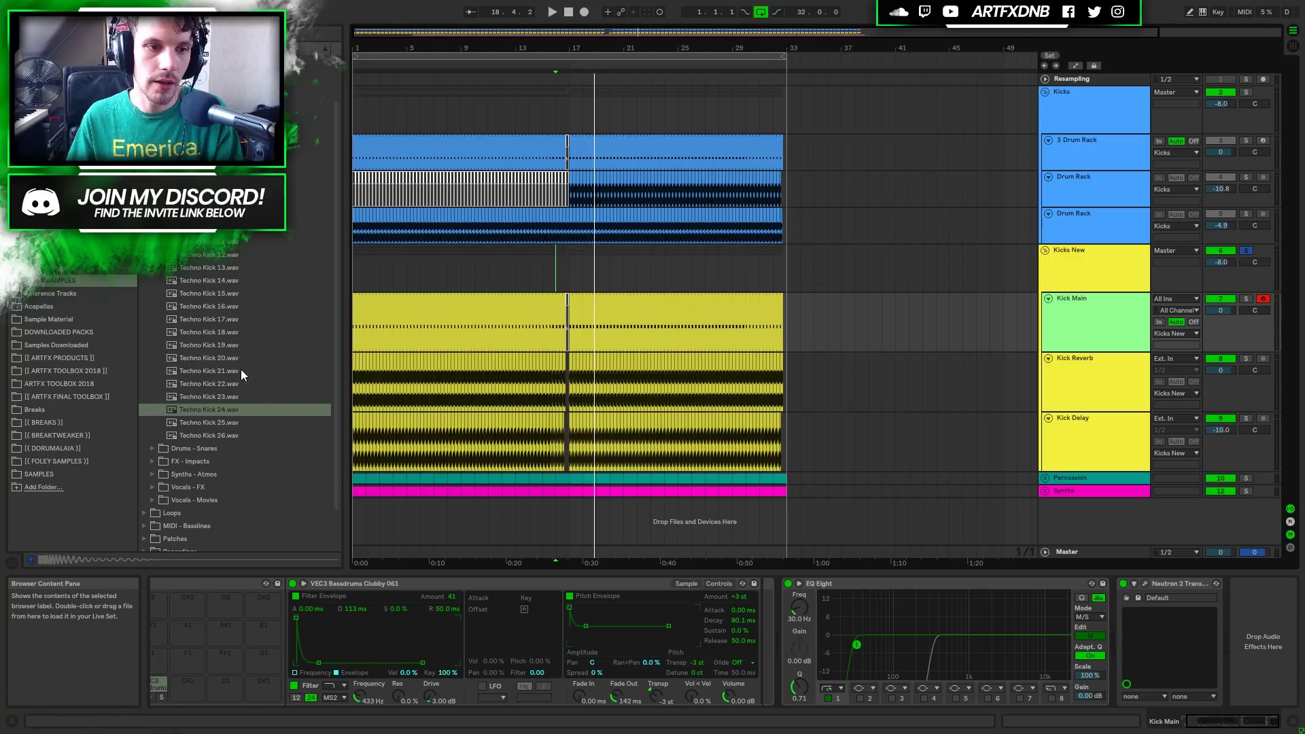
Replace the sample in Kick Main's Simpler with Techno Kick 22.wav.
click(219, 360)
click(203, 384)
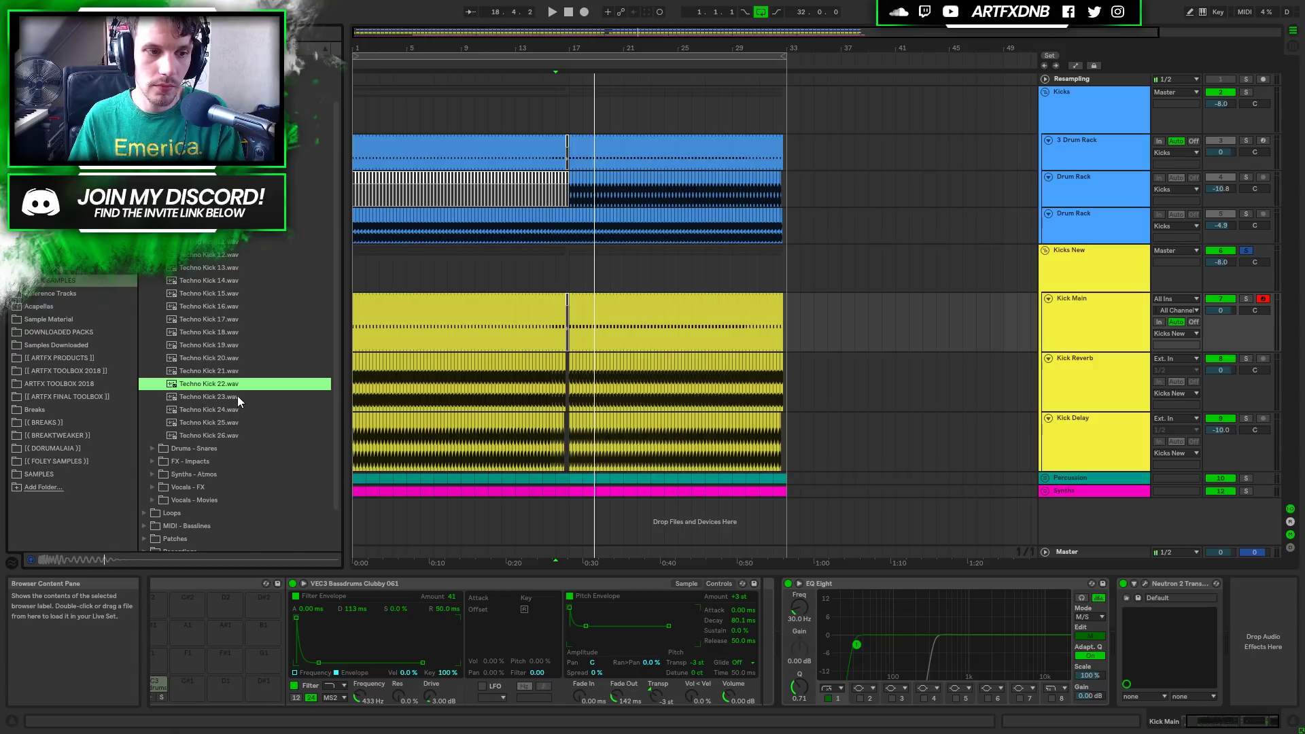
drag(212, 384, 687, 585)
drag(214, 385, 443, 636)
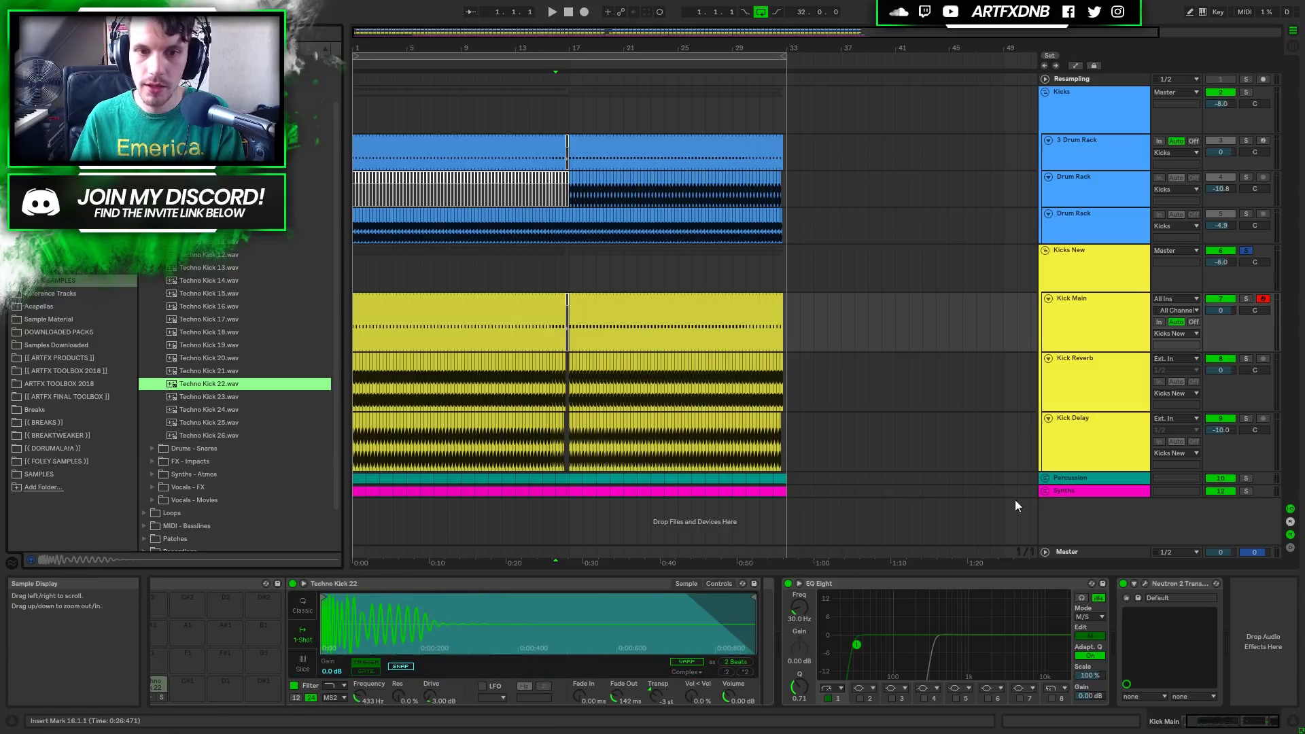
Audition the Techno Kick 22 sample with its transposition at 0 st and at -3 st.
key(space)
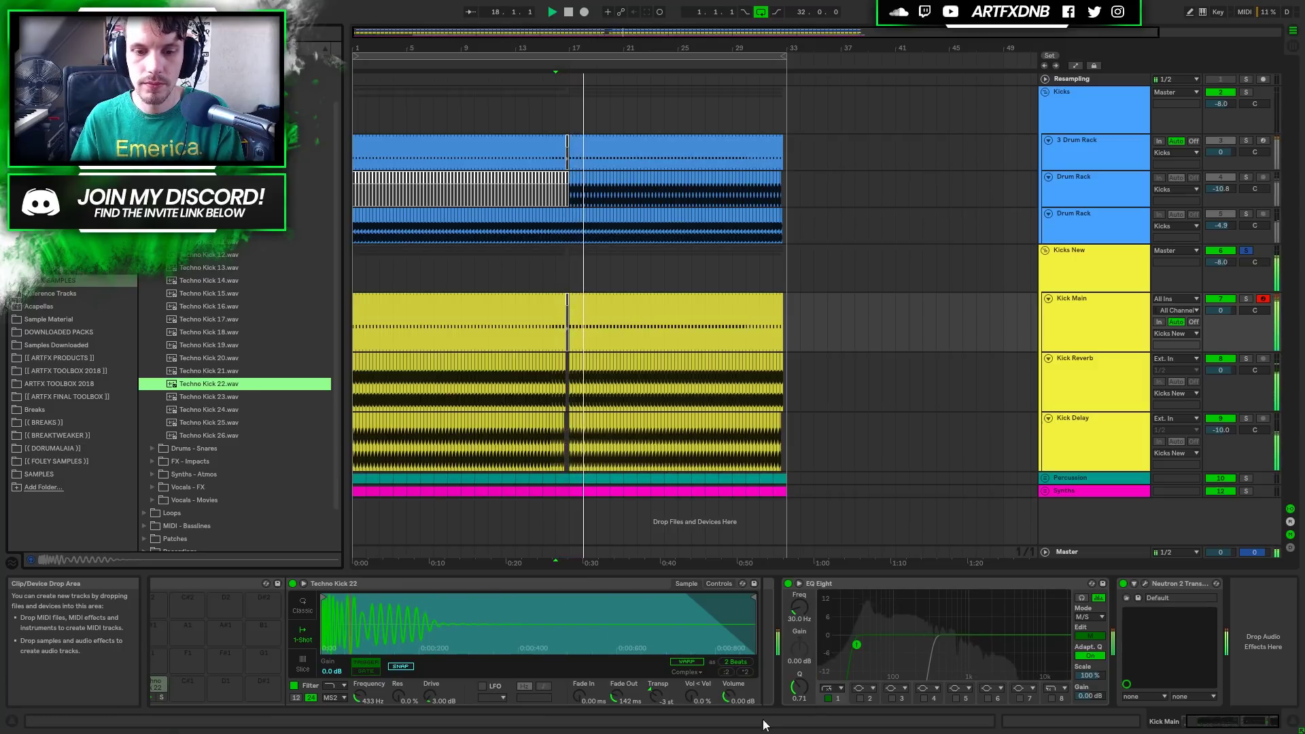
click(649, 690)
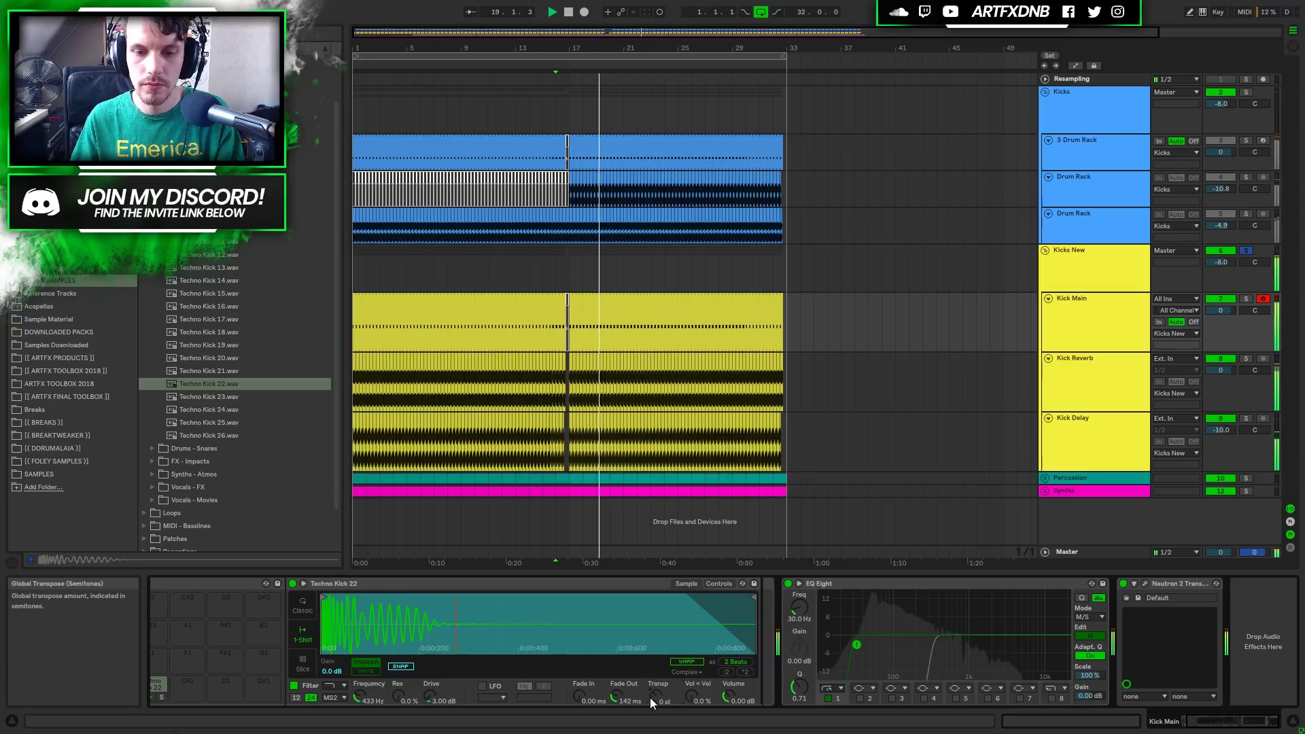
drag(662, 696, 662, 716)
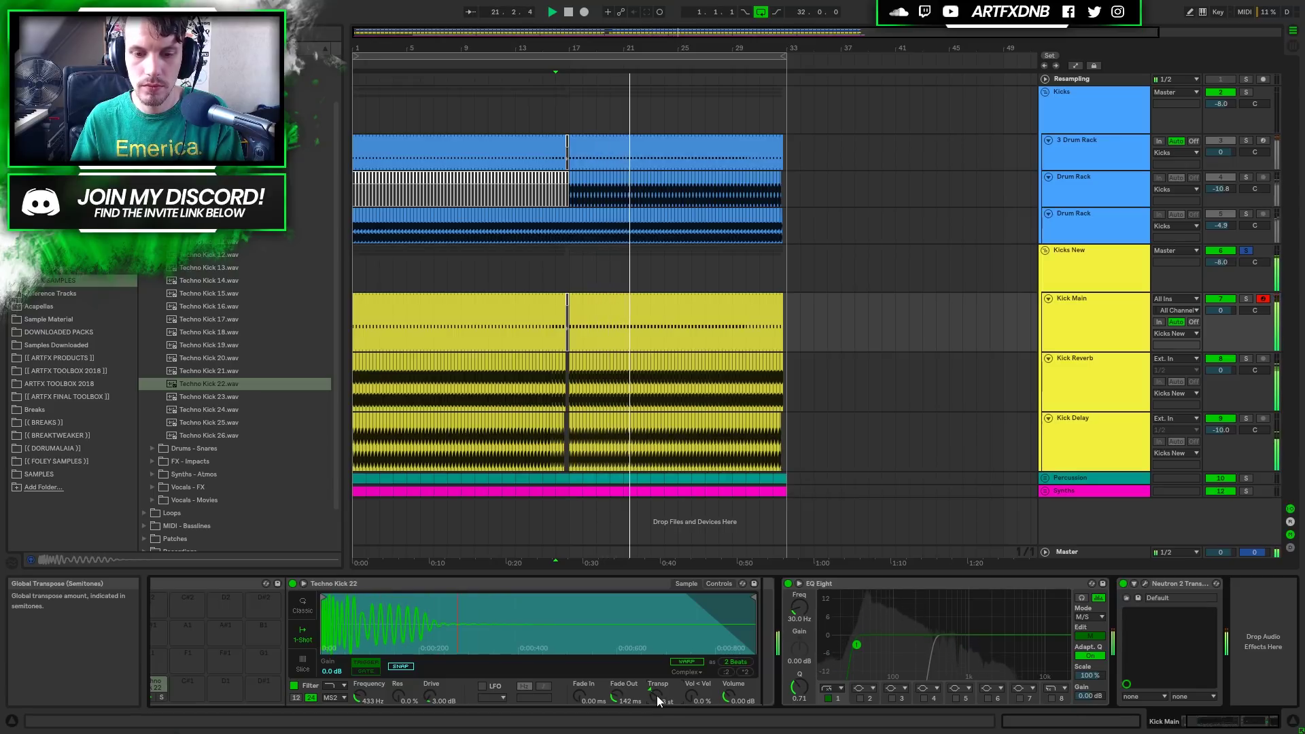
key(space)
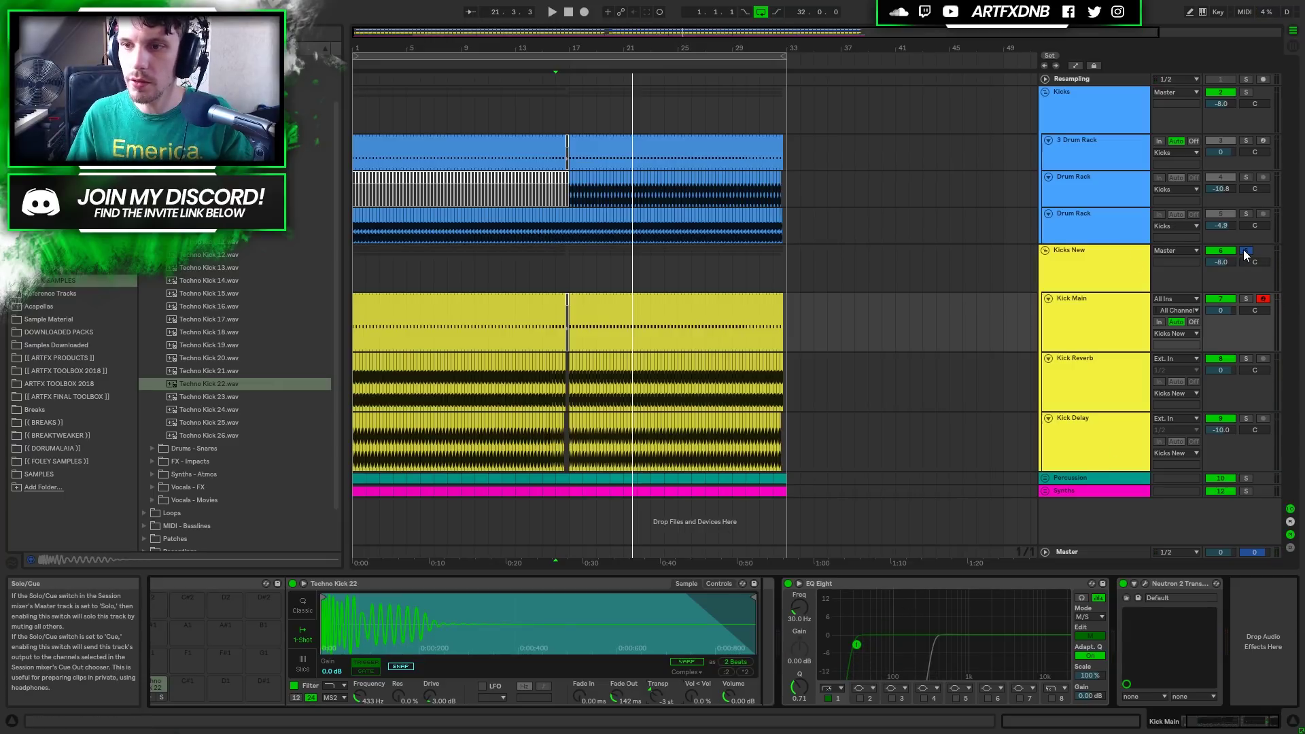
Deactivate and fold the Kicks New group, and switch off CamelPhat3 on the original Kicks group.
click(1046, 250)
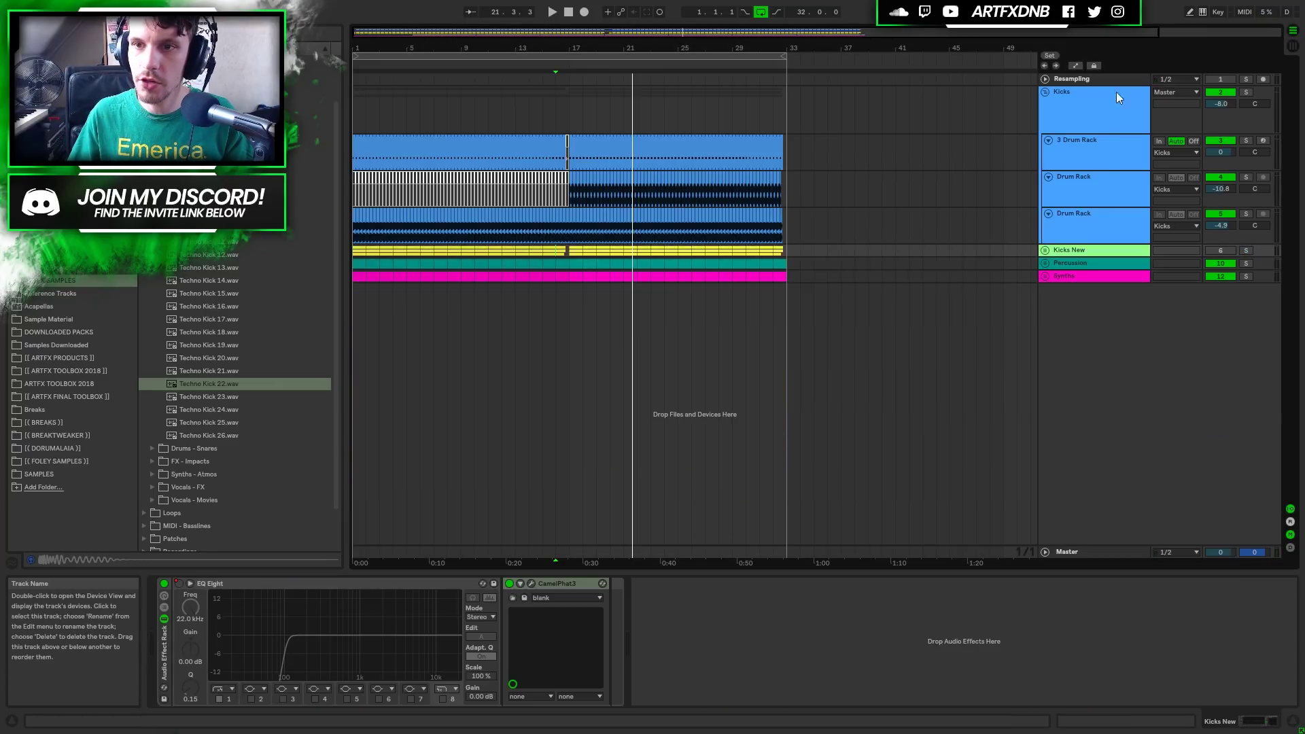
click(1116, 92)
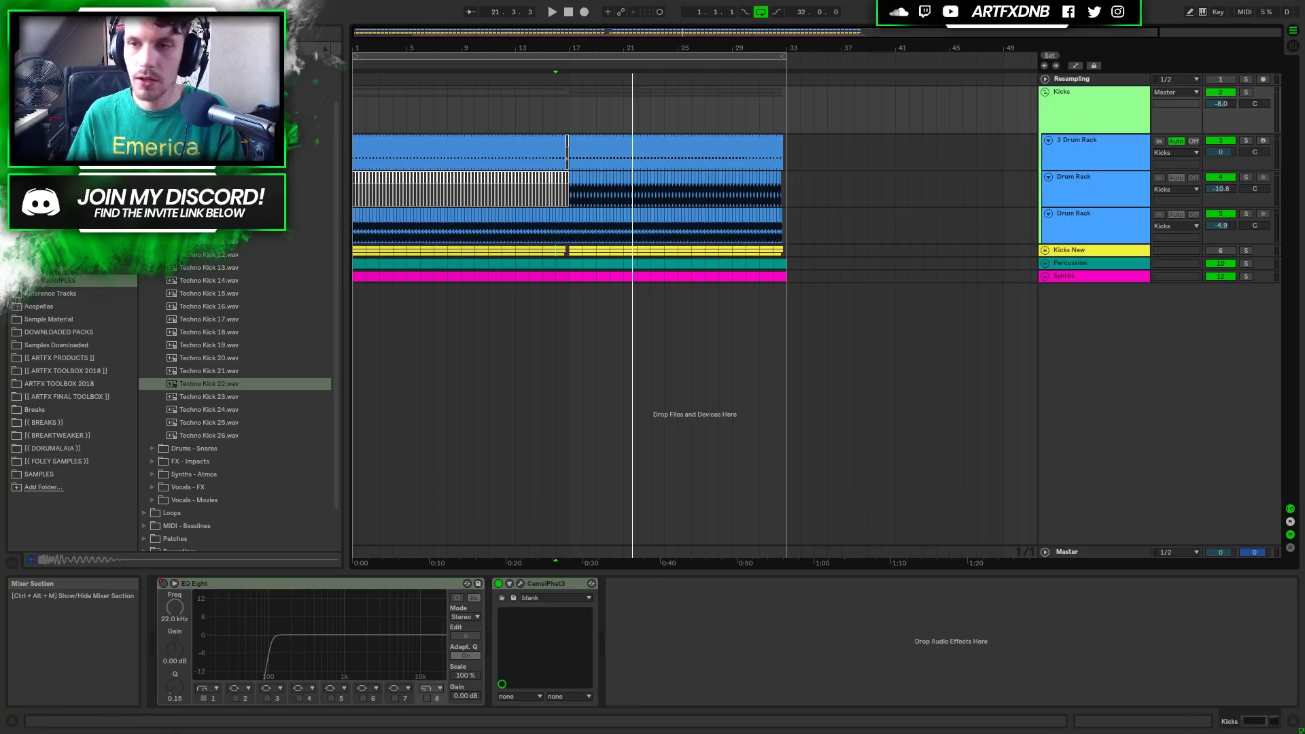
click(498, 583)
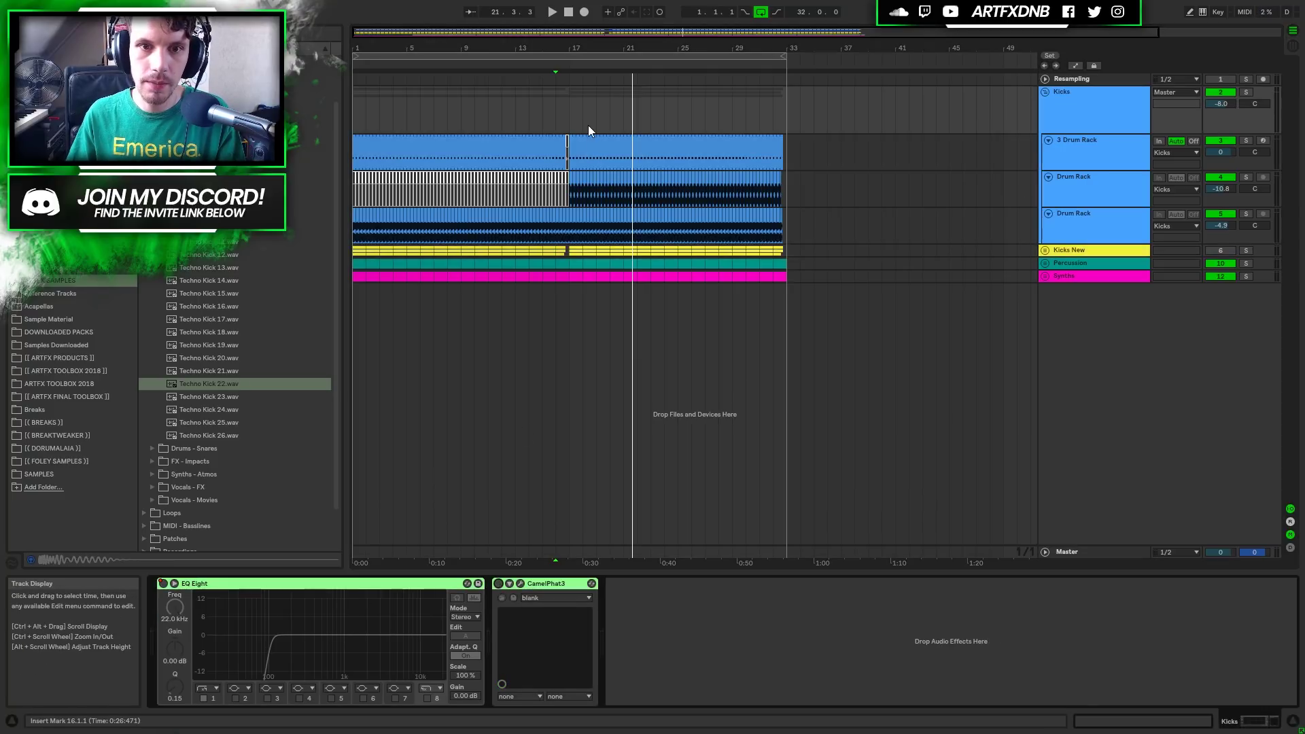
Solo the original Kicks group and audition it from 17.1.1 with CamelPhat3 bypassed.
click(552, 103)
click(571, 101)
key(space)
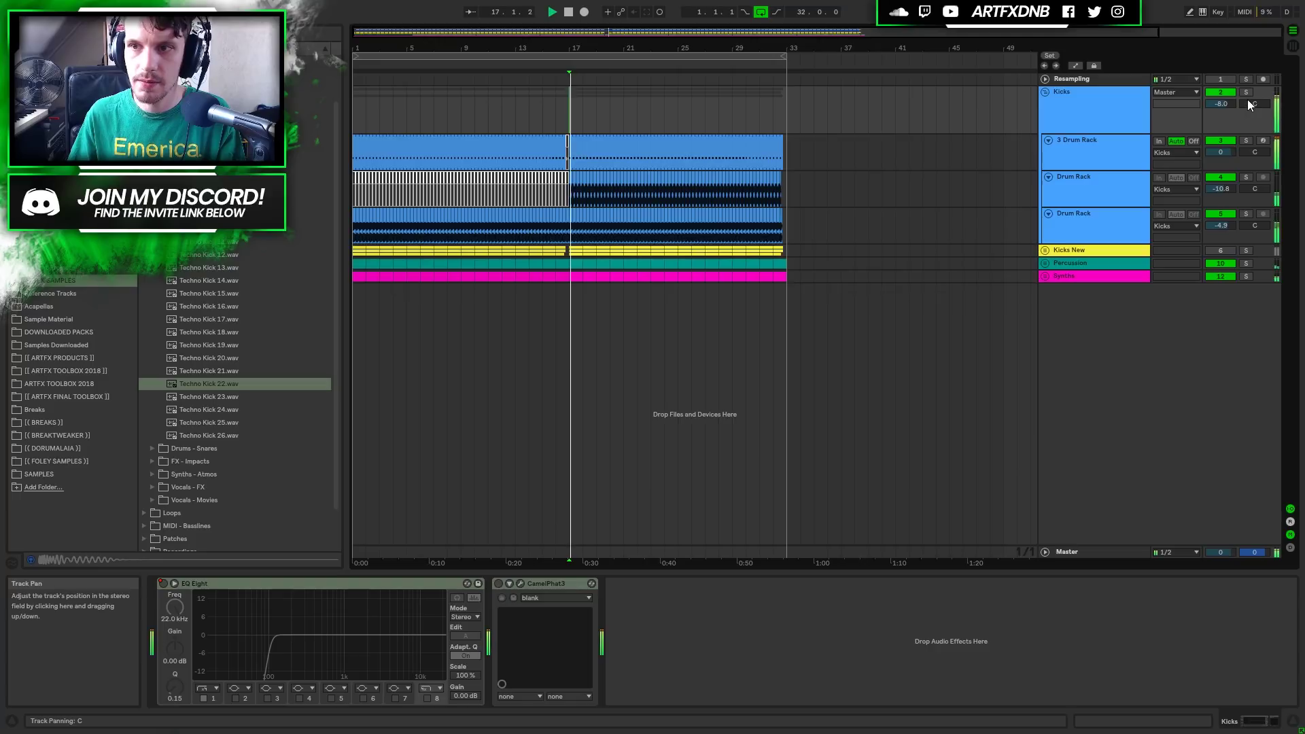
click(1248, 92)
key(space)
key(space)
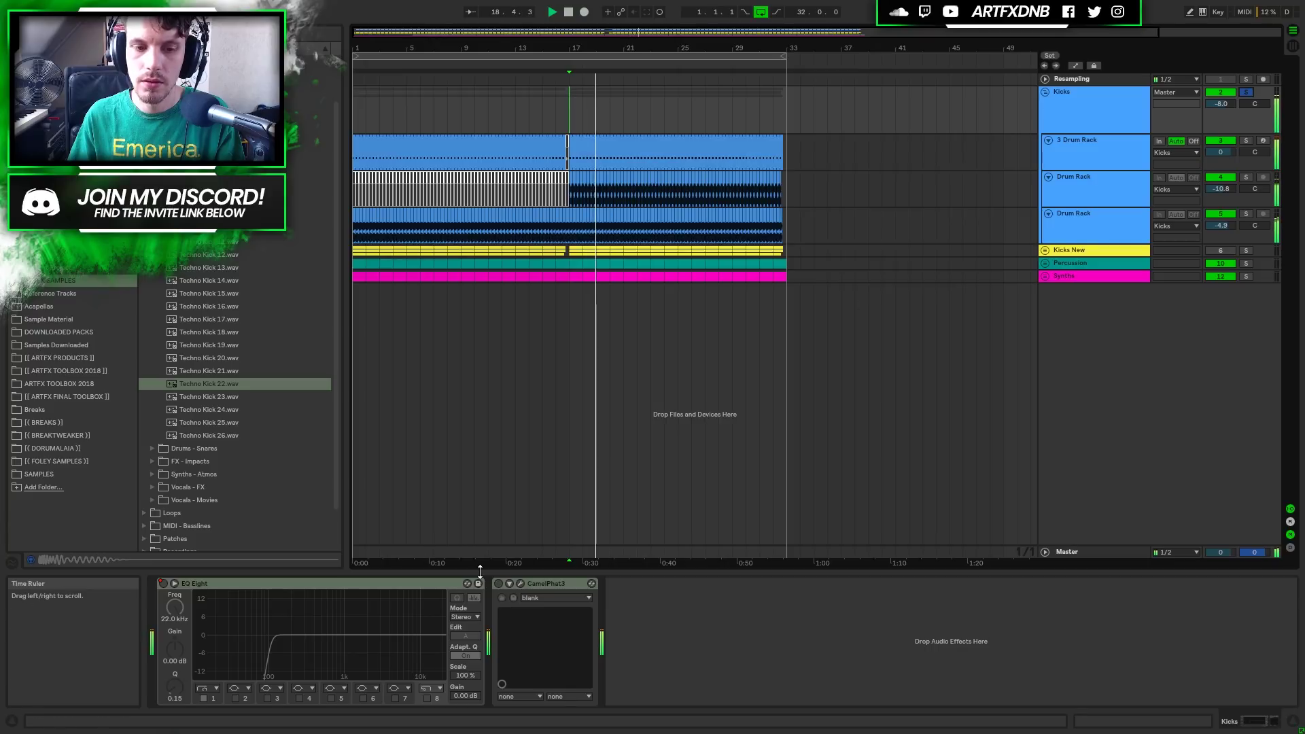
Show the CamelPhat3 window of the Kicks group, move it aside, and switch the plug-in back on during playback.
click(521, 583)
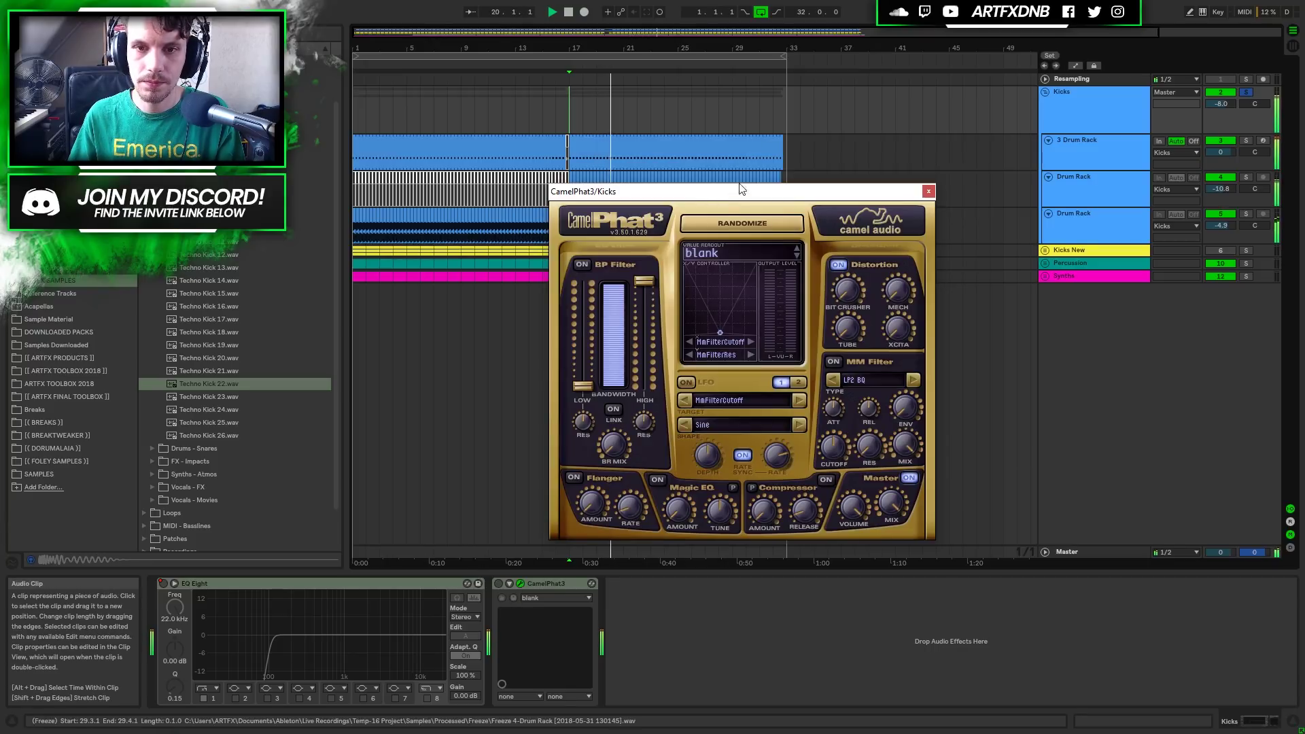
drag(723, 199, 983, 180)
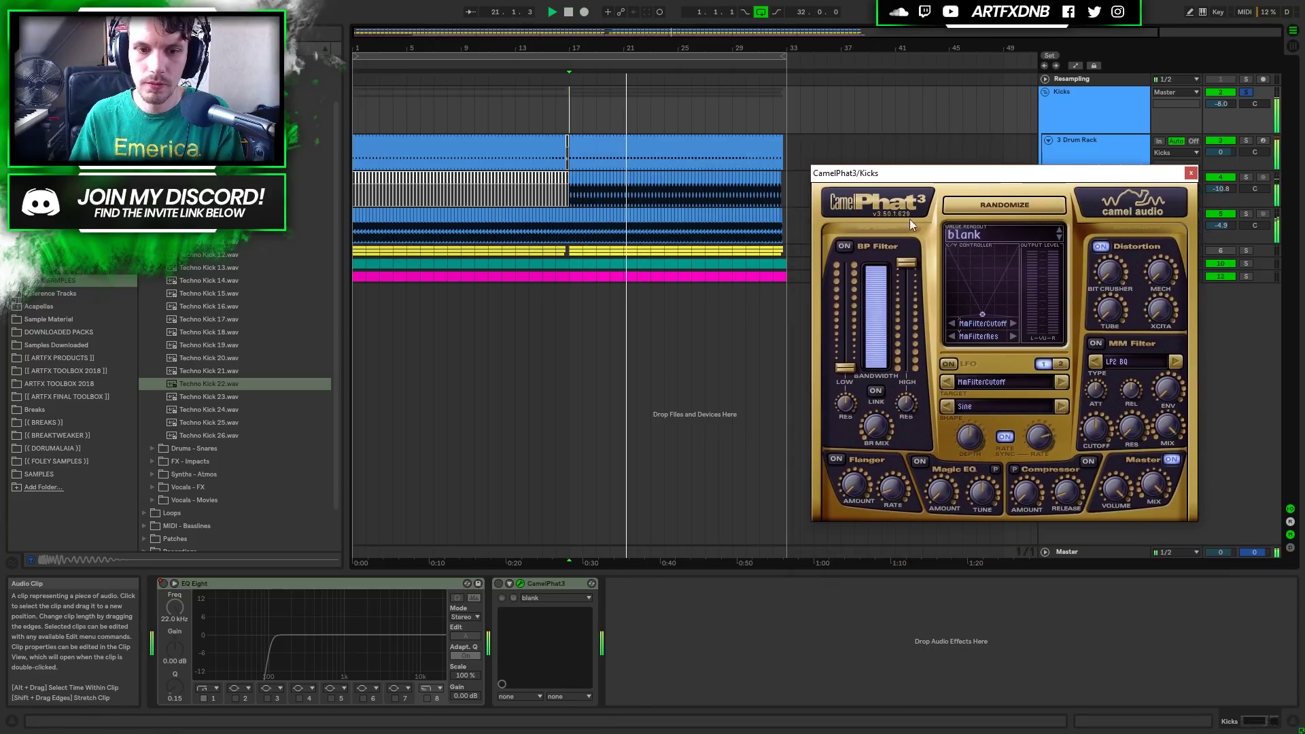
click(500, 583)
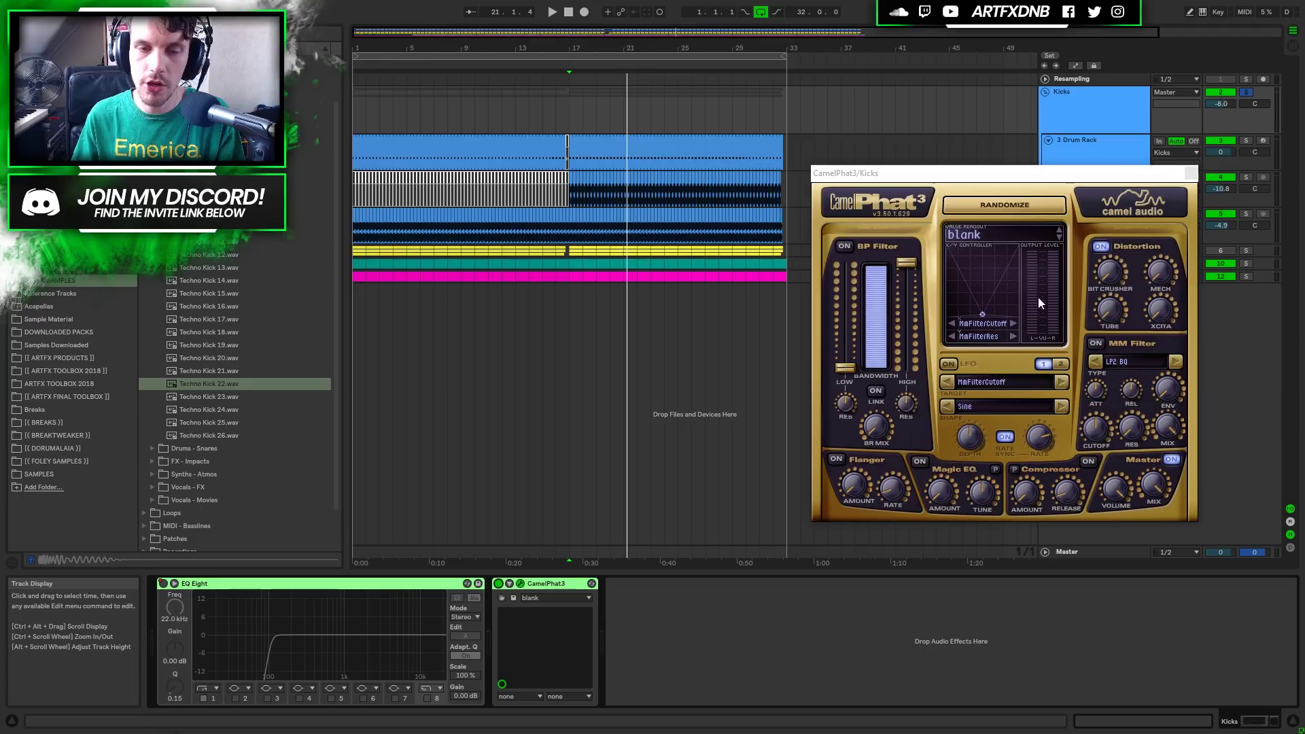
key(space)
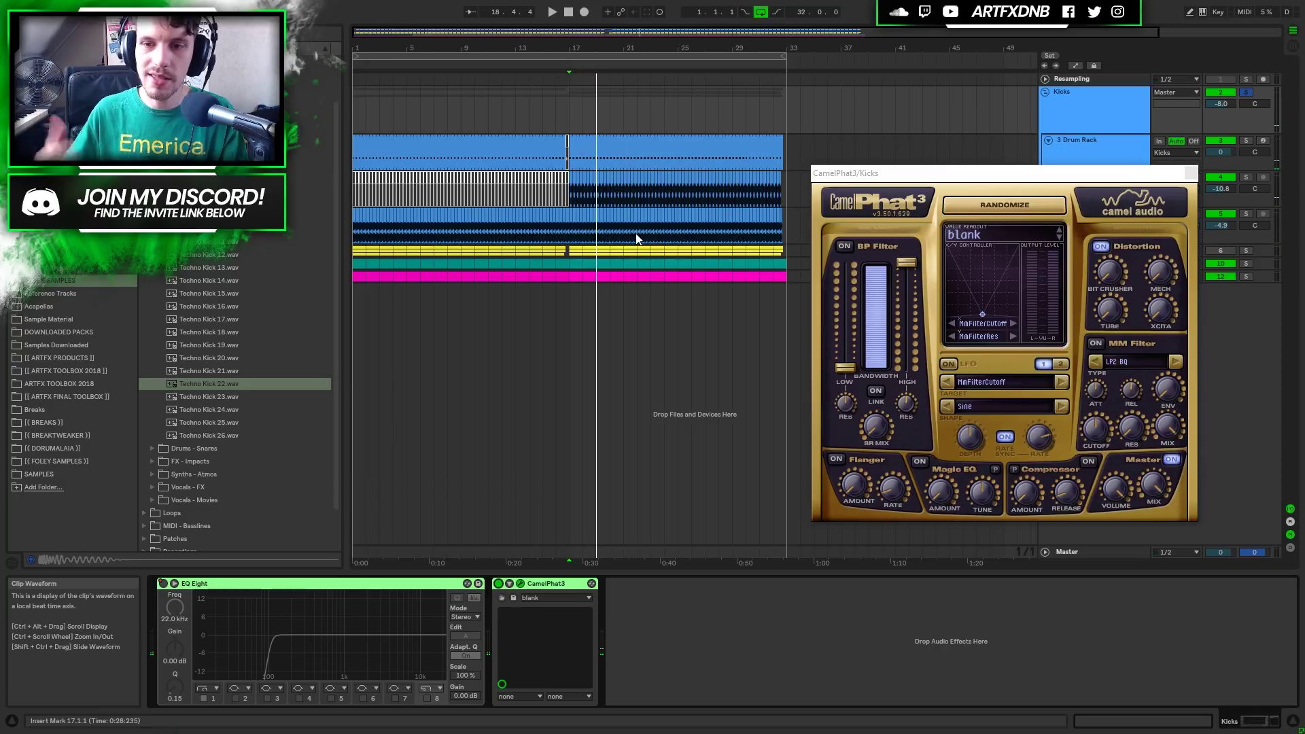
Unfold and reactivate the Kicks New group, solo it instead of Kicks, and audition it.
drag(1068, 175, 1046, 320)
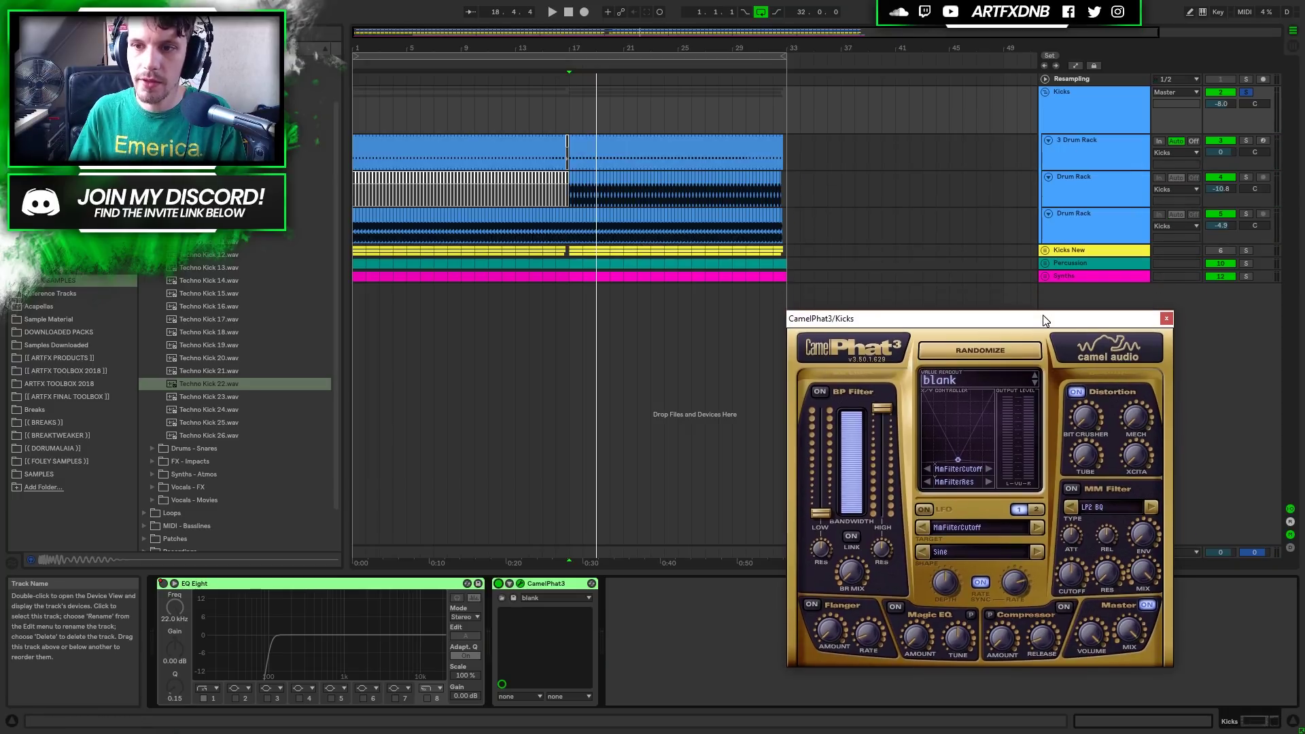
click(1064, 250)
click(1046, 250)
click(1229, 251)
click(1245, 251)
key(space)
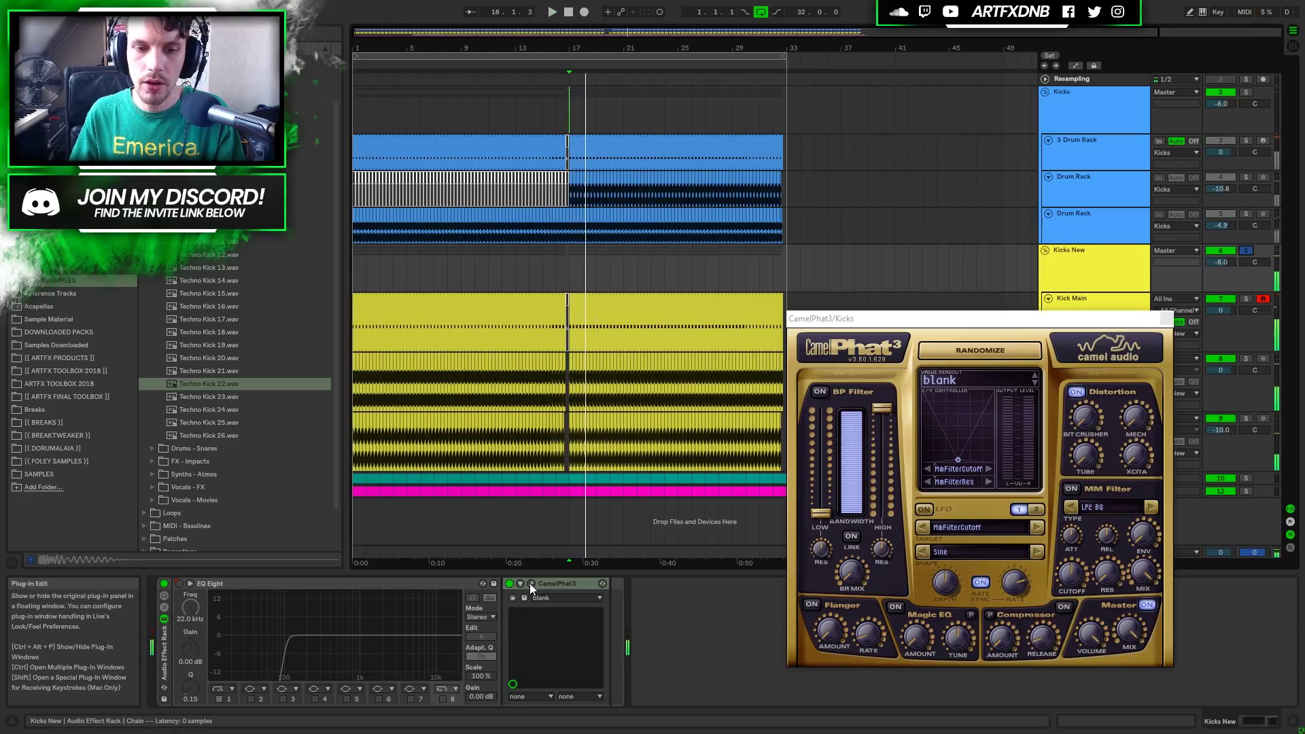
Load VEC3 Bassdrums Clubby 061.wav from Samples Downloaded into Kick Main's Simpler and audition the Kicks New group.
click(1079, 299)
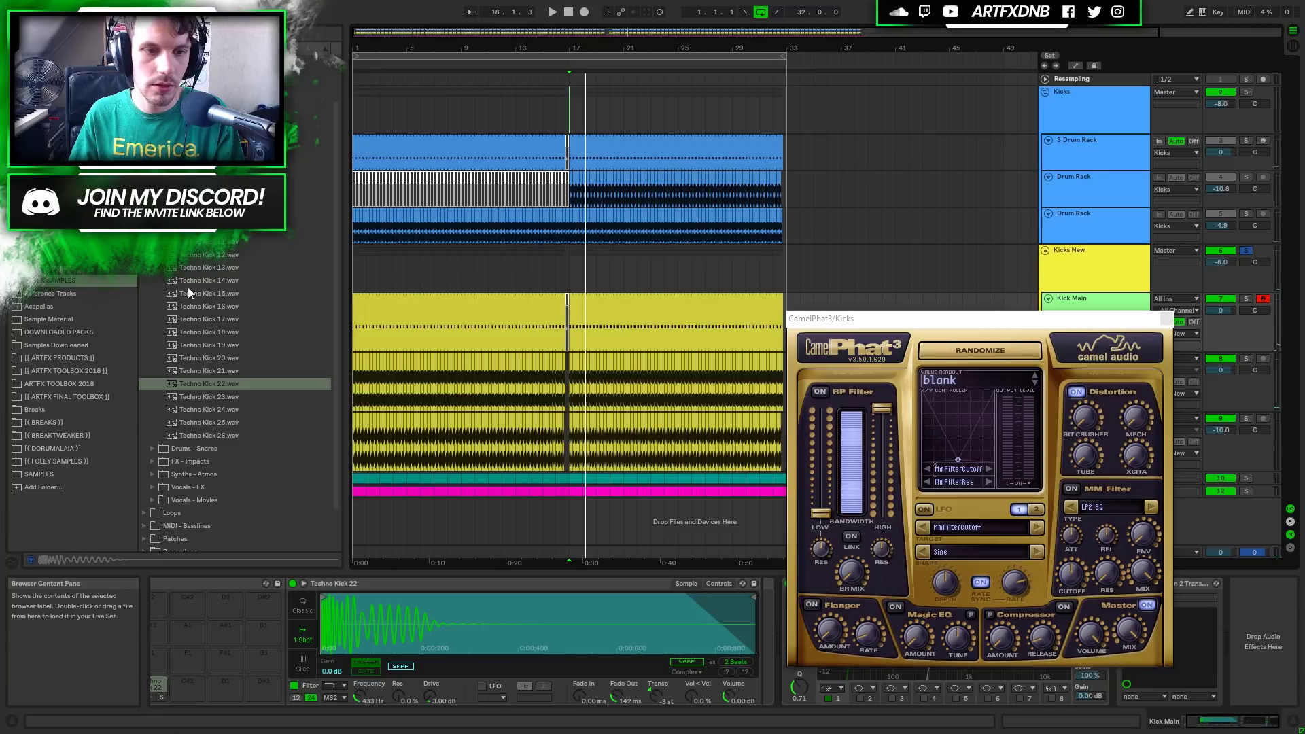
click(67, 345)
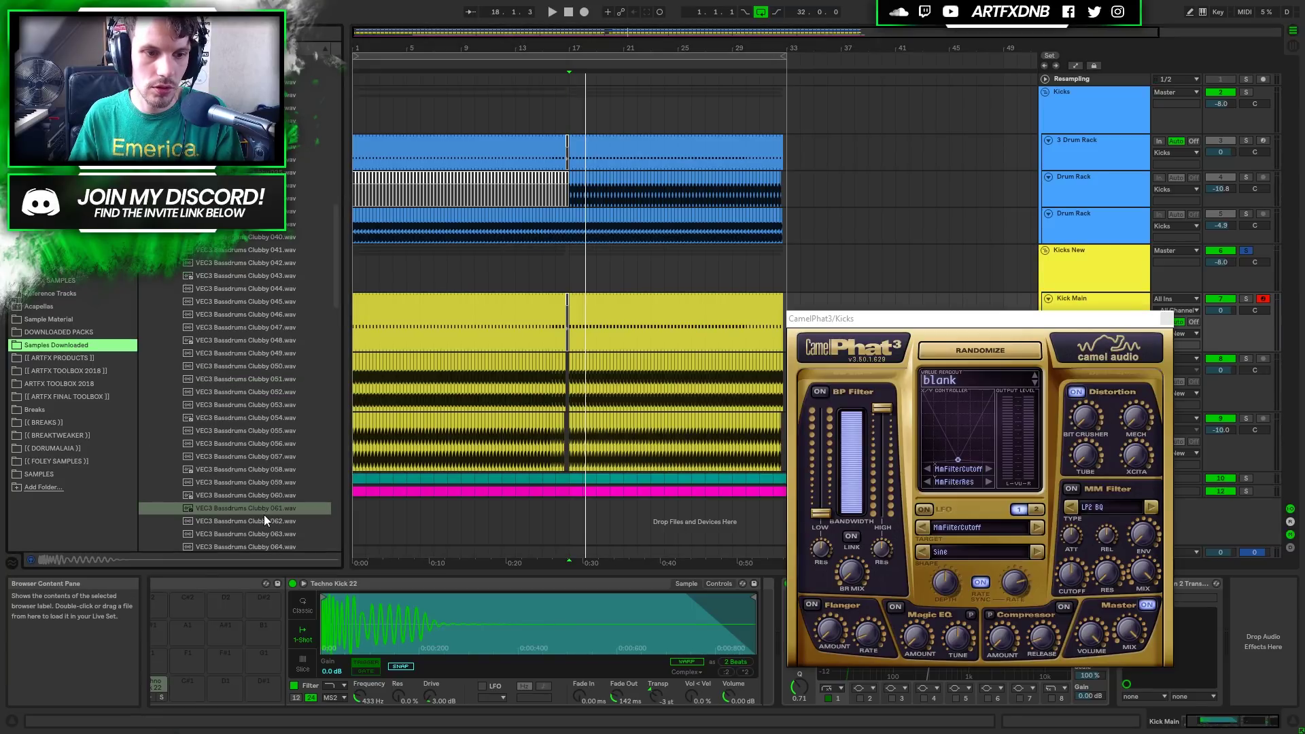
drag(263, 507, 523, 622)
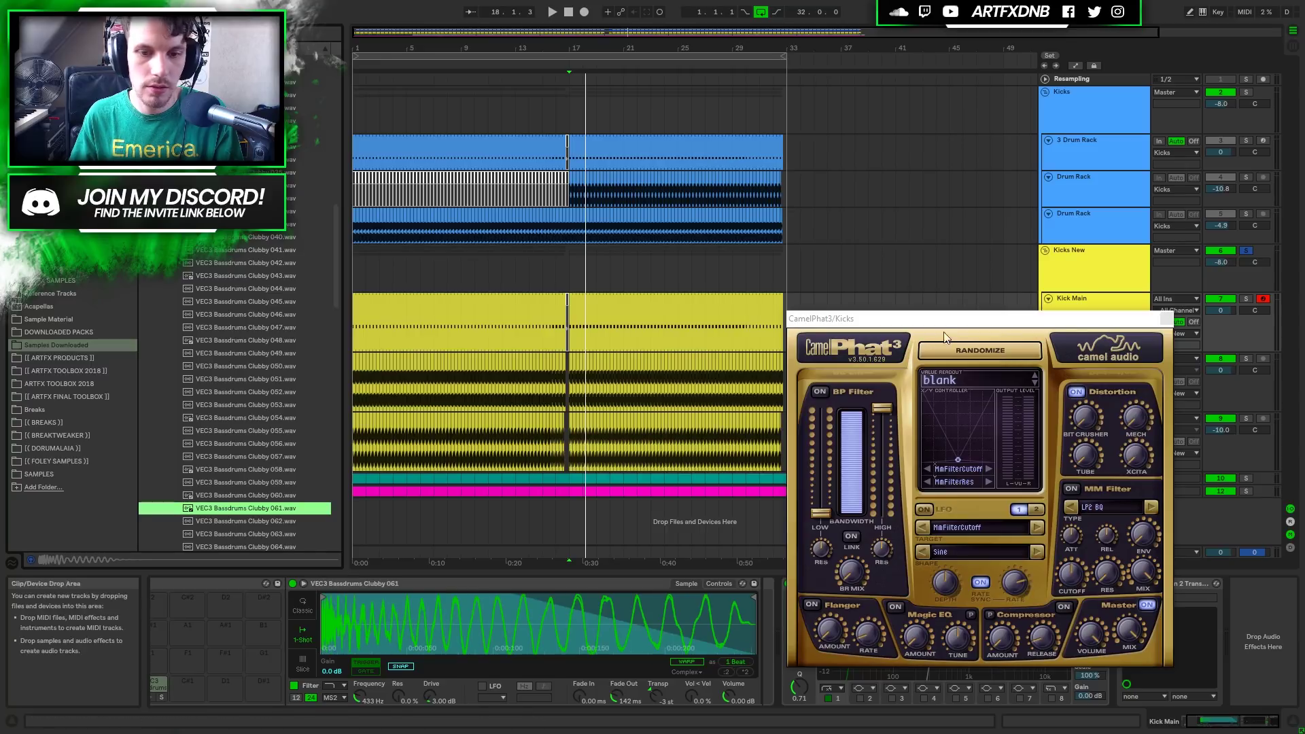
key(space)
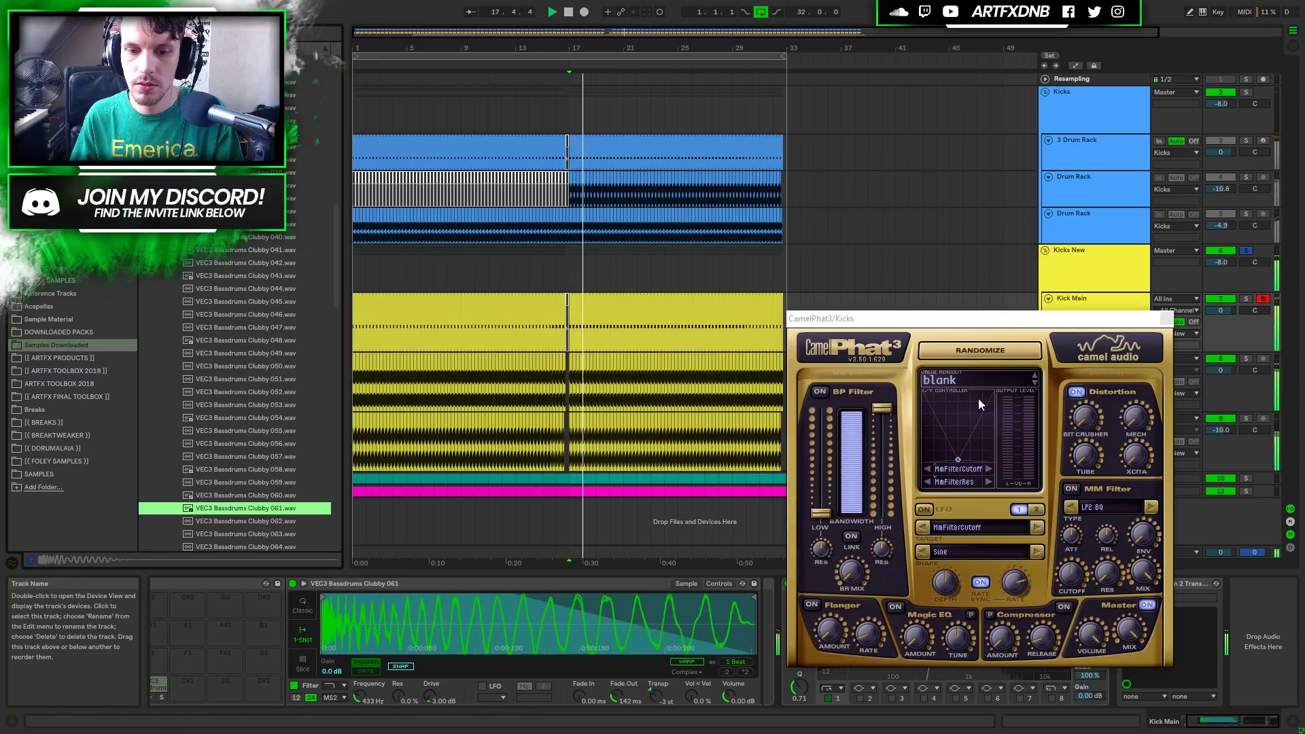
key(space)
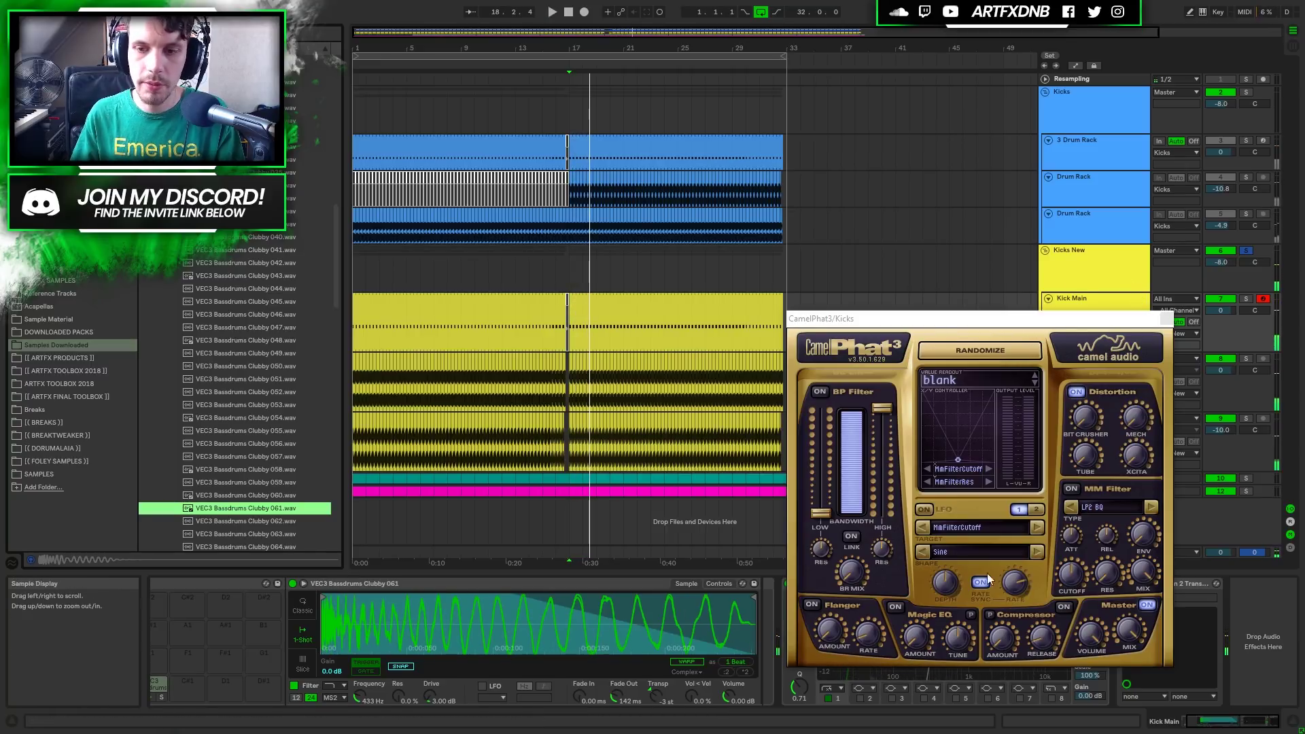
Open Kick Main's Neutron 2 Transient Shaper, adjust its output gain and reset it to 0.0 dB while playing the group.
drag(1125, 322, 1136, 143)
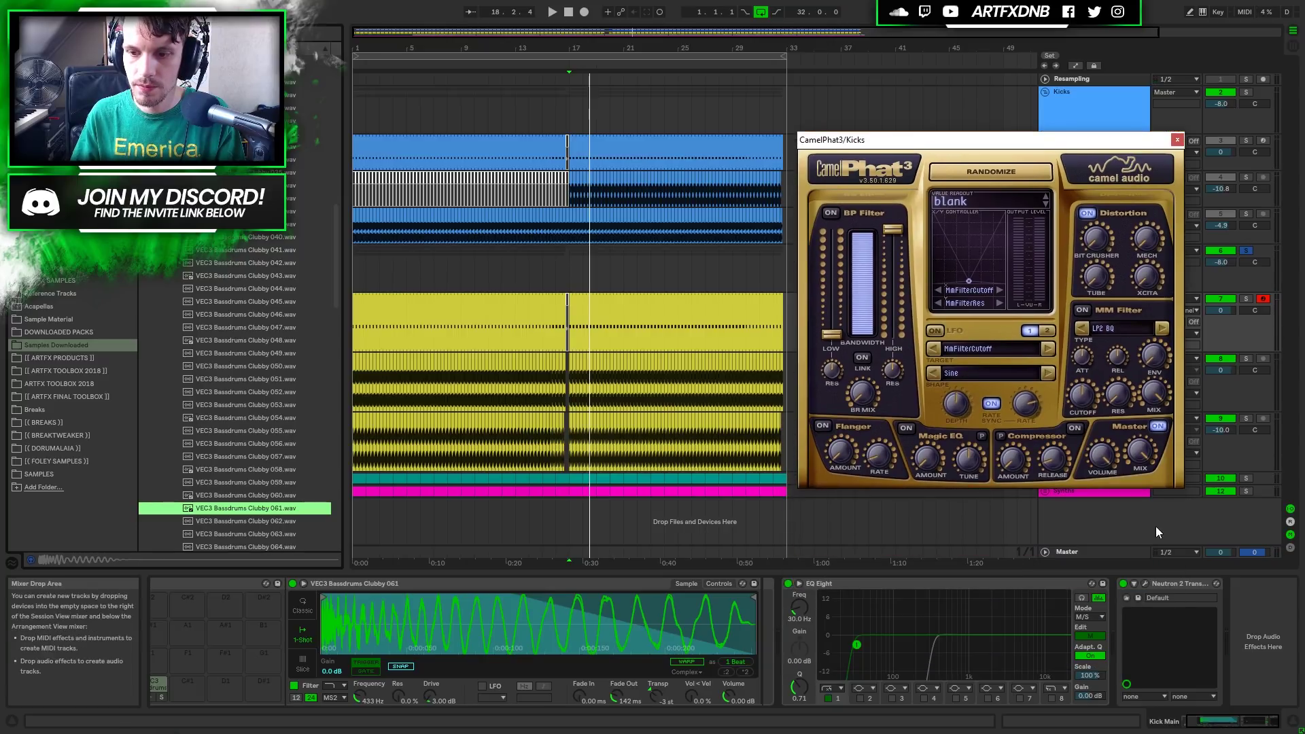
click(1145, 585)
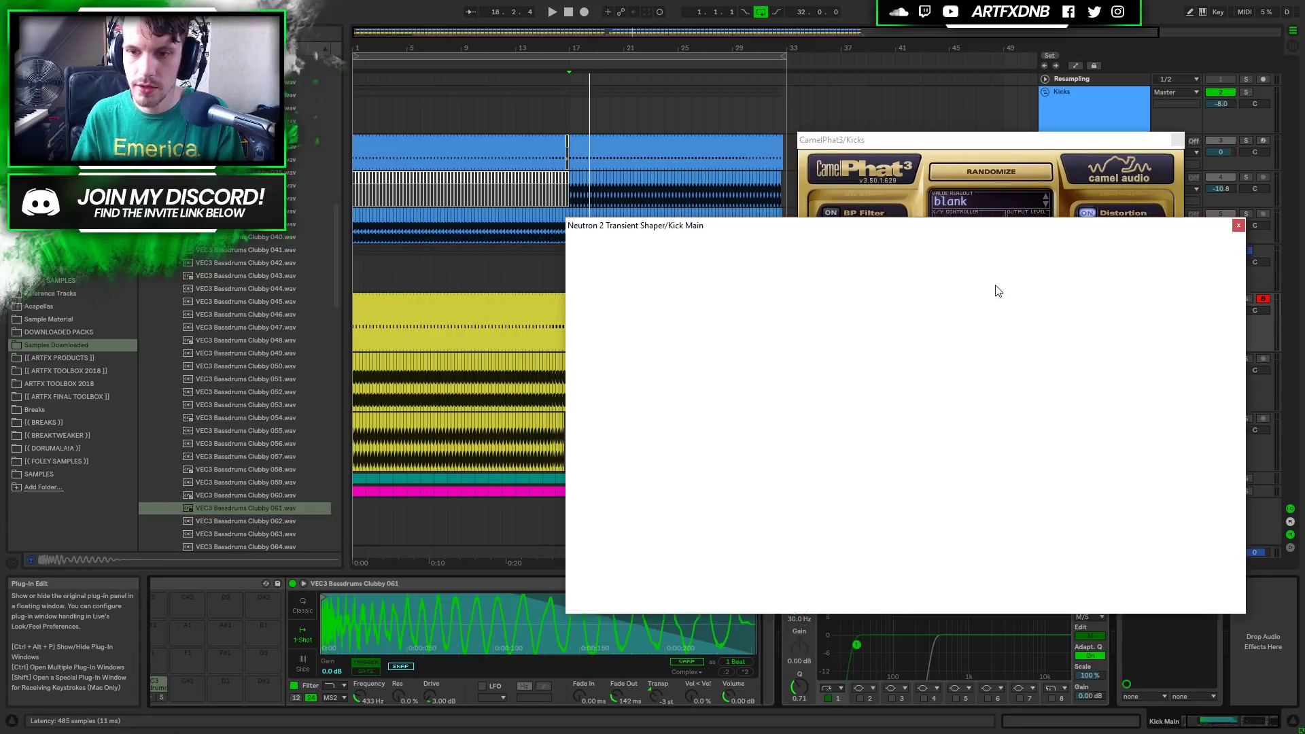
drag(1232, 384, 1232, 387)
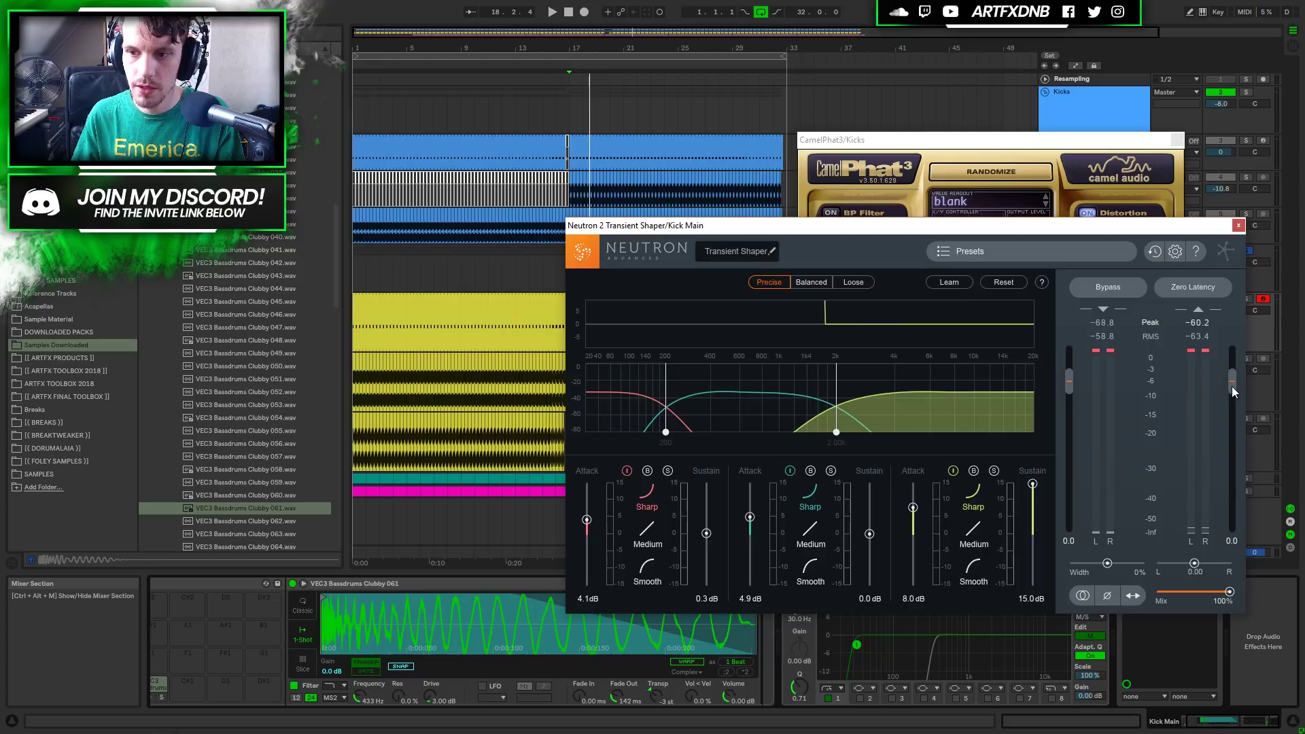
key(space)
double_click(1232, 382)
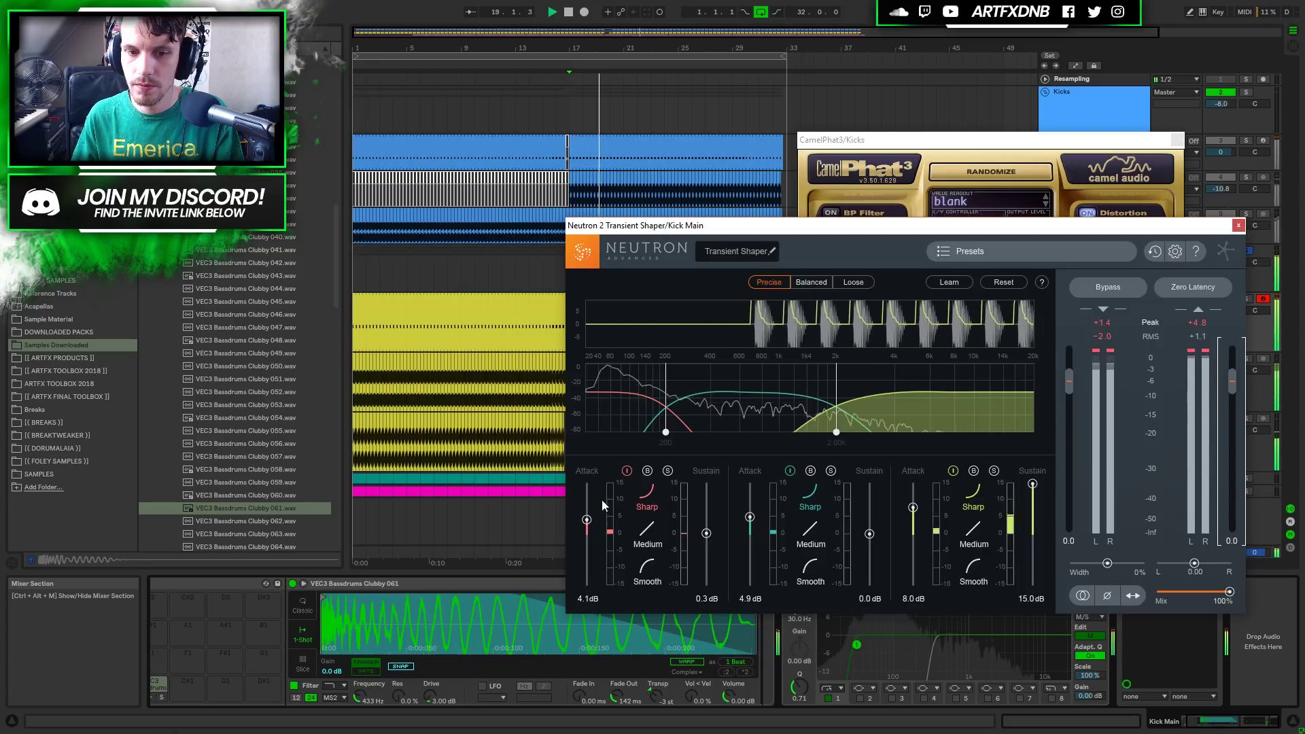
Set the Transient Shaper's low band to about 4.5 dB attack and -15.0 dB sustain during playback, then stop and close the plug-in windows.
mouse_move(586, 519)
mouse_down()
mouse_move(587, 557)
mouse_move(590, 517)
mouse_up()
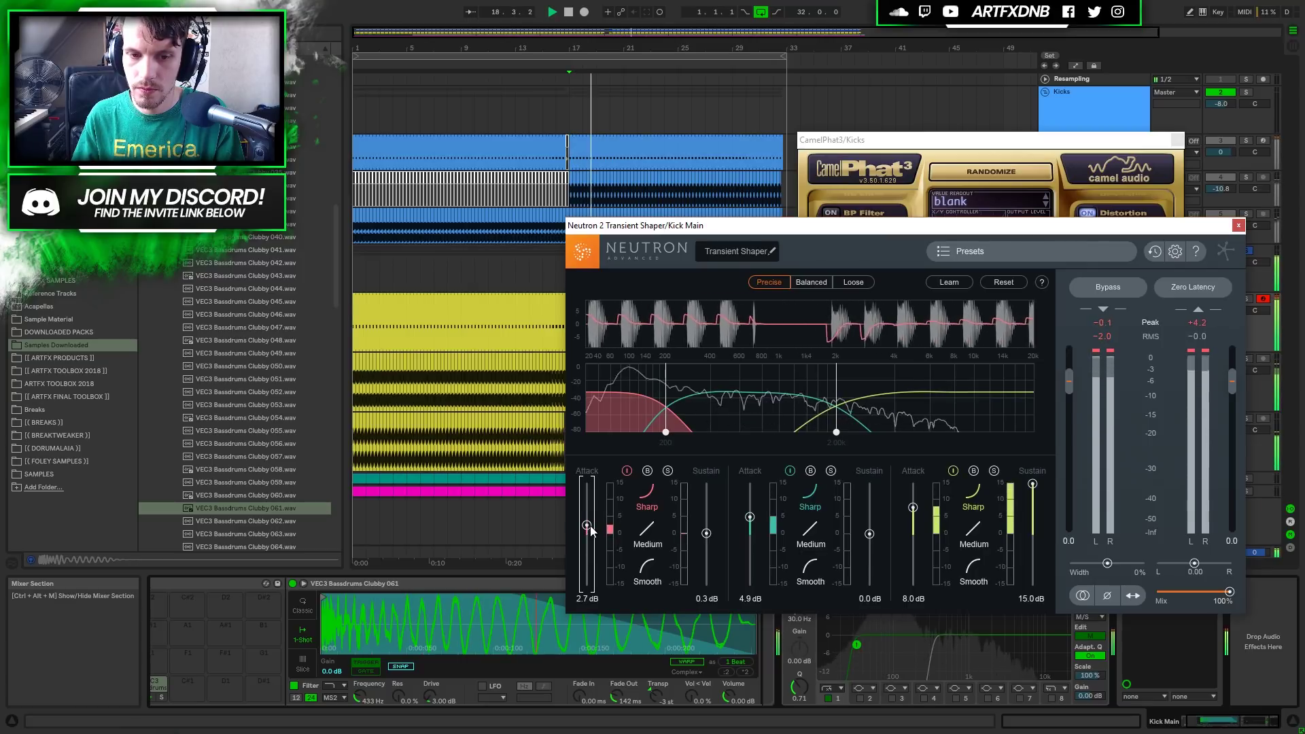
drag(706, 533, 707, 595)
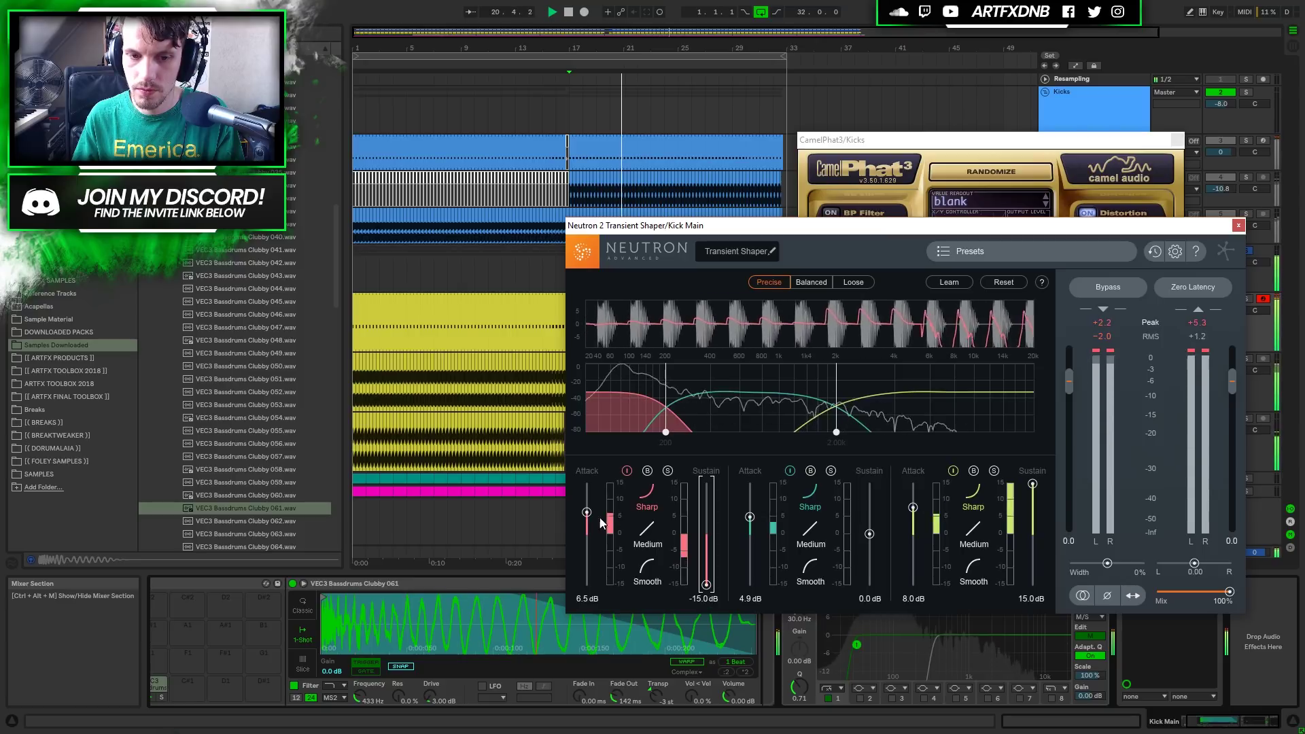
drag(587, 517, 588, 527)
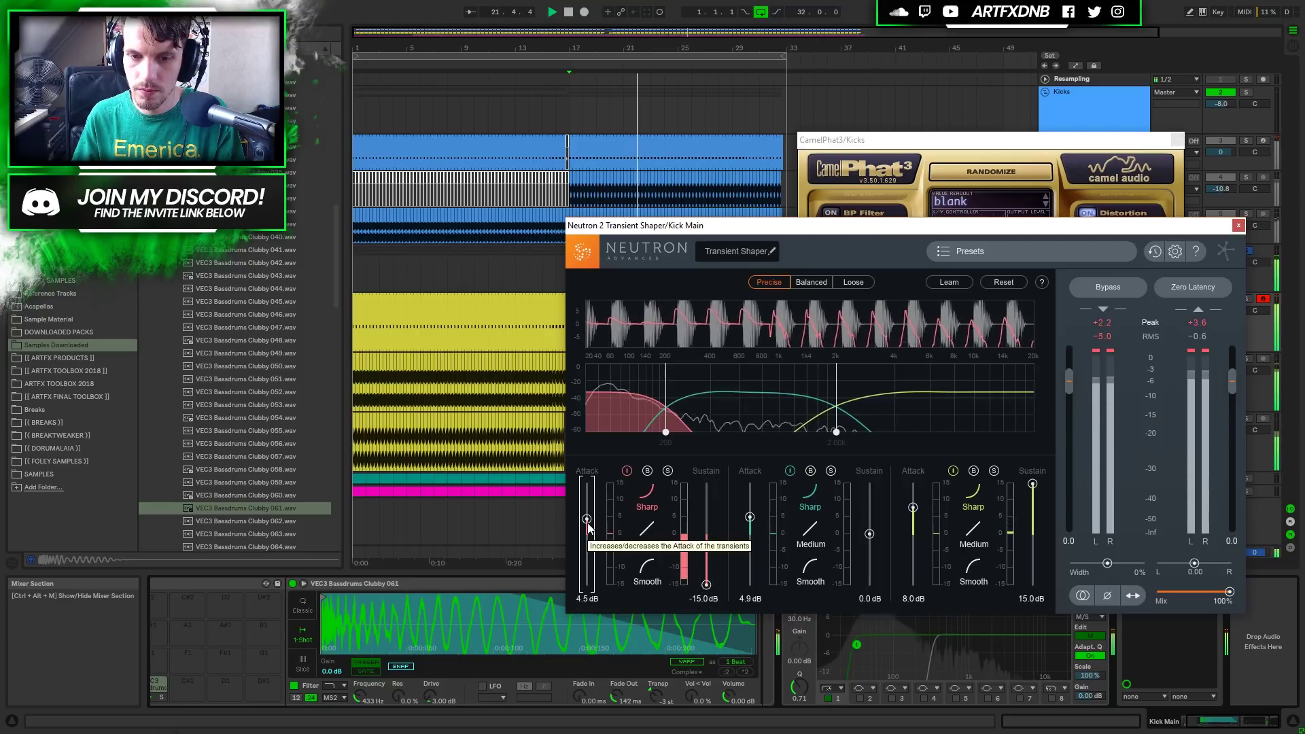
key(Escape)
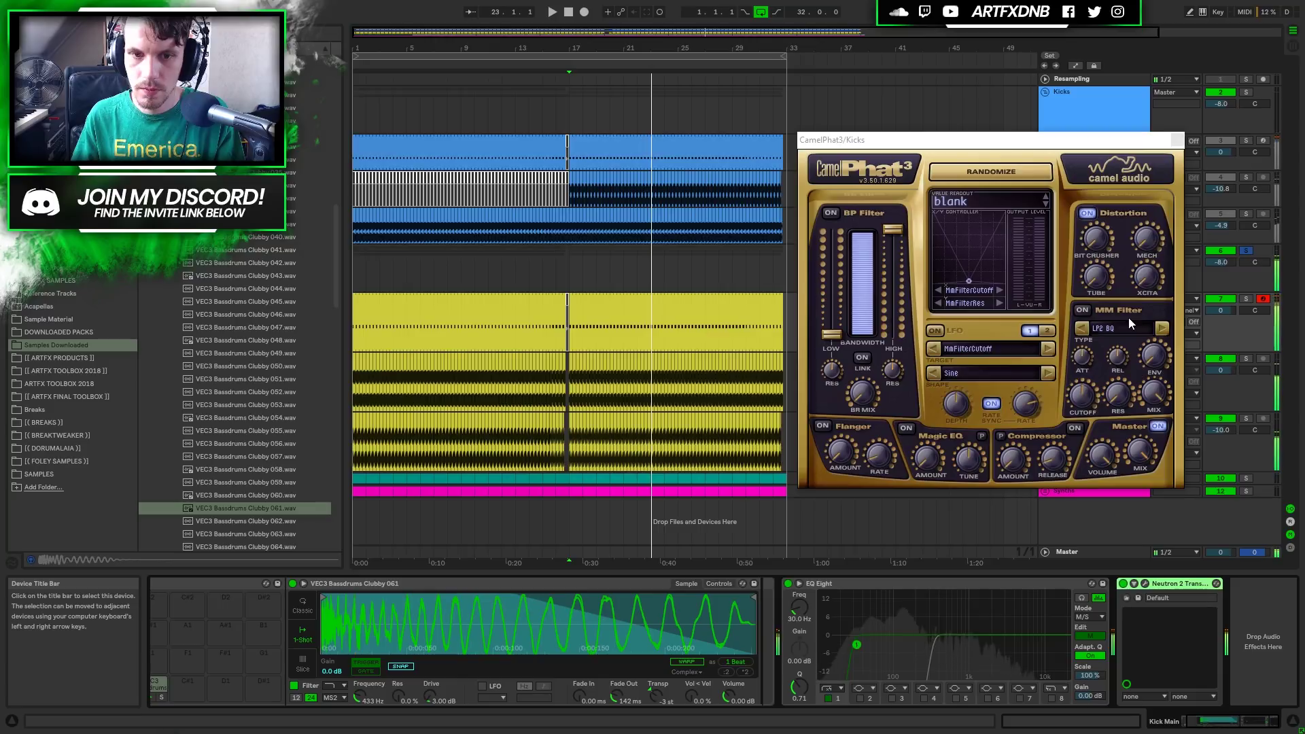
key(space)
click(1177, 140)
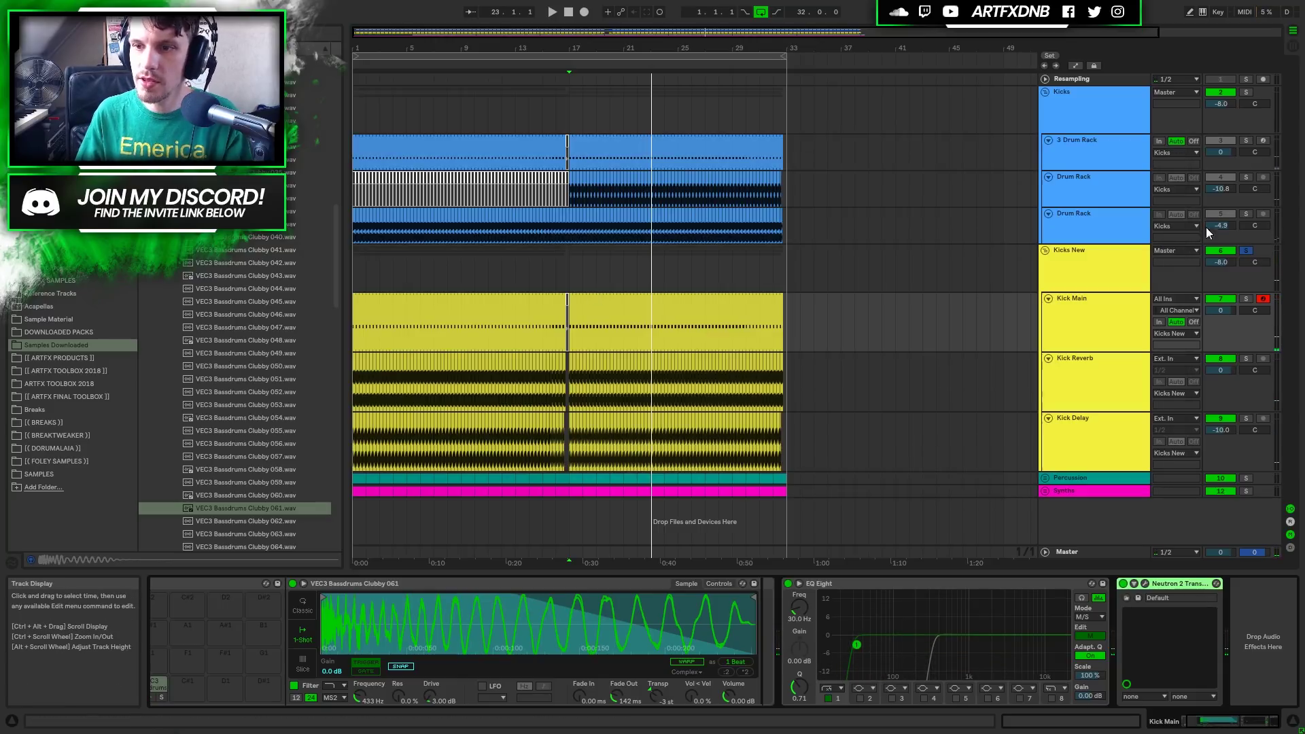
Select Kick Main and set its Simpler filter circuit type to SMP.
click(1044, 251)
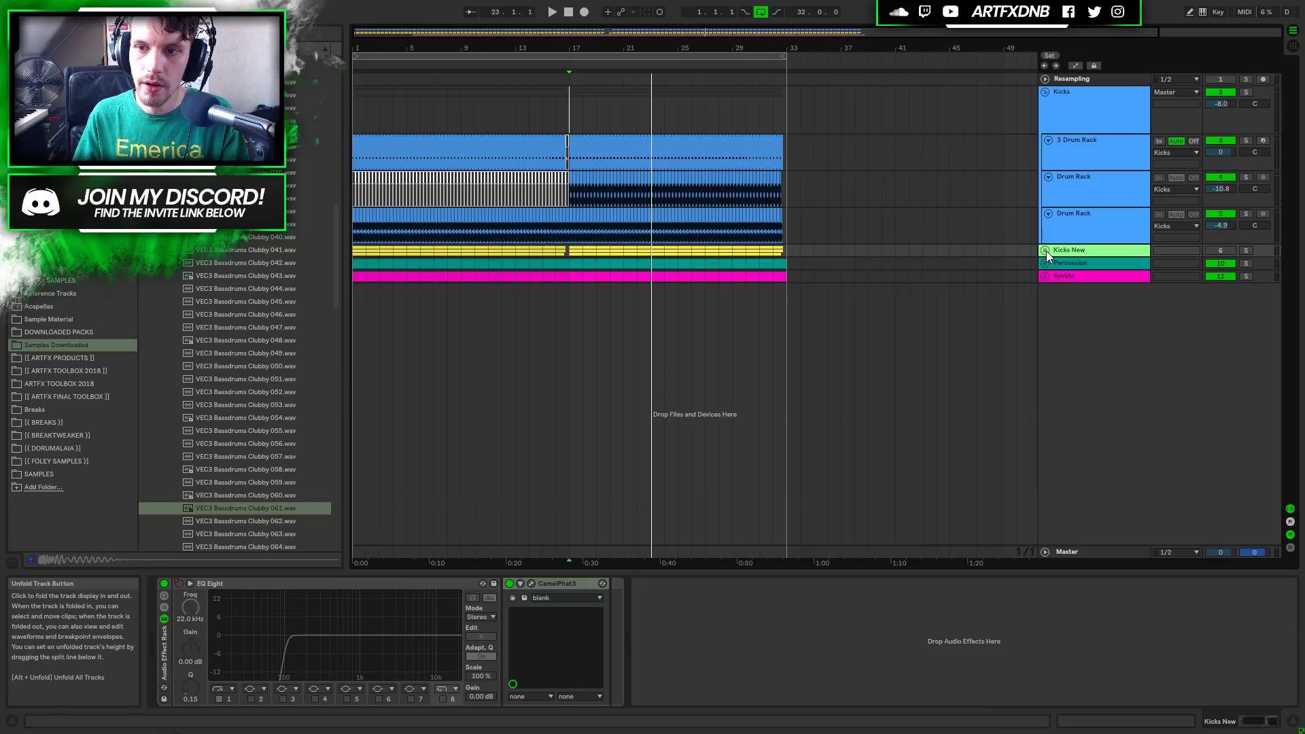
click(1045, 251)
click(1084, 300)
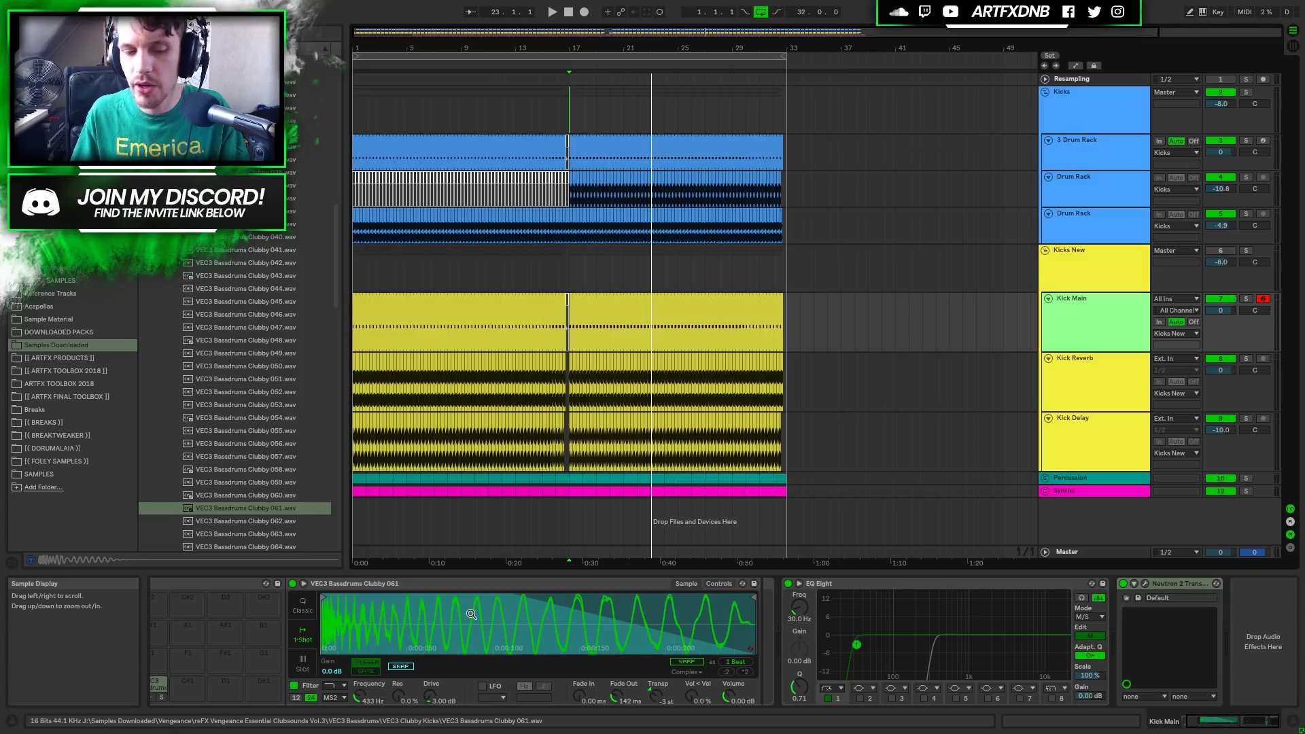
click(333, 697)
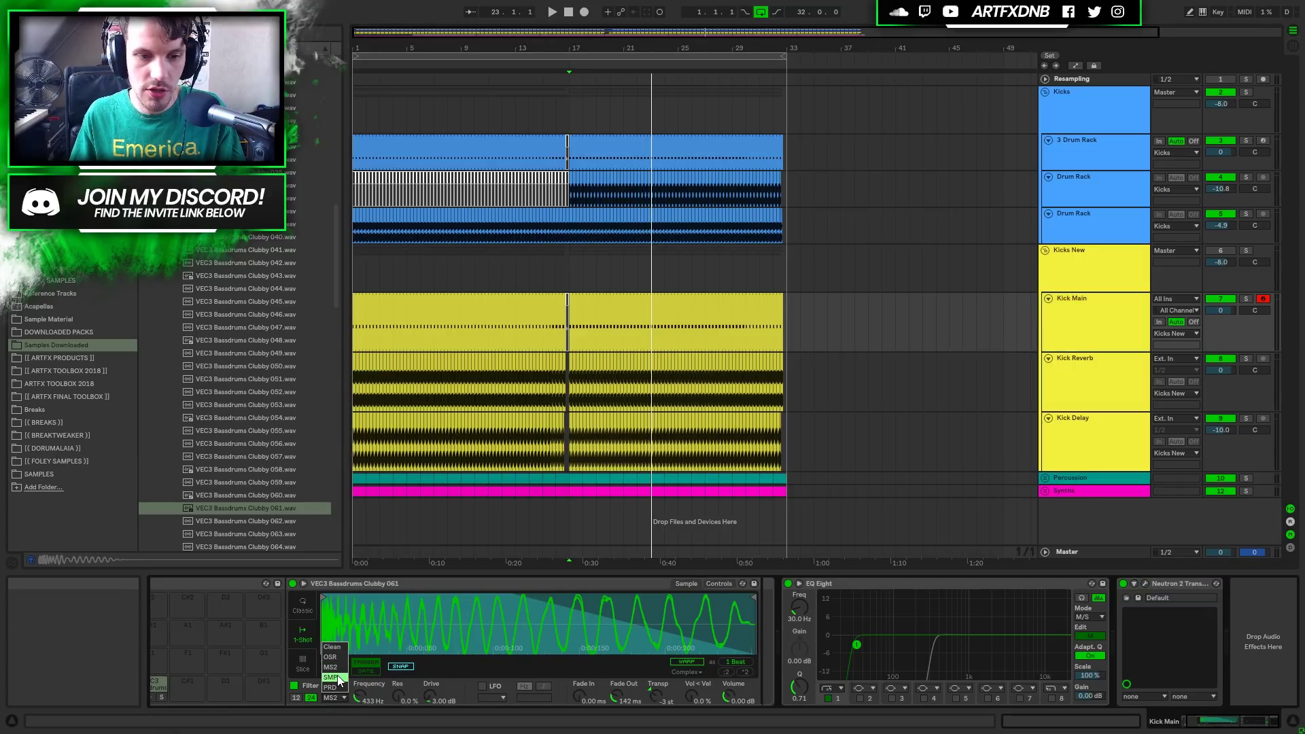
click(331, 677)
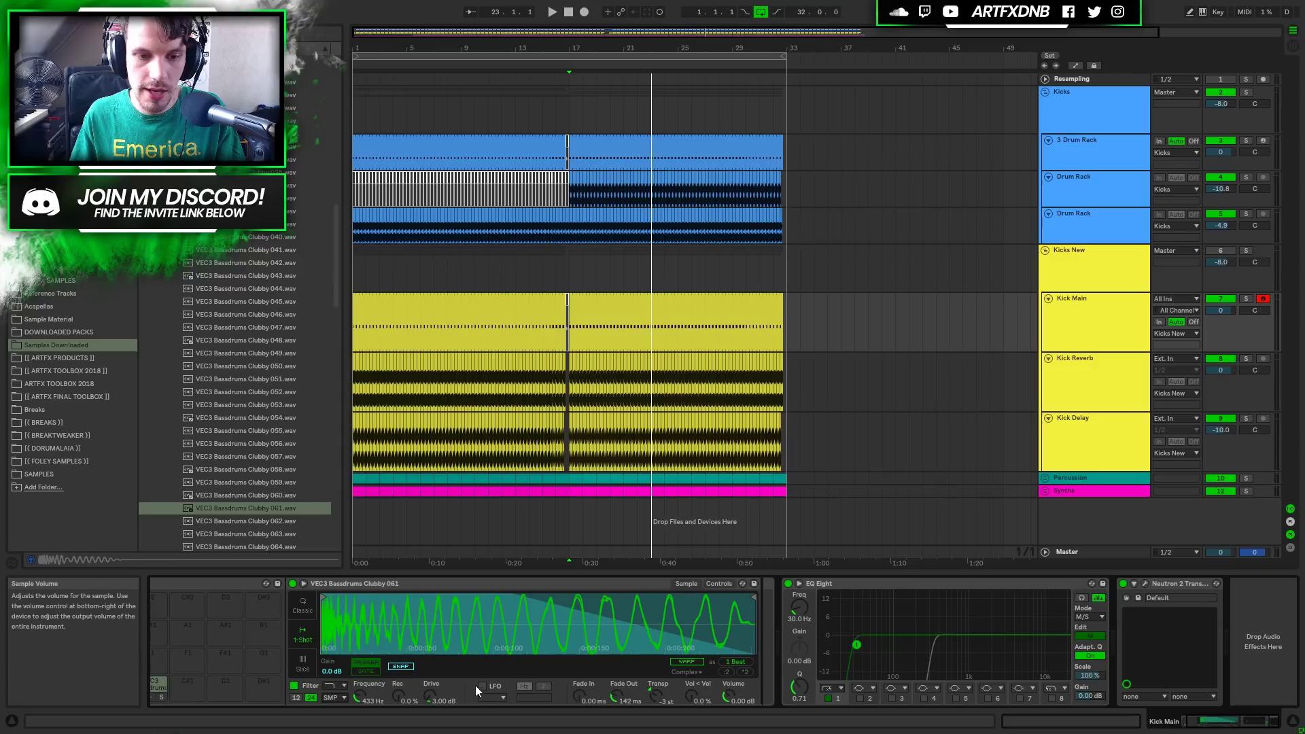
Solo the Kicks New group and audition it with Kick Main's devices shown.
click(1090, 268)
key(space)
key(space)
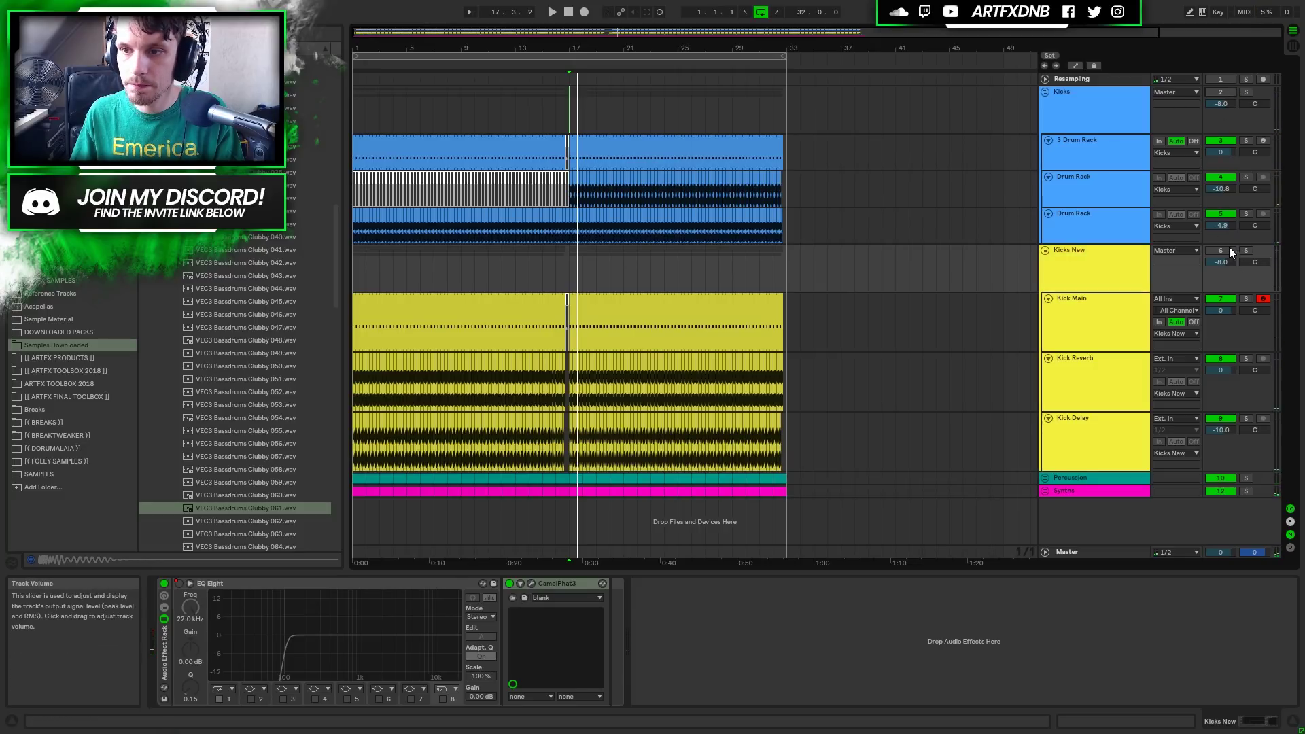
click(1246, 250)
key(space)
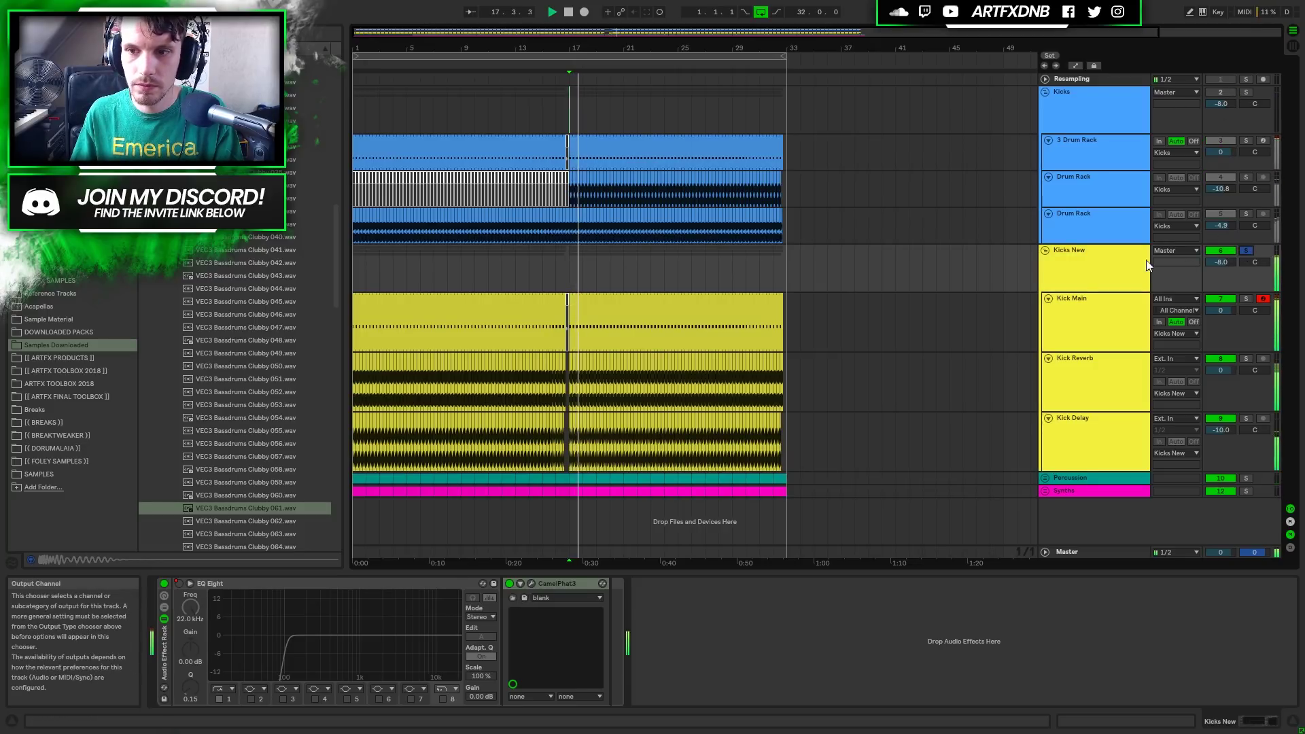
click(1100, 319)
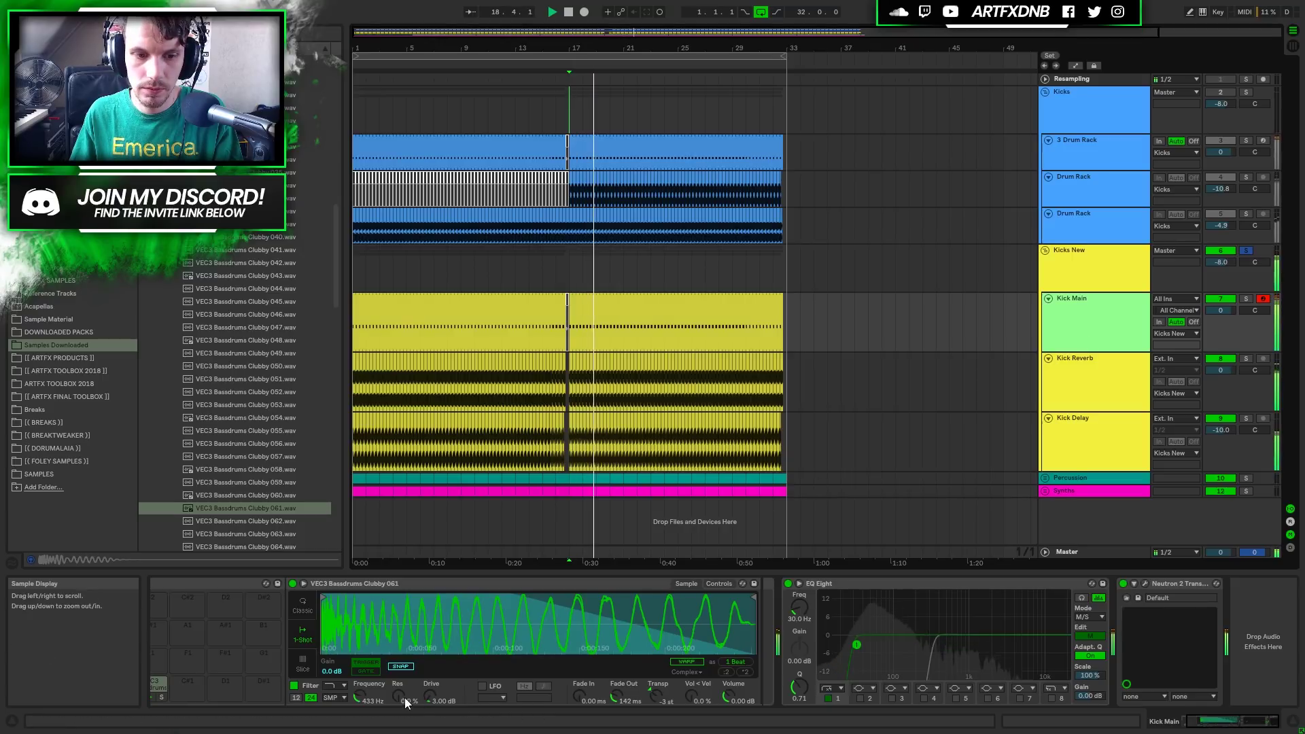
key(space)
Try the PRD filter circuit in Kick Main's Simpler and audition the result.
click(344, 697)
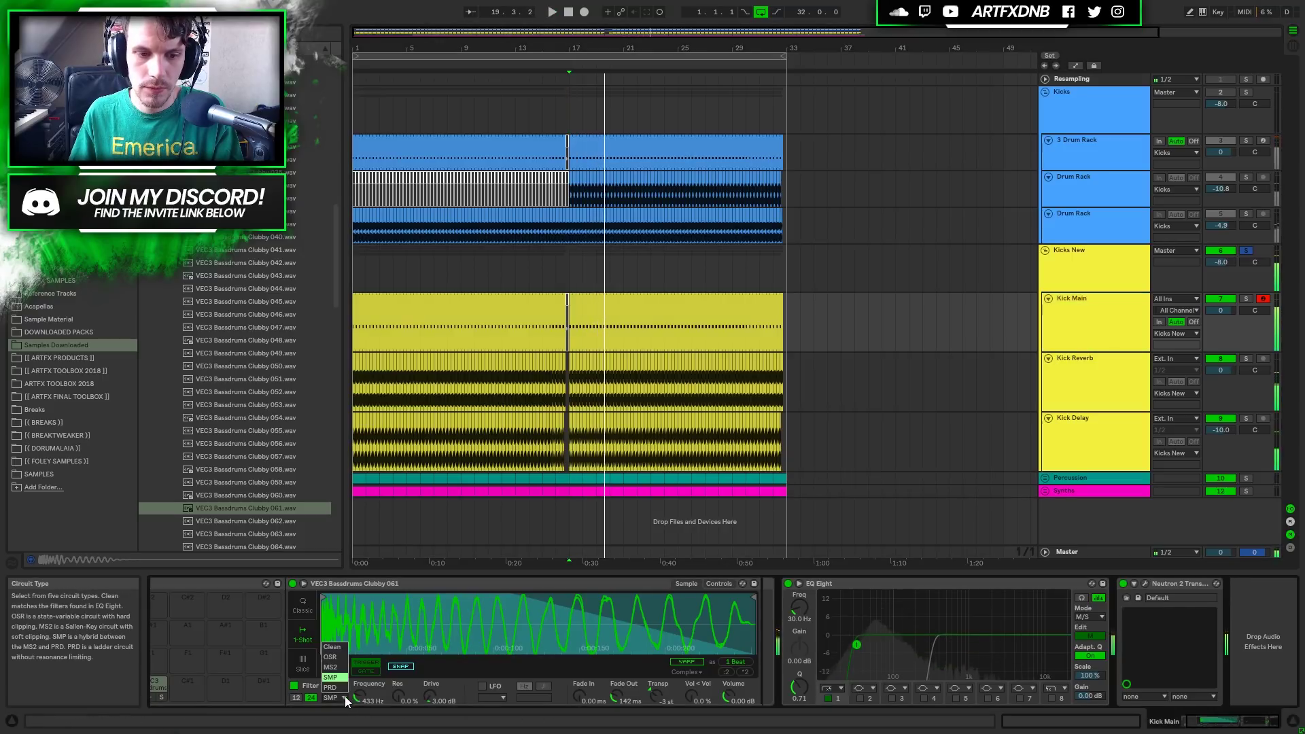
click(343, 691)
key(space)
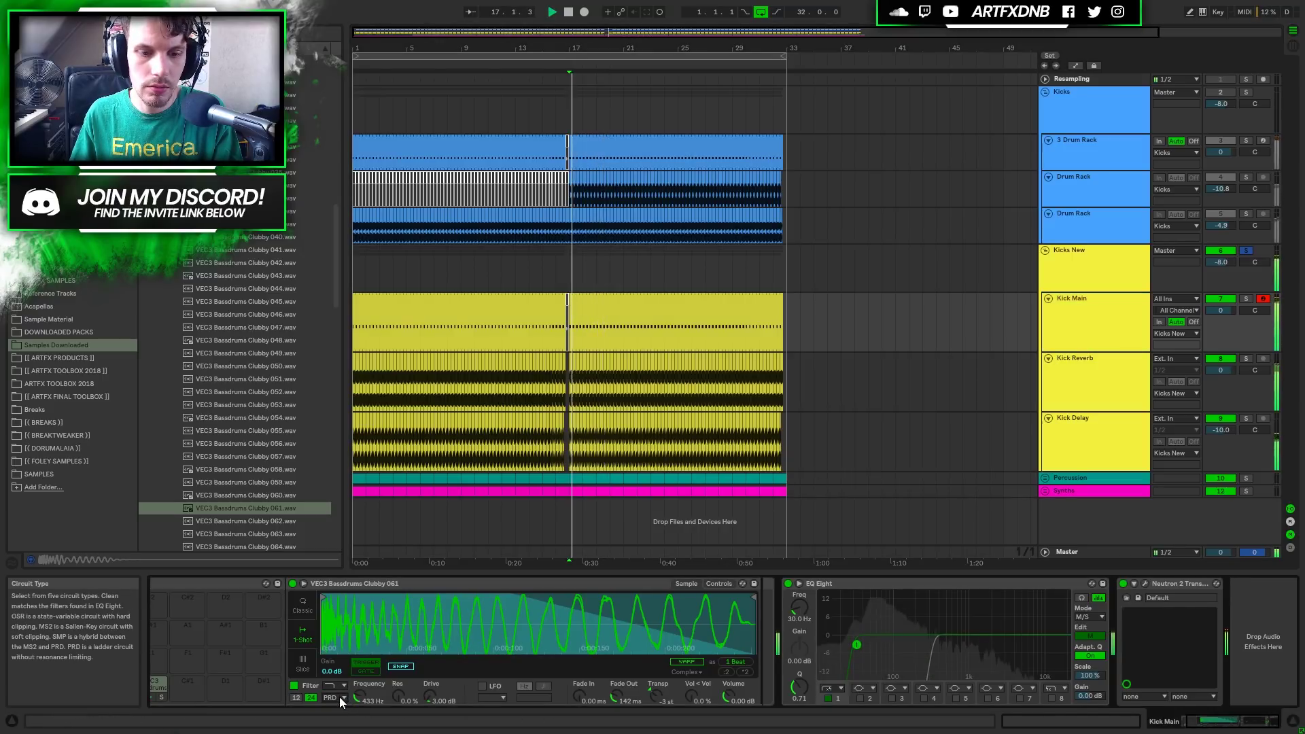
key(space)
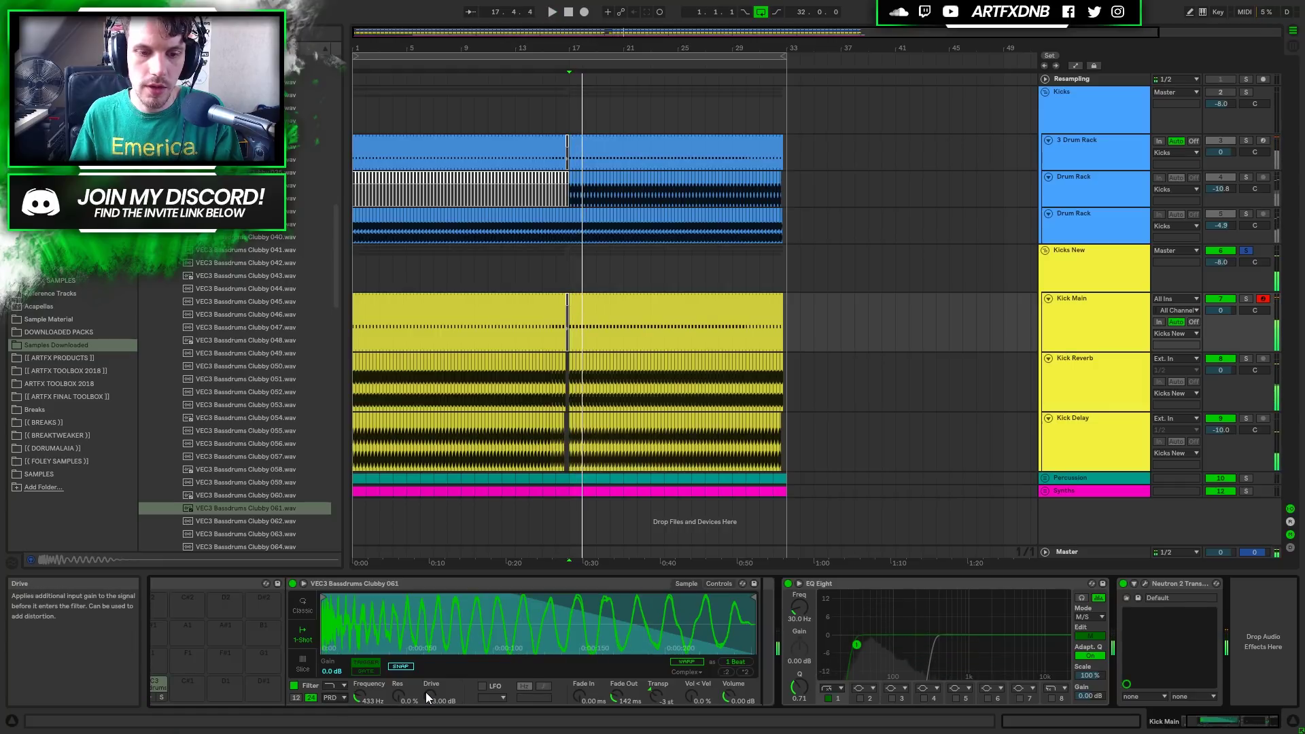
Try a filter drive of 5.00 dB in Kick Main's Simpler while auditioning, then restore it to 3.00 dB.
drag(429, 697, 426, 692)
key(space)
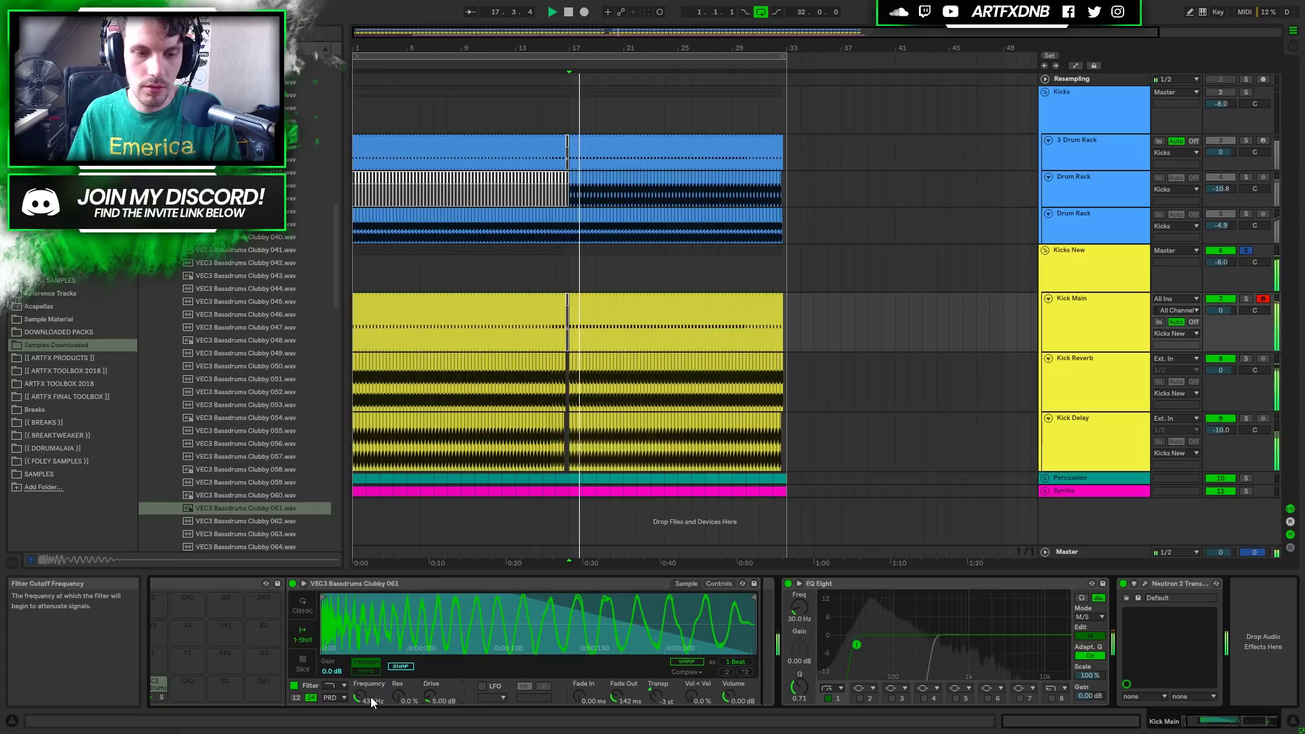
key(space)
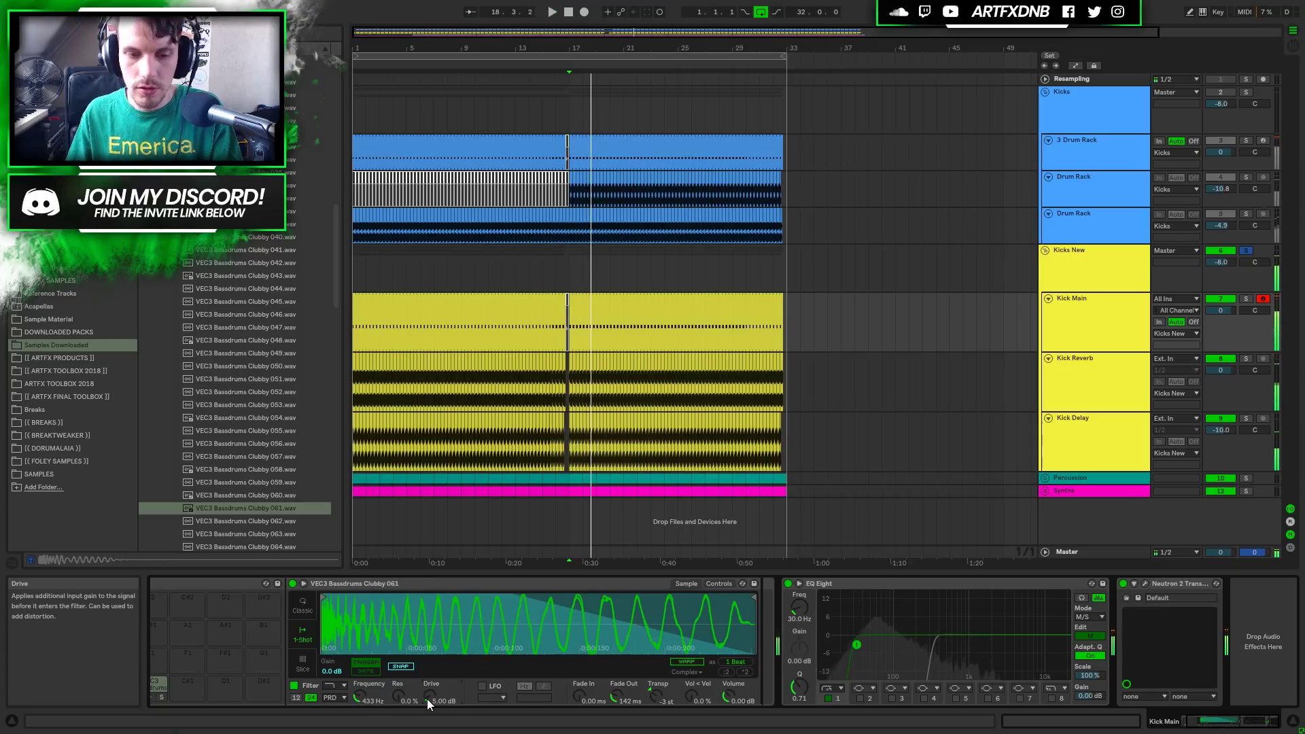
key(space)
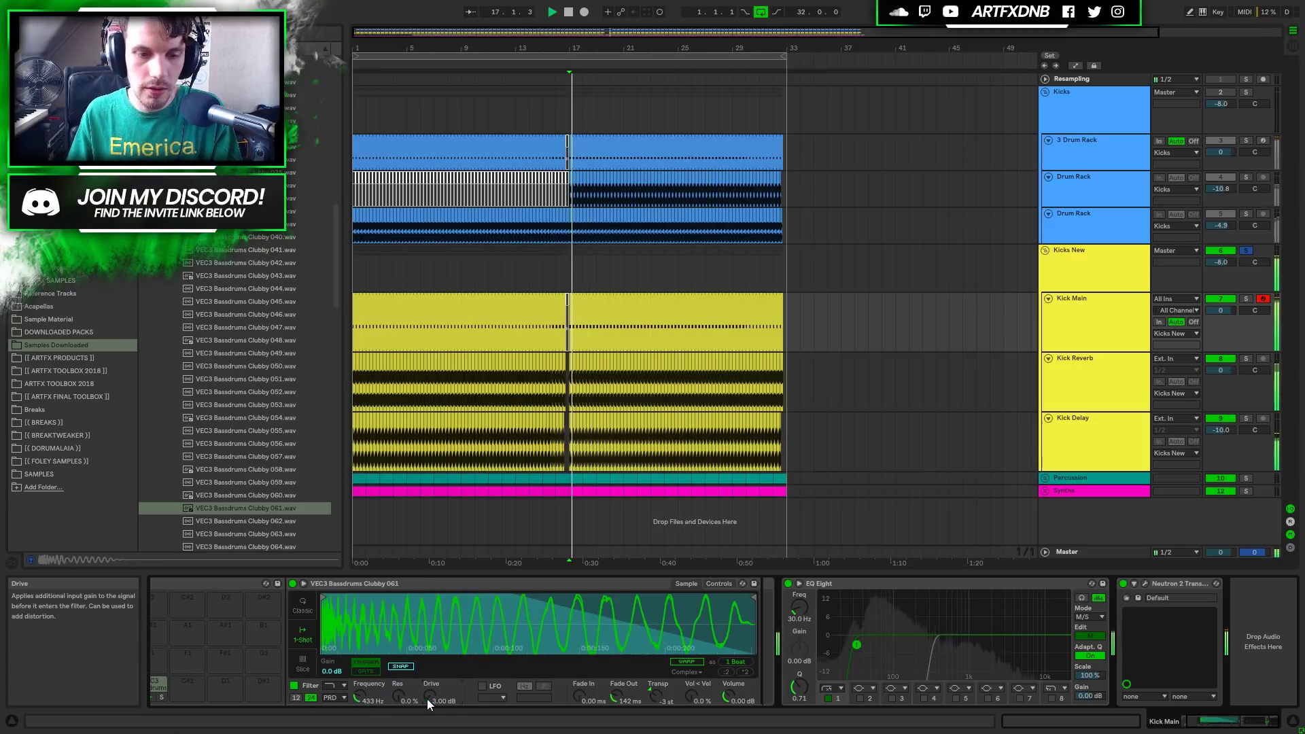
Set Kick Main's Simpler filter circuit type to OSR and audition the group.
click(333, 697)
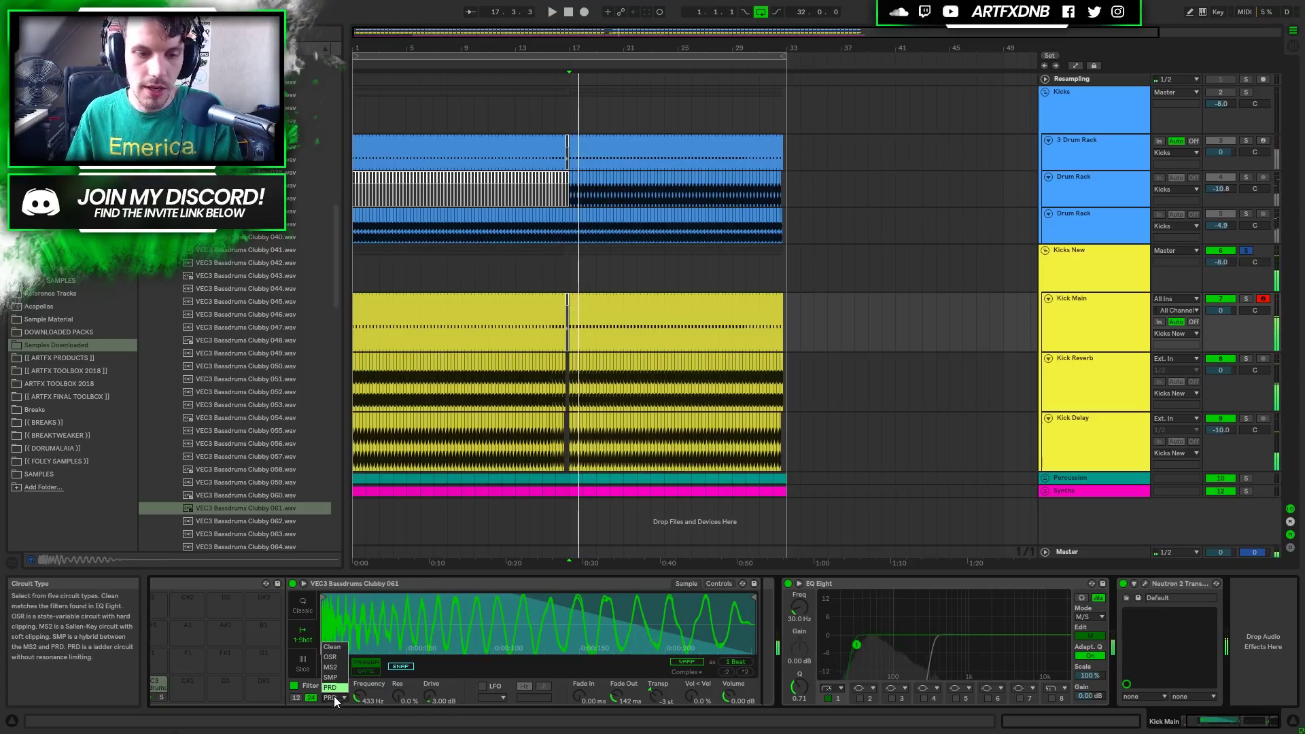
click(341, 657)
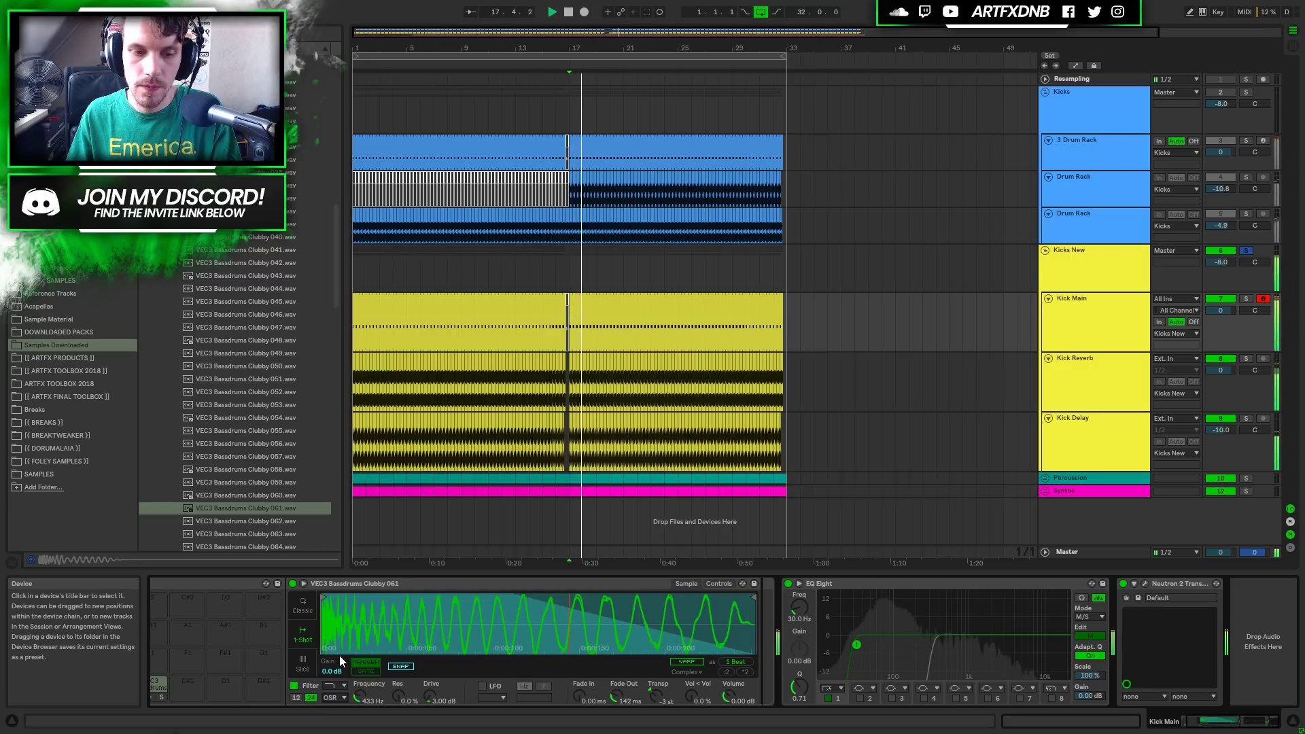
key(space)
key(space)
key(space)
Fold the Kicks New group, solo the reactivated Kicks group instead, and place the insert mark at bar 17.
click(1246, 251)
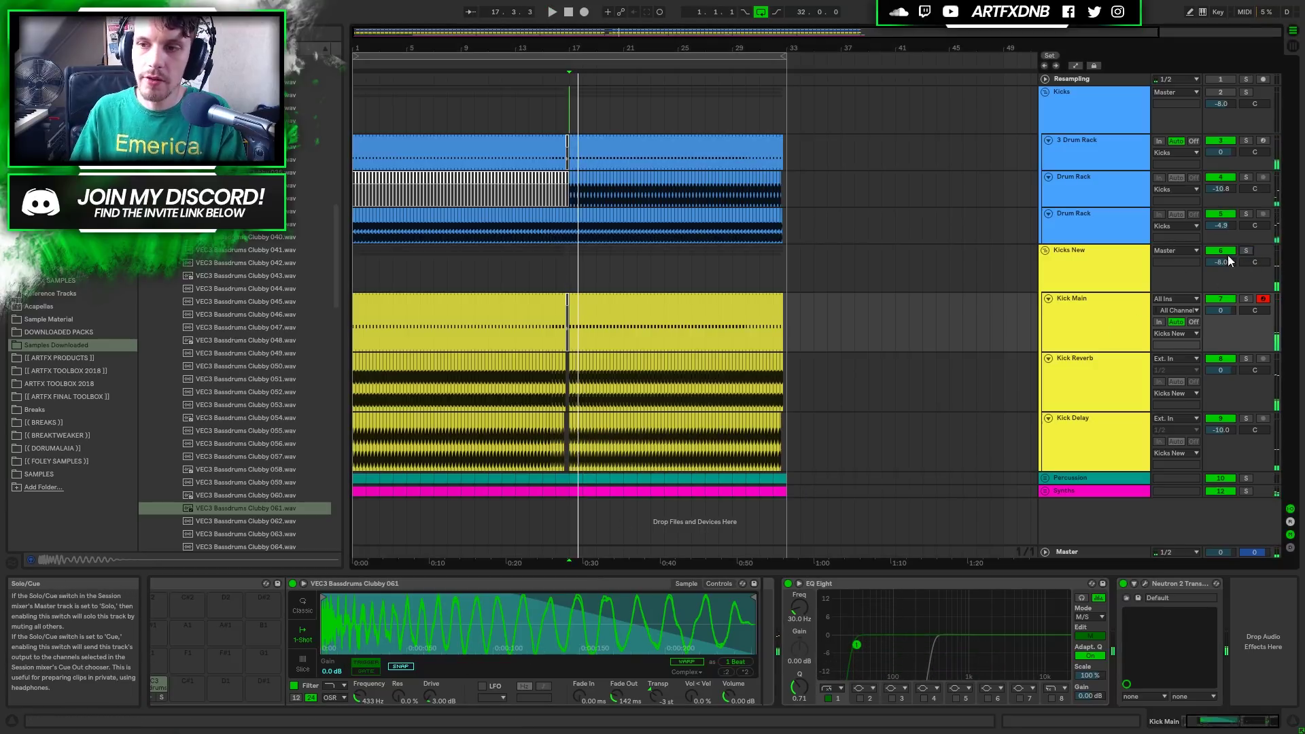
click(1045, 250)
click(1079, 101)
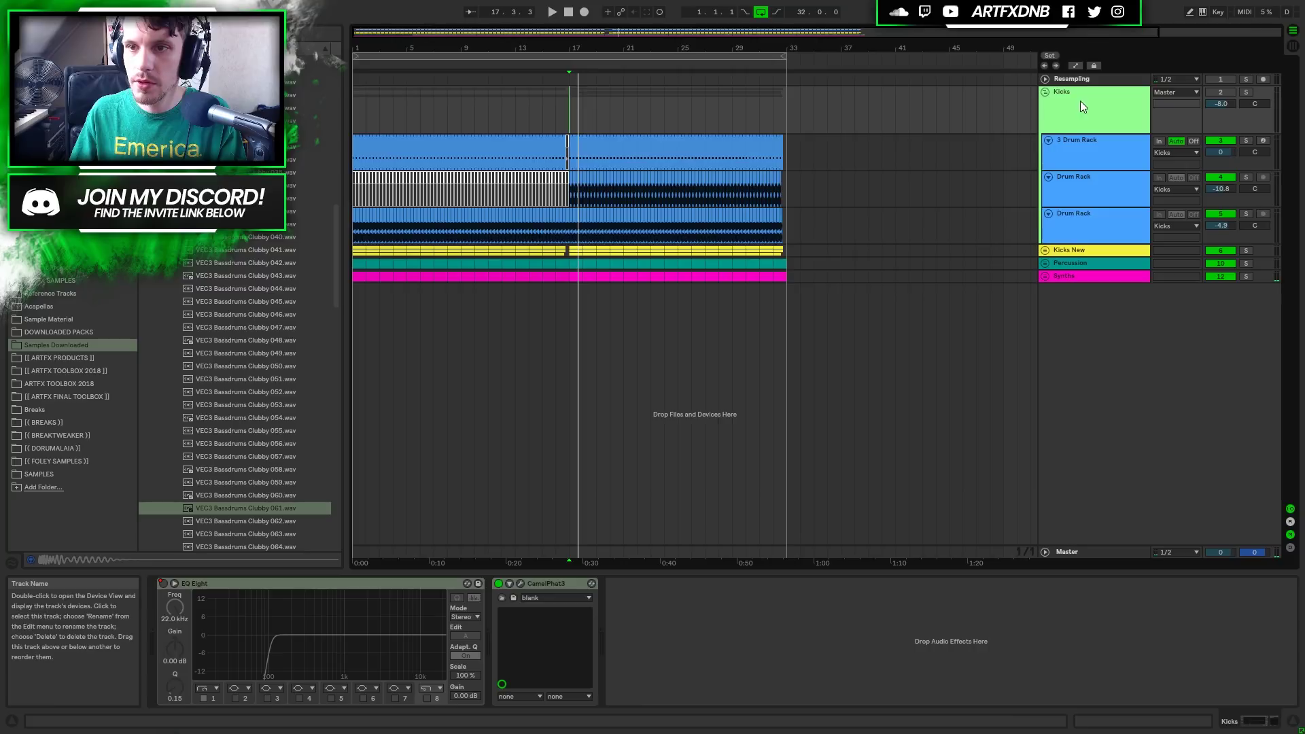
click(1220, 92)
click(1246, 92)
click(565, 92)
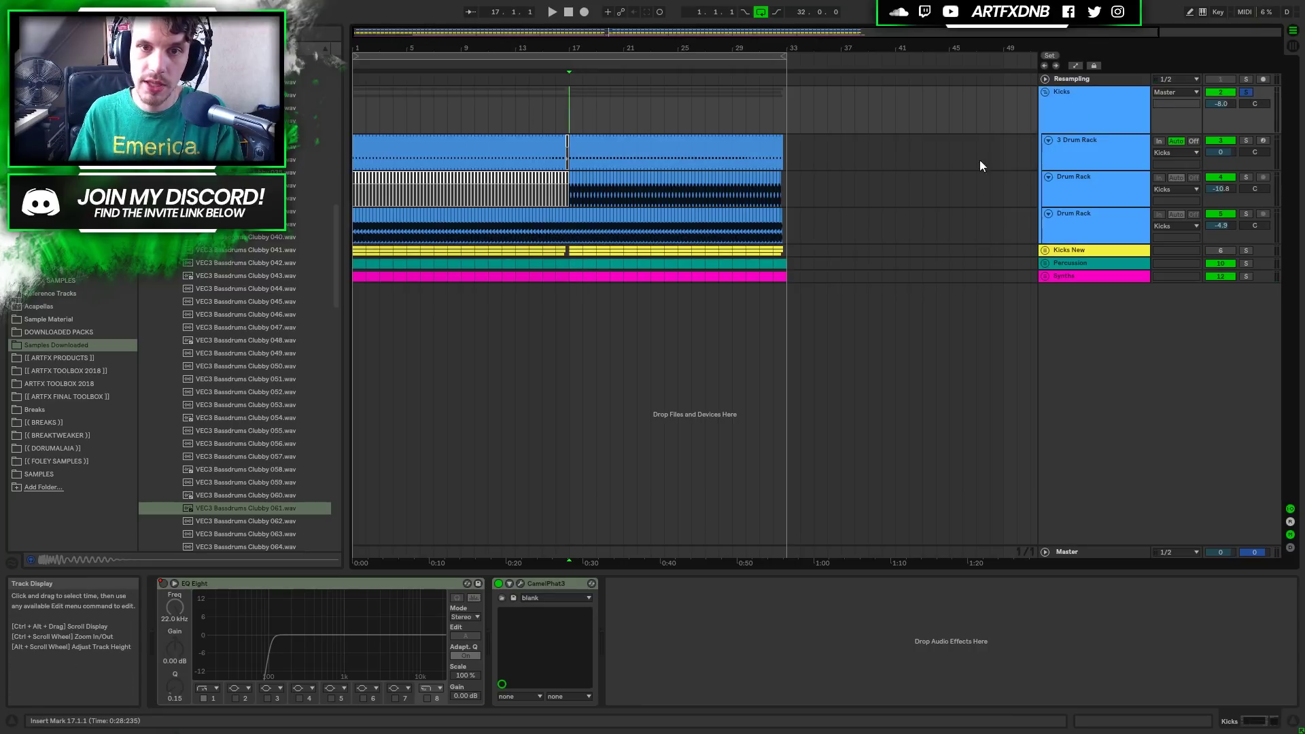
Solo the 3-Drum Rack track and show the Controls page of its Techno Kick 24 Simpler.
click(1087, 143)
click(1245, 141)
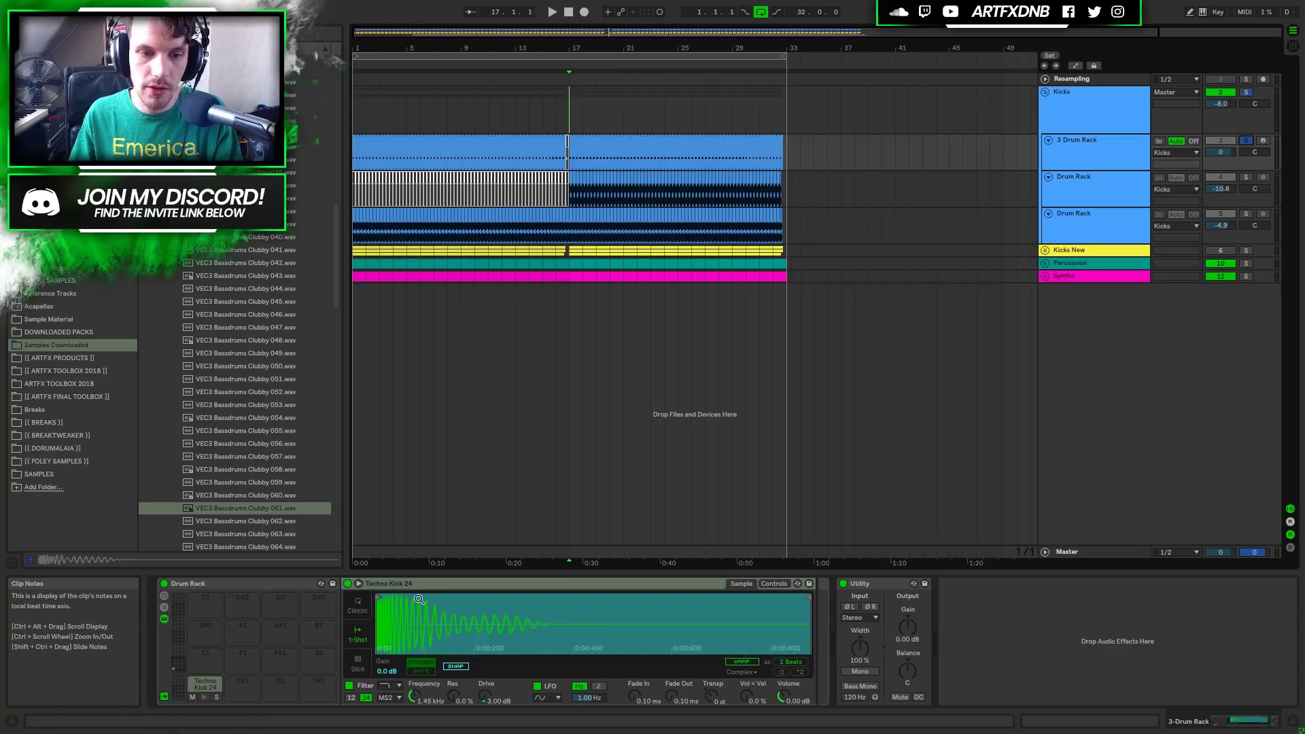
click(773, 583)
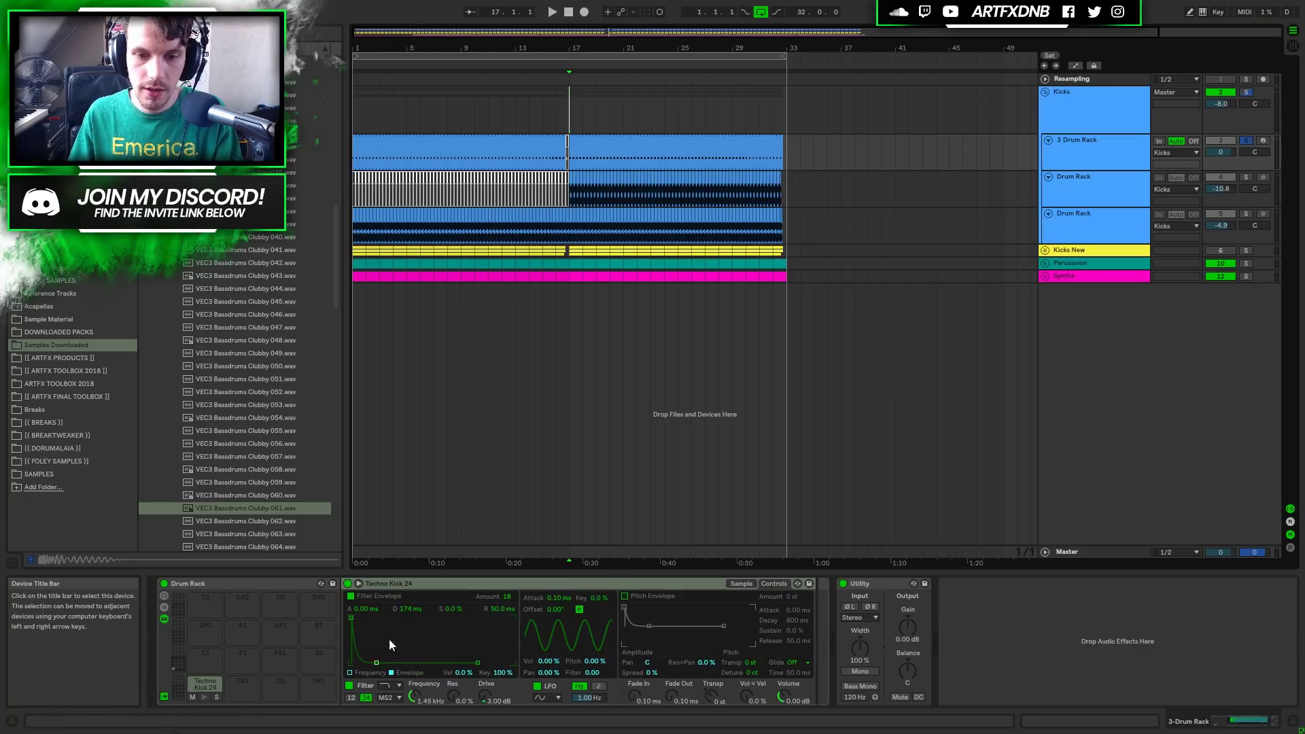
Audition Techno Kick 24 with its filter envelope and filter switched off, then restore both and unsolo 3-Drum Rack.
click(351, 596)
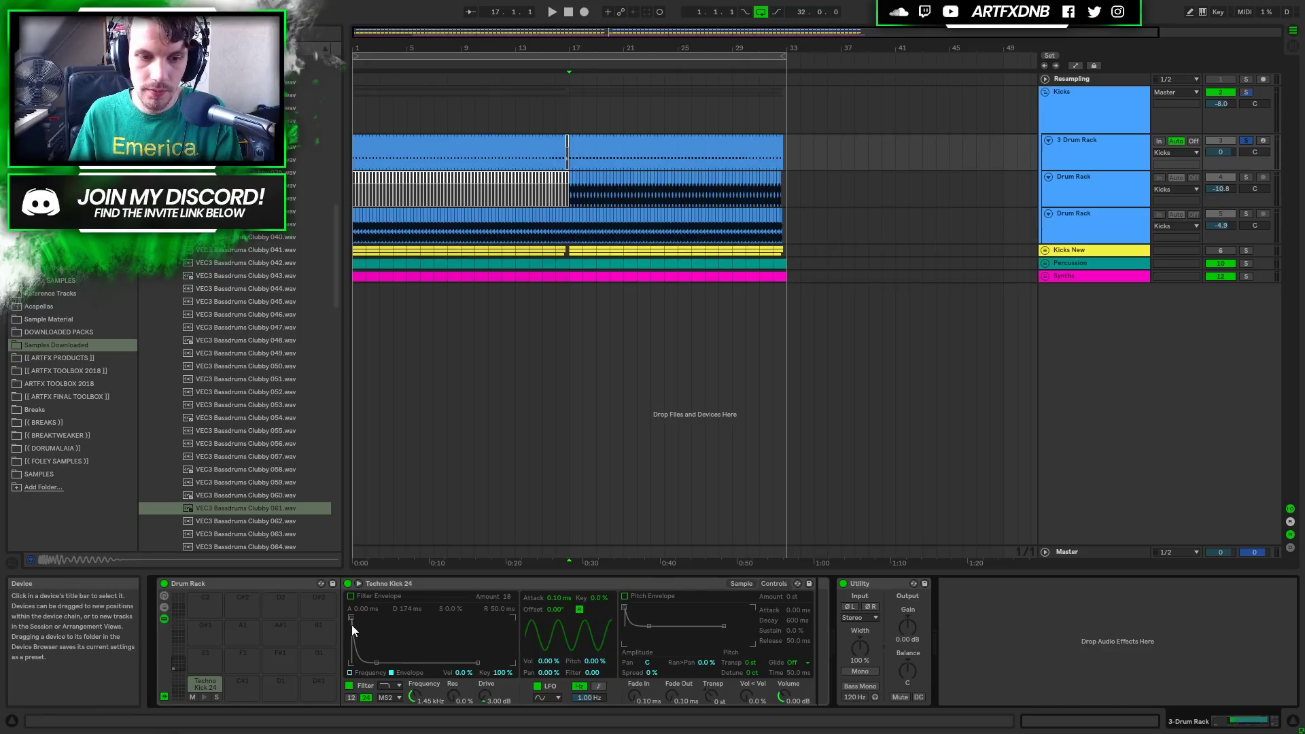
click(349, 685)
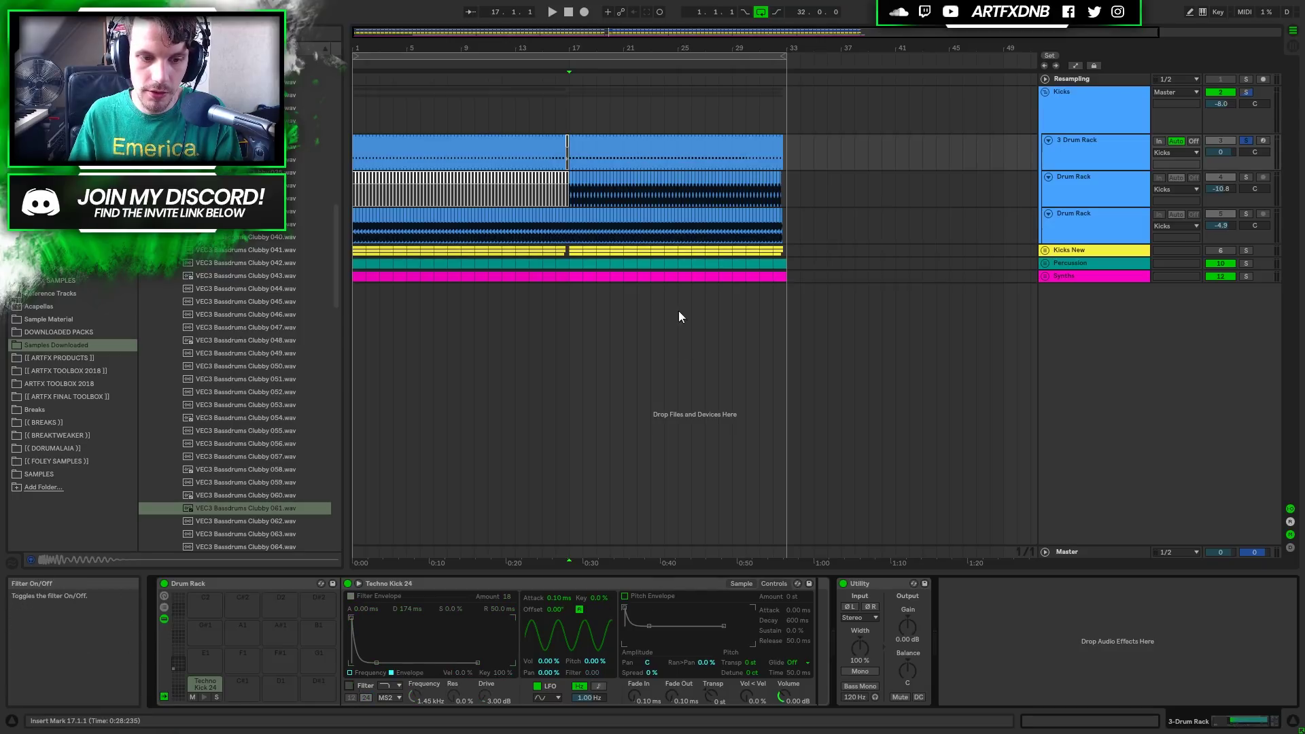
key(space)
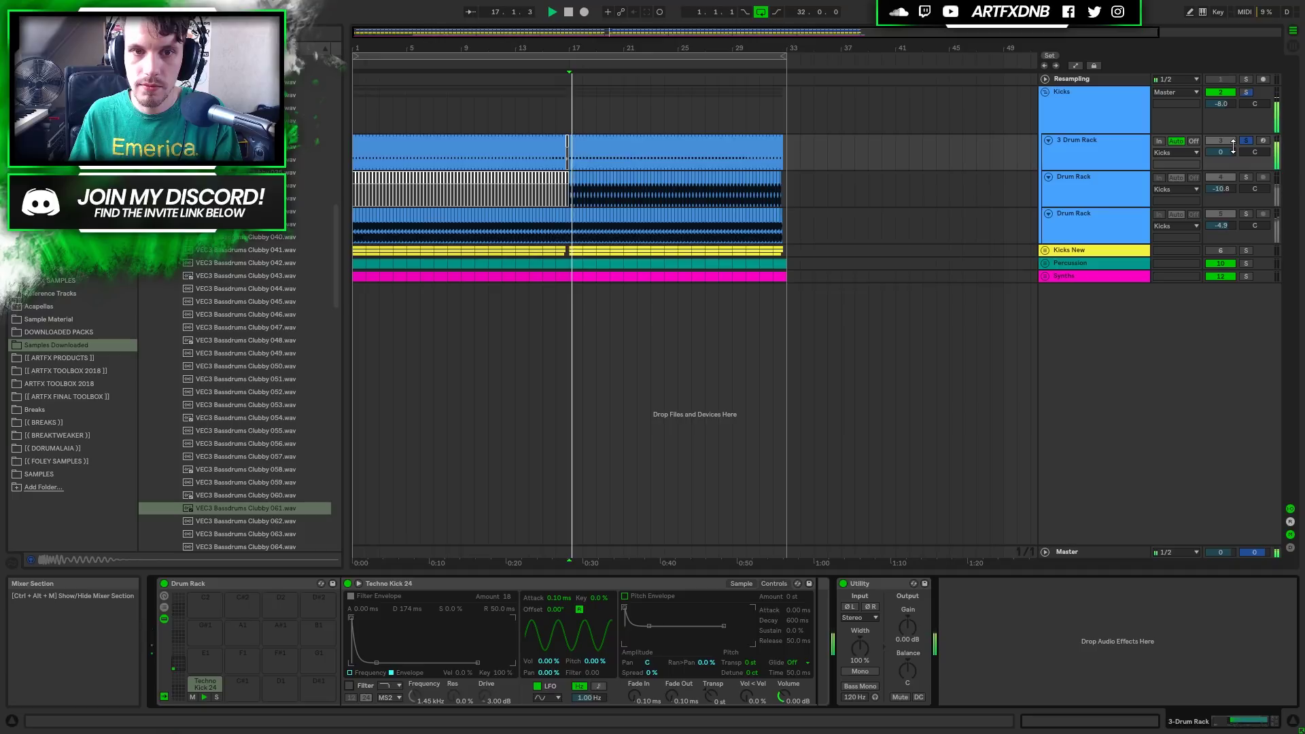
click(349, 685)
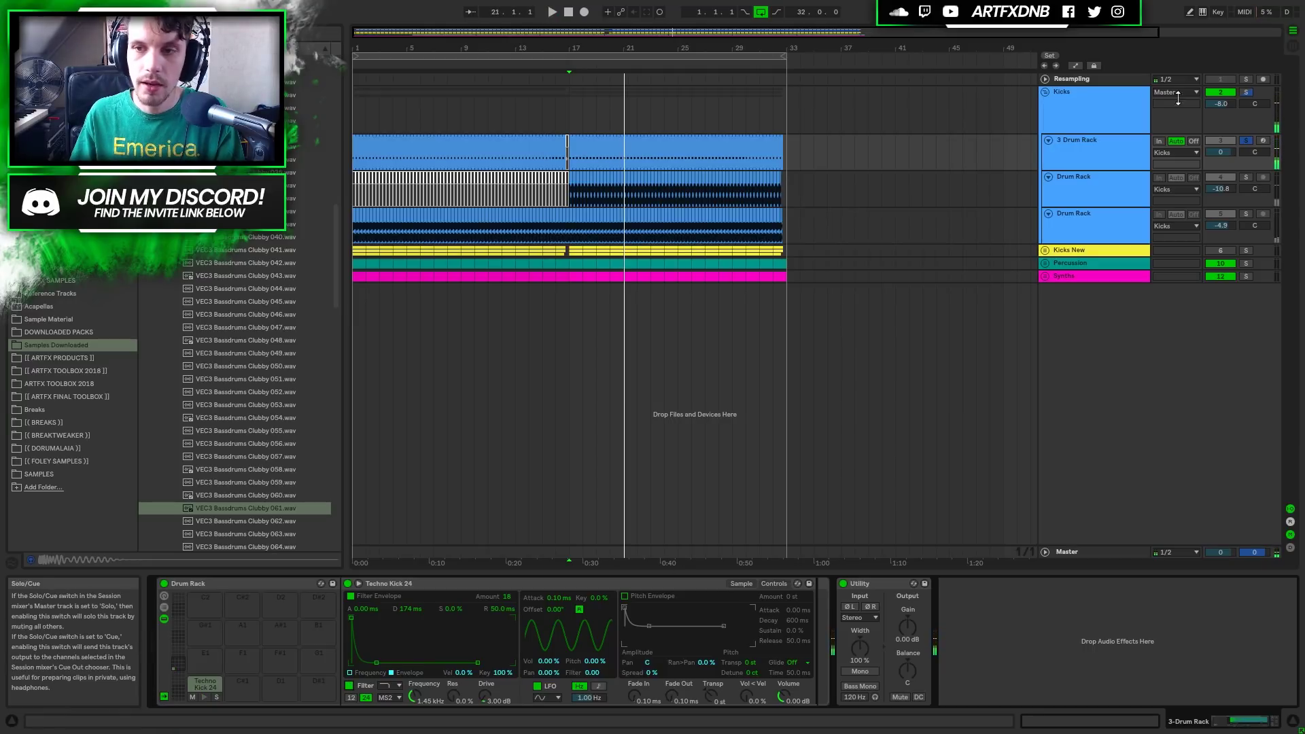
click(1250, 94)
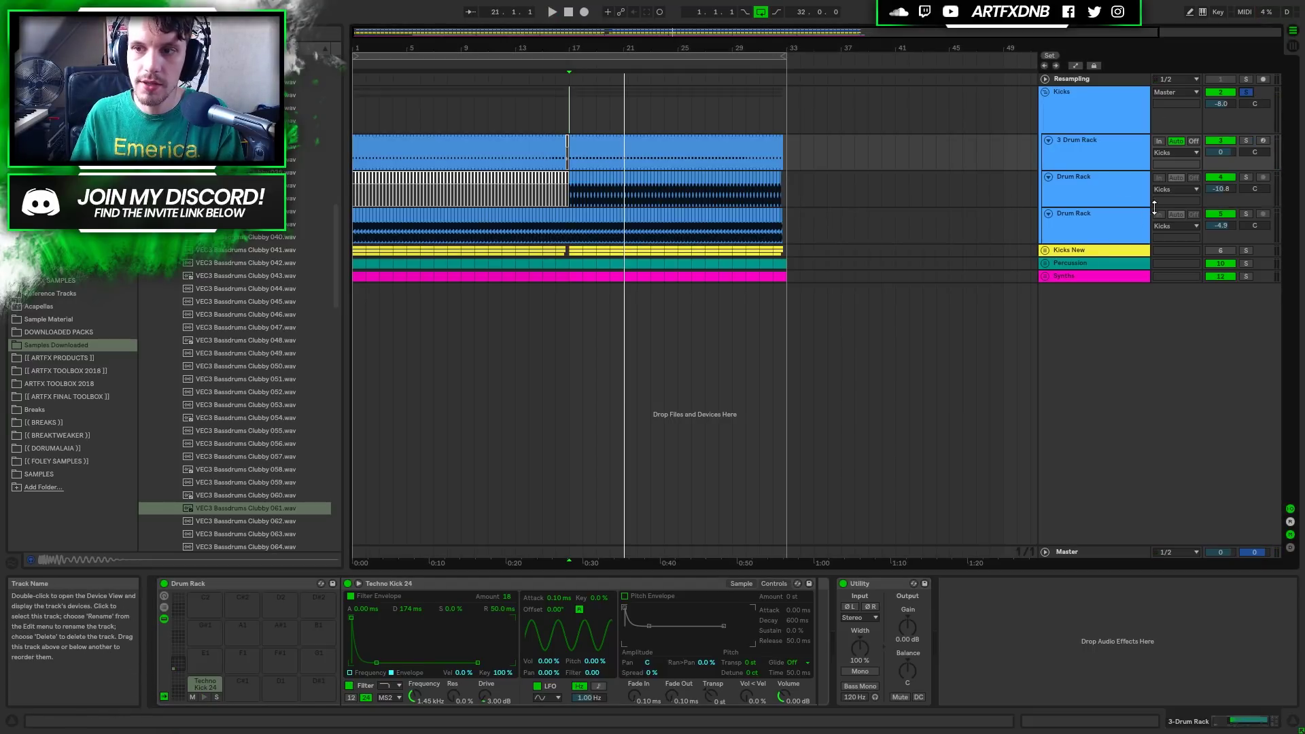
Audition the soloed Drum Rack track directly below 3-Drum Rack from bar 17, then play the whole Kicks group.
click(549, 105)
click(1079, 186)
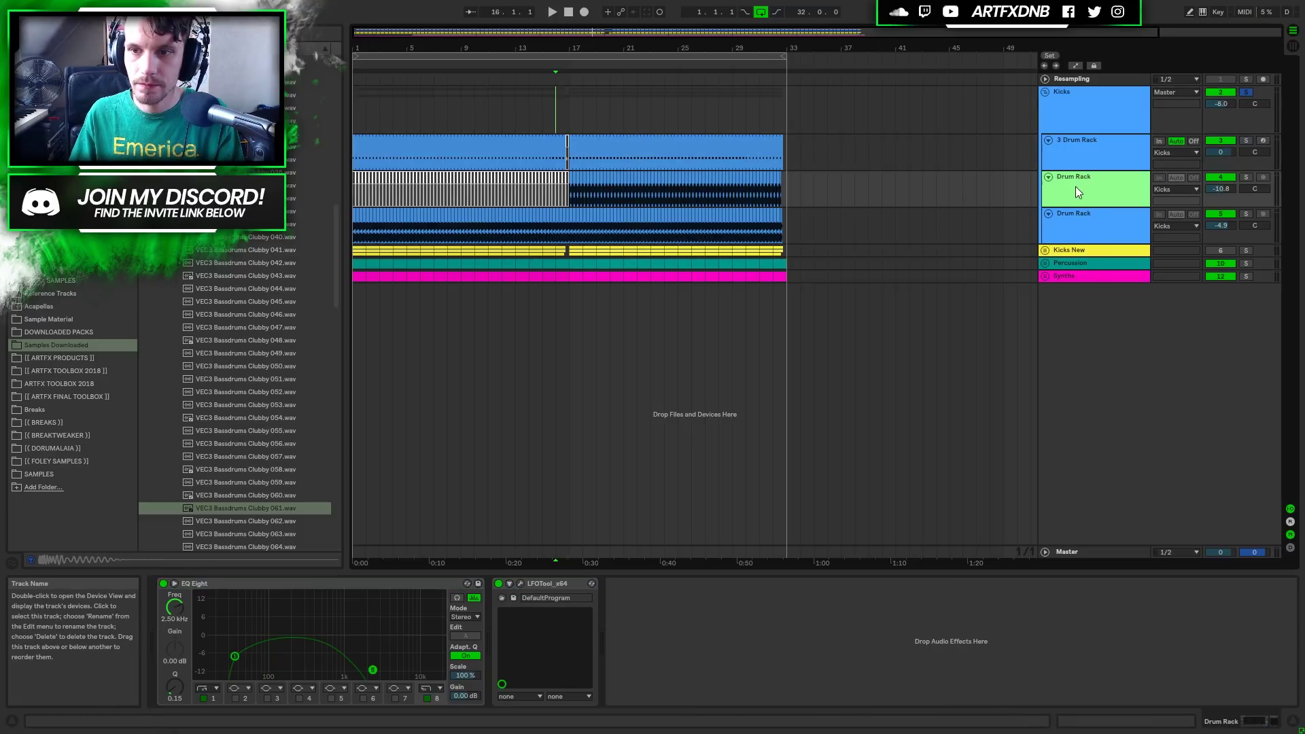
click(1049, 177)
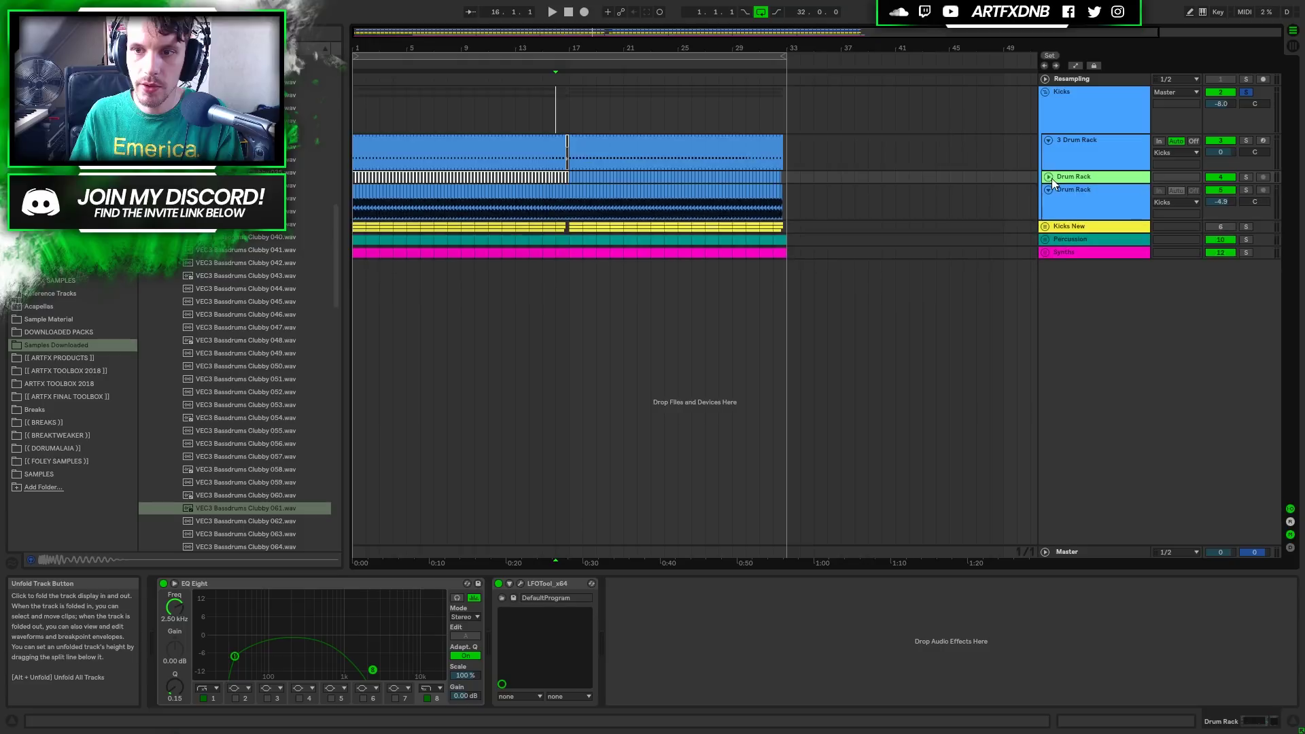
click(1049, 176)
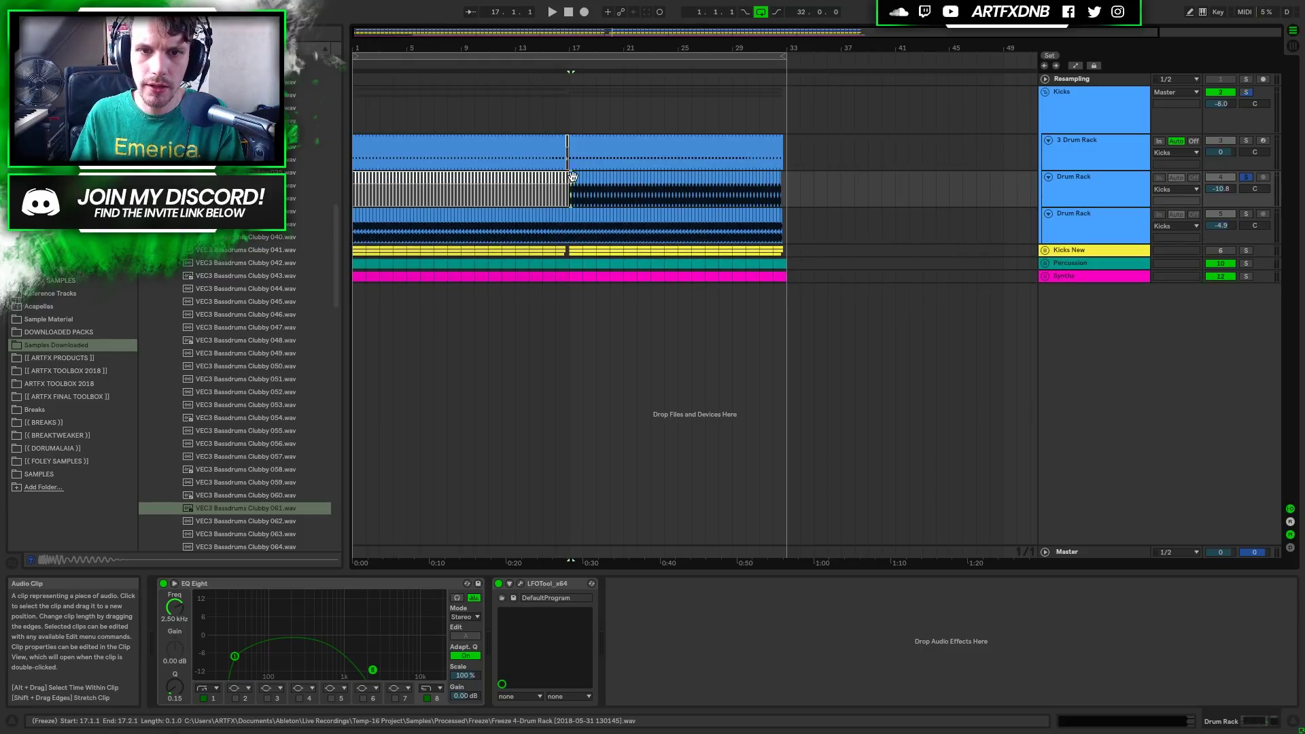
key(space)
key(space)
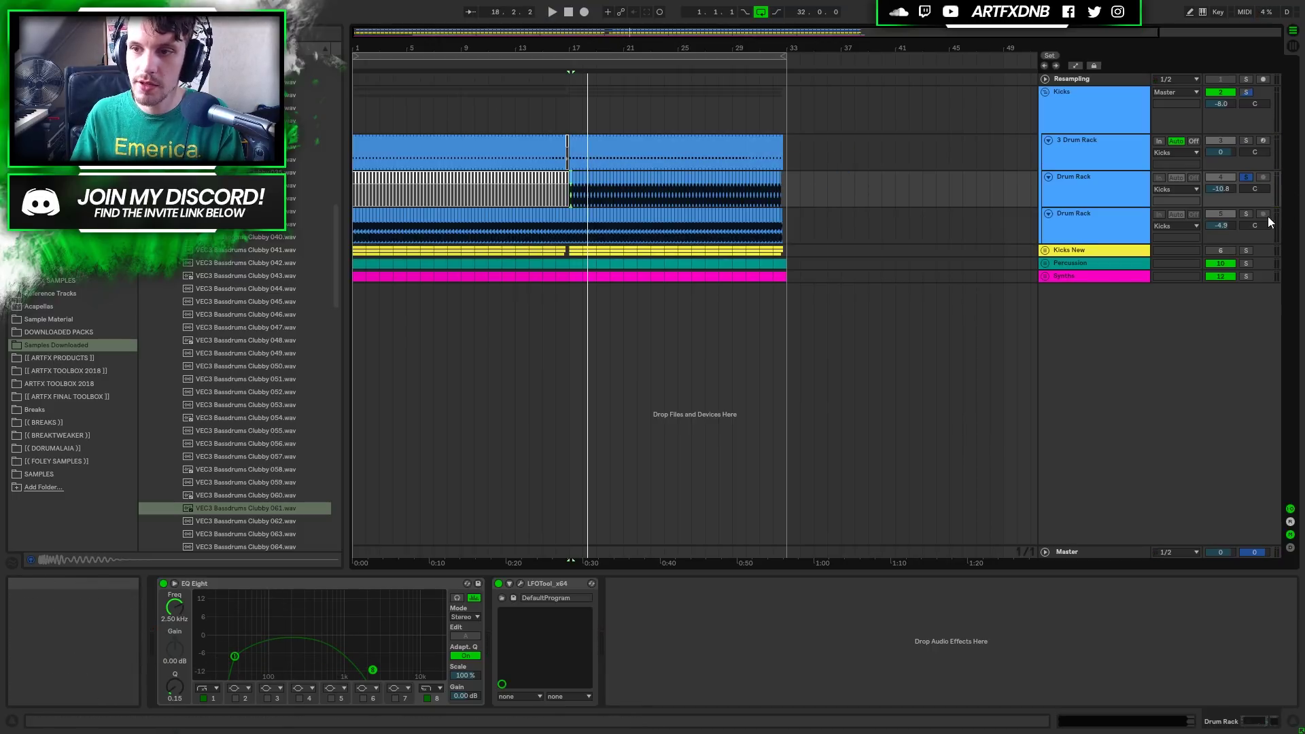
click(1246, 93)
key(space)
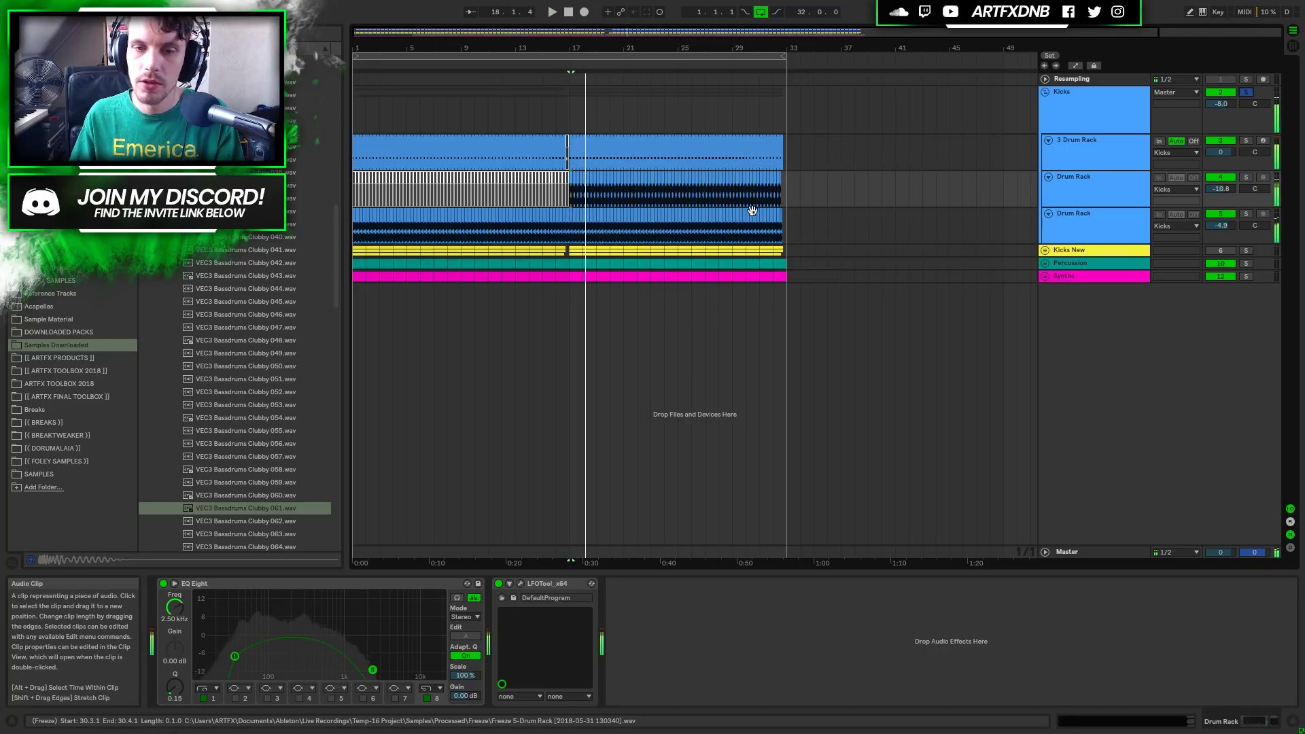
Audition the lowest Drum Rack track of the Kicks group in solo, then clear the solos on that track and the group.
key(space)
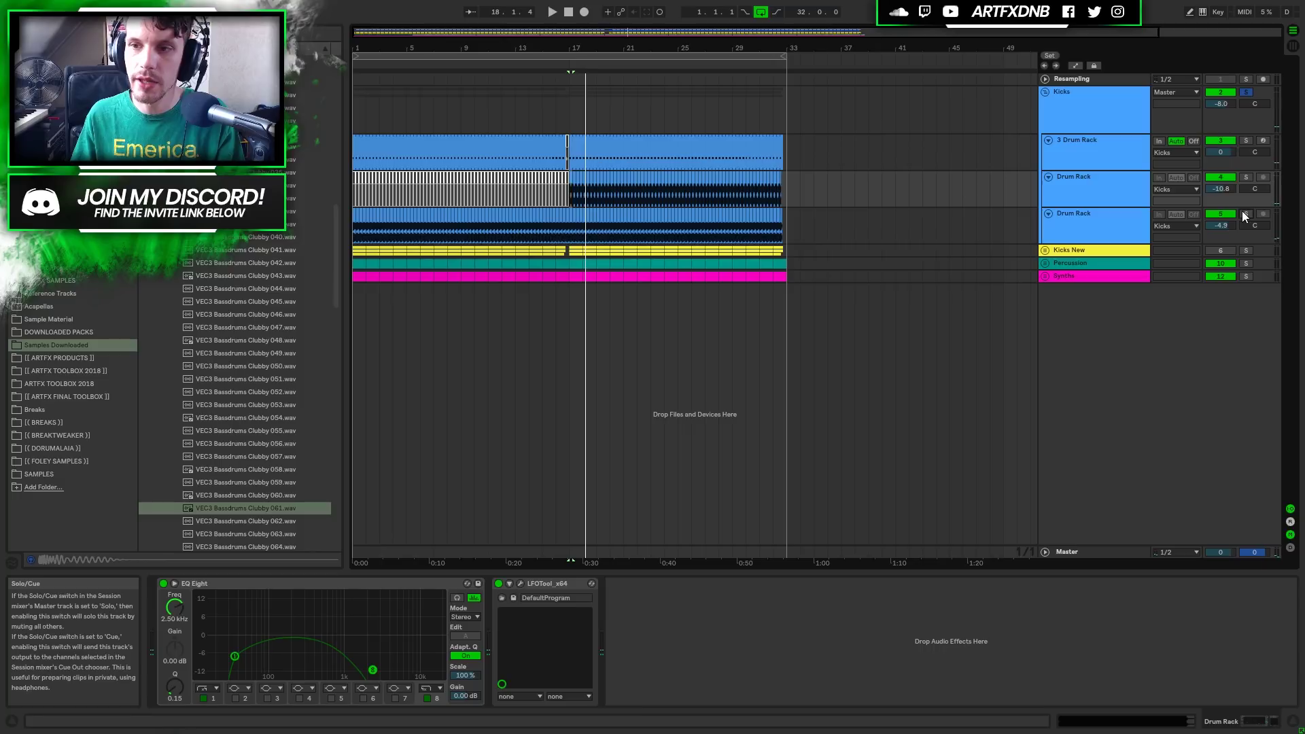
click(1245, 215)
key(space)
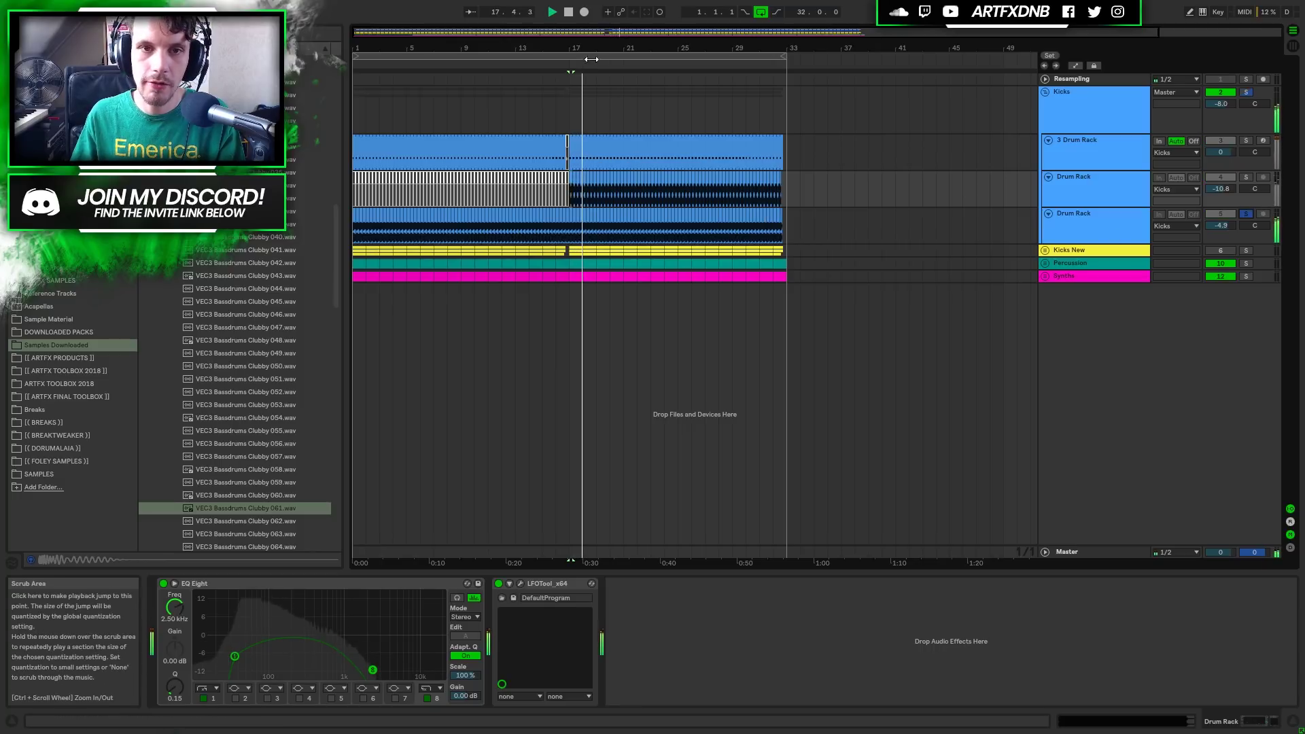
click(1246, 93)
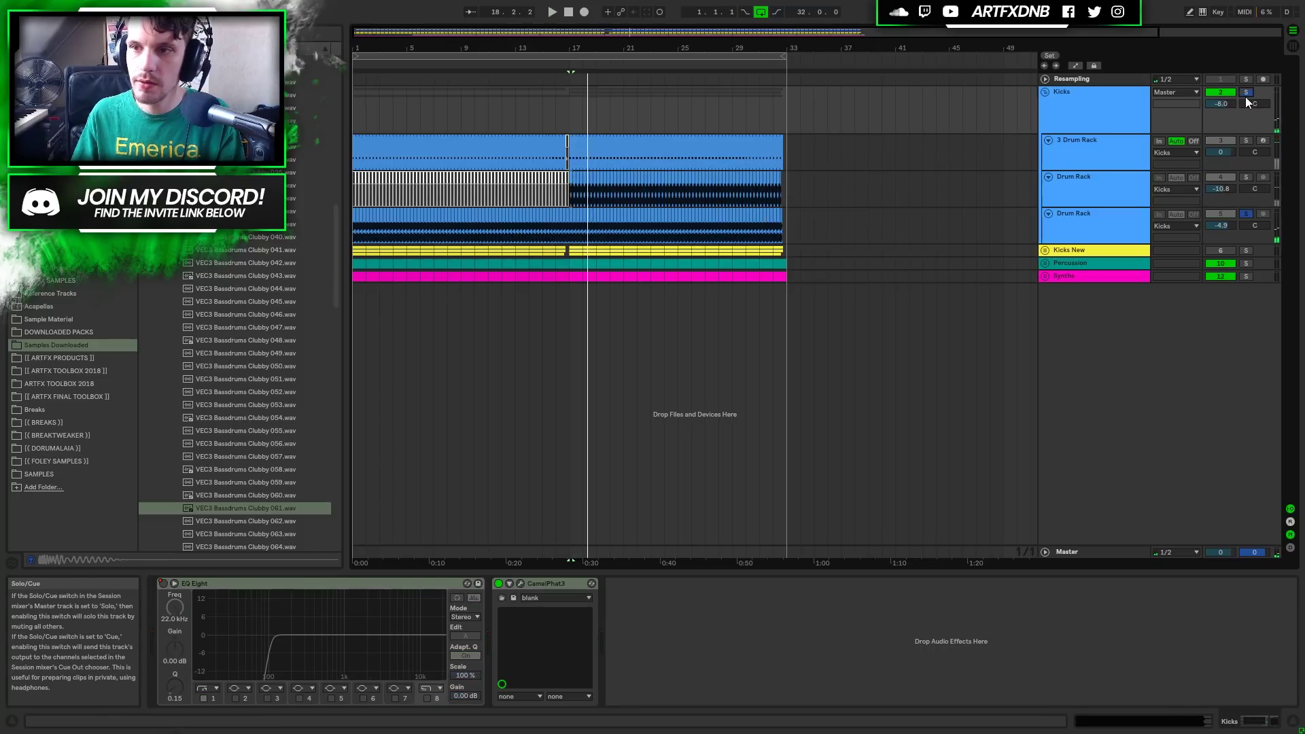
click(1248, 93)
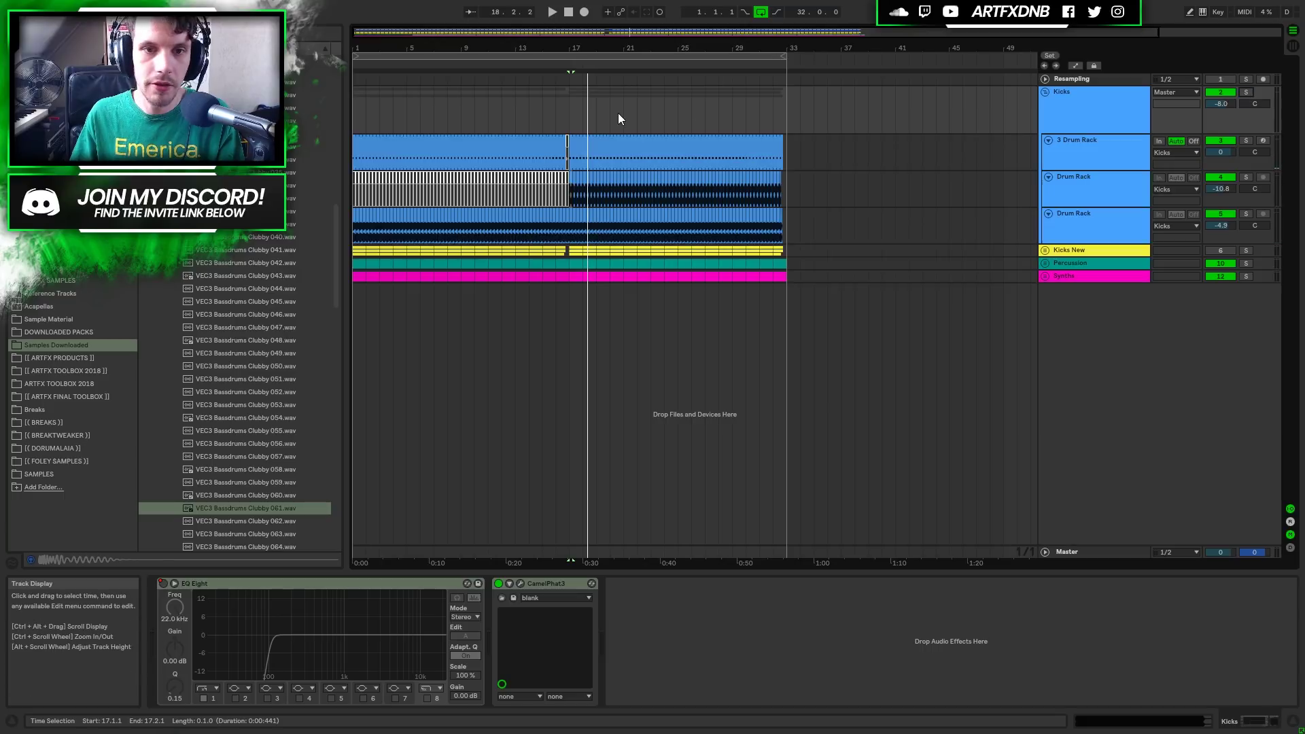
Return the insert mark to the very start of the arrangement, at 1.1.1.
click(1060, 250)
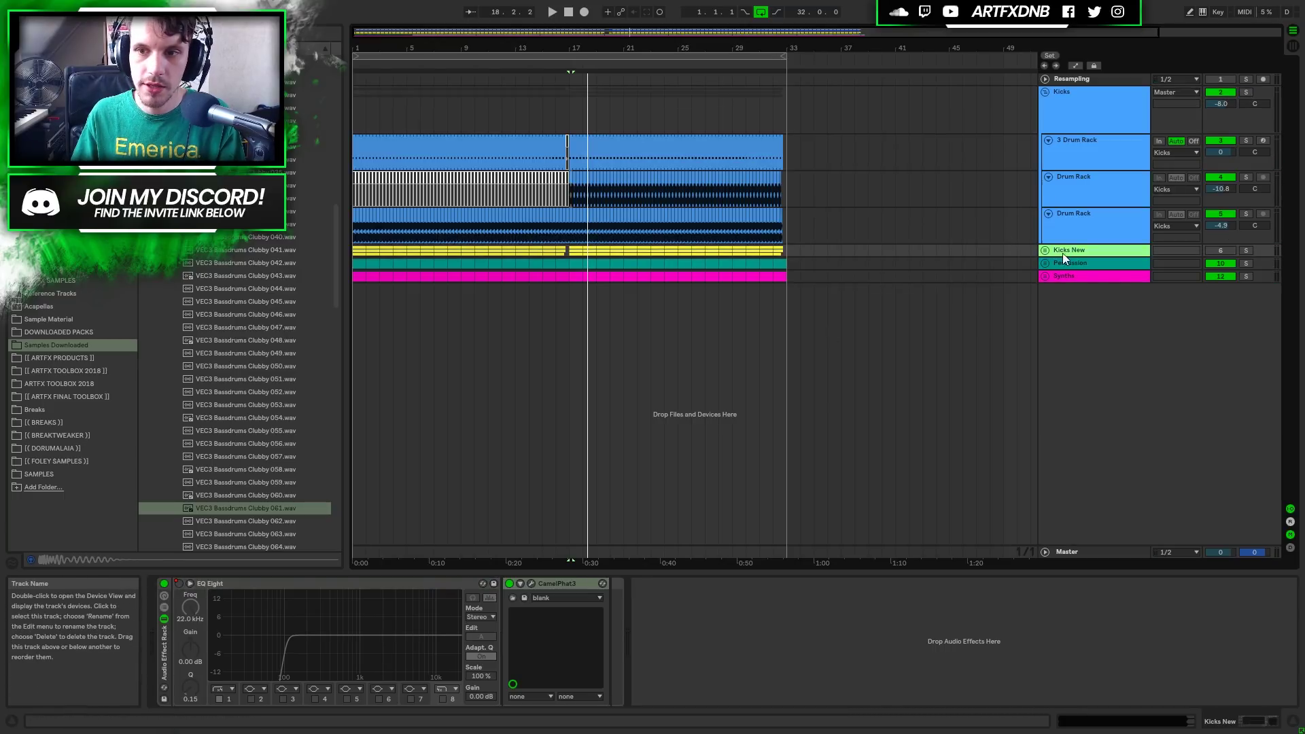
click(560, 96)
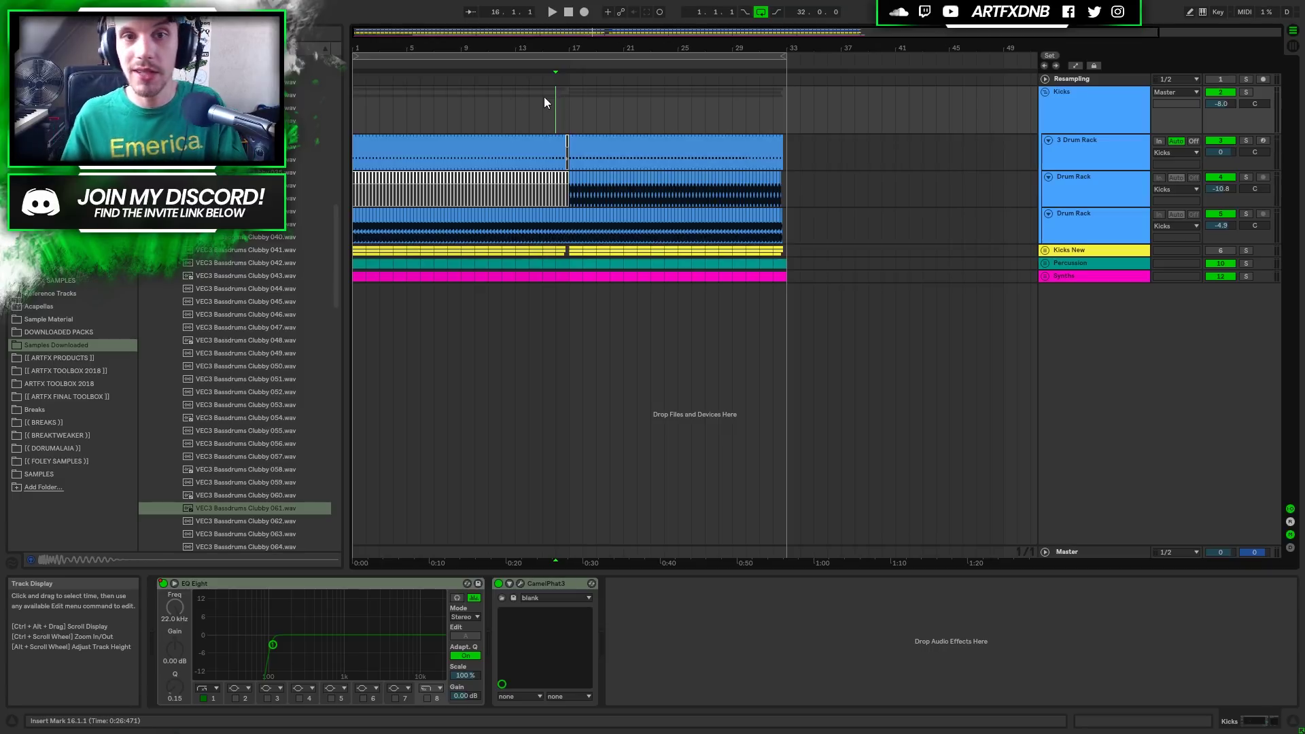
key(Left)
key(Home)
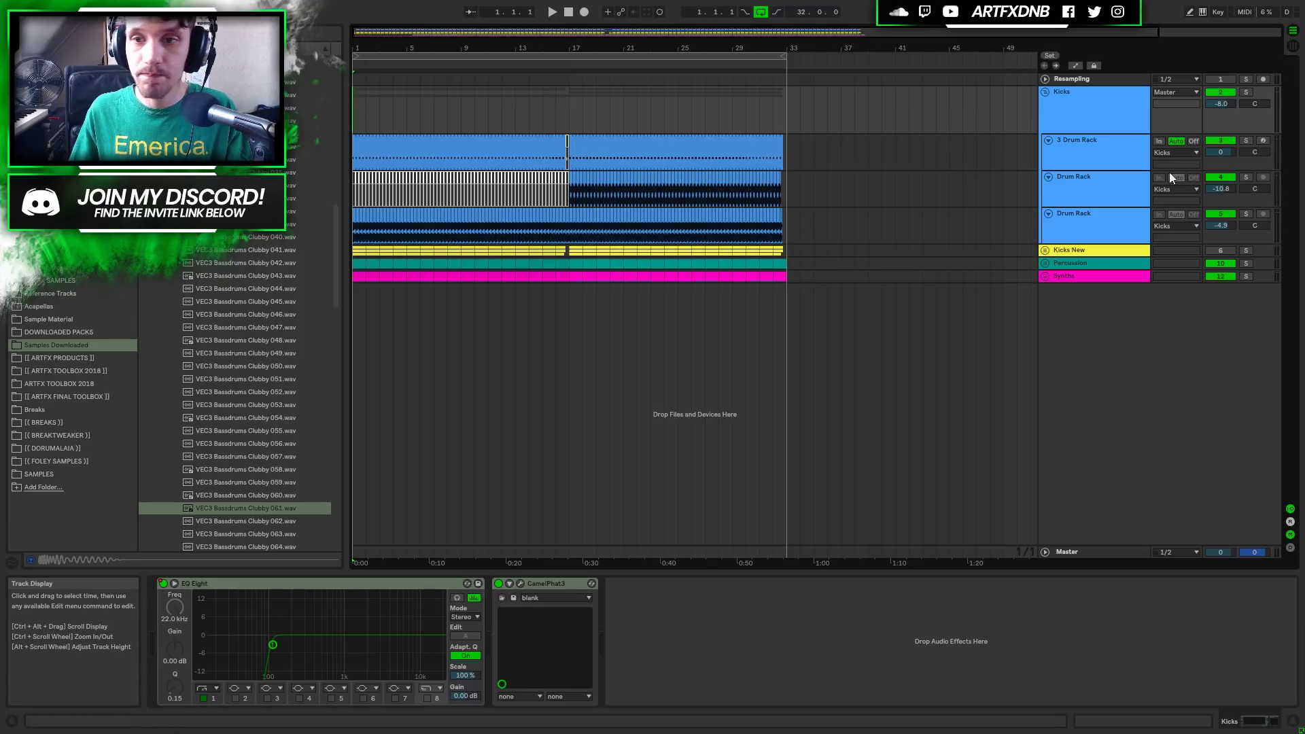
Inspect the device chains of 3-Drum Rack, the Kicks group and the Master track, ending on the Master's Auto Filter.
click(1131, 154)
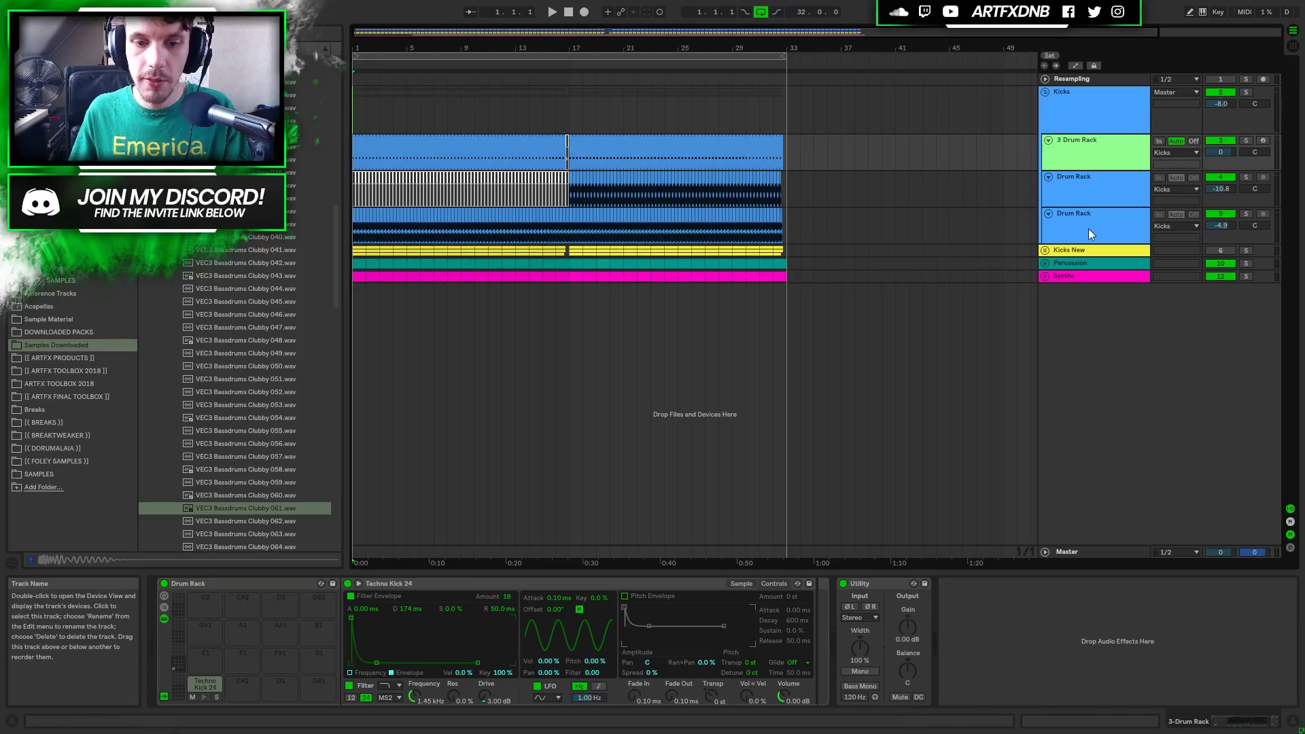
click(1098, 101)
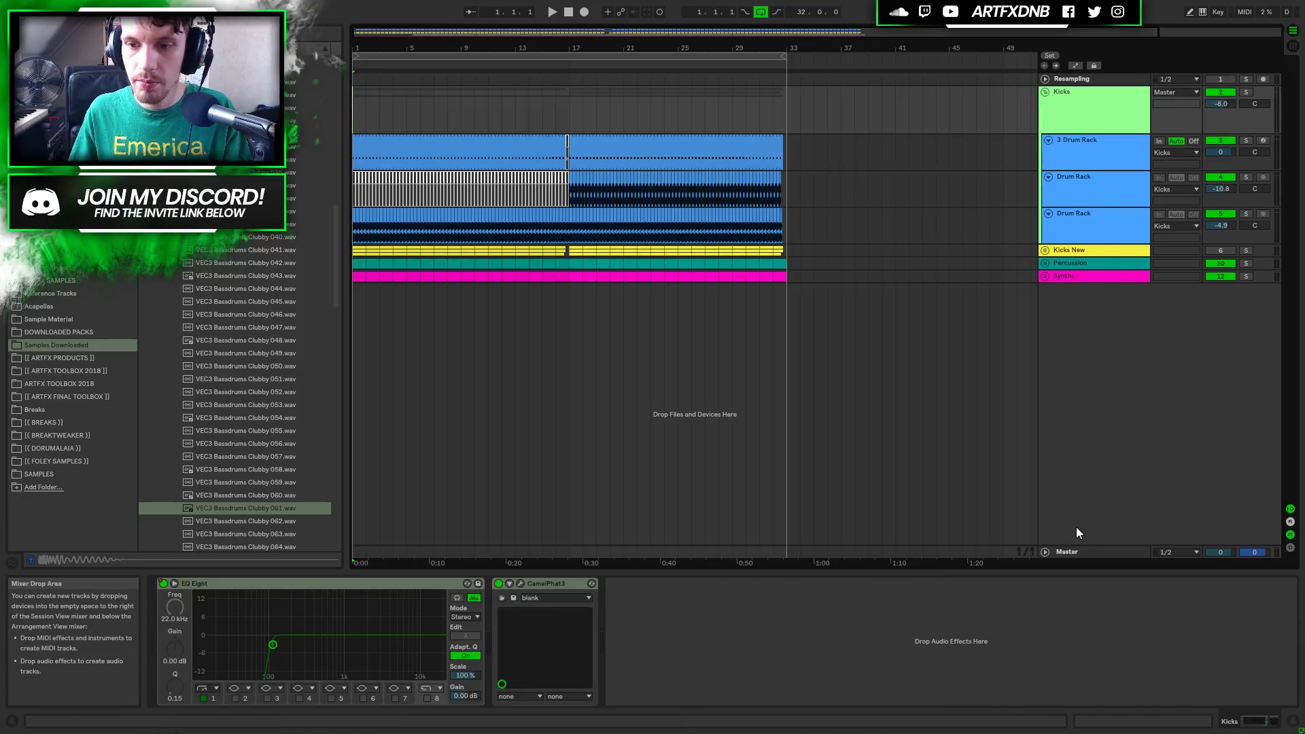
click(1075, 553)
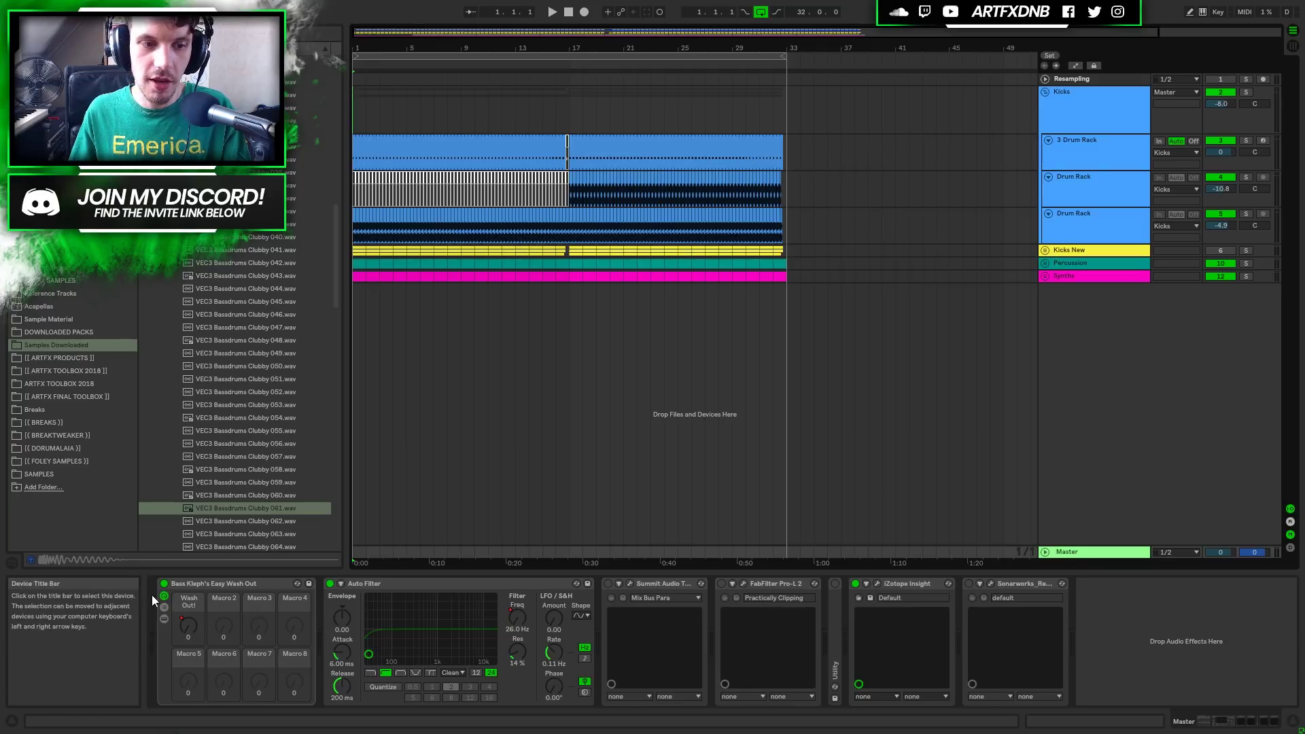
click(231, 583)
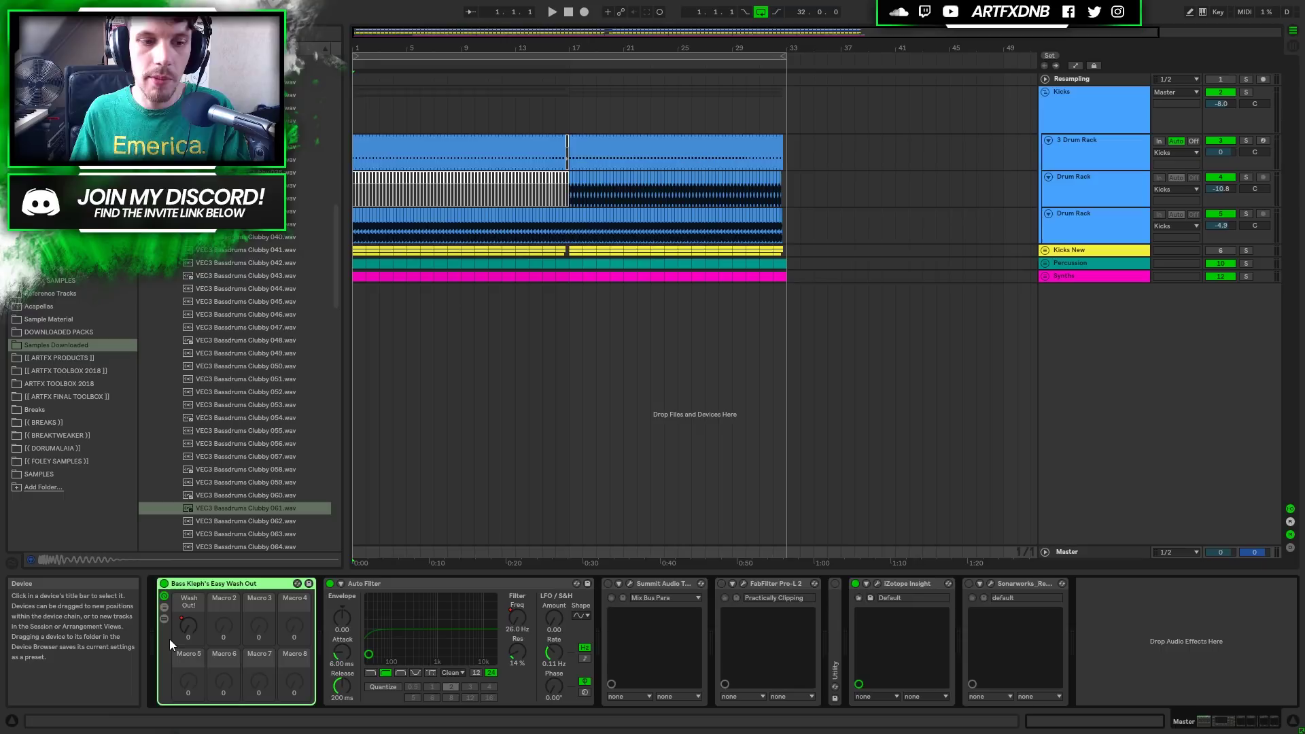
click(357, 582)
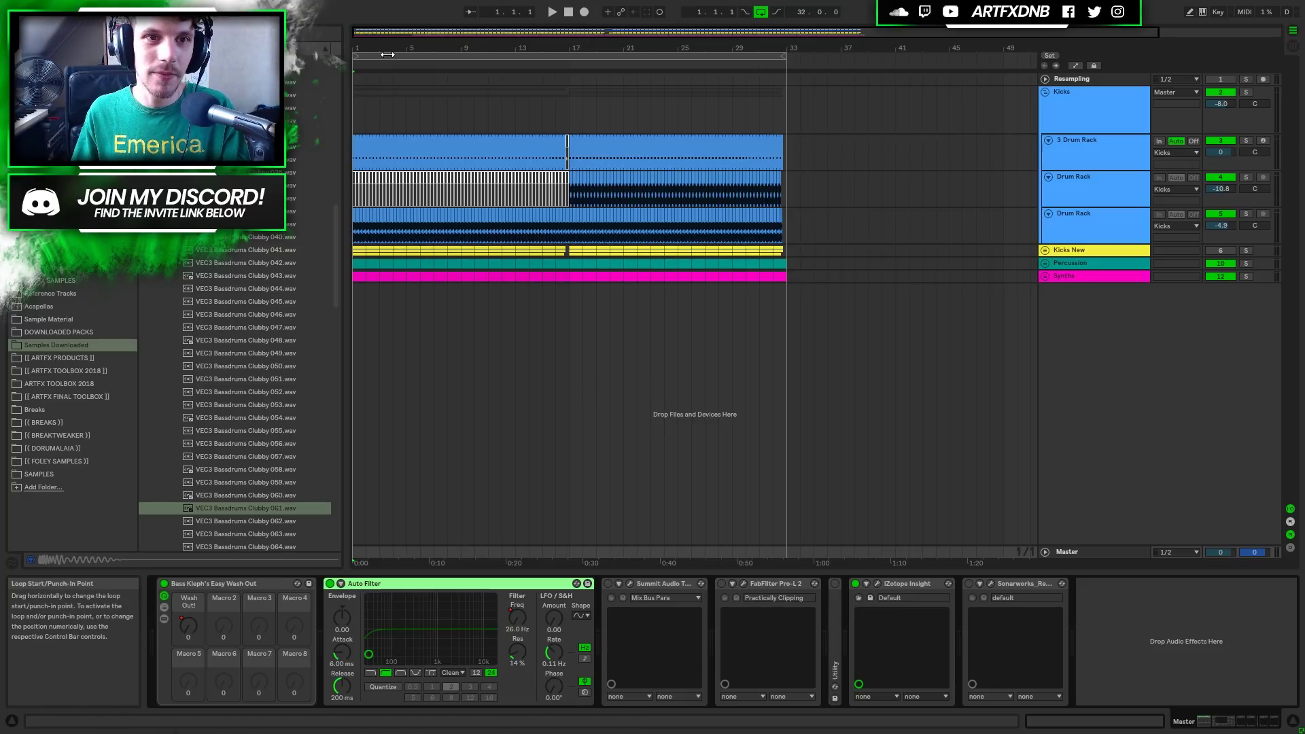
Select the whole 32-bar arrangement and play it from the start with all active groups.
key(ctrl+a)
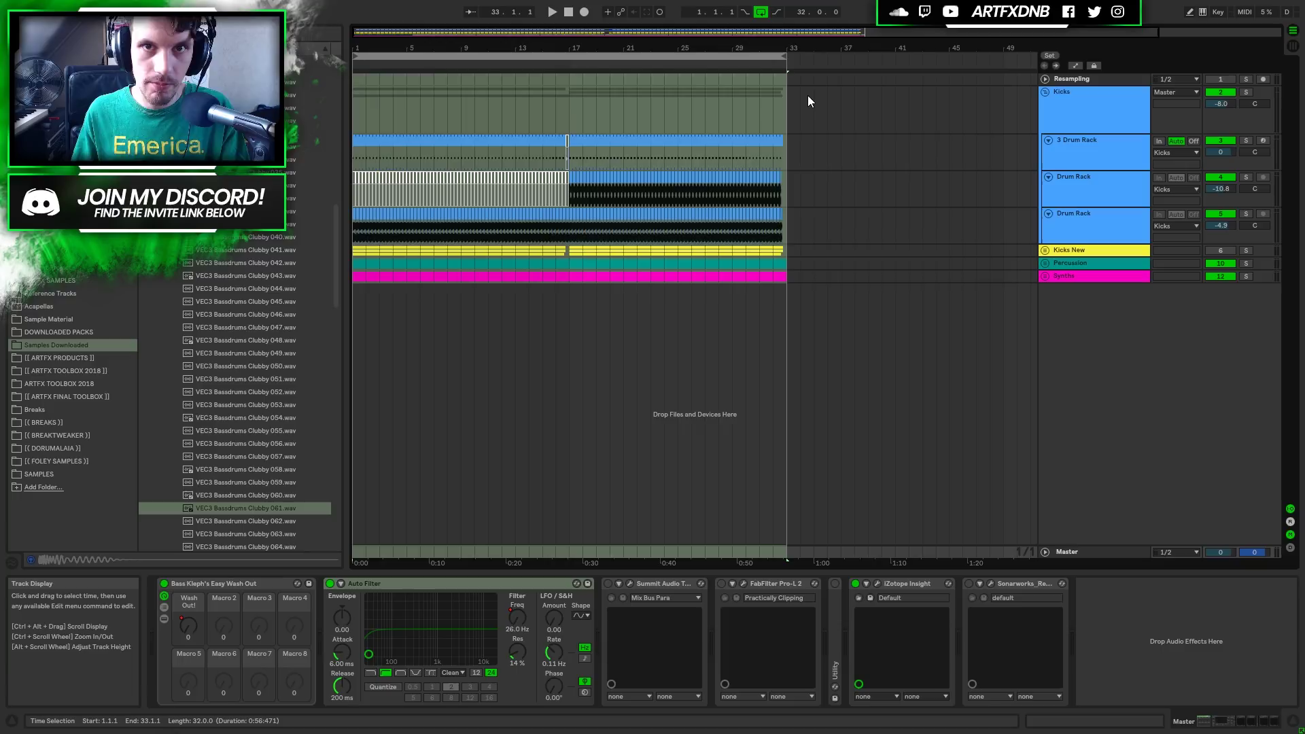
key(space)
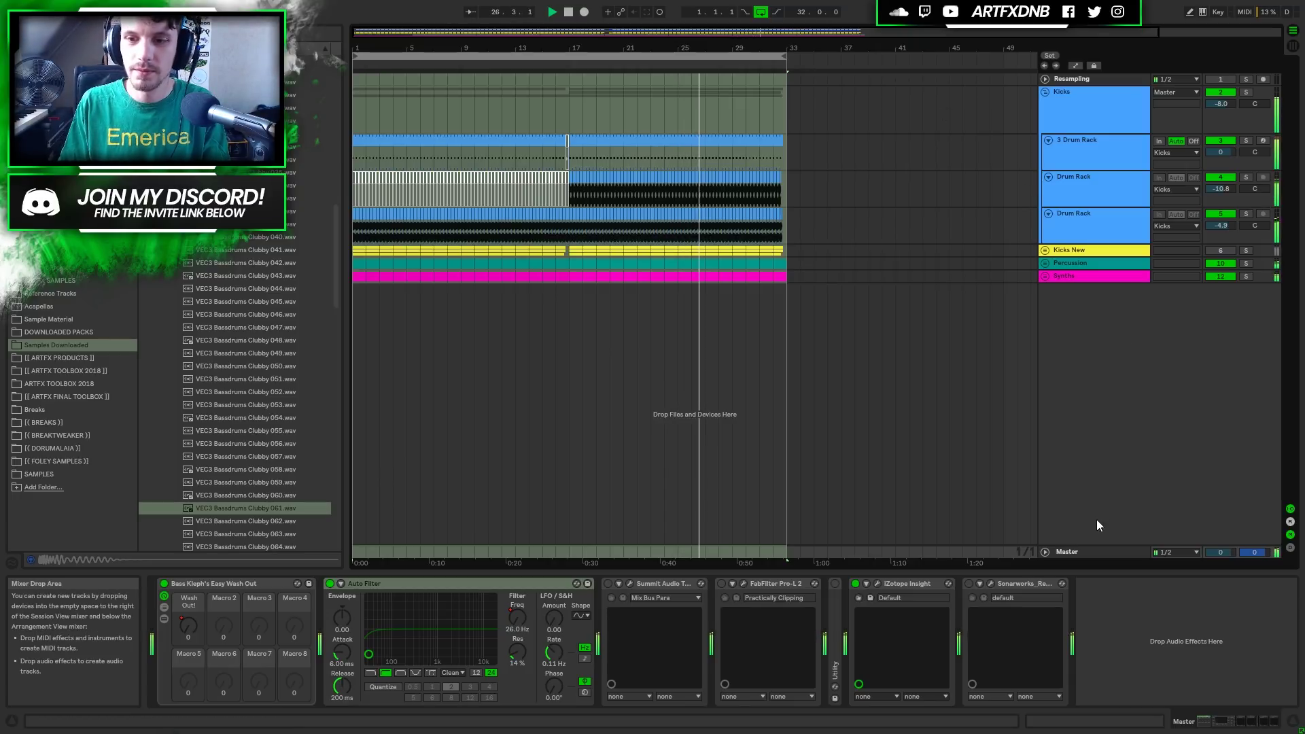
Display the Auto Filter Frequency automation on the unfolded Master track and switch off the arrangement loop.
click(1045, 551)
click(1069, 517)
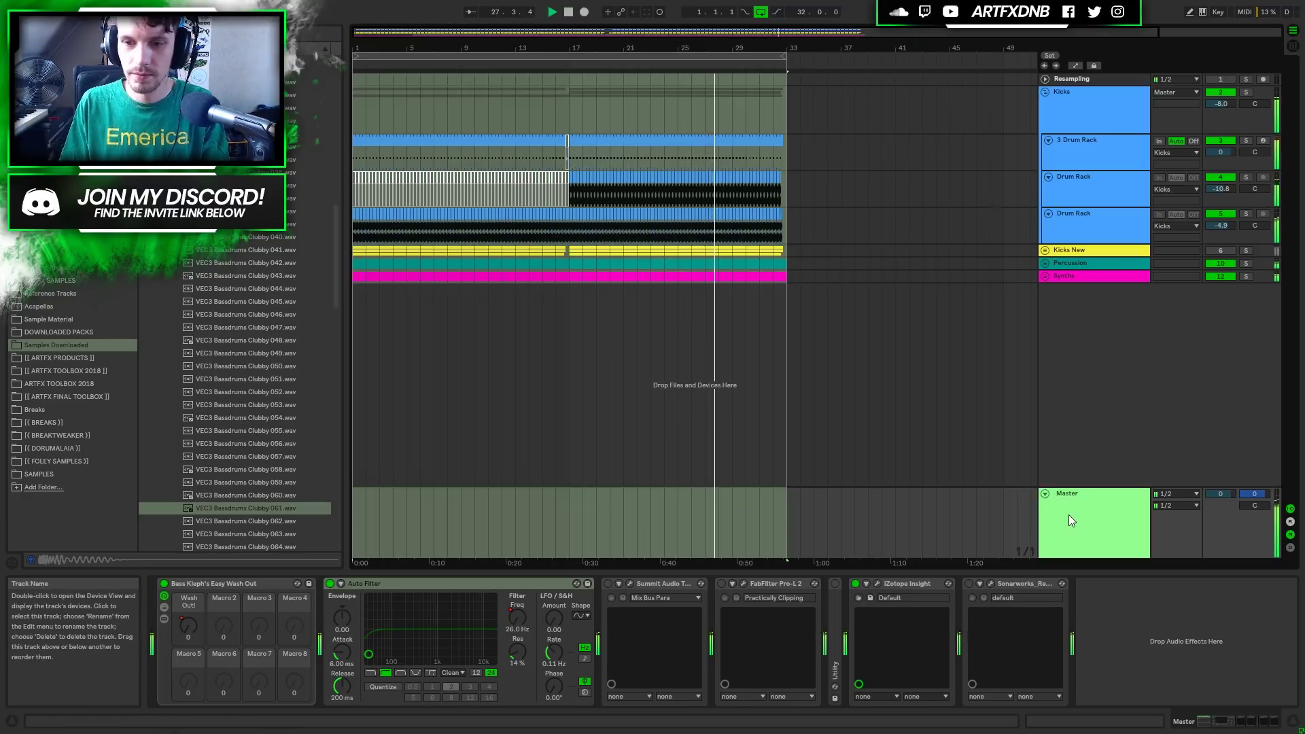
key(a)
click(1066, 515)
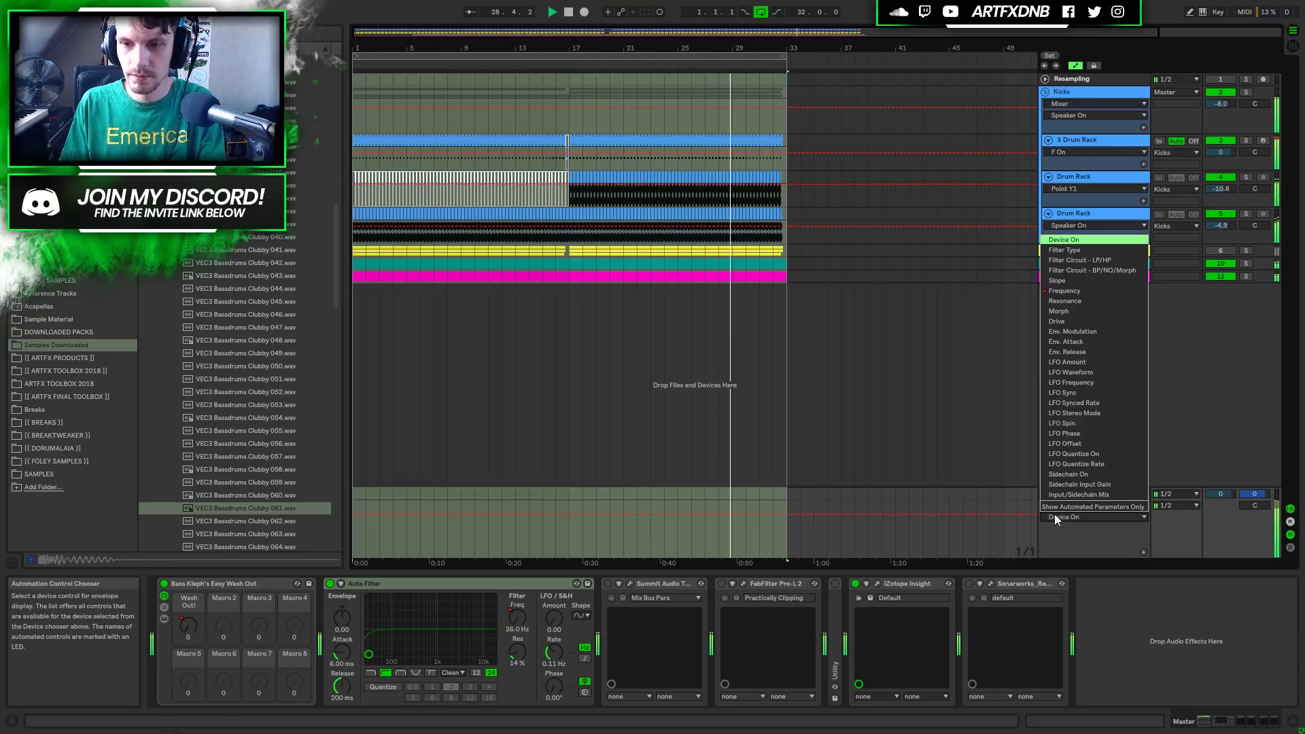
click(1064, 291)
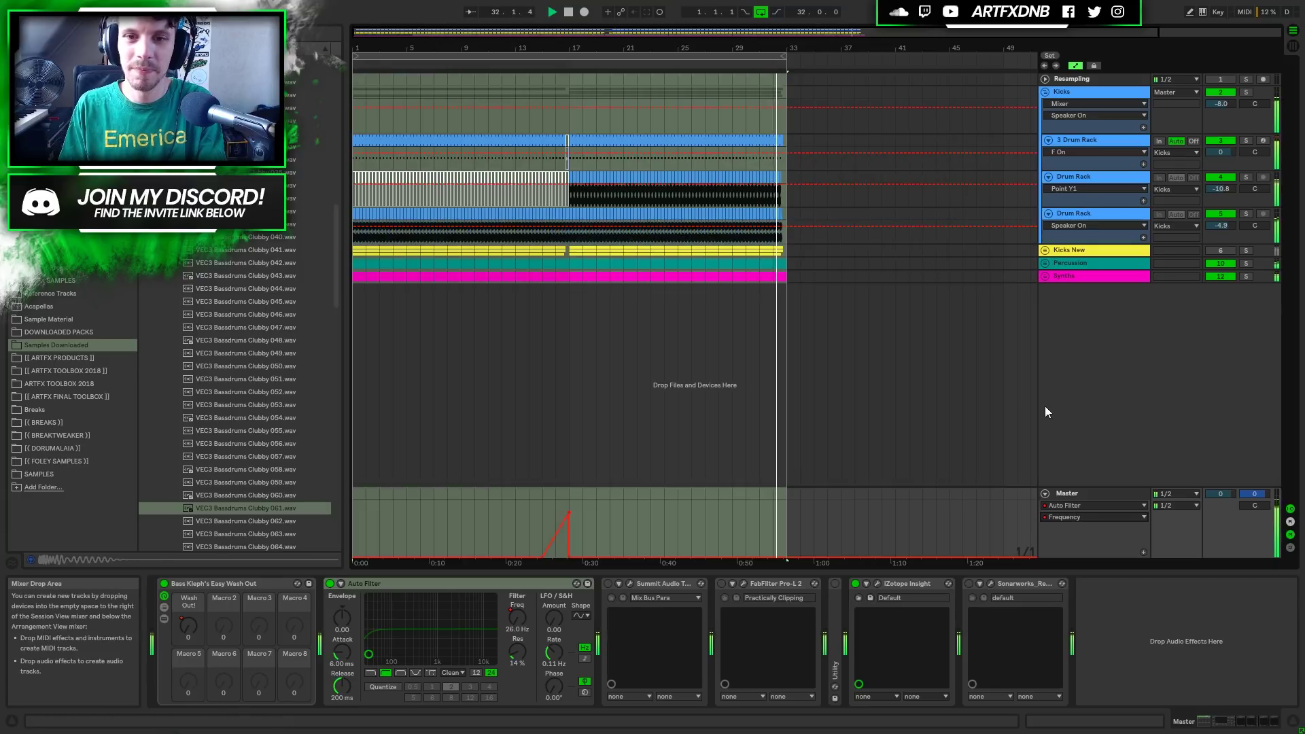
click(759, 12)
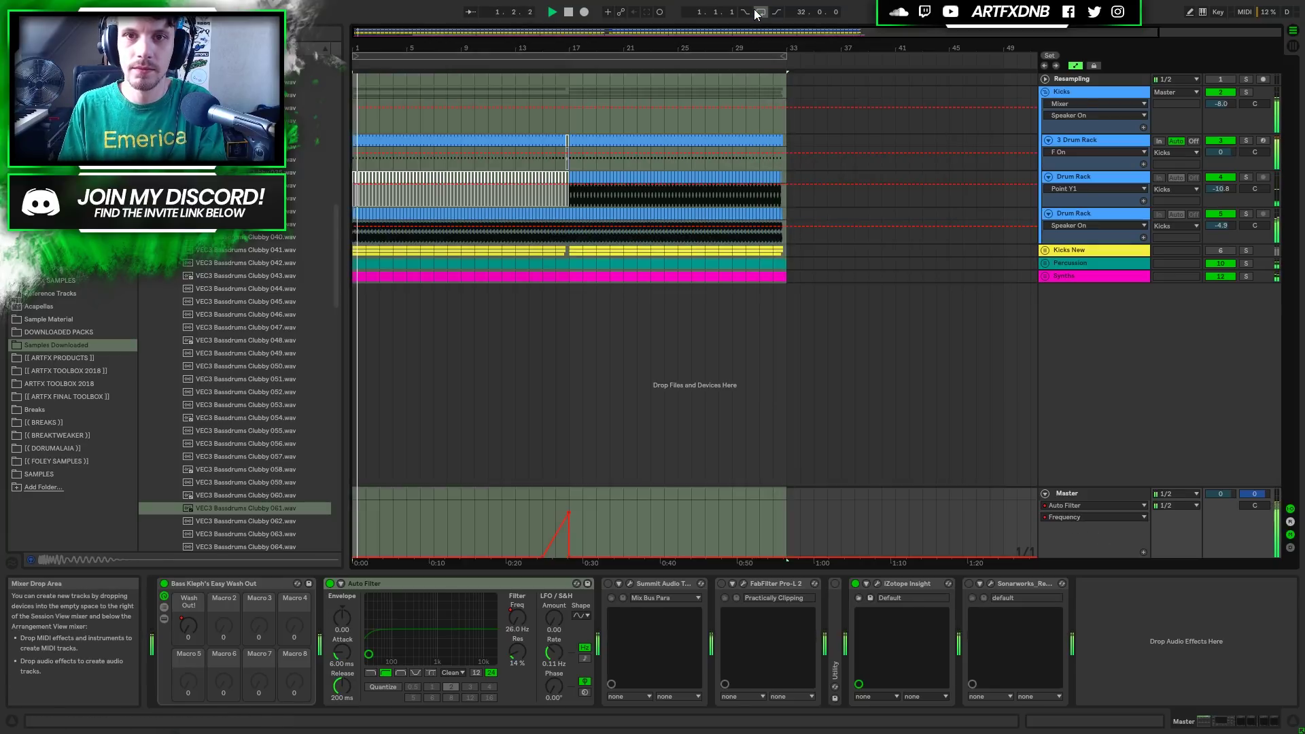